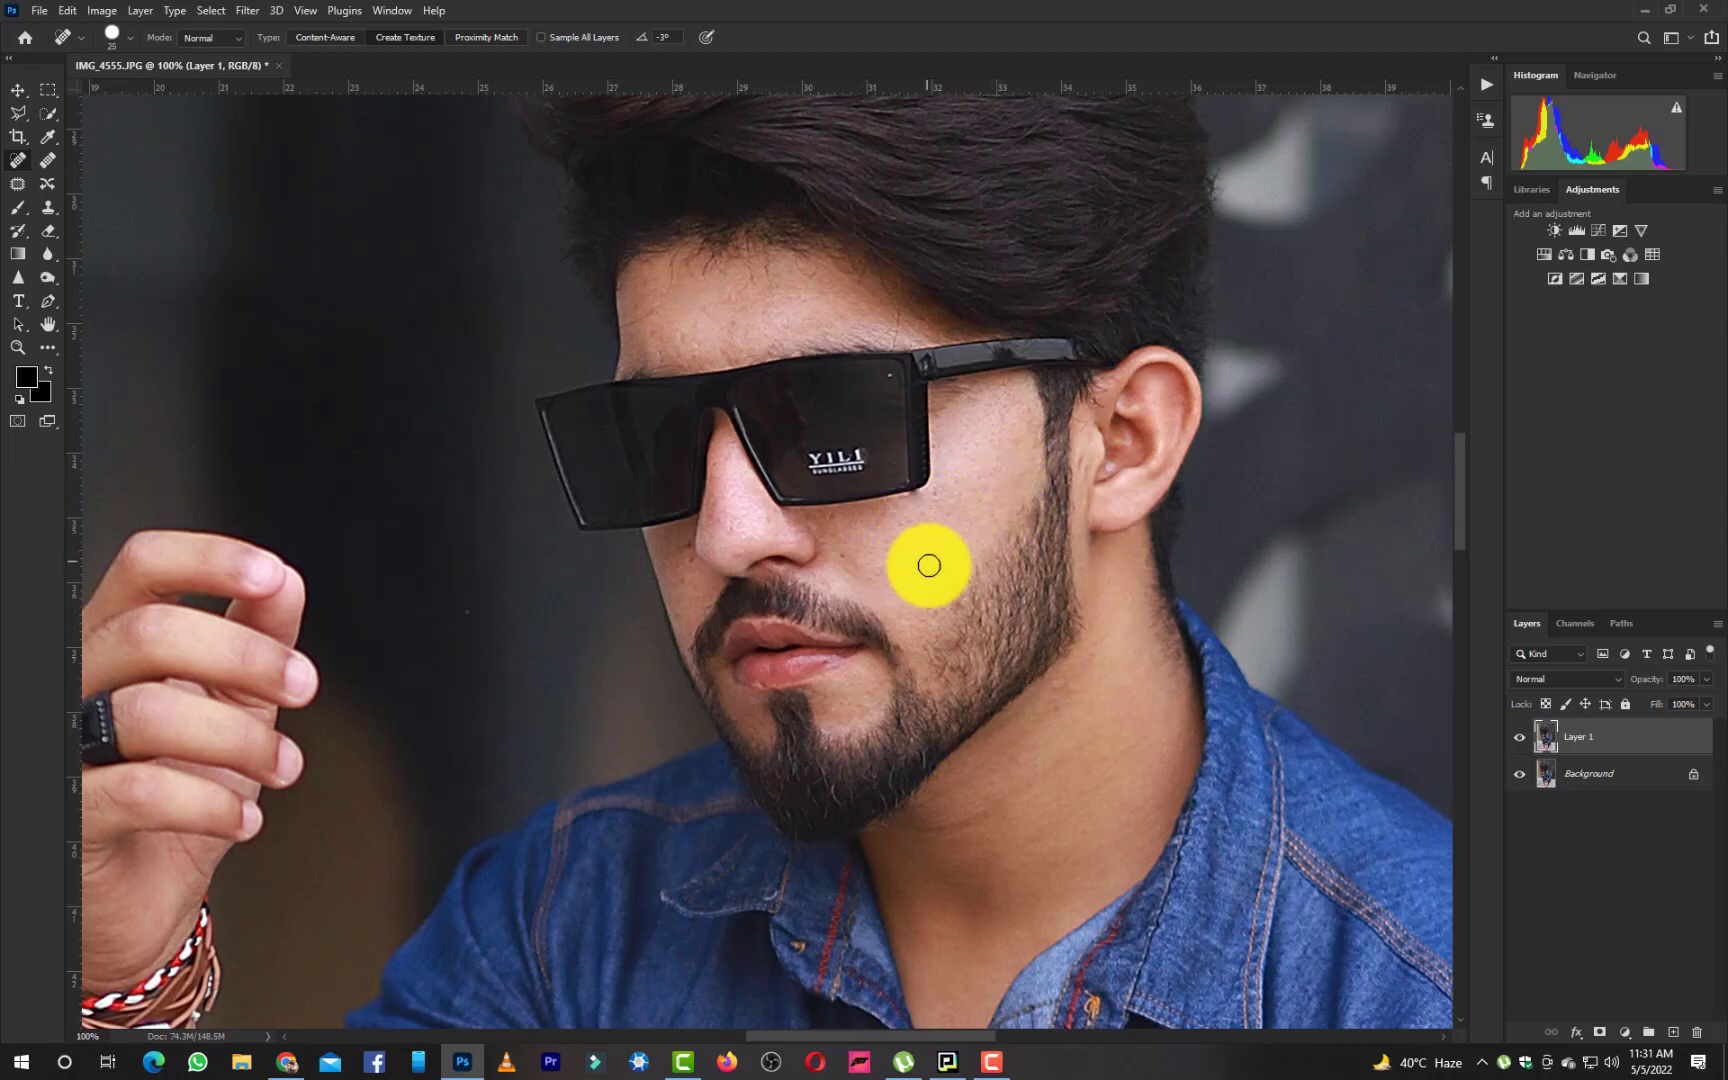
# Heal the small blemishes on the man's cheek with the Spot Healing Brush, adjusting the brush size to fit
pyautogui.press(']')
pyautogui.press('[')
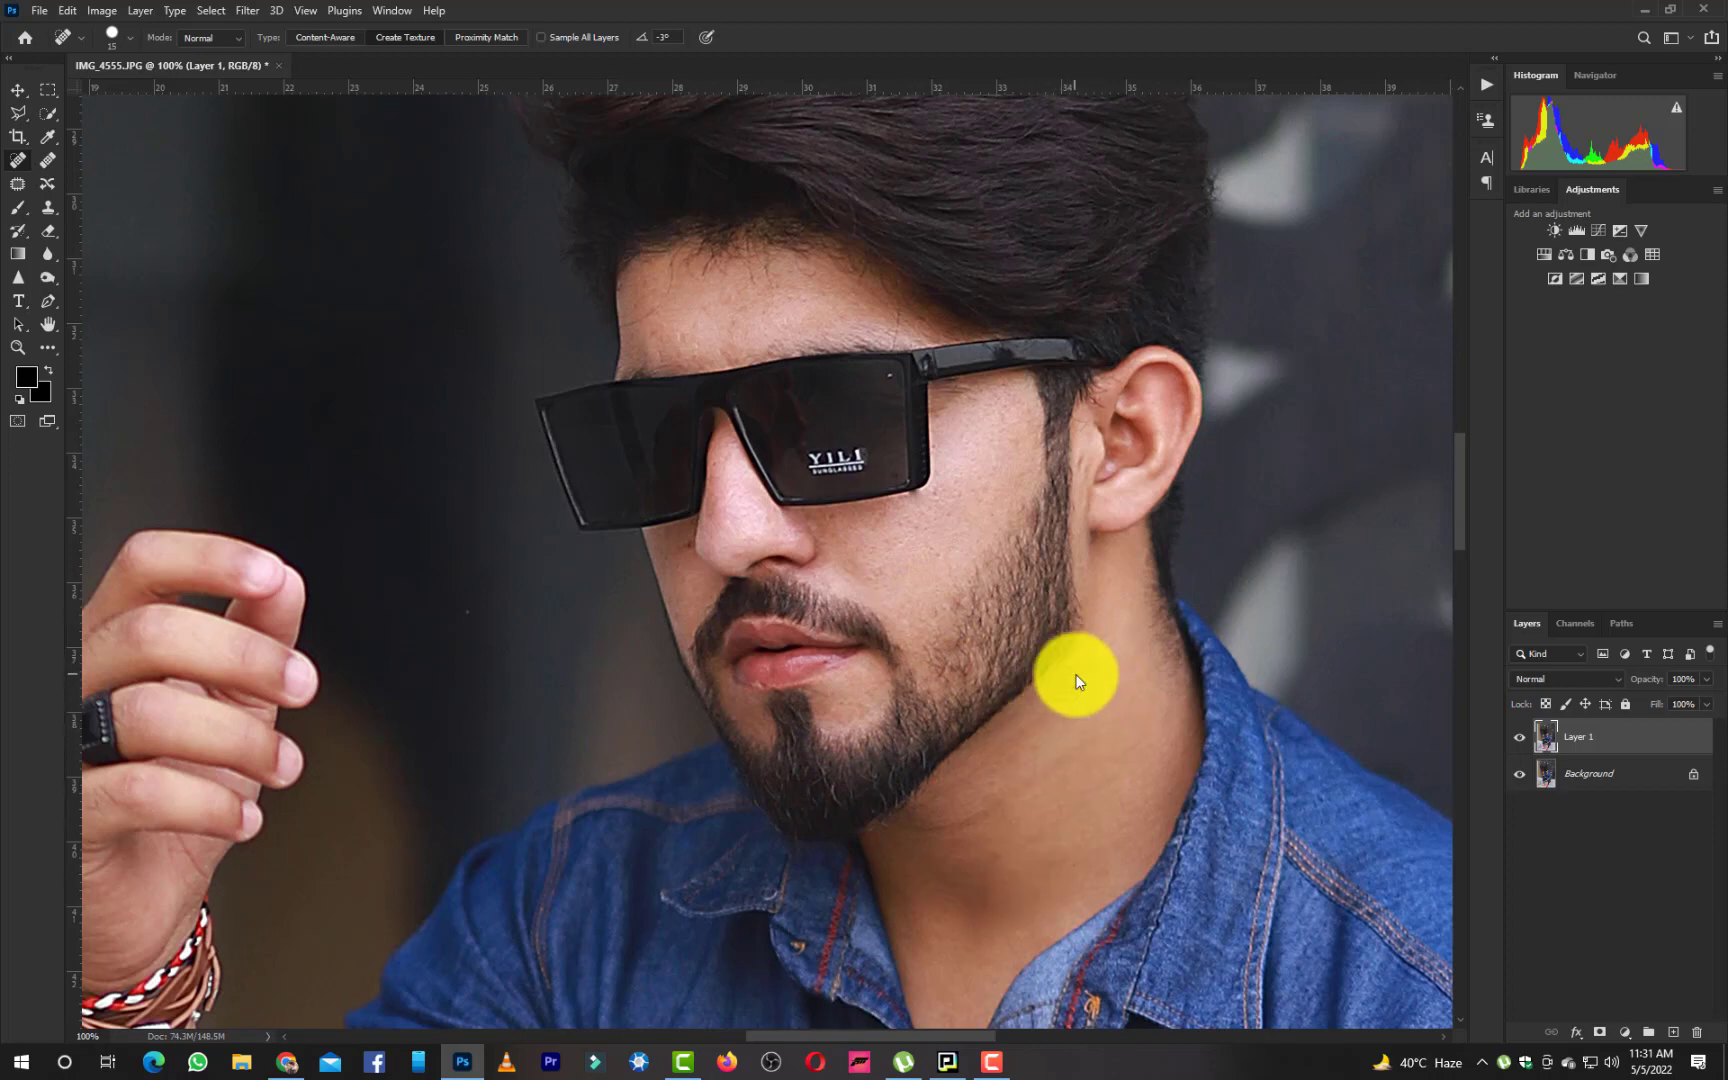
# Smooth the forehead skin between the hairline and sunglasses using the Mixer Brush with the Moist, Heavy Mix preset
pyautogui.press('b')
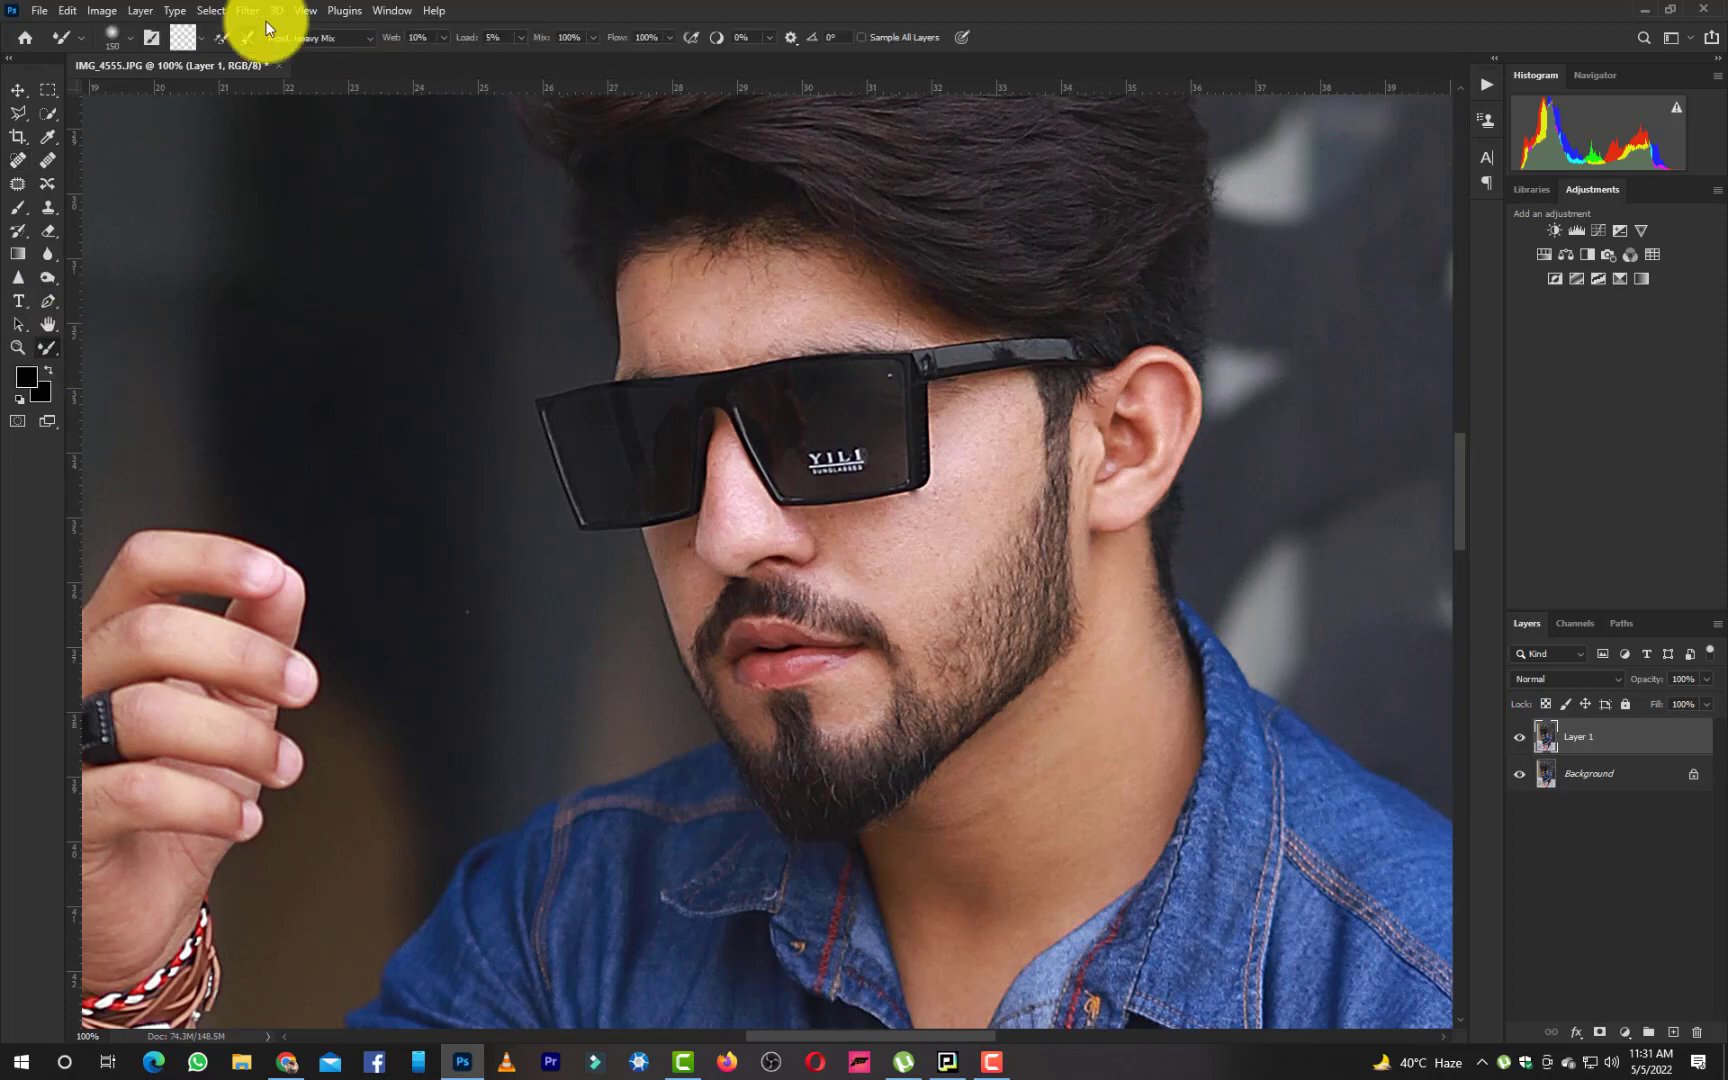
pyautogui.press('[')
pyautogui.press('[')
pyautogui.press('[')
pyautogui.press('[')
pyautogui.press('[')
pyautogui.press('[')
pyautogui.press('[')
pyautogui.press('[')
pyautogui.moveTo(833, 291)
pyautogui.mouseDown()
pyautogui.moveTo(644, 289)
pyautogui.moveTo(717, 328)
pyautogui.moveTo(761, 310)
pyautogui.moveTo(887, 317)
pyautogui.moveTo(690, 347)
pyautogui.moveTo(691, 276)
pyautogui.moveTo(731, 336)
pyautogui.moveTo(822, 308)
pyautogui.mouseUp()
pyautogui.press(']')
pyautogui.press(']')
pyautogui.press(']')
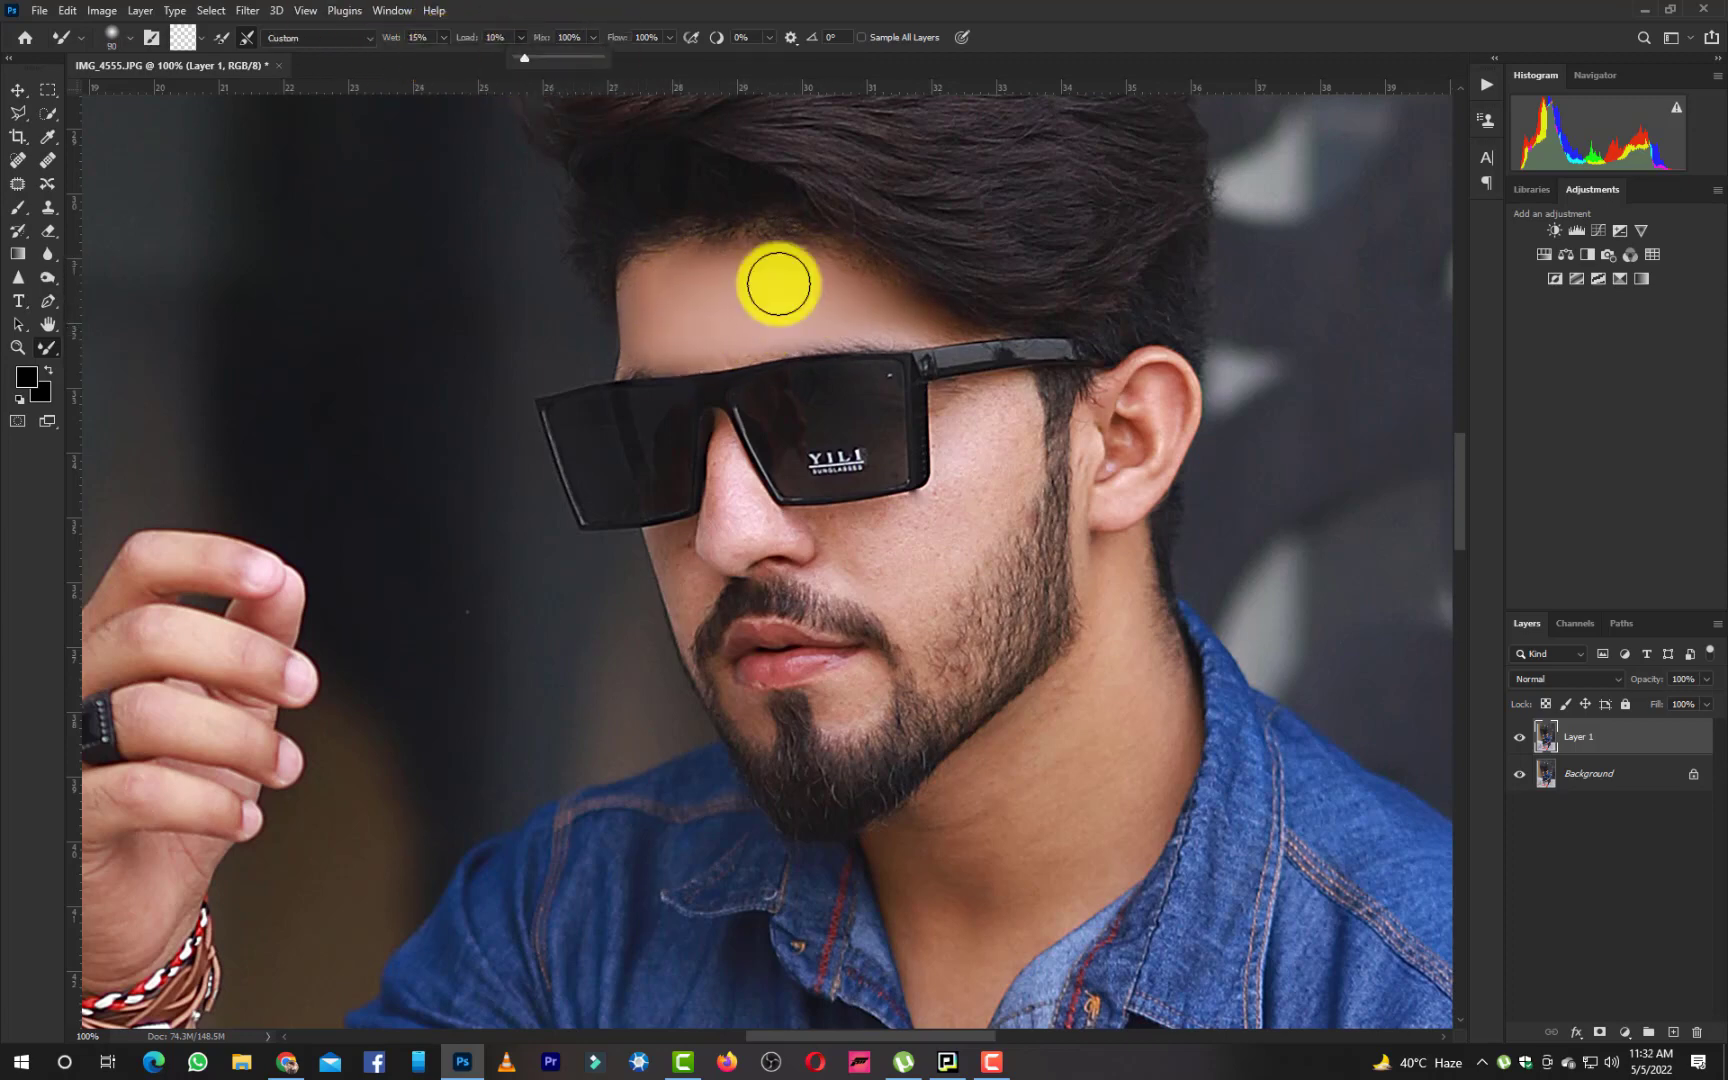
# Smooth the cheek and nose skin with the Mixer Brush at Wet 15% and Load 10%, resizing the brush as needed
pyautogui.moveTo(975, 433)
pyautogui.mouseDown()
pyautogui.moveTo(980, 417)
pyautogui.moveTo(982, 518)
pyautogui.mouseUp()
pyautogui.press('[')
pyautogui.press('[')
pyautogui.press('[')
pyautogui.press('[')
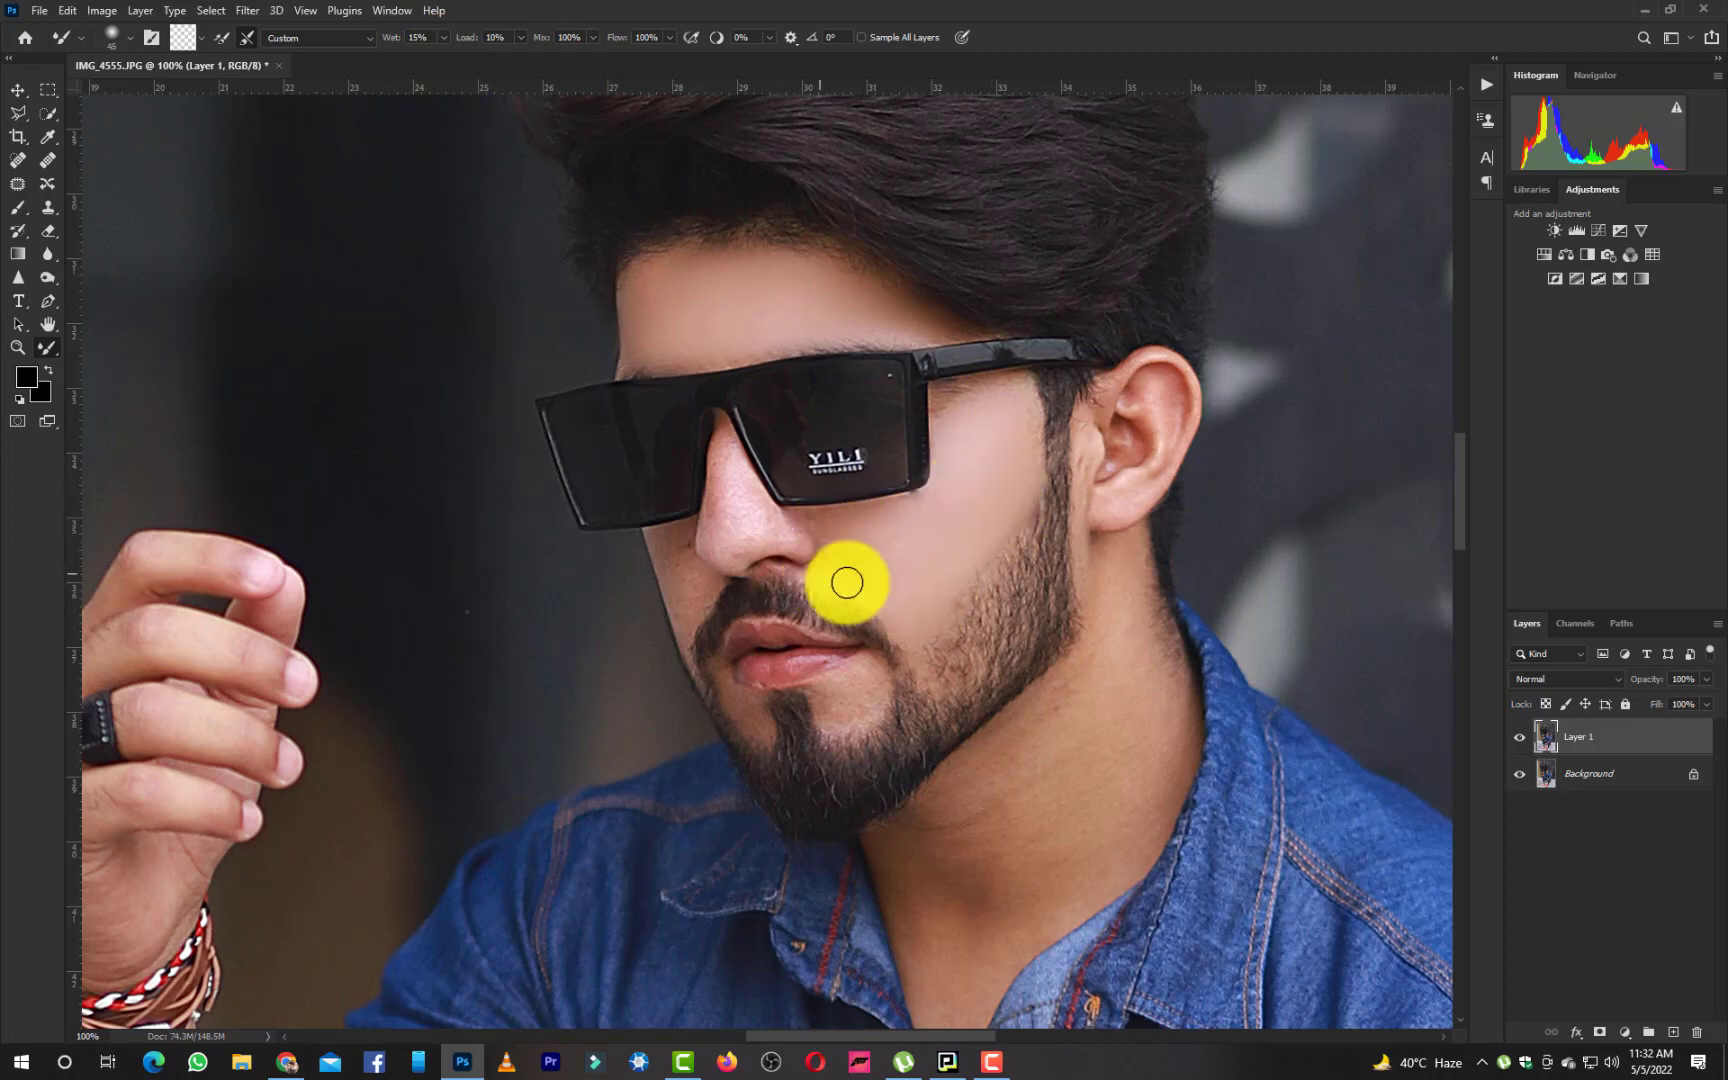
pyautogui.press(']')
pyautogui.press('[')
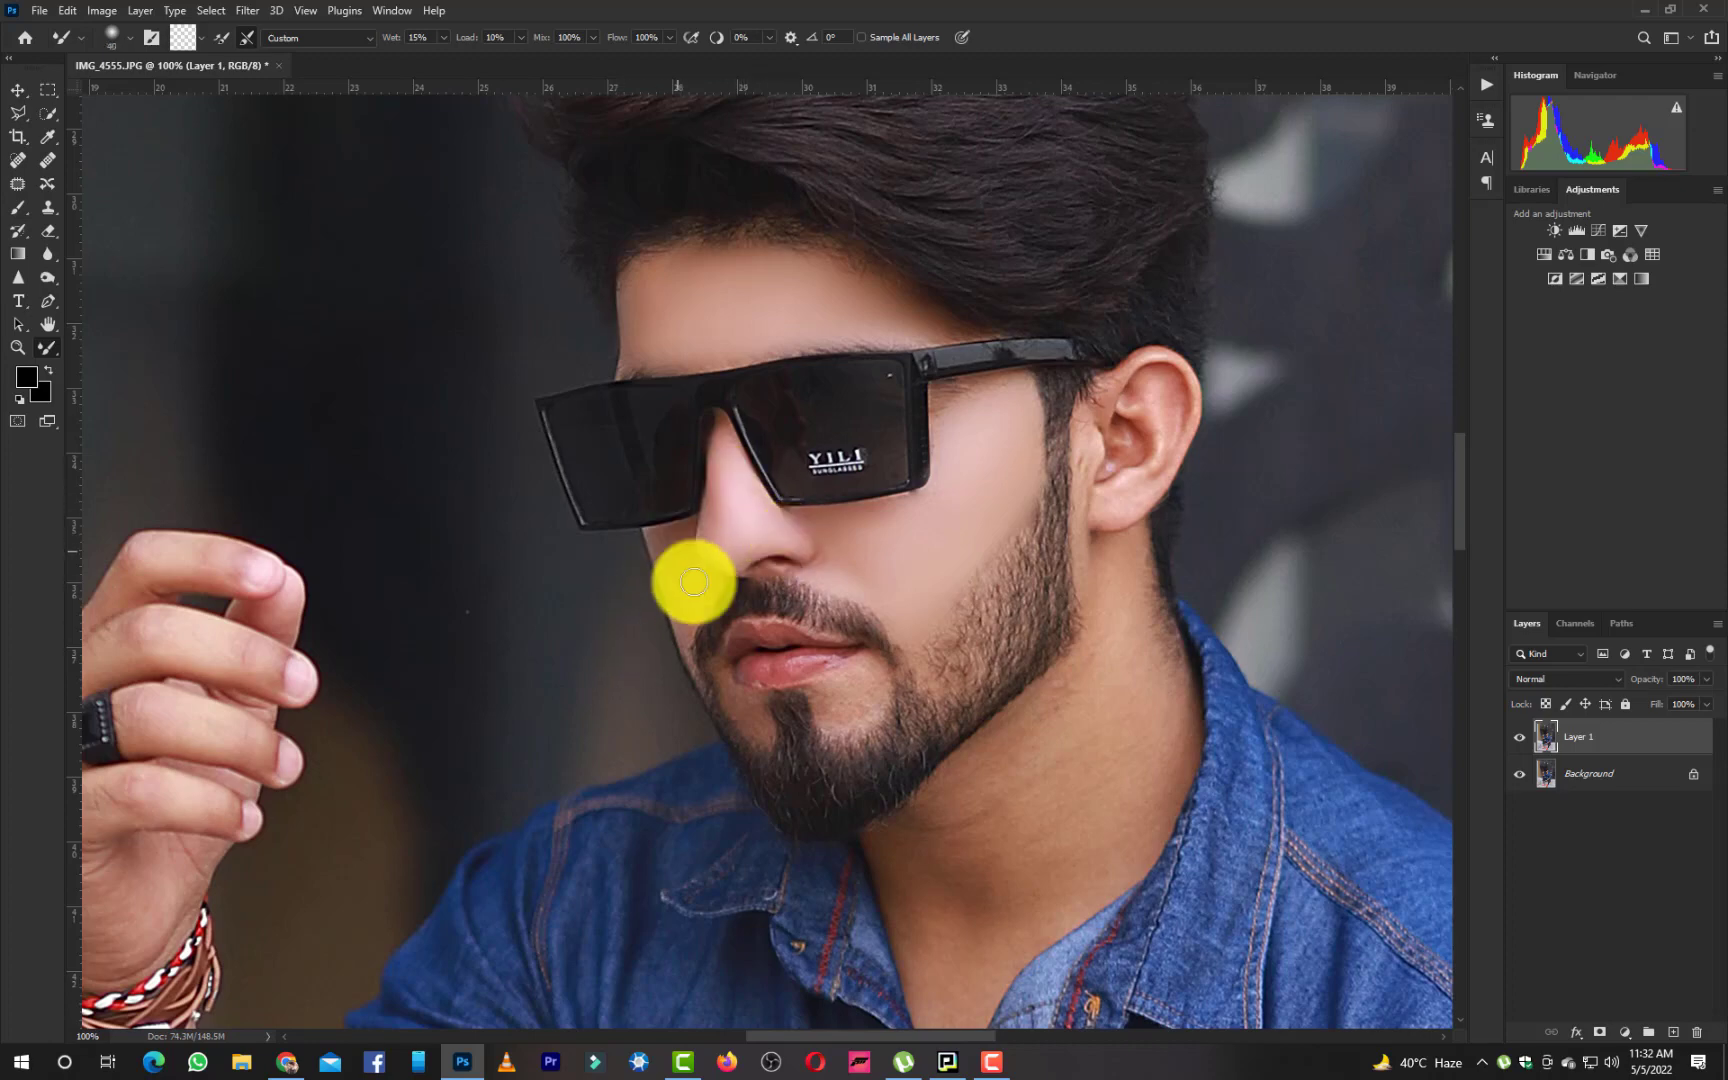
# Smooth the skin around the lips and chin with a smaller Mixer Brush
pyautogui.press('[')
pyautogui.press('[')
pyautogui.moveTo(818, 687)
pyautogui.mouseDown()
pyautogui.moveTo(872, 694)
pyautogui.moveTo(848, 697)
pyautogui.mouseUp()
pyautogui.moveTo(736, 704); pyautogui.dragTo(722, 678)
# Smooth the ear and neck skin down to the shirt collar with the Mixer Brush, varying the brush size
pyautogui.scroll(-2, 1098, 457)
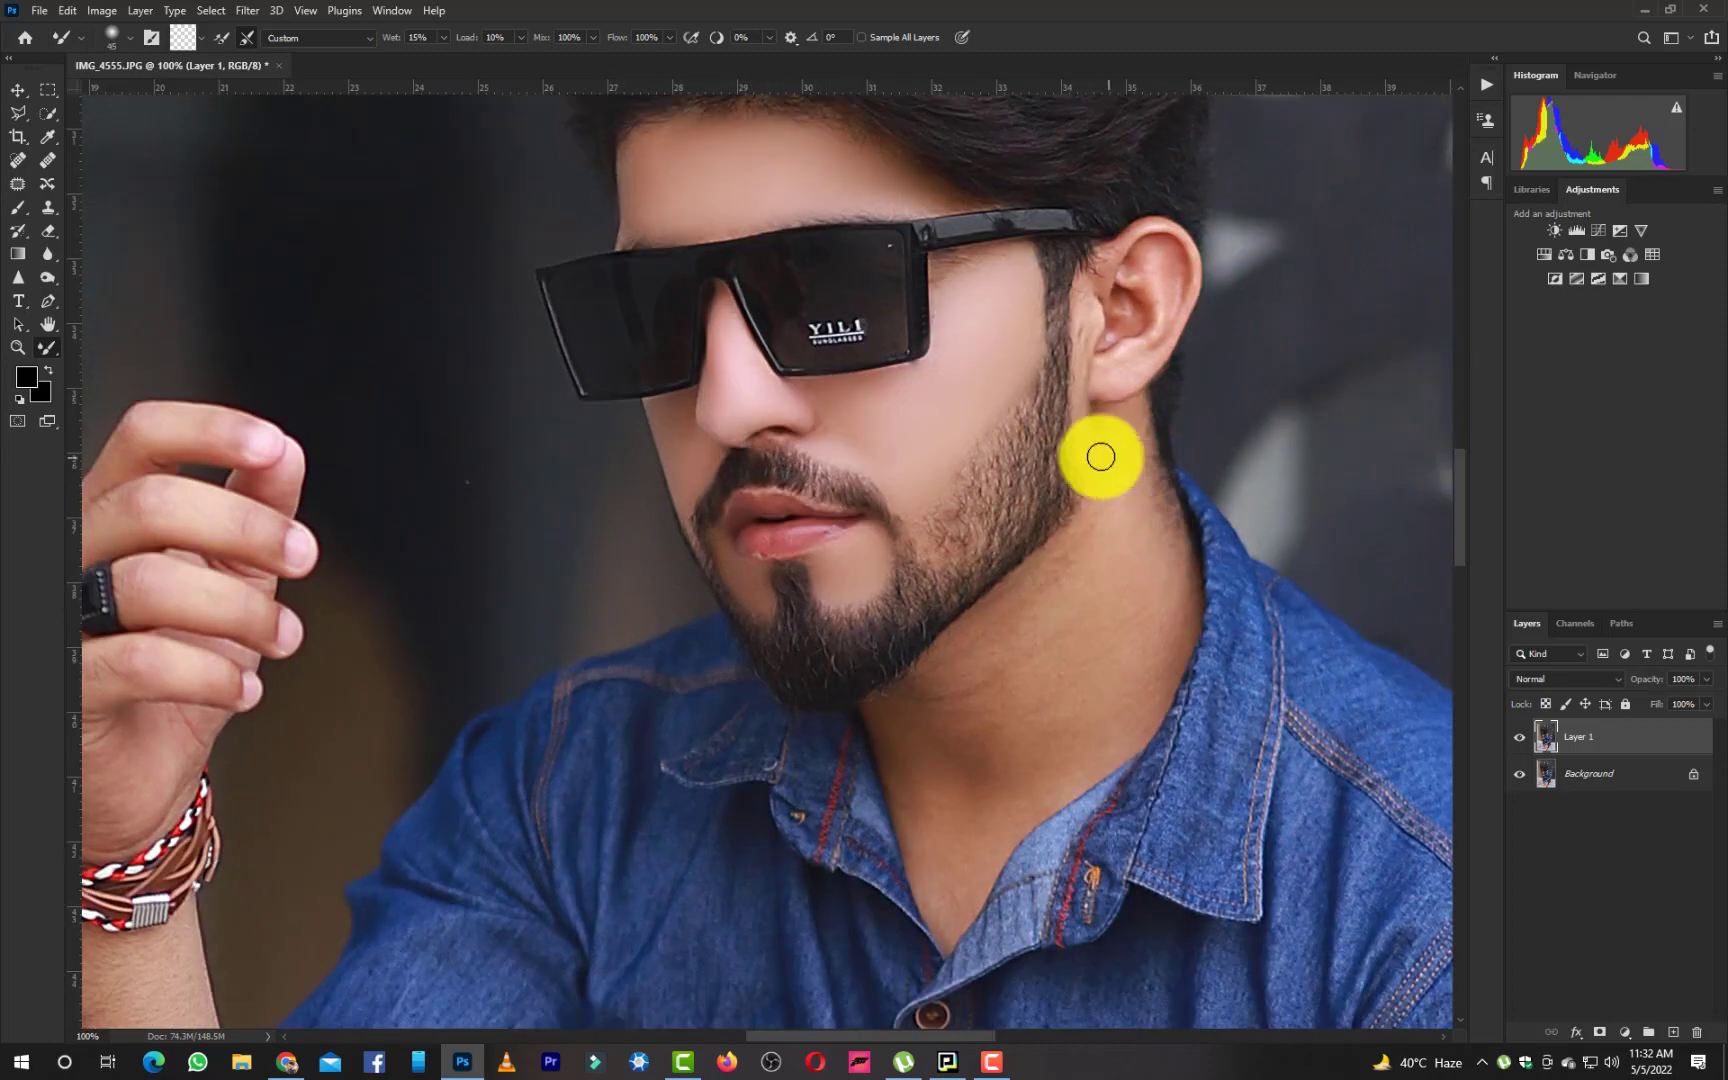
pyautogui.press(']')
pyautogui.press(']')
pyautogui.press(']')
pyautogui.press(']')
pyautogui.press(']')
pyautogui.press(']')
pyautogui.press(']')
pyautogui.press(']')
pyautogui.press(']')
pyautogui.press(']')
pyautogui.press('[')
pyautogui.press('[')
pyautogui.press('[')
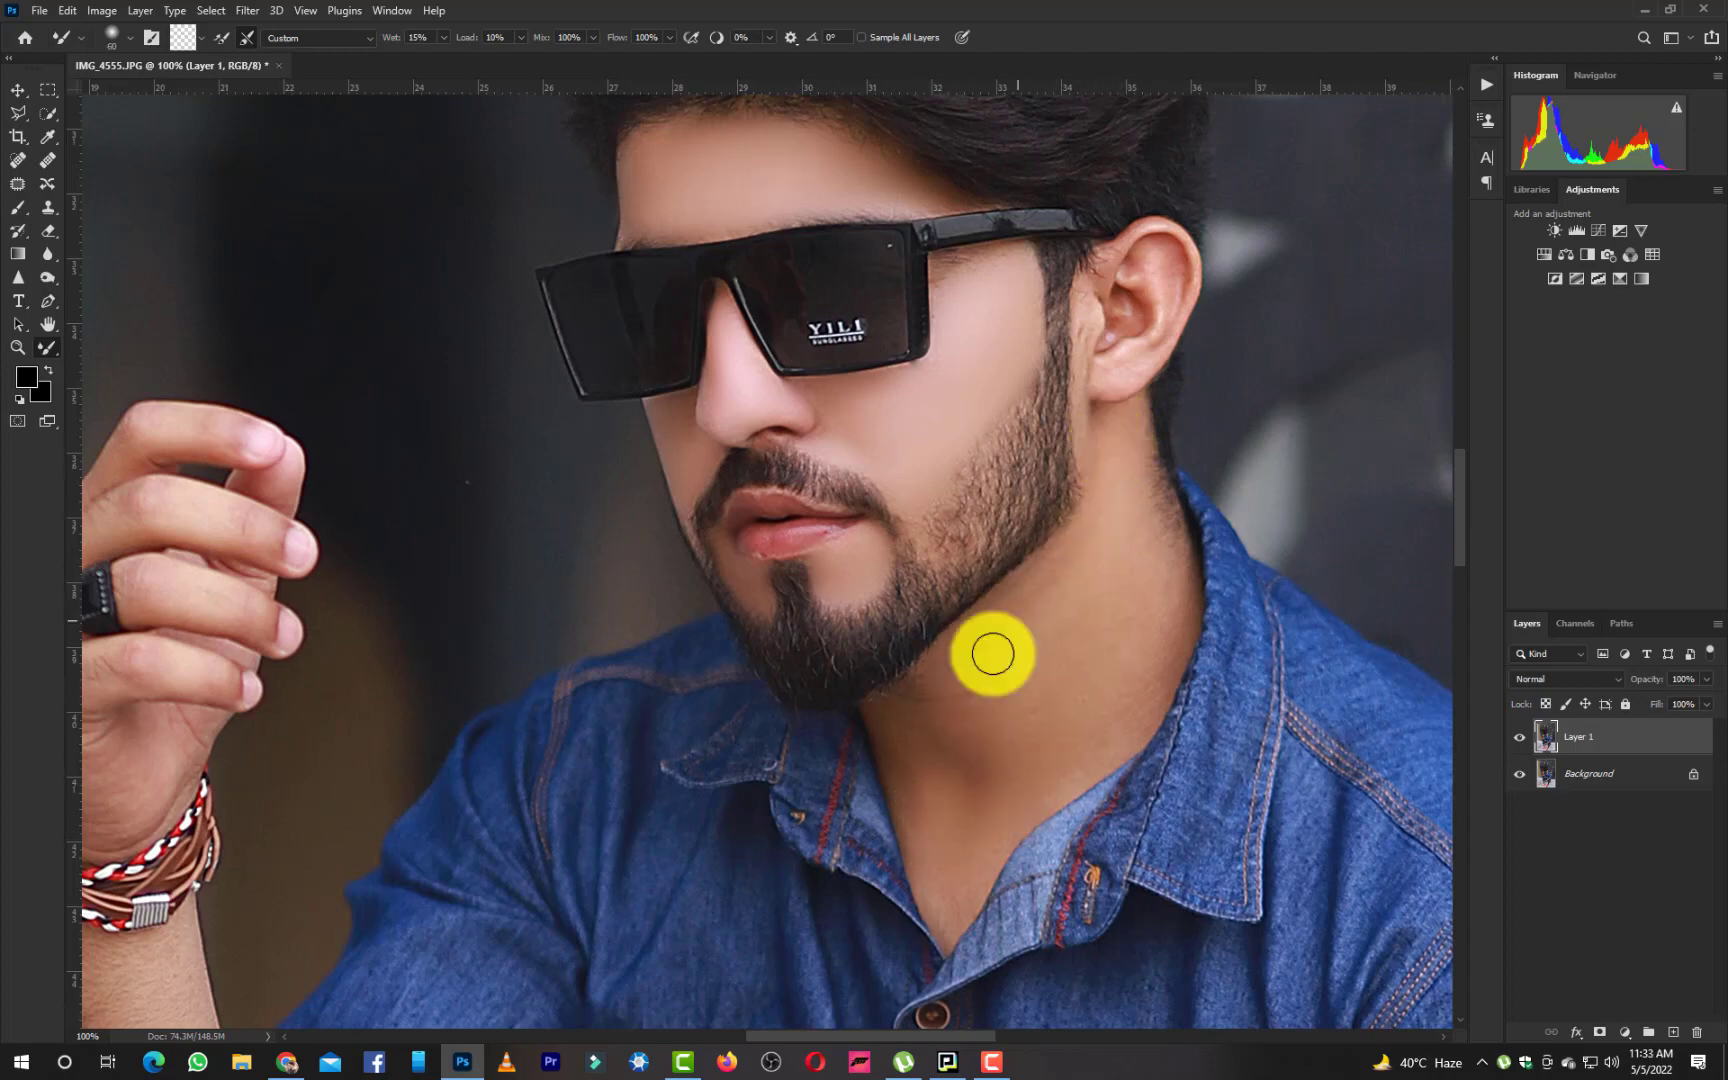
# Compare the retouched skin with the original photo by toggling Layer 1's visibility
pyautogui.hotkey('ctrl', '-')
pyautogui.hotkey('ctrl', '-')
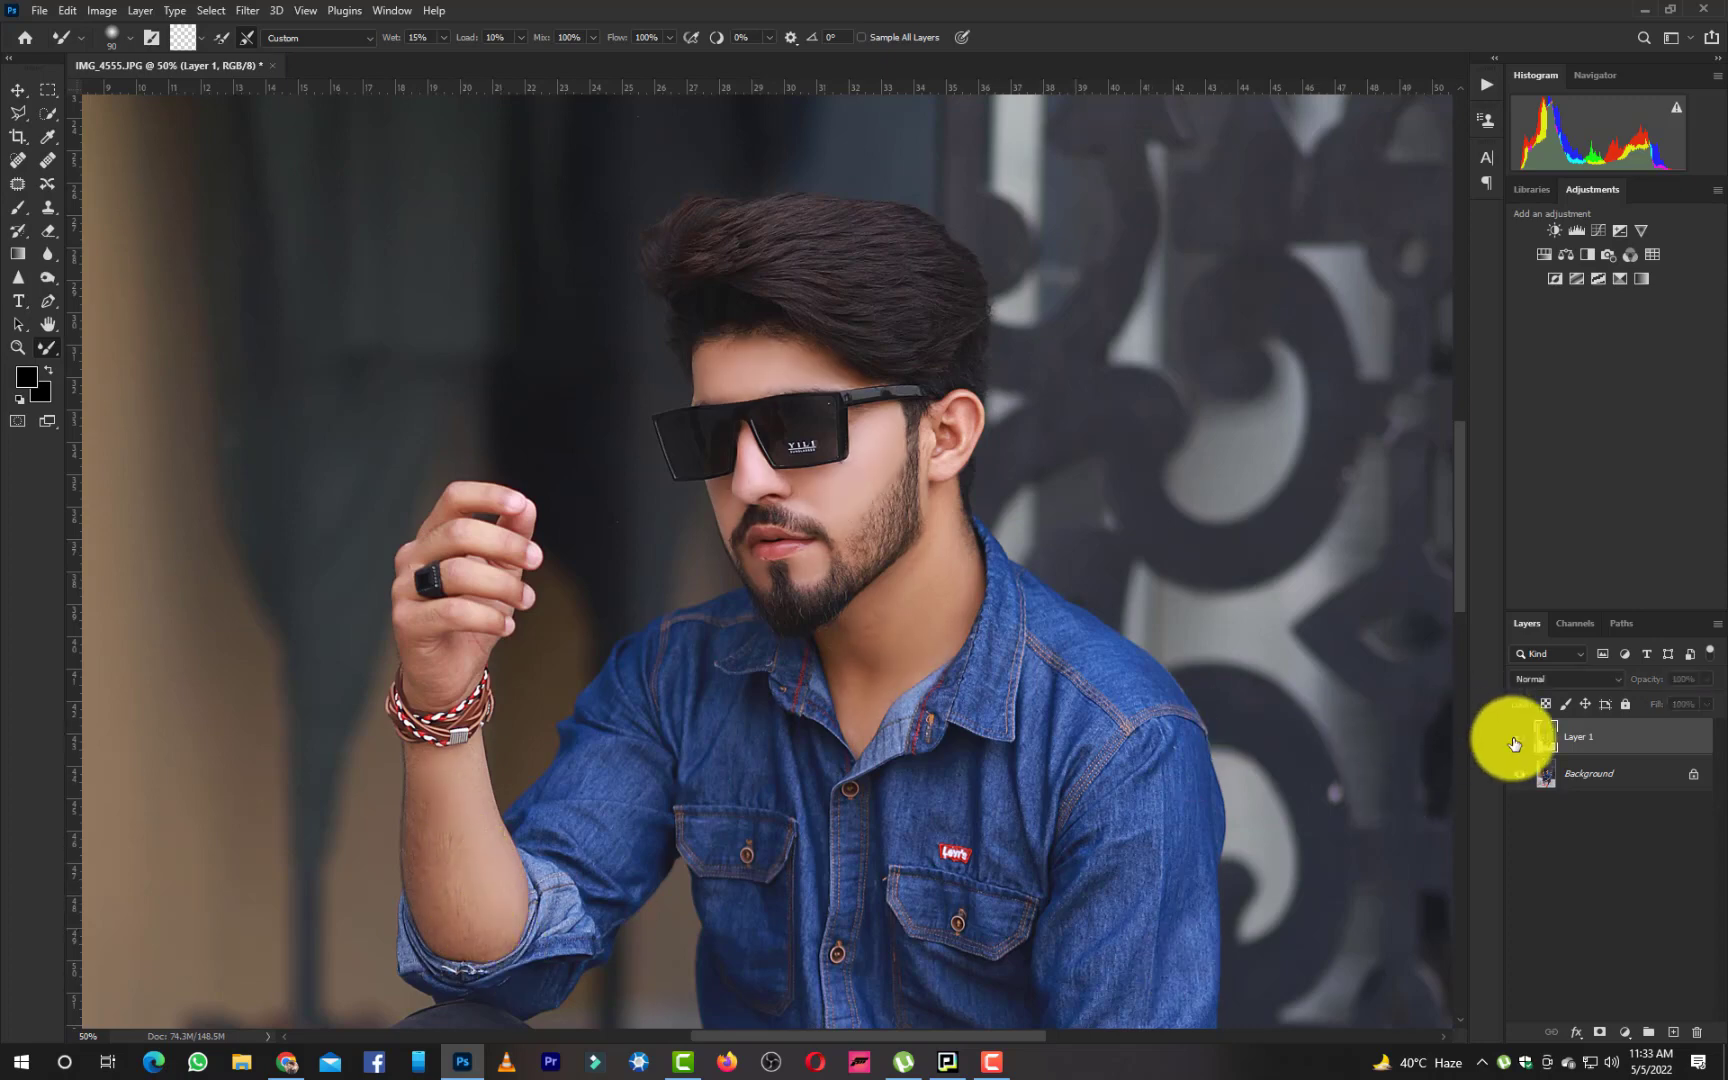
pyautogui.hotkey('ctrl', '-')
pyautogui.hotkey('ctrl', '-')
pyautogui.hotkey('ctrl', '-')
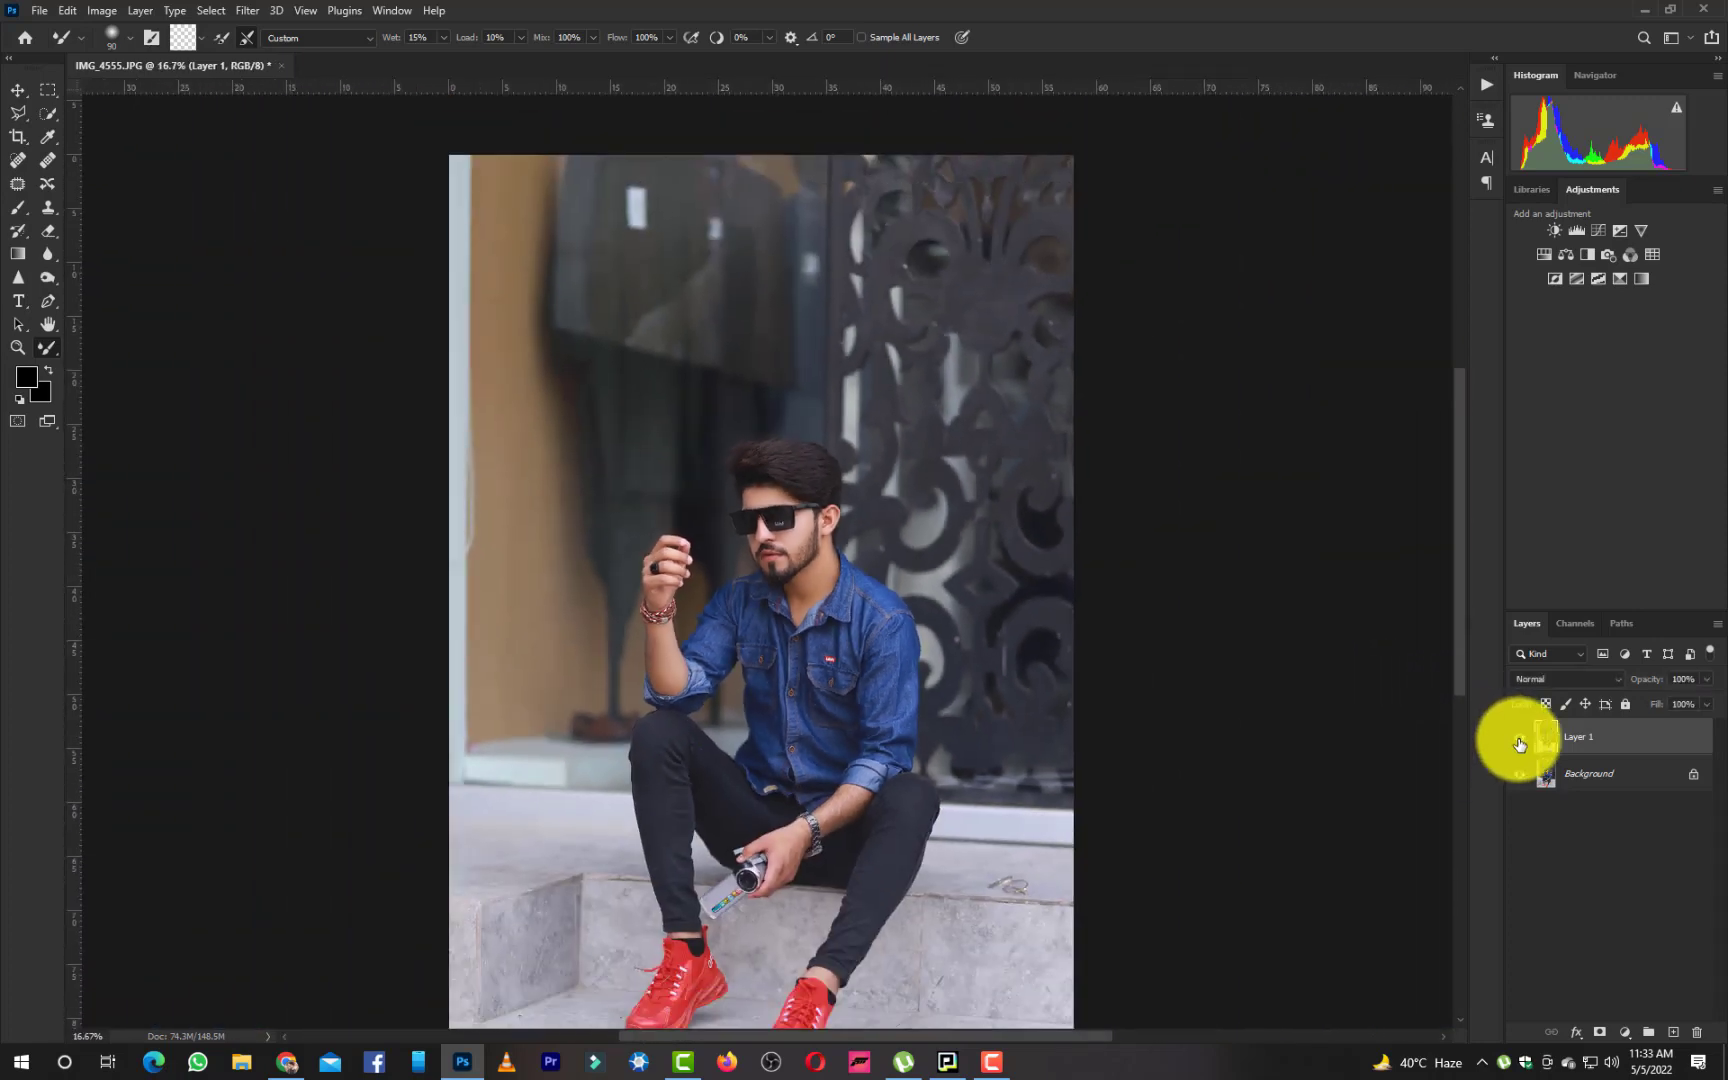
# Smooth the skin of the hand holding the camera with the Mixer Brush and check down to the shoes
pyautogui.hotkey('ctrl', '+')
pyautogui.hotkey('ctrl', '+')
pyautogui.hotkey('ctrl', '+')
pyautogui.hotkey('ctrl', '+')
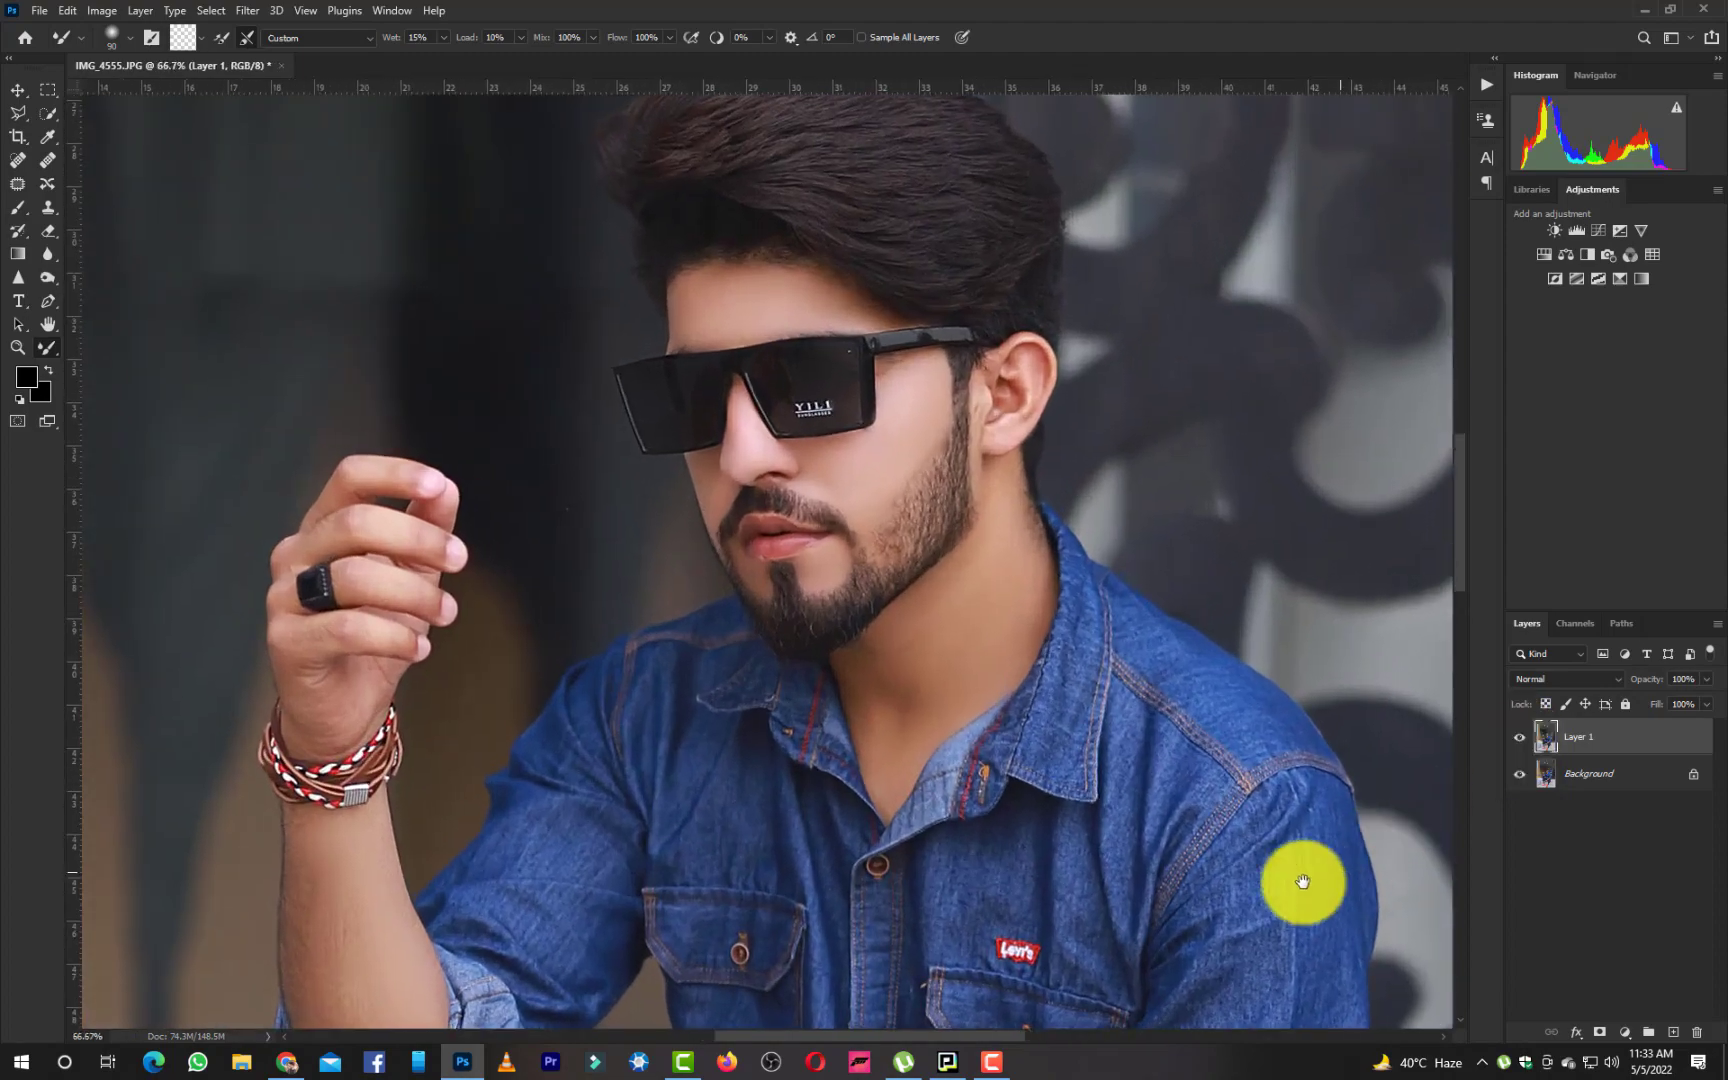
pyautogui.moveTo(1288, 838); pyautogui.dragTo(1235, 24)
pyautogui.moveTo(740, 864)
pyautogui.mouseDown()
pyautogui.moveTo(879, 848)
pyautogui.moveTo(957, 683)
pyautogui.moveTo(945, 621)
pyautogui.mouseUp()
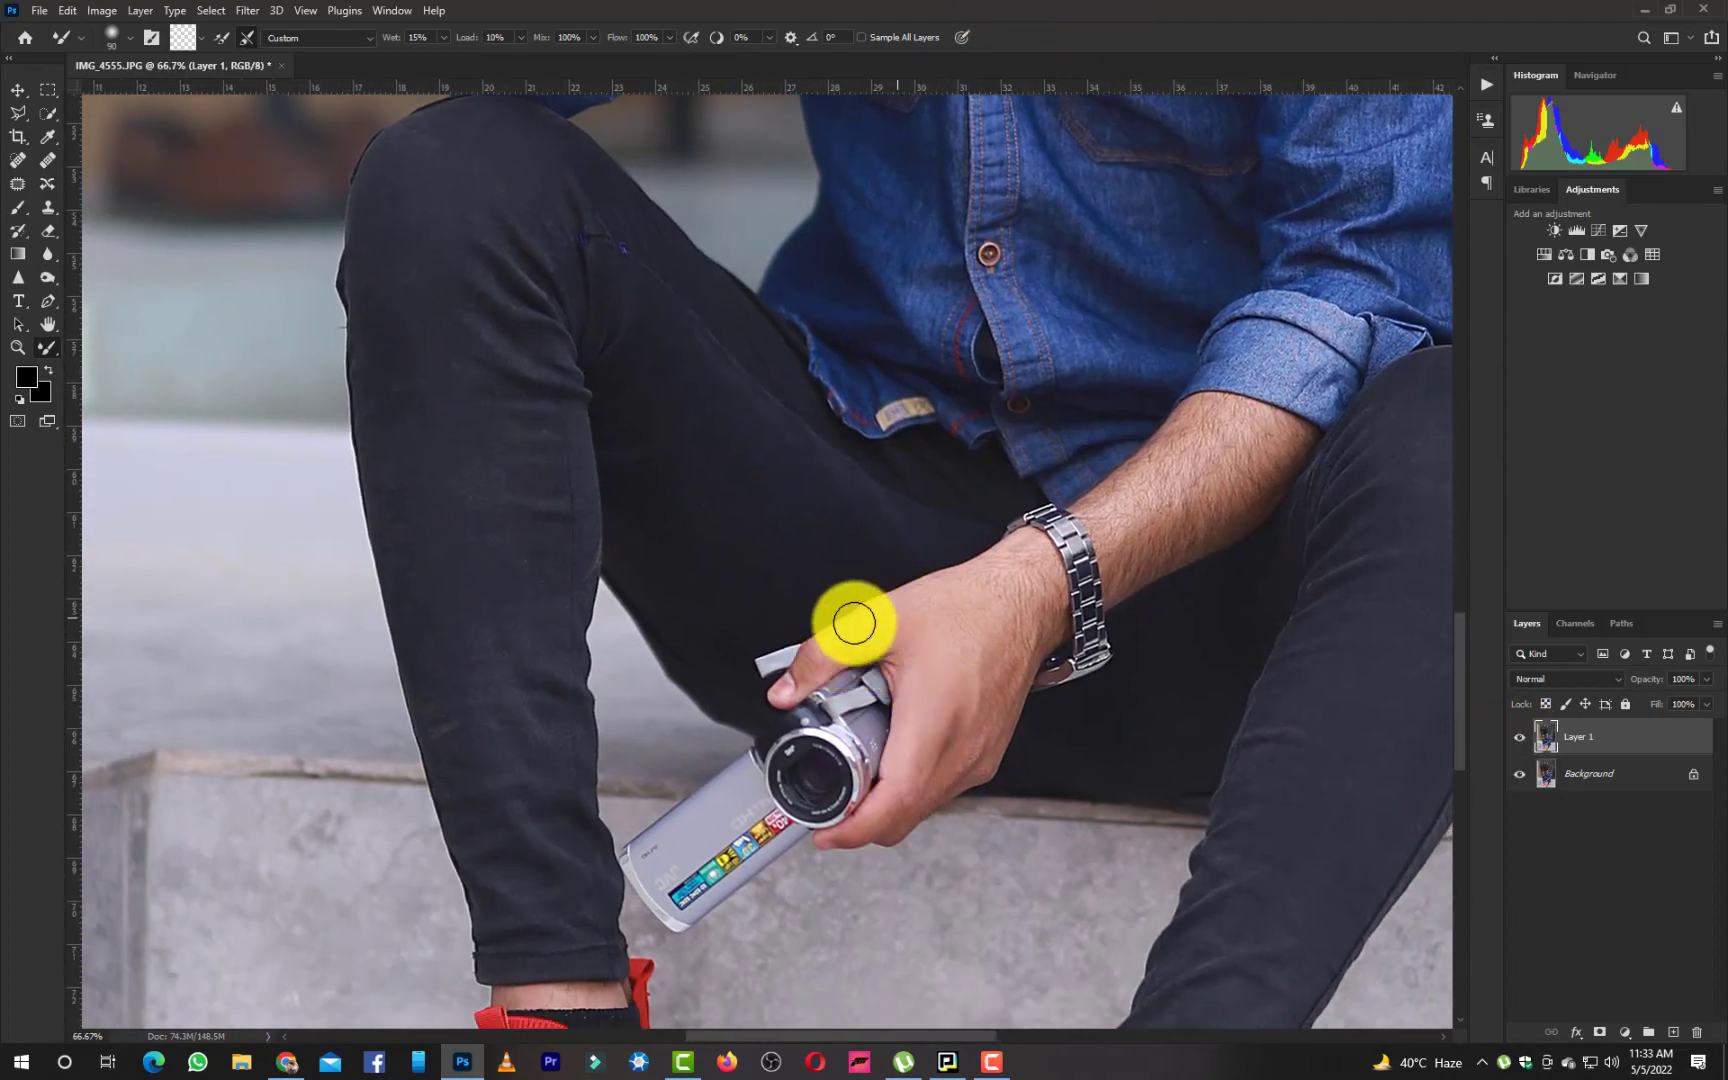
pyautogui.moveTo(1461, 648); pyautogui.dragTo(1463, 652)
pyautogui.scroll(-5, 1462, 700)
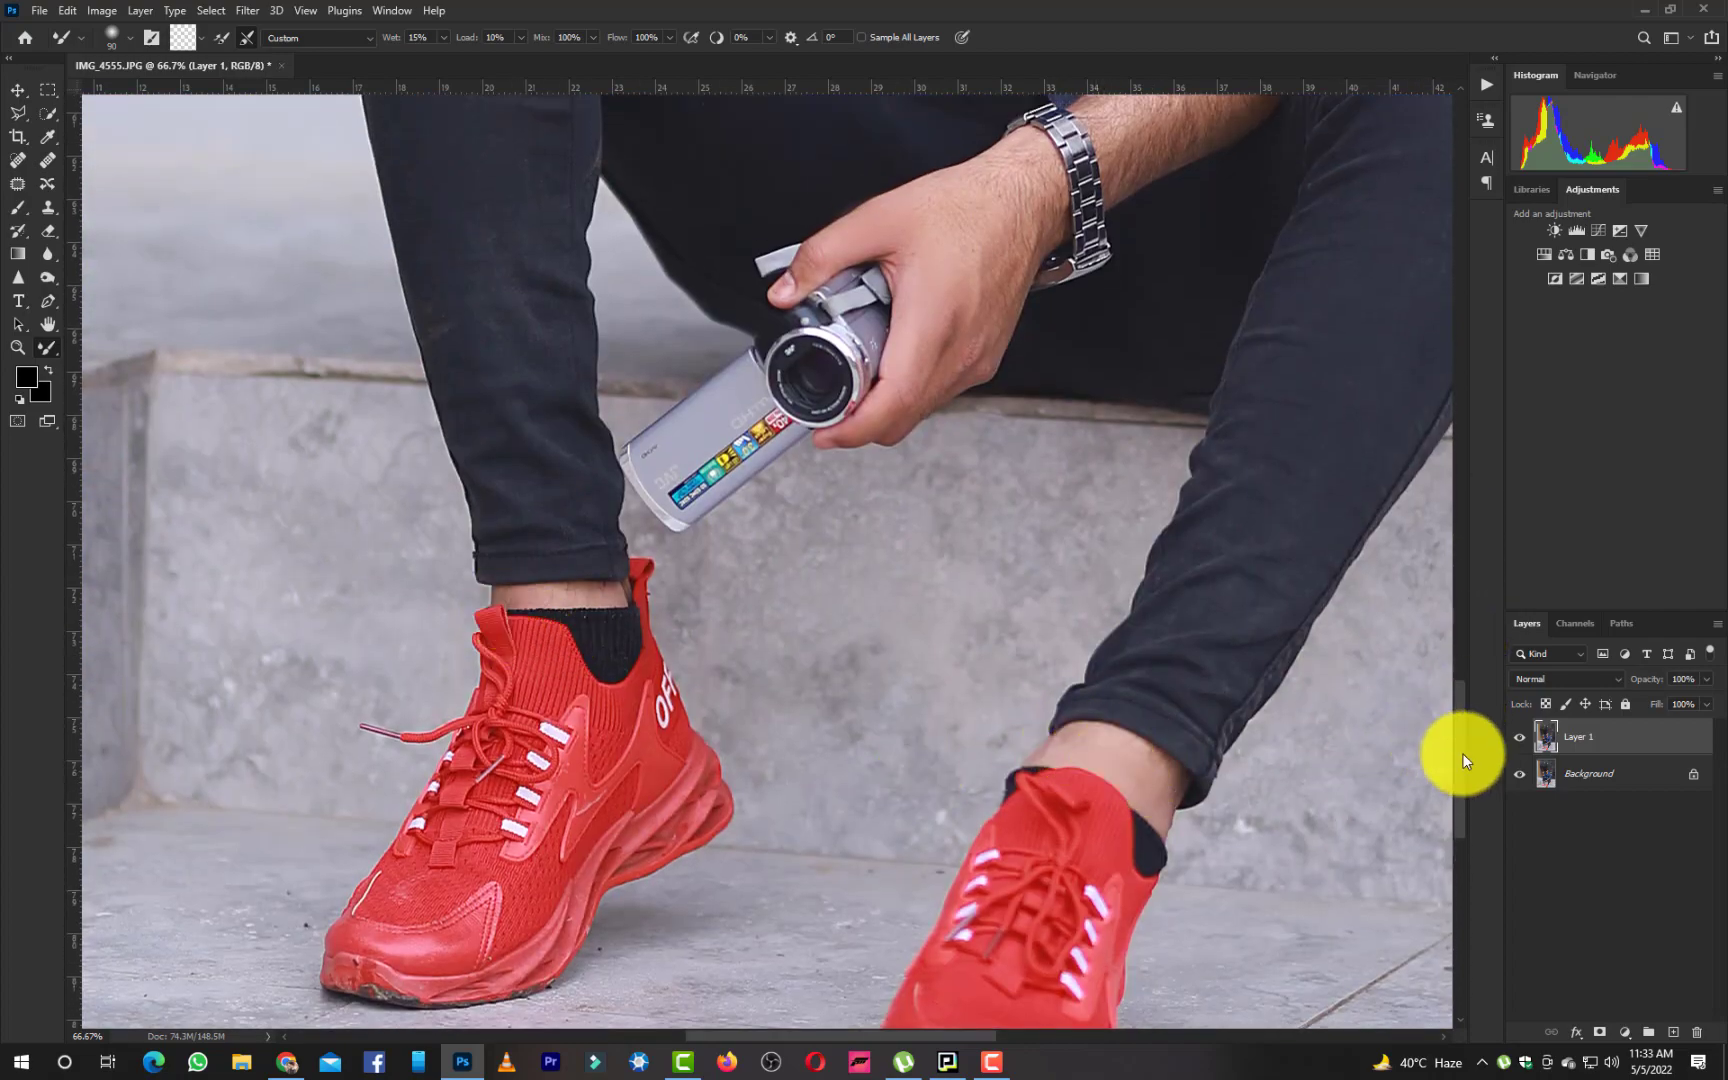
pyautogui.moveTo(1462, 753); pyautogui.dragTo(1498, 473)
# Merge the retouched layer into the Background and duplicate the result onto a new layer
pyautogui.hotkey('ctrl', '-')
pyautogui.hotkey('ctrl', '-')
pyautogui.hotkey('ctrl', '-')
pyautogui.hotkey('ctrl', '-')
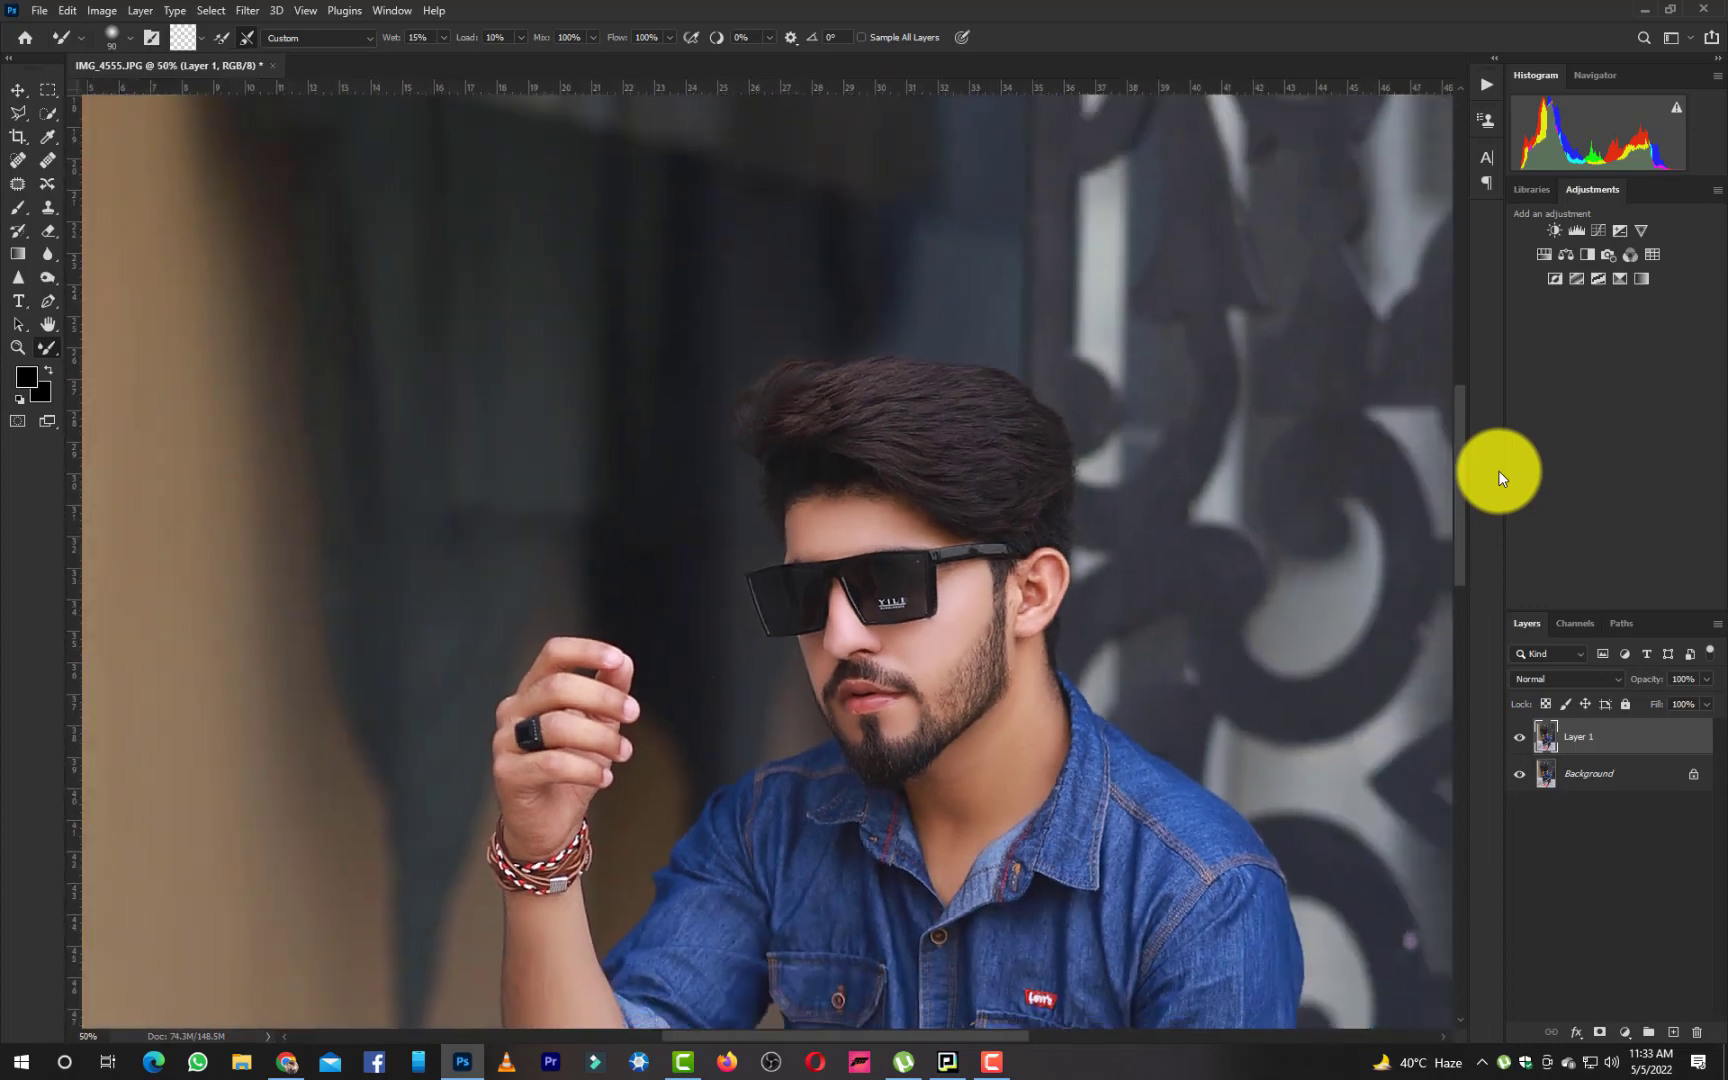
pyautogui.hotkey('ctrl', '-')
pyautogui.hotkey('ctrl', '0')
pyautogui.hotkey('ctrl', '+')
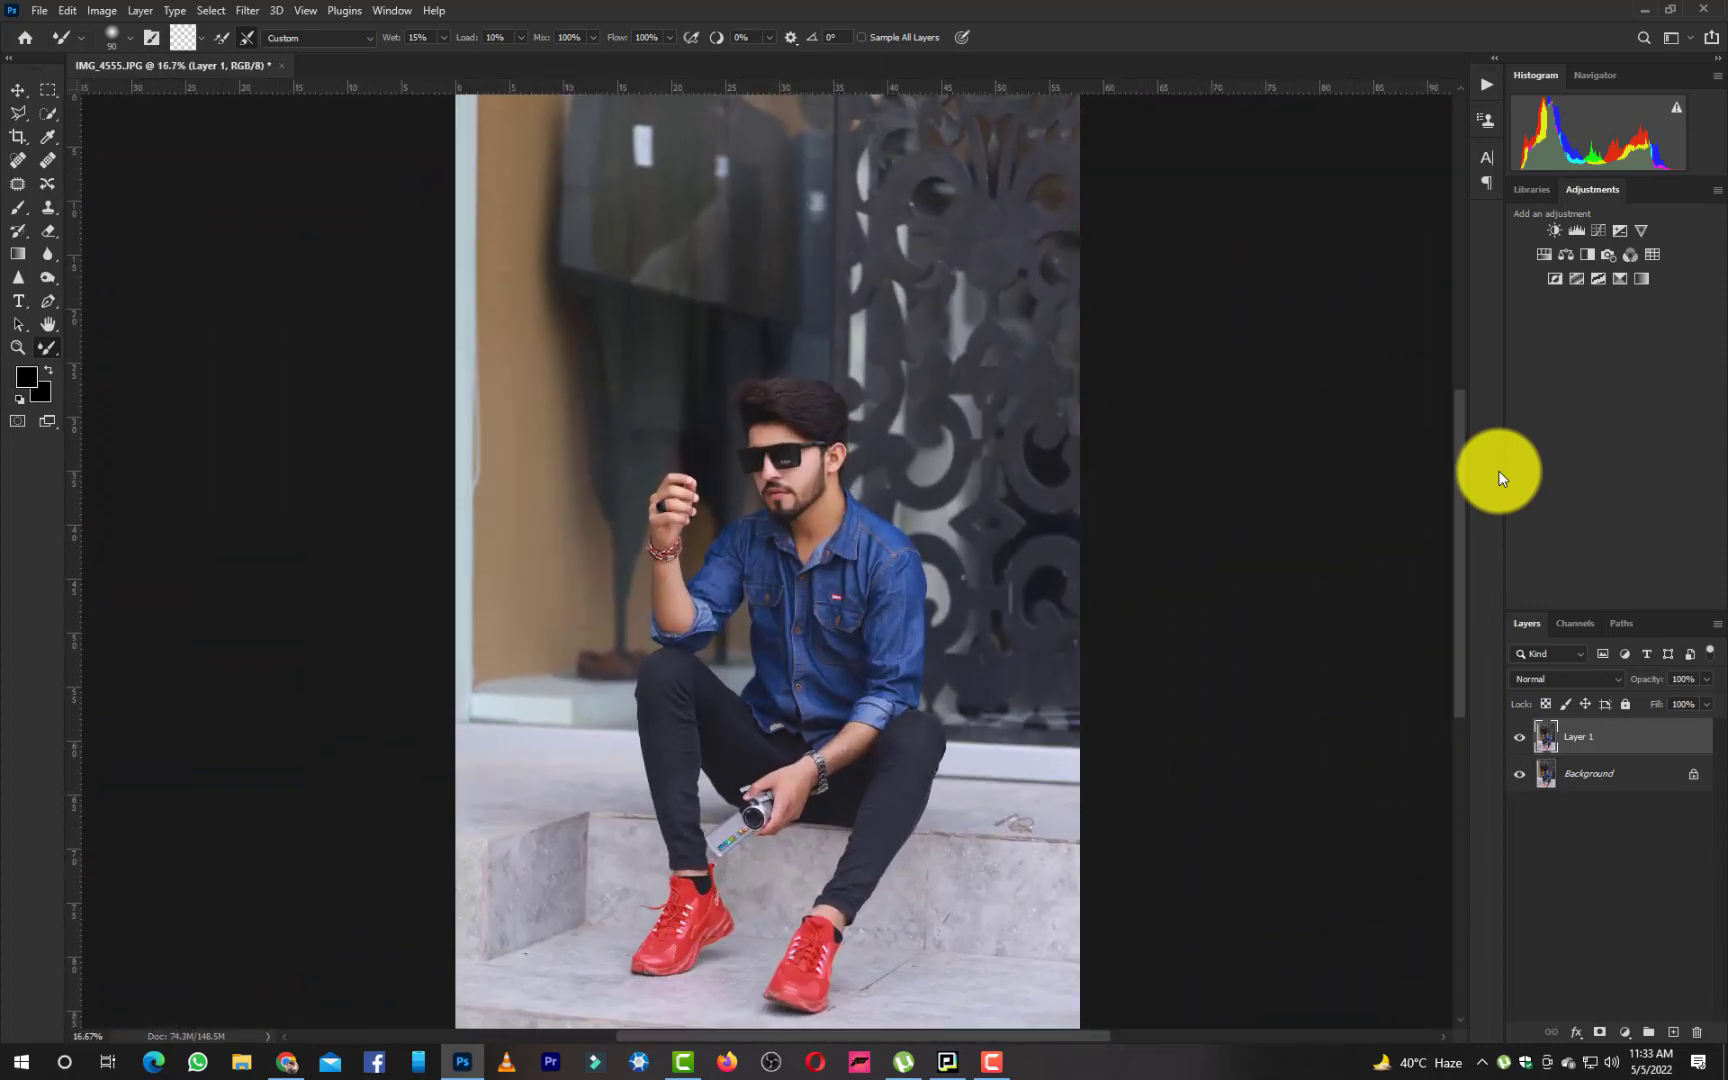
pyautogui.hotkey('ctrl', 'e')
pyautogui.hotkey('ctrl', 'j')
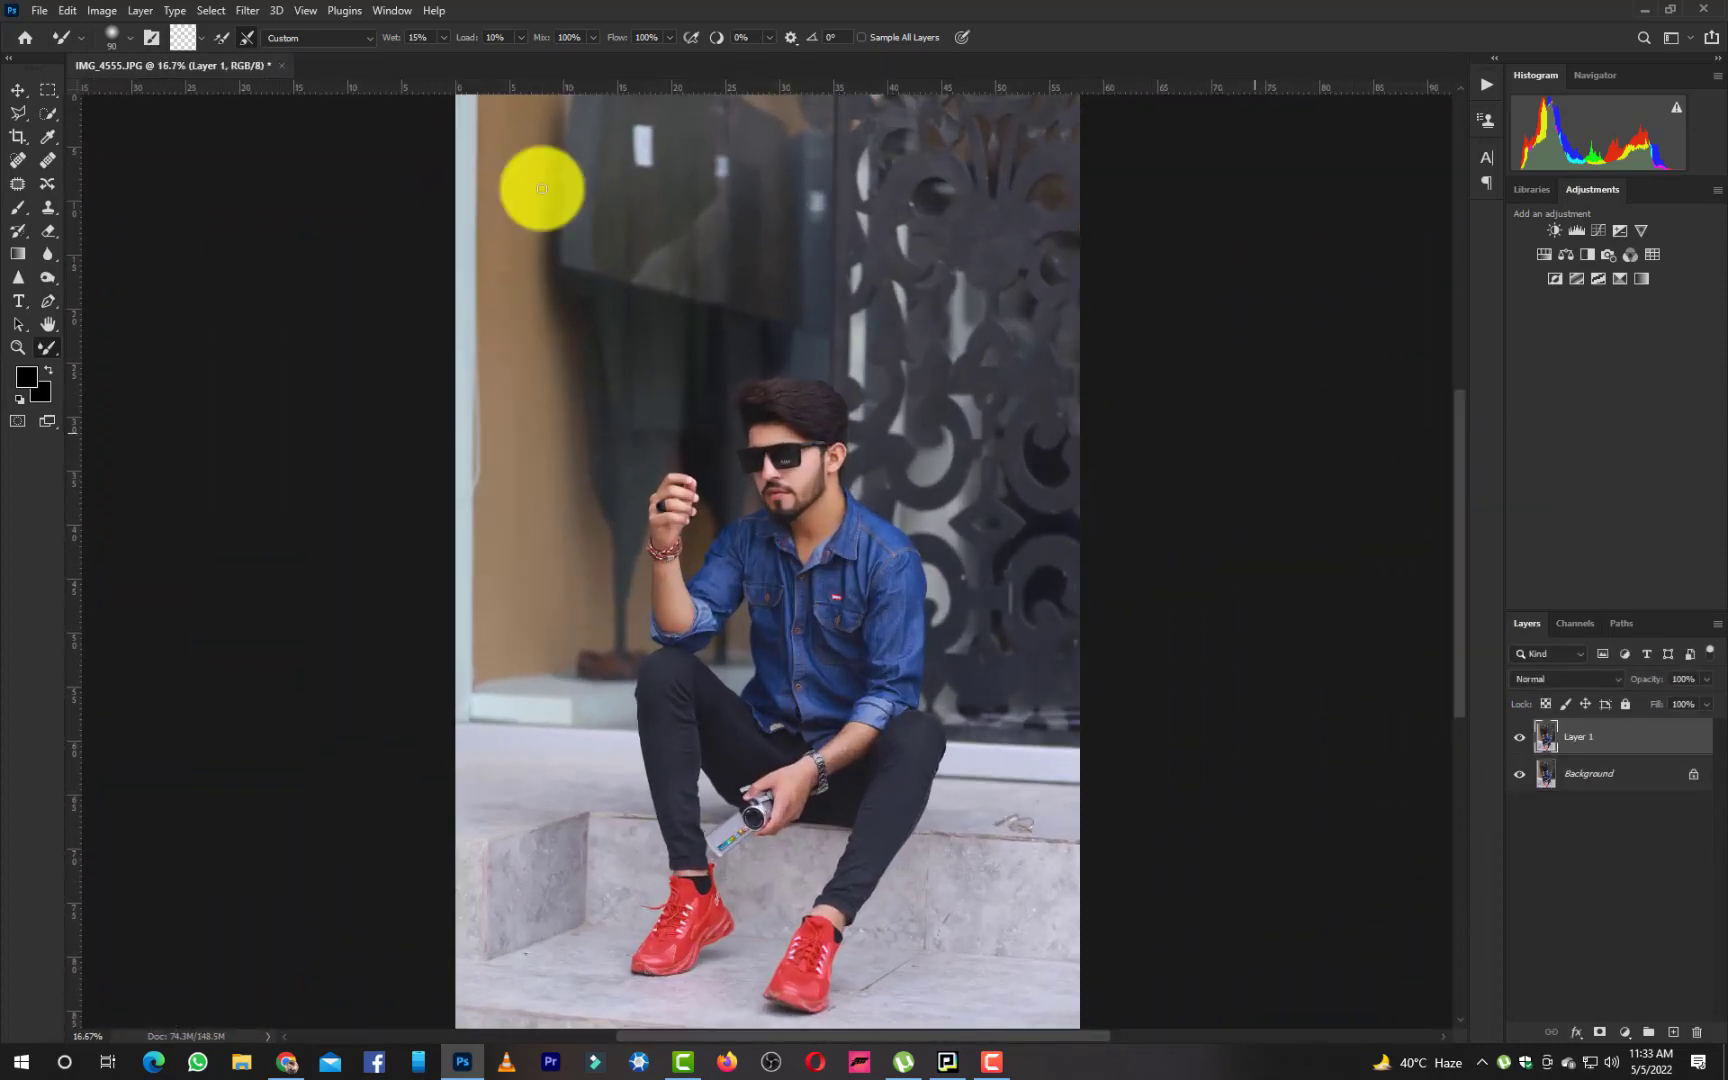
# Start a Shadows/Highlights adjustment on the duplicated layer, with Shadows Tone at 36% and Midtone at +14
pyautogui.click(102, 10)
pyautogui.moveTo(116, 58)
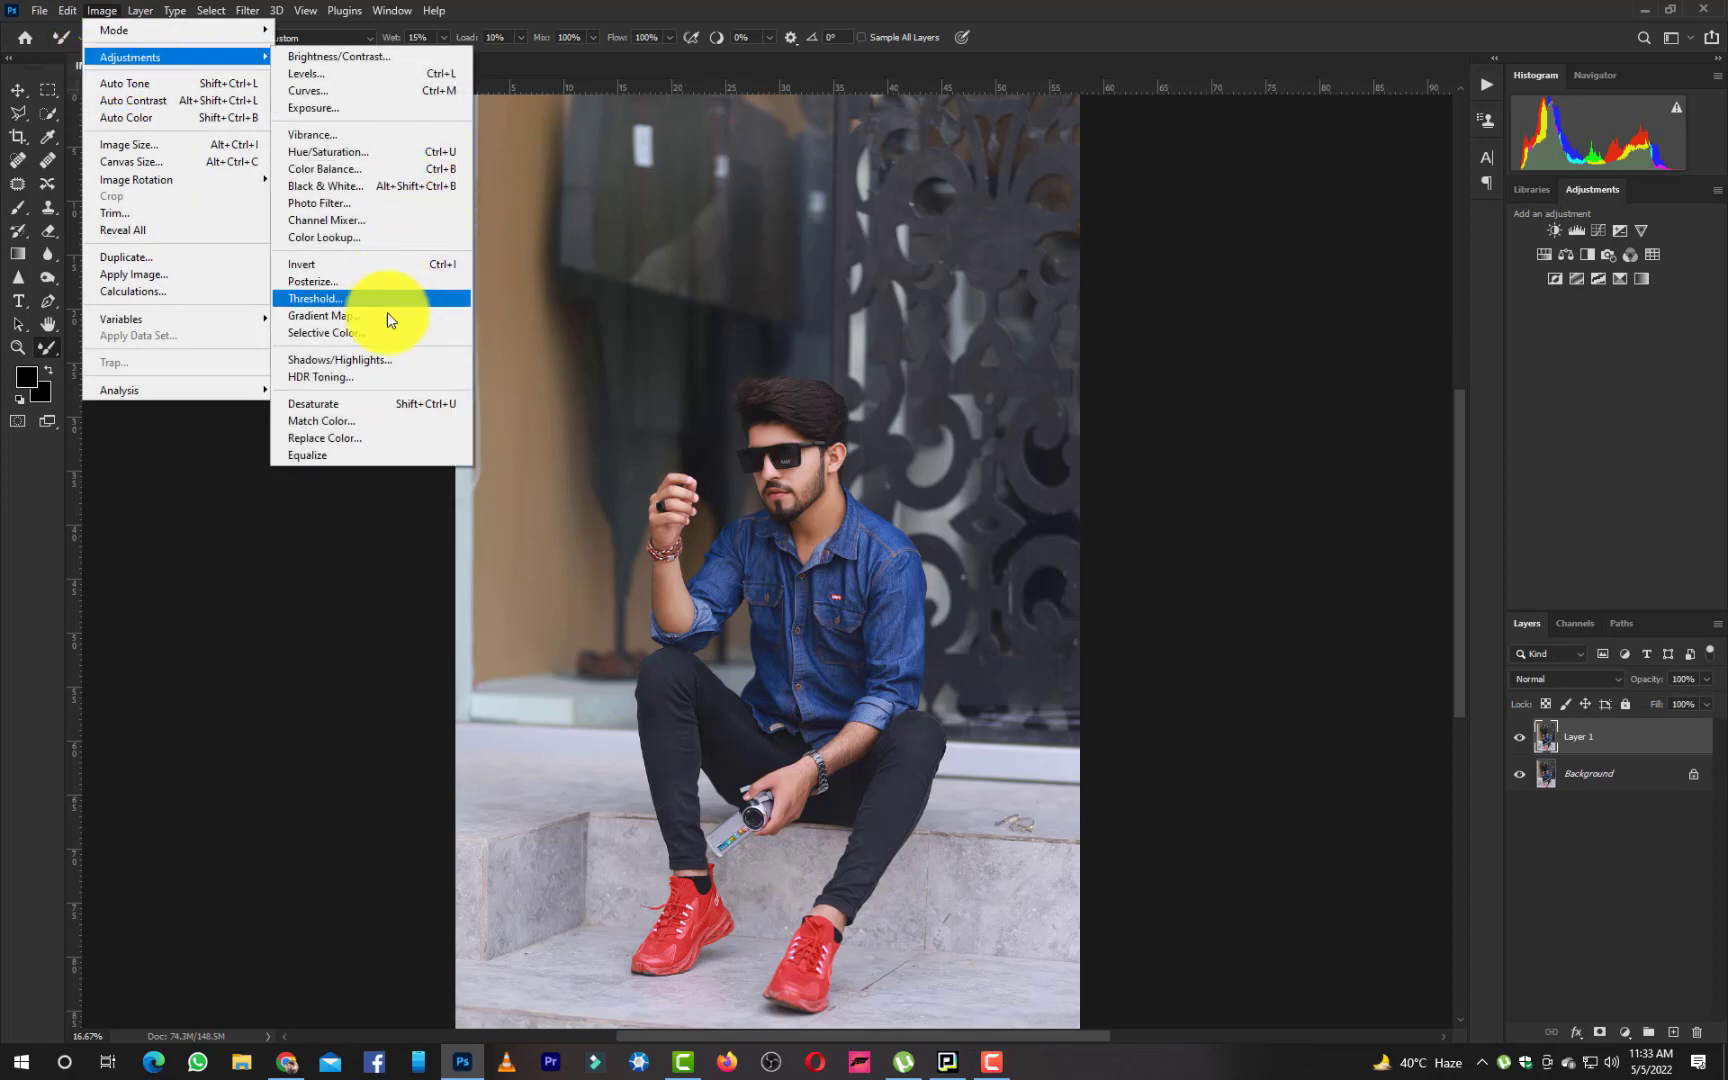
pyautogui.click(379, 356)
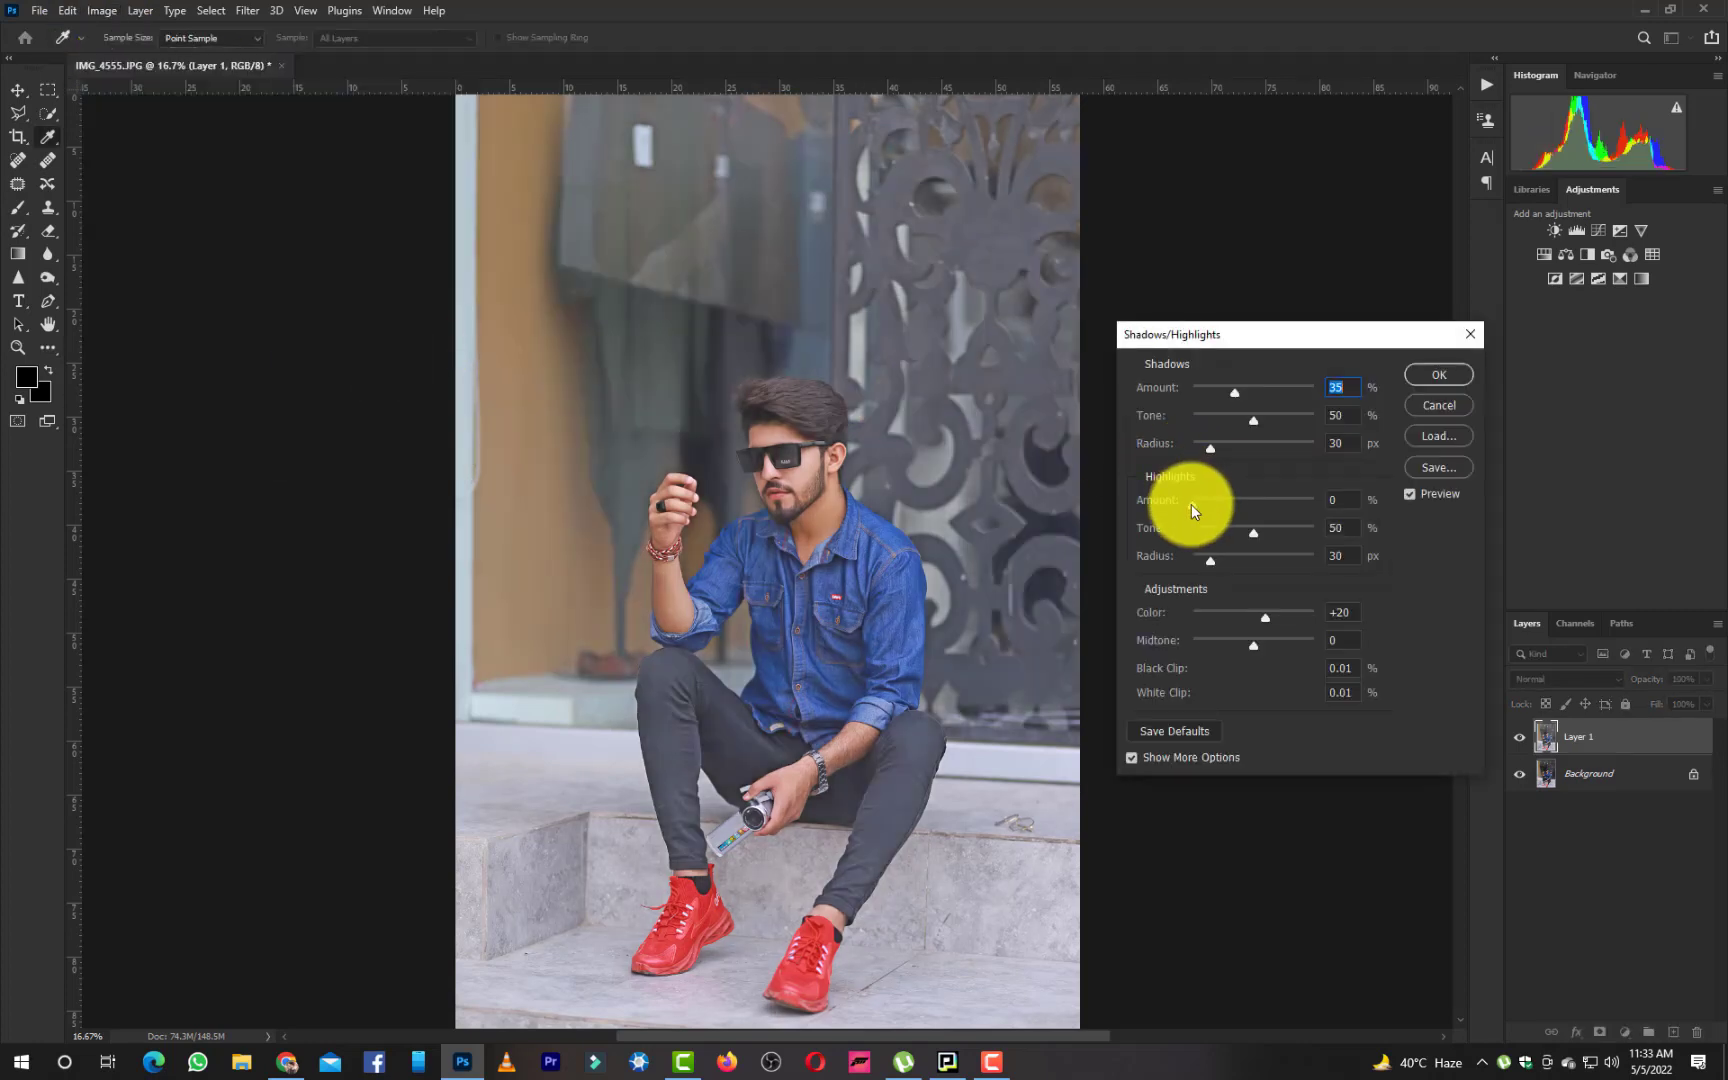
pyautogui.moveTo(1245, 421)
pyautogui.mouseDown()
pyautogui.moveTo(1220, 423)
pyautogui.moveTo(1237, 424)
pyautogui.mouseUp()
pyautogui.moveTo(1253, 643)
pyautogui.mouseDown()
pyautogui.moveTo(1278, 634)
pyautogui.moveTo(1262, 643)
pyautogui.mouseUp()
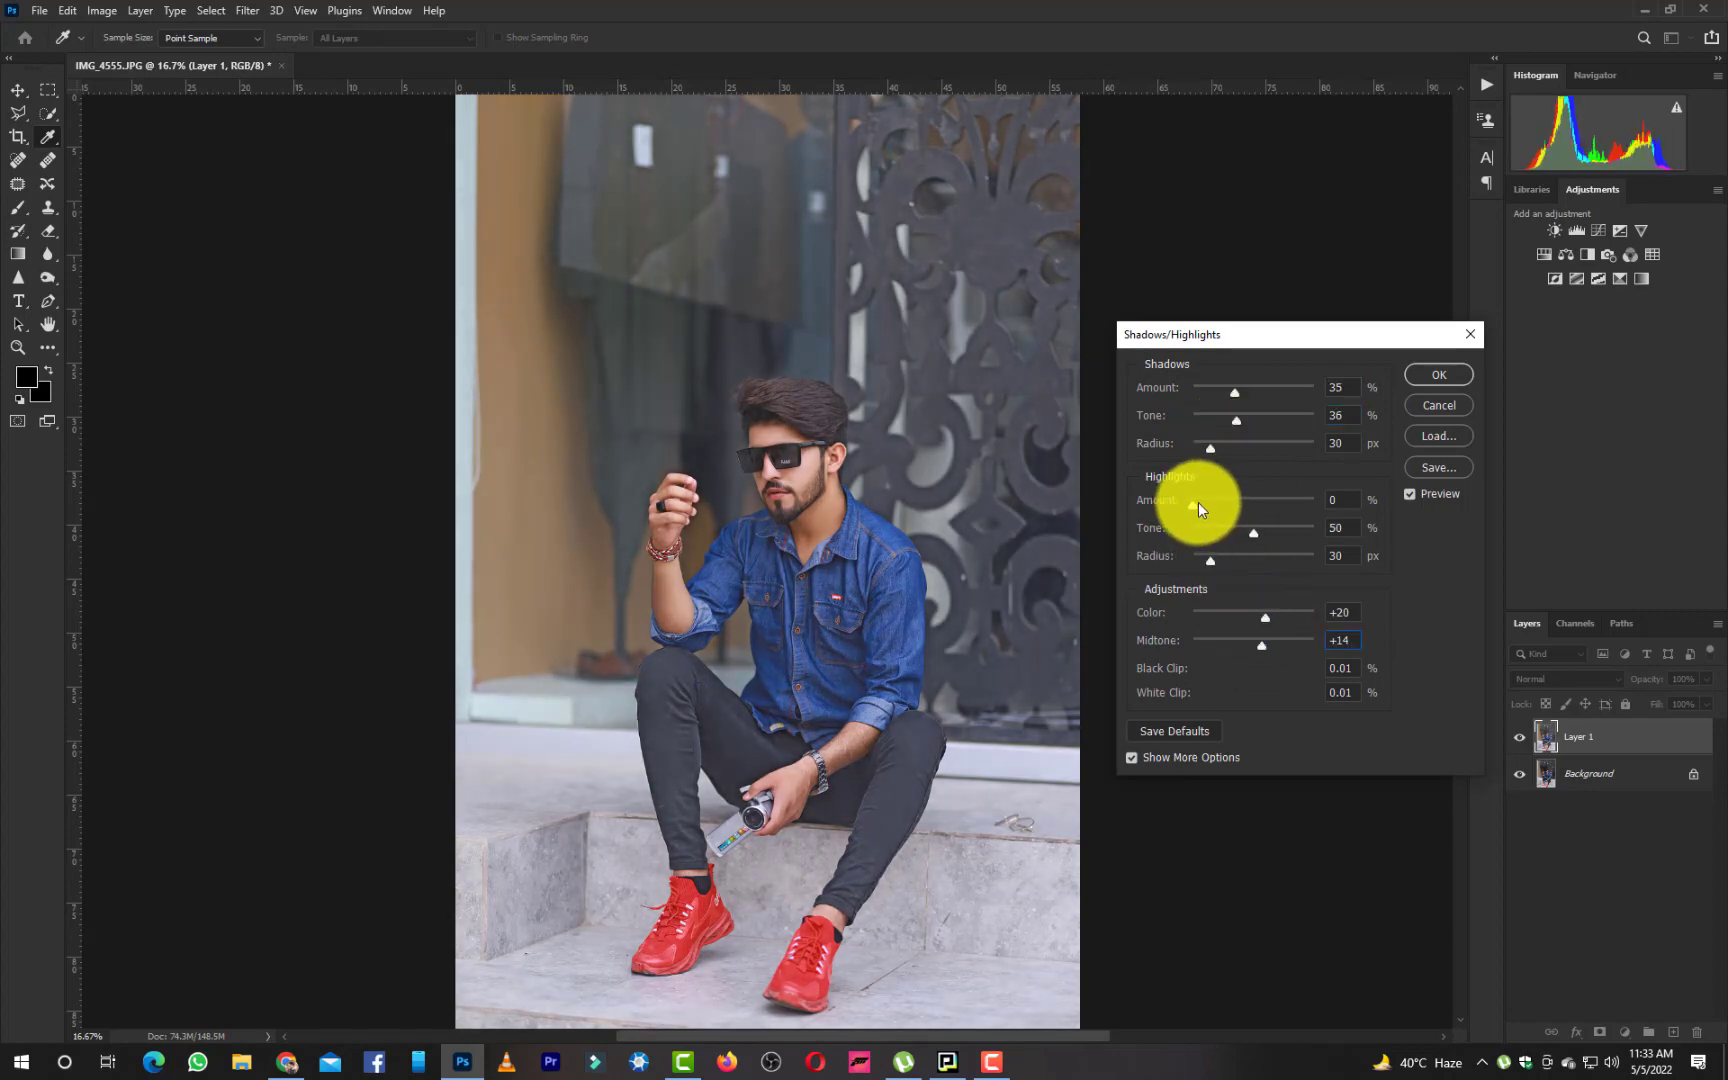
# Set Highlights to Amount 10%, Tone 36% and Radius 0 px, and Shadows to Amount 39% and Tone 41%
pyautogui.moveTo(1195, 503); pyautogui.dragTo(1239, 533)
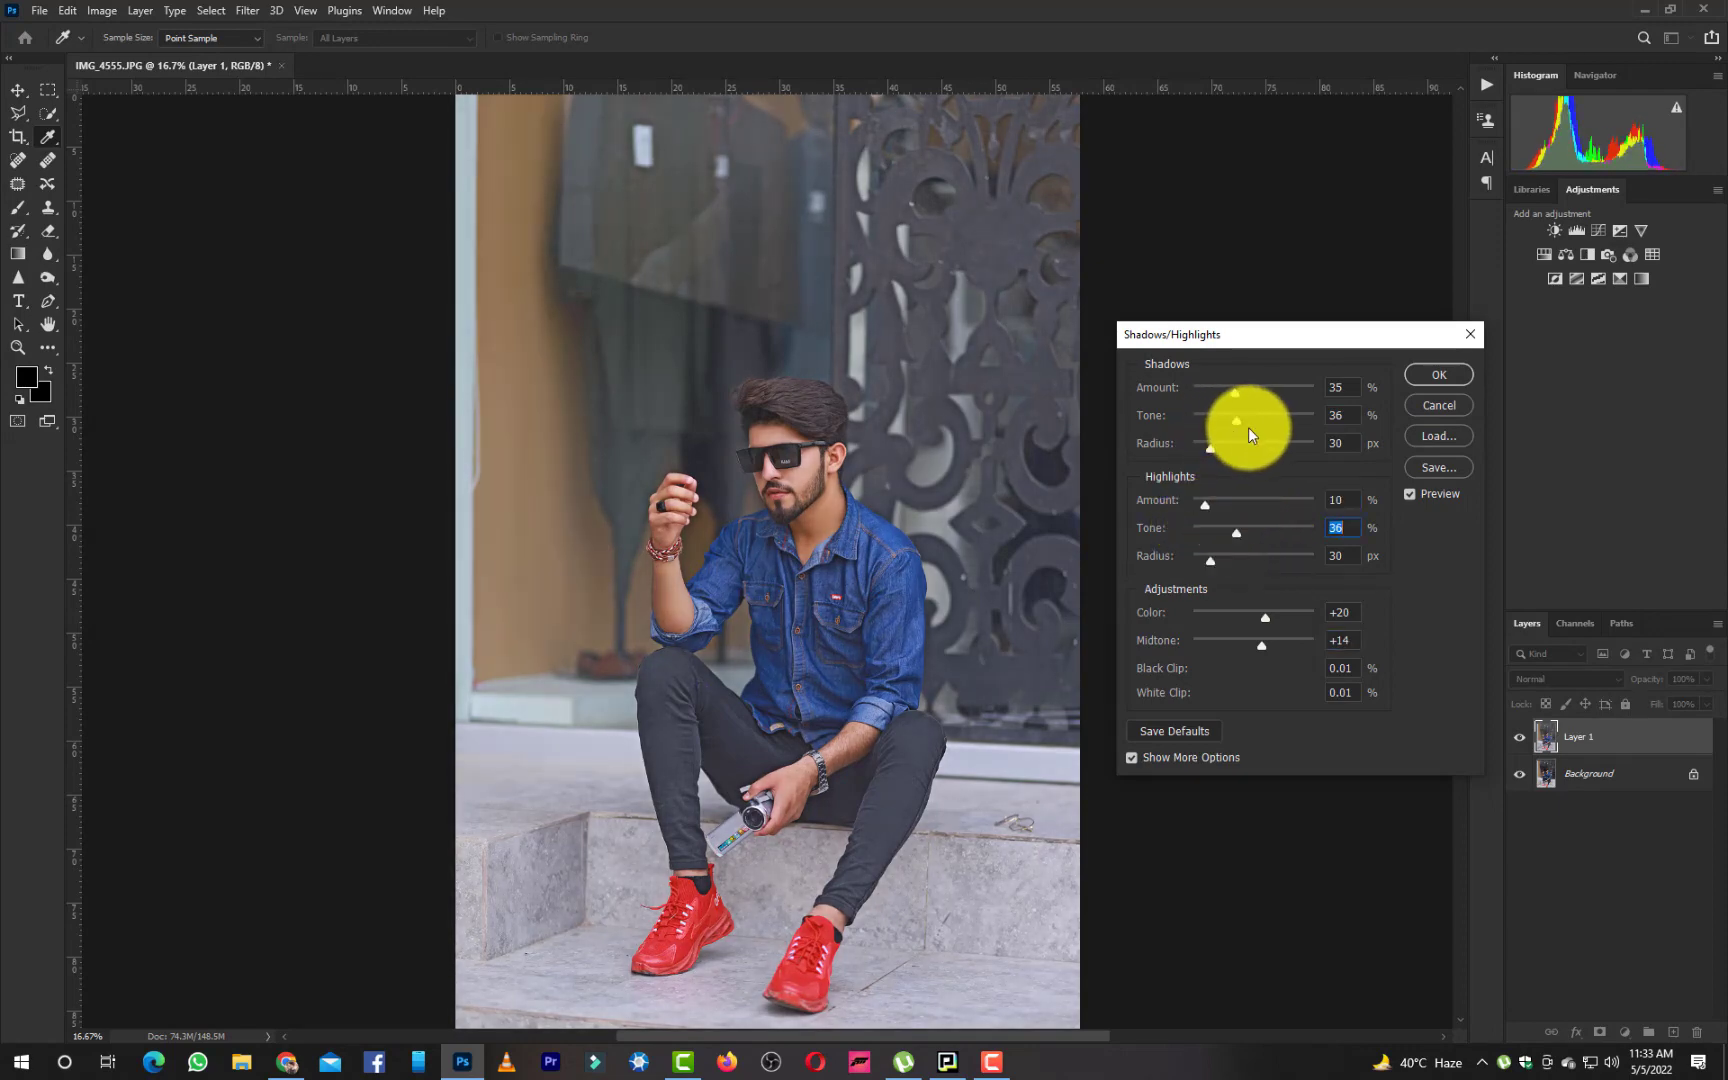
pyautogui.moveTo(1247, 427)
pyautogui.mouseDown()
pyautogui.moveTo(1214, 424)
pyautogui.moveTo(1242, 425)
pyautogui.moveTo(1258, 392)
pyautogui.moveTo(1241, 400)
pyautogui.mouseUp()
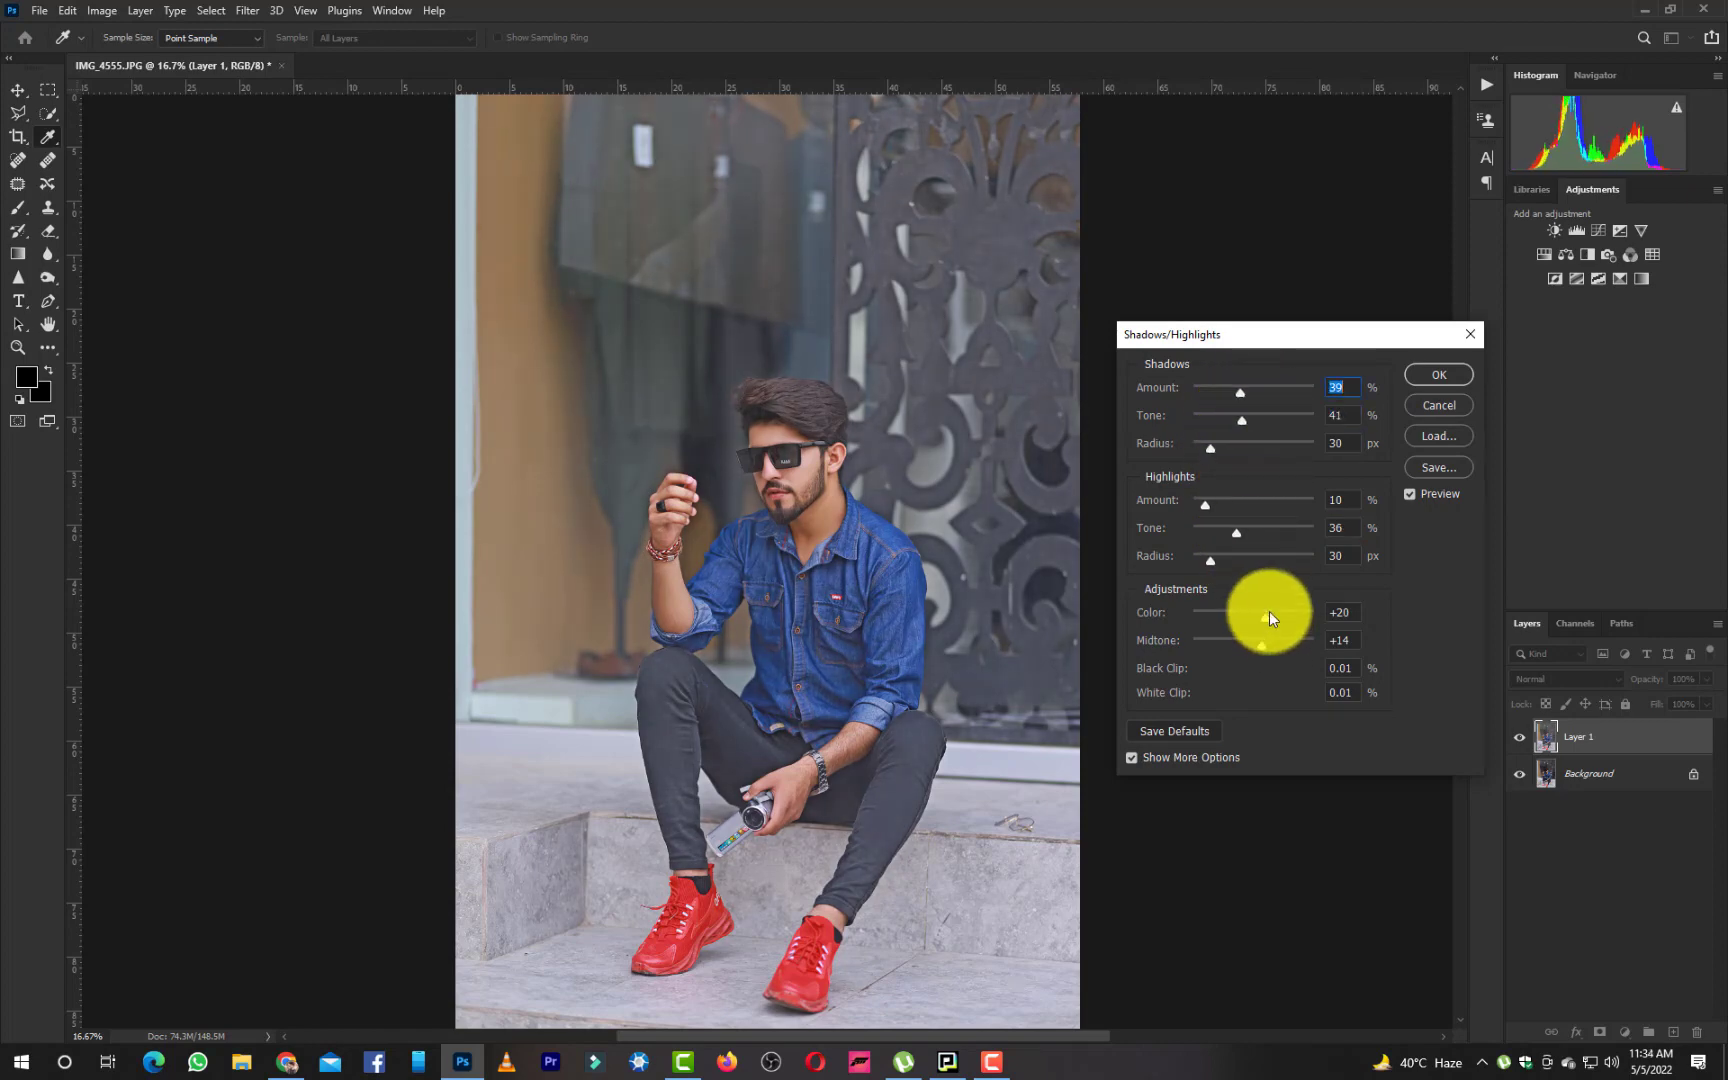
pyautogui.moveTo(1285, 616); pyautogui.dragTo(1139, 558)
# Compare the portrait with the Shadows/Highlights preview off and on, and apply the adjustment
pyautogui.hotkey('ctrl', '+')
pyautogui.hotkey('ctrl', '+')
pyautogui.hotkey('ctrl', '+')
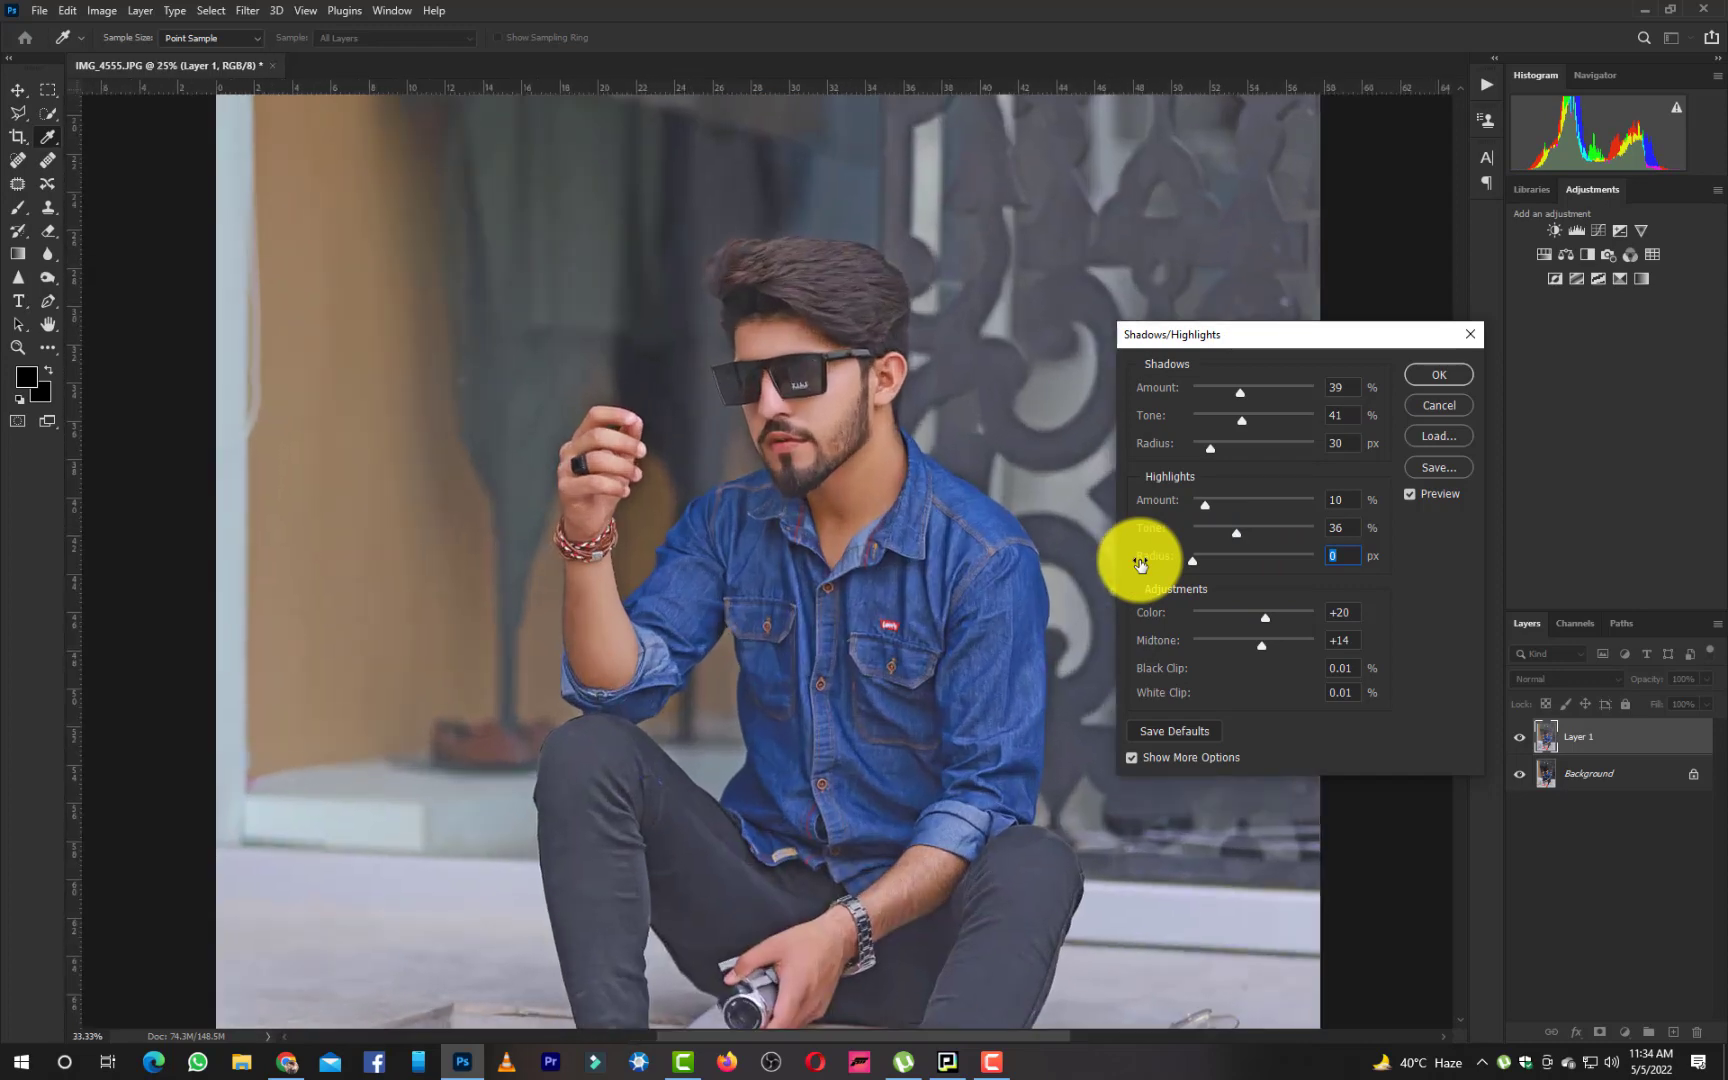
pyautogui.moveTo(856, 441); pyautogui.dragTo(817, 545)
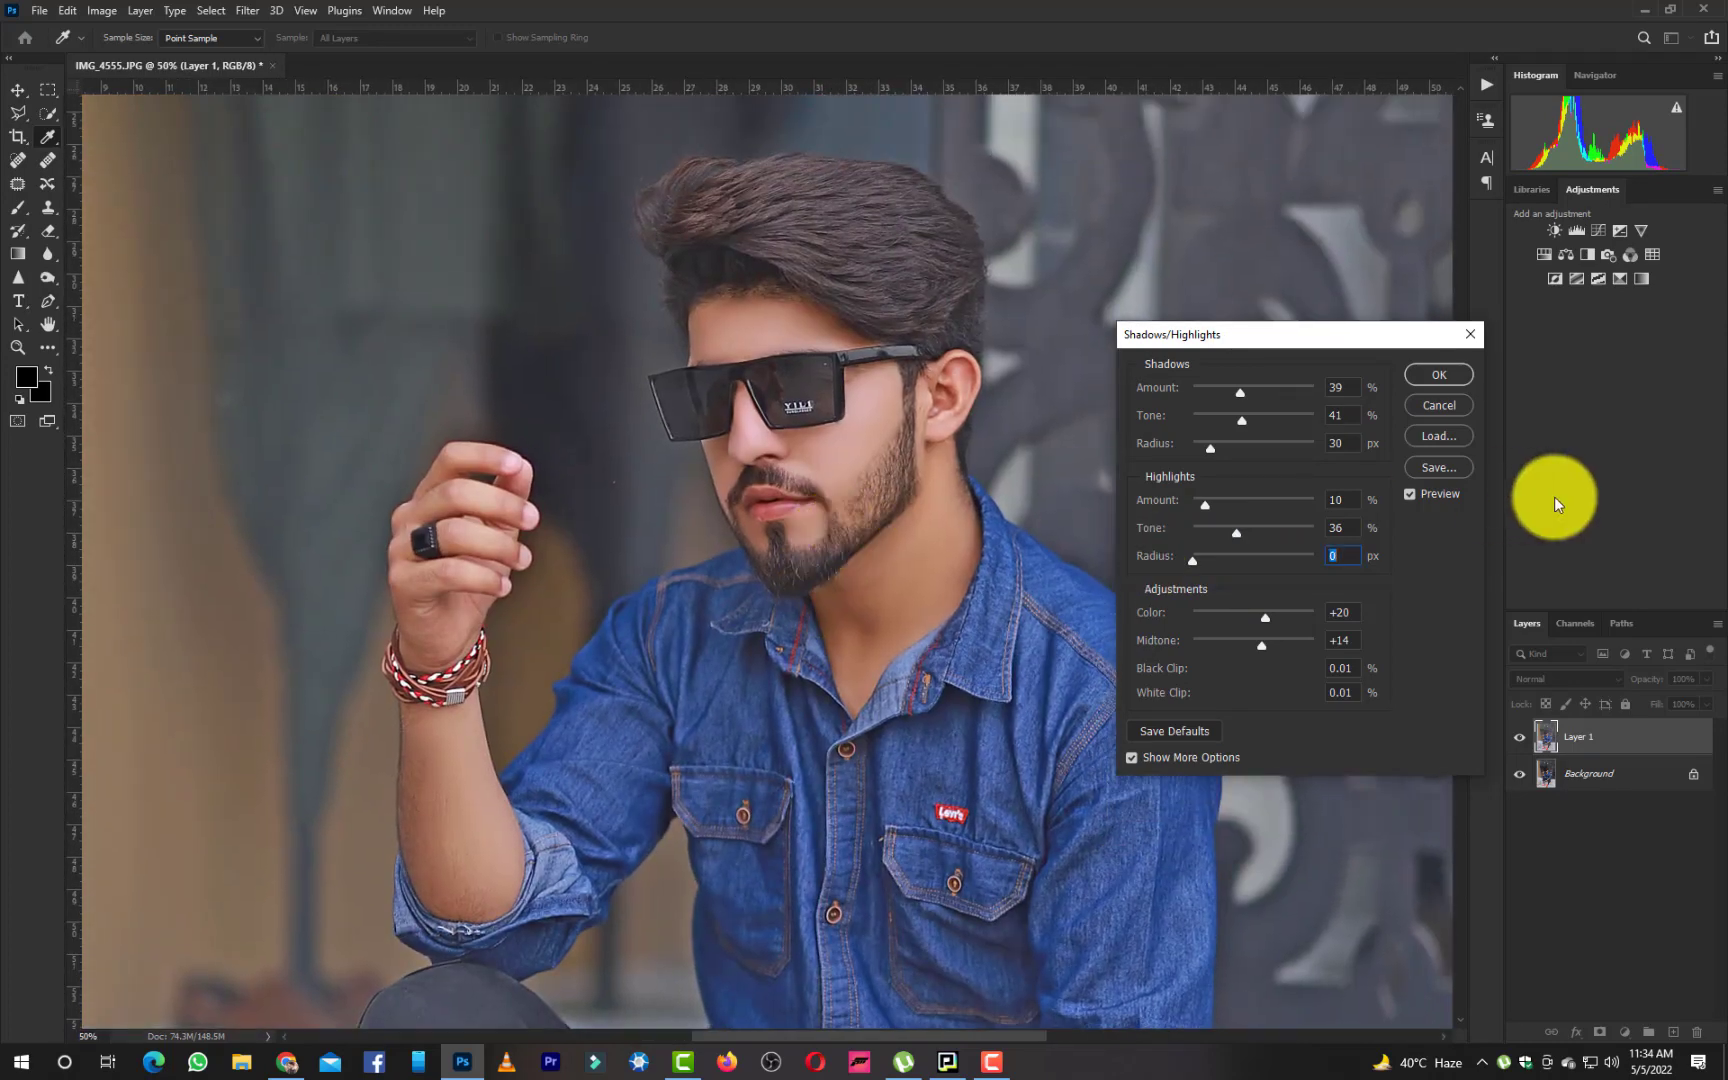
pyautogui.click(1412, 495)
pyautogui.click(1412, 495)
pyautogui.click(1412, 495)
pyautogui.click(1412, 495)
pyautogui.click(1438, 374)
# Compare the whole photo with and without the Shadows/Highlights adjustment by toggling Layer 1's visibility
pyautogui.press('b')
pyautogui.hotkey('ctrl', '-')
pyautogui.hotkey('ctrl', '-')
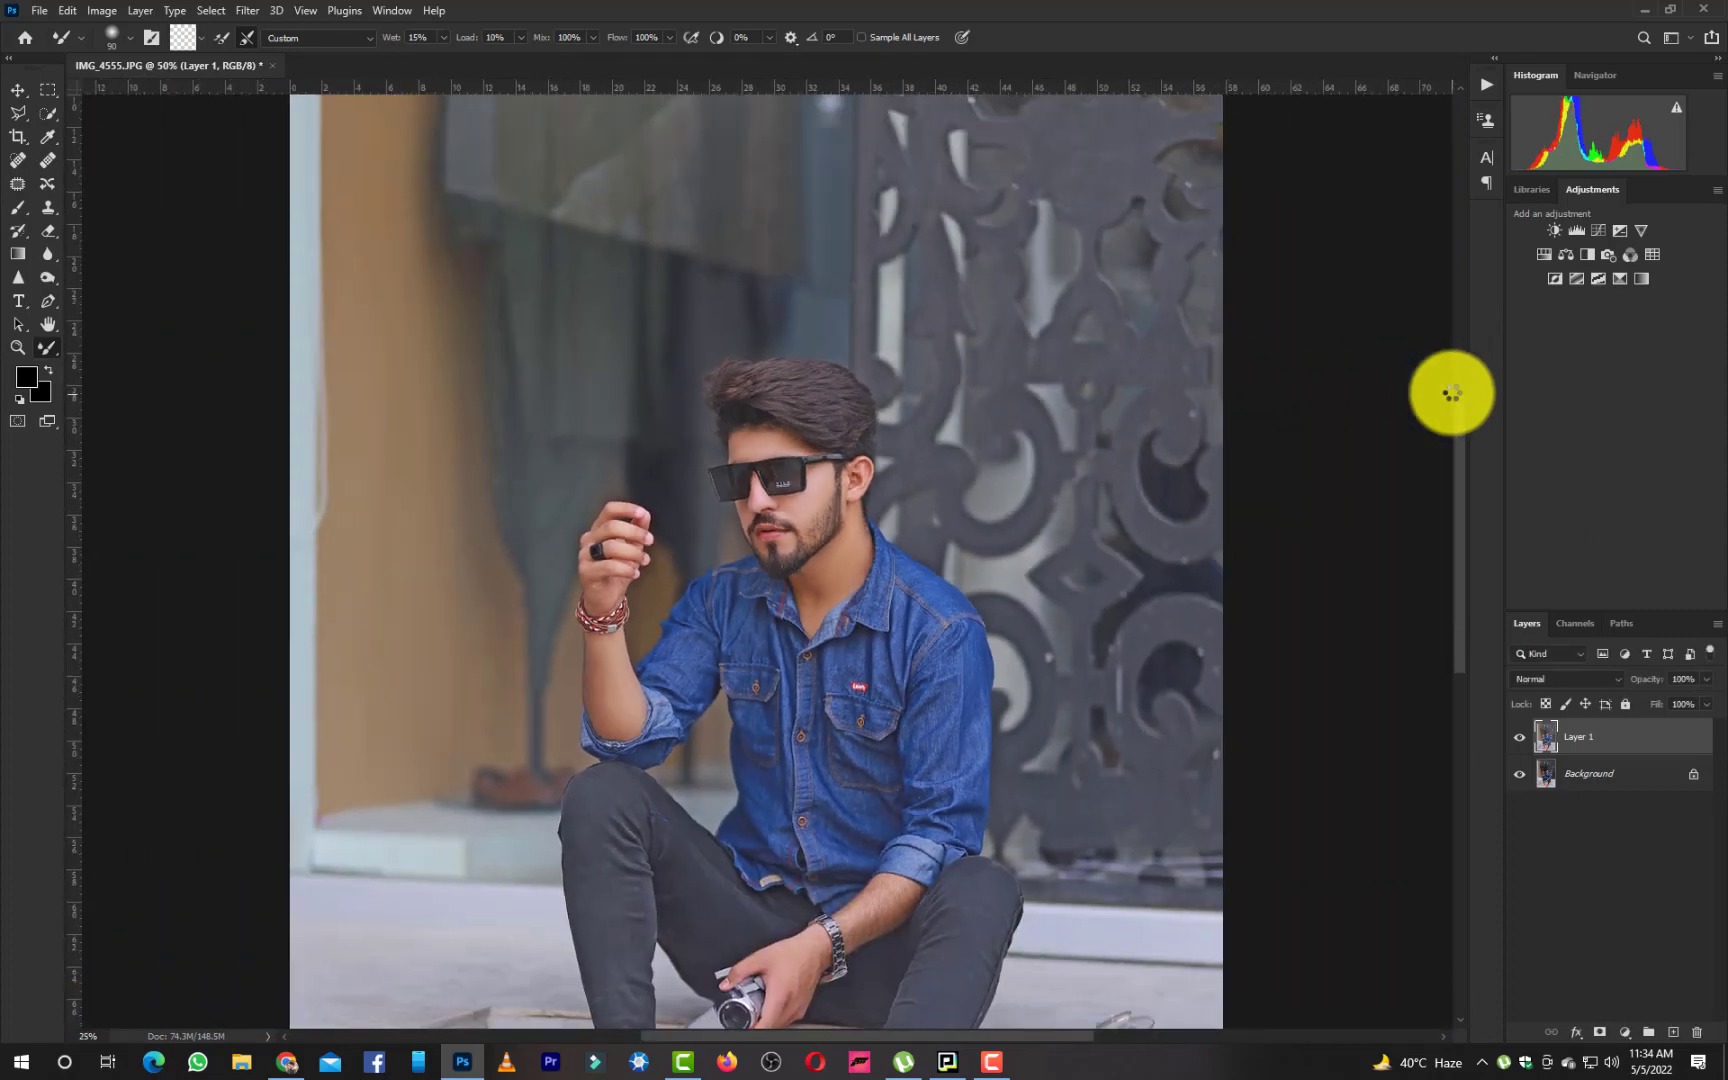
pyautogui.hotkey('ctrl', '-')
pyautogui.hotkey('ctrl', '-')
pyautogui.hotkey('ctrl', '+')
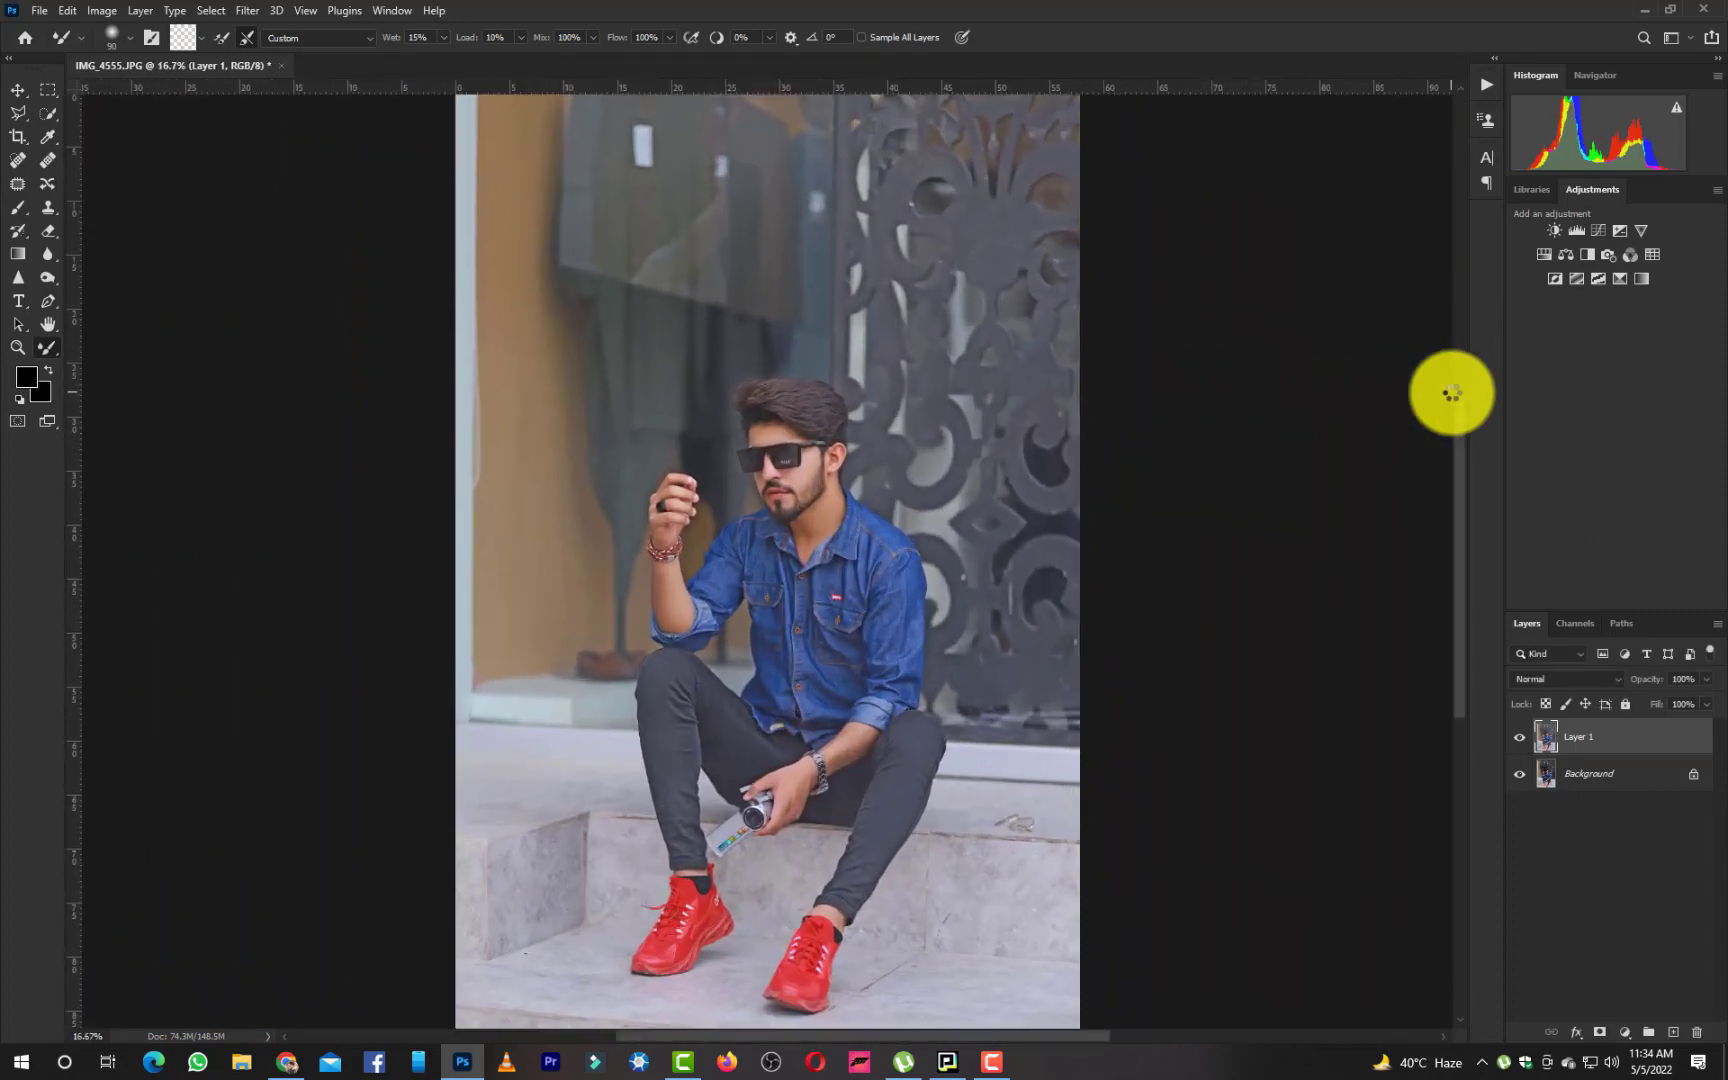
pyautogui.click(1517, 738)
pyautogui.click(1517, 738)
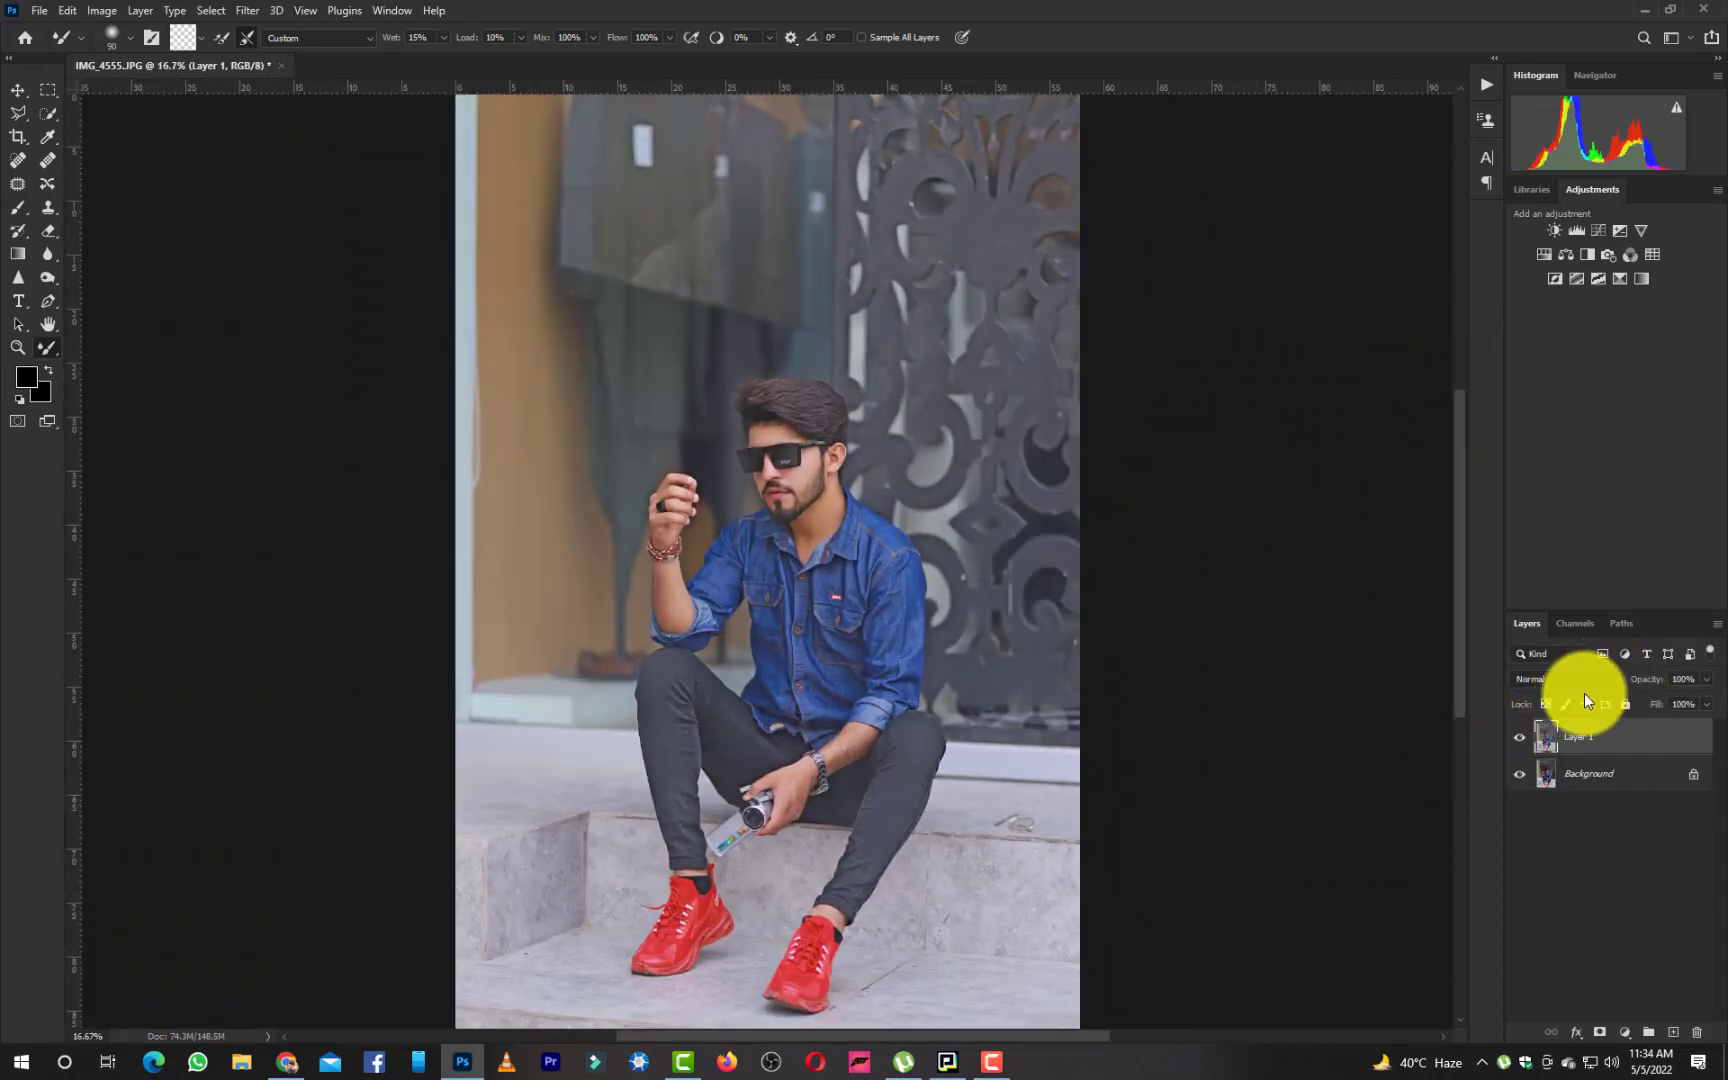
# Add a Selective Color adjustment layer and set the Reds to Yellow -2% and Black +13%, lowering Magenta slightly
pyautogui.click(1627, 1032)
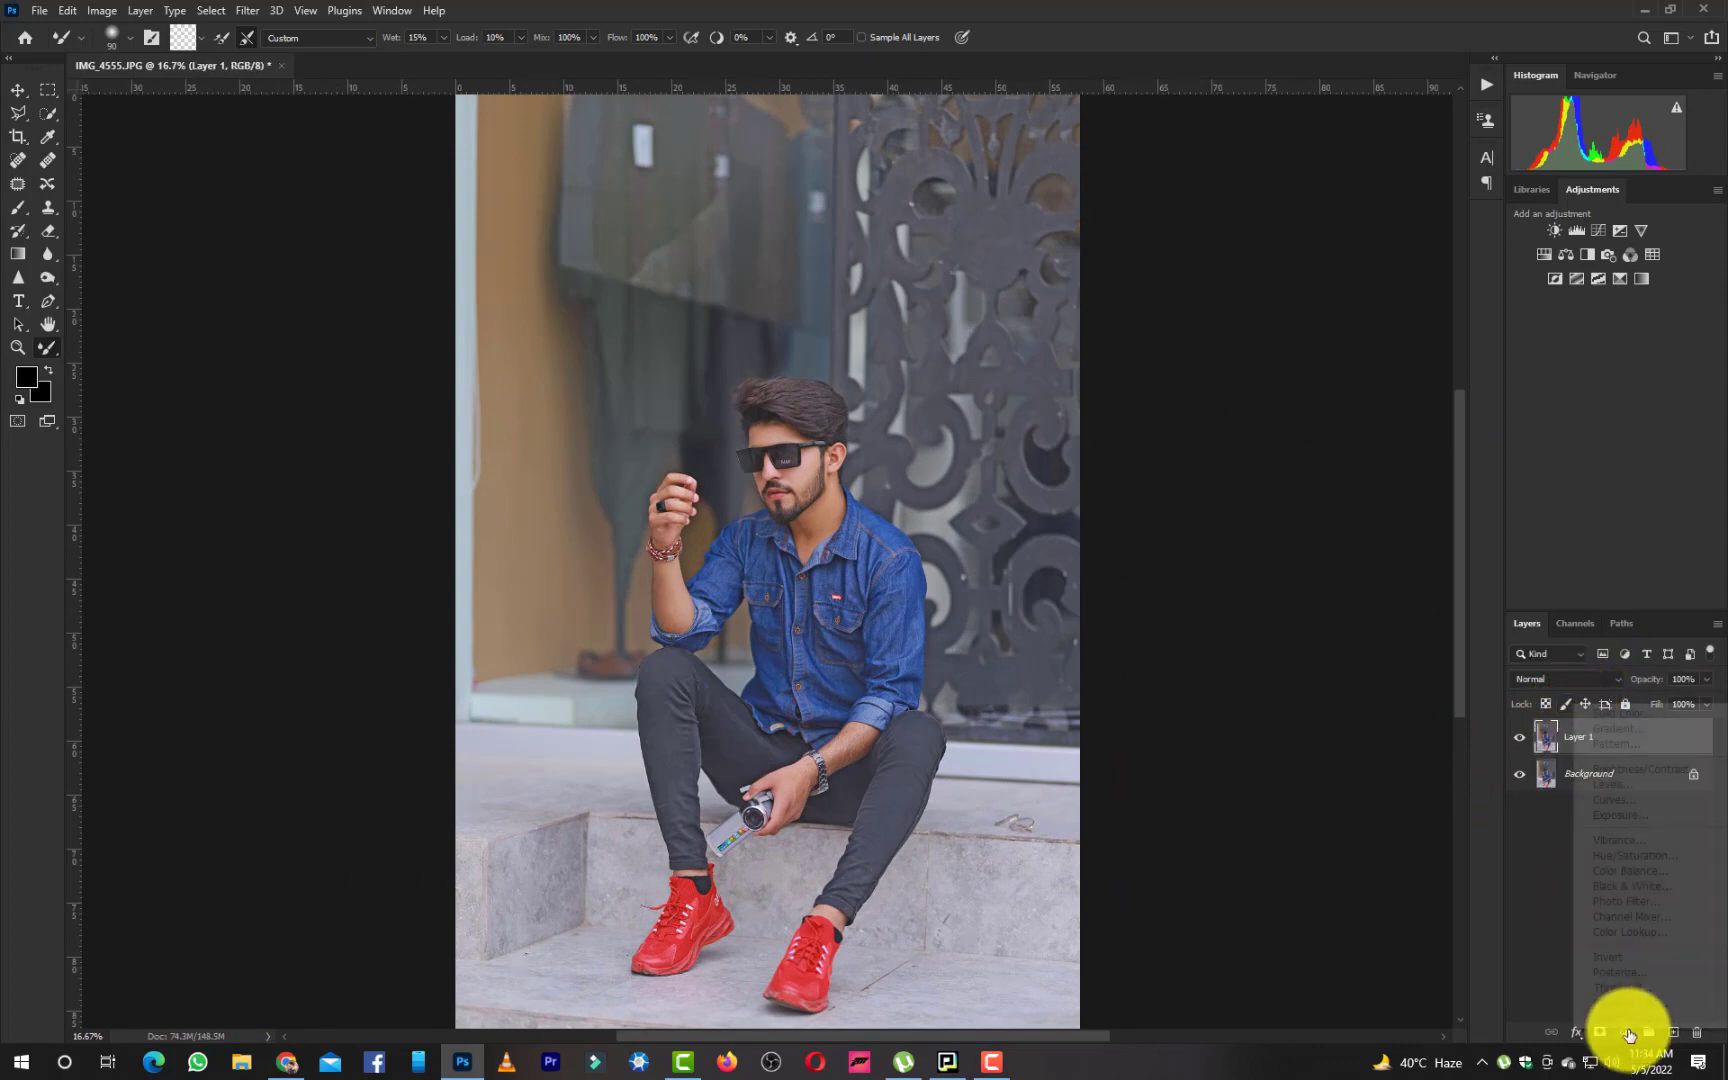
pyautogui.click(1618, 1015)
pyautogui.moveTo(1099, 447); pyautogui.dragTo(1258, 446)
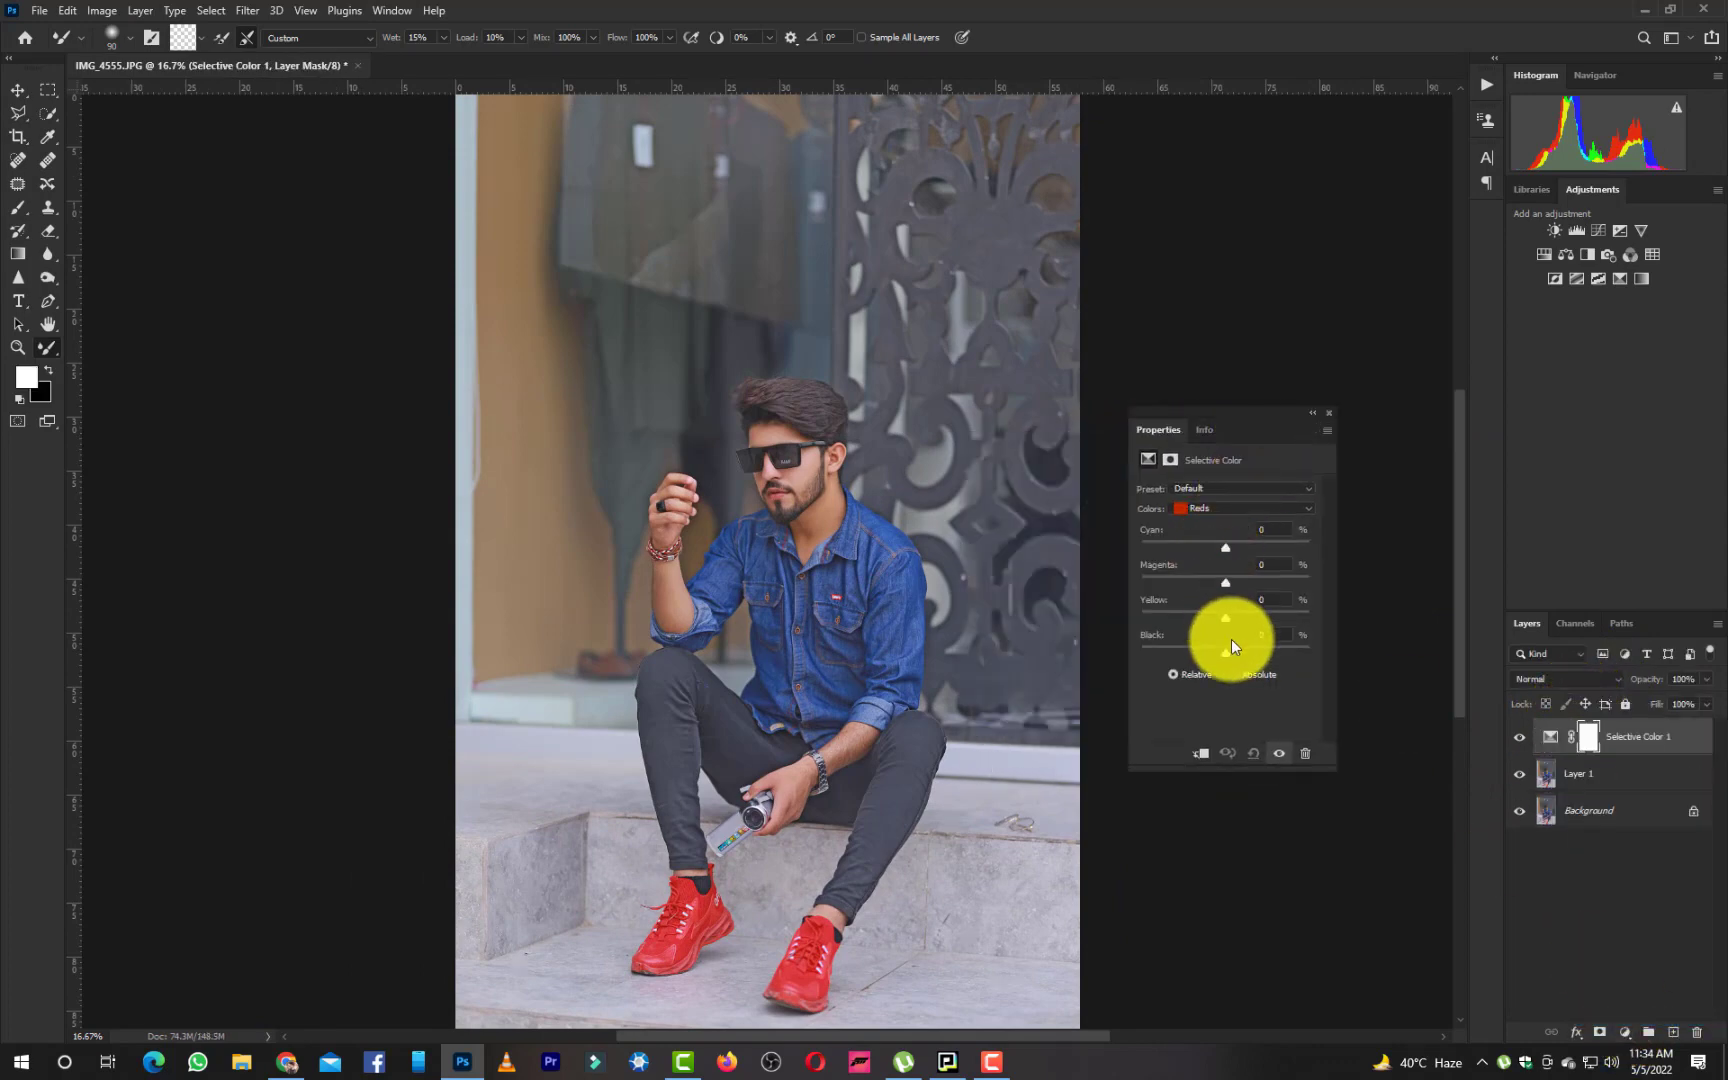
pyautogui.moveTo(1231, 645); pyautogui.dragTo(1220, 580)
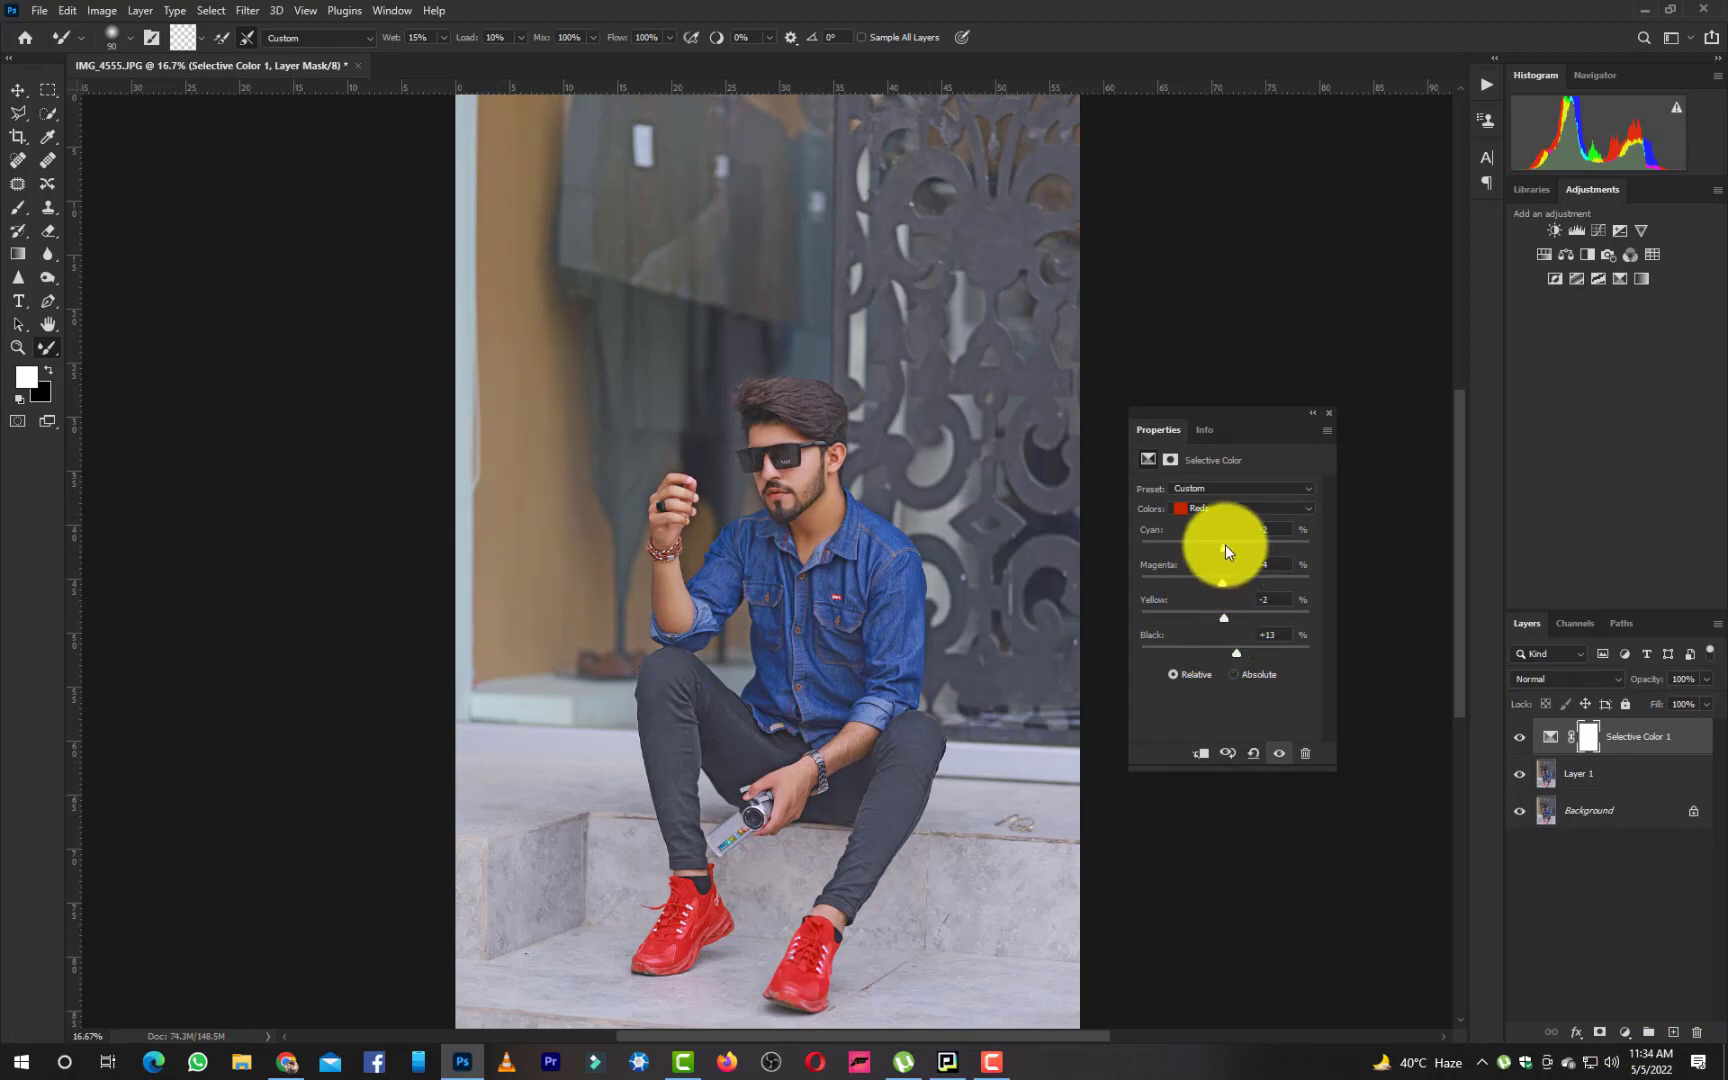
# Set the Selective Color Whites to Cyan +27%, Magenta -27%, Yellow +21% and Black +16%
pyautogui.click(1226, 508)
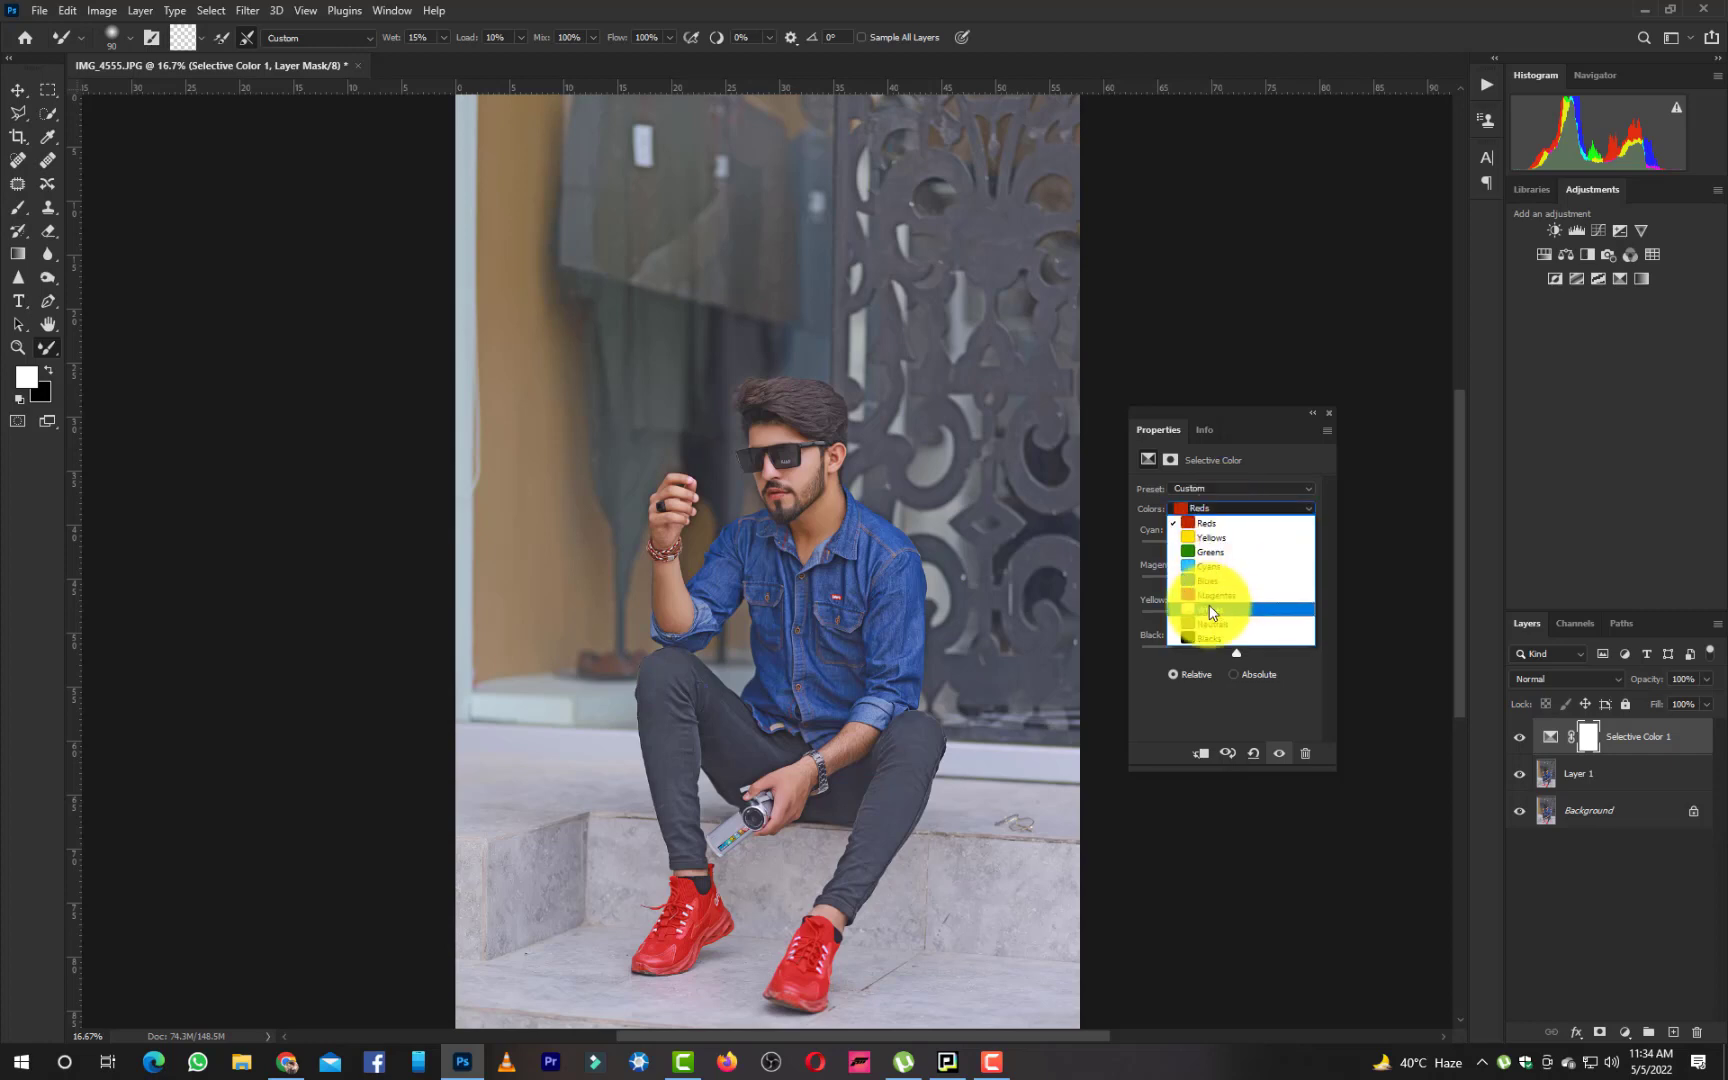
pyautogui.click(1214, 614)
pyautogui.moveTo(1215, 620); pyautogui.dragTo(1202, 579)
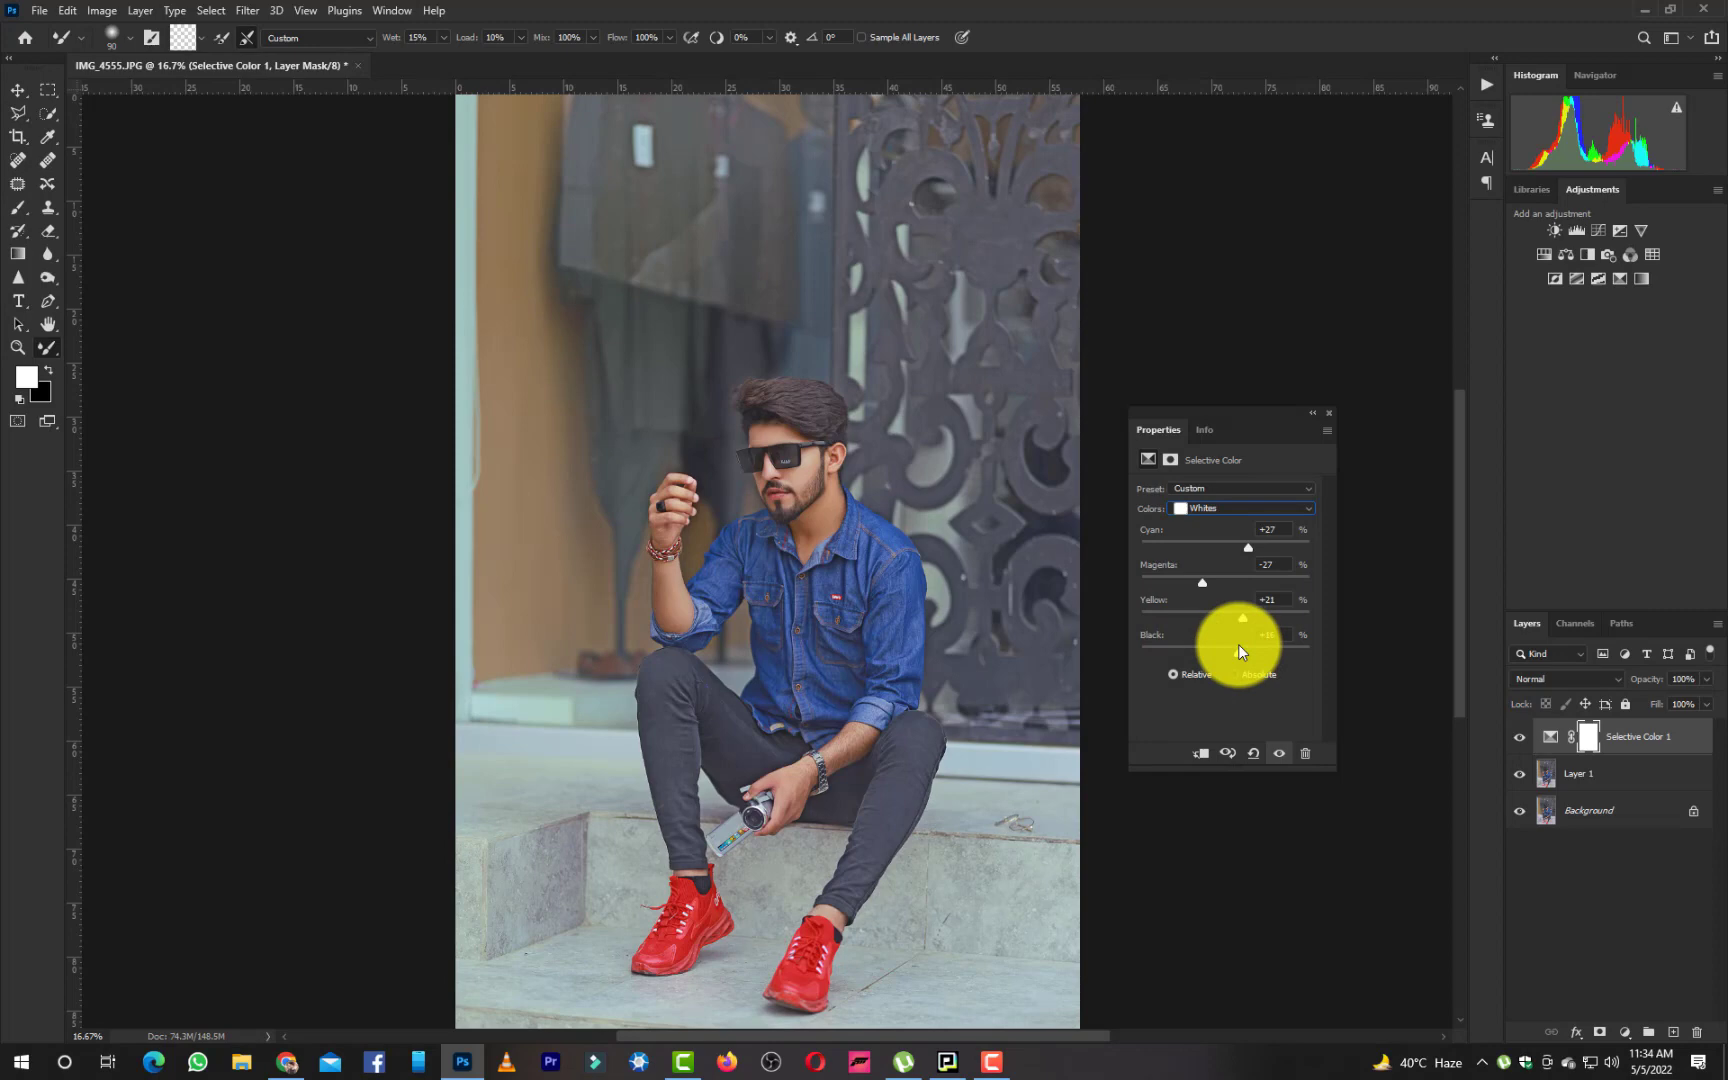
# In the Selective Color Yellows, reduce Magenta and Yellow and set Black to -11%
pyautogui.hotkey('ctrl', '+')
pyautogui.hotkey('ctrl', '+')
pyautogui.hotkey('ctrl', '+')
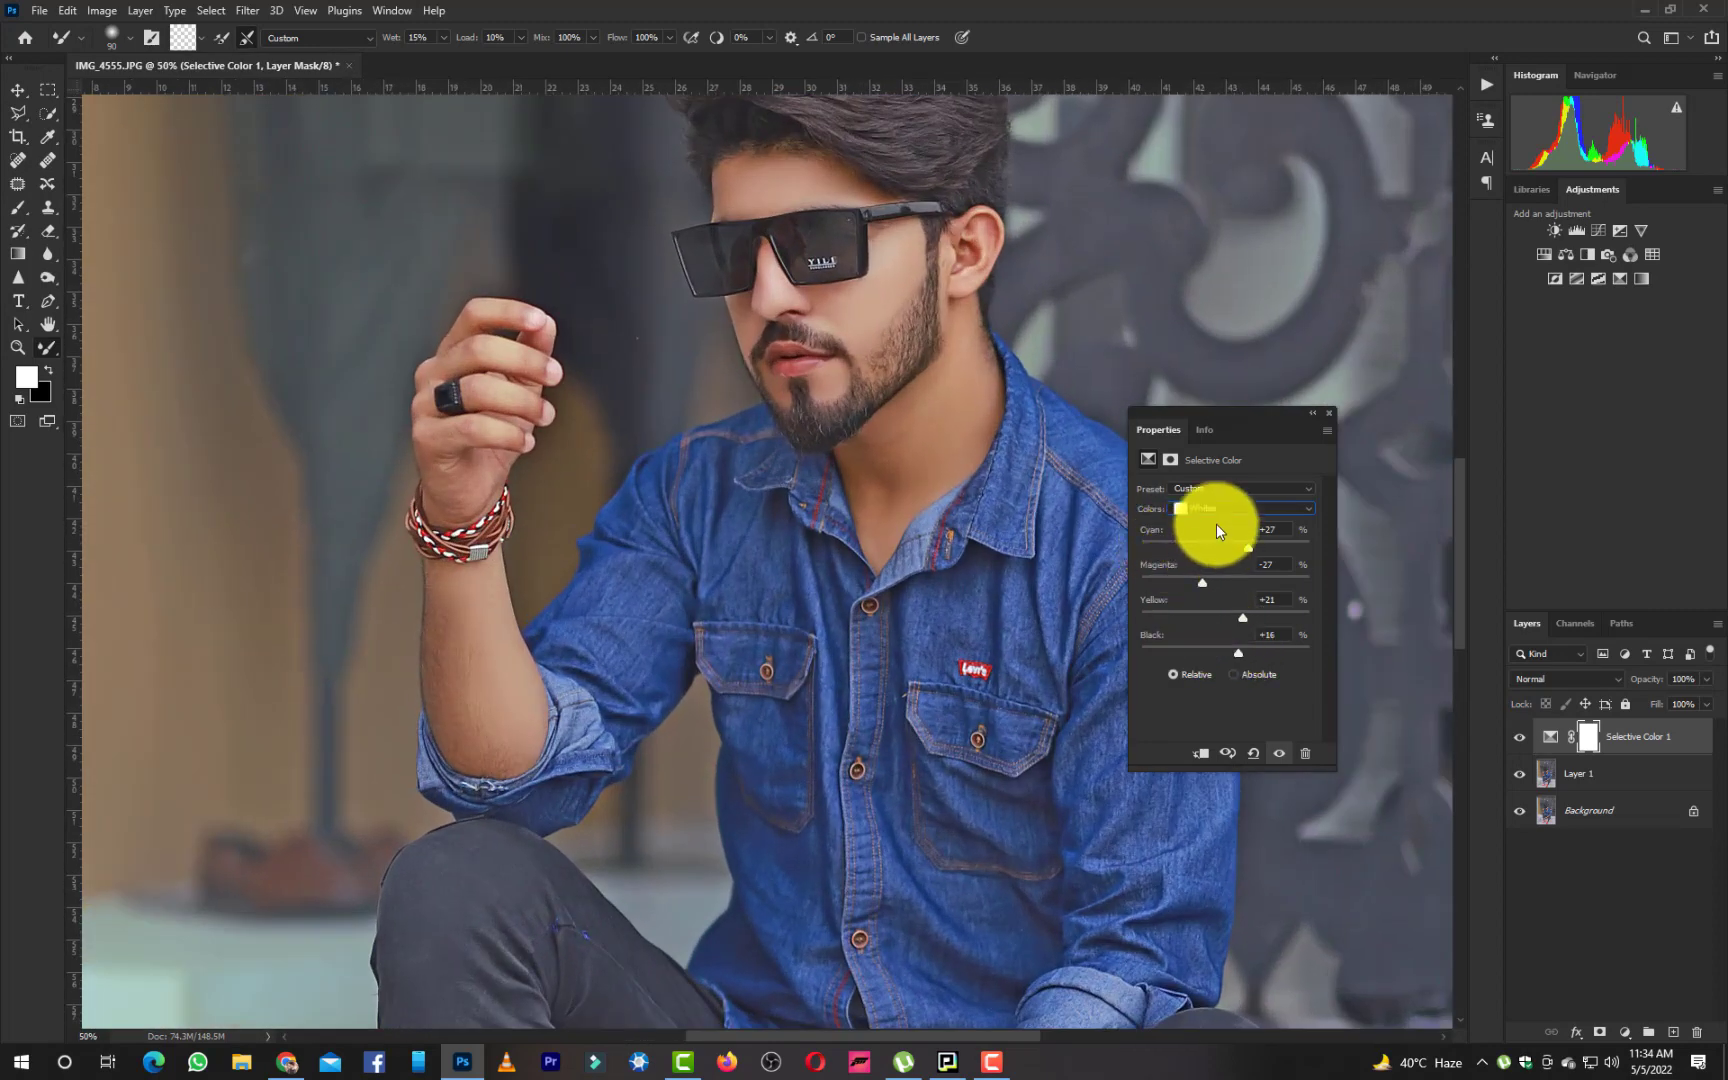
pyautogui.click(1216, 522)
pyautogui.click(1217, 528)
pyautogui.moveTo(1228, 621); pyautogui.dragTo(1191, 634)
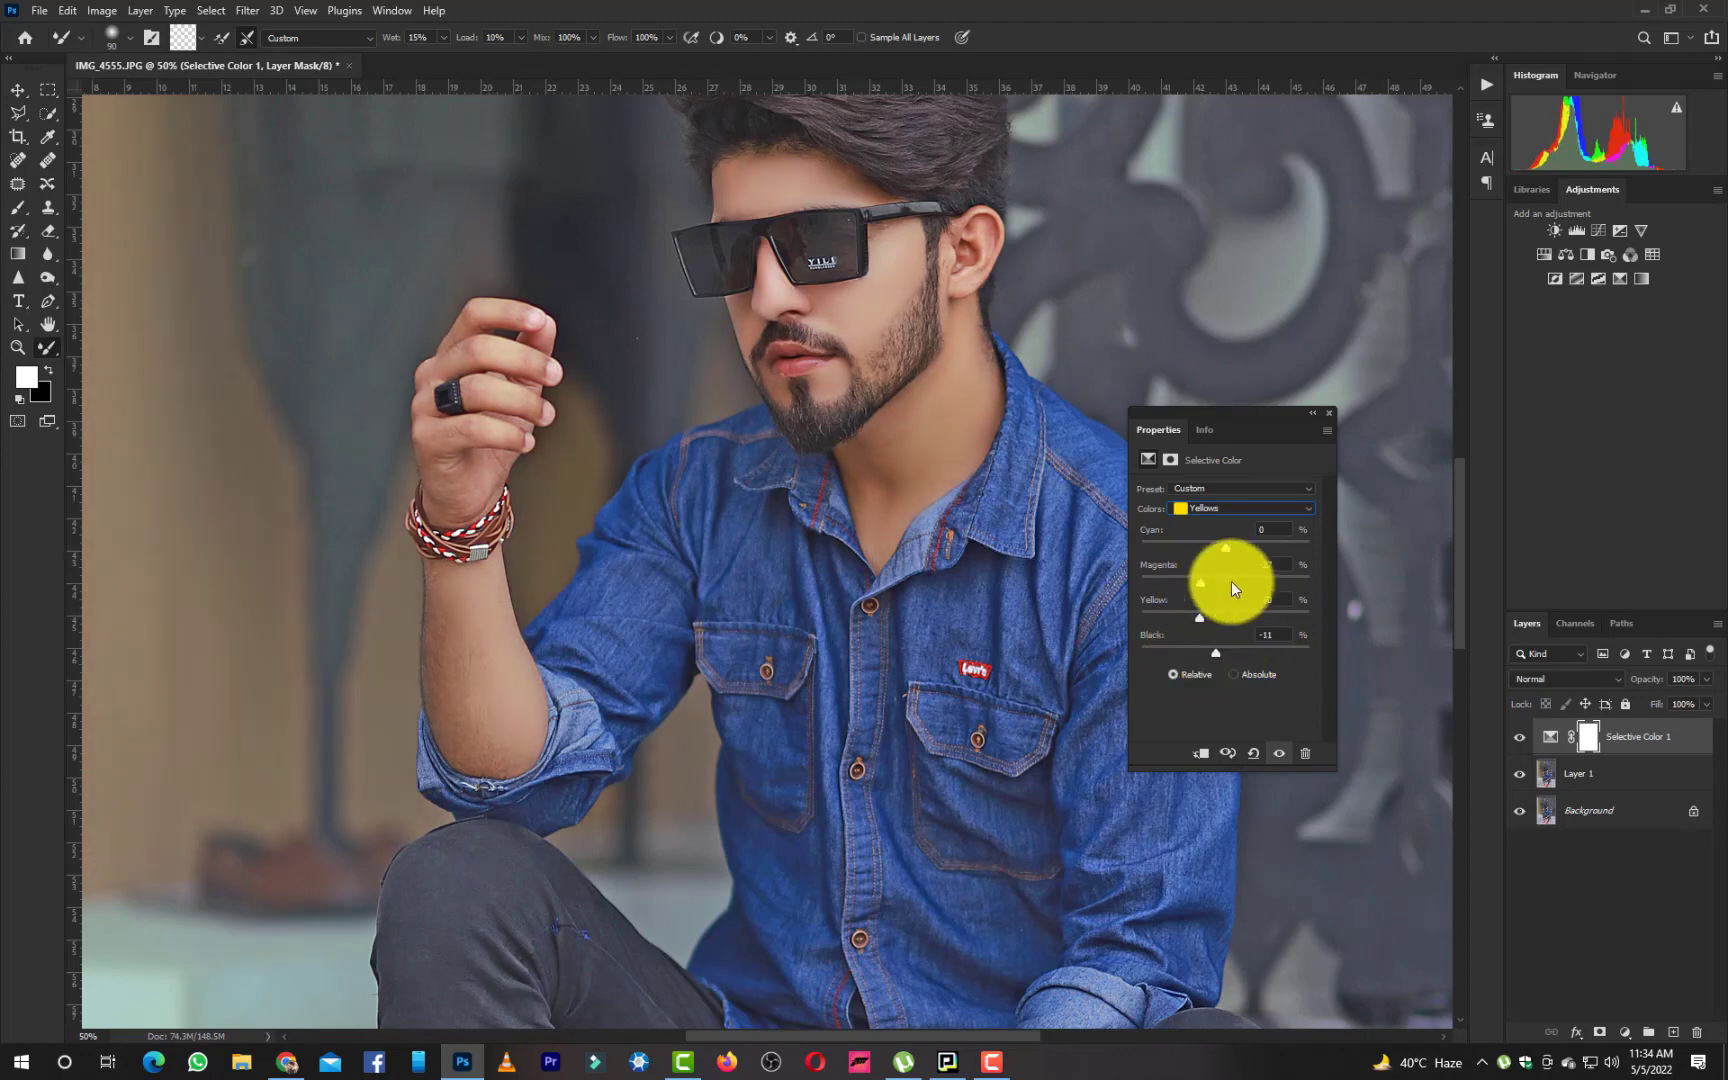
# Switch Selective Color to the Absolute method and set the Whites to Cyan -18%, Yellow -8% and Black +10%
pyautogui.click(1216, 509)
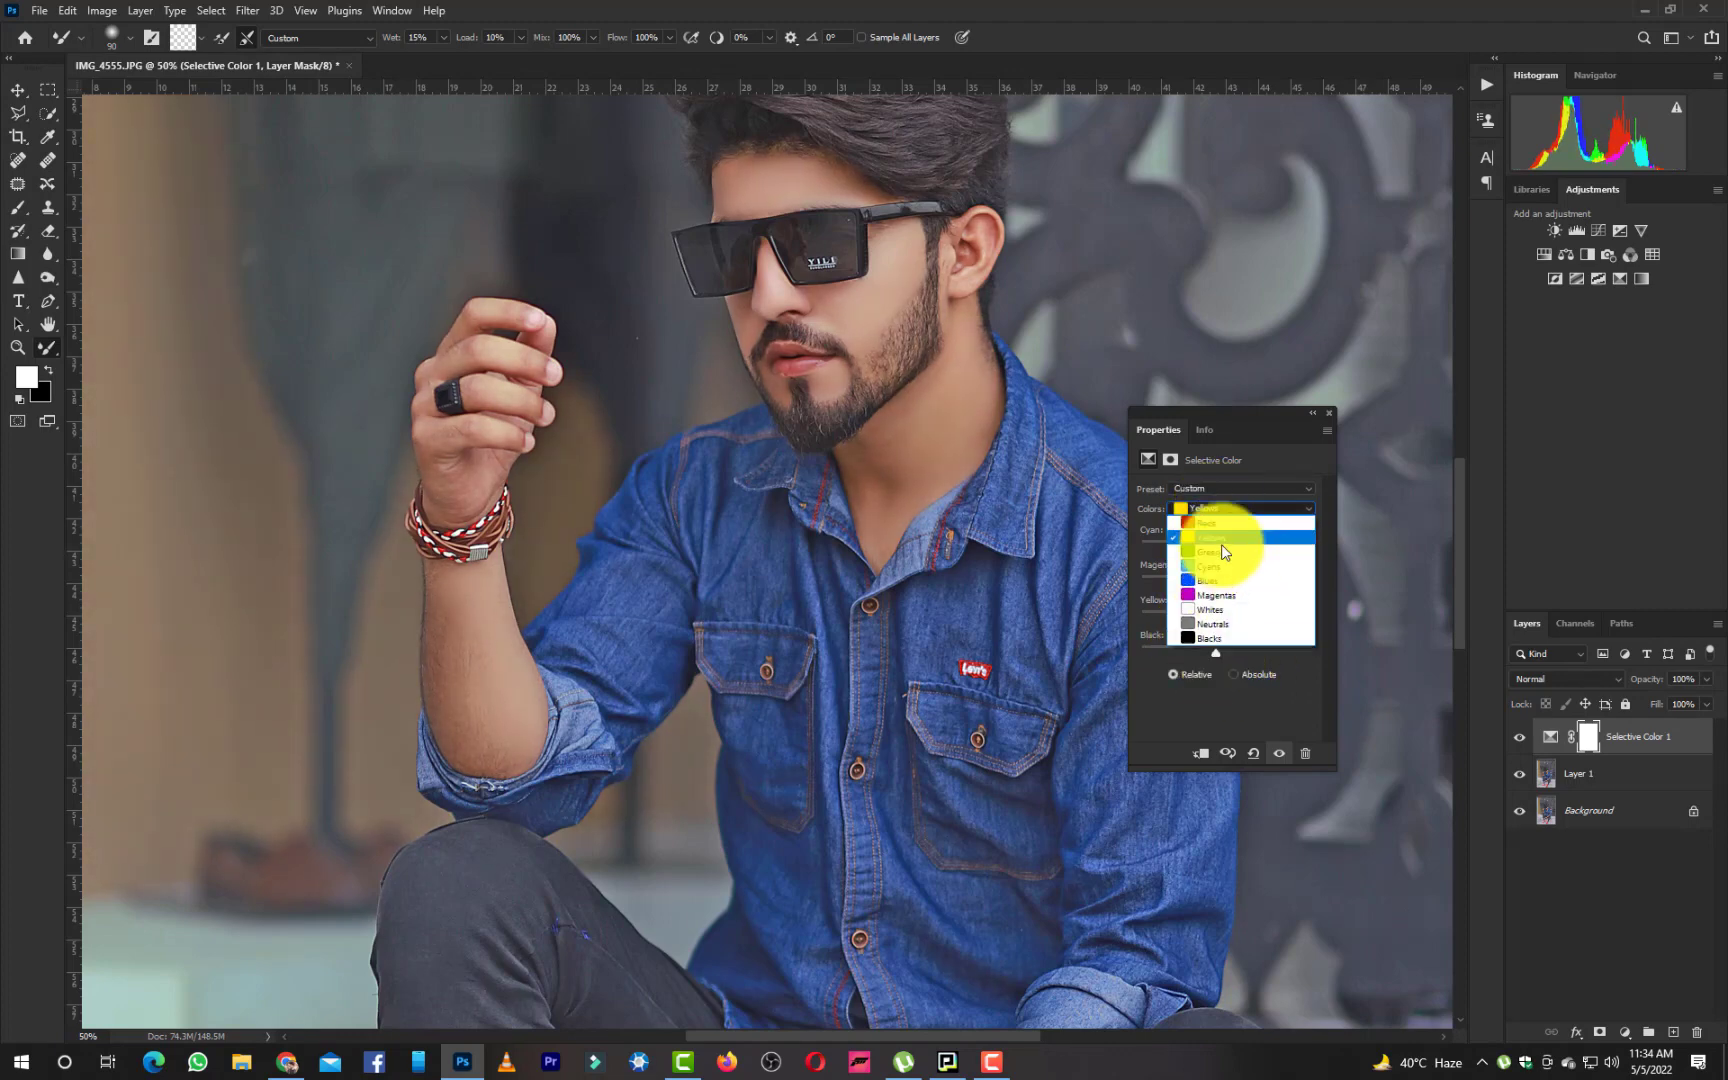
pyautogui.click(1220, 615)
pyautogui.click(1233, 673)
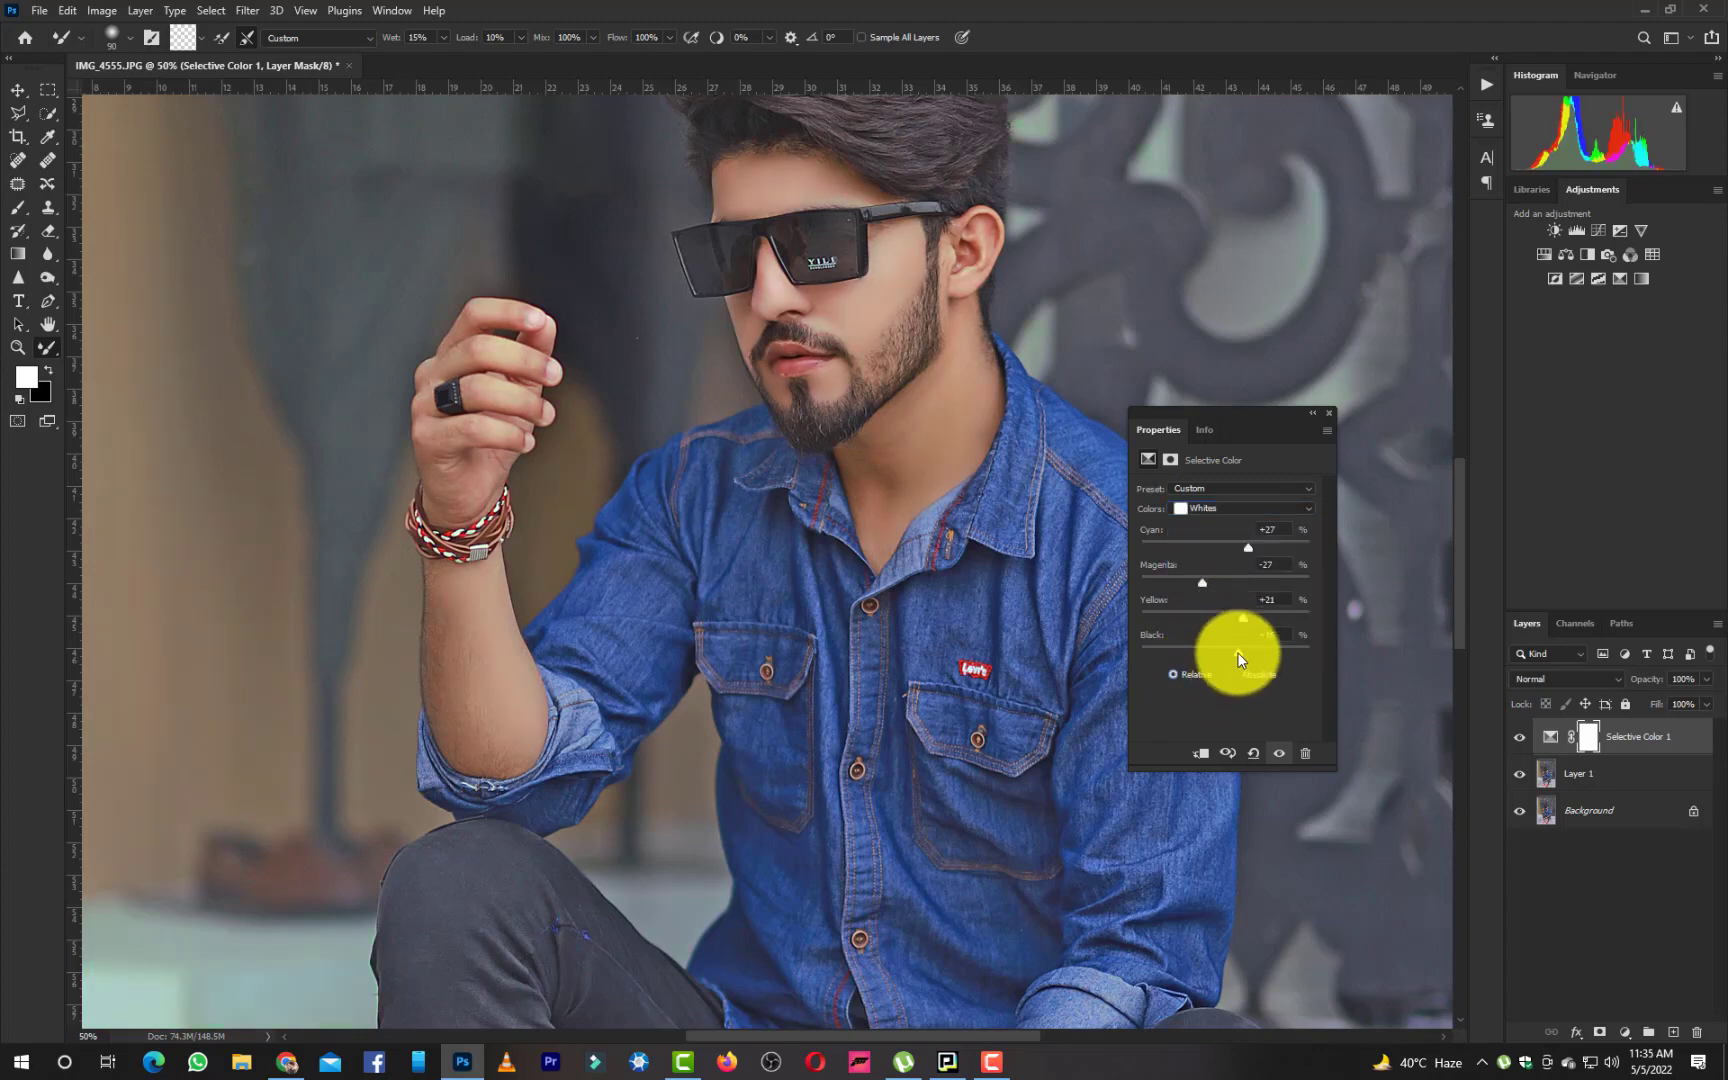
pyautogui.click(1236, 672)
pyautogui.moveTo(1210, 621); pyautogui.dragTo(1235, 658)
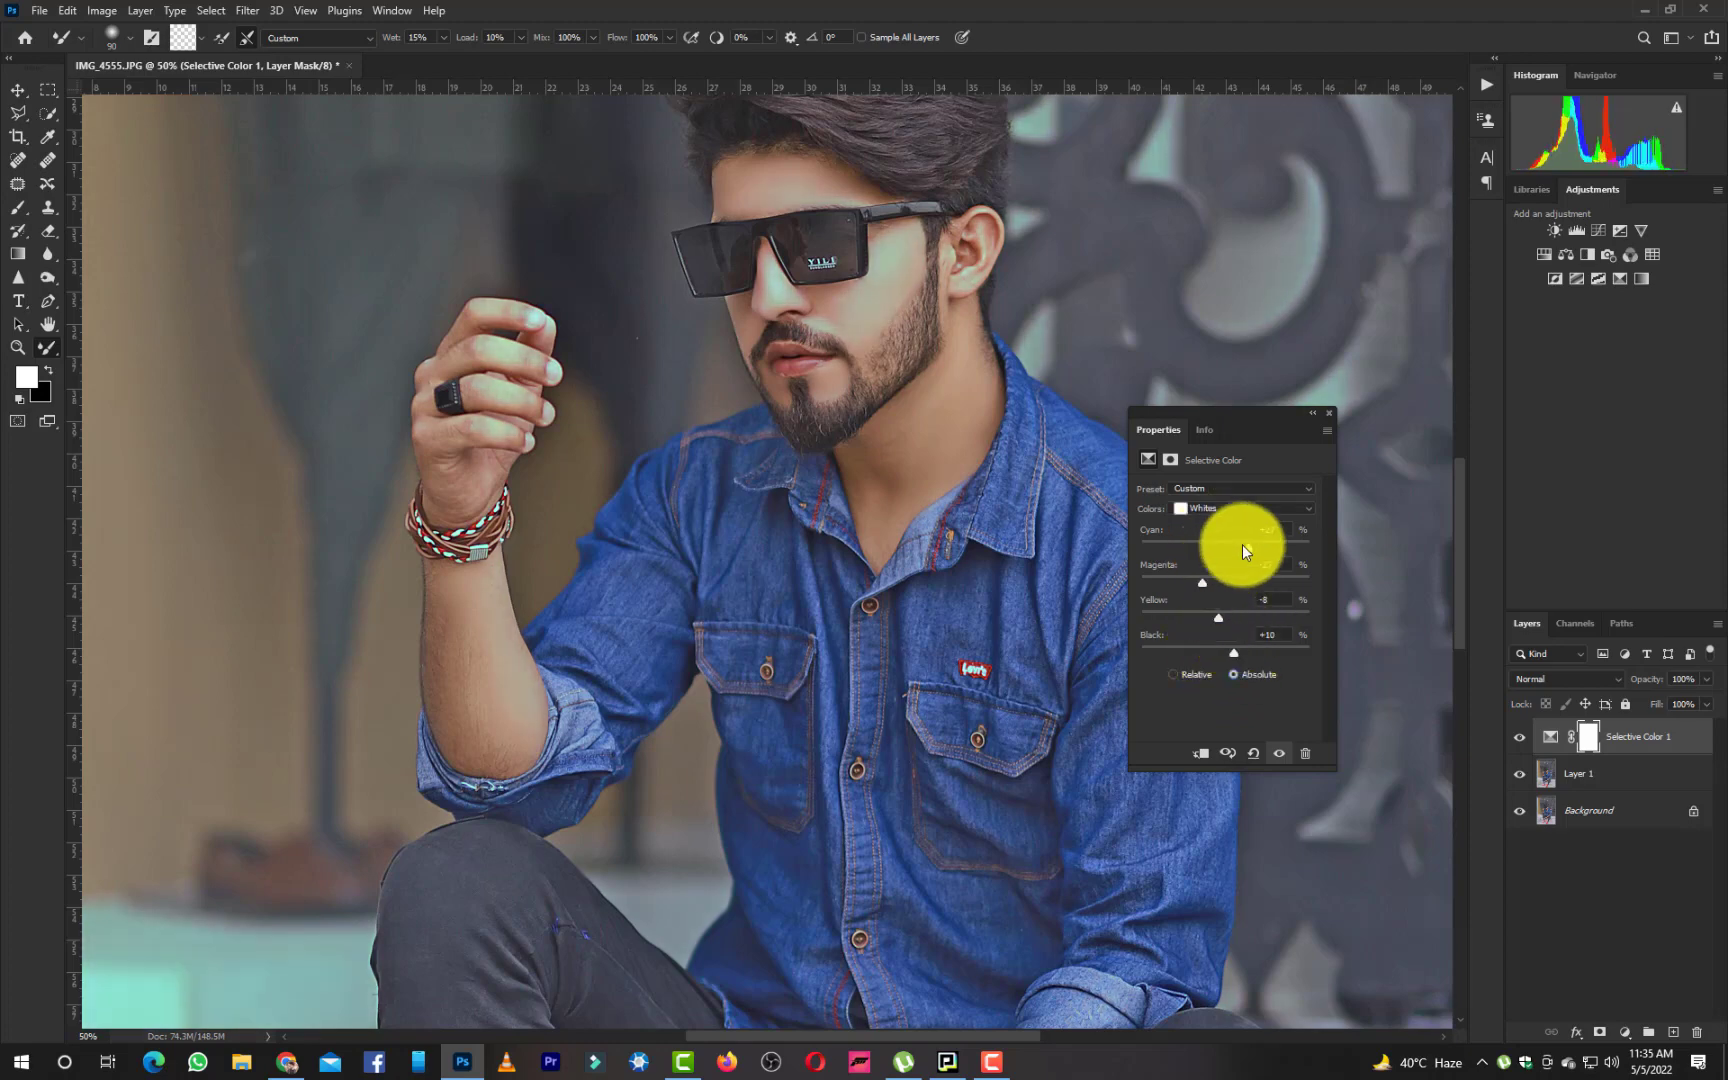
pyautogui.moveTo(1242, 544); pyautogui.dragTo(1210, 552)
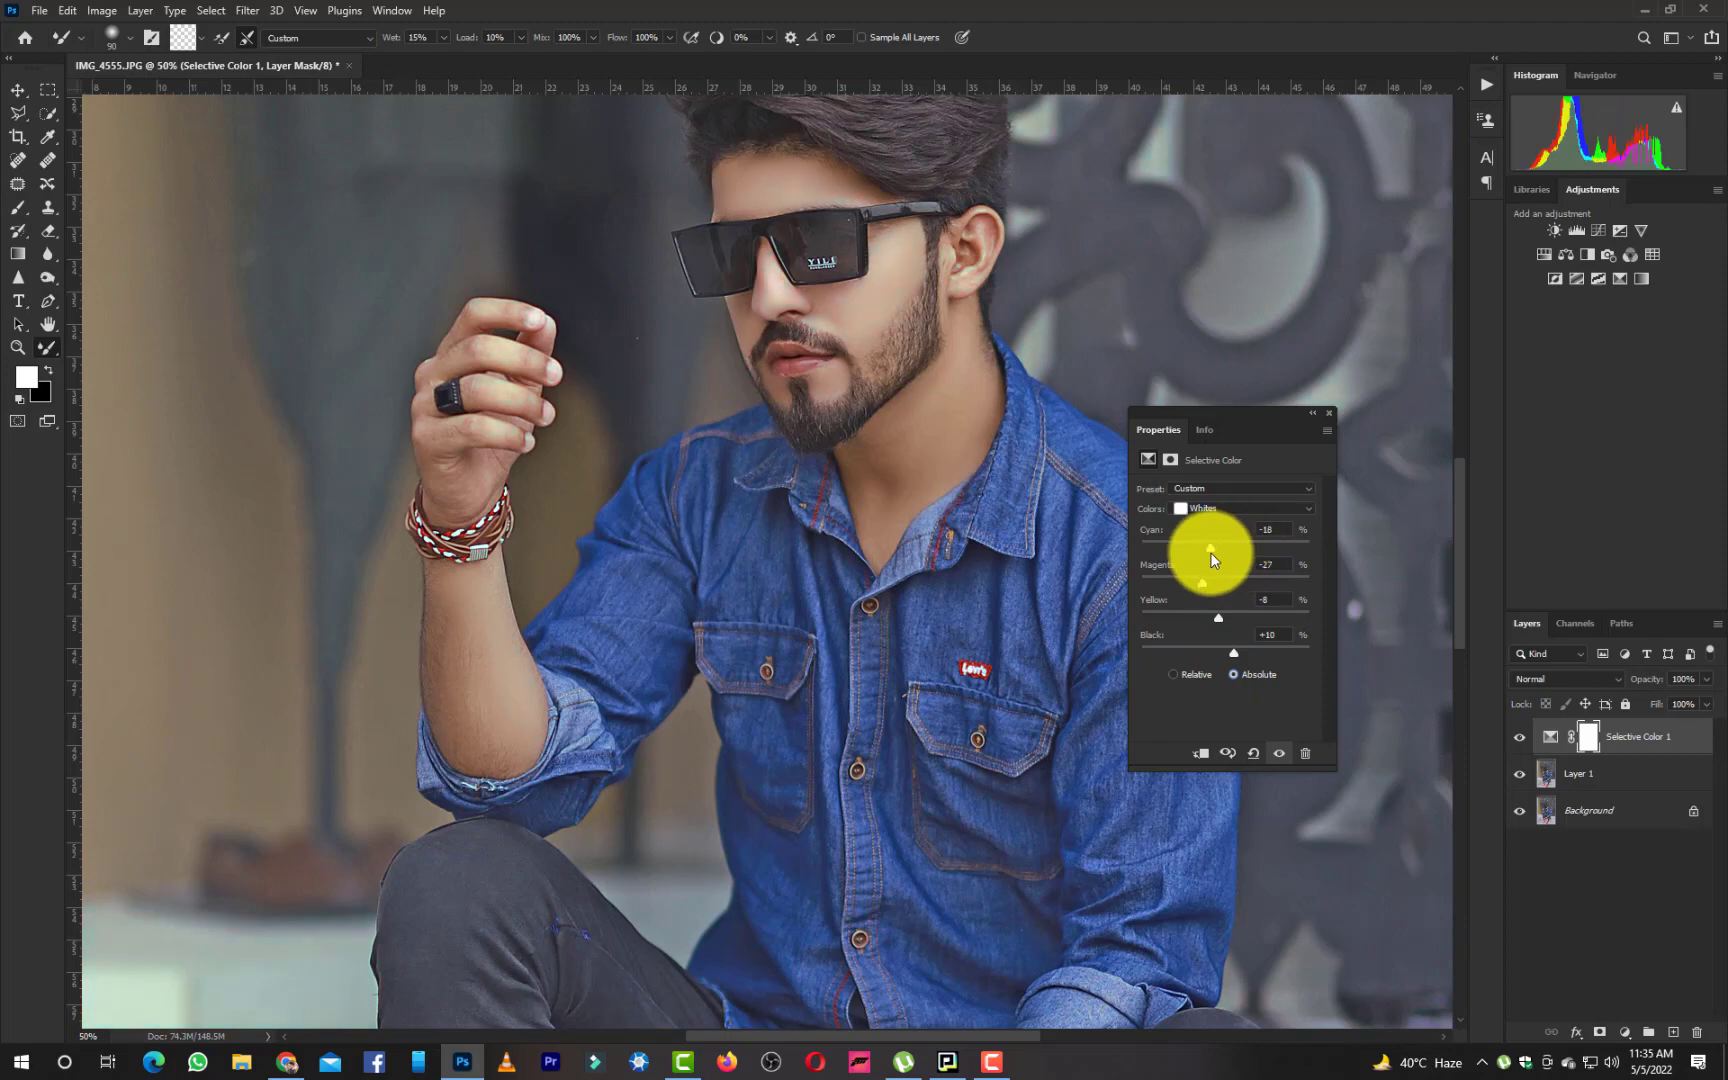
# Compare the full portrait with the Selective Color adjustment hidden and shown, collapsing its floating properties out of the way
pyautogui.click(1520, 738)
pyautogui.click(1520, 738)
pyautogui.click(1520, 738)
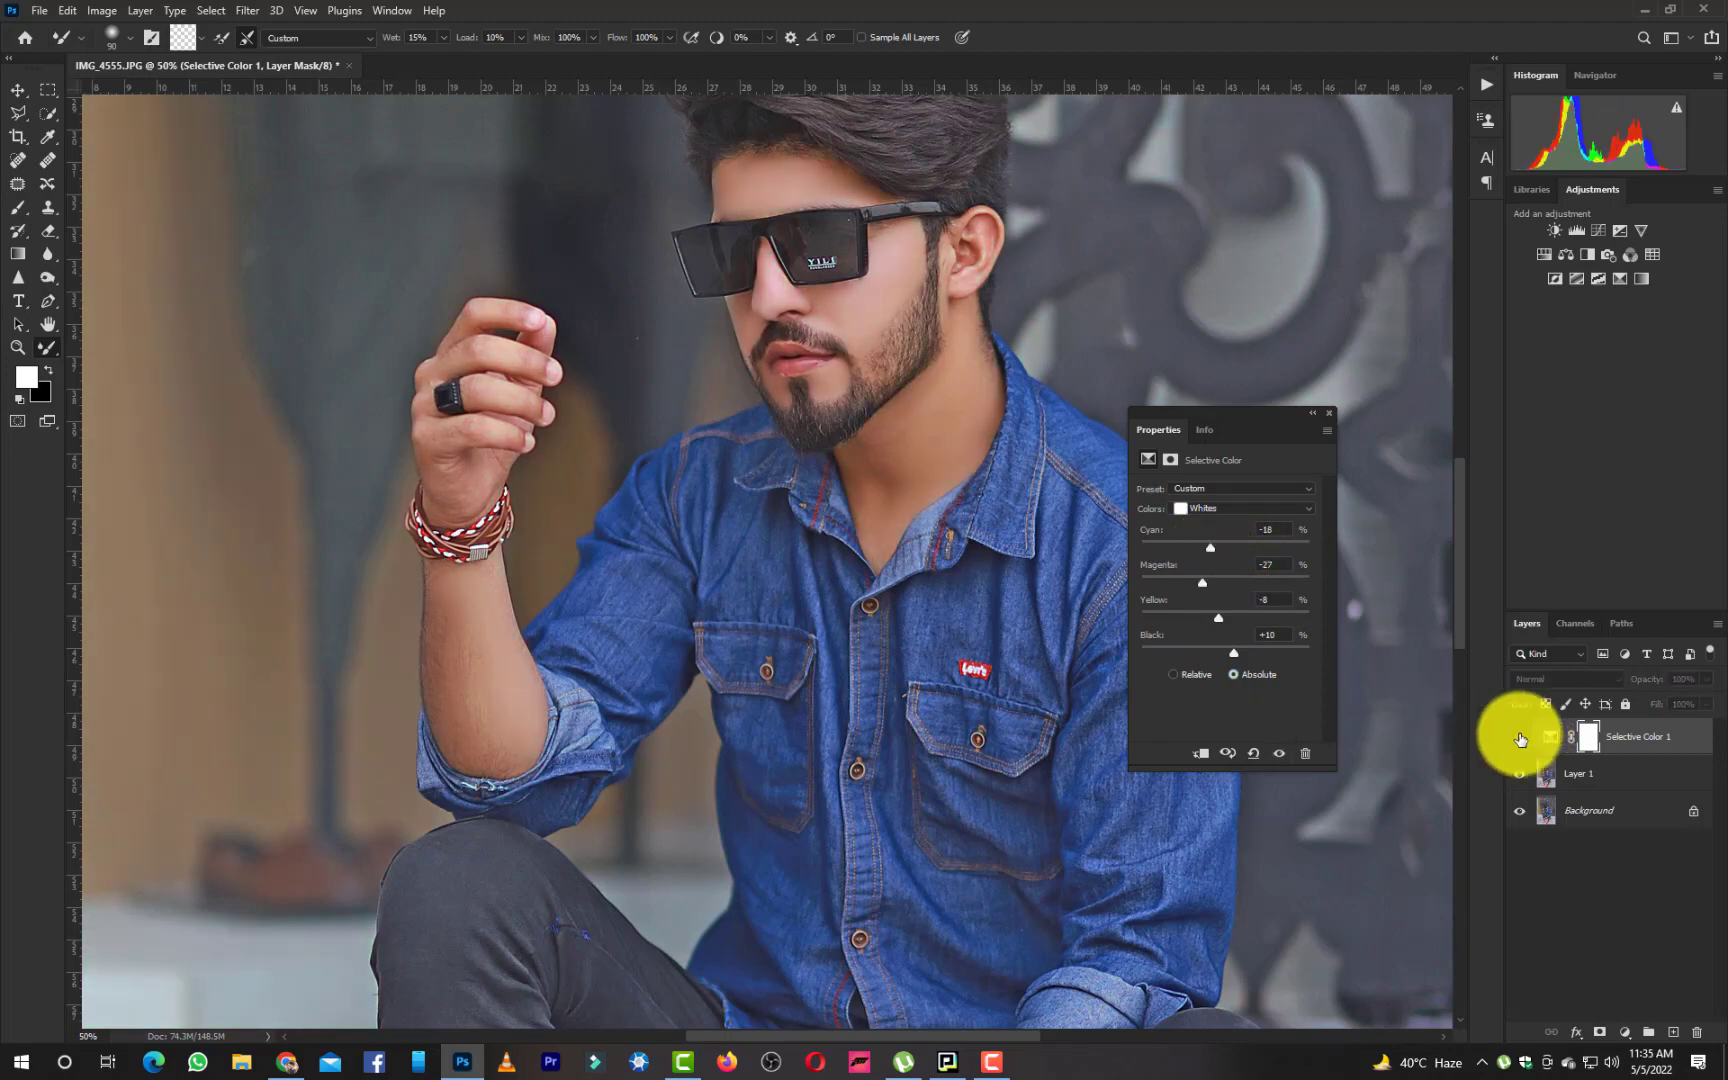
pyautogui.click(1520, 738)
pyautogui.hotkey('ctrl', '-')
pyautogui.hotkey('ctrl', '-')
pyautogui.hotkey('ctrl', '-')
pyautogui.hotkey('ctrl', '-')
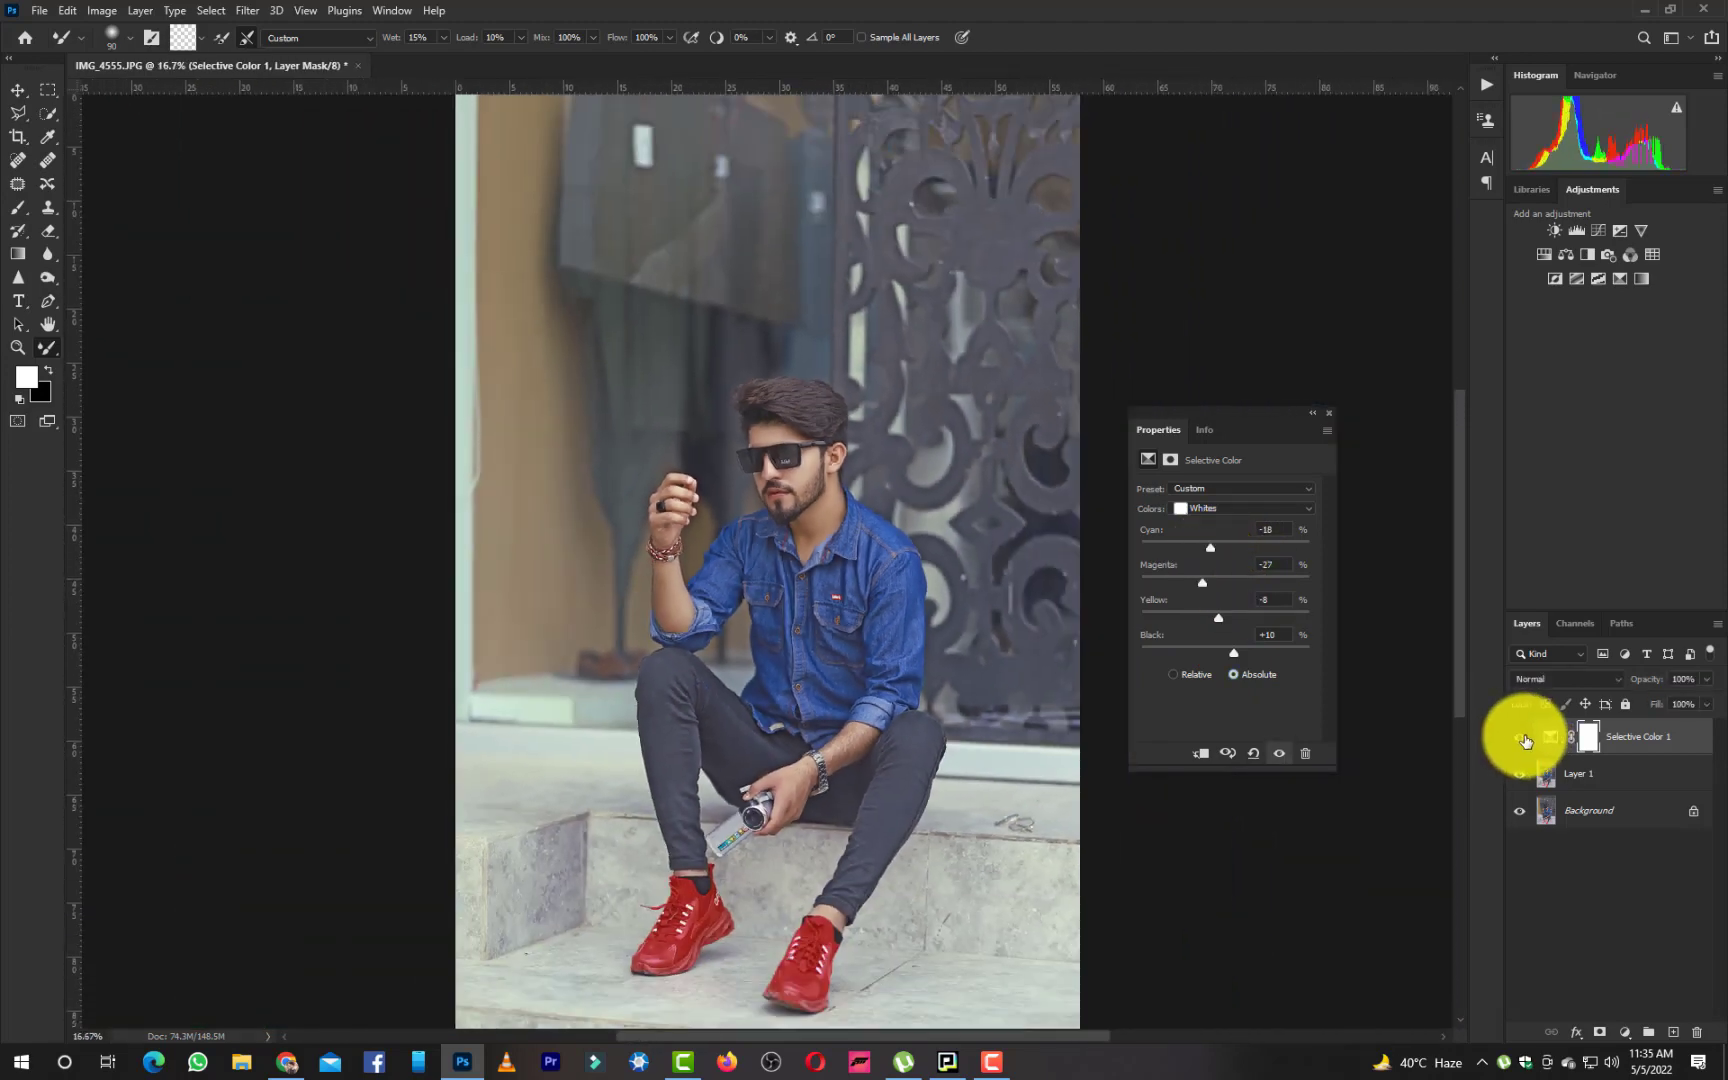
pyautogui.hotkey('ctrl', '+')
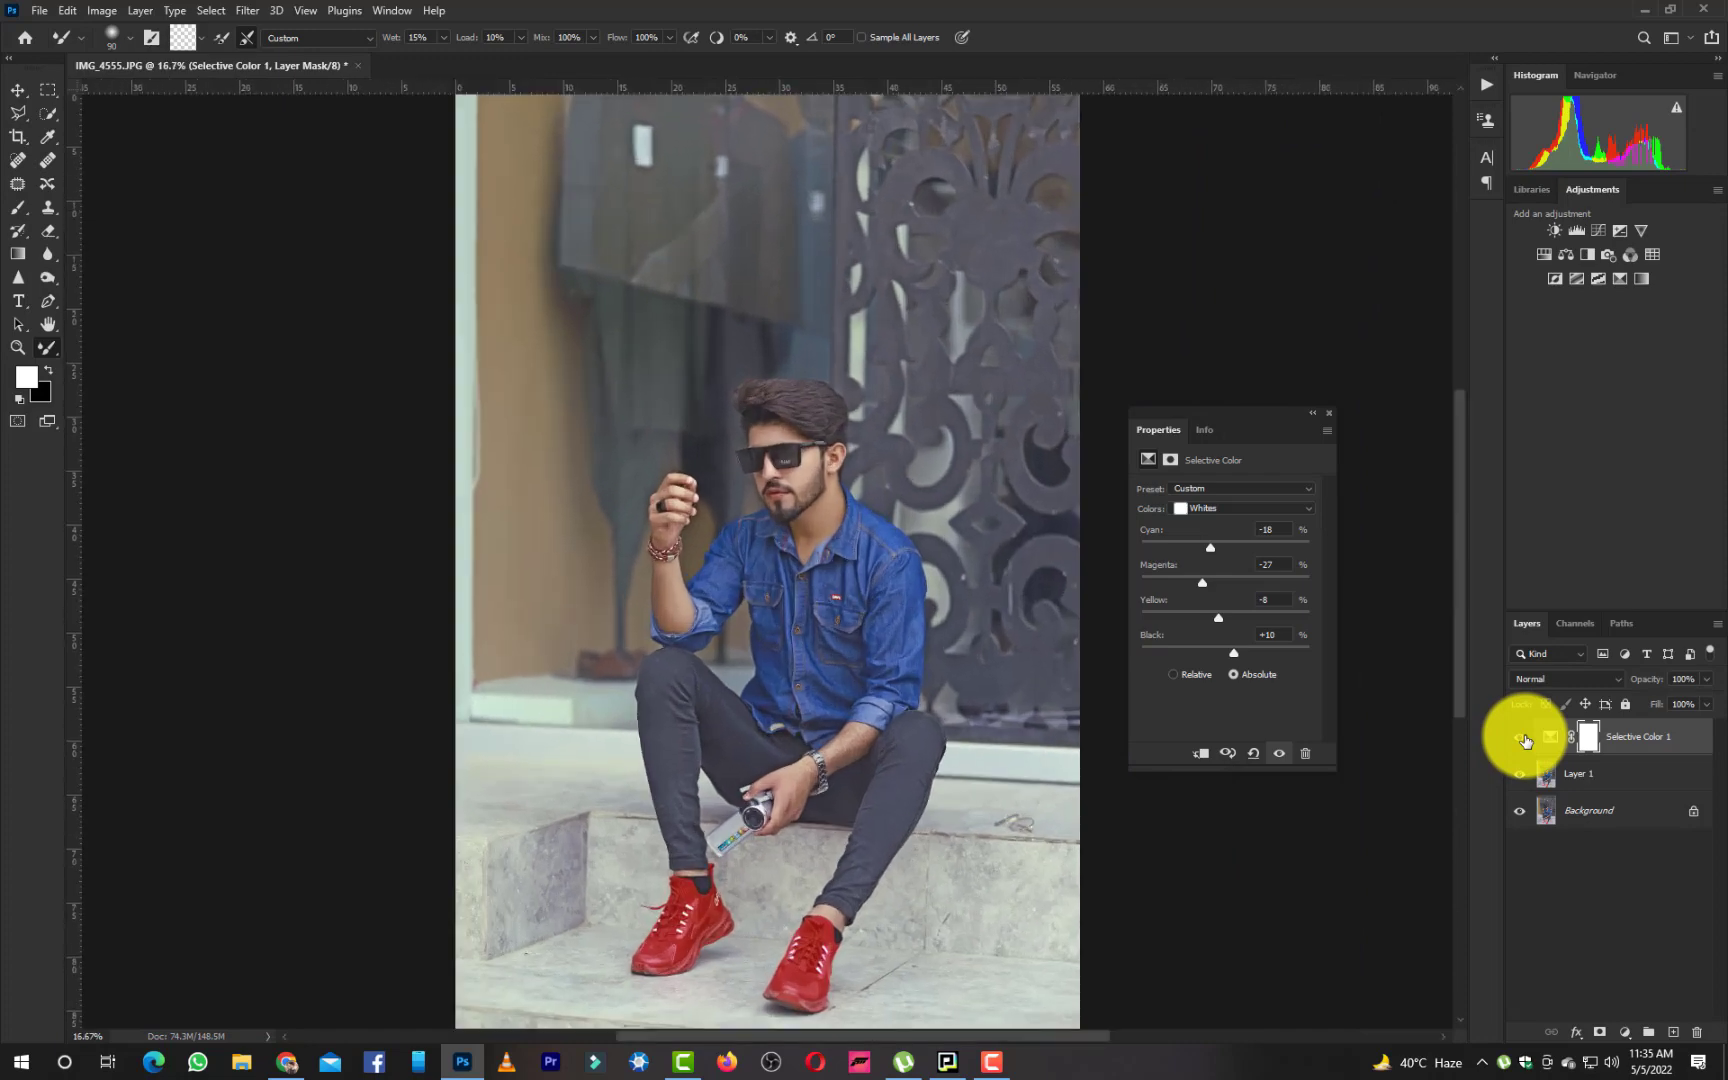
pyautogui.click(1314, 413)
pyautogui.click(1523, 739)
pyautogui.click(1523, 739)
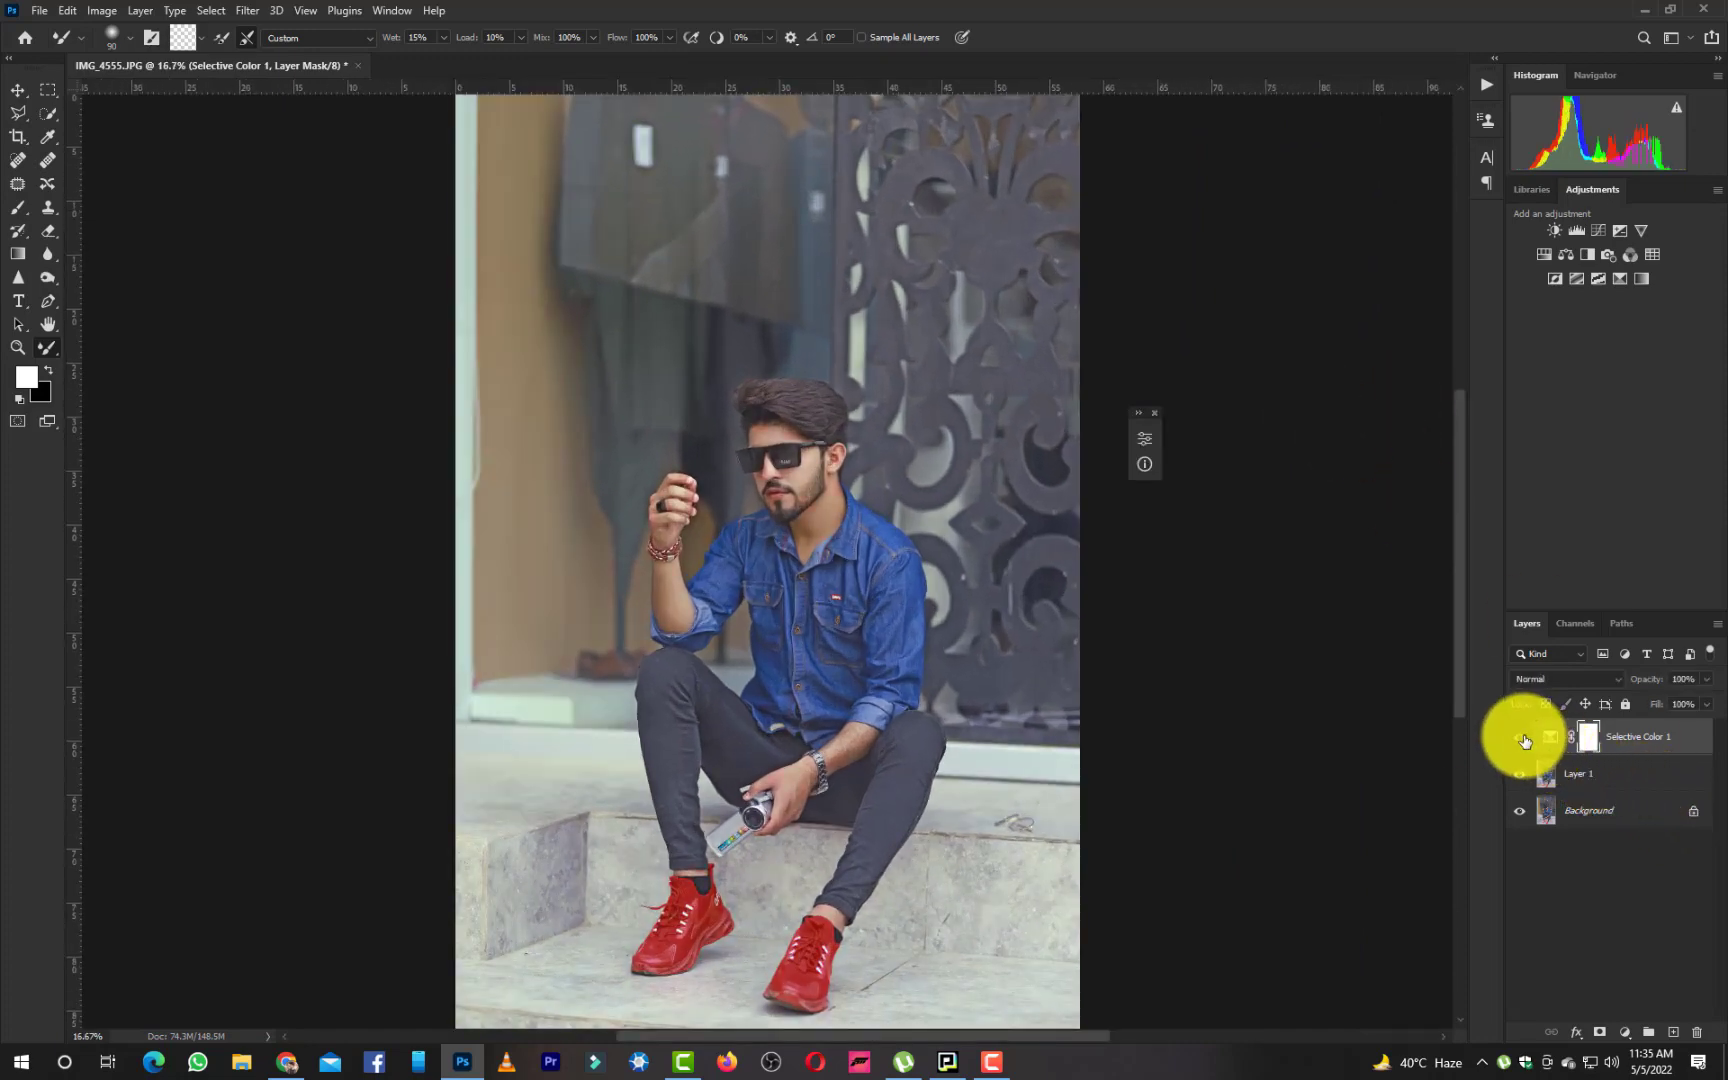
pyautogui.click(1521, 738)
pyautogui.click(1521, 738)
pyautogui.click(1521, 738)
pyautogui.click(1521, 738)
pyautogui.click(1521, 738)
pyautogui.click(1521, 738)
# Set the Selective Color layer's fill to 100% and merge it down into Layer 1
pyautogui.click(1705, 705)
pyautogui.moveTo(1620, 722); pyautogui.dragTo(1696, 724)
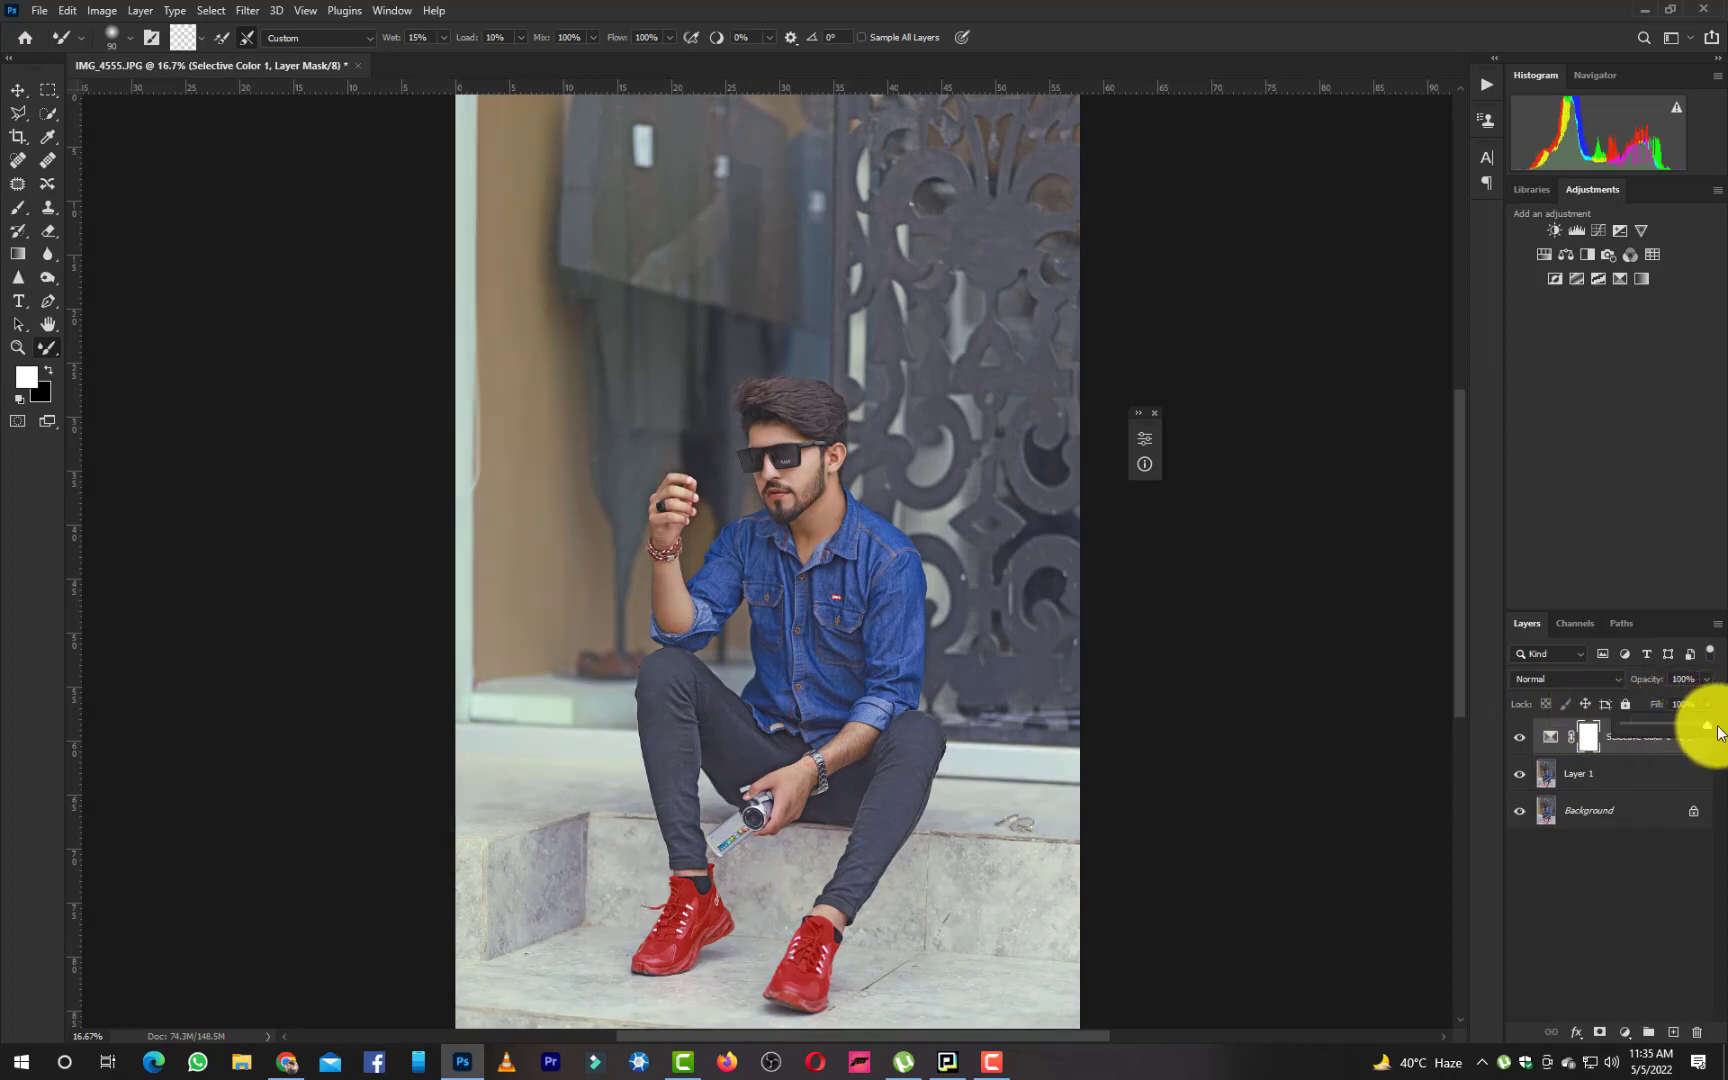
pyautogui.press('Delete')
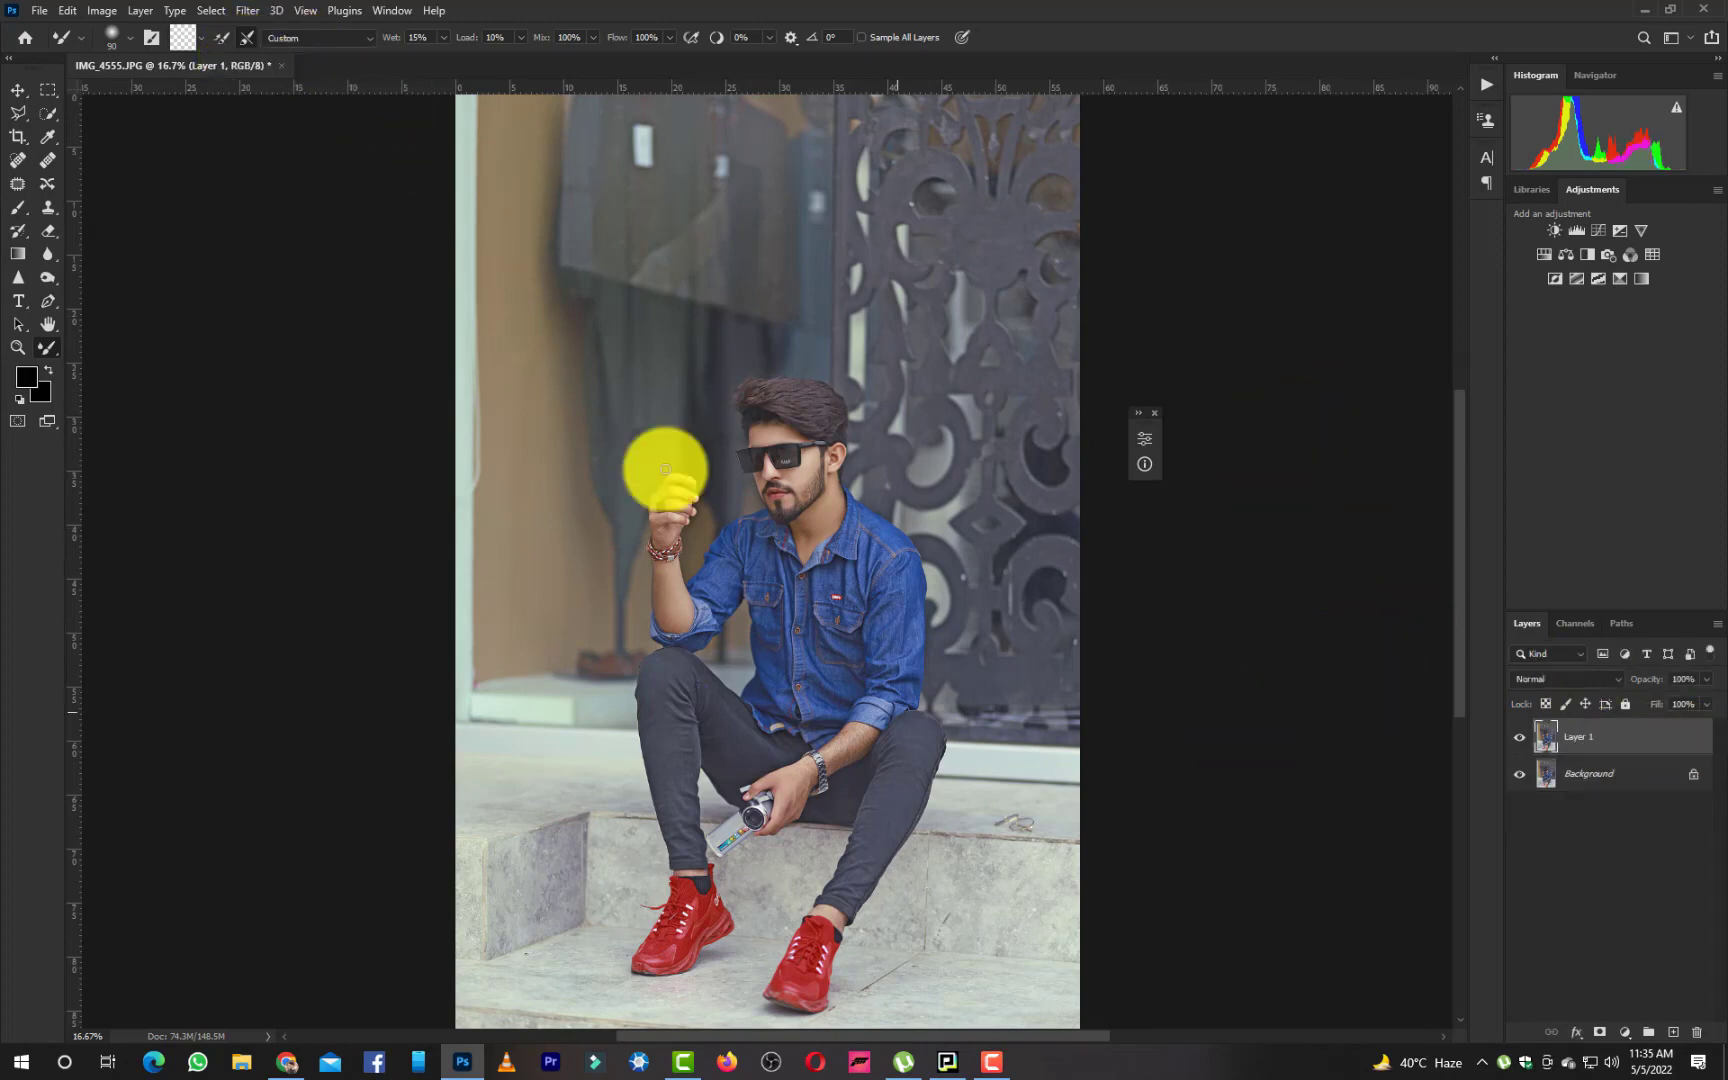
# Open the Camera Raw Filter on Layer 1 and set Contrast +10, Highlights -45, Shadows +1, Whites +12, Blacks -5 and Texture +9
pyautogui.click(250, 12)
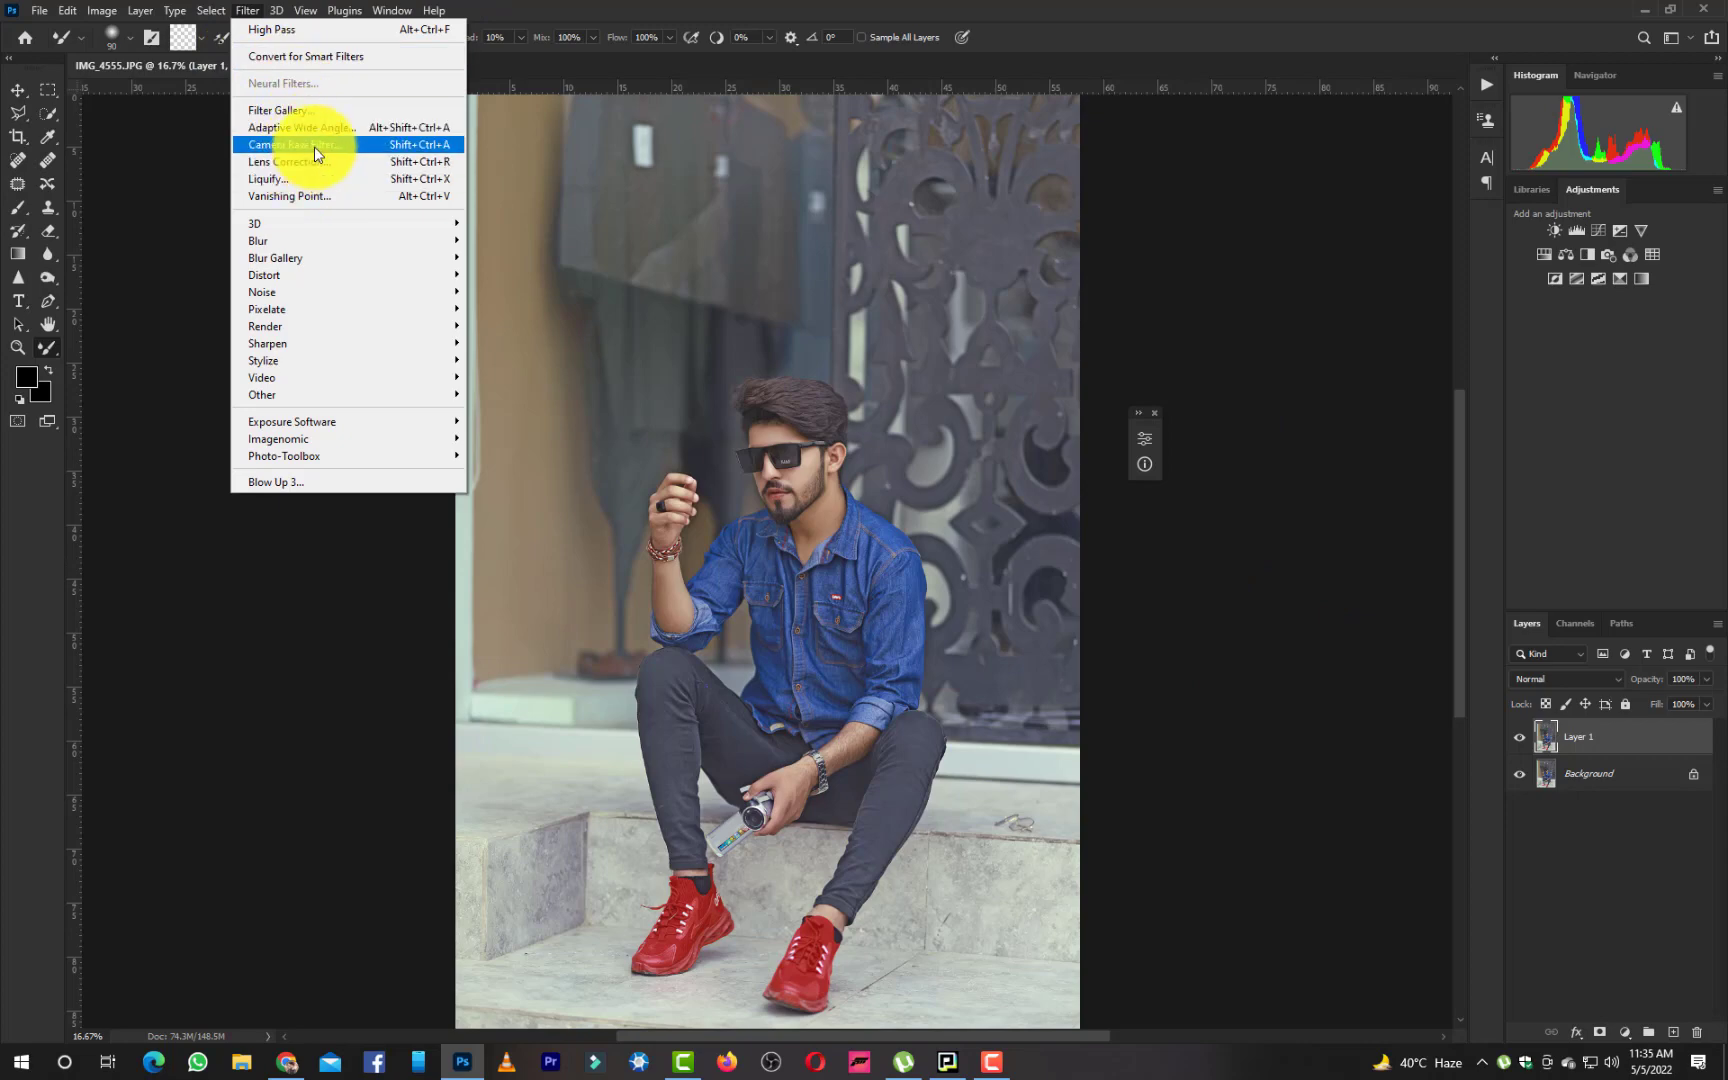
pyautogui.click(315, 146)
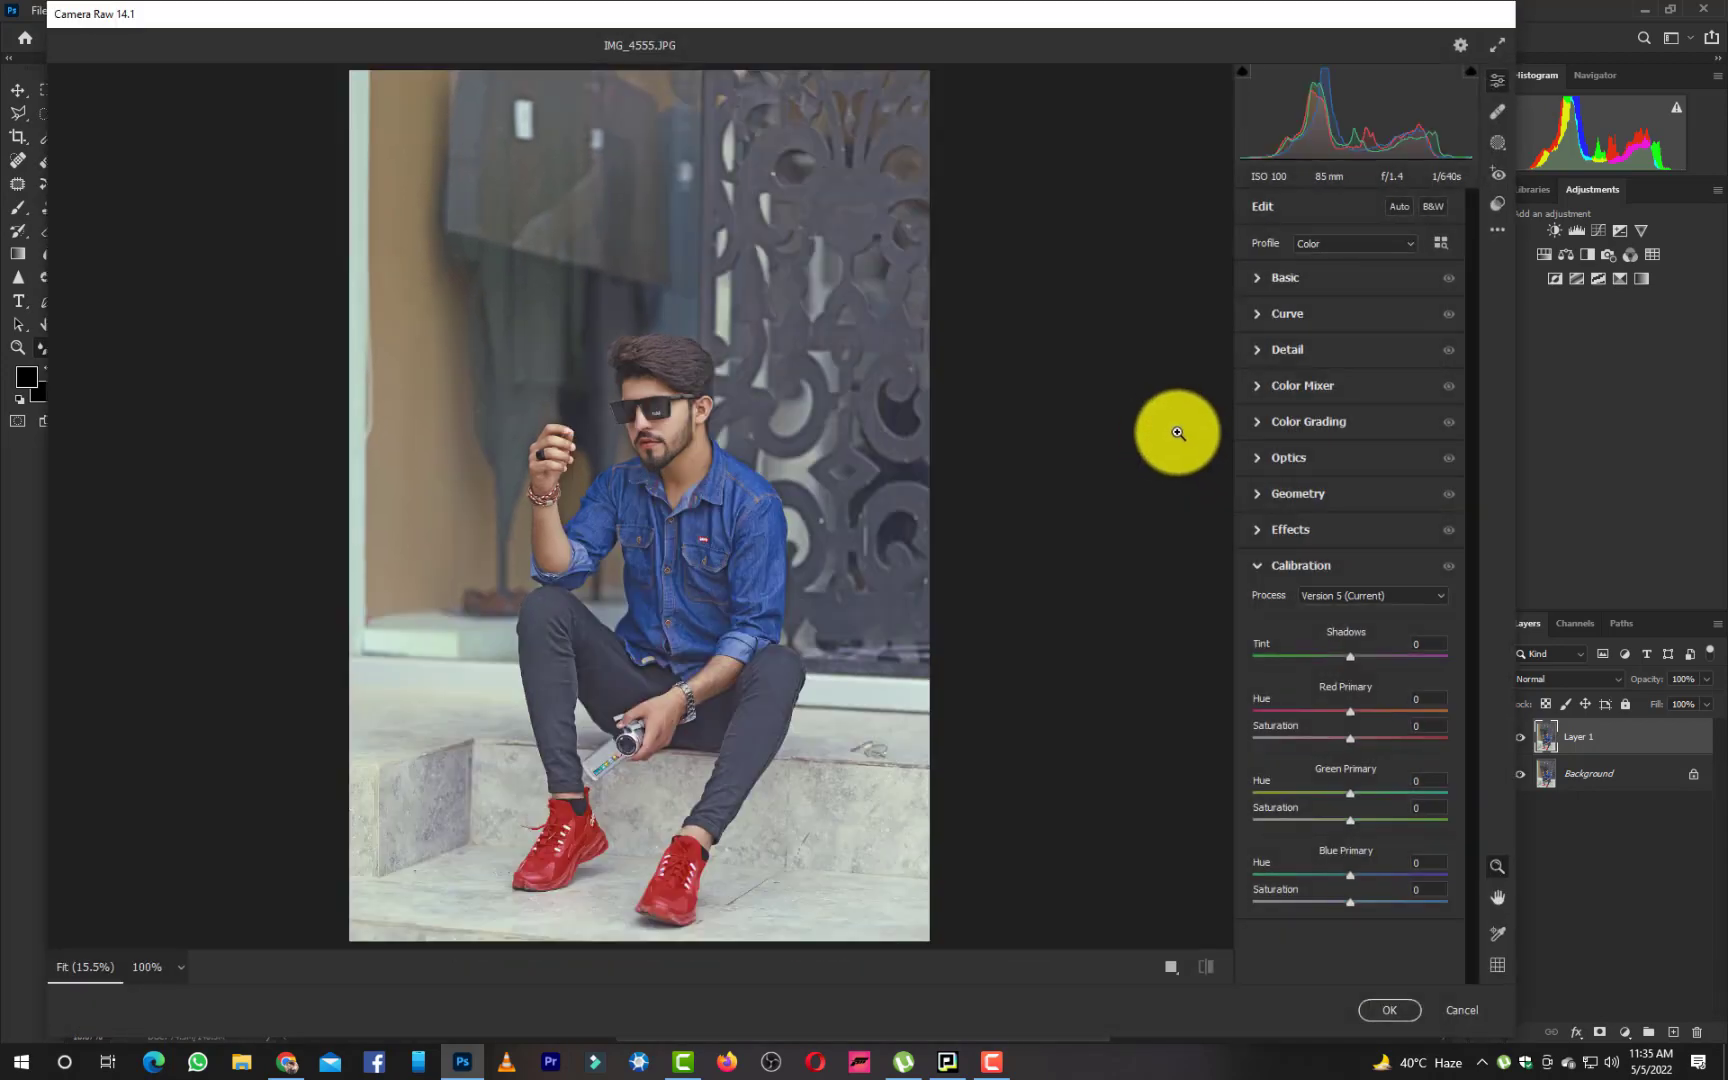
pyautogui.hotkey('ctrl', '+')
pyautogui.hotkey('ctrl', '+')
pyautogui.hotkey('ctrl', '+')
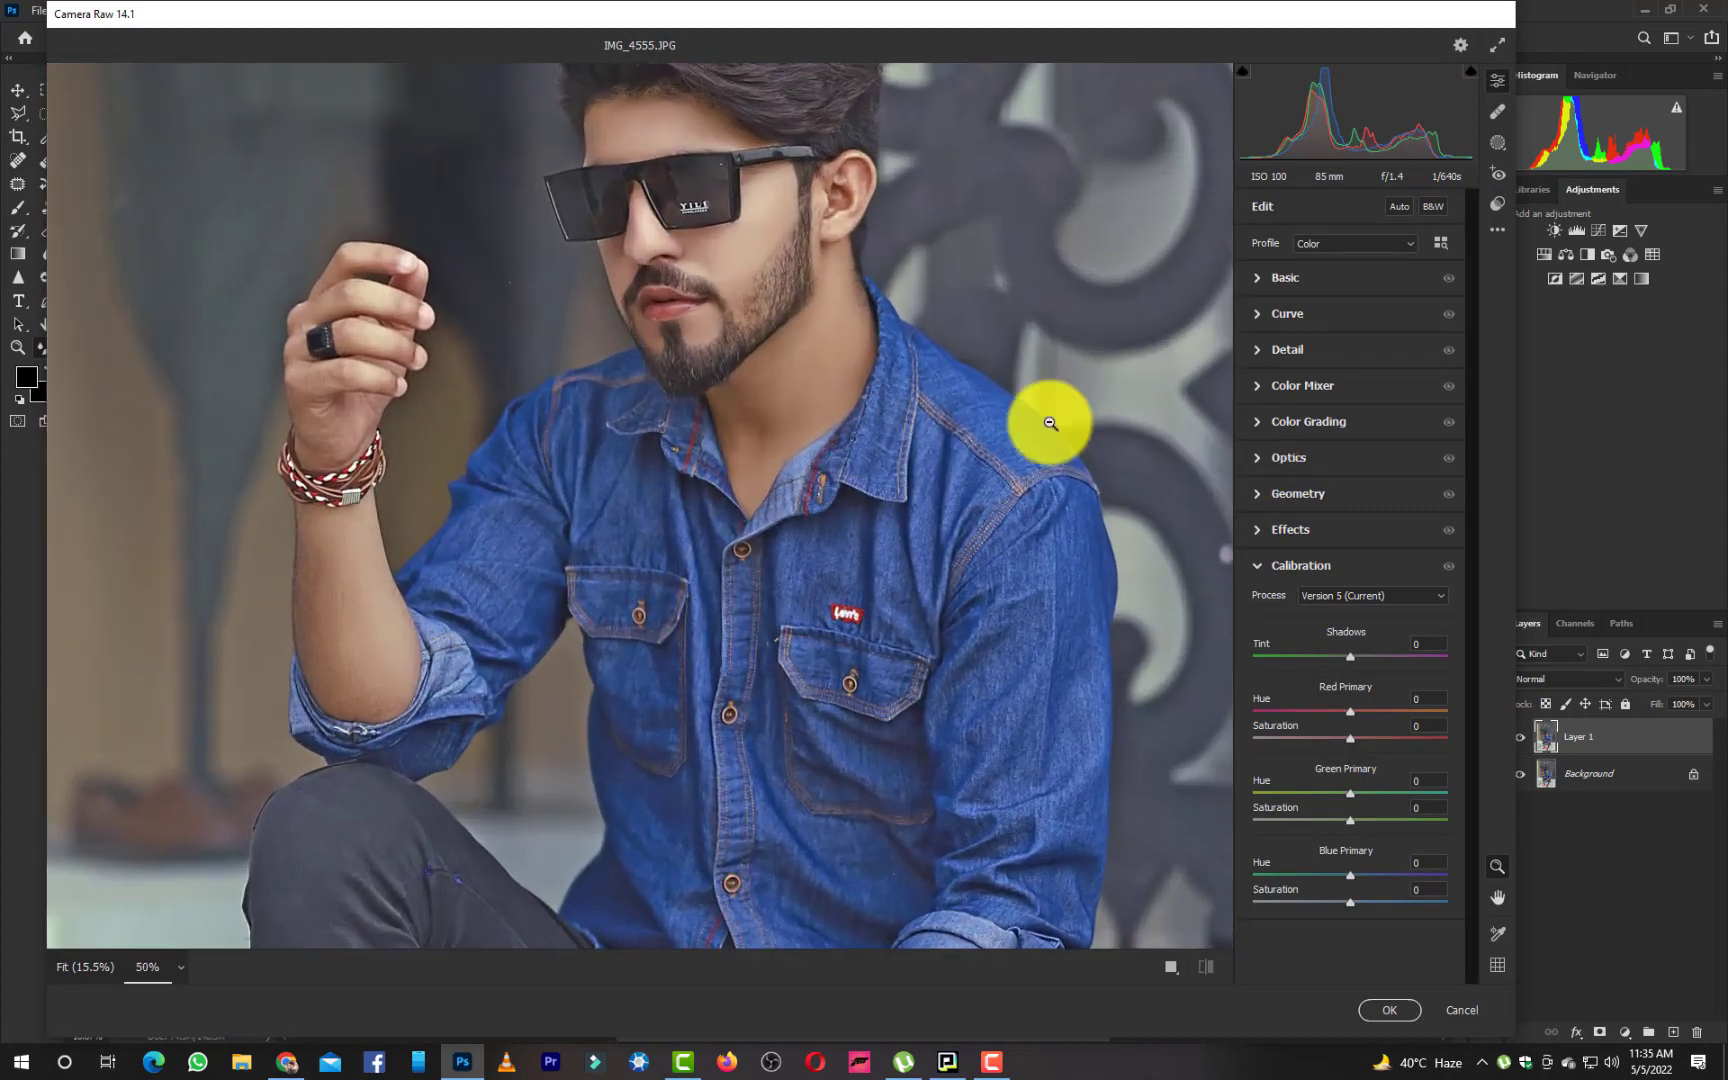
pyautogui.moveTo(1050, 423); pyautogui.dragTo(980, 536)
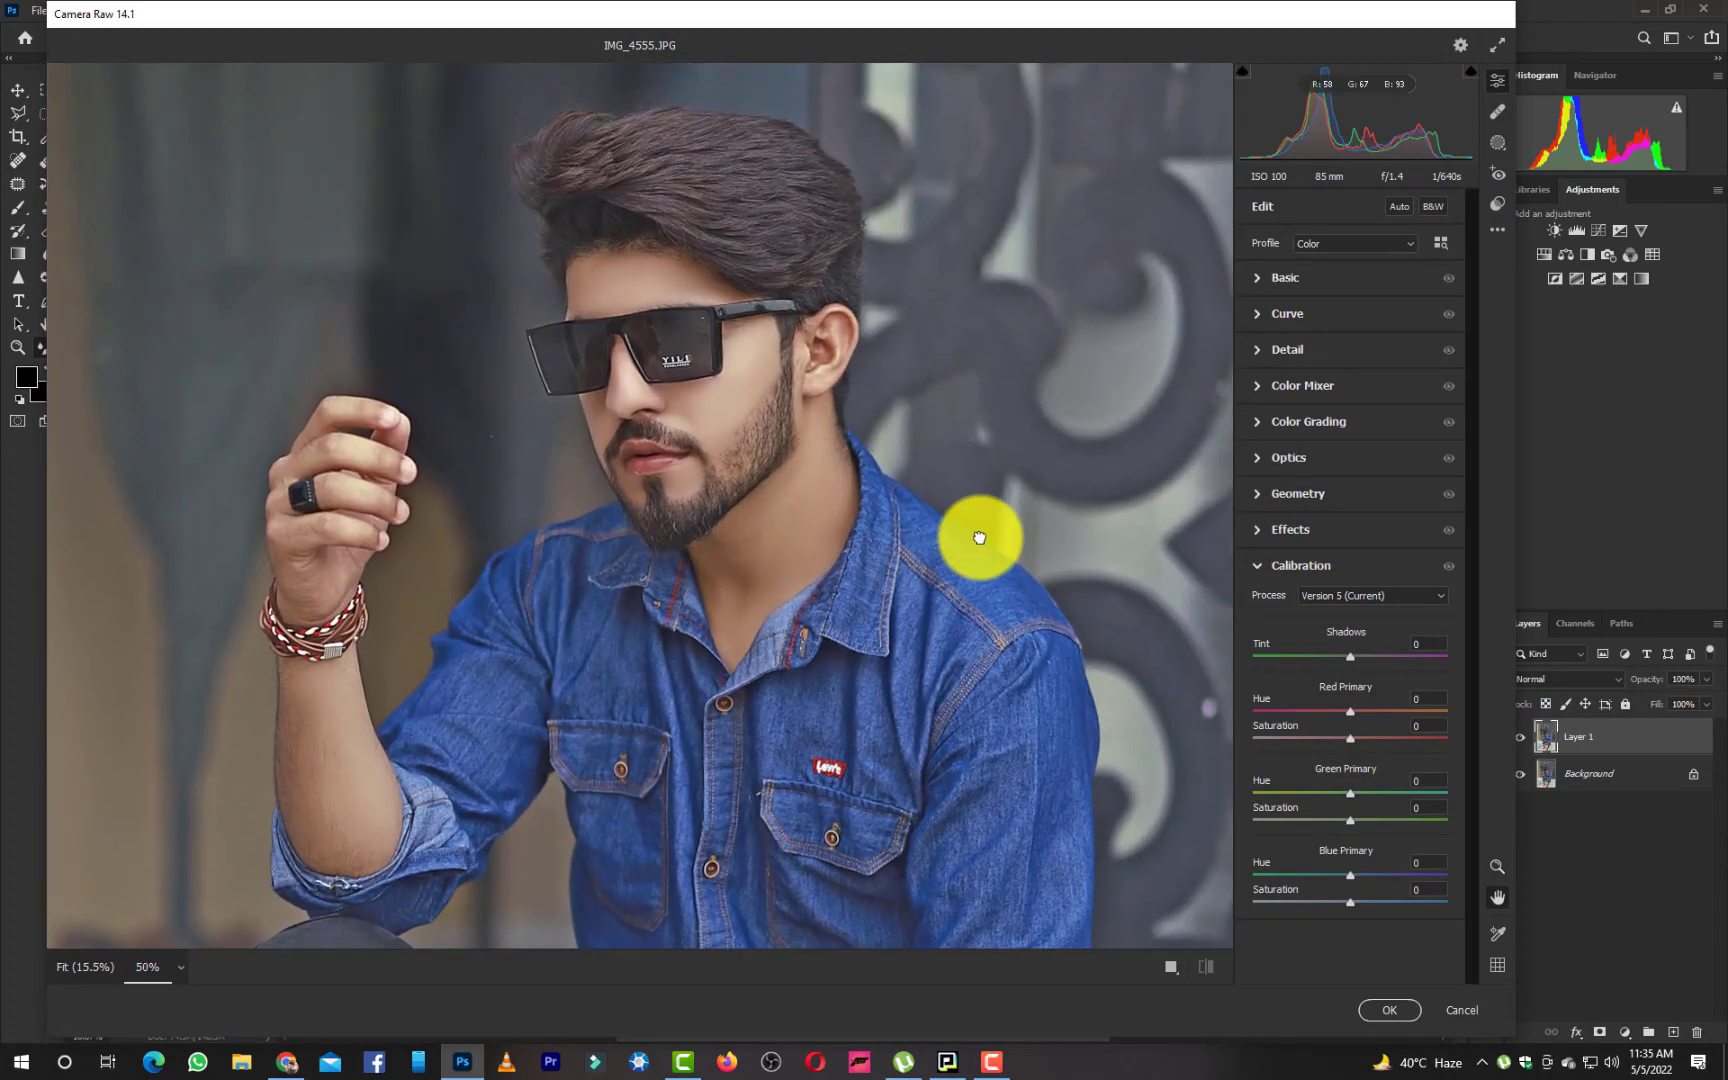
pyautogui.click(1285, 278)
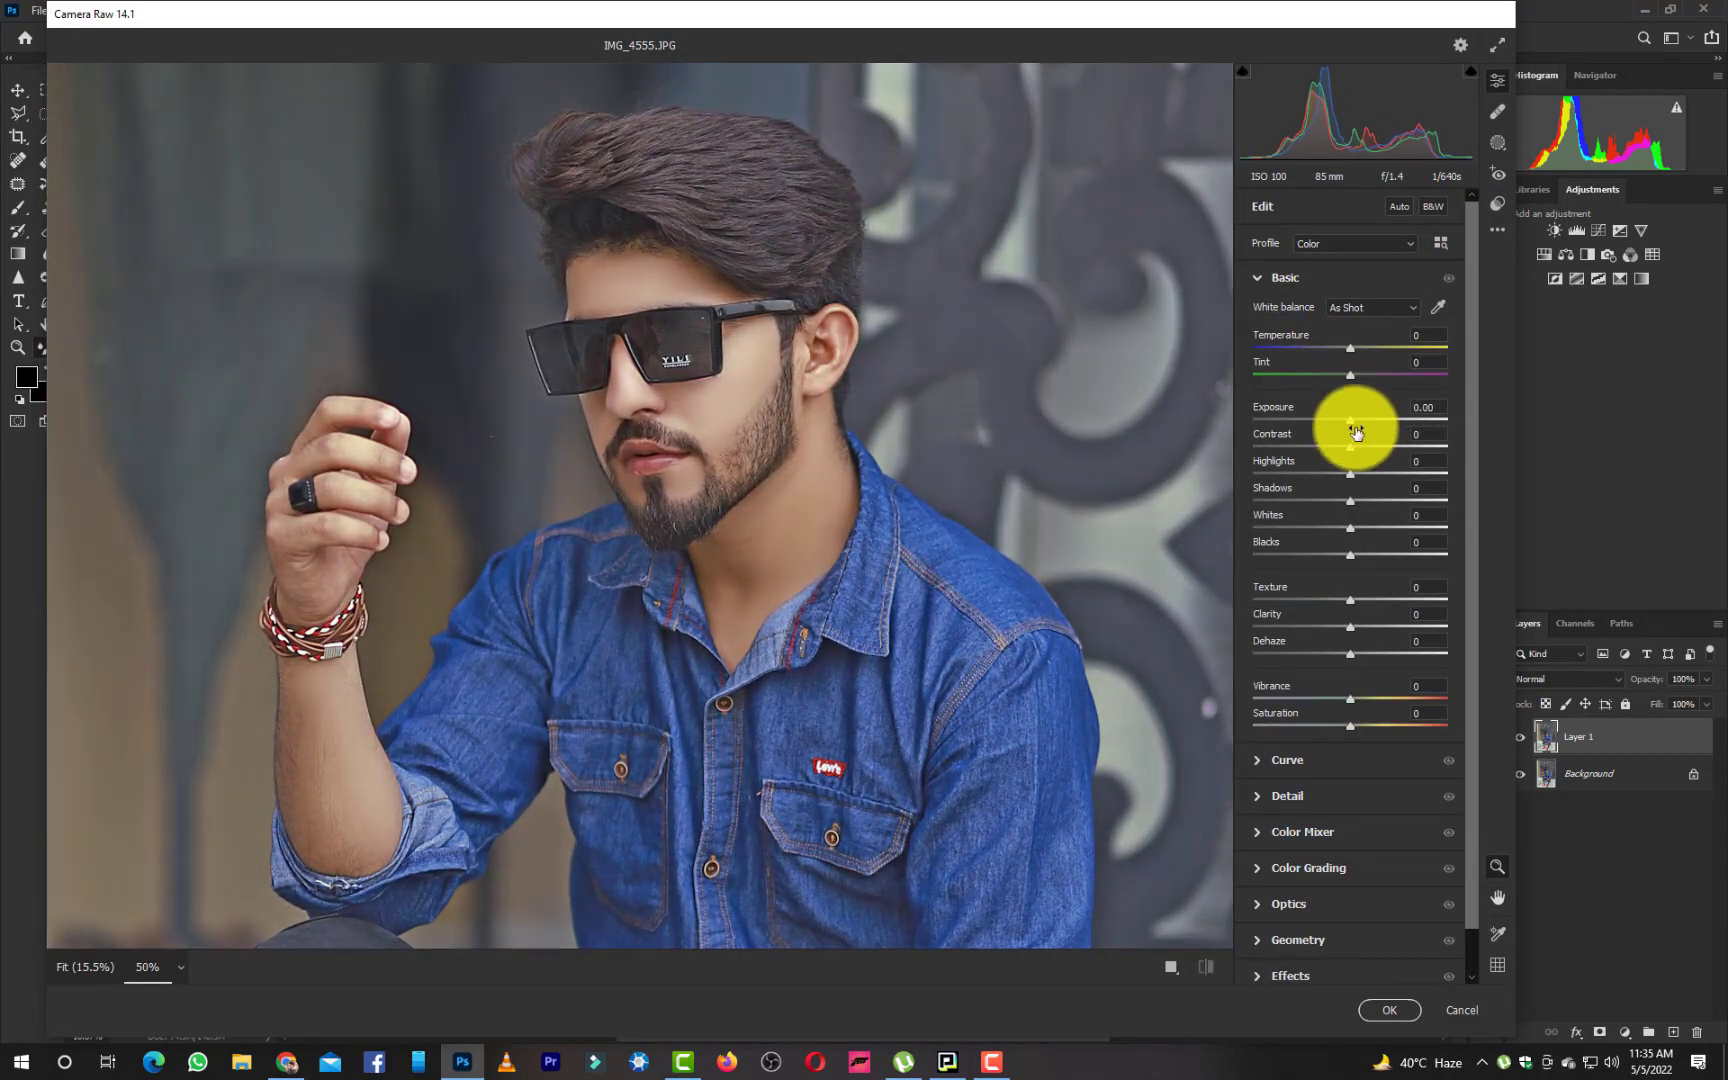
pyautogui.moveTo(1355, 432); pyautogui.dragTo(1342, 571)
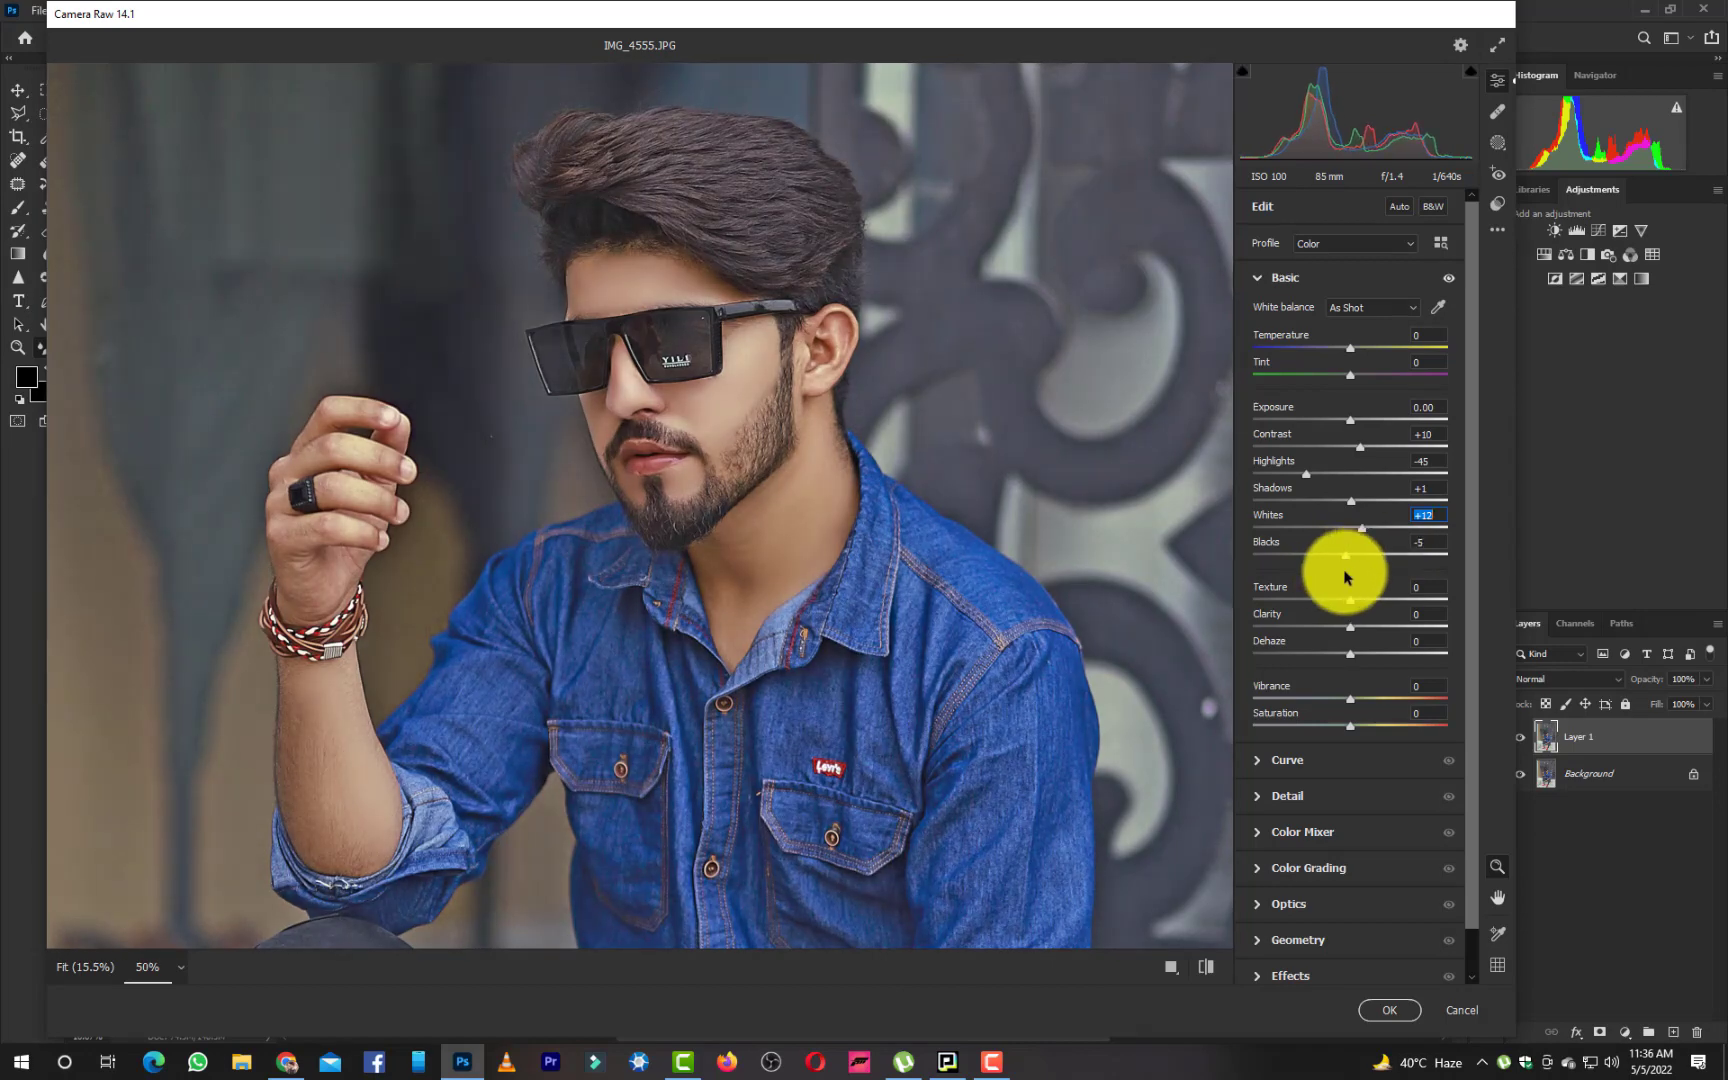
pyautogui.scroll(-1, 1354, 640)
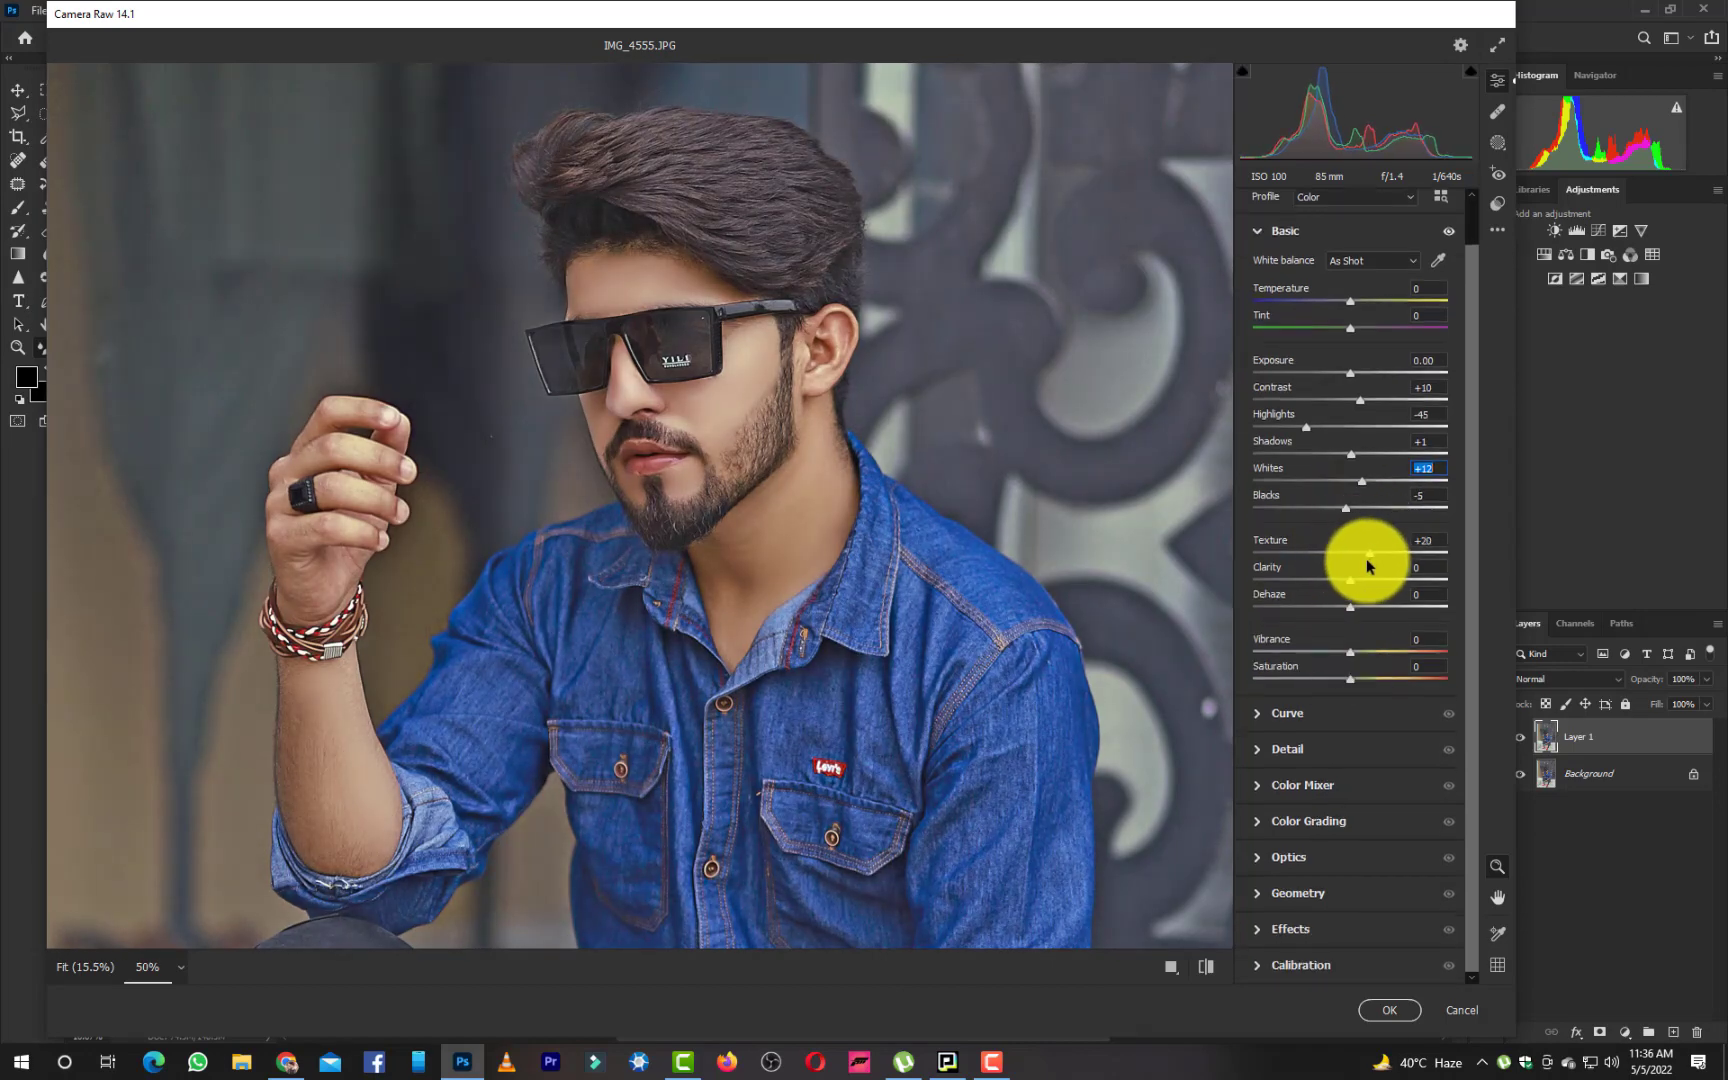
pyautogui.moveTo(1367, 562); pyautogui.dragTo(1359, 563)
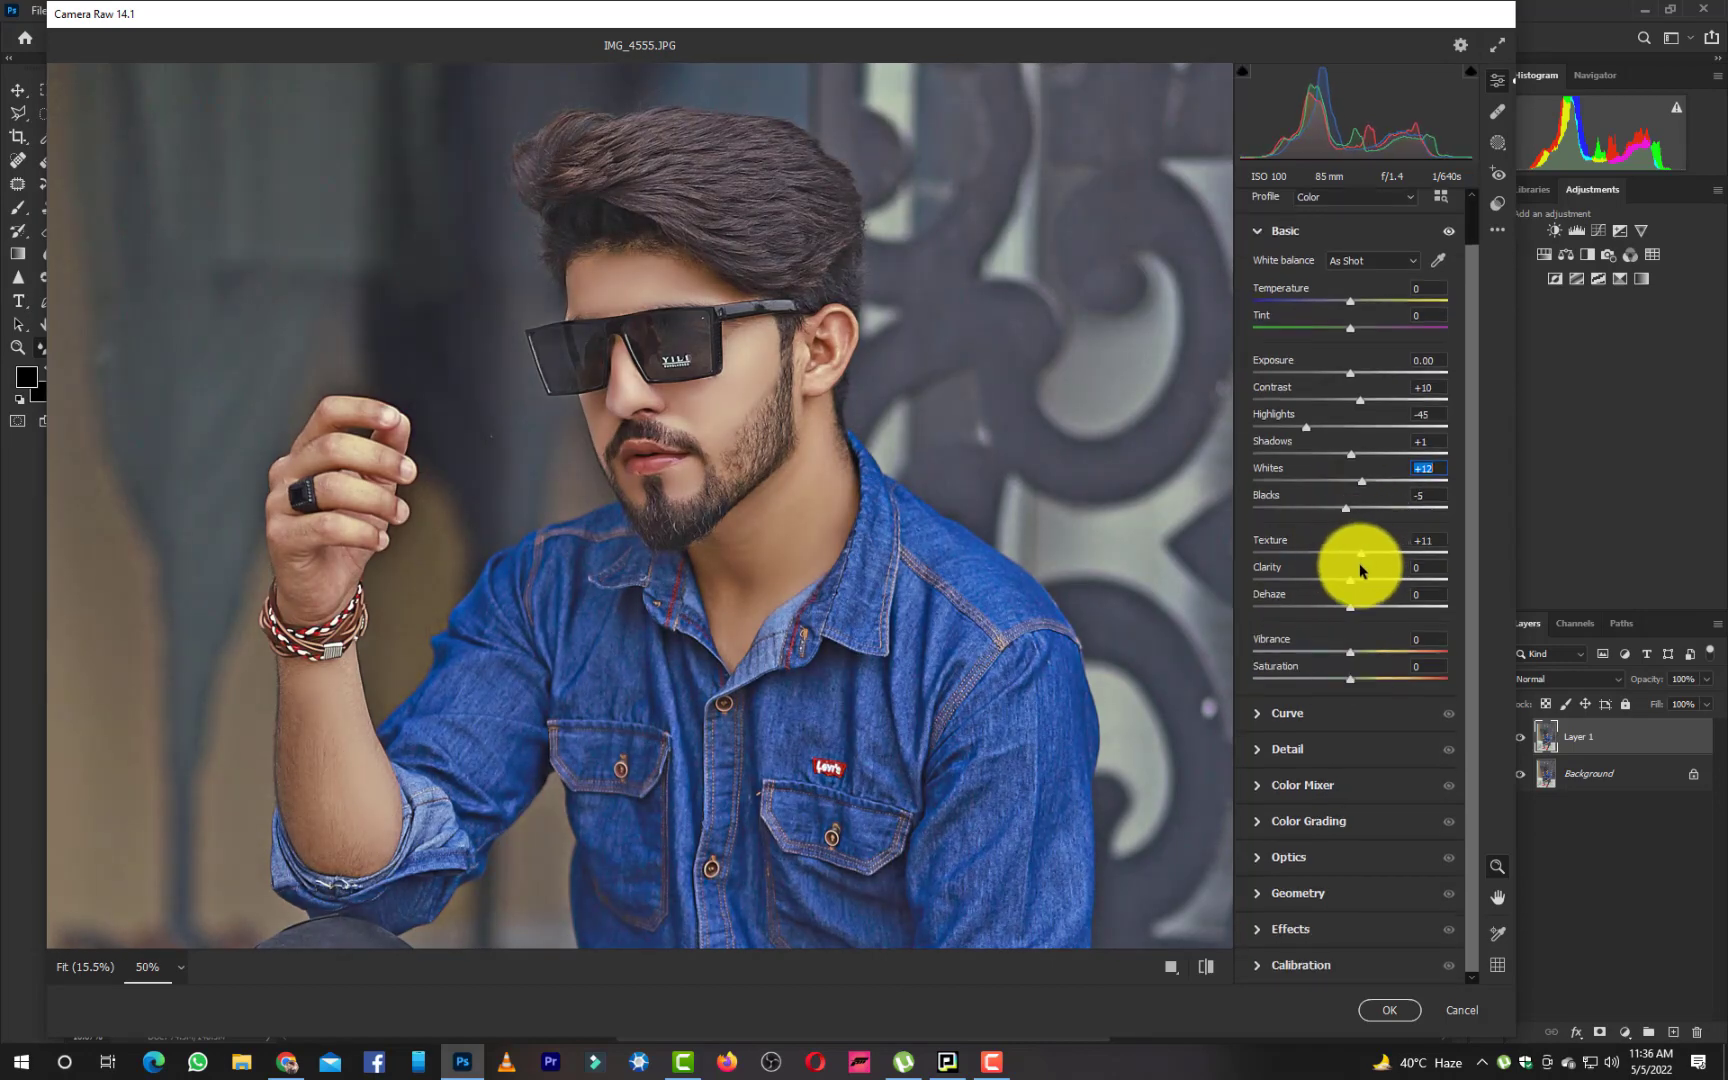
# In the Color Mixer luminance settings, set Reds to +1 and Oranges to -14
pyautogui.click(1320, 730)
pyautogui.click(1320, 799)
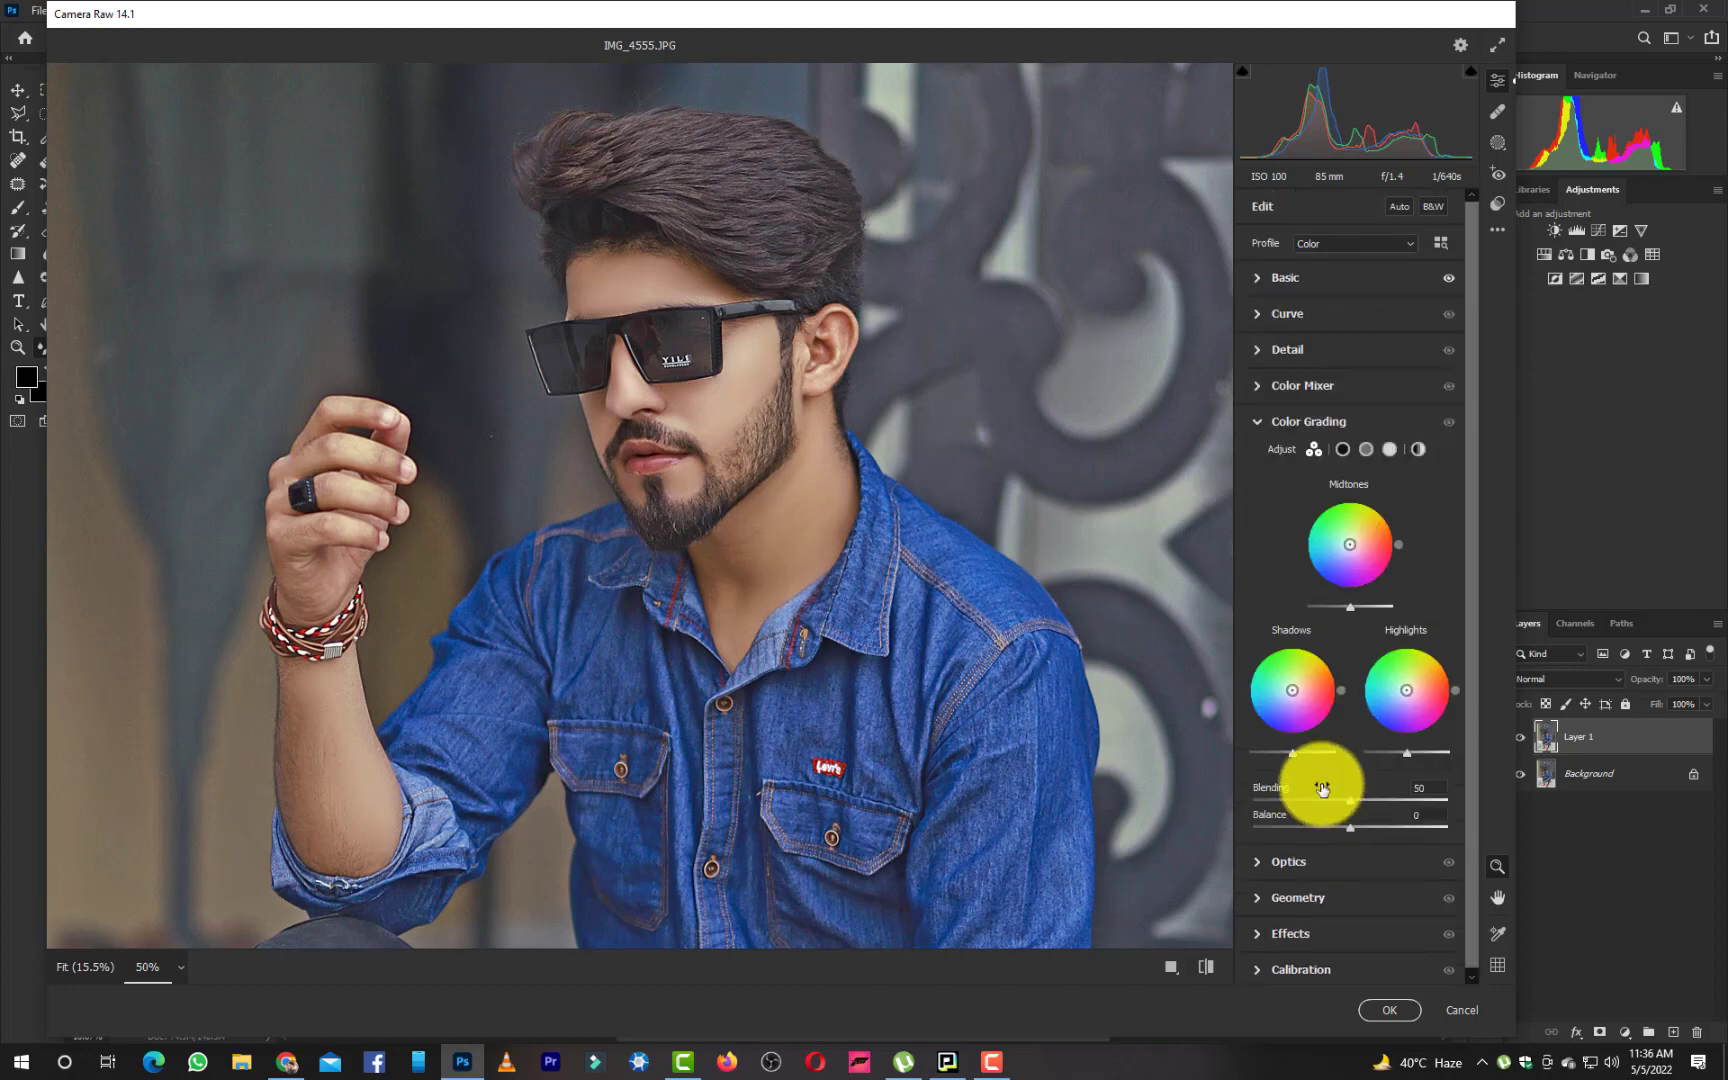
pyautogui.click(1302, 388)
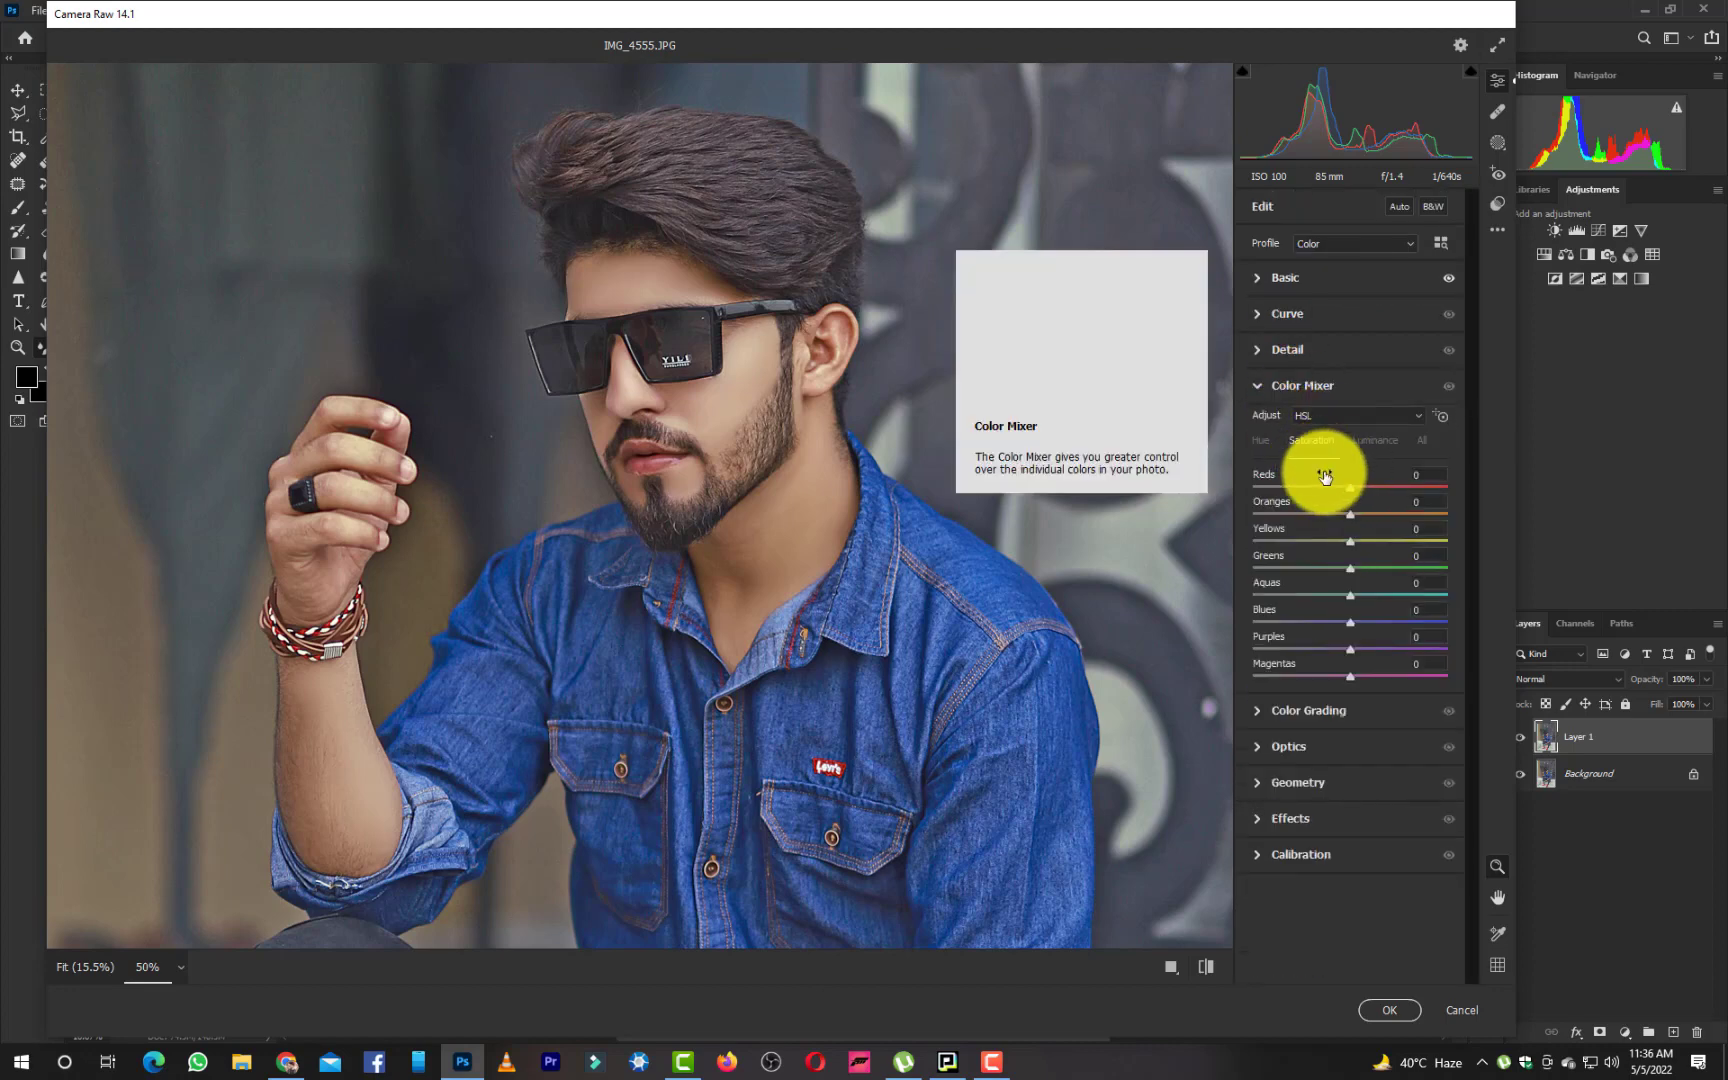
pyautogui.click(1375, 440)
pyautogui.moveTo(1350, 514)
pyautogui.mouseDown()
pyautogui.moveTo(1328, 518)
pyautogui.moveTo(1350, 489)
pyautogui.mouseUp()
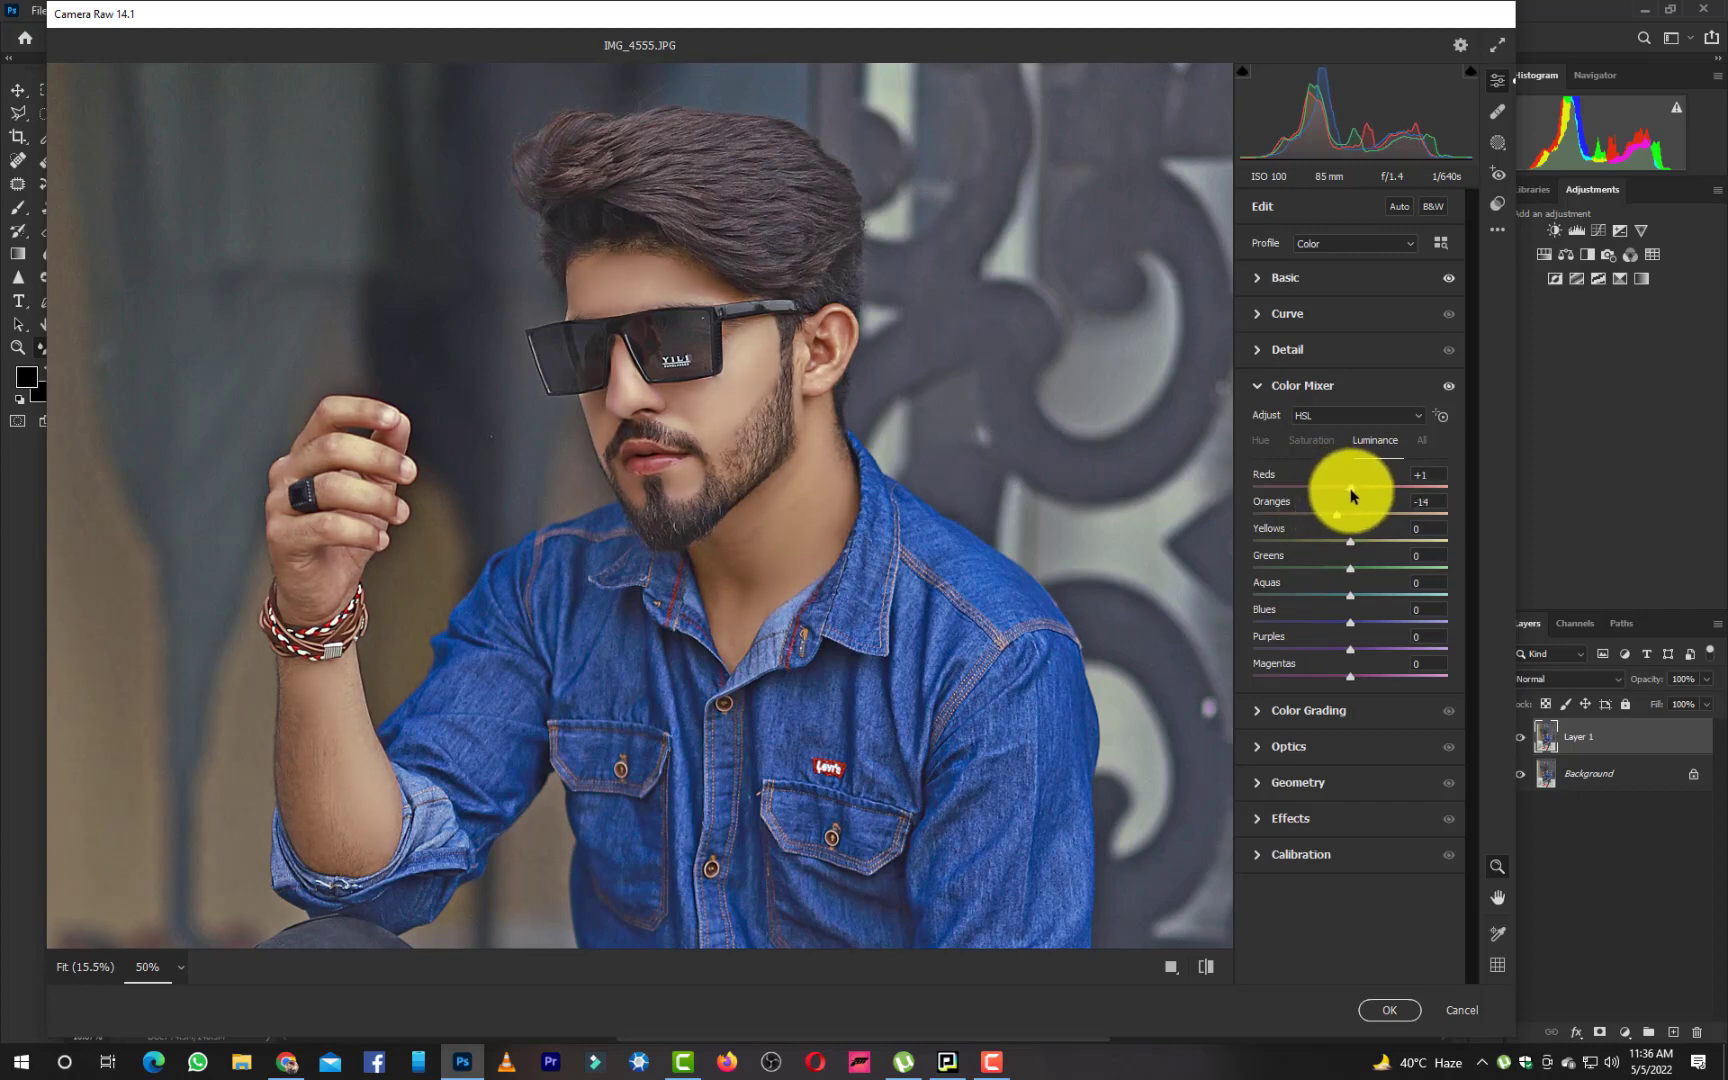
# In the Color Mixer saturation settings, set Oranges to -6, Greens to -19, Aquas to -11 and Blues to -40
pyautogui.click(1305, 438)
pyautogui.moveTo(1346, 513); pyautogui.dragTo(1344, 518)
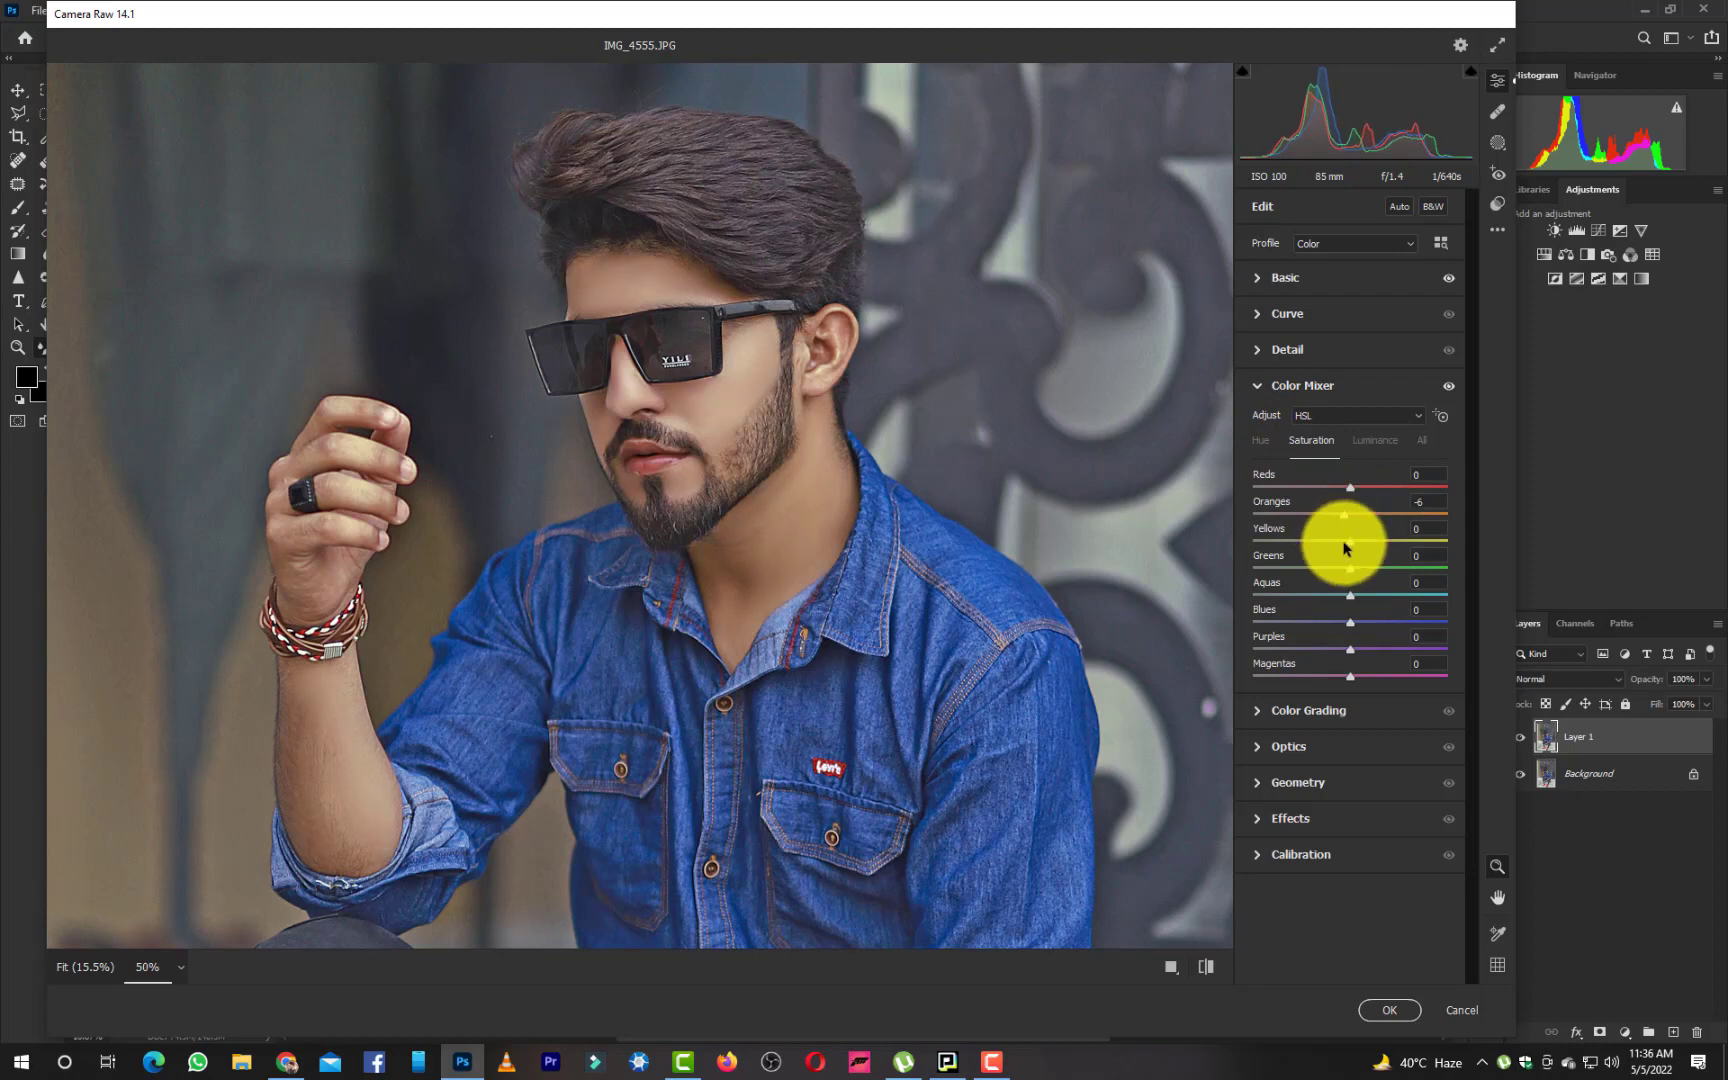
pyautogui.moveTo(1350, 621); pyautogui.dragTo(1332, 570)
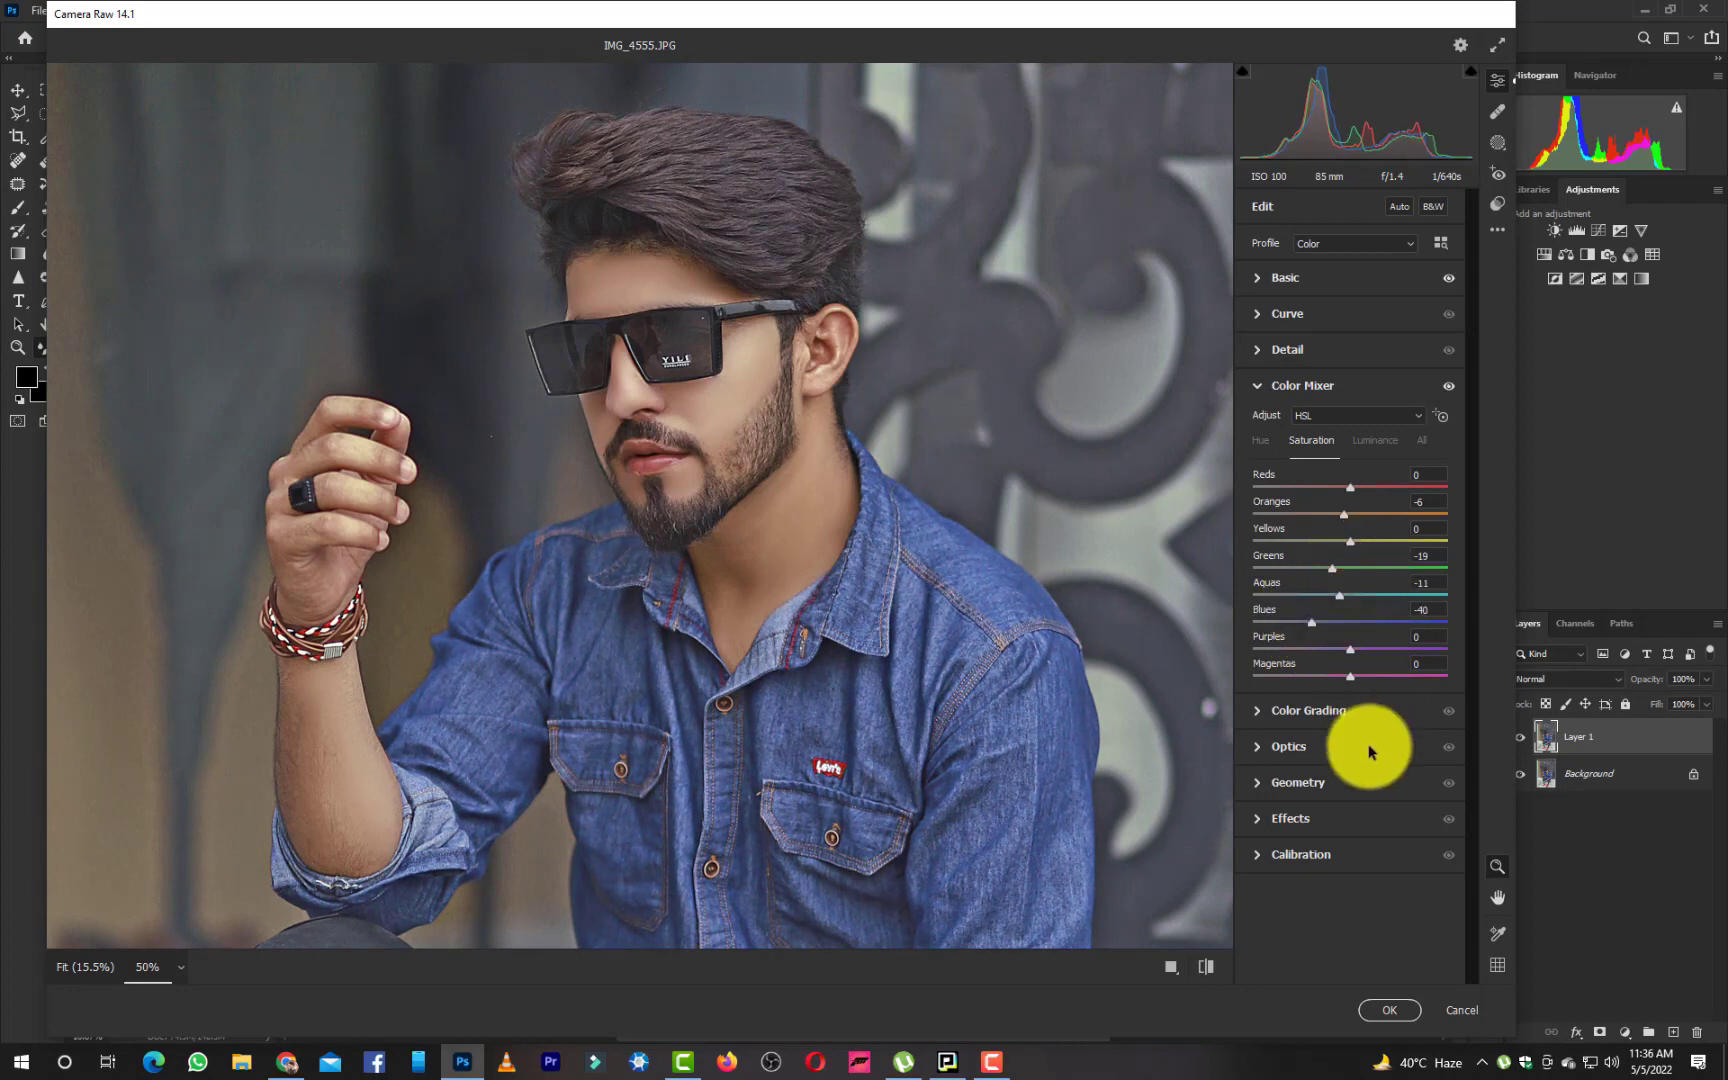
# Set the Blue Primary calibration saturation to +44, leaving Red Primary saturation at 0, and set Vignetting to -20
pyautogui.click(1310, 855)
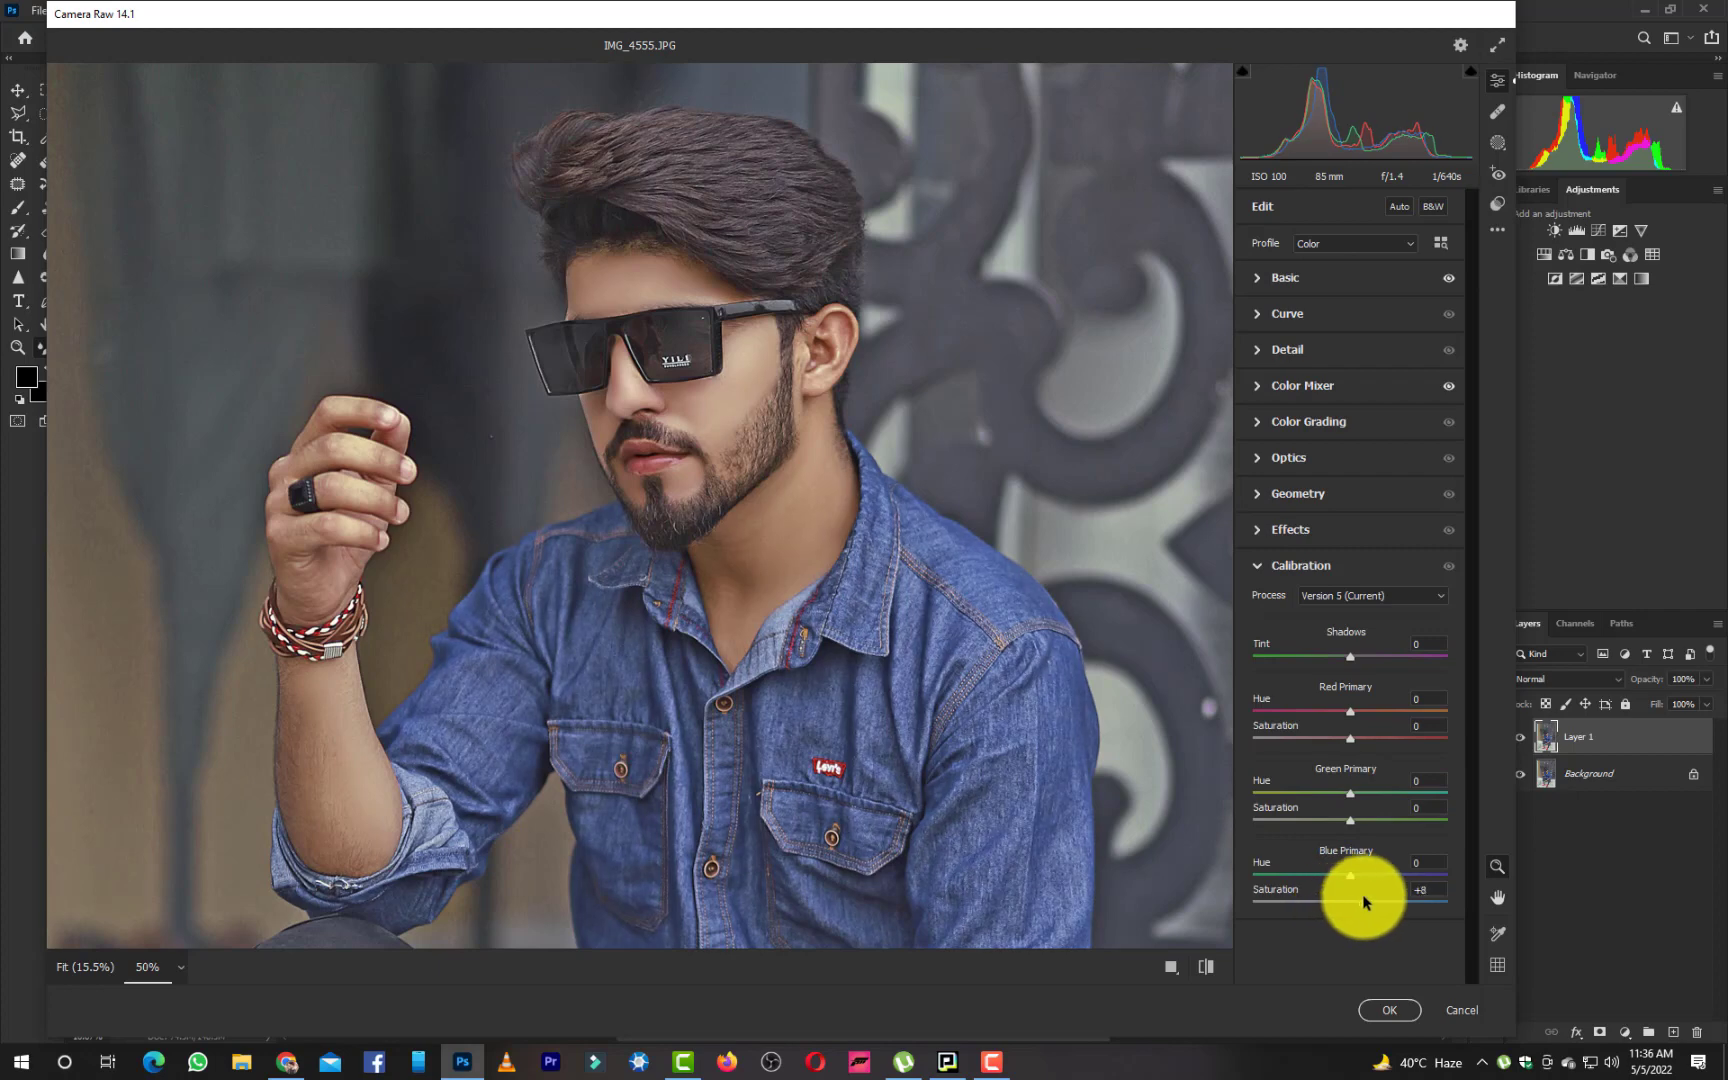
pyautogui.moveTo(1352, 900); pyautogui.dragTo(1389, 893)
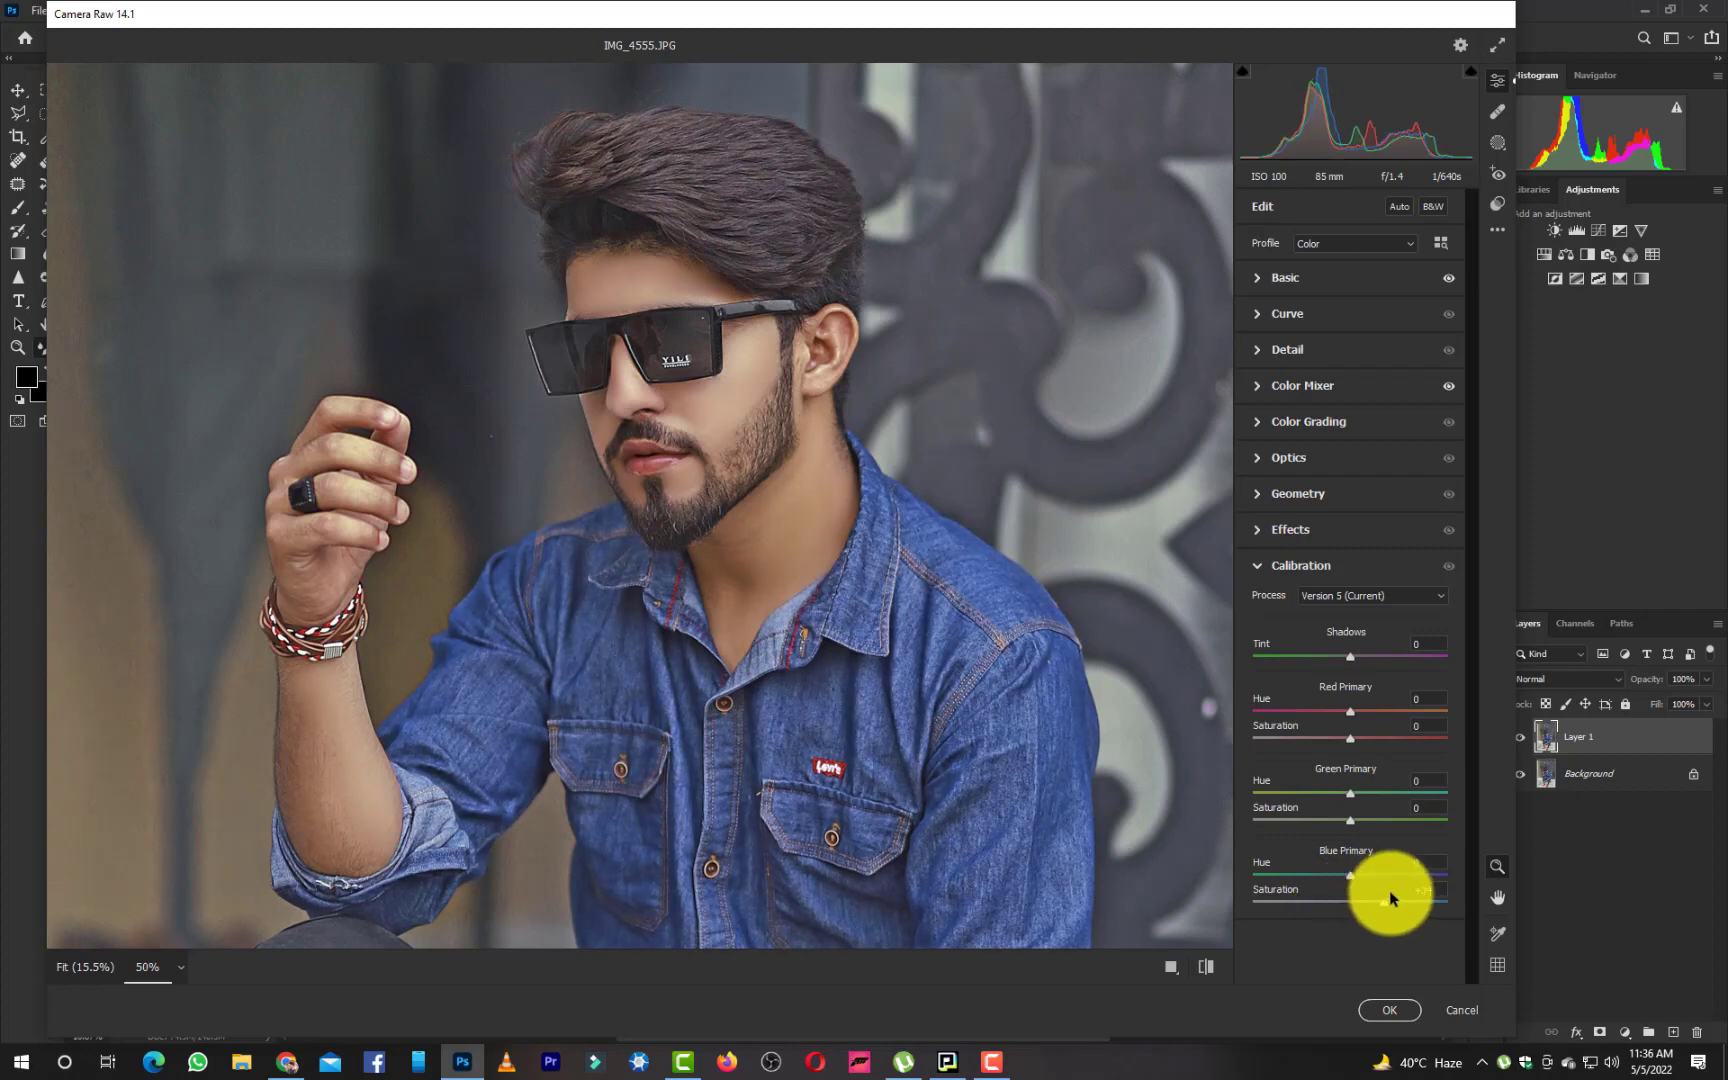
pyautogui.doubleClick(1338, 741)
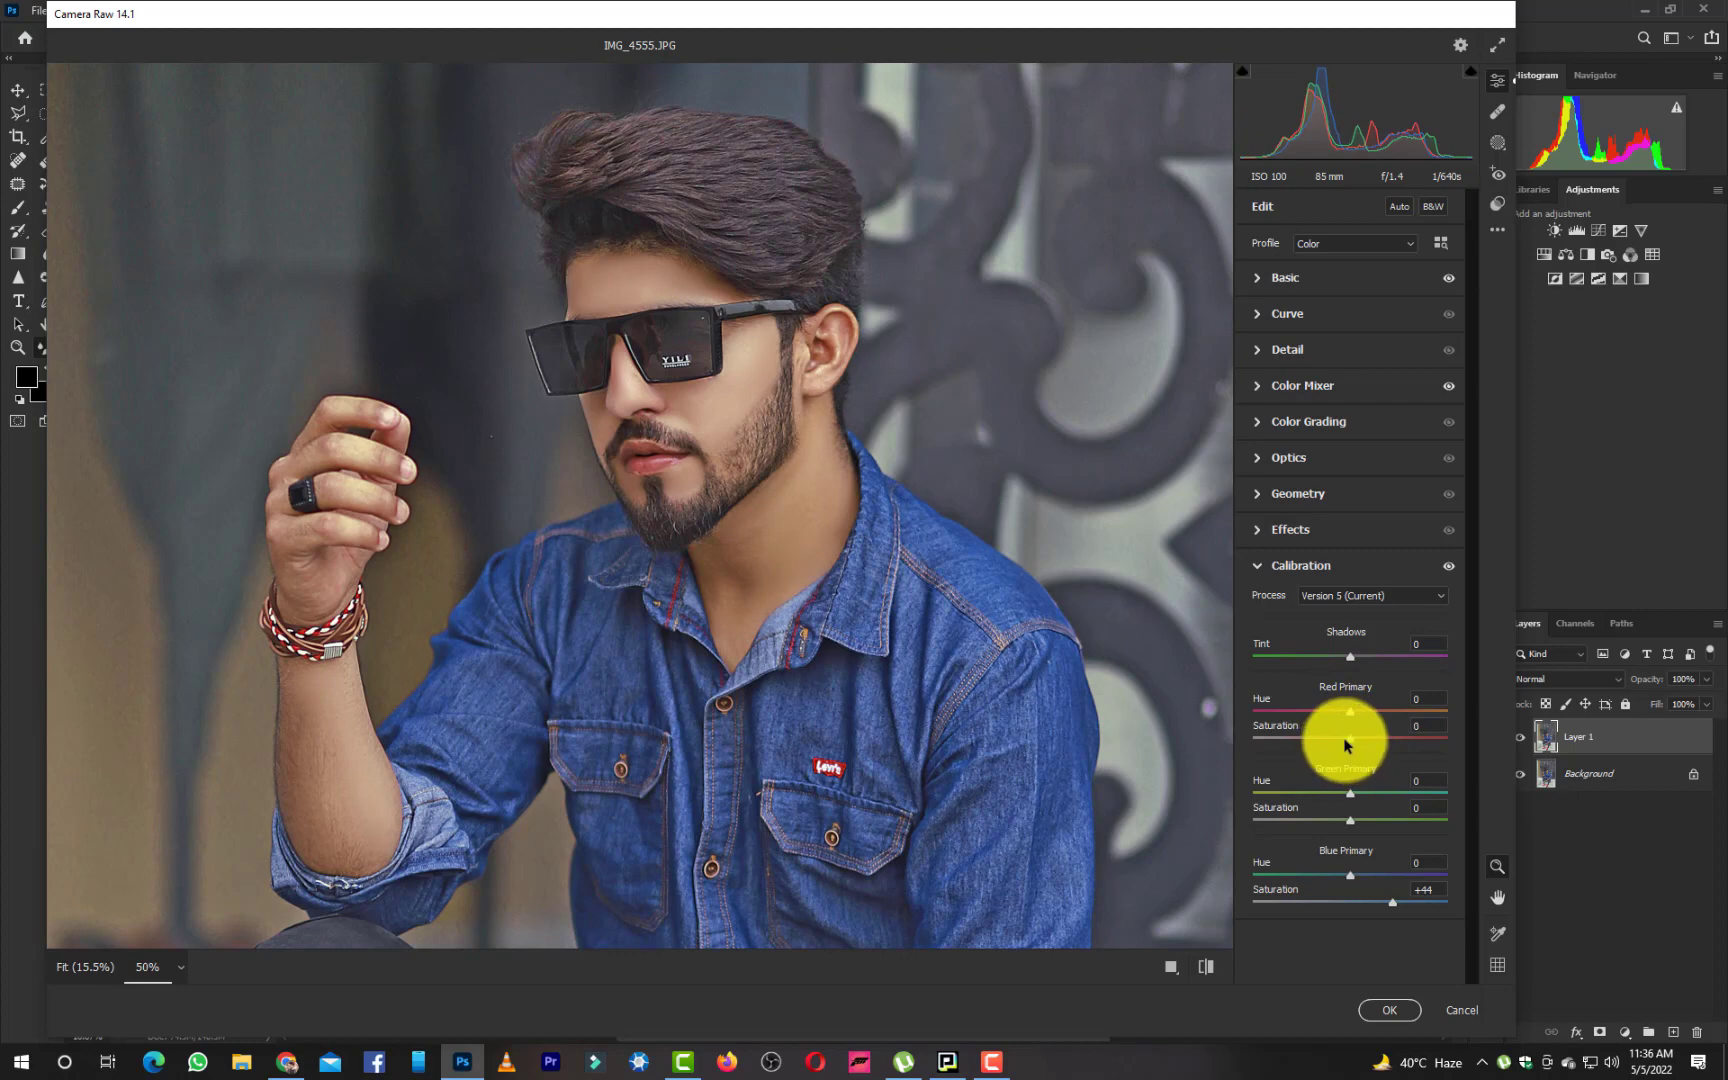
pyautogui.click(1327, 540)
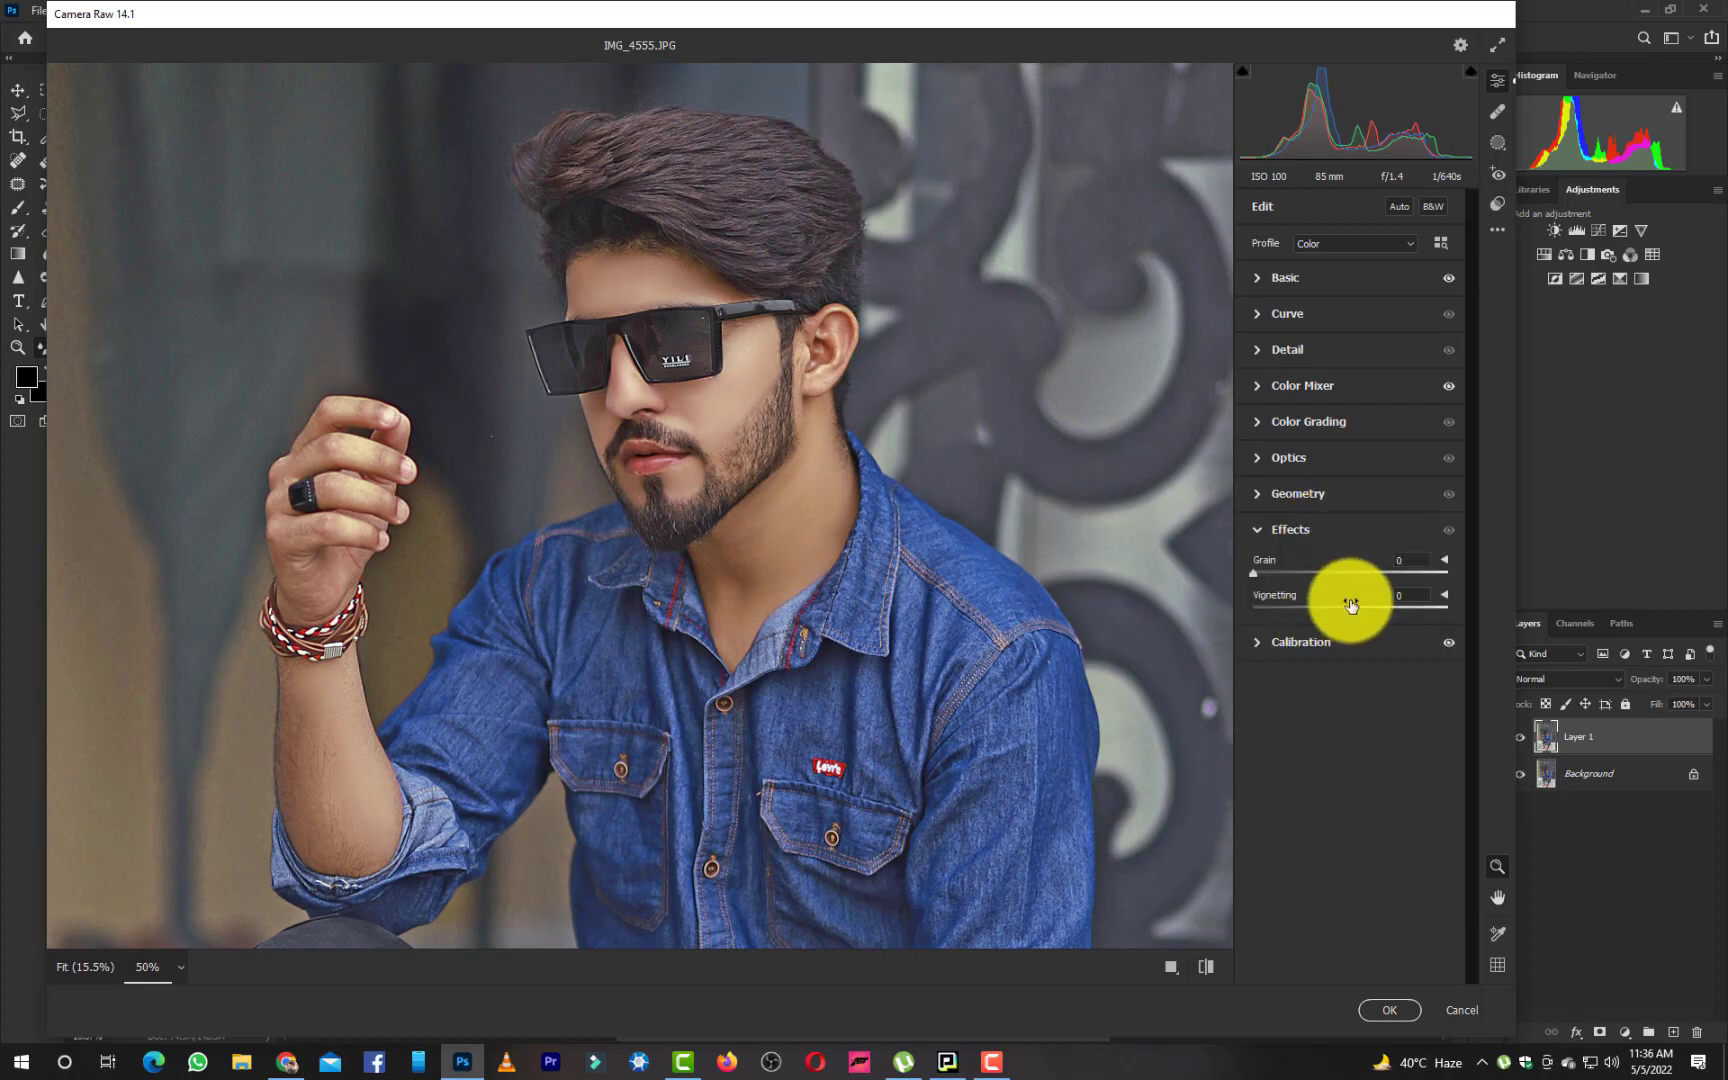
pyautogui.moveTo(1323, 606)
pyautogui.mouseDown()
pyautogui.moveTo(1415, 603)
pyautogui.moveTo(1335, 612)
pyautogui.mouseUp()
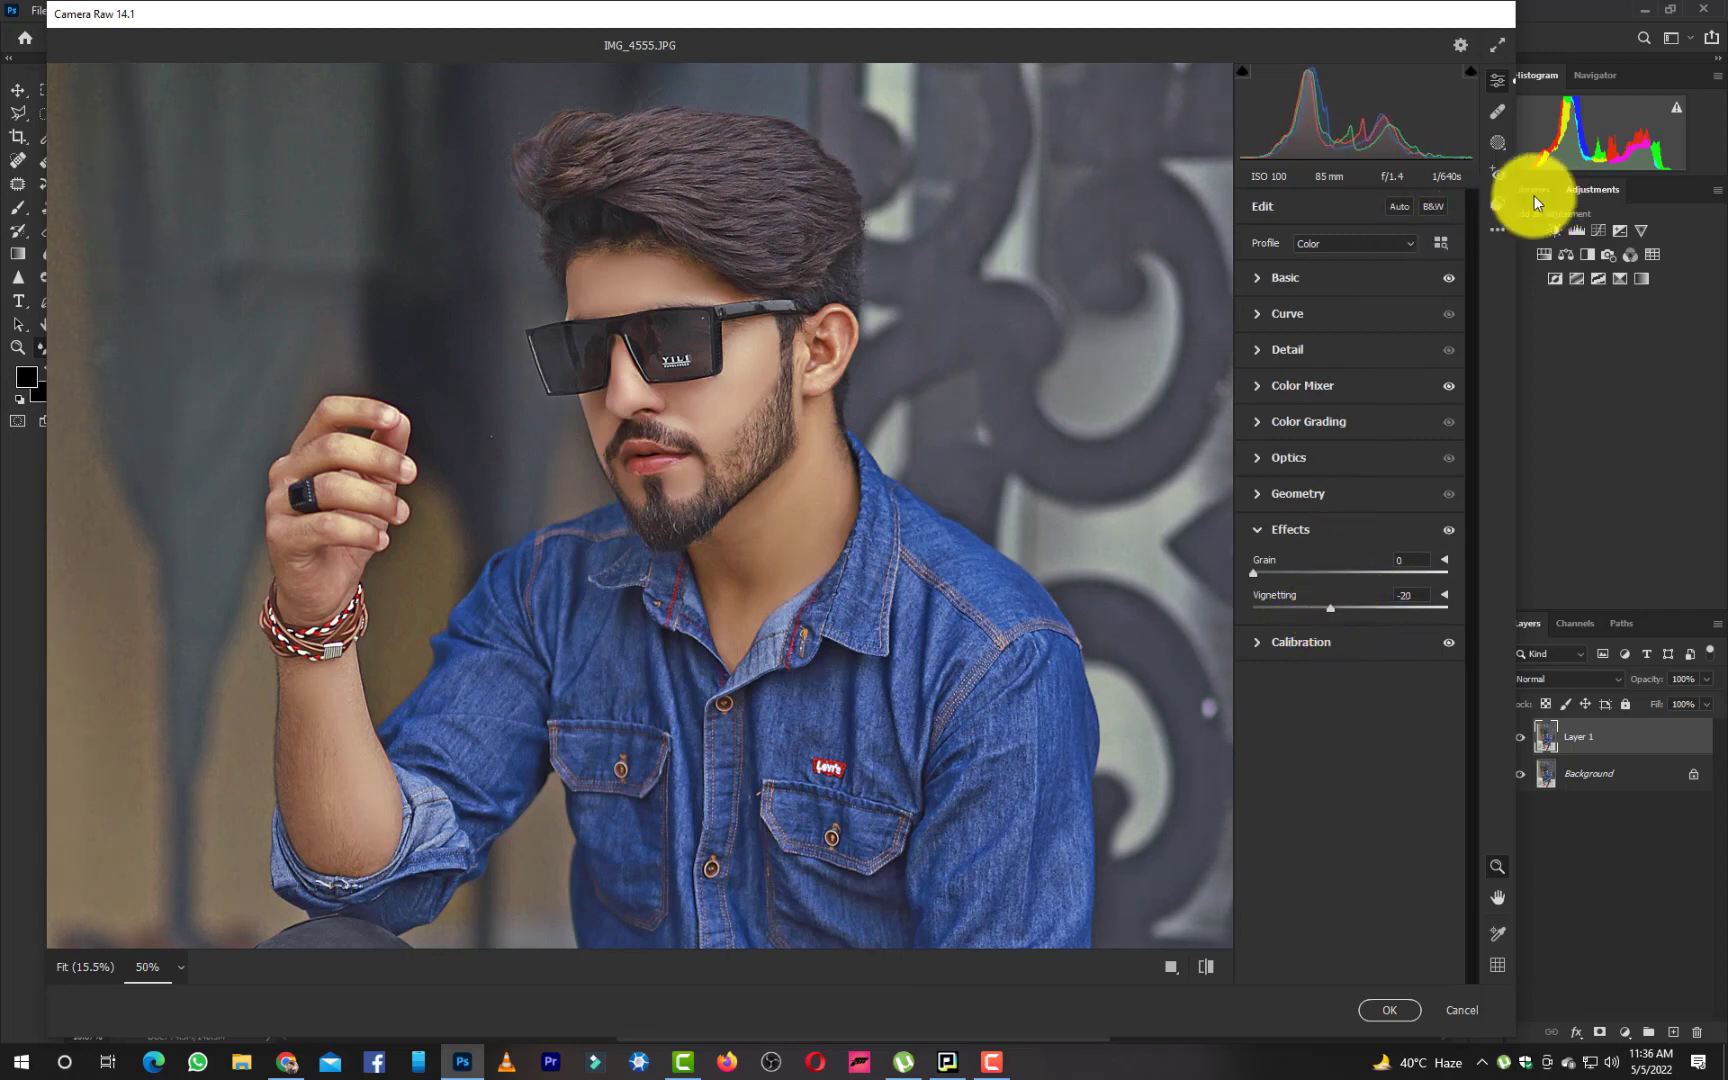
# Create a Select Subject mask over the man and set its Highlights to -11, Shadows -1, Temperature -2 and Tint +1
pyautogui.click(1497, 142)
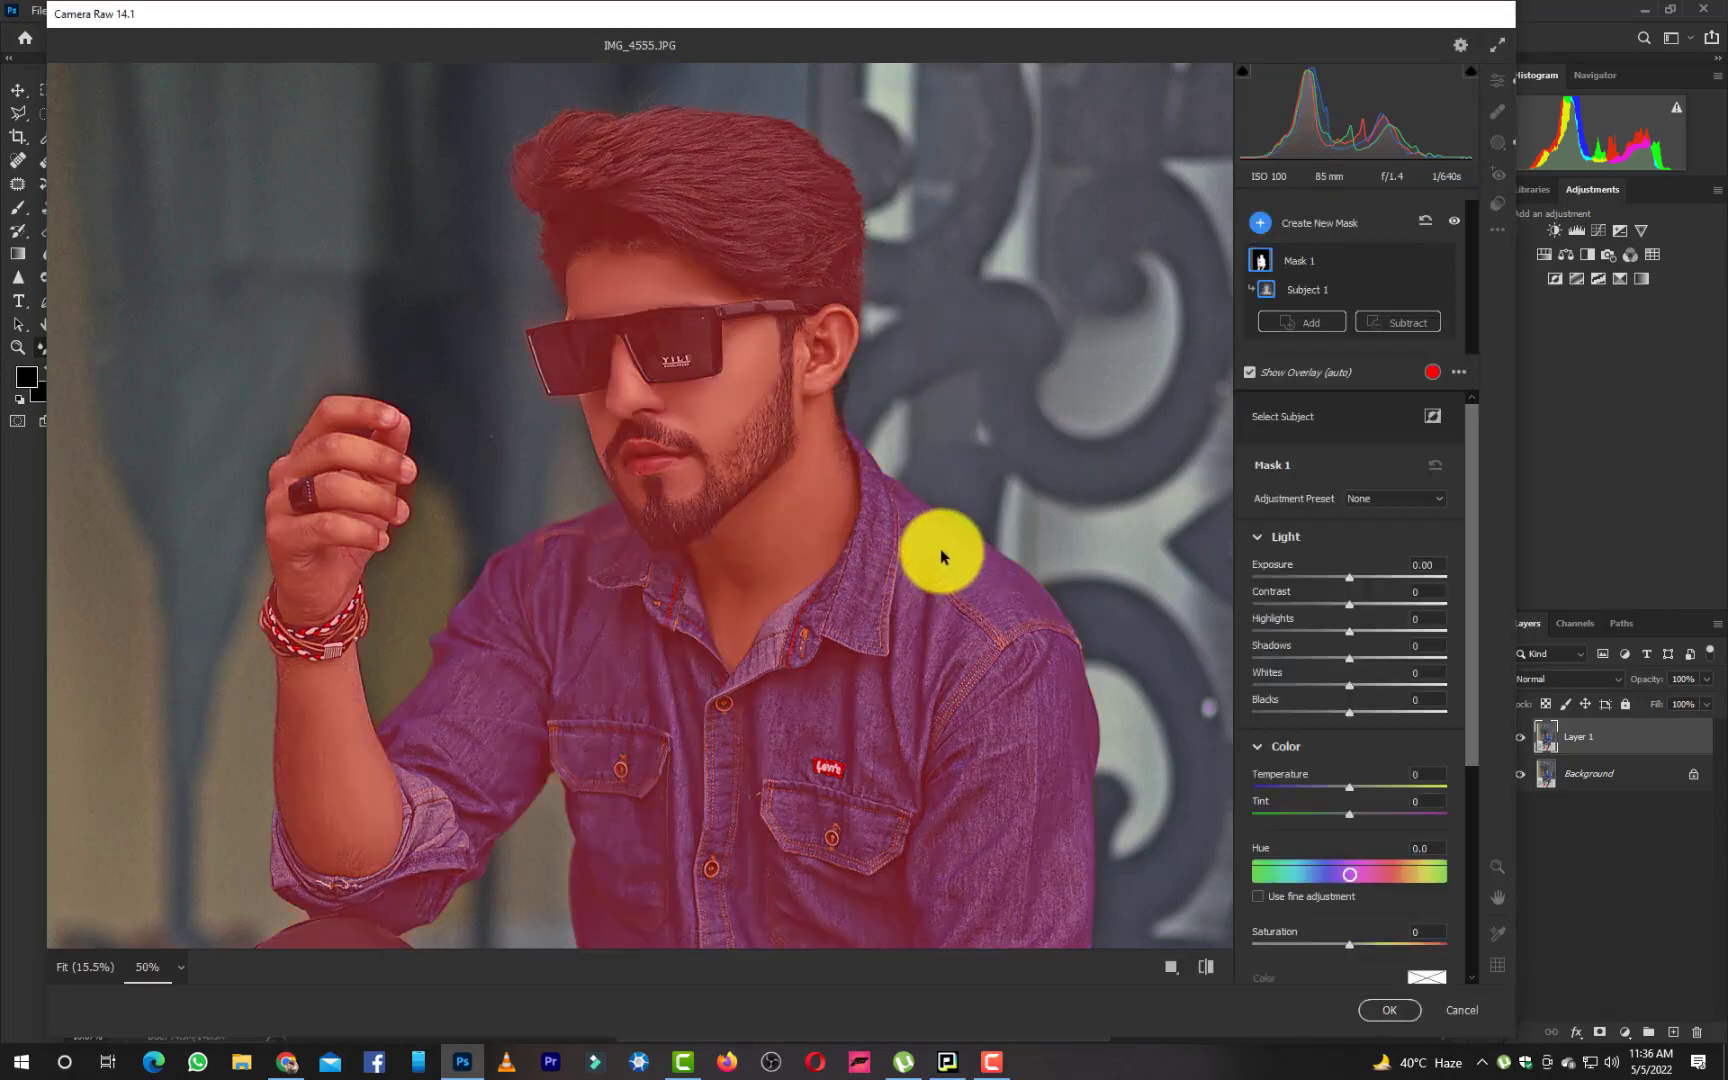
pyautogui.moveTo(1353, 630); pyautogui.dragTo(1348, 674)
pyautogui.moveTo(1354, 786); pyautogui.dragTo(1345, 795)
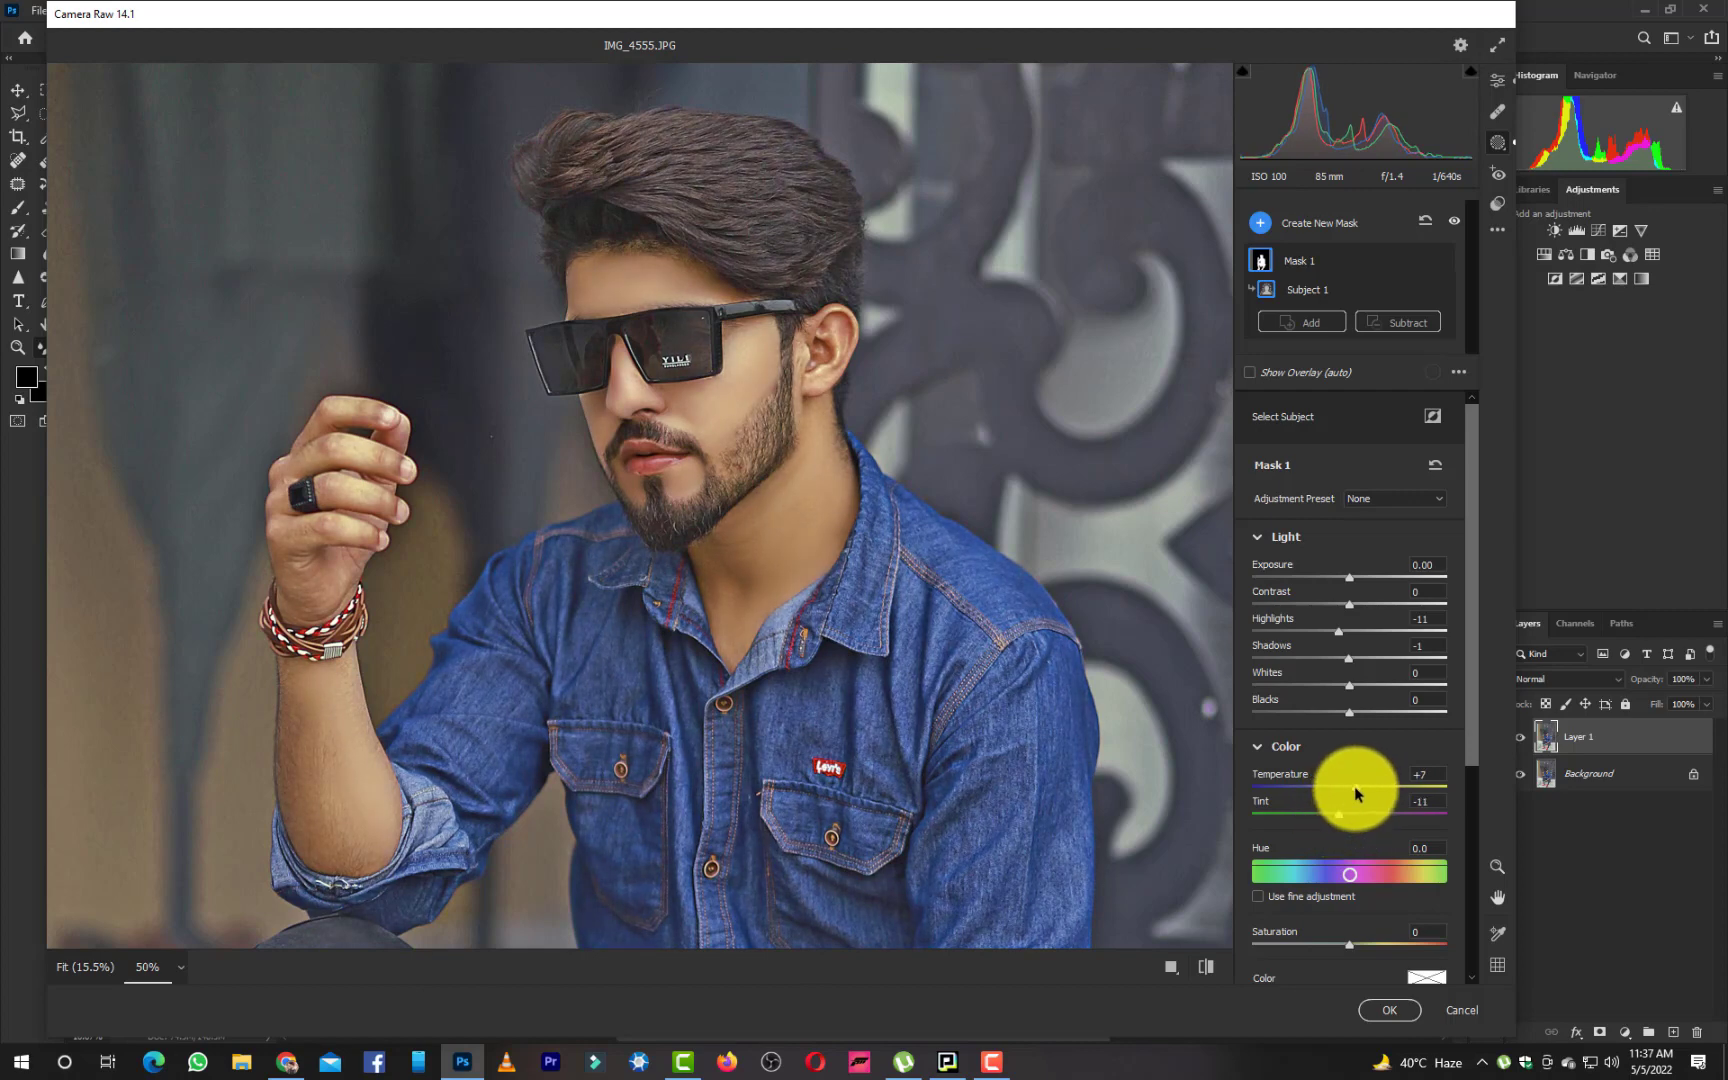
pyautogui.moveTo(1354, 786); pyautogui.dragTo(1346, 796)
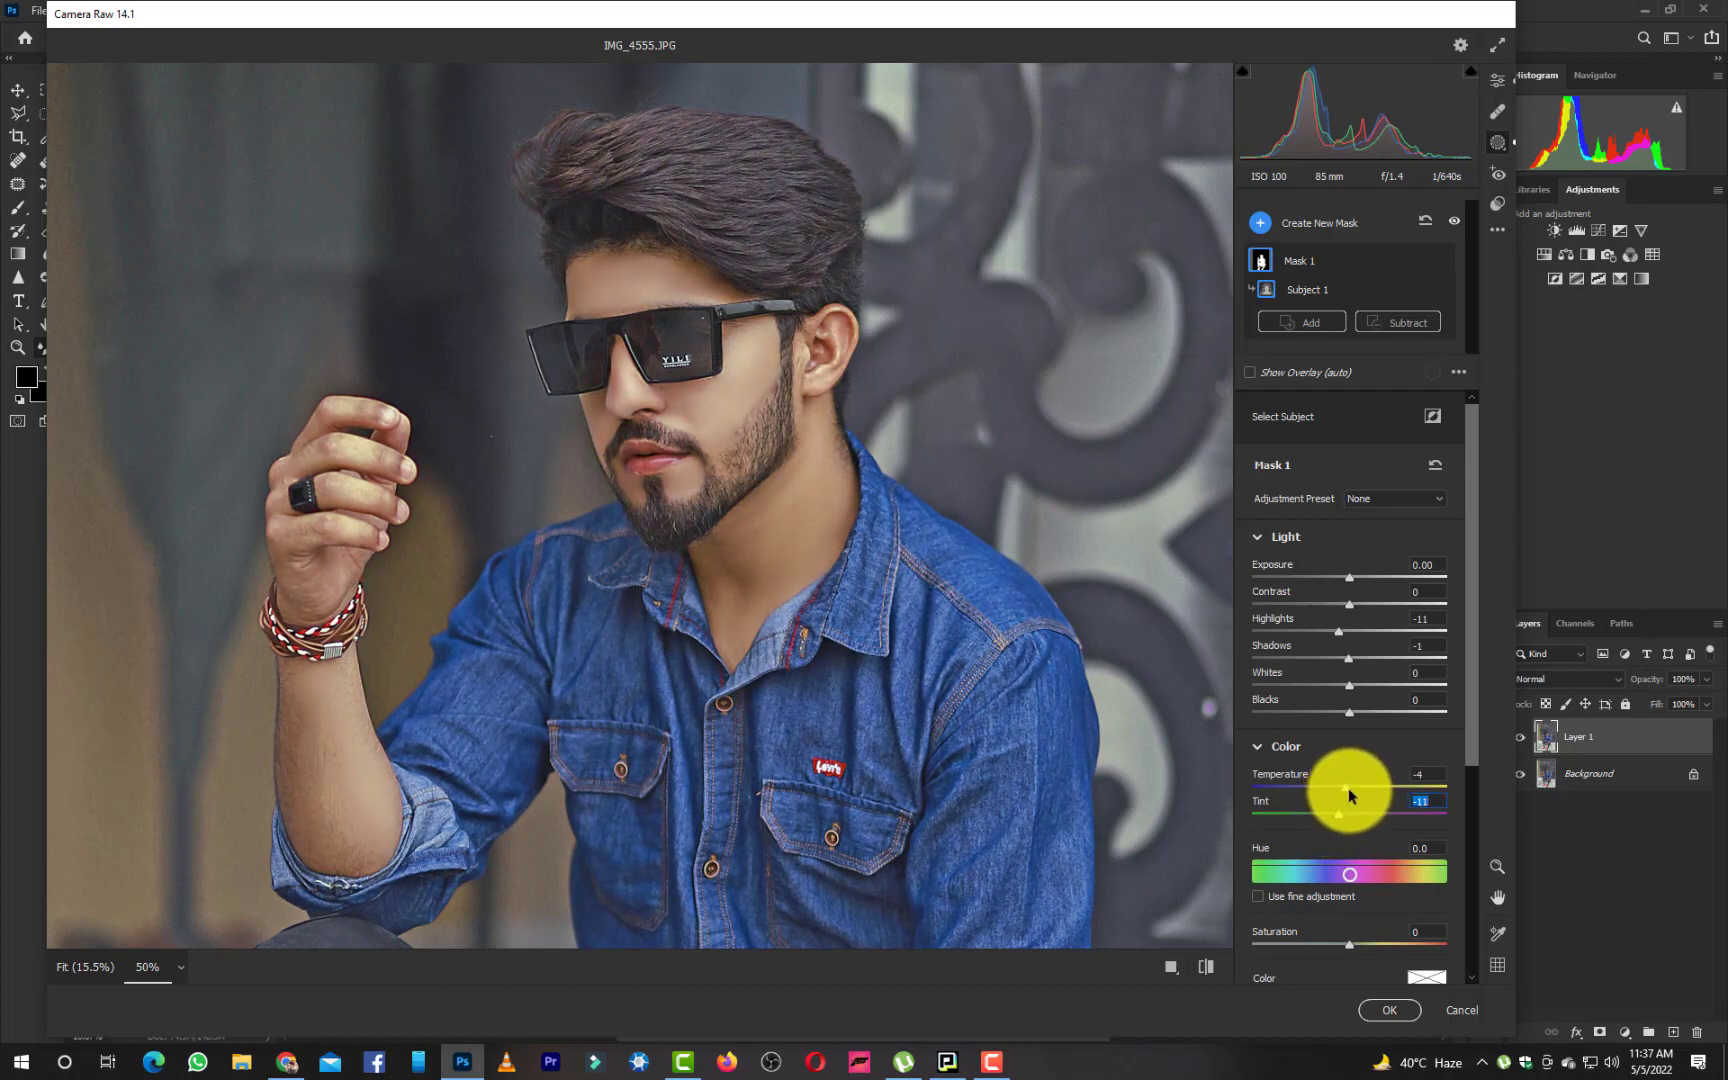
pyautogui.doubleClick(1347, 790)
pyautogui.moveTo(1343, 819); pyautogui.dragTo(1353, 793)
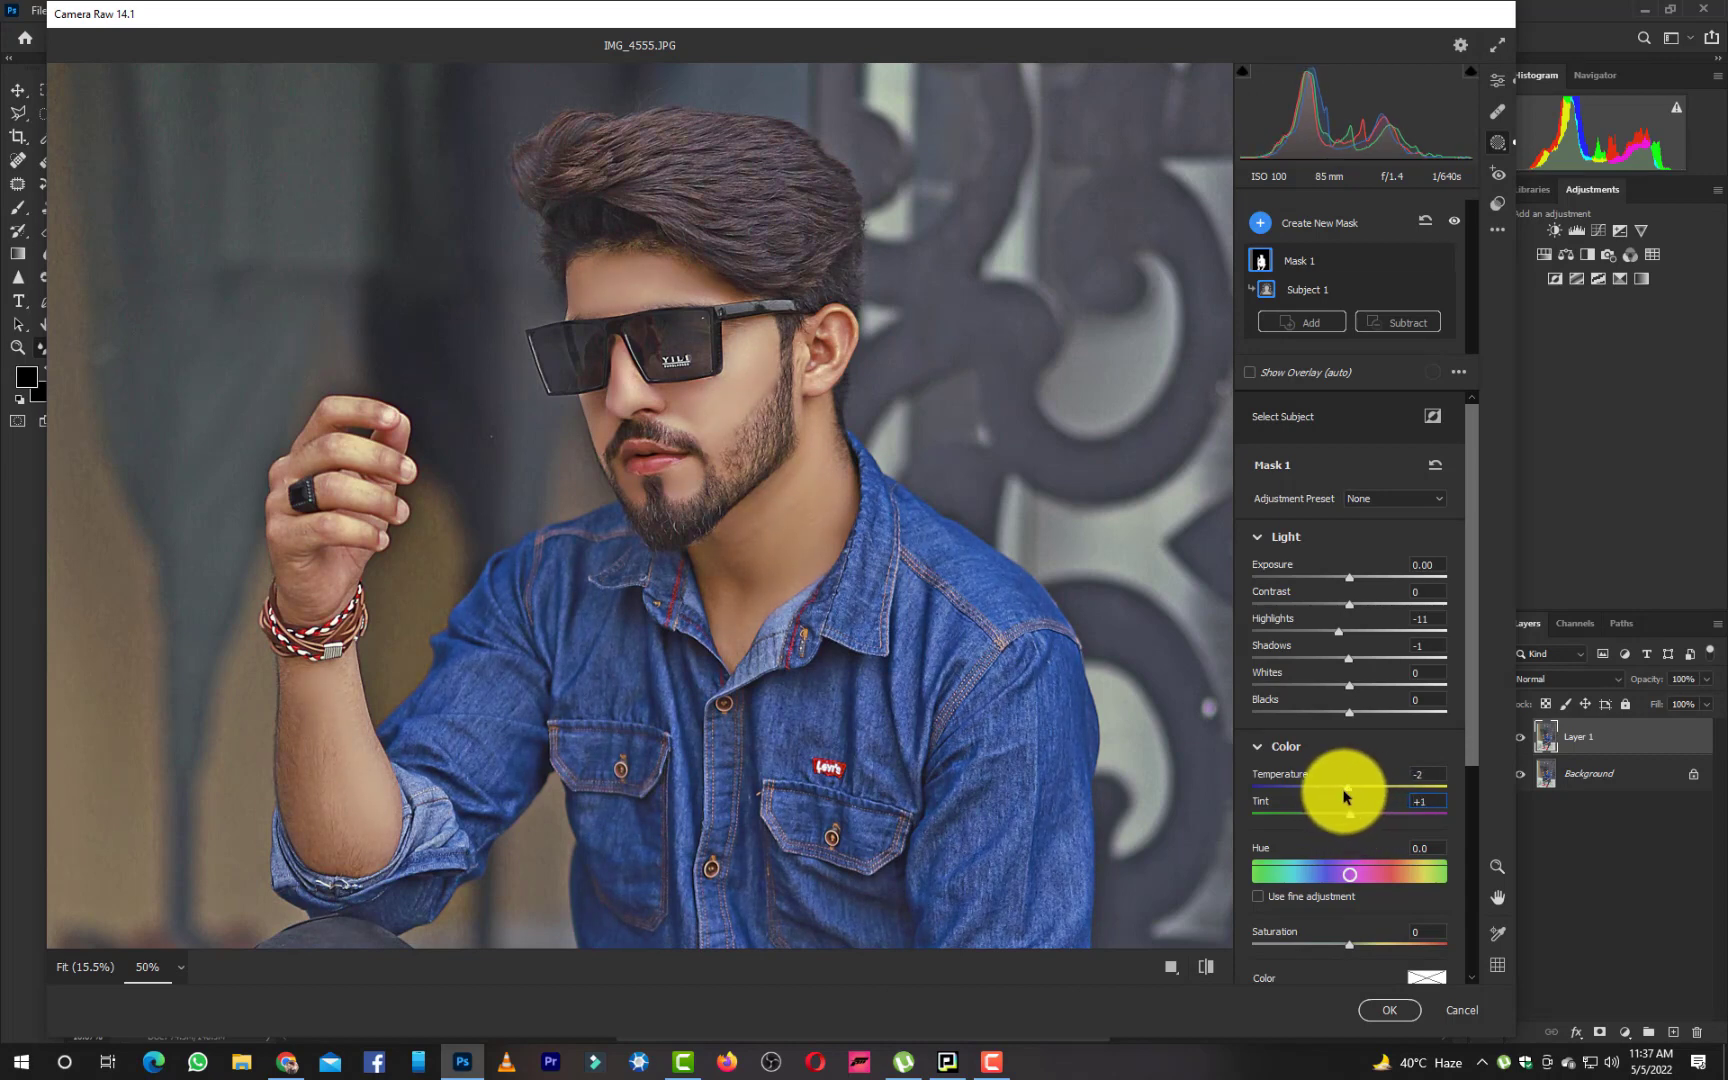
# Set the subject mask's Texture to +16 and apply the Camera Raw edits to Layer 1
pyautogui.scroll(-5, 1343, 795)
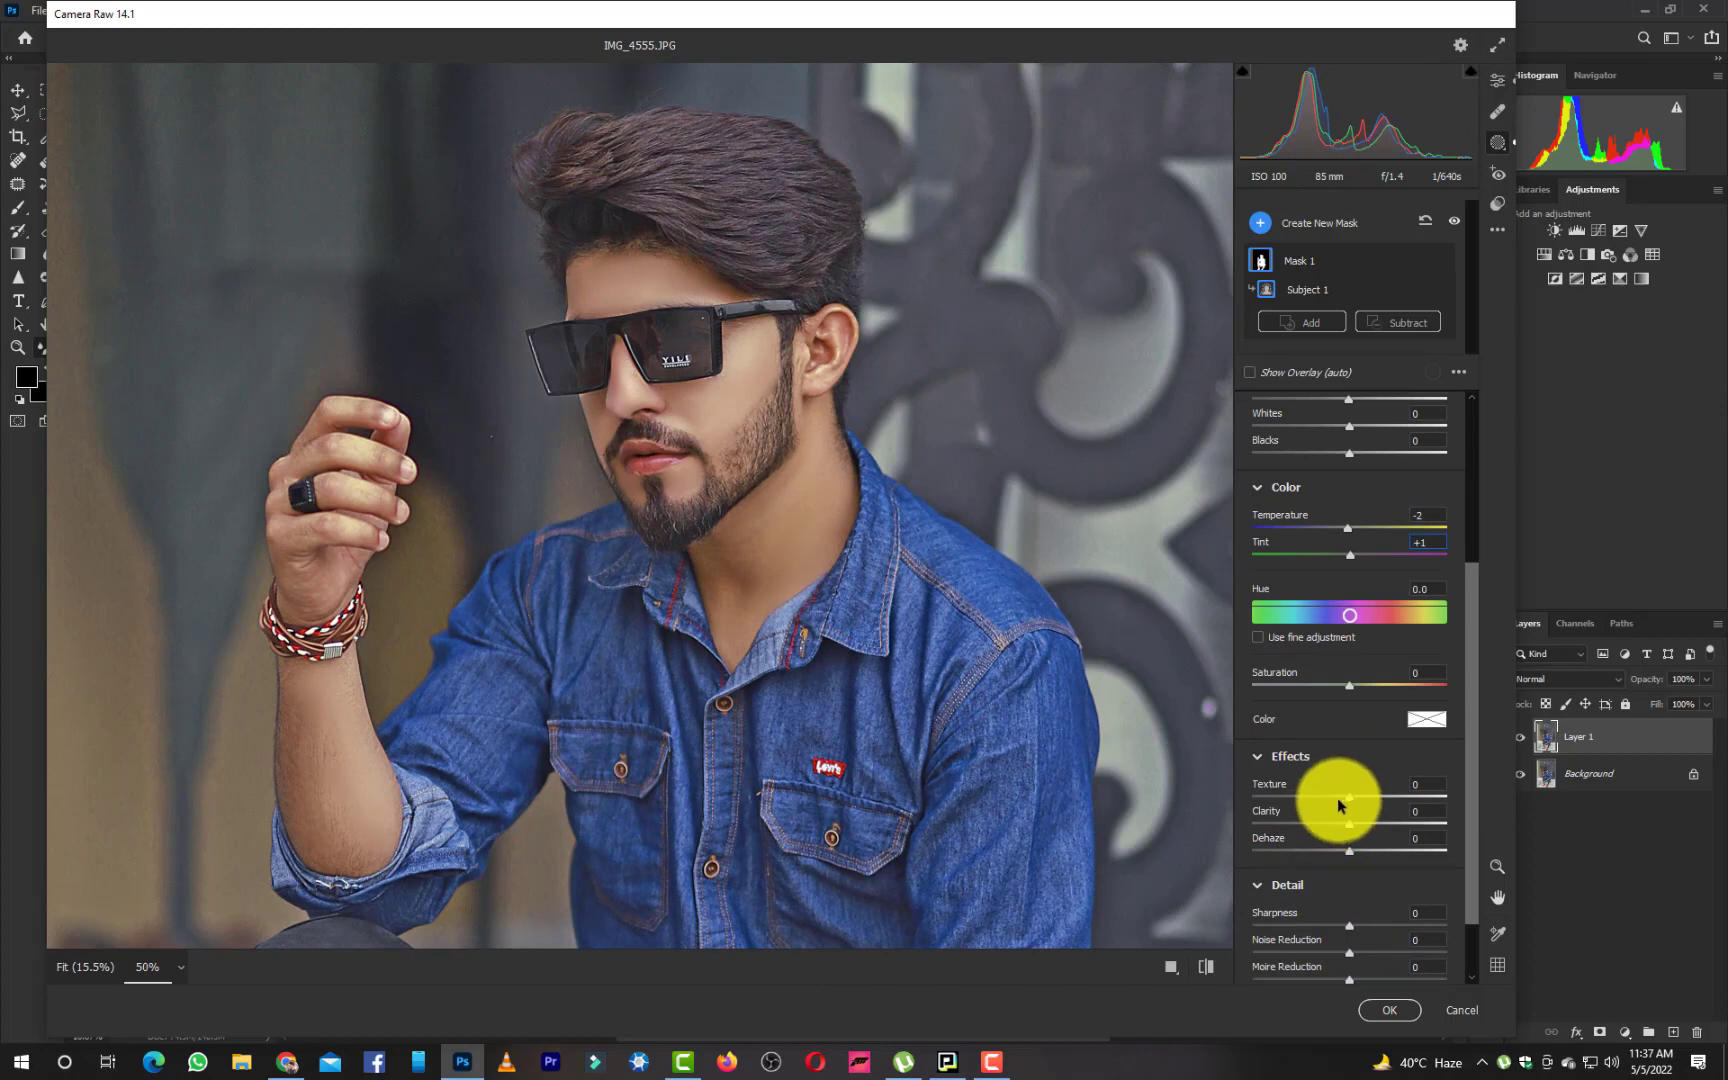
pyautogui.moveTo(1373, 797)
pyautogui.mouseDown()
pyautogui.moveTo(1343, 803)
pyautogui.moveTo(1366, 803)
pyautogui.mouseUp()
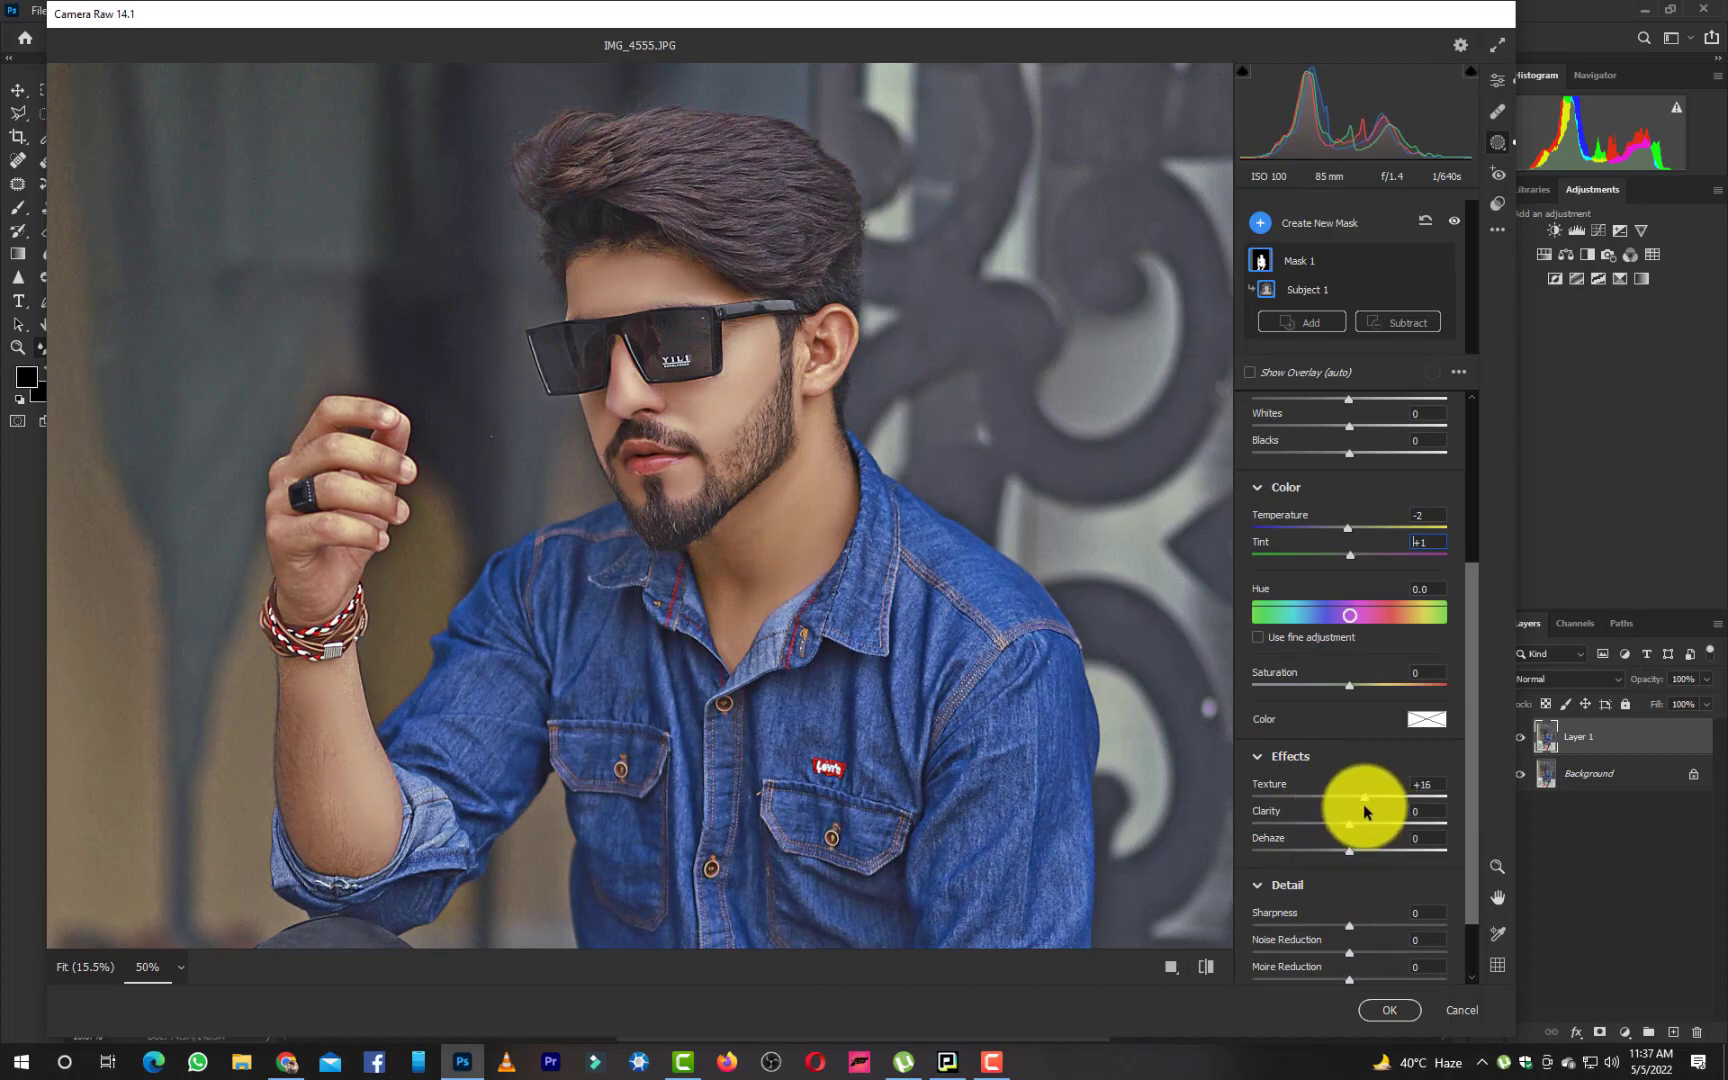
pyautogui.click(1380, 1011)
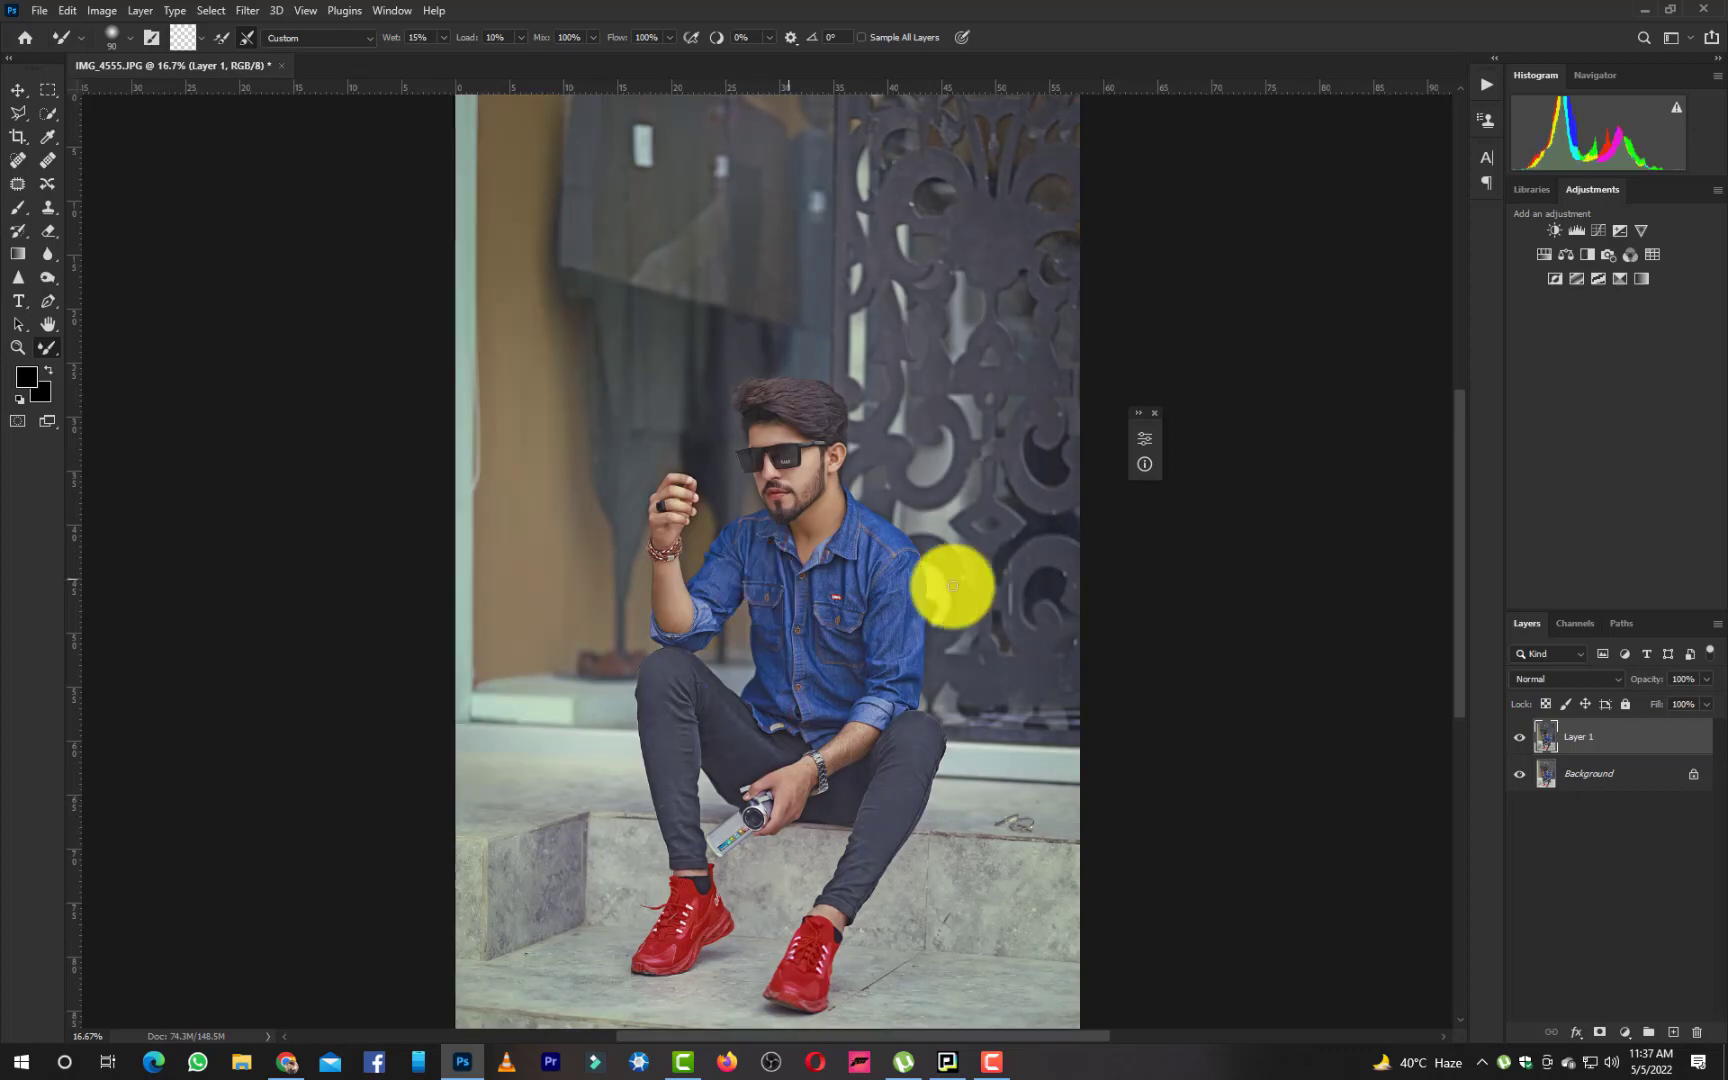
# Inspect the face and upper body up close, comparing the portrait with Layer 1 hidden and shown
pyautogui.hotkey('ctrl', '+')
pyautogui.hotkey('ctrl', '+')
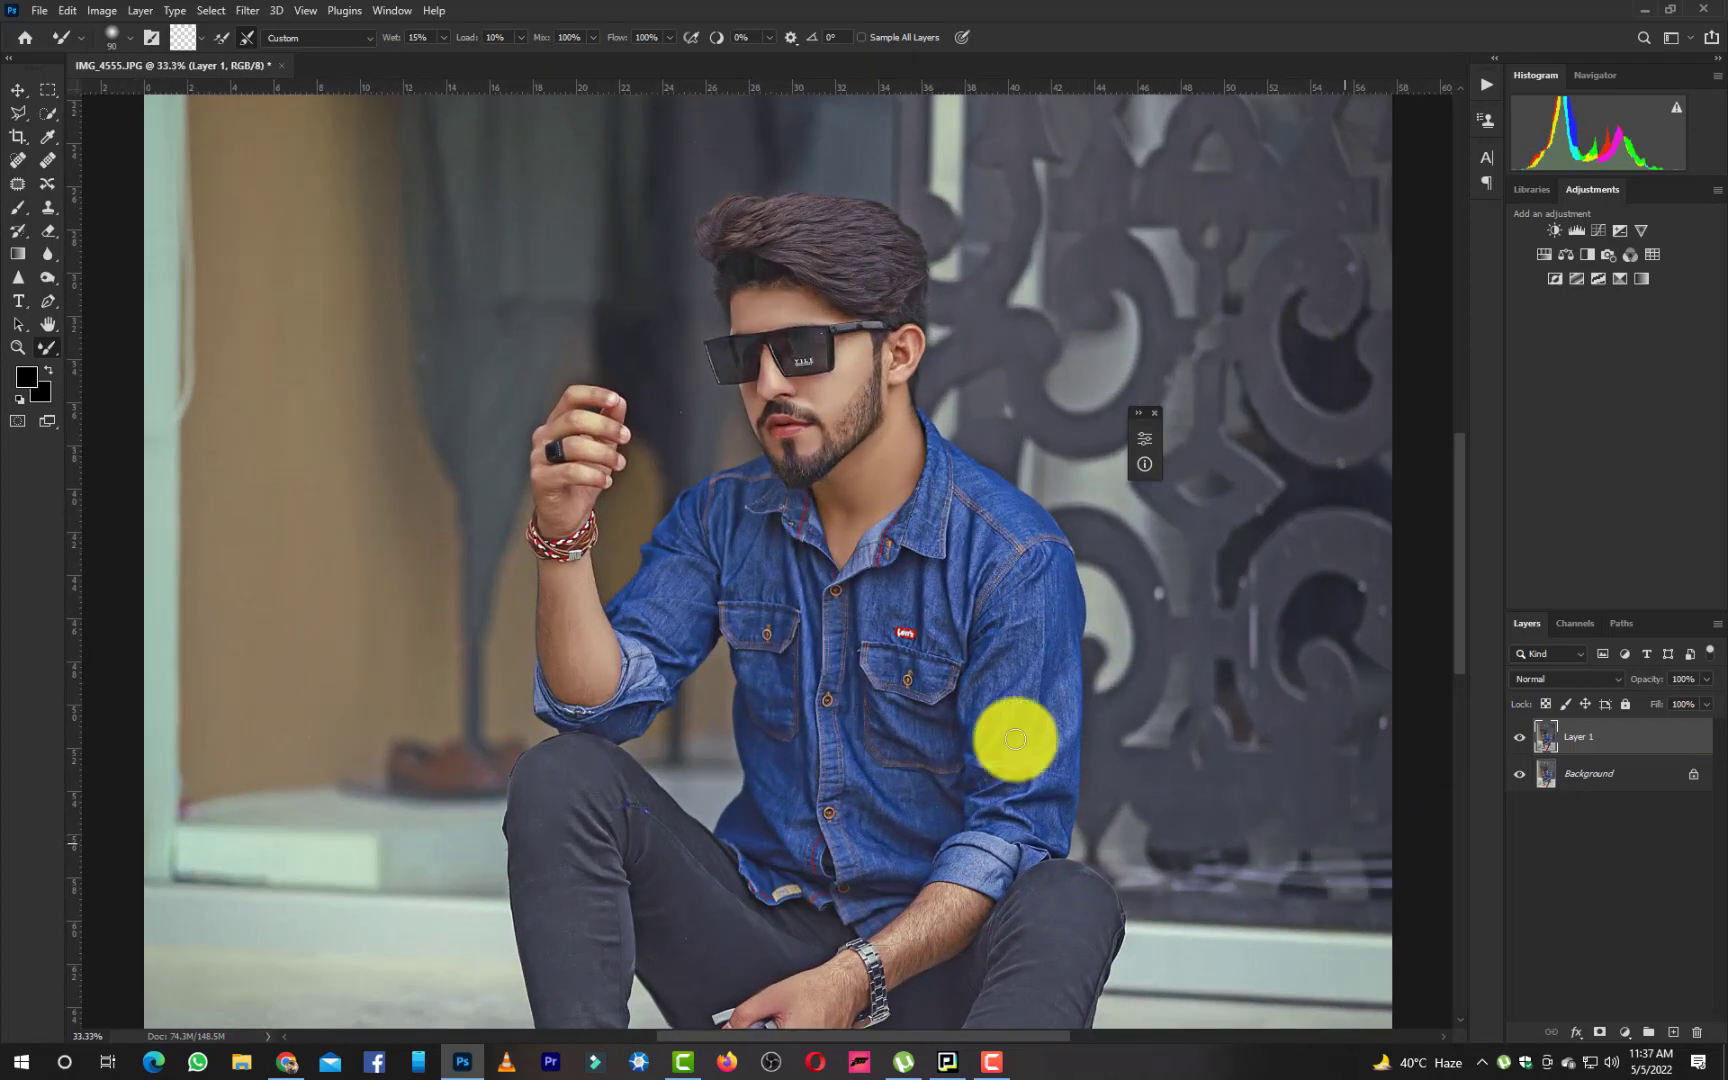
pyautogui.hotkey('ctrl', '+')
pyautogui.hotkey('ctrl', '+')
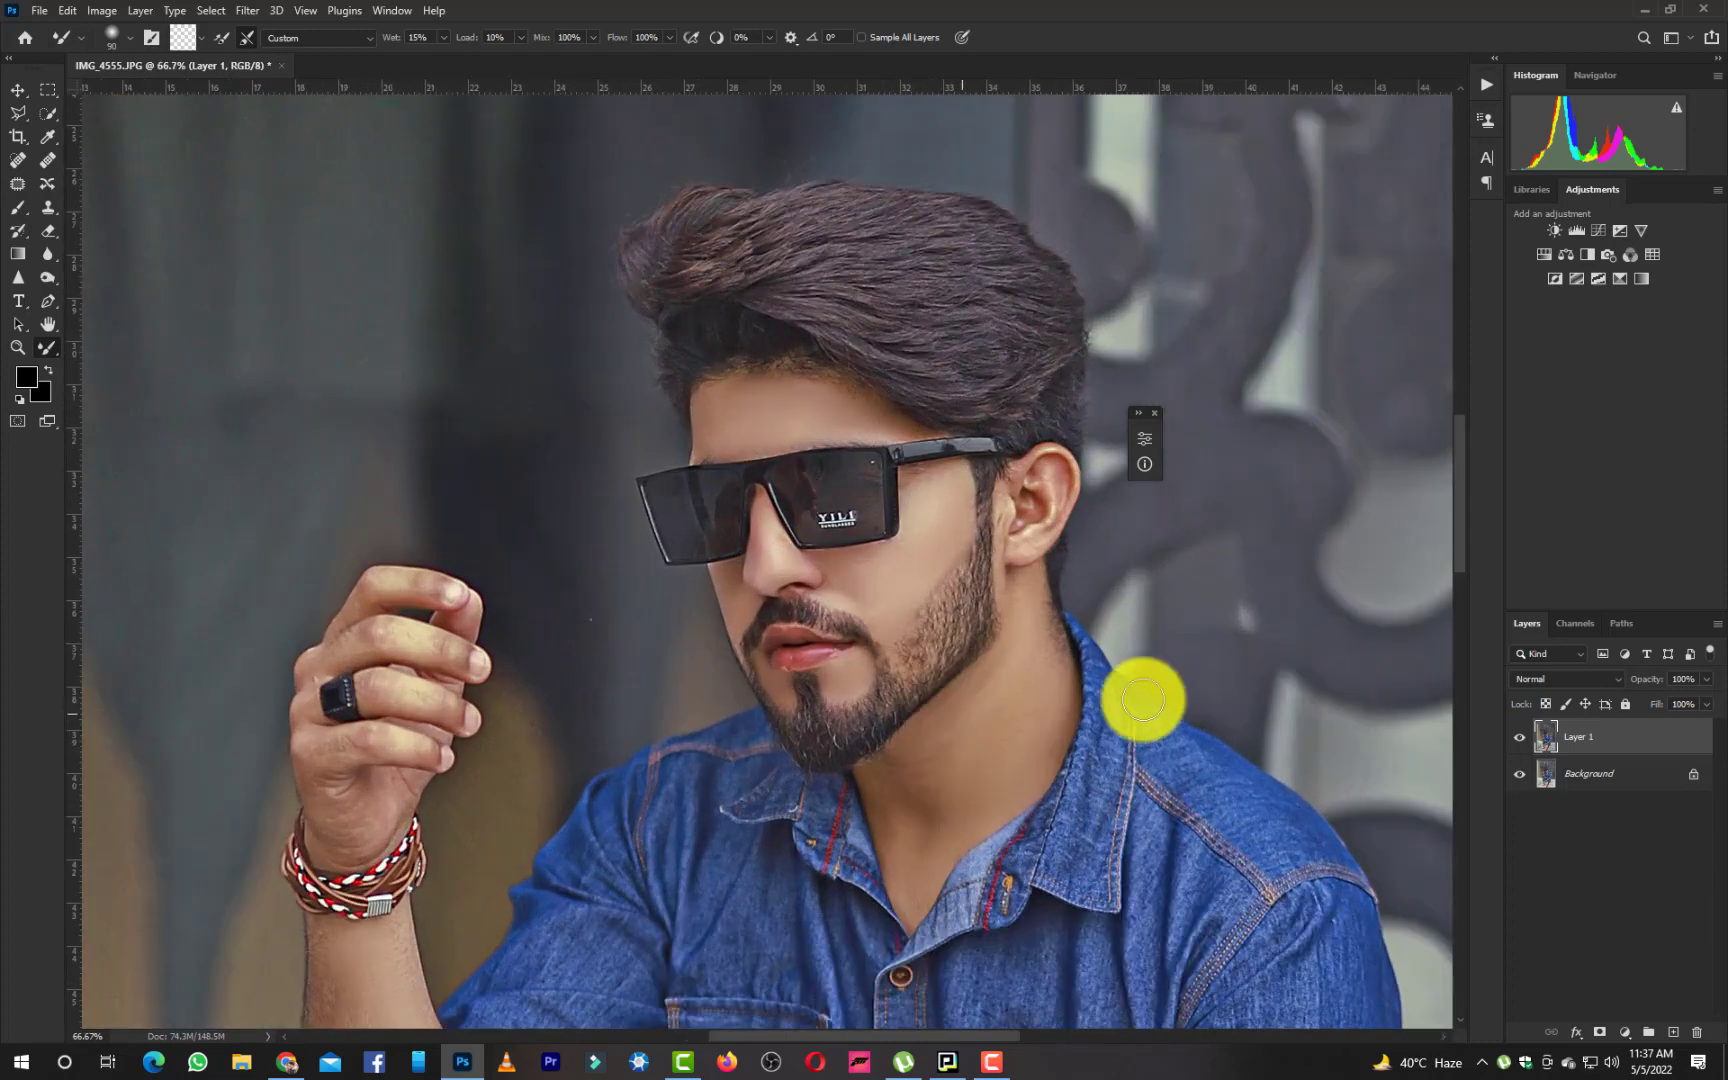
pyautogui.click(1522, 740)
pyautogui.click(1525, 743)
pyautogui.click(1525, 743)
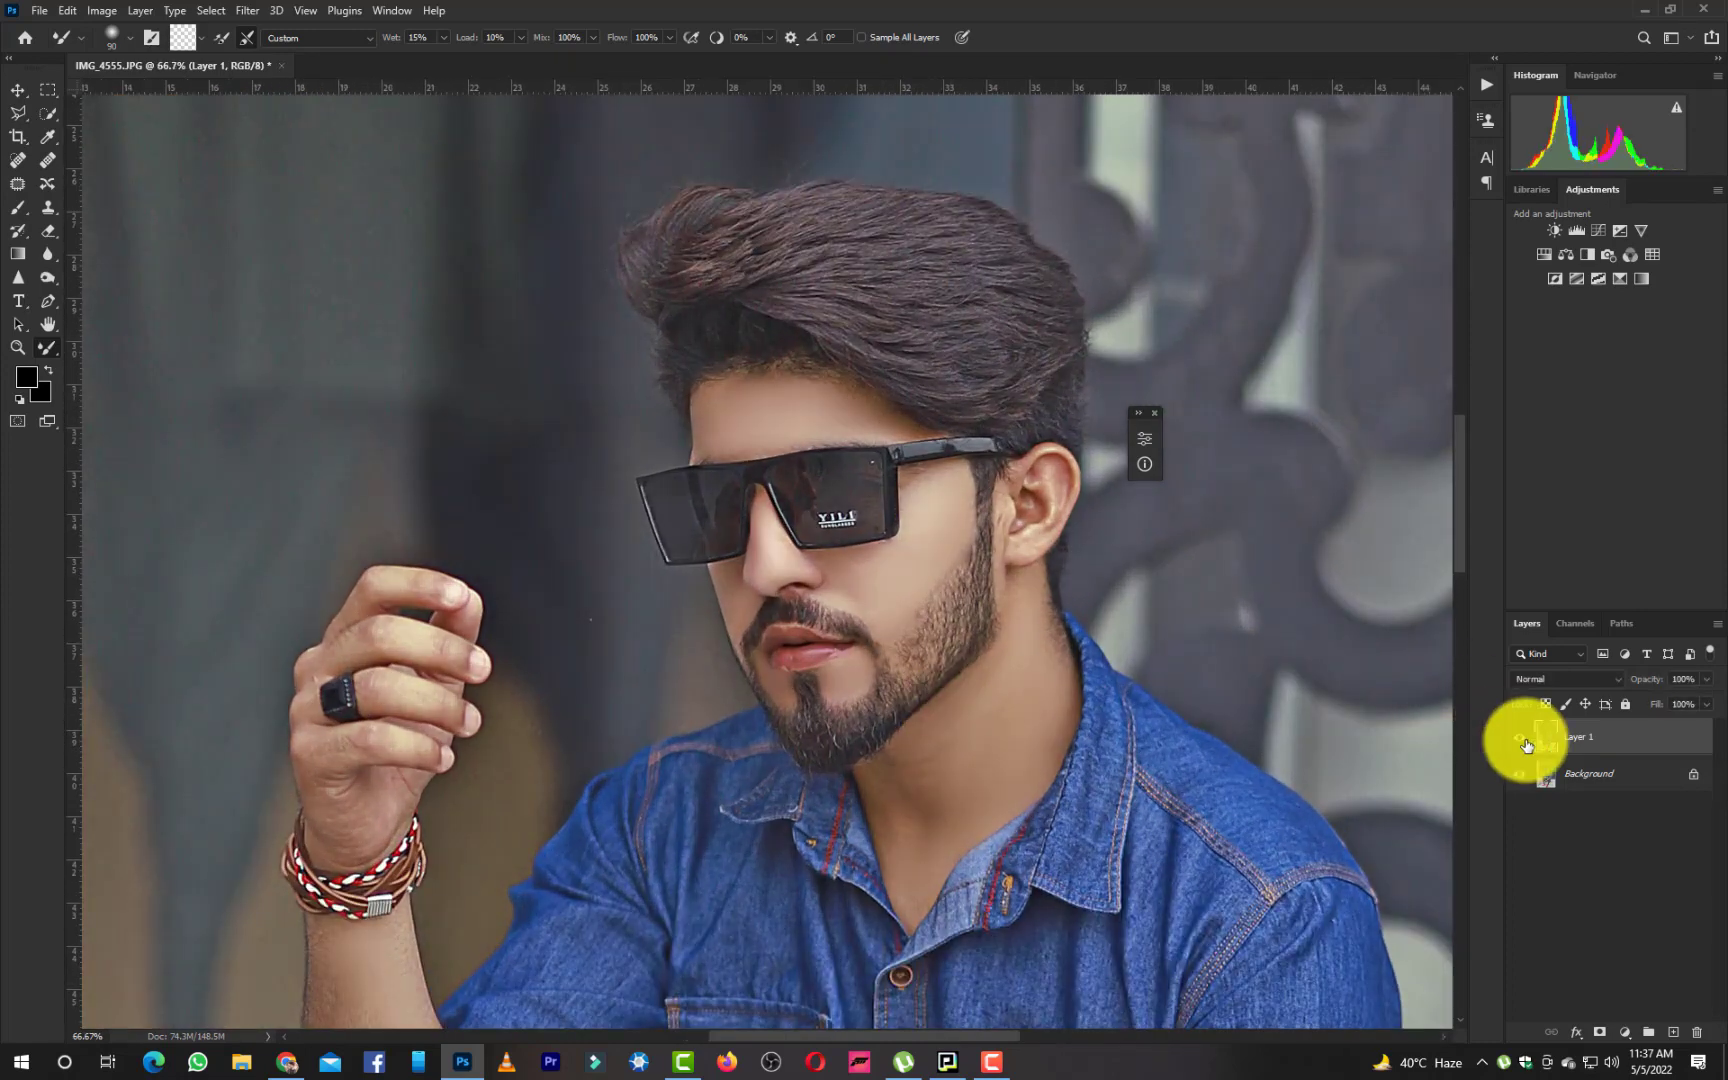
pyautogui.click(1524, 744)
pyautogui.hotkey('ctrl', 'e')
pyautogui.hotkey('ctrl', 'z')
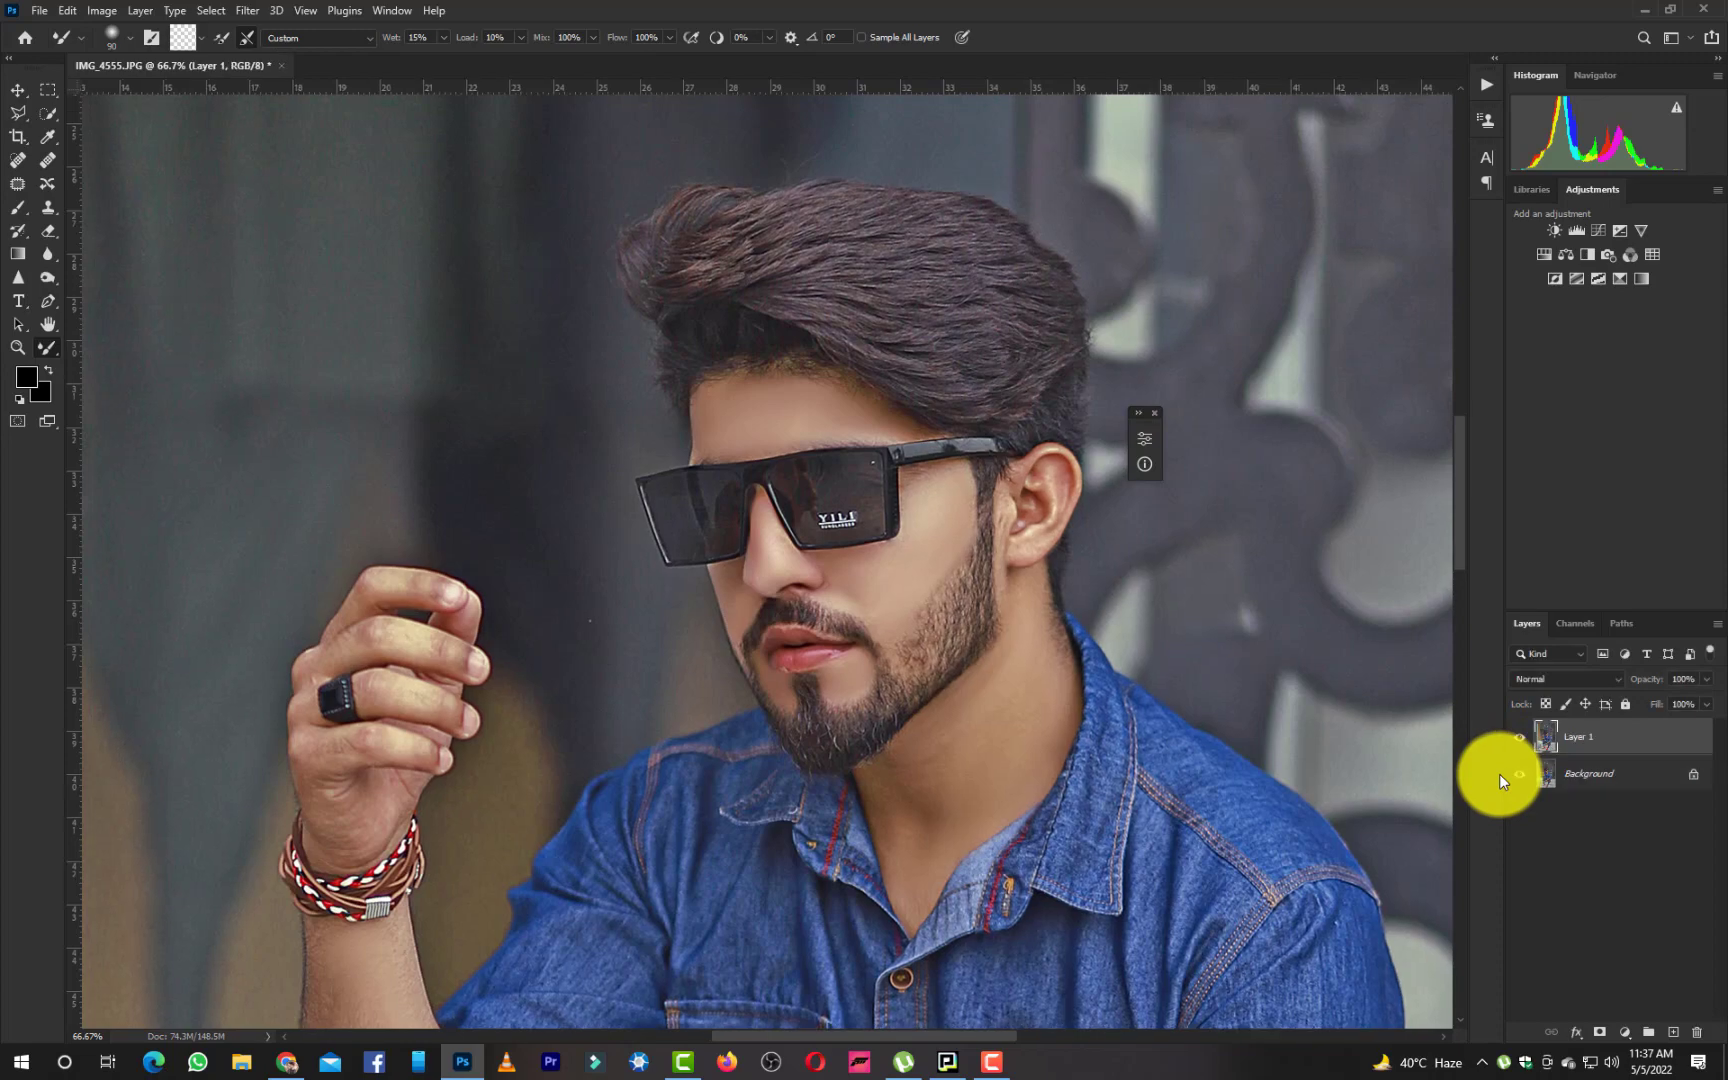
# Outline the beard along the cheek, jaw and sideburn with a Polygonal Lasso selection
pyautogui.hotkey('ctrl', '+')
pyautogui.click(18, 113)
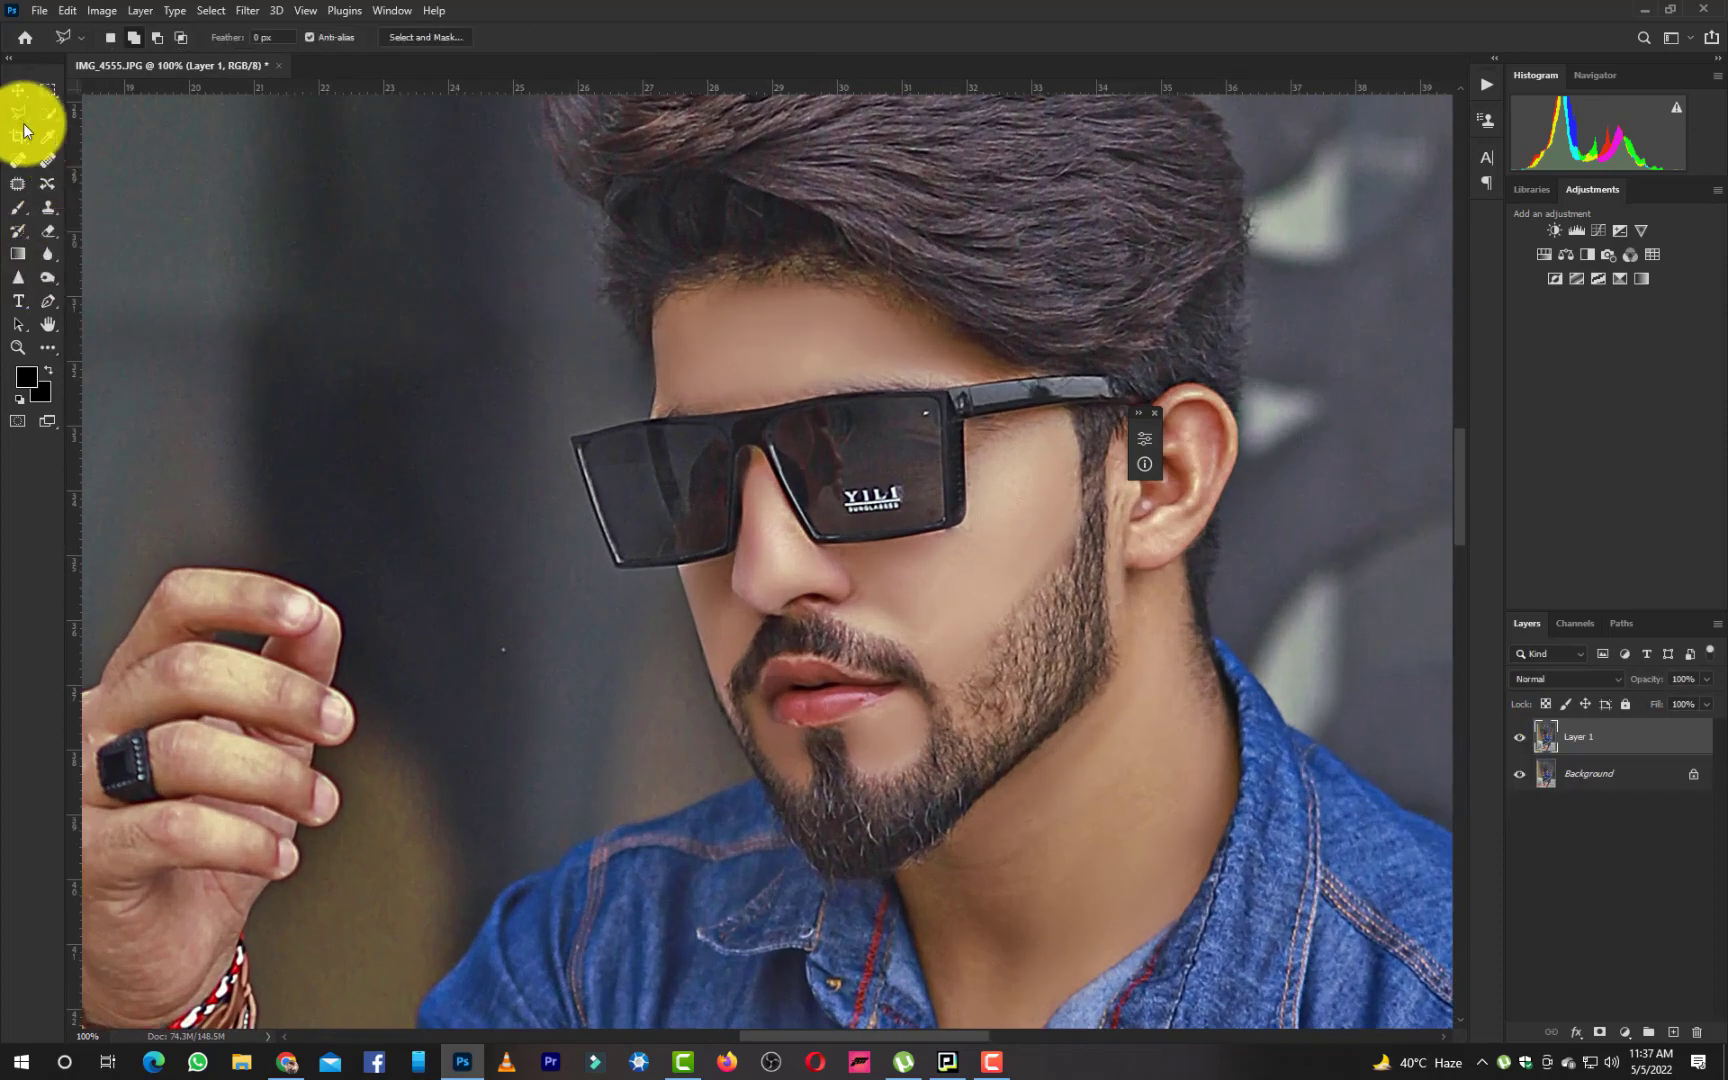
pyautogui.click(1082, 463)
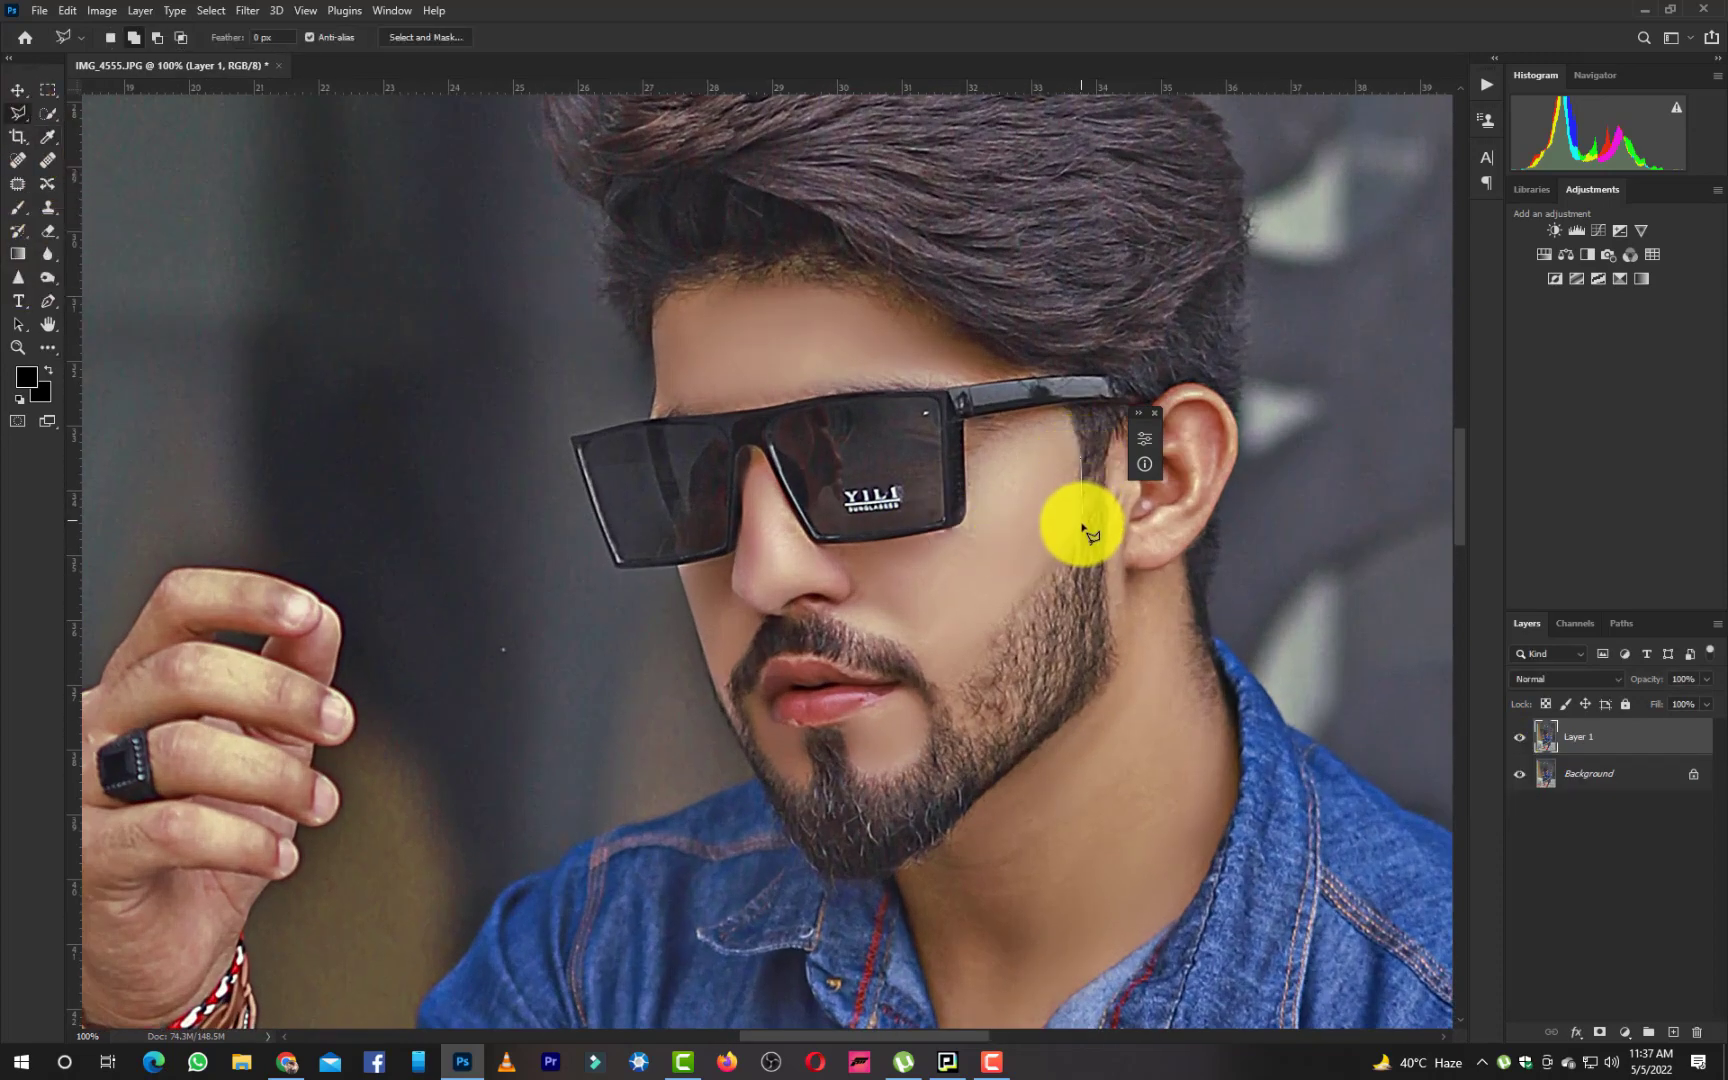
pyautogui.click(1082, 525)
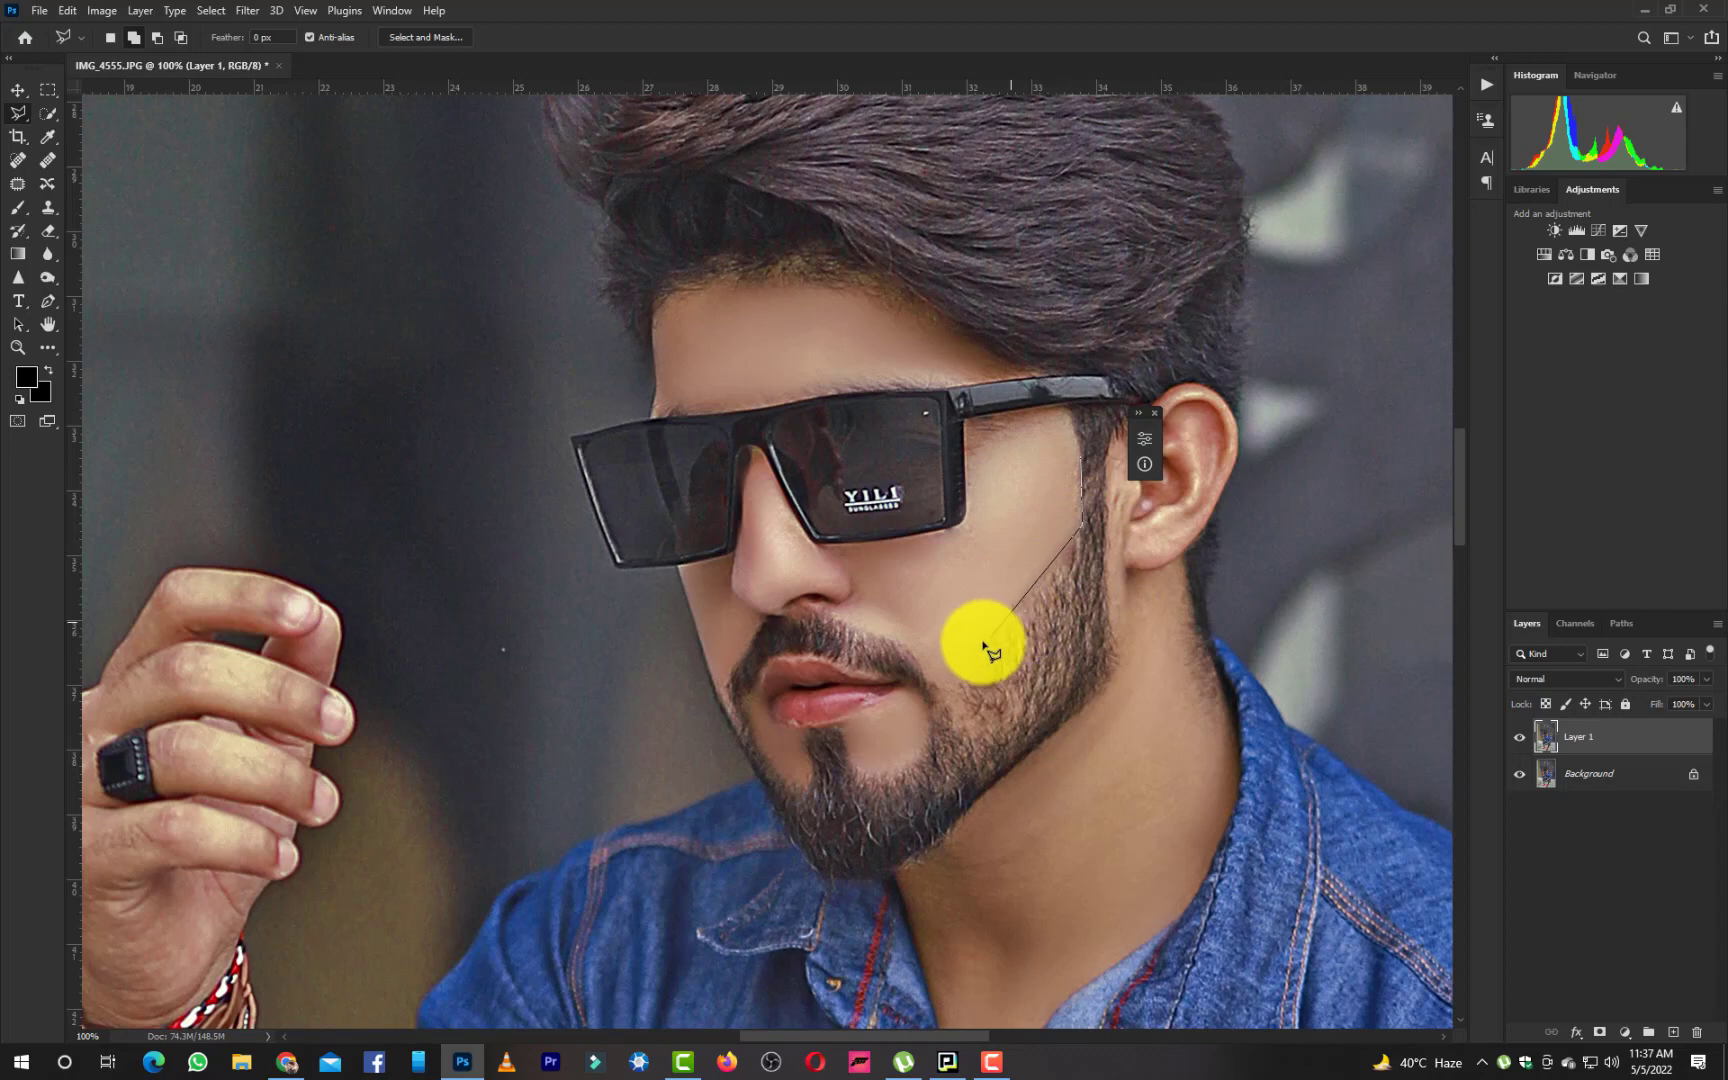
pyautogui.click(935, 703)
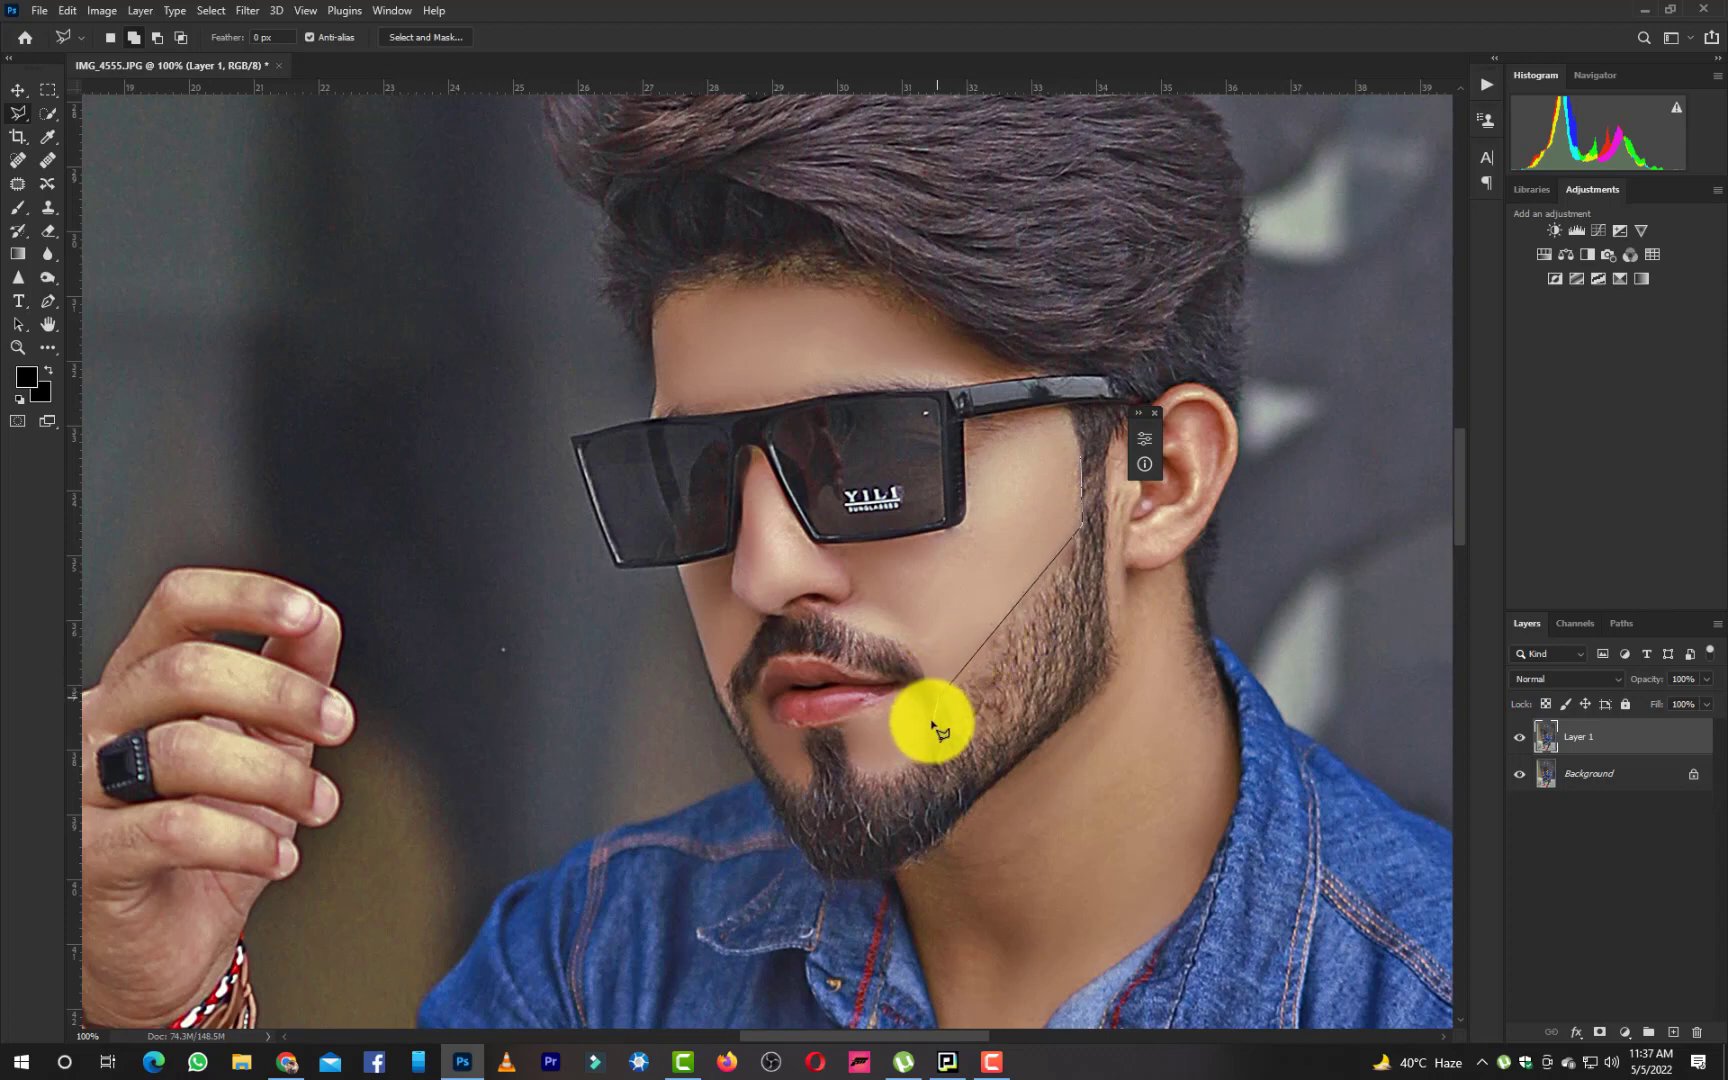
pyautogui.click(962, 816)
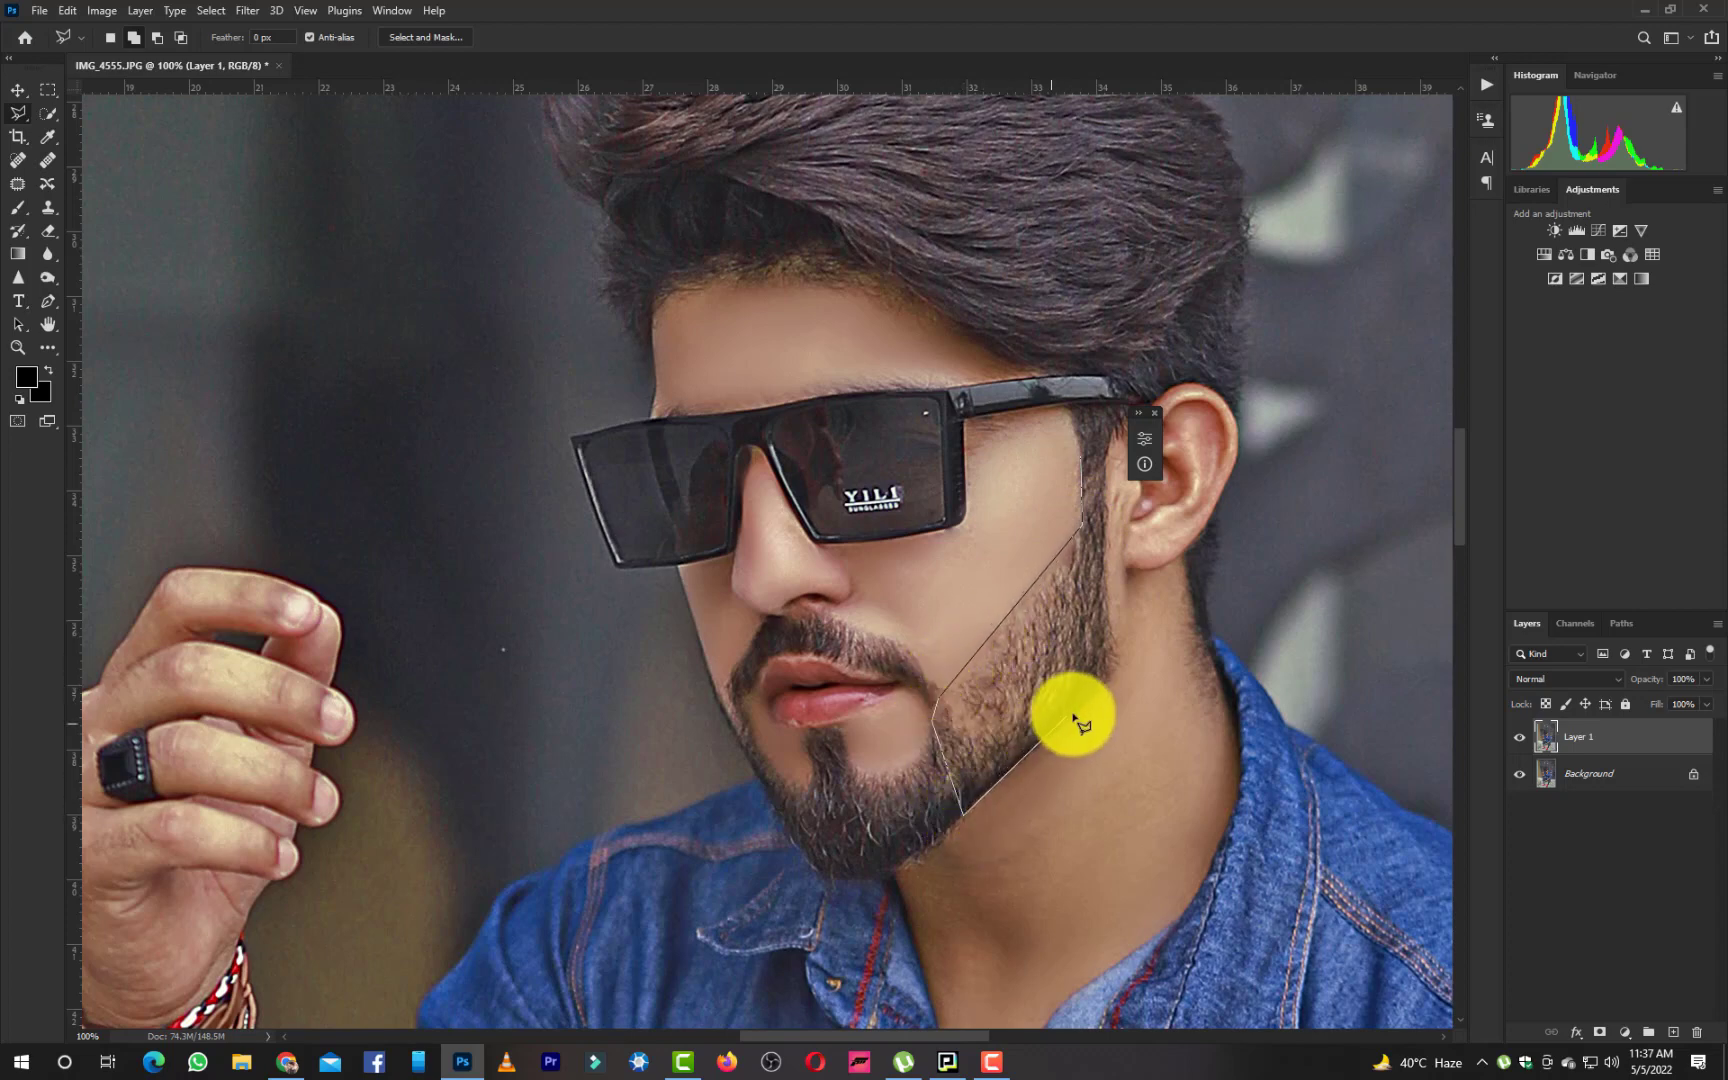
pyautogui.click(1119, 682)
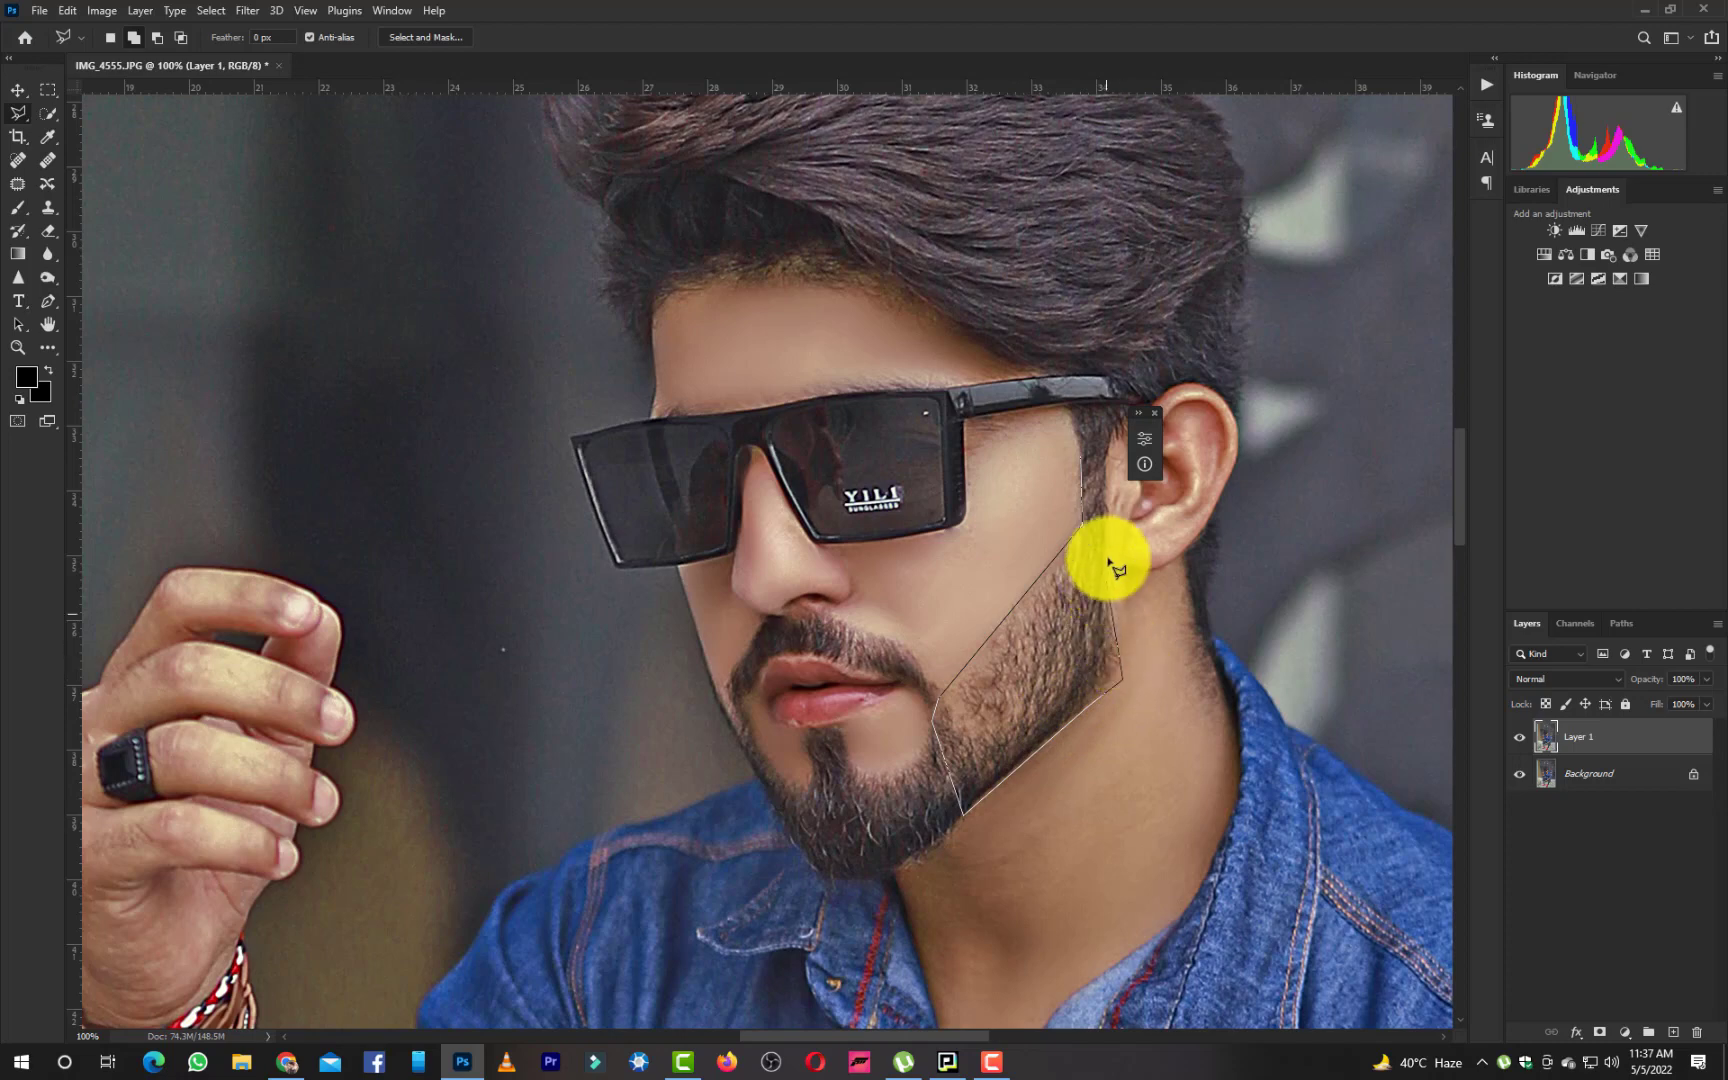
pyautogui.click(1087, 458)
# Darken the selected beard with the Burn tool at Midtones, 38% exposure, and compare with Layer 1 hidden and shown
pyautogui.moveTo(42, 274); pyautogui.dragTo(92, 294)
pyautogui.moveTo(1024, 688)
pyautogui.mouseDown()
pyautogui.moveTo(995, 654)
pyautogui.moveTo(1062, 577)
pyautogui.moveTo(973, 705)
pyautogui.moveTo(977, 681)
pyautogui.moveTo(1016, 716)
pyautogui.moveTo(1007, 733)
pyautogui.moveTo(1073, 560)
pyautogui.moveTo(967, 673)
pyautogui.moveTo(1046, 702)
pyautogui.moveTo(1057, 682)
pyautogui.moveTo(1096, 491)
pyautogui.moveTo(1076, 583)
pyautogui.moveTo(1066, 573)
pyautogui.moveTo(916, 751)
pyautogui.mouseUp()
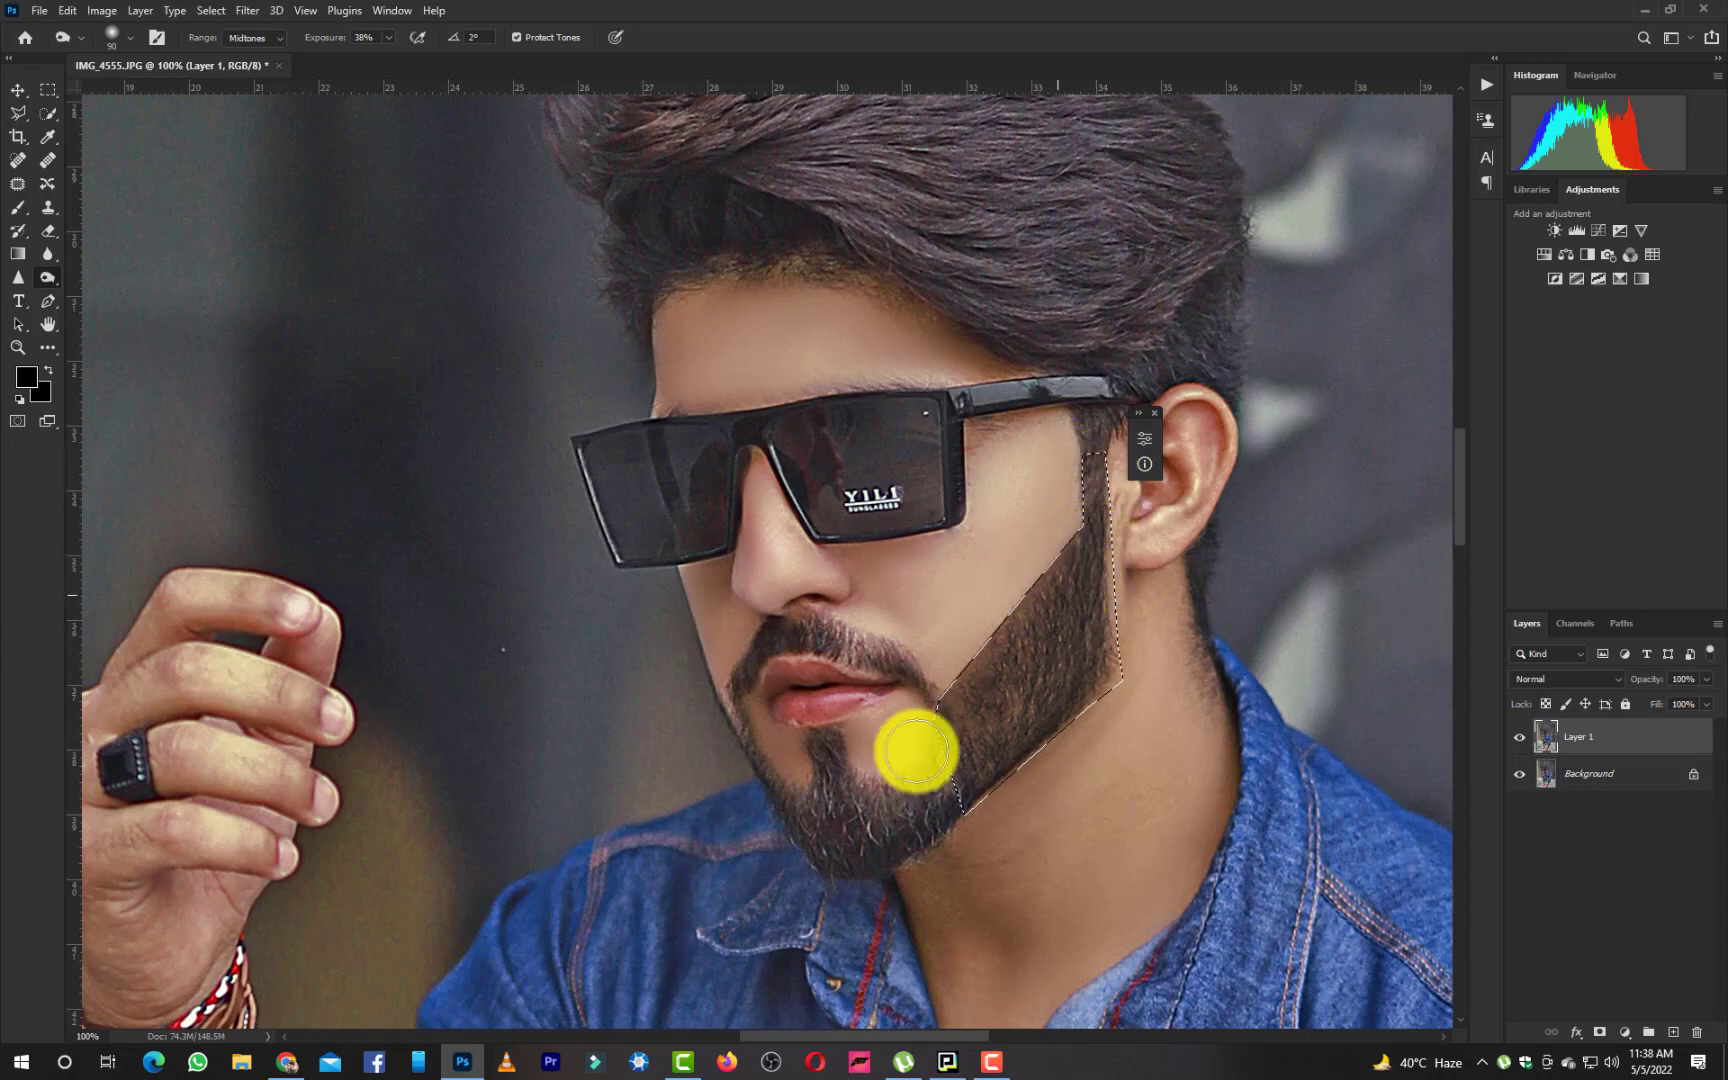
pyautogui.click(1519, 740)
pyautogui.click(1519, 738)
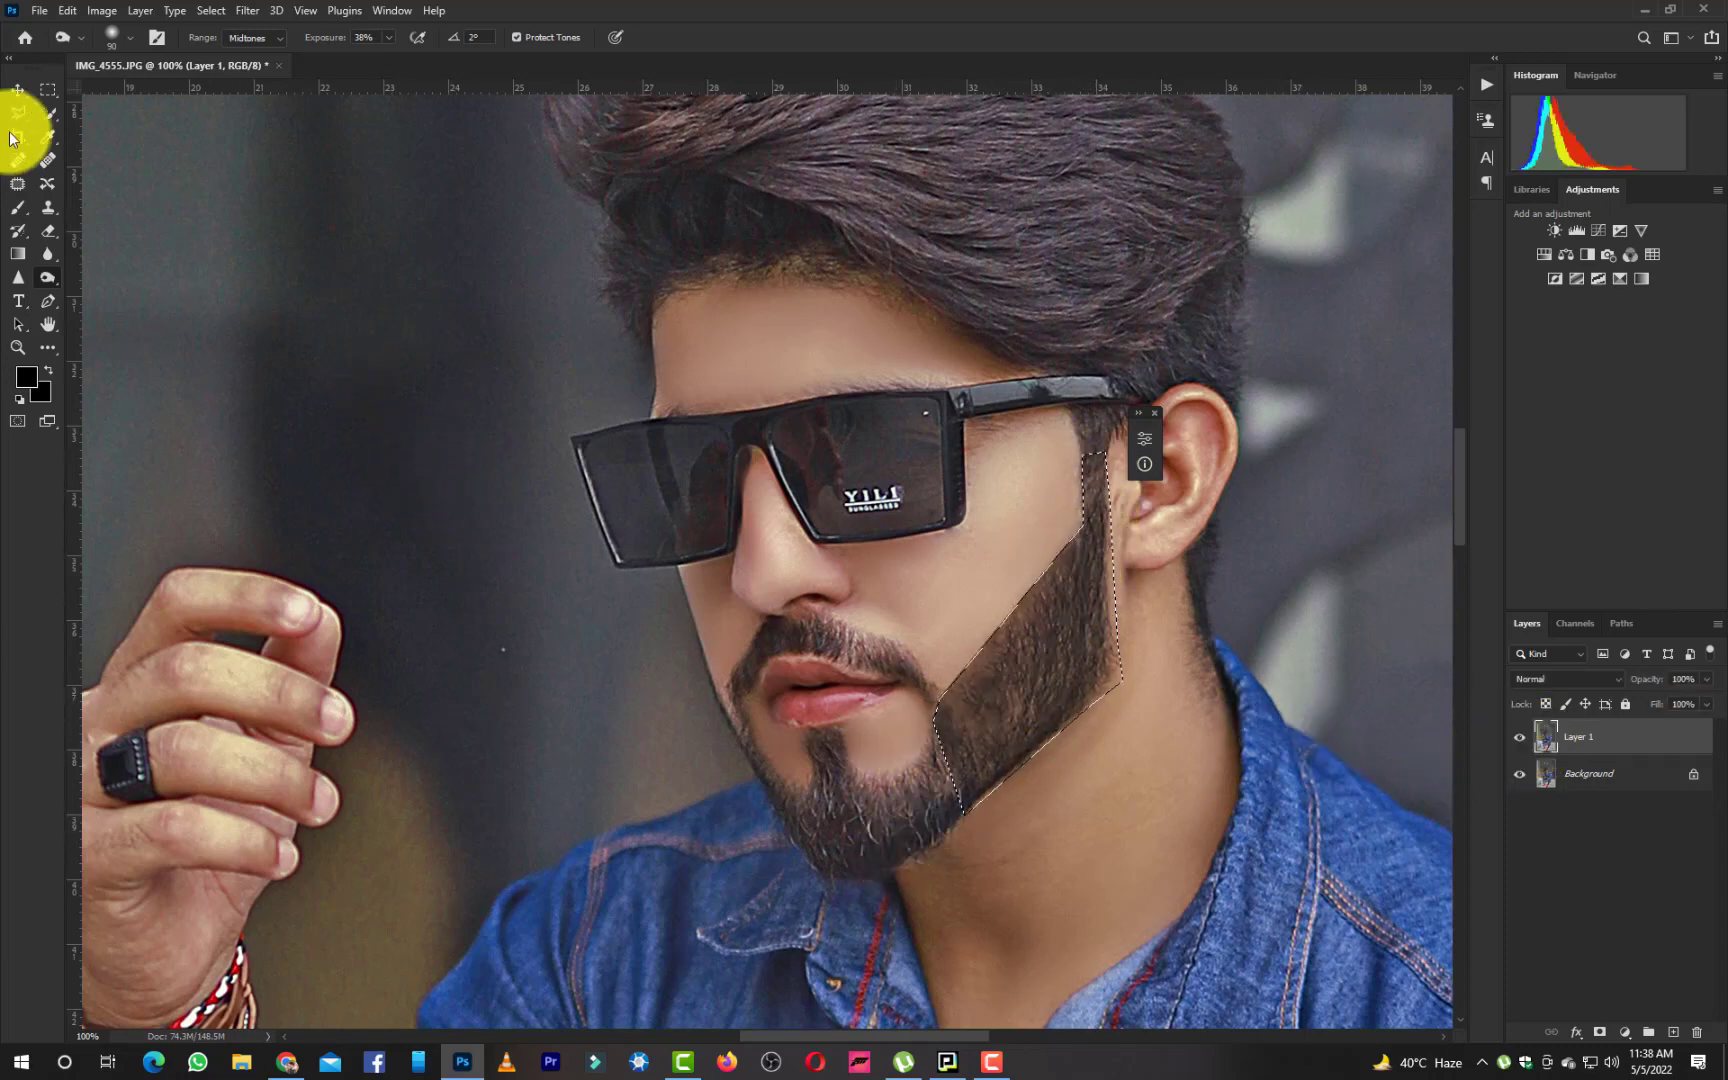
# Deselect the beard area and lower Layer 1's Fill to 46%
pyautogui.click(50, 115)
pyautogui.rightClick(1000, 745)
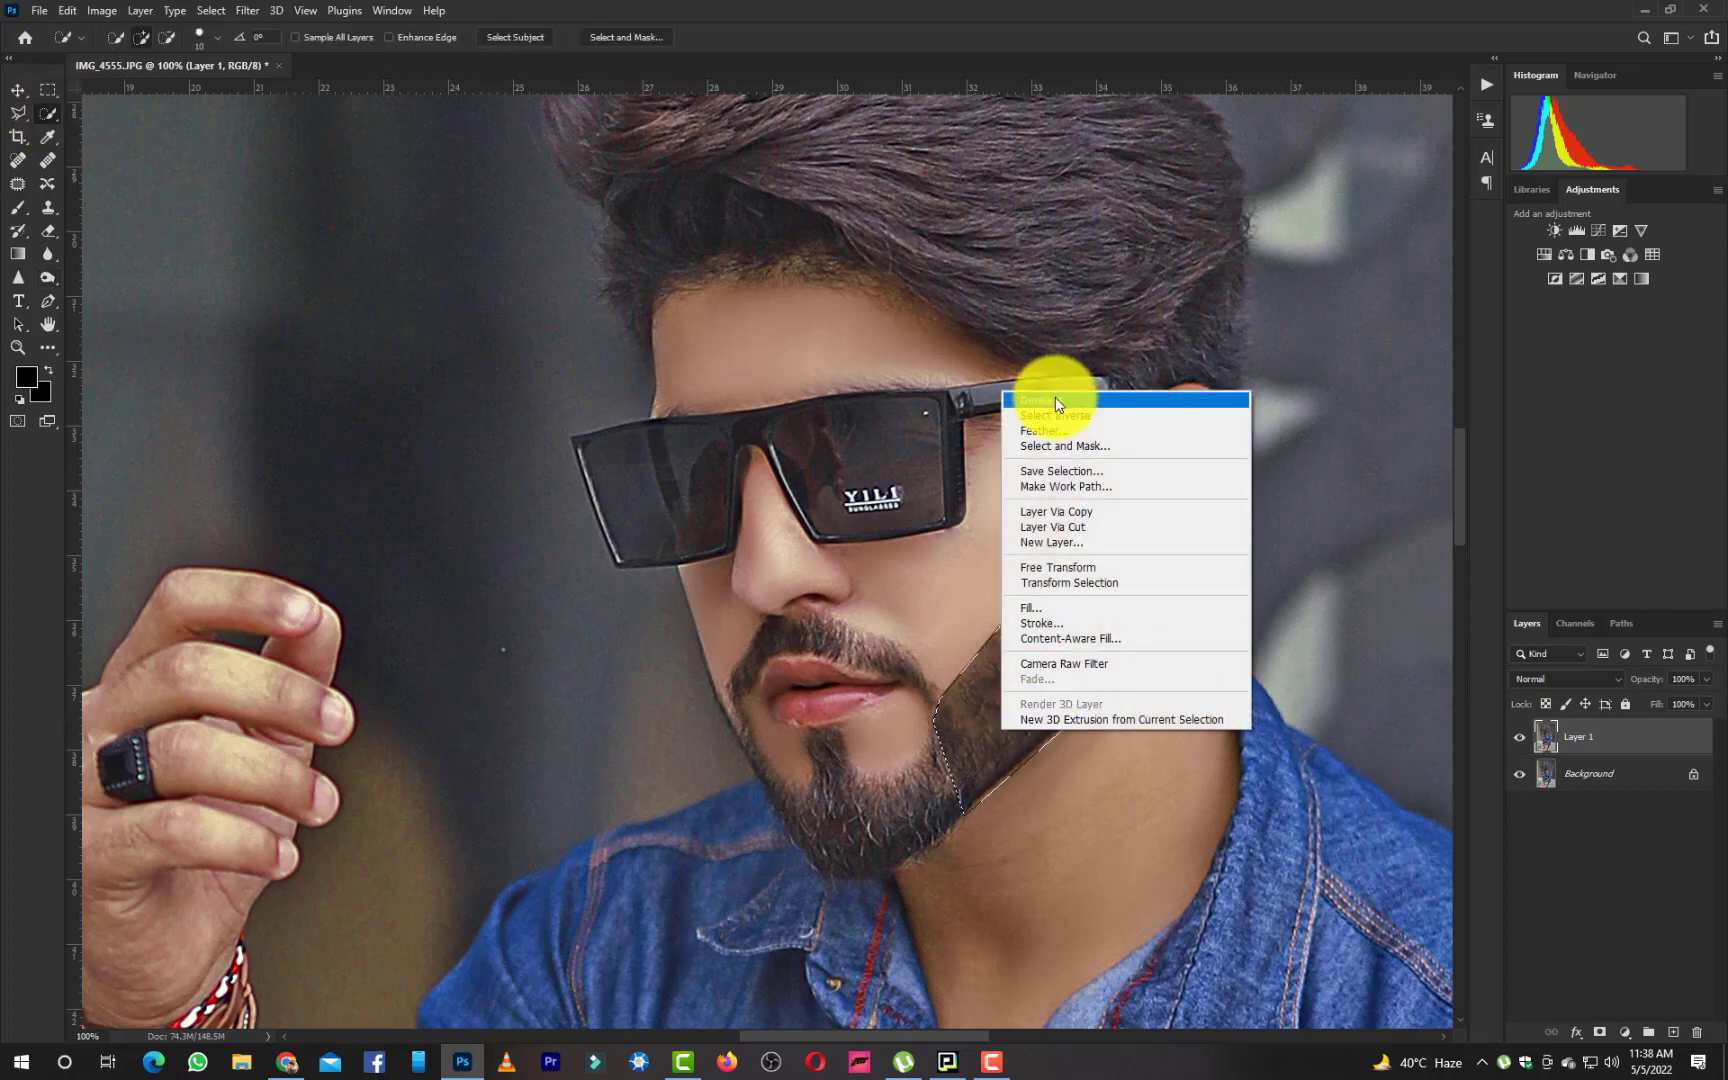
pyautogui.click(1049, 388)
pyautogui.click(1708, 704)
pyautogui.moveTo(1706, 728); pyautogui.dragTo(1666, 736)
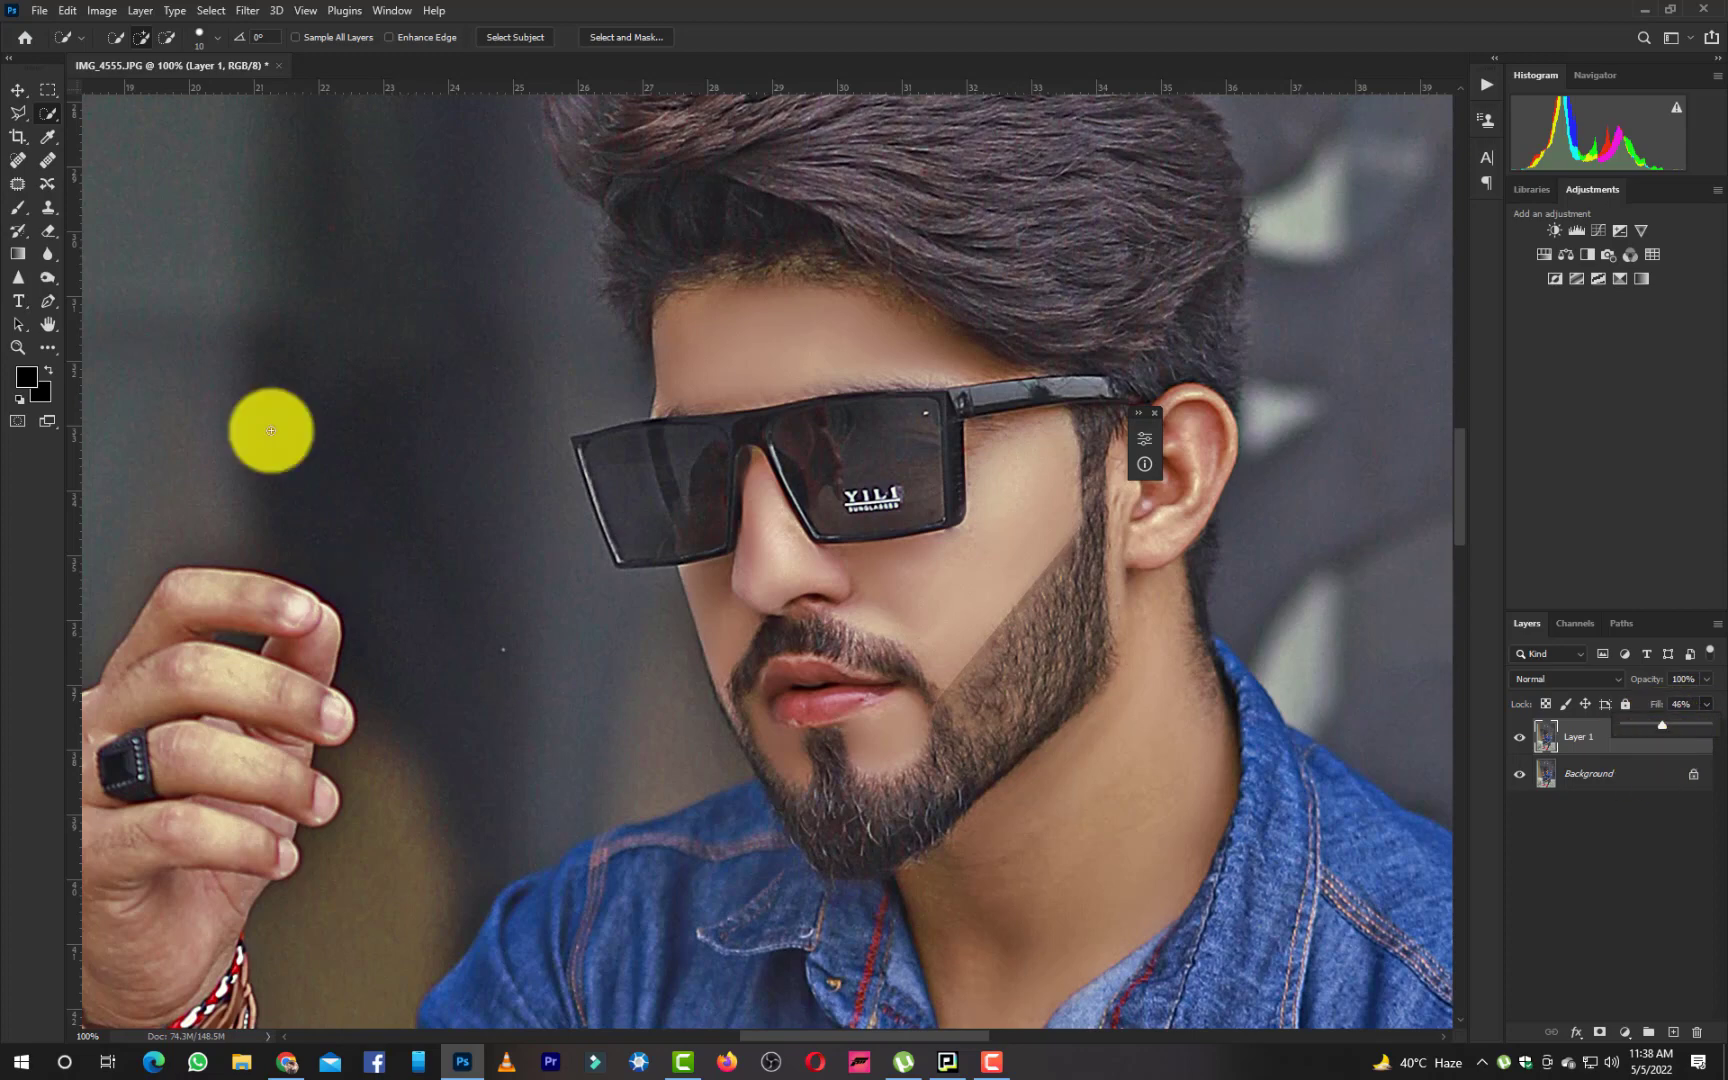
# Burn the beard edge between the mouth corner and chin with a smaller 25 px brush
pyautogui.click(39, 346)
pyautogui.click(54, 270)
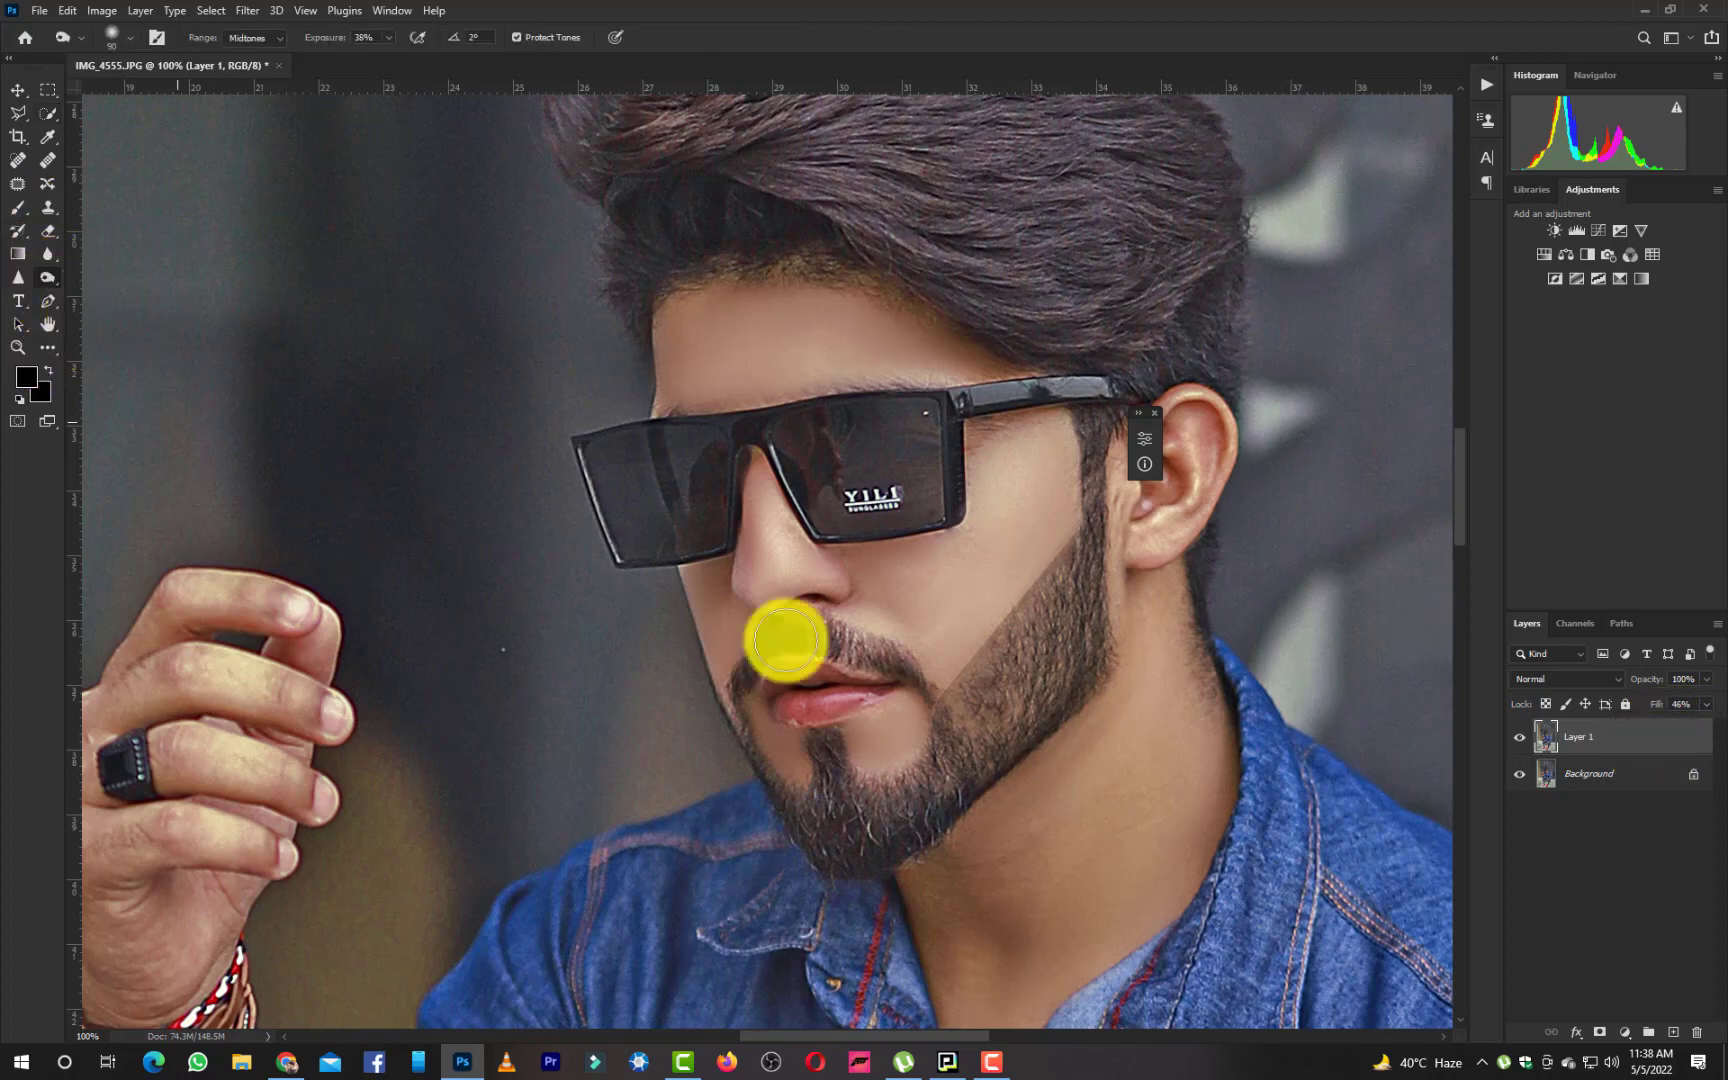
pyautogui.press('[')
pyautogui.press('[')
pyautogui.press('[')
pyautogui.press('[')
pyautogui.press('[')
pyautogui.press('[')
pyautogui.press('[')
pyautogui.press('[')
pyautogui.press('[')
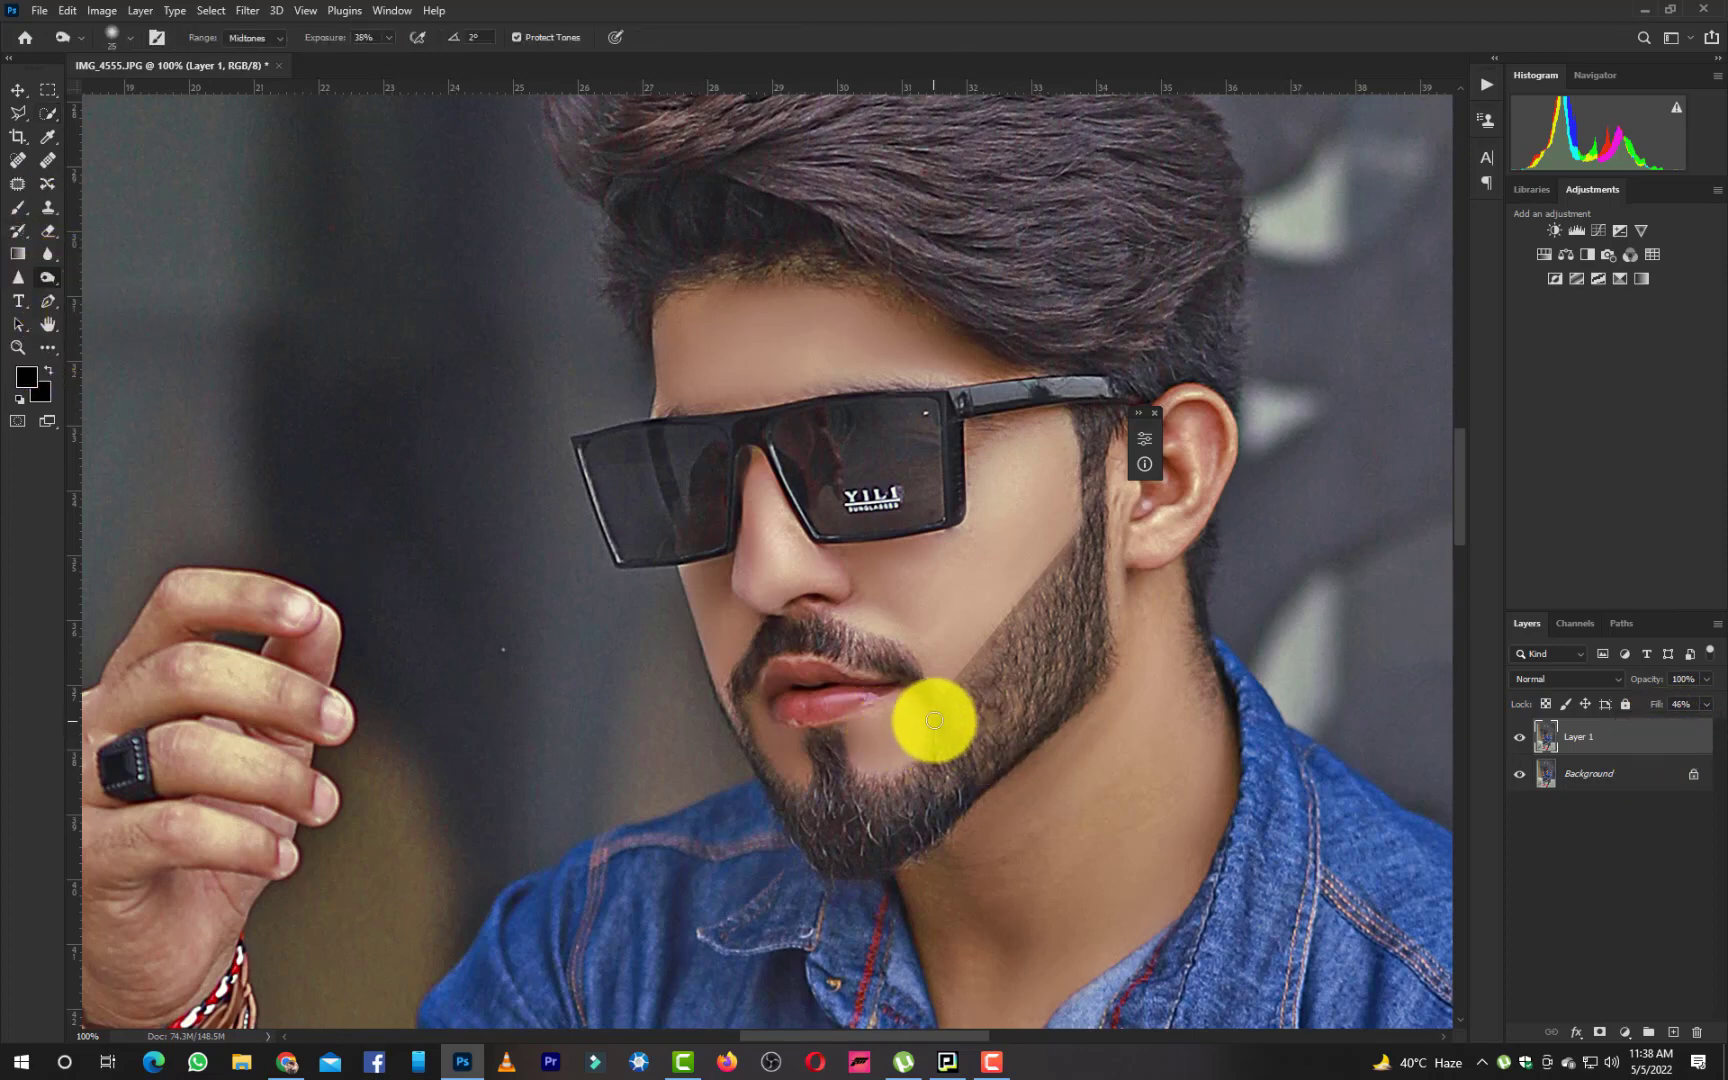
pyautogui.moveTo(883, 791)
pyautogui.mouseDown()
pyautogui.moveTo(962, 751)
pyautogui.moveTo(953, 788)
pyautogui.moveTo(884, 840)
pyautogui.moveTo(969, 688)
pyautogui.mouseUp()
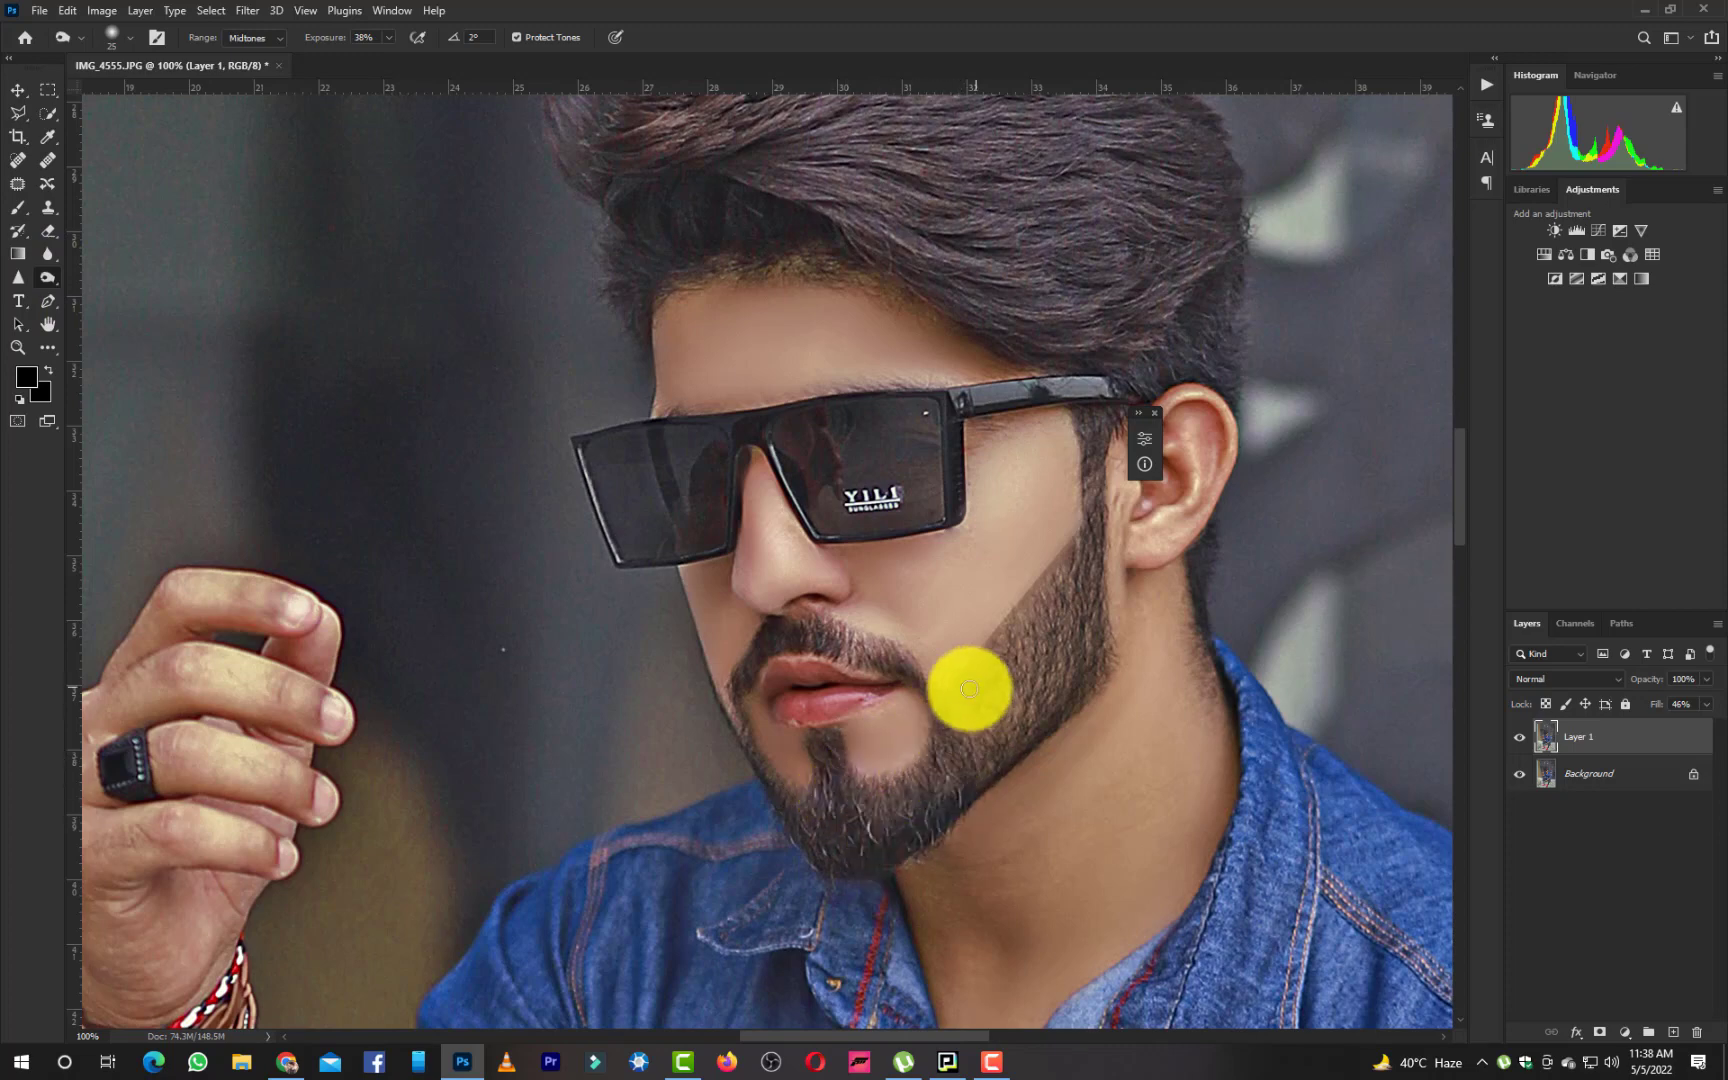
# Compare Layer 1 hidden and shown, burn the beard beside the mouth corner further, and readjust the layer's Fill
pyautogui.click(1519, 737)
pyautogui.click(1519, 737)
pyautogui.click(1519, 737)
pyautogui.click(1520, 740)
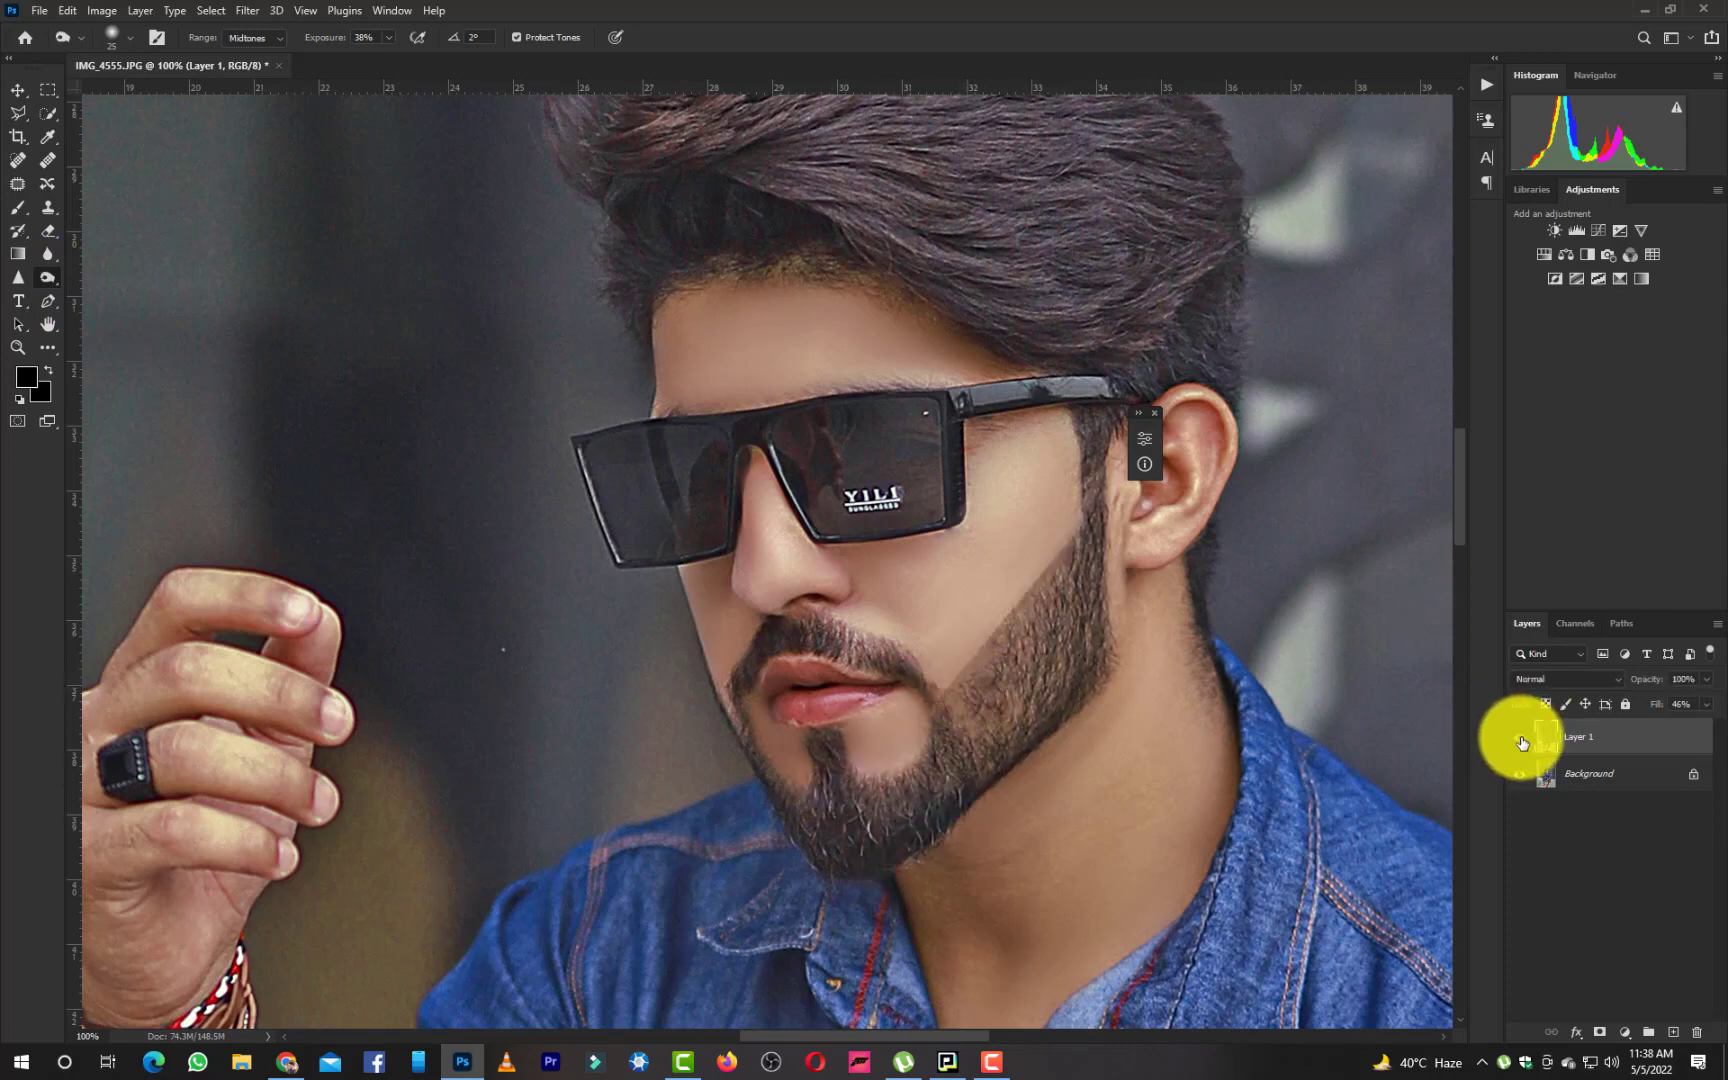
pyautogui.moveTo(889, 664)
pyautogui.mouseDown()
pyautogui.moveTo(945, 729)
pyautogui.moveTo(941, 705)
pyautogui.moveTo(991, 804)
pyautogui.mouseUp()
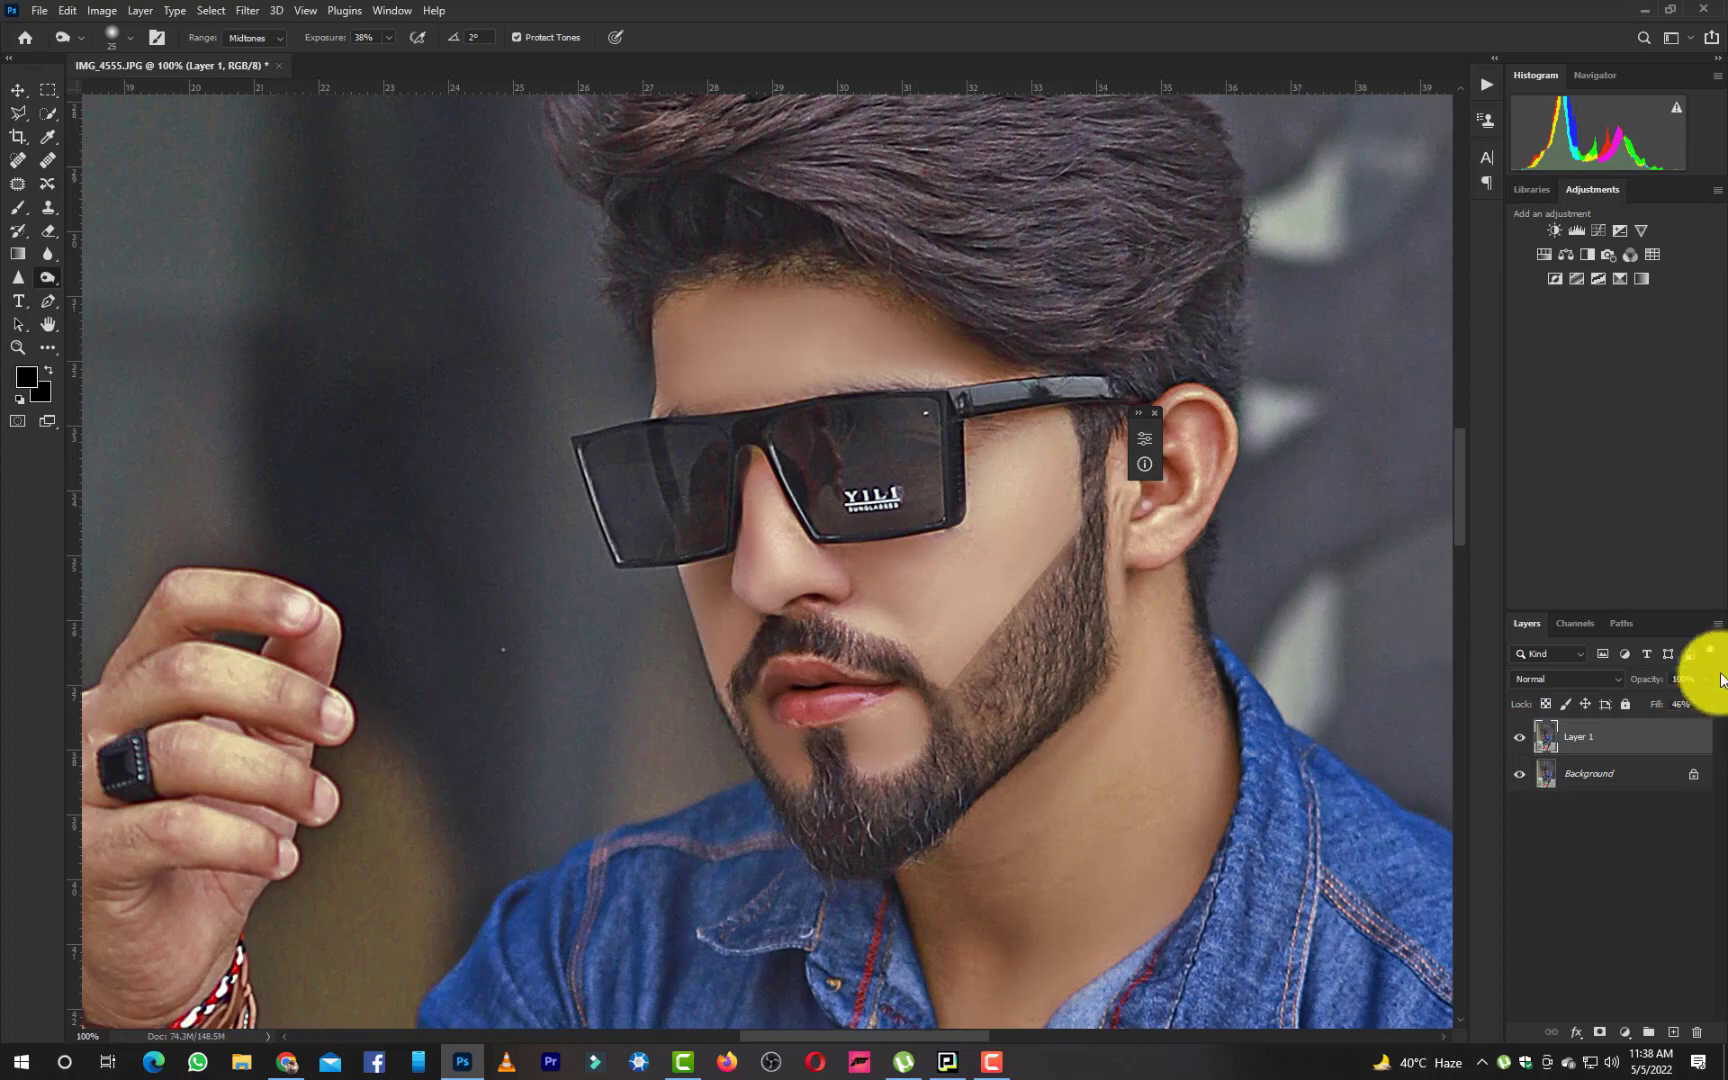
pyautogui.click(1707, 704)
pyautogui.moveTo(1681, 727); pyautogui.dragTo(1665, 728)
# Examine the retouched beard and face up close and within the full-length portrait
pyautogui.hotkey('ctrl', '0')
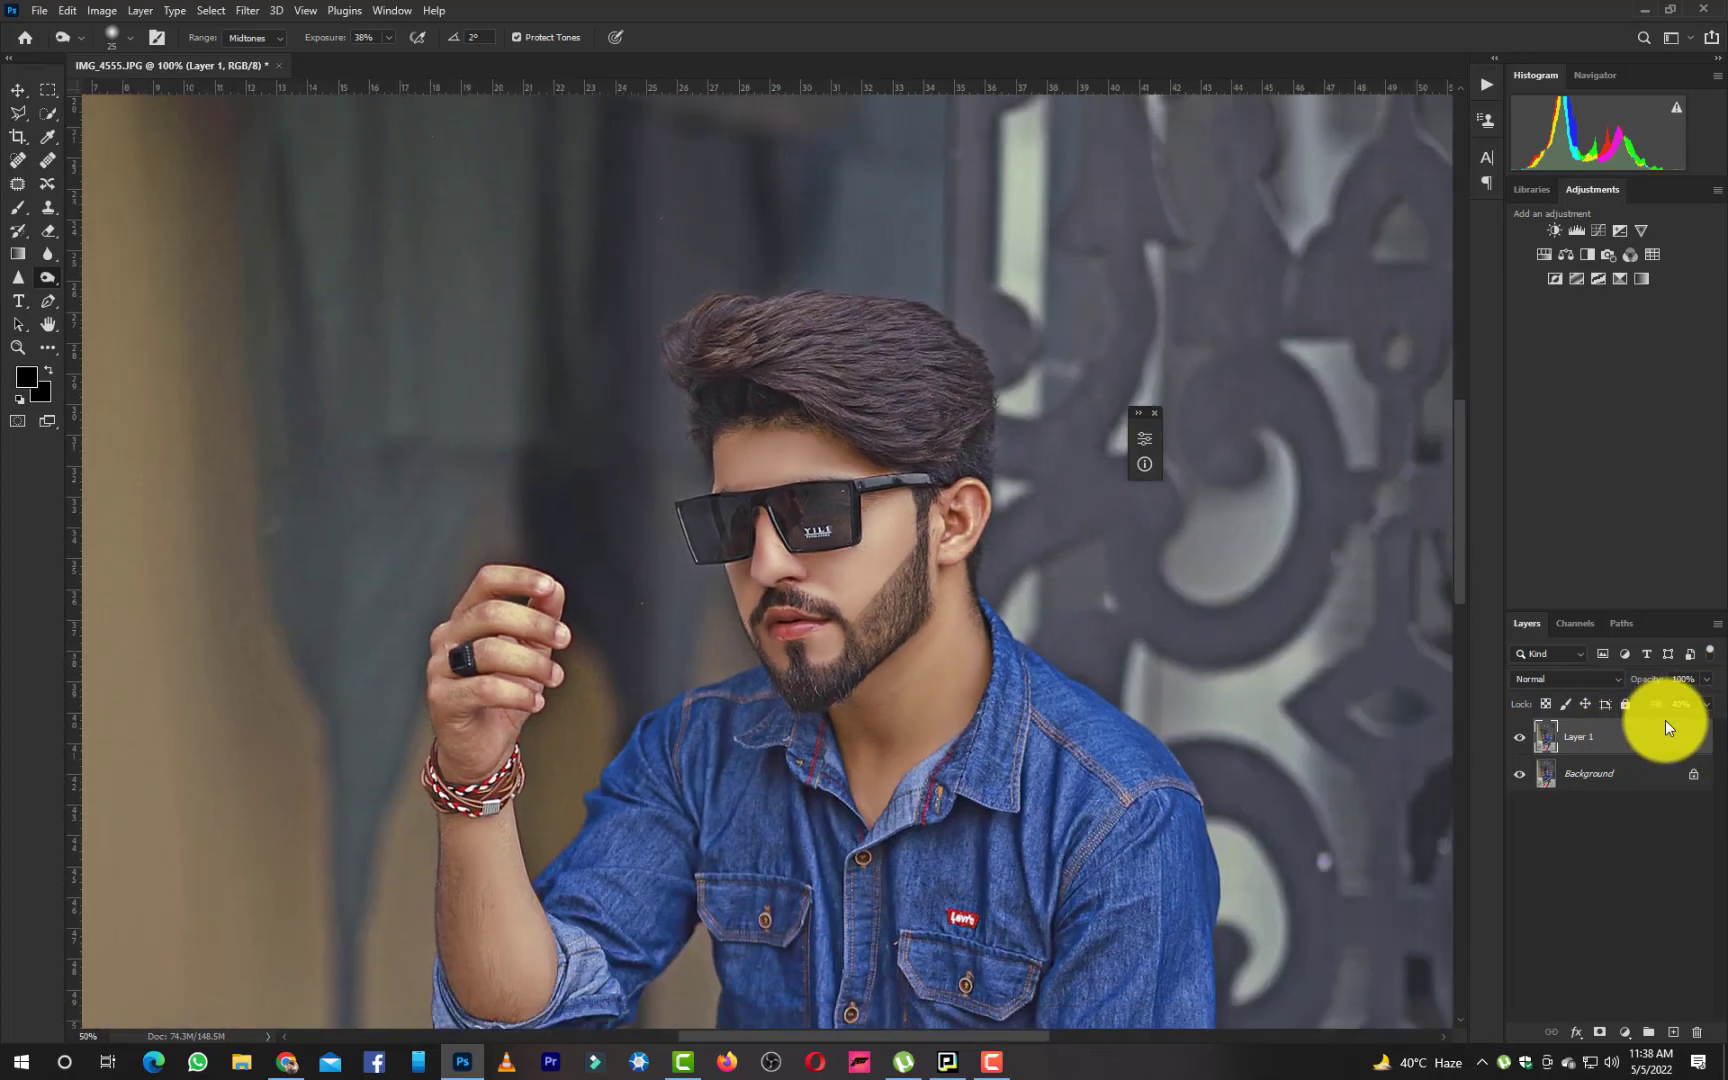
pyautogui.hotkey('ctrl', '-')
pyautogui.hotkey('ctrl', '+')
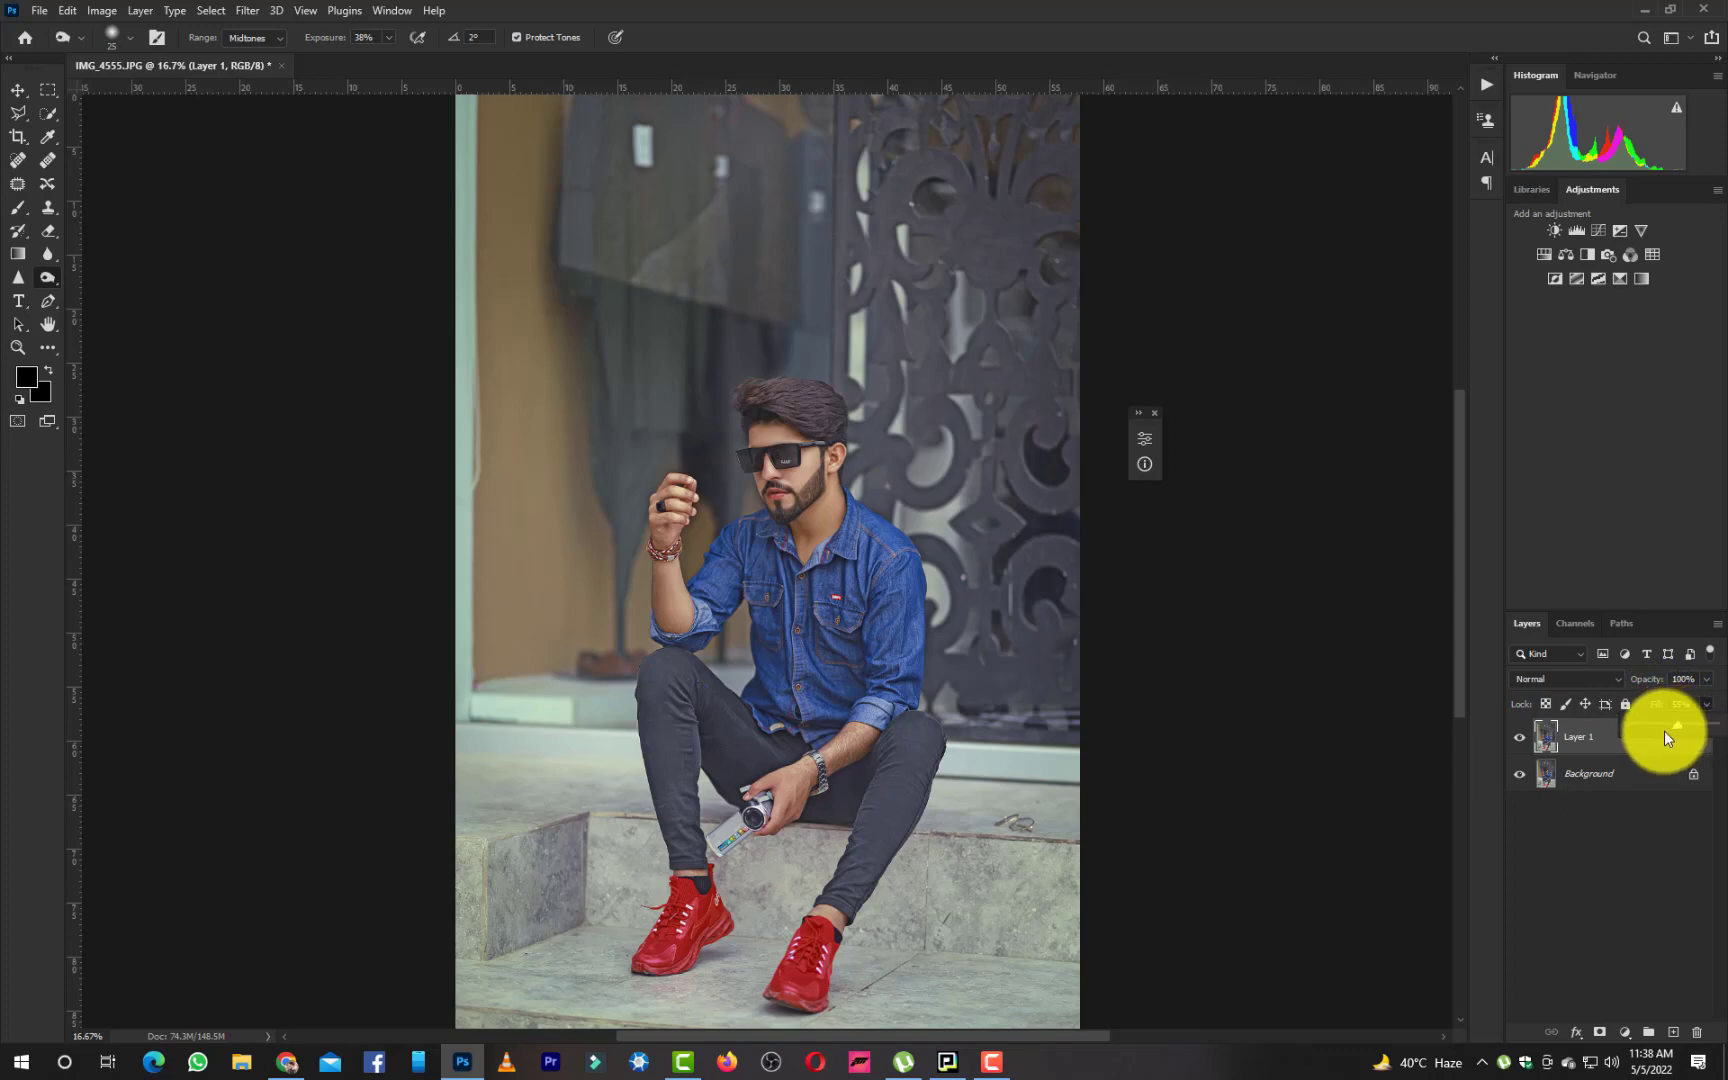
pyautogui.hotkey('ctrl', '+')
pyautogui.hotkey('ctrl', '+')
pyautogui.hotkey('ctrl', '+')
pyautogui.hotkey('ctrl', '+')
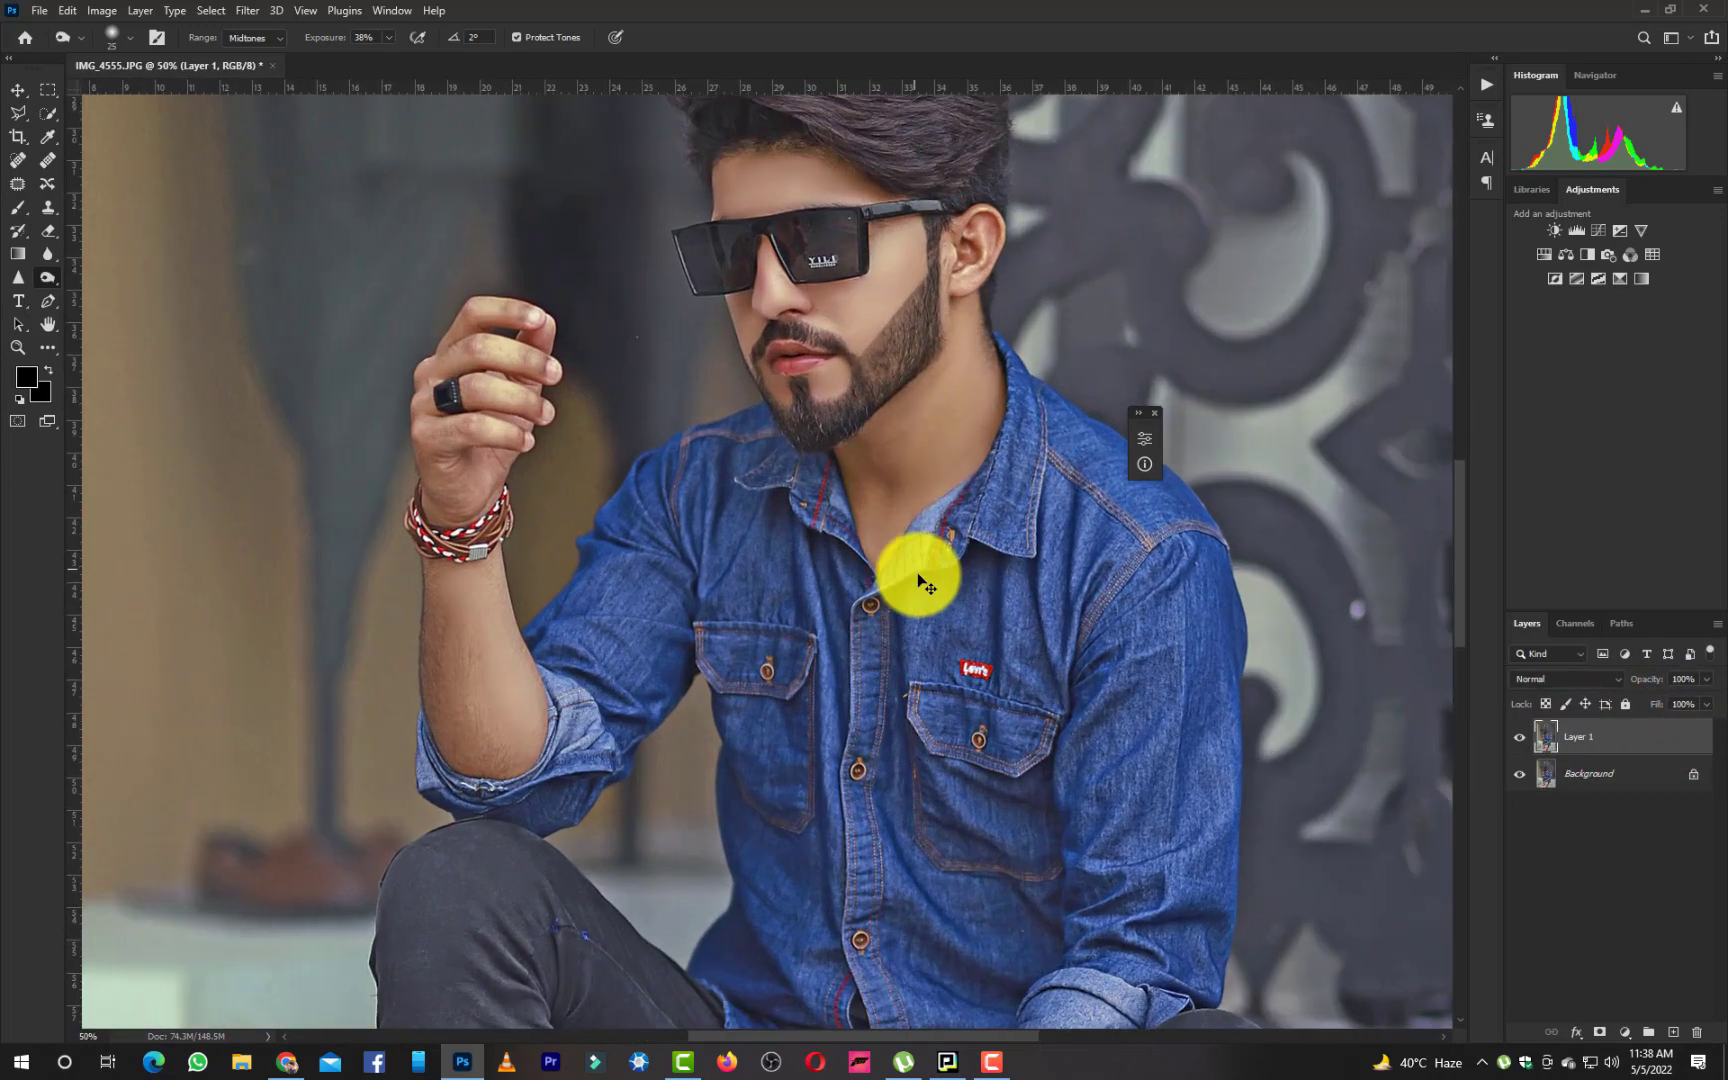
pyautogui.scroll(3, 725, 617)
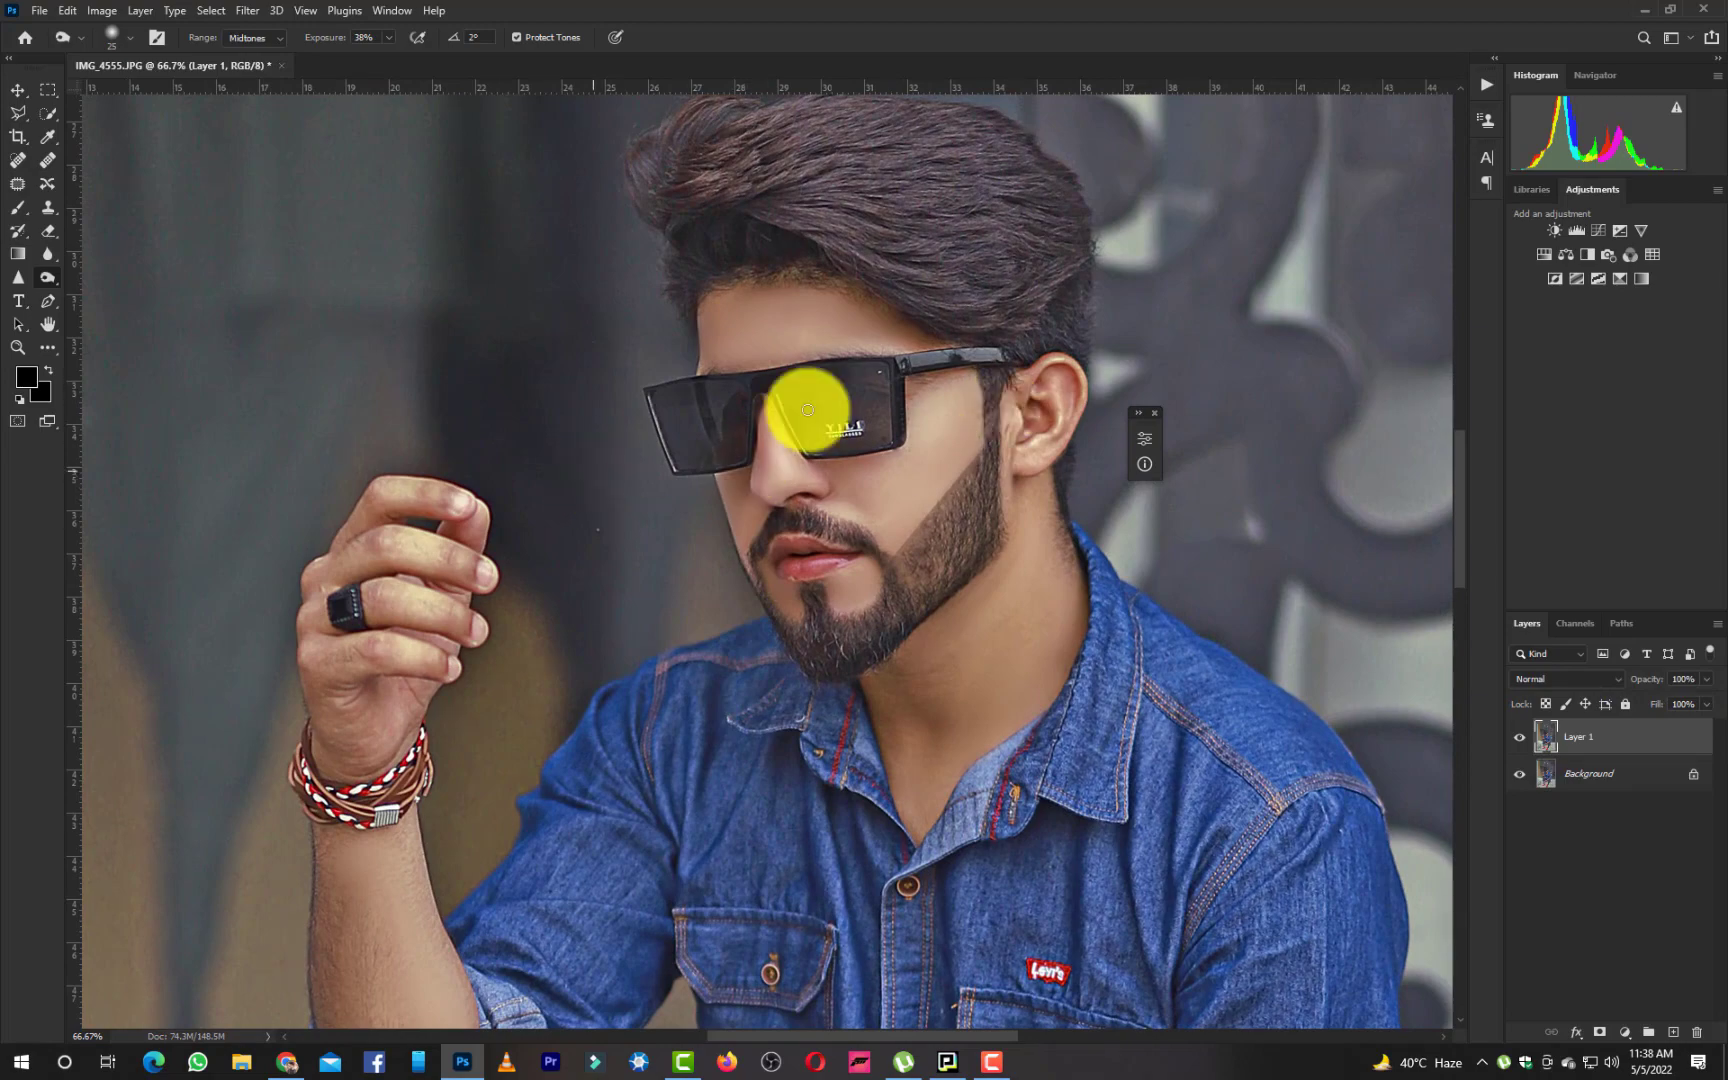
pyautogui.hotkey('ctrl', '0')
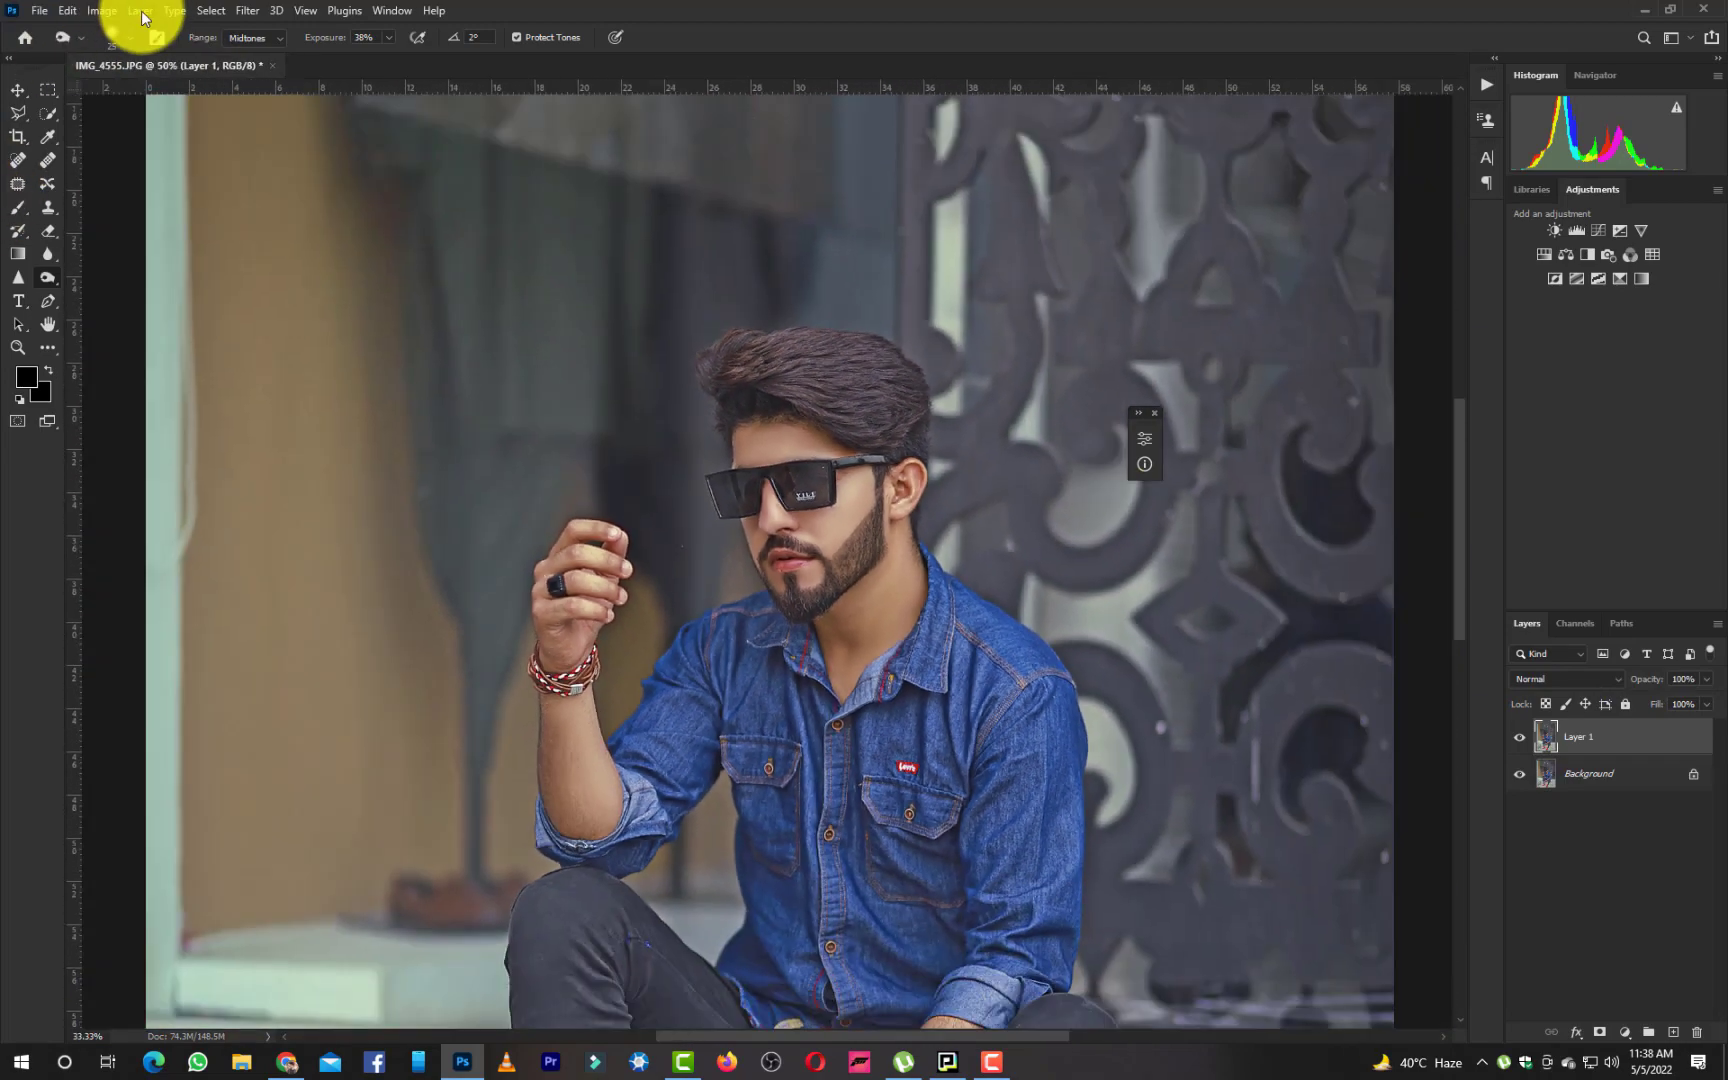
pyautogui.hotkey('ctrl', '-')
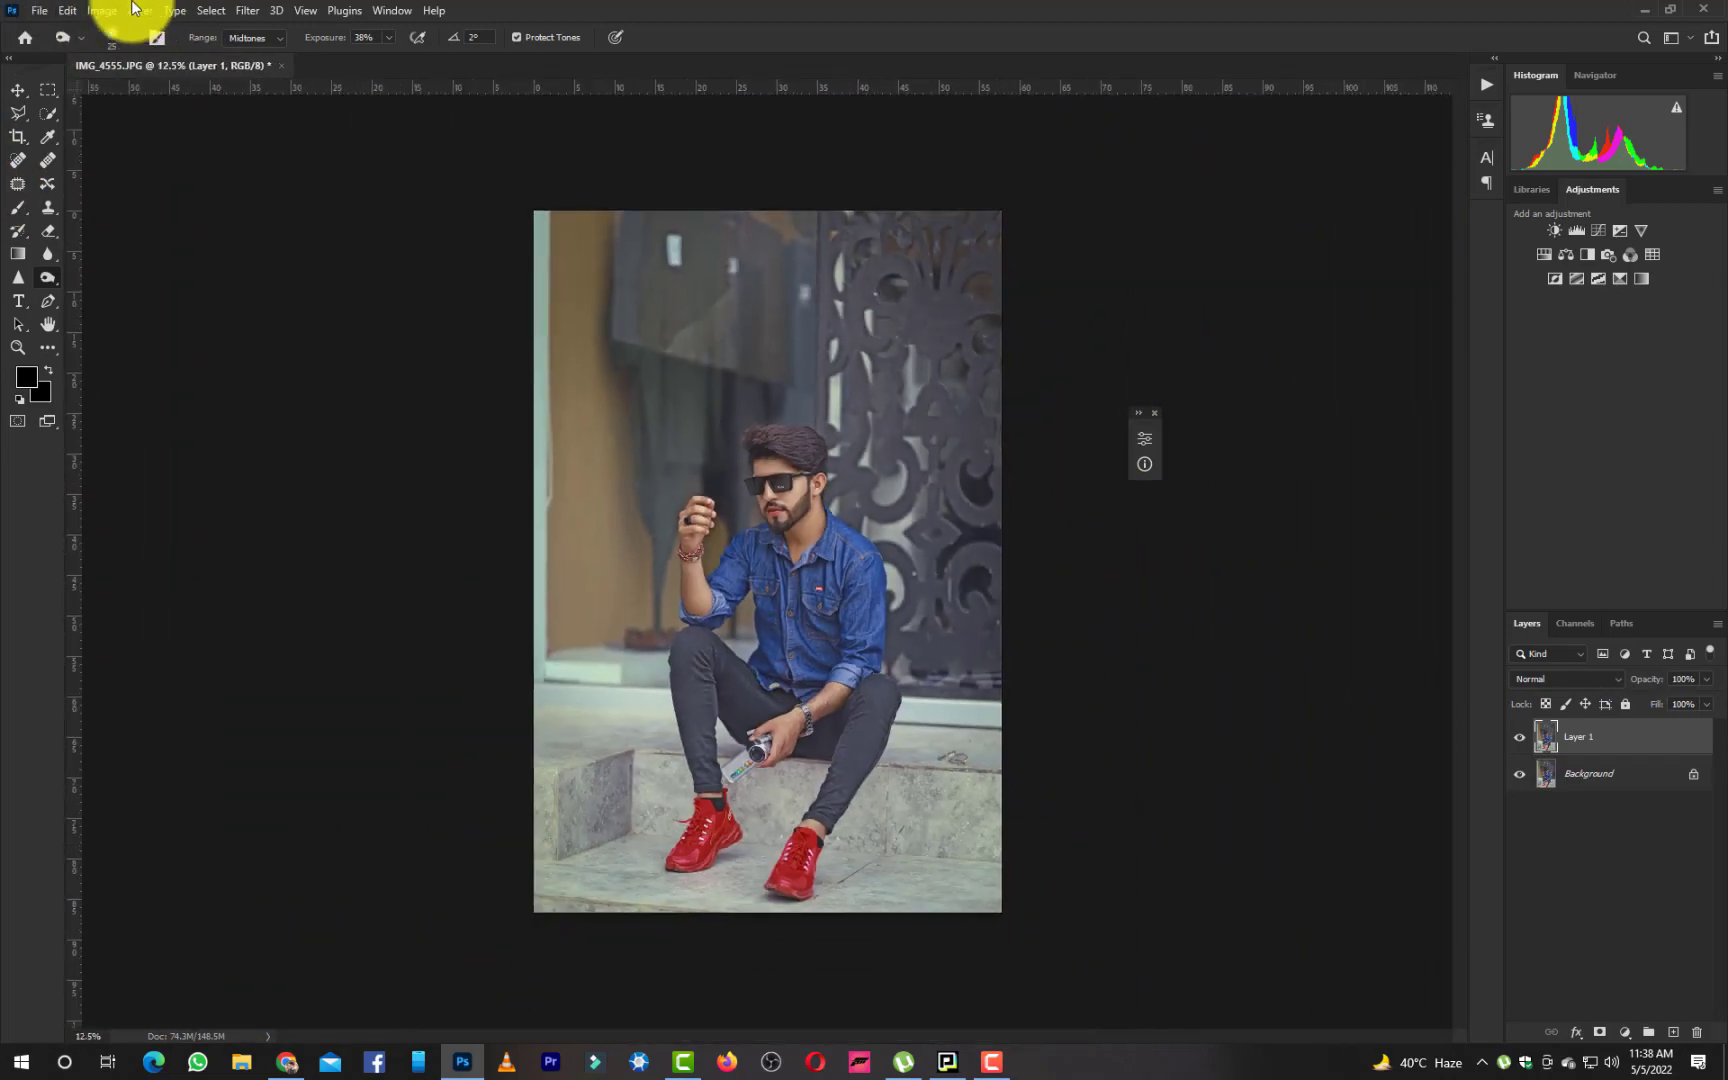
# Apply Shadows/Highlights to Layer 1 with Shadows Amount and Tone 0, Highlights Amount 67% and Tone 69%
pyautogui.click(100, 11)
pyautogui.moveTo(112, 60)
pyautogui.click(360, 356)
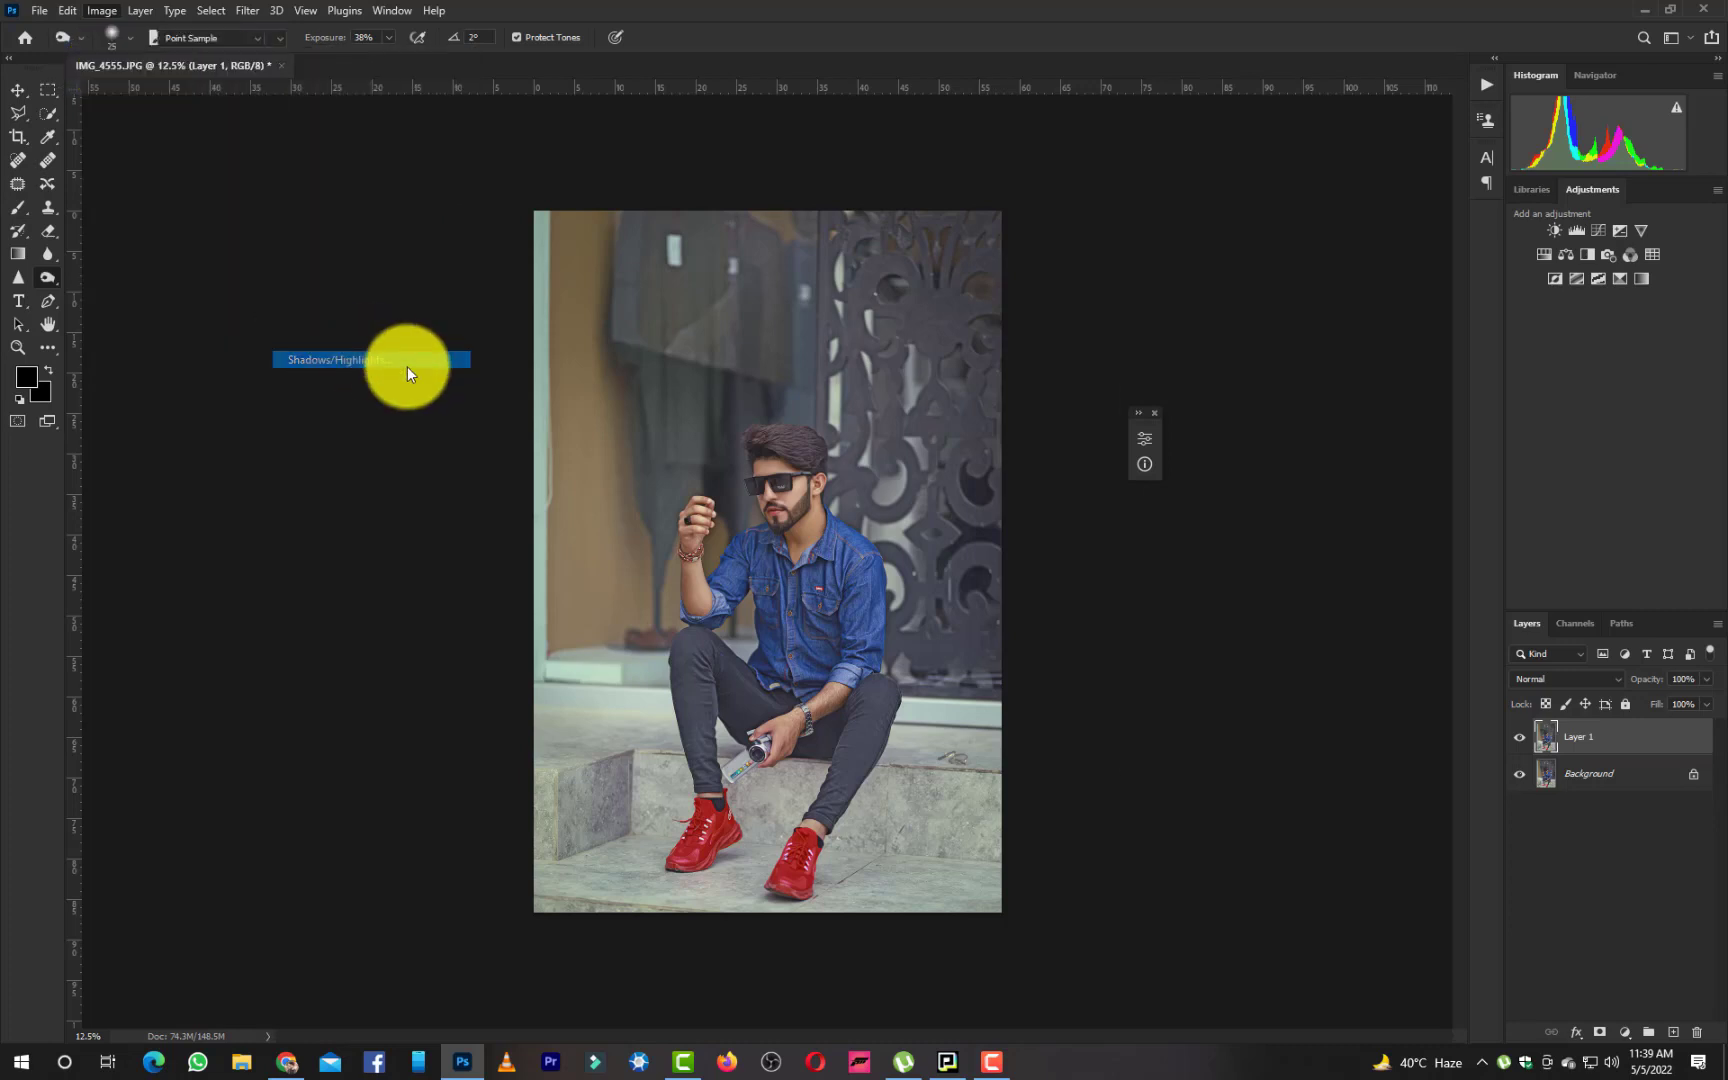
pyautogui.moveTo(1211, 505); pyautogui.dragTo(1265, 503)
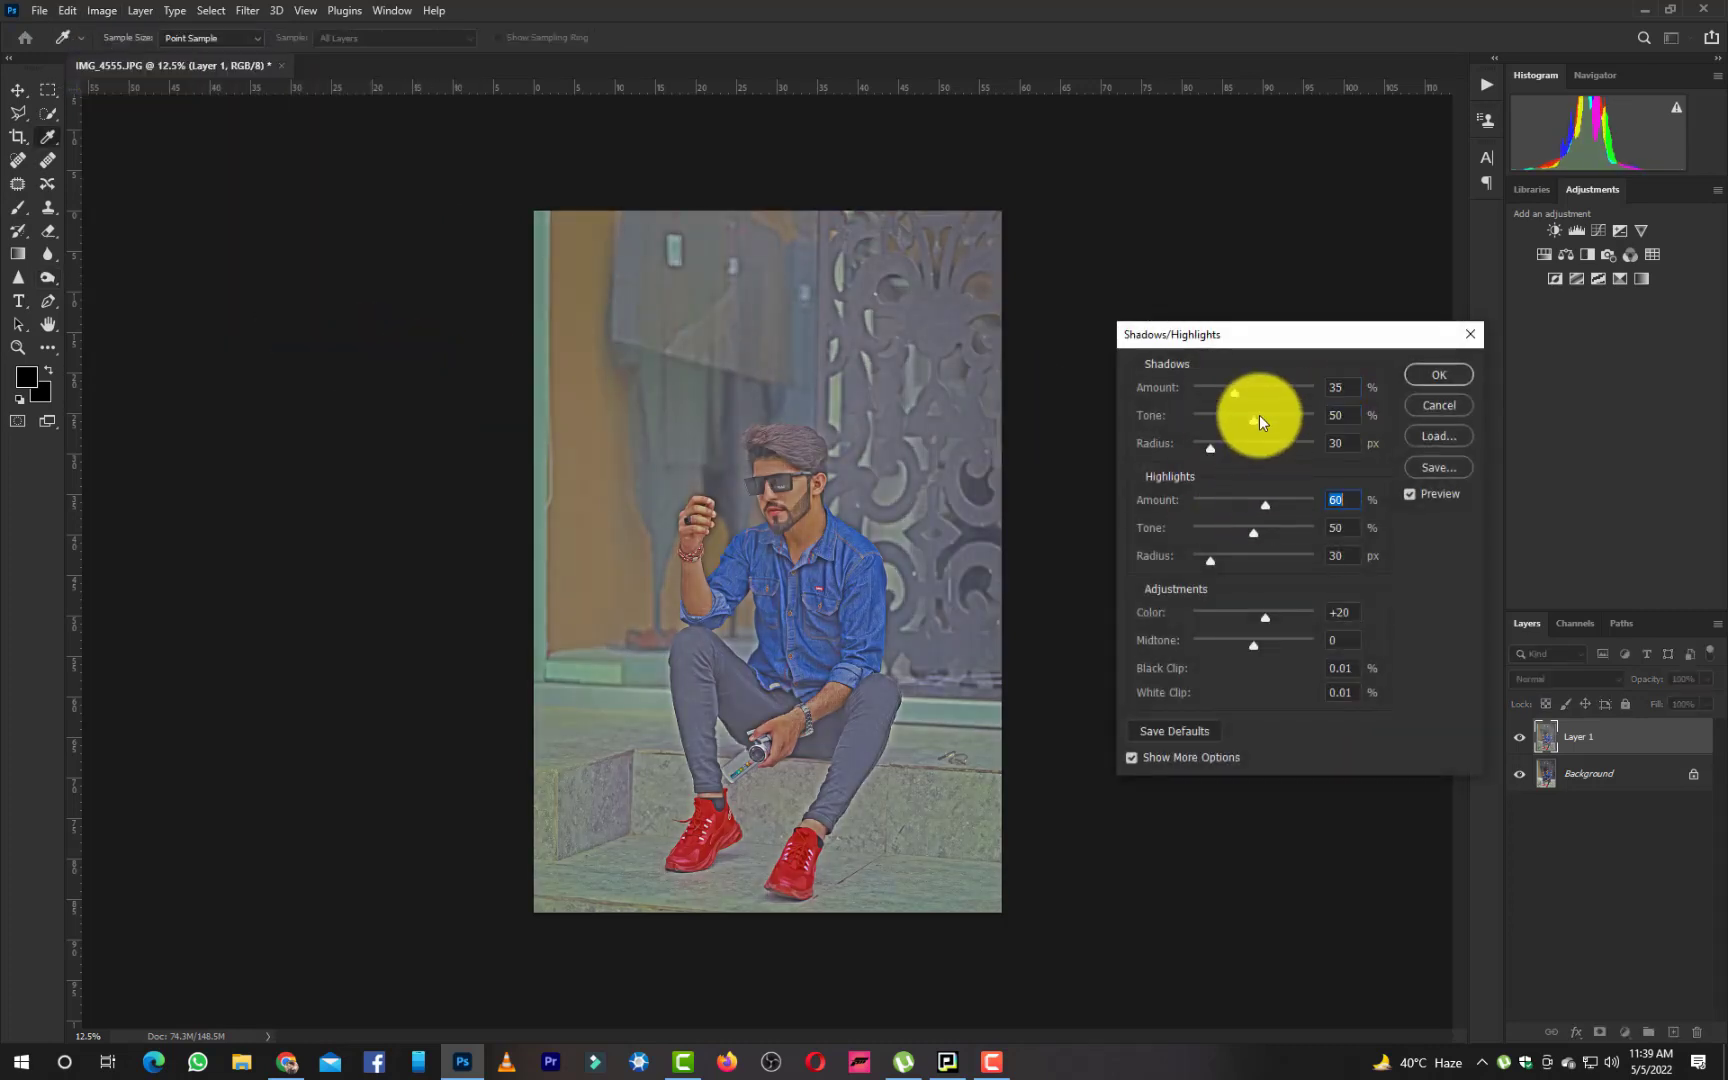
pyautogui.moveTo(1260, 418); pyautogui.dragTo(1192, 420)
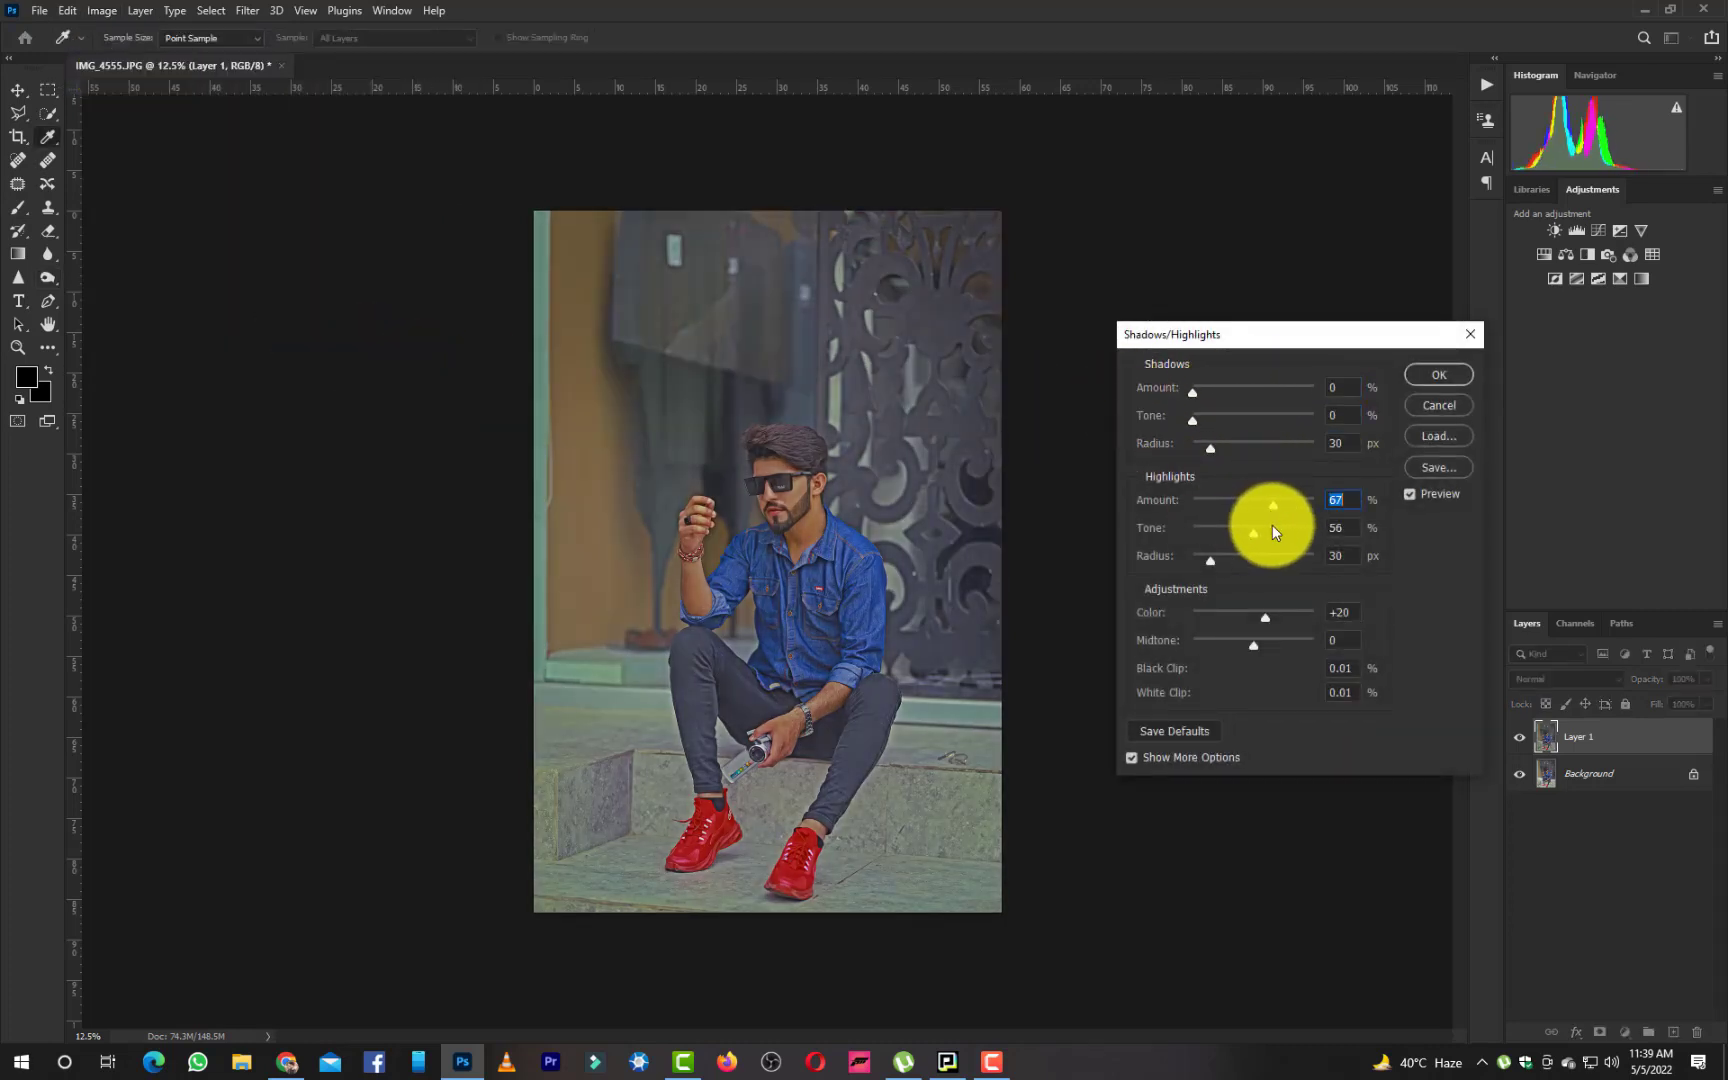
pyautogui.moveTo(1272, 531); pyautogui.dragTo(1276, 537)
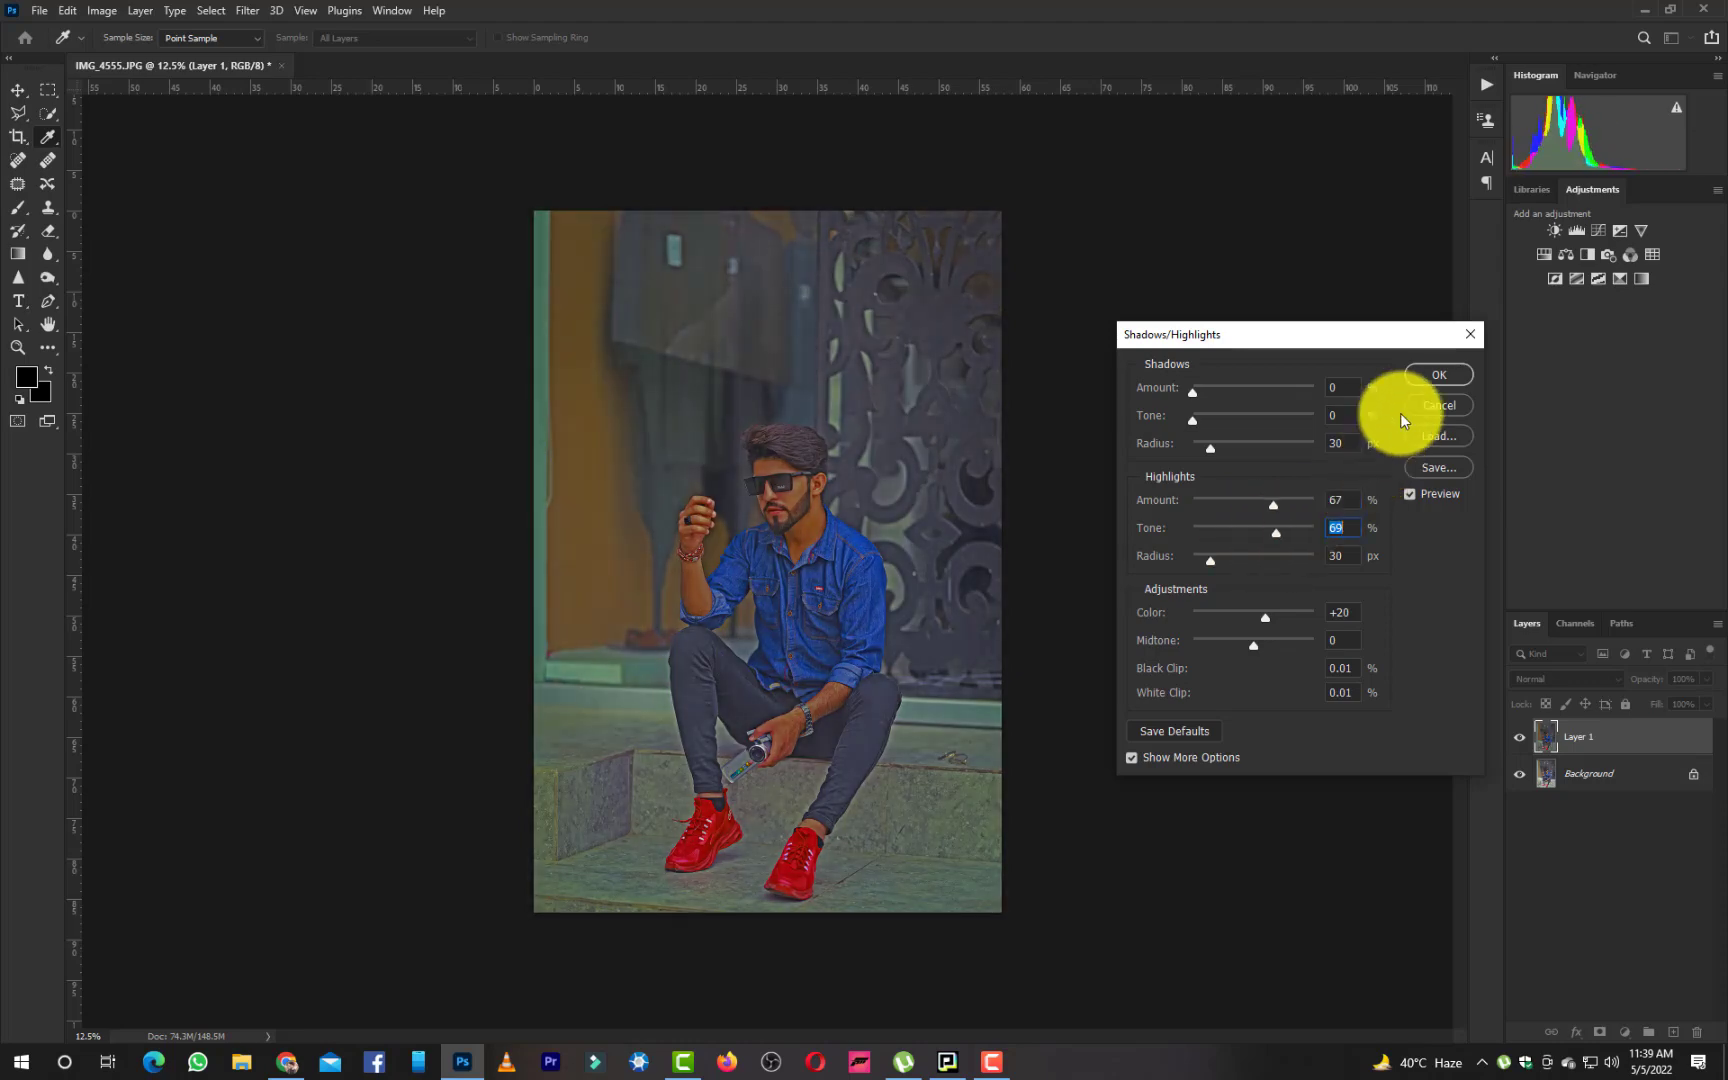
pyautogui.click(1428, 372)
# Select the man's hair, face, neck, forearms, hands and bare ankles with the Quick Selection tool
pyautogui.hotkey('ctrl', '+')
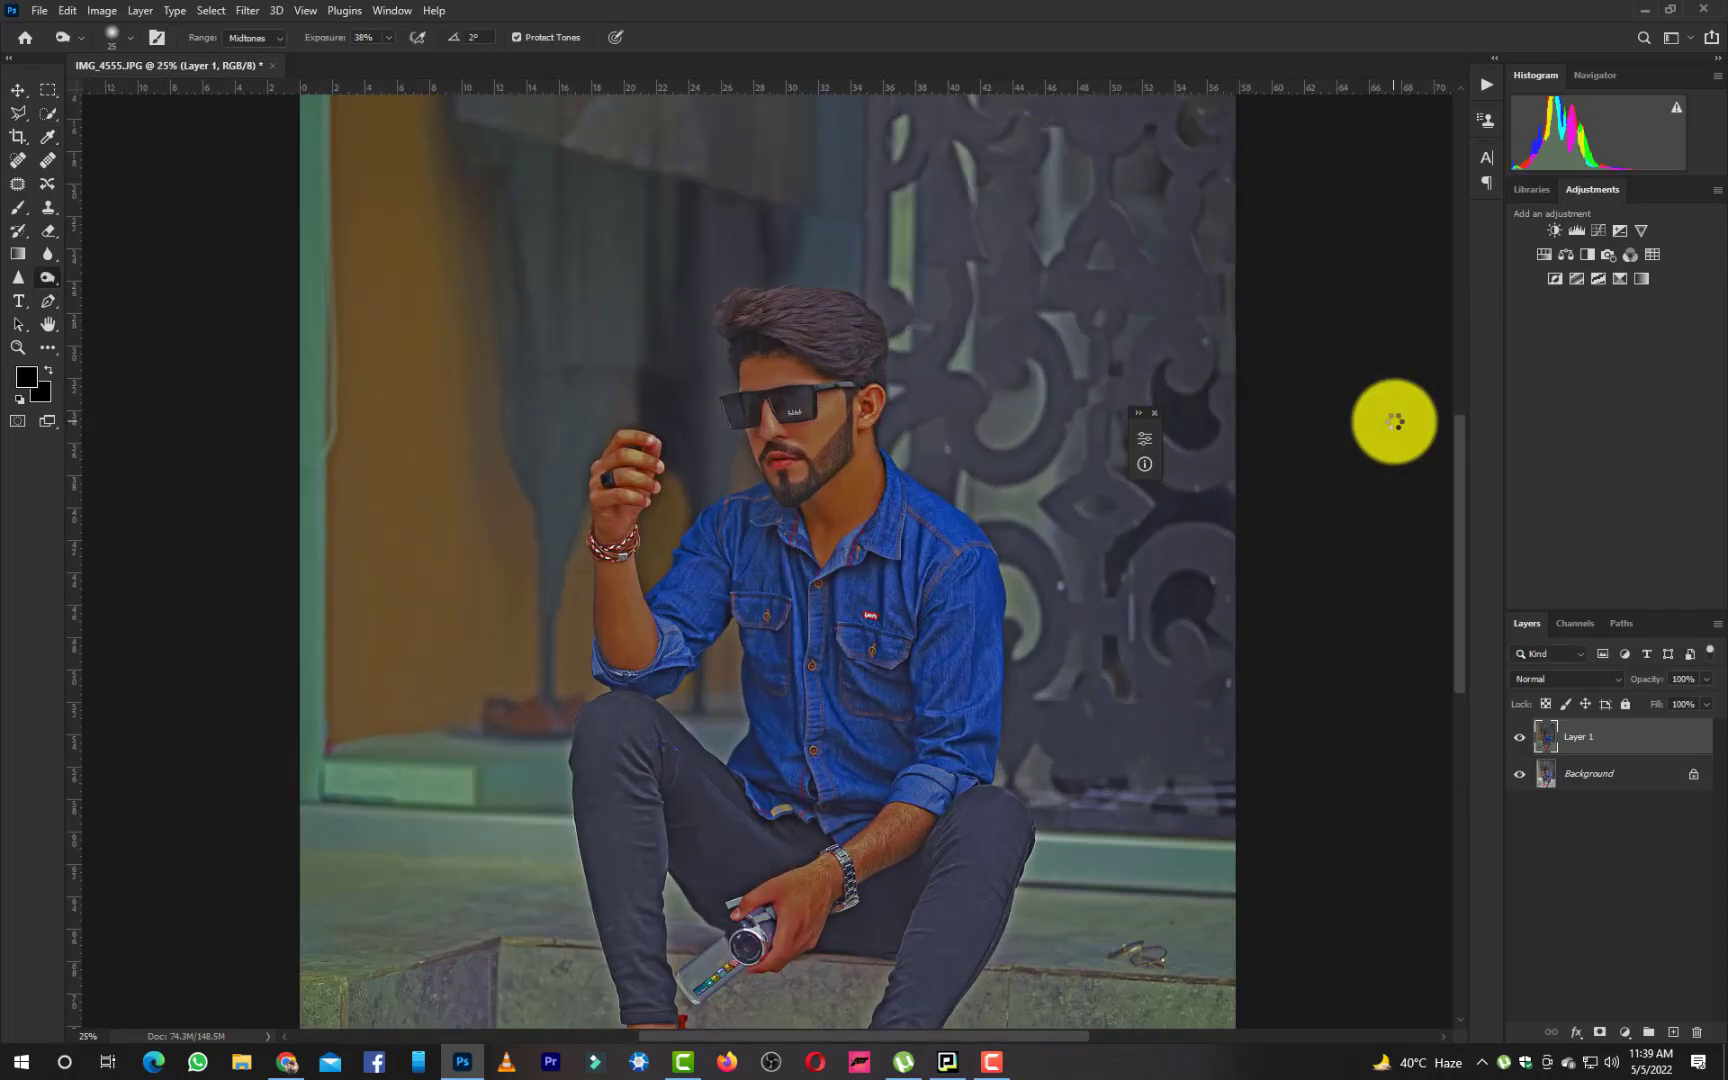
pyautogui.click(47, 113)
pyautogui.moveTo(823, 342)
pyautogui.mouseDown()
pyautogui.moveTo(826, 301)
pyautogui.moveTo(810, 366)
pyautogui.moveTo(758, 385)
pyautogui.moveTo(829, 518)
pyautogui.moveTo(770, 353)
pyautogui.moveTo(728, 305)
pyautogui.moveTo(762, 303)
pyautogui.moveTo(716, 320)
pyautogui.moveTo(717, 306)
pyautogui.moveTo(722, 341)
pyautogui.moveTo(765, 363)
pyautogui.moveTo(770, 402)
pyautogui.moveTo(514, 512)
pyautogui.moveTo(637, 440)
pyautogui.moveTo(617, 499)
pyautogui.moveTo(629, 630)
pyautogui.moveTo(600, 670)
pyautogui.moveTo(592, 646)
pyautogui.moveTo(708, 707)
pyautogui.moveTo(833, 823)
pyautogui.moveTo(898, 853)
pyautogui.moveTo(899, 822)
pyautogui.moveTo(786, 922)
pyautogui.mouseUp()
pyautogui.scroll(-3, 786, 922)
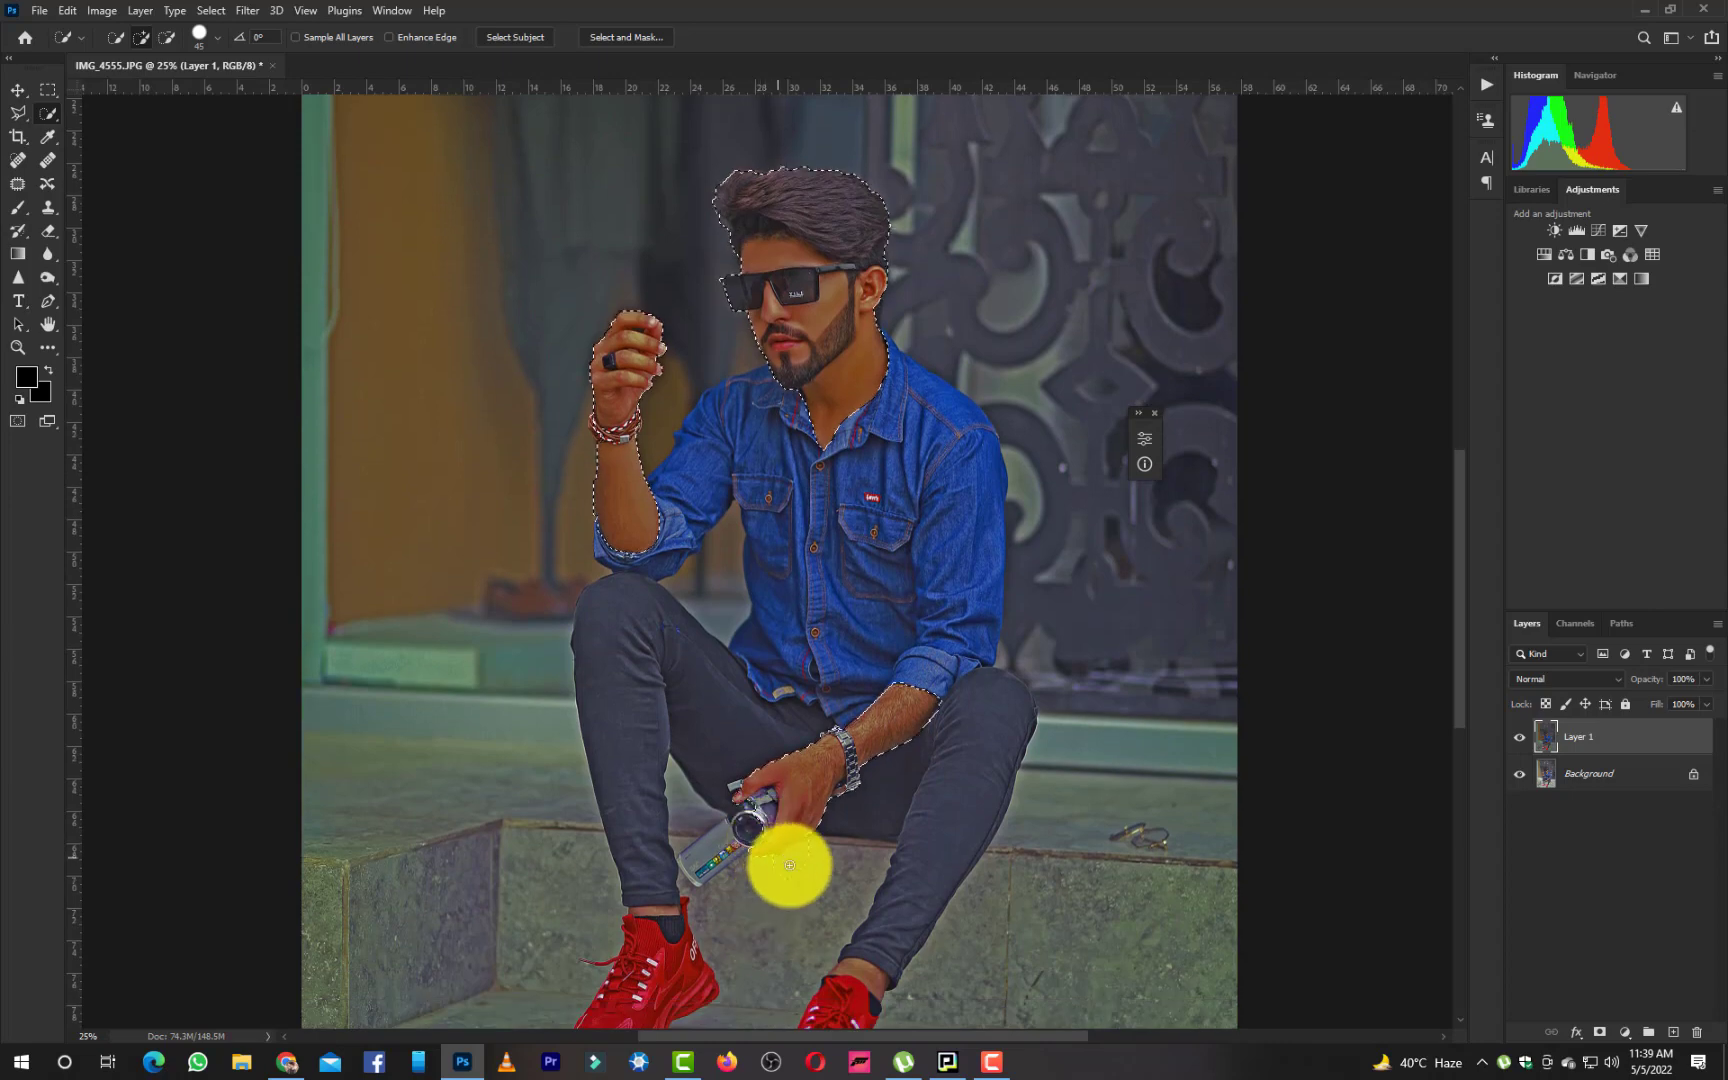
pyautogui.moveTo(821, 922)
pyautogui.mouseDown()
pyautogui.moveTo(755, 818)
pyautogui.moveTo(809, 847)
pyautogui.moveTo(756, 791)
pyautogui.mouseUp()
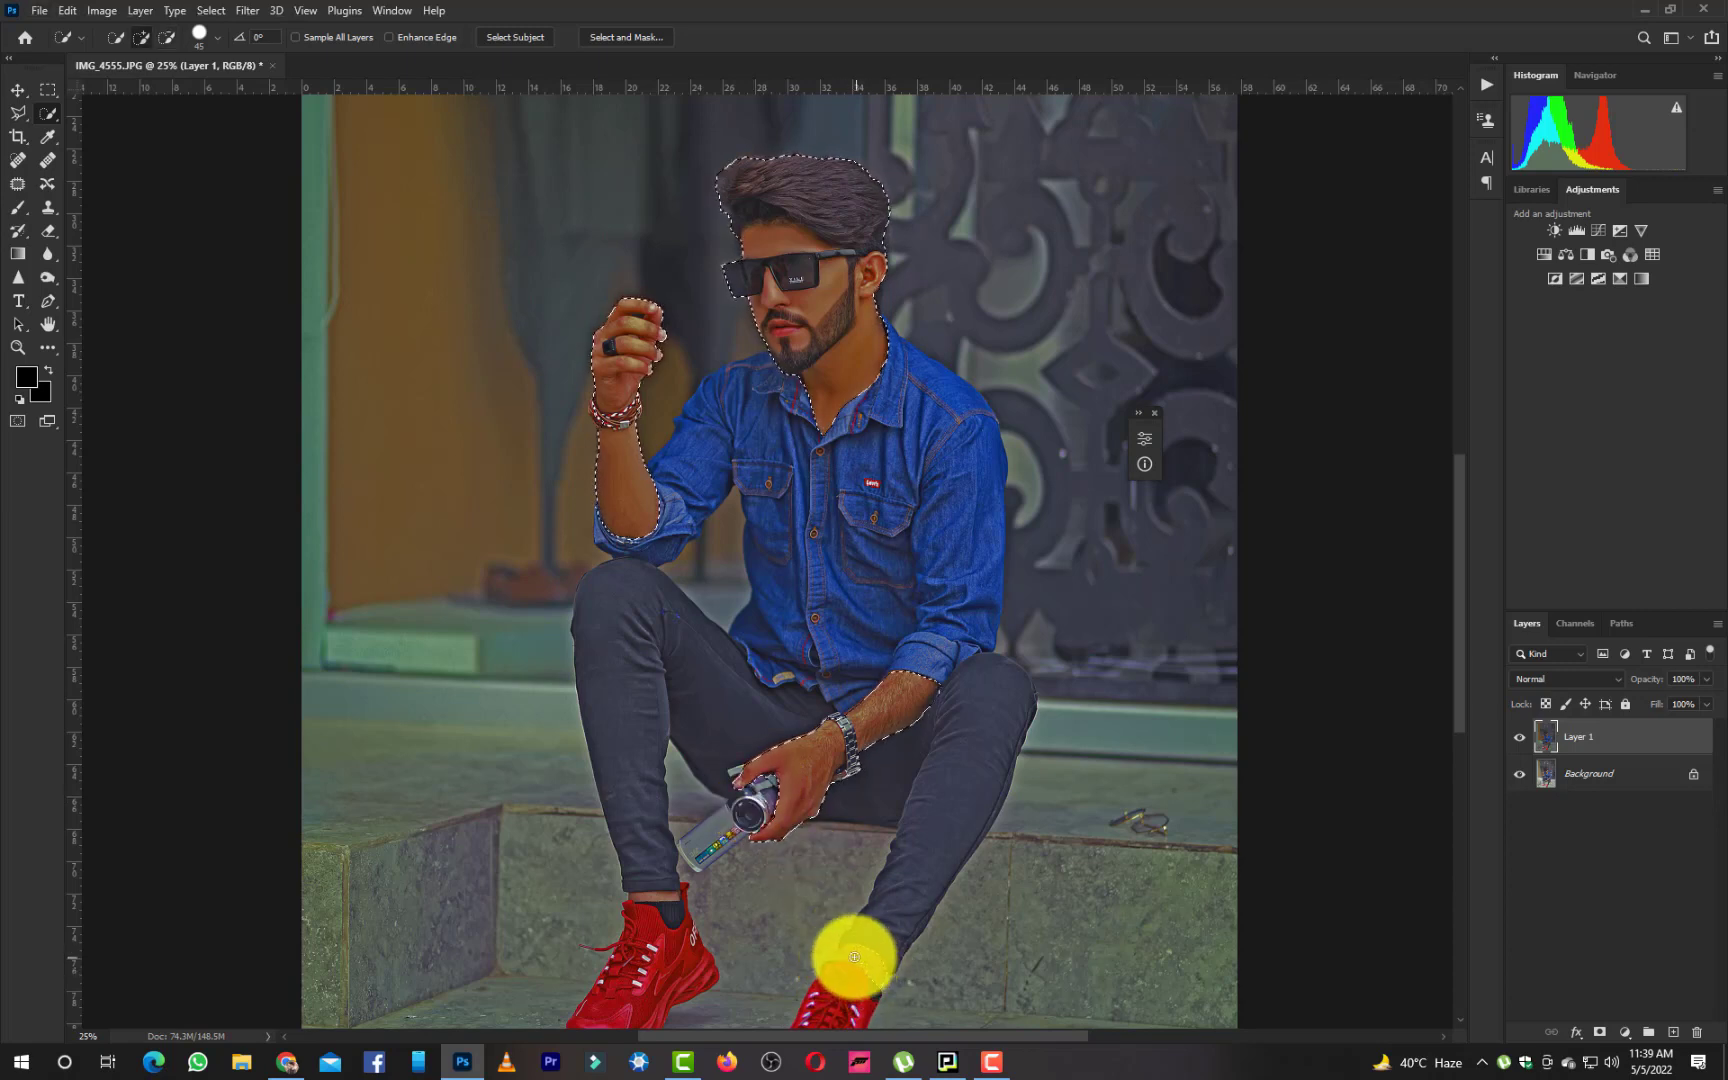
pyautogui.moveTo(864, 968); pyautogui.dragTo(833, 949)
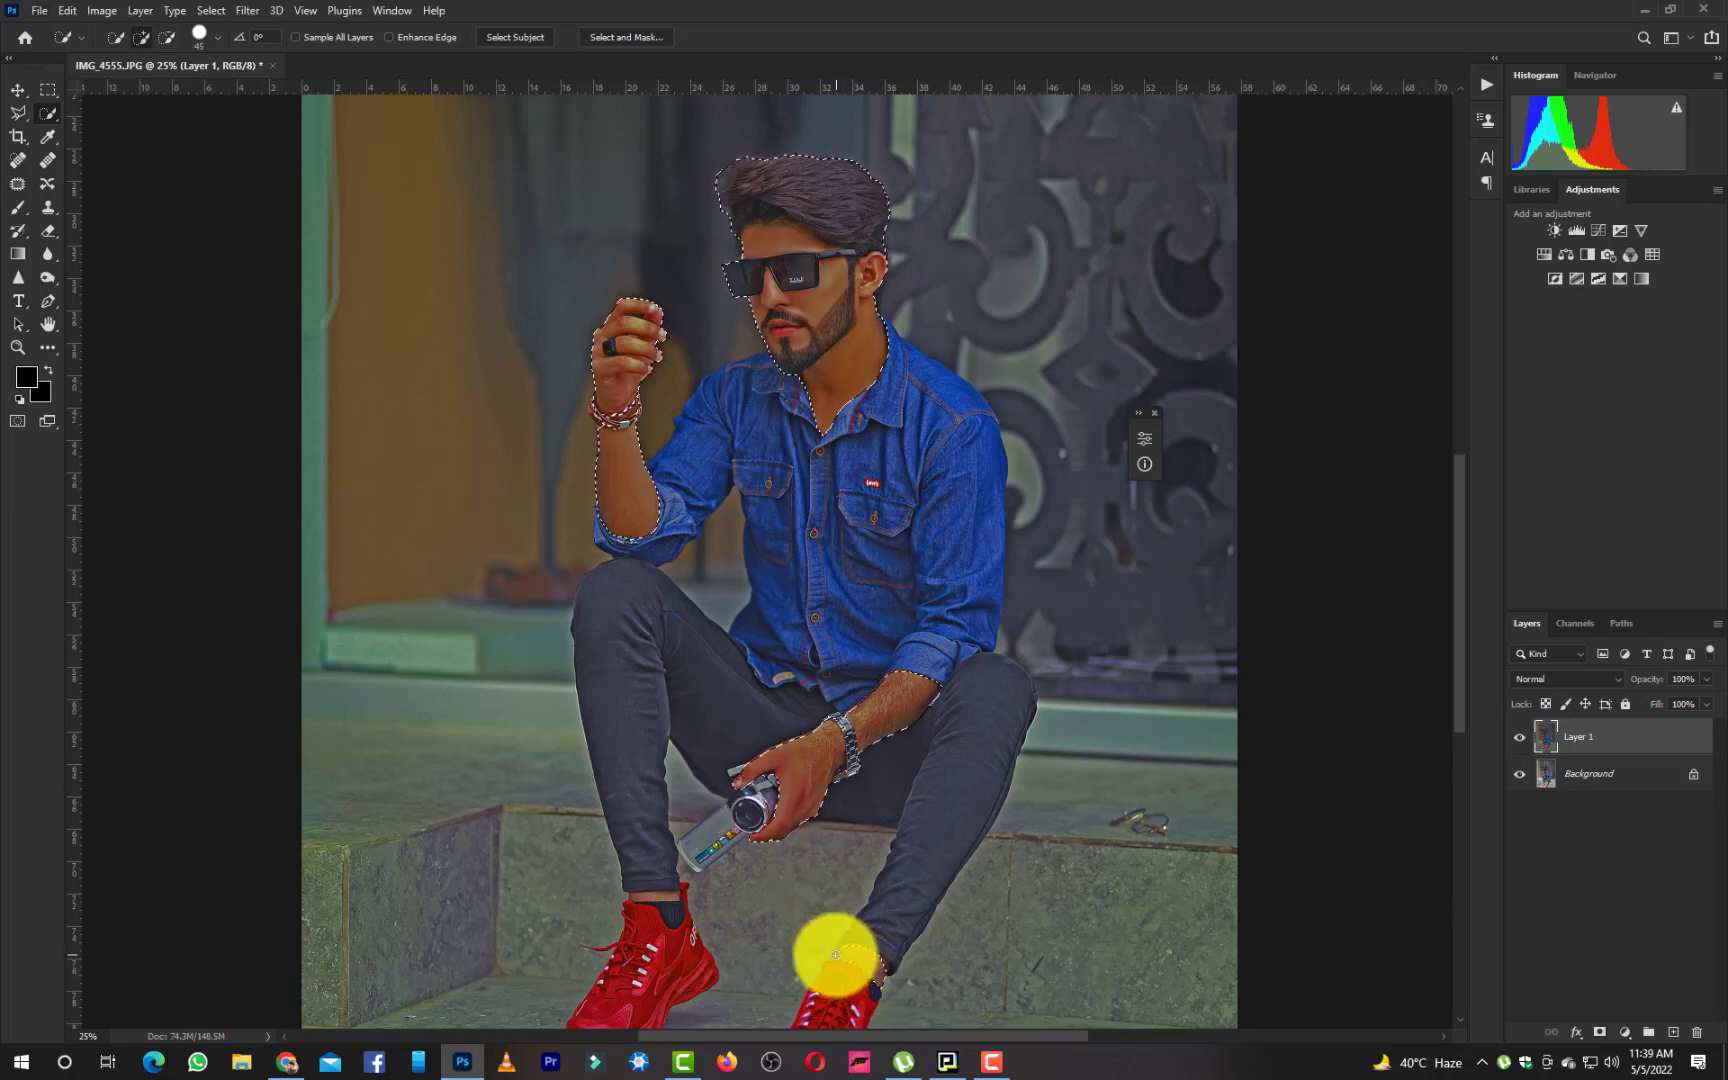
pyautogui.moveTo(679, 899)
pyautogui.mouseDown()
pyautogui.moveTo(636, 899)
pyautogui.moveTo(706, 906)
pyautogui.moveTo(636, 899)
pyautogui.moveTo(663, 899)
pyautogui.mouseUp()
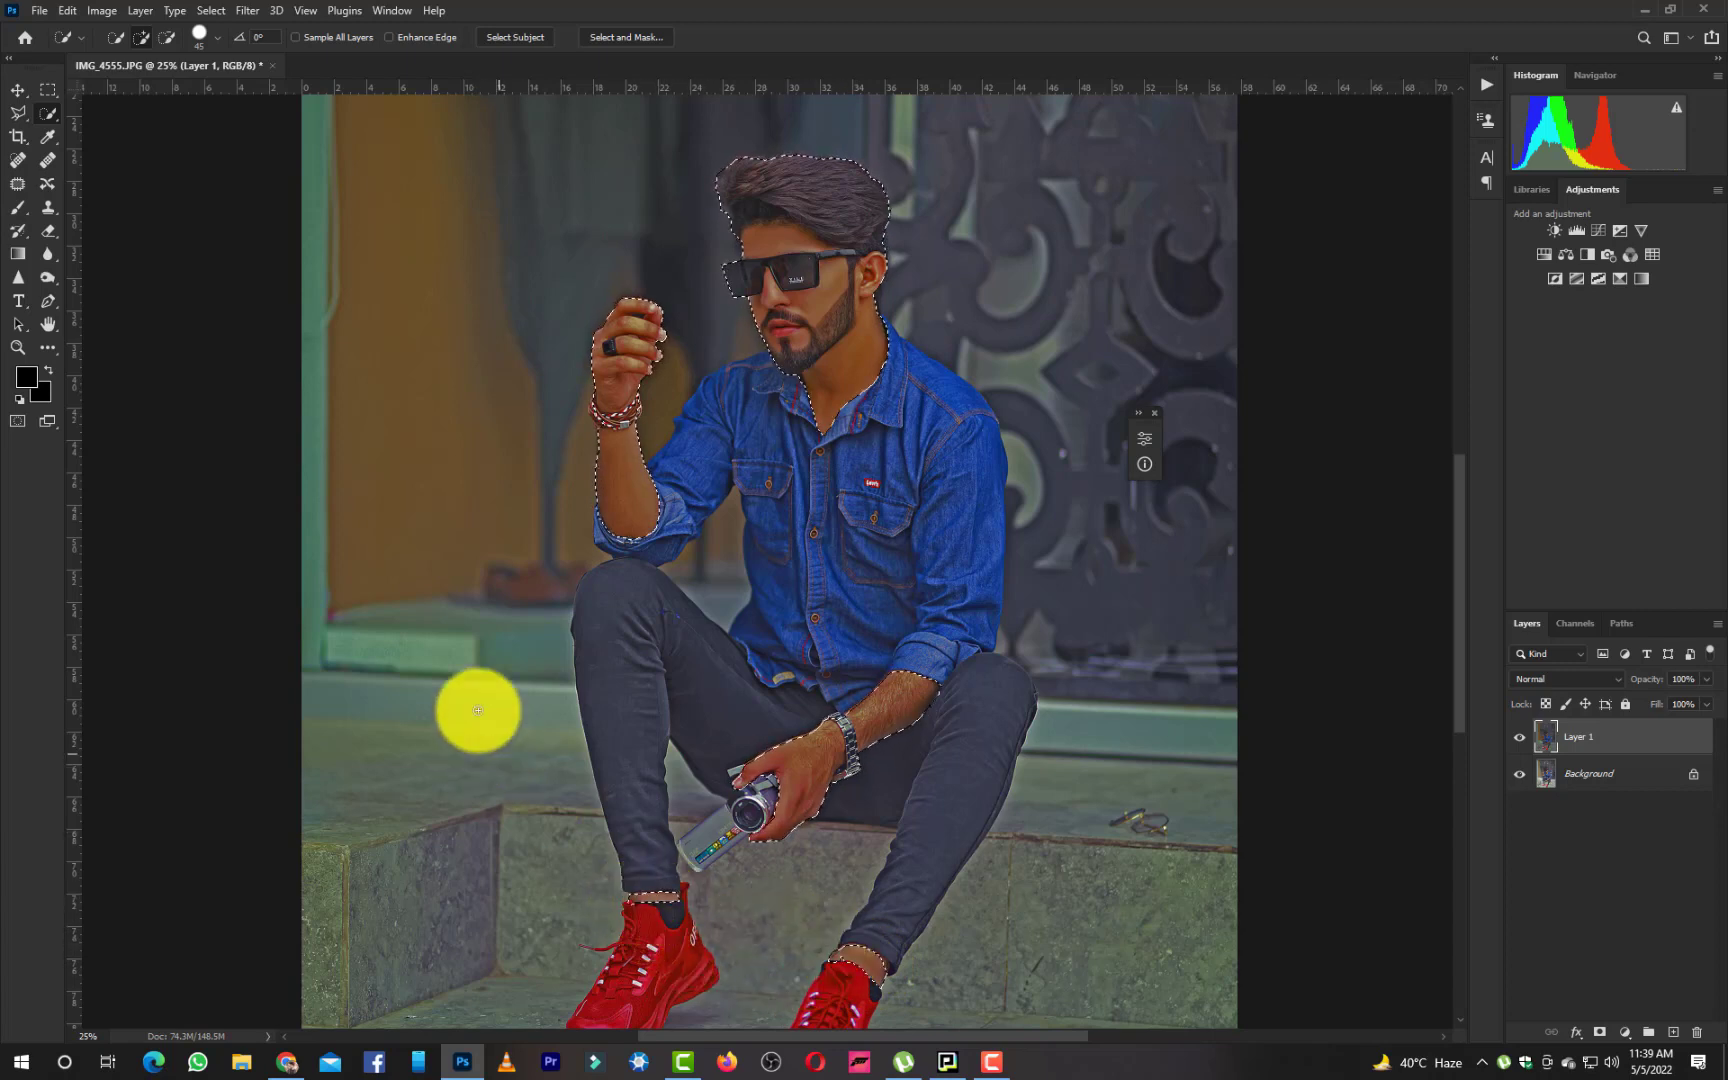
# Erase Layer 1 inside the hair and skin selection with a large Eraser brush at 100% opacity
pyautogui.scroll(-1, 841, 486)
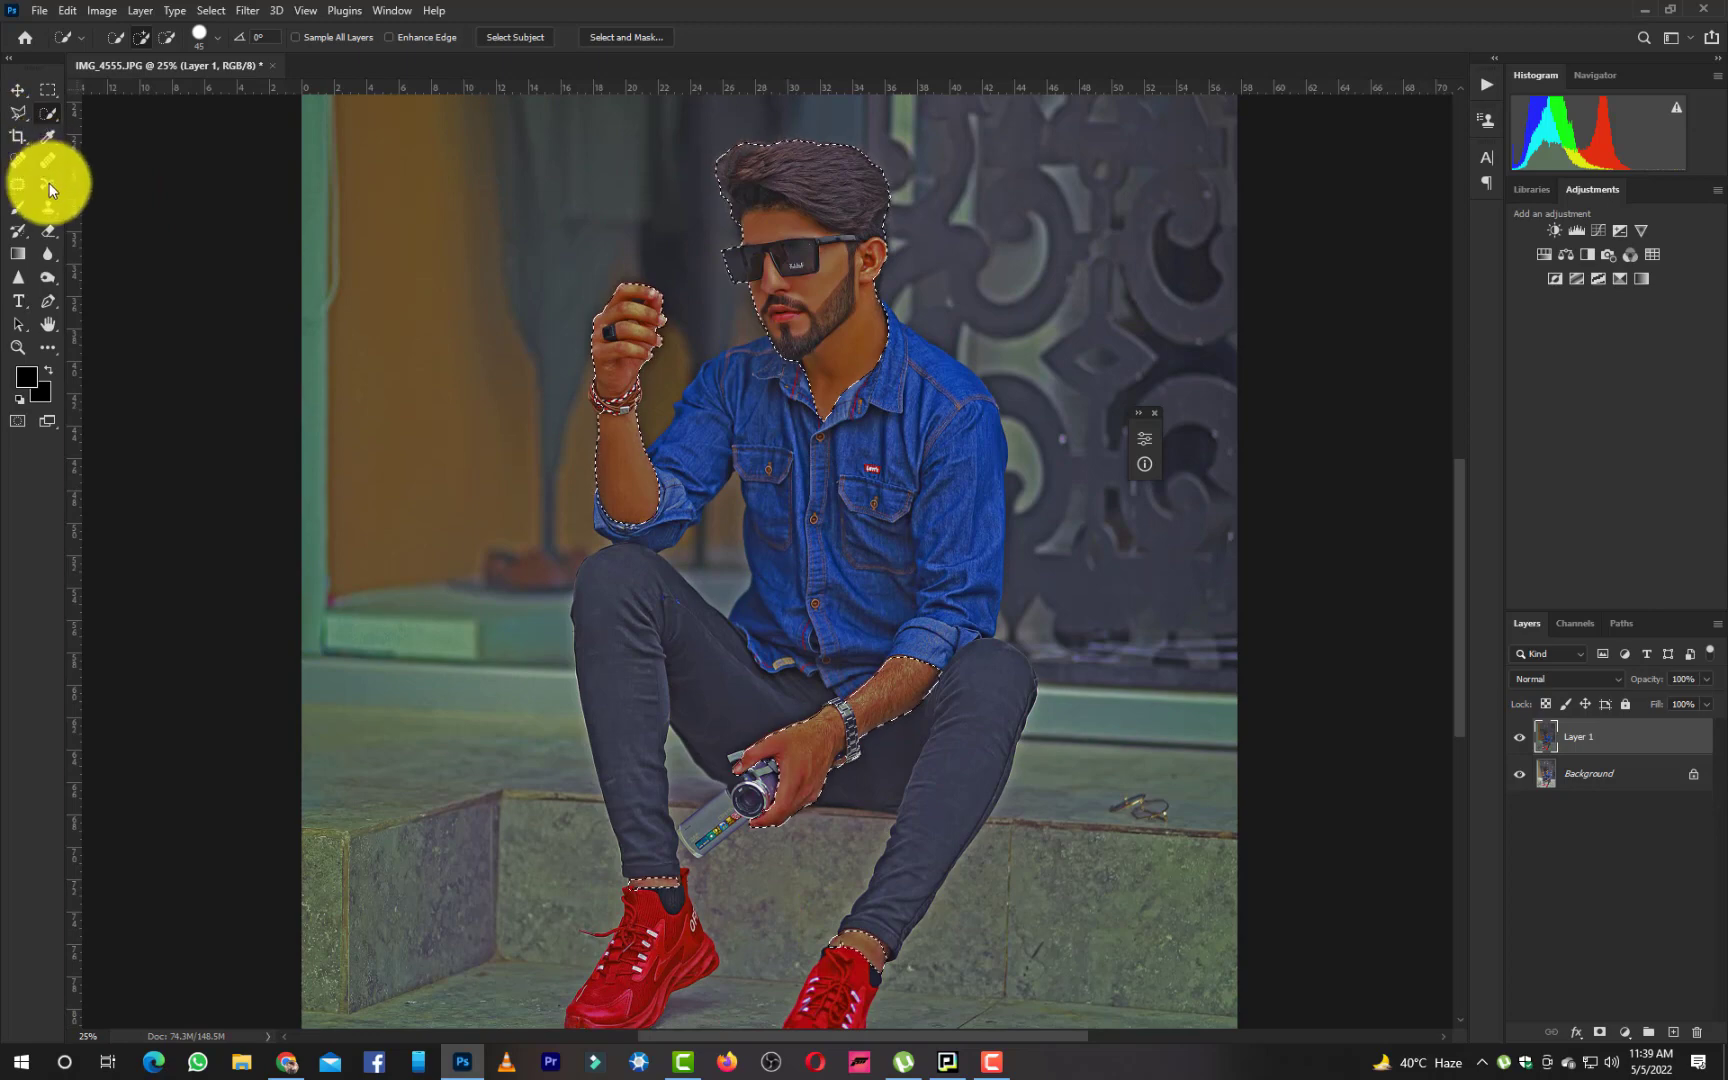
pyautogui.click(48, 230)
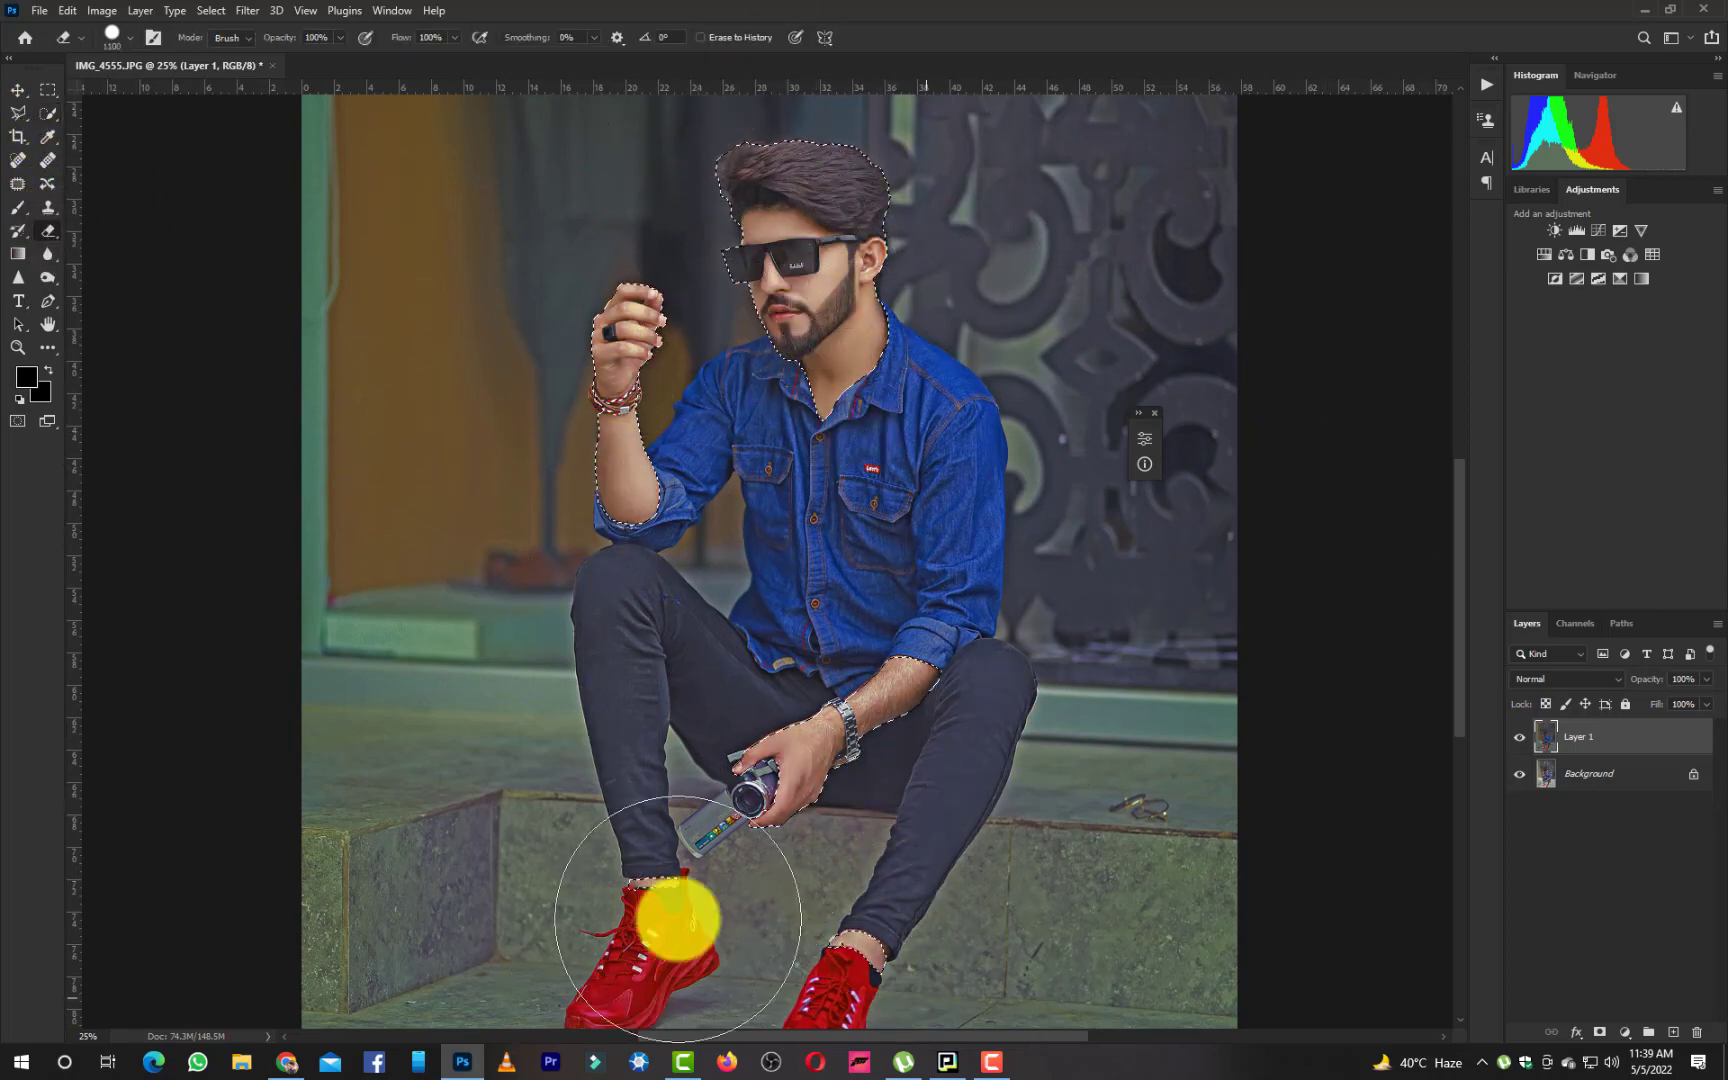
# Compare the portrait with Layer 1 hidden and shown, both closer in and at full length
pyautogui.click(1522, 735)
pyautogui.click(1528, 734)
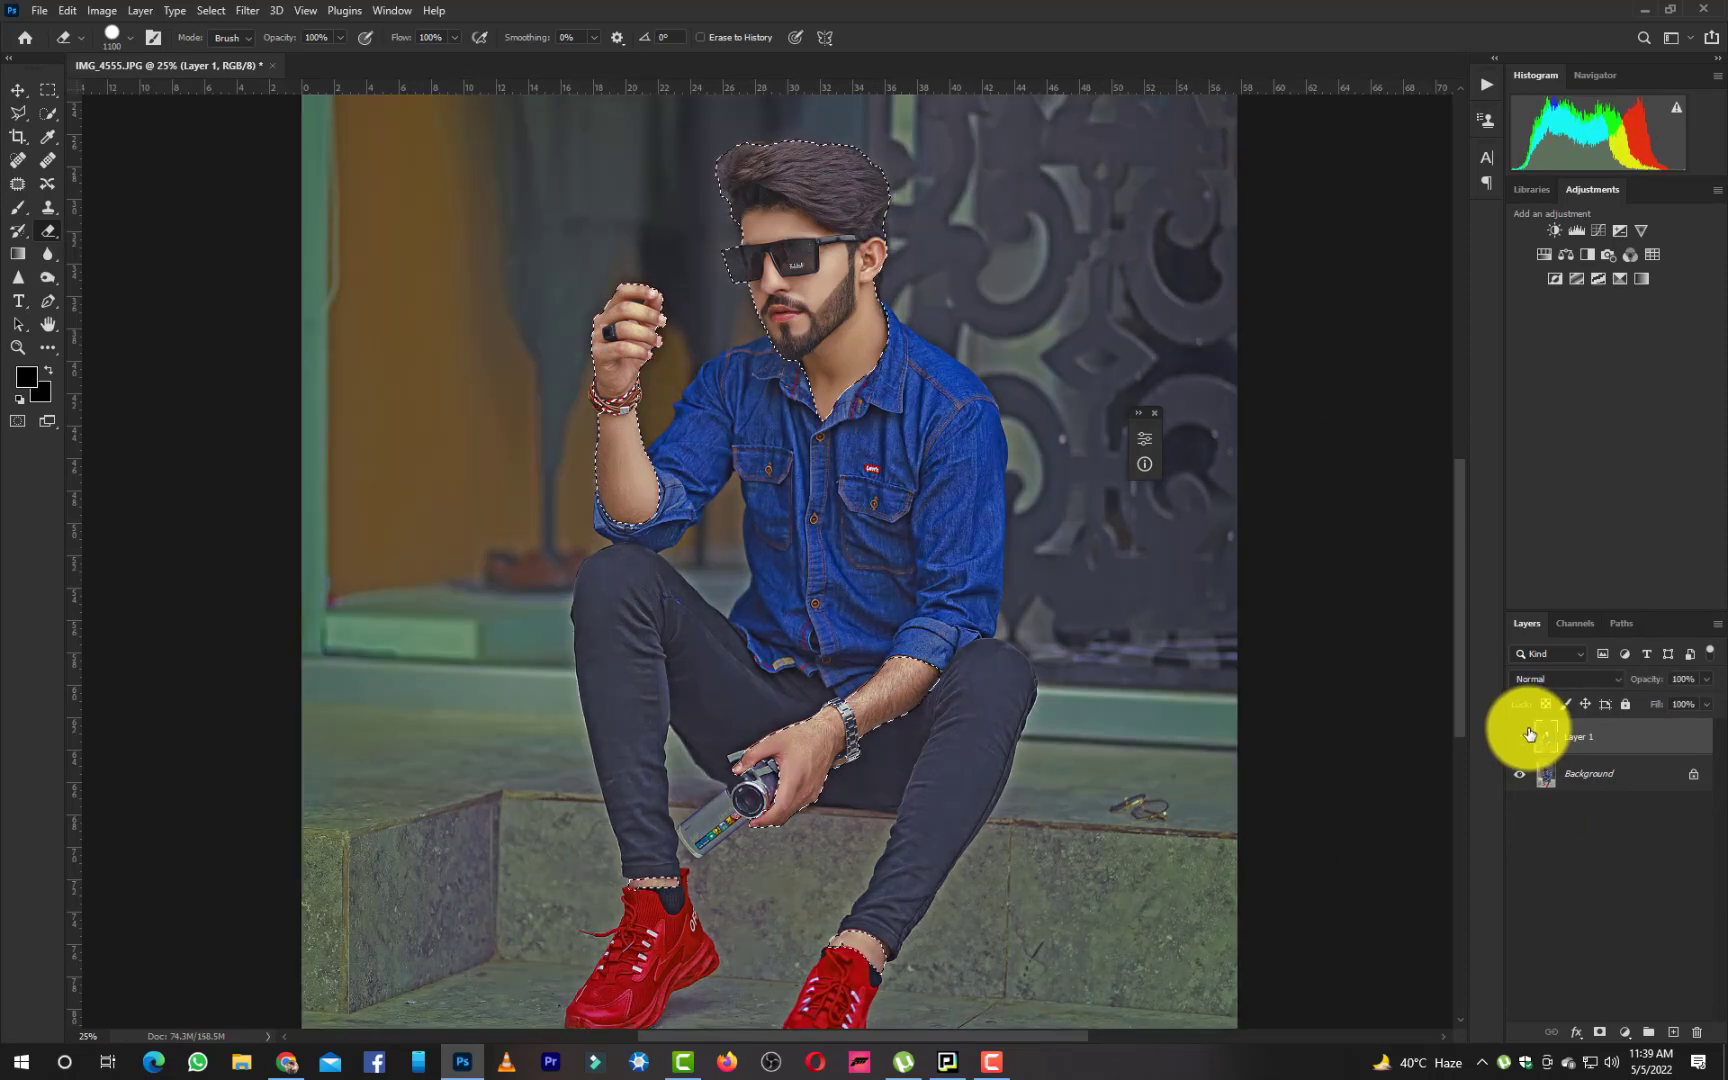
pyautogui.click(1528, 734)
pyautogui.click(1528, 734)
pyautogui.click(1528, 734)
pyautogui.click(1528, 736)
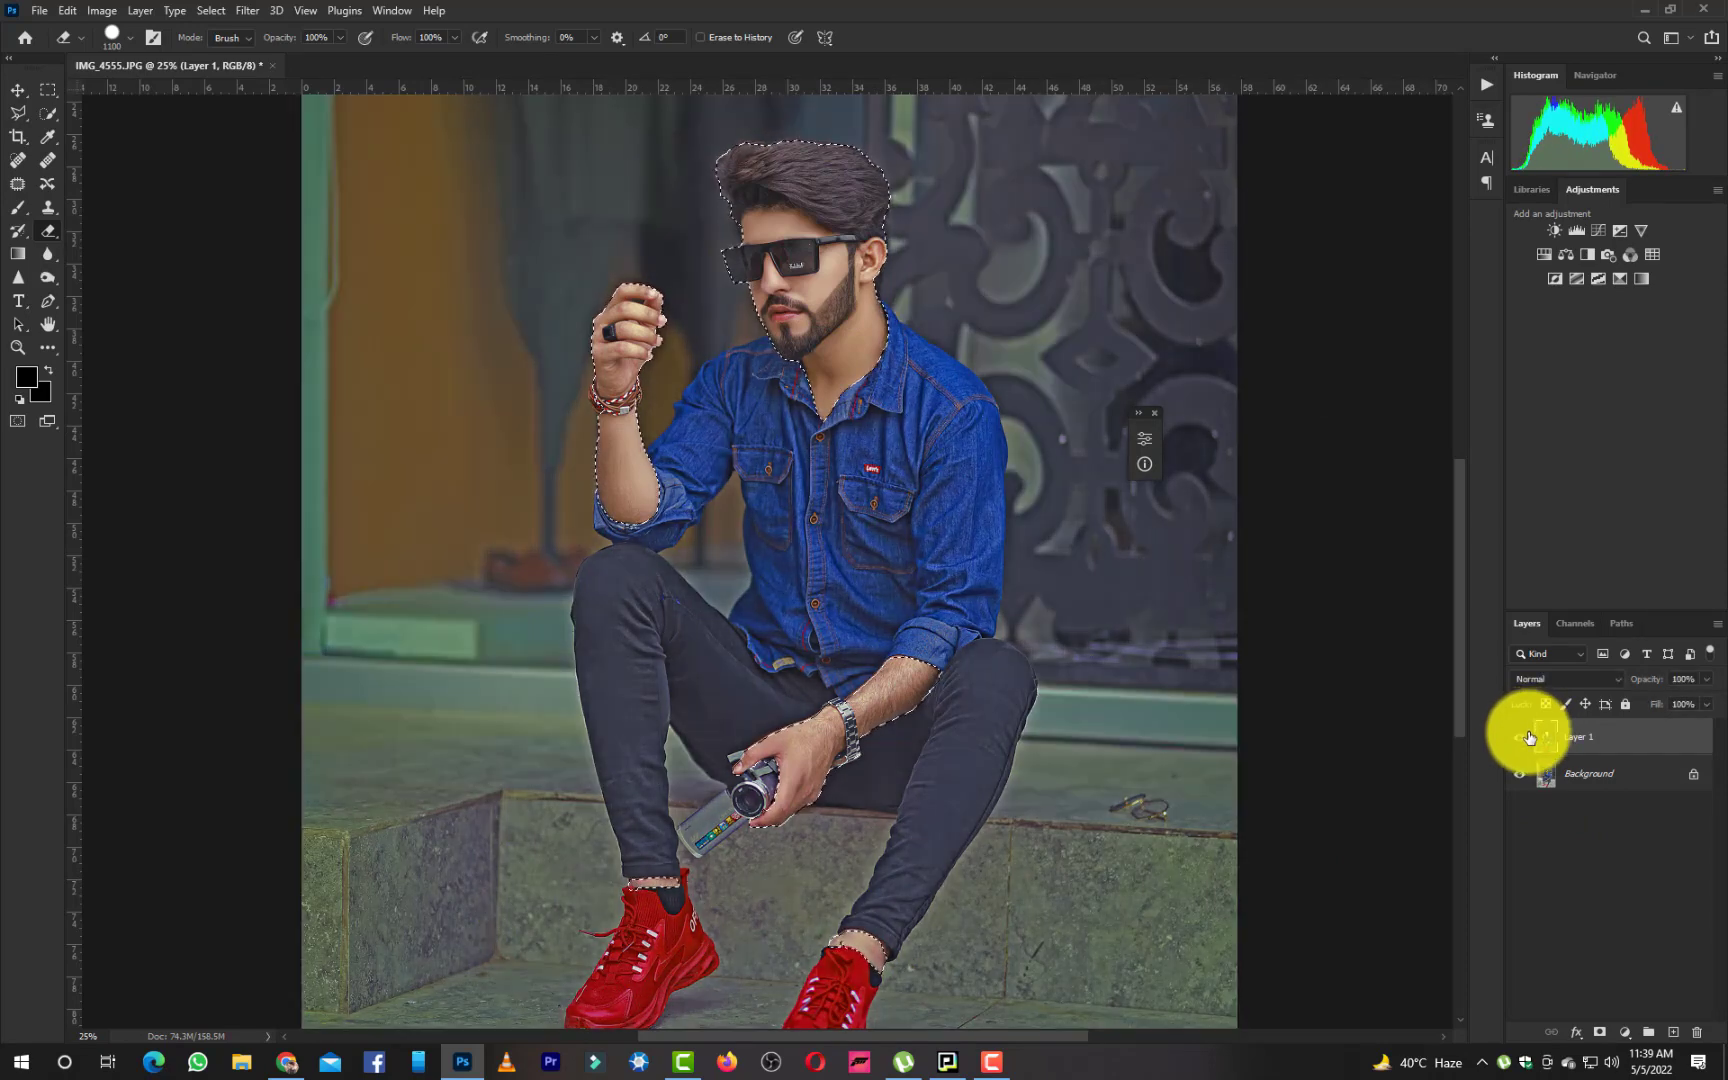
pyautogui.hotkey('ctrl', '-')
pyautogui.hotkey('ctrl', '-')
pyautogui.click(1522, 739)
pyautogui.click(1522, 739)
pyautogui.hotkey('ctrl', '+')
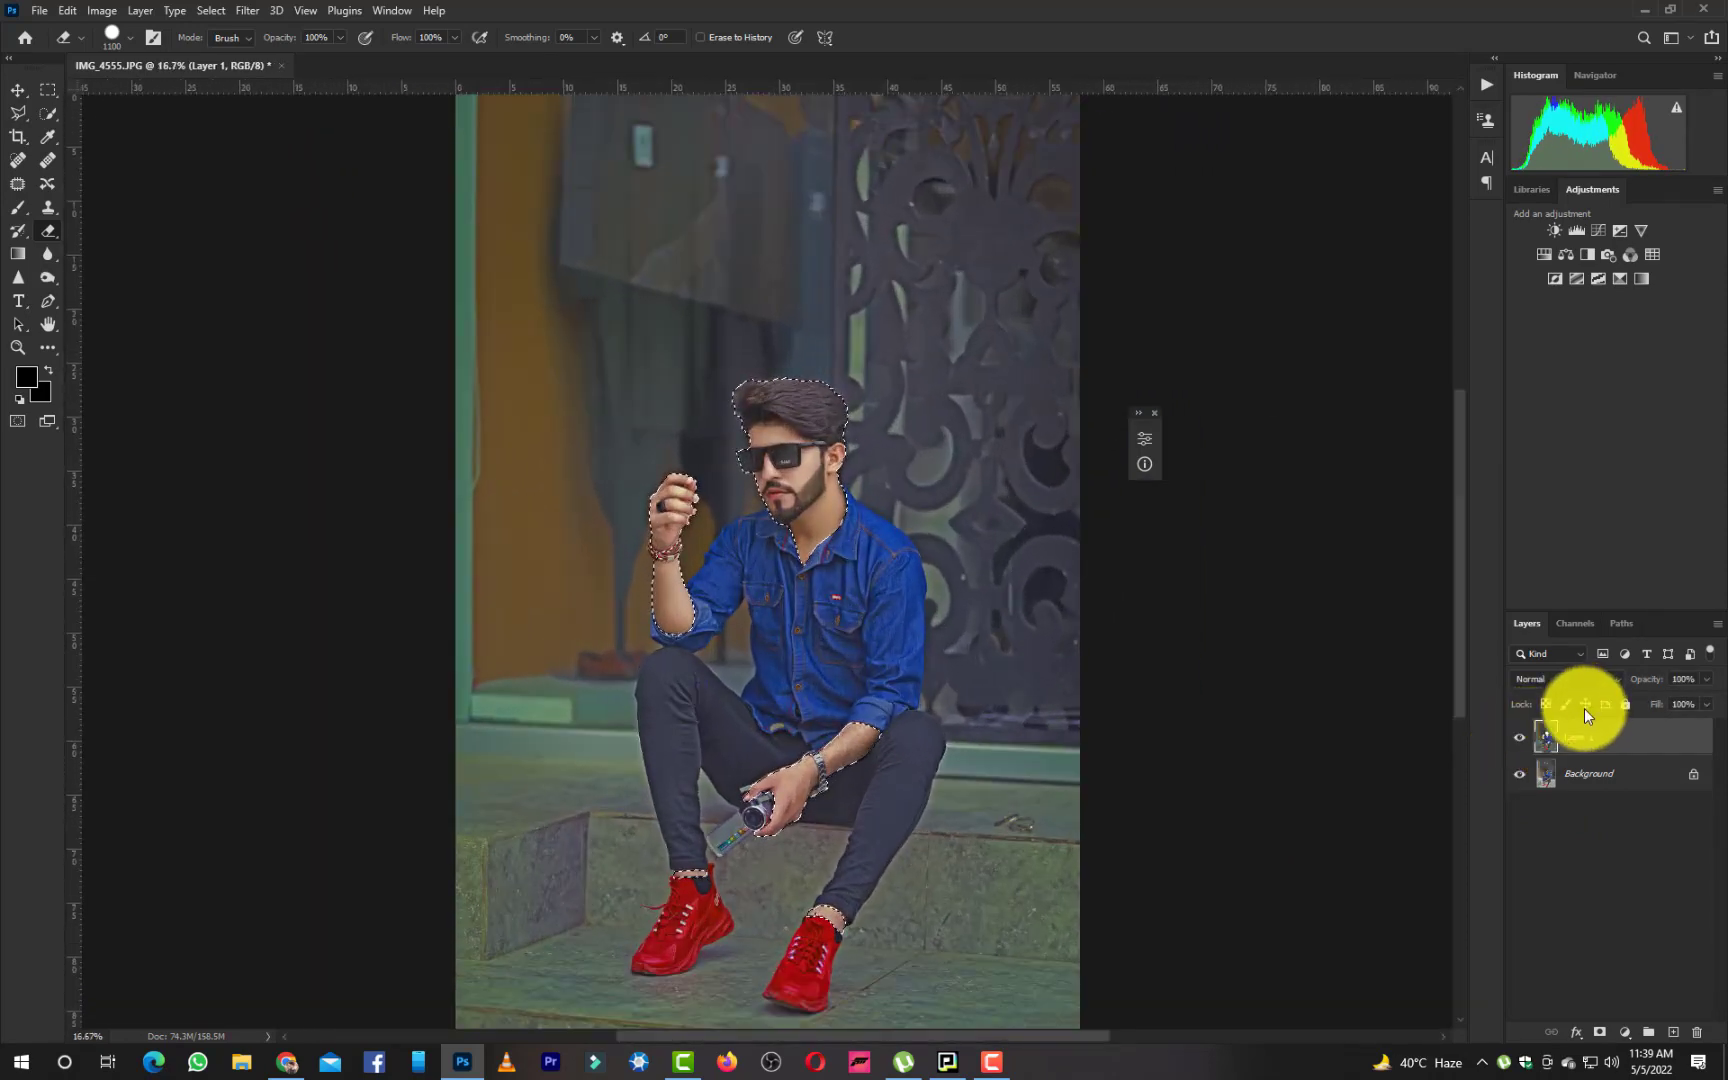
# Clear the hair and skin selection and set Layer 1's fill to 100%
pyautogui.click(47, 113)
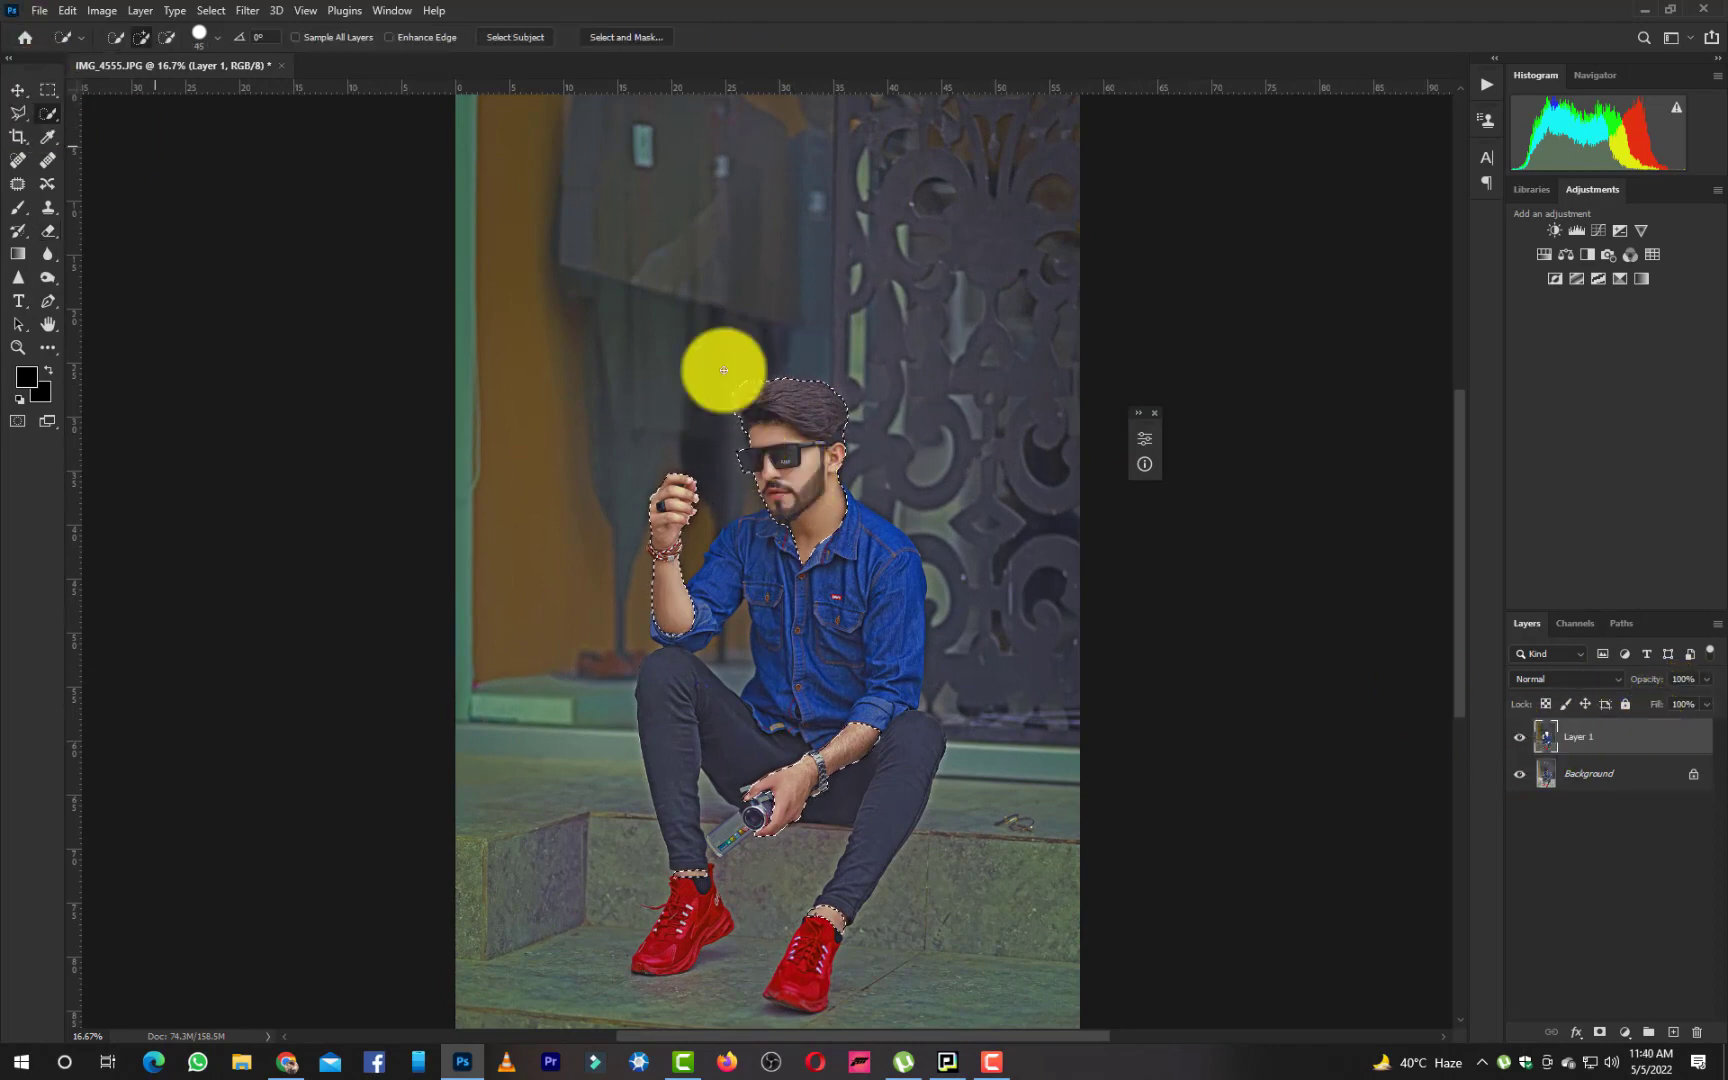
pyautogui.rightClick(837, 474)
pyautogui.click(860, 481)
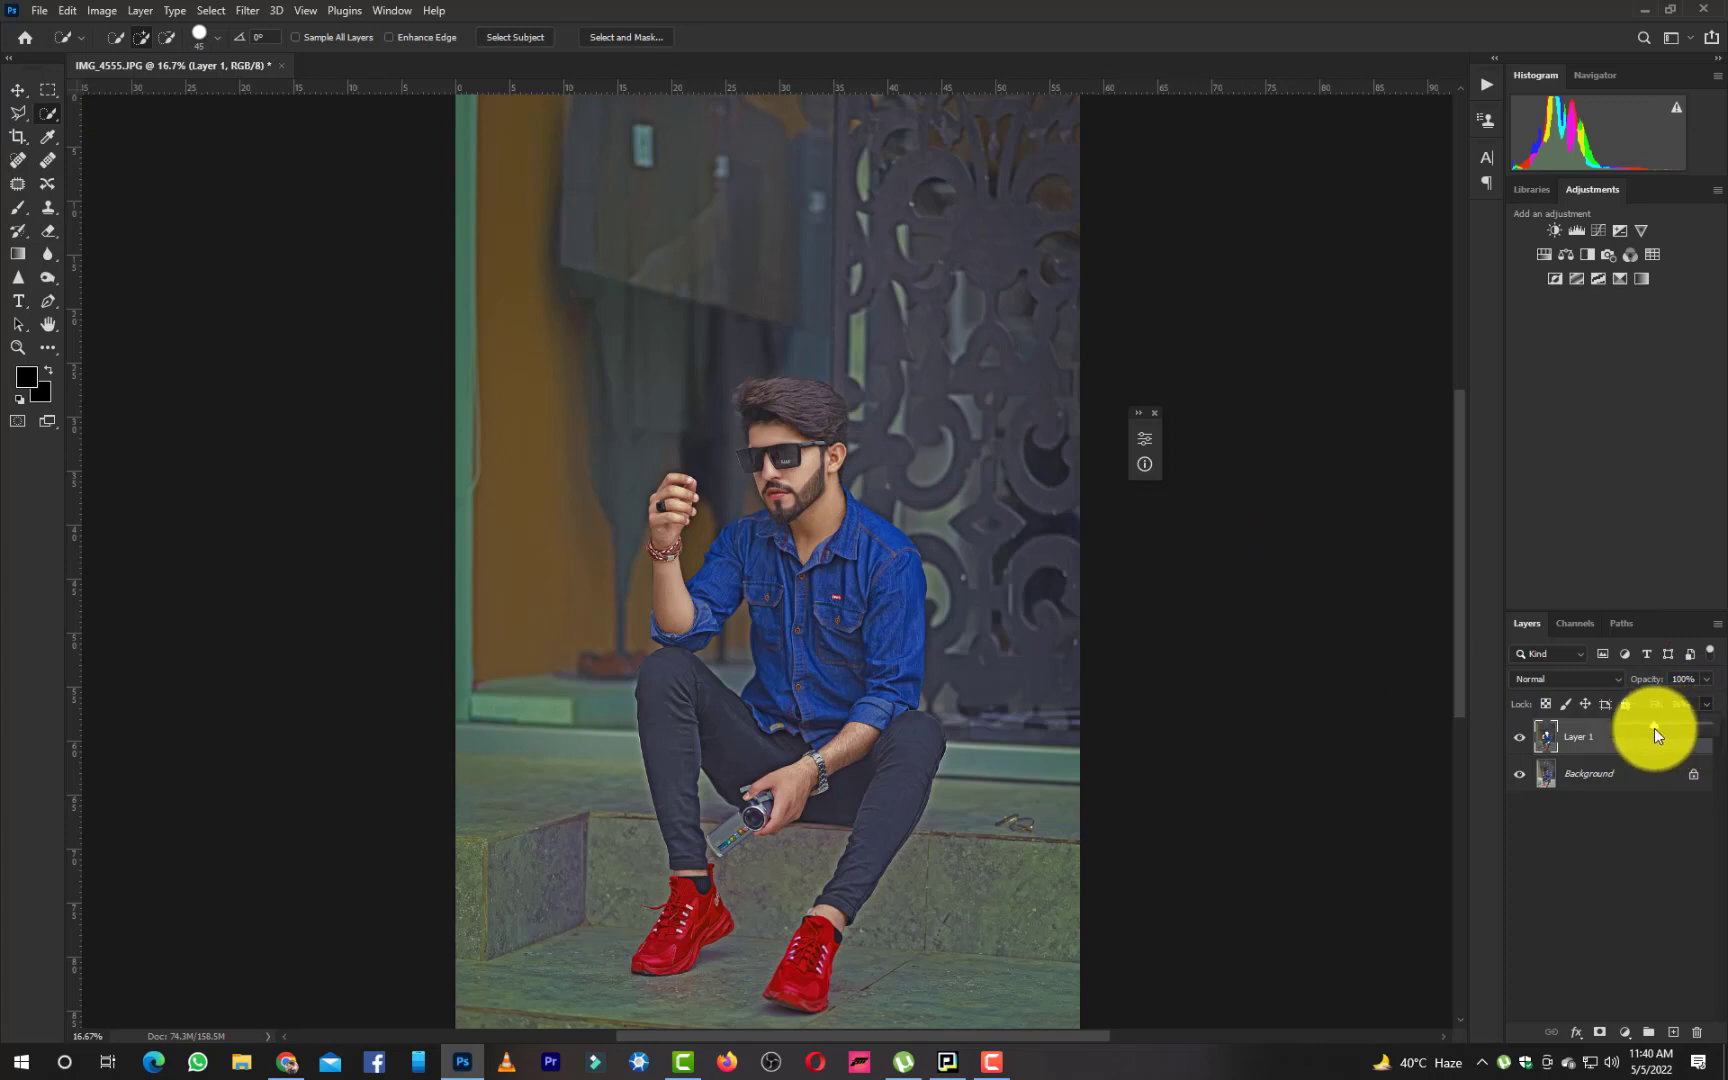
pyautogui.moveTo(1654, 736); pyautogui.dragTo(1725, 735)
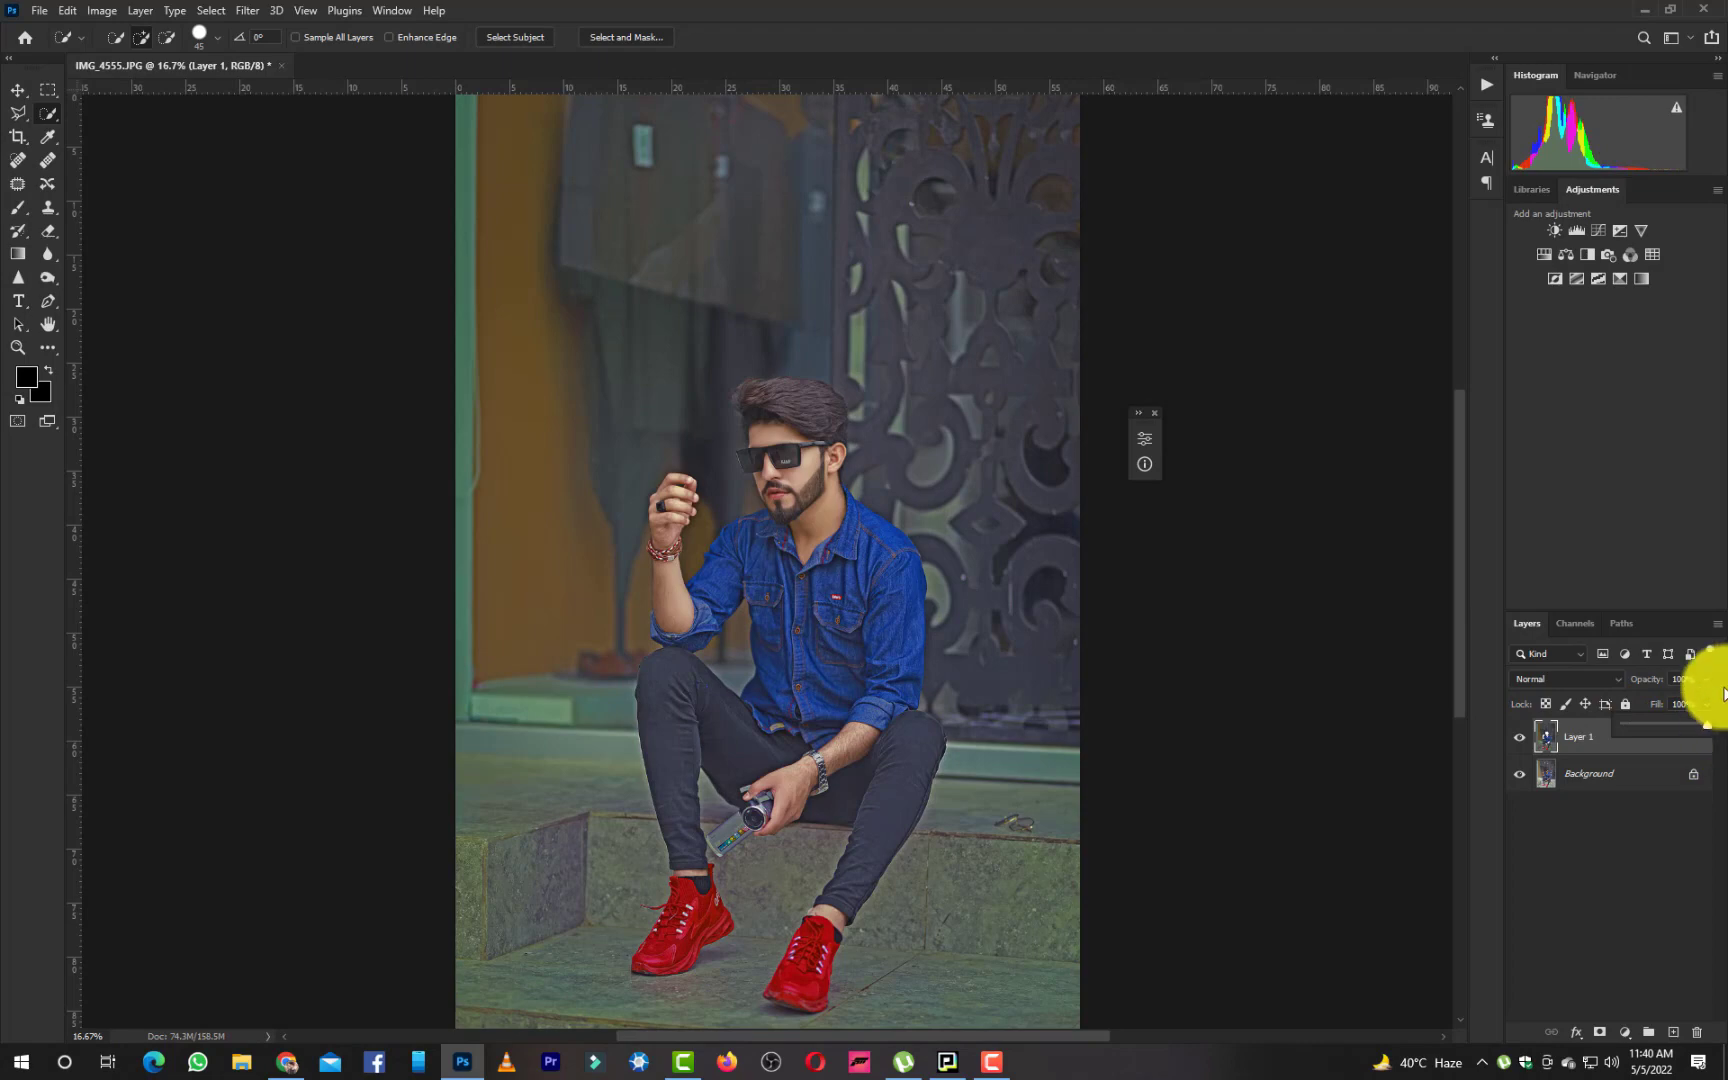
# Compare the portrait with Layer 1 hidden and shown, both at 50% zoom and at full length
pyautogui.hotkey('ctrl', '+')
pyautogui.hotkey('ctrl', '+')
pyautogui.hotkey('ctrl', '+')
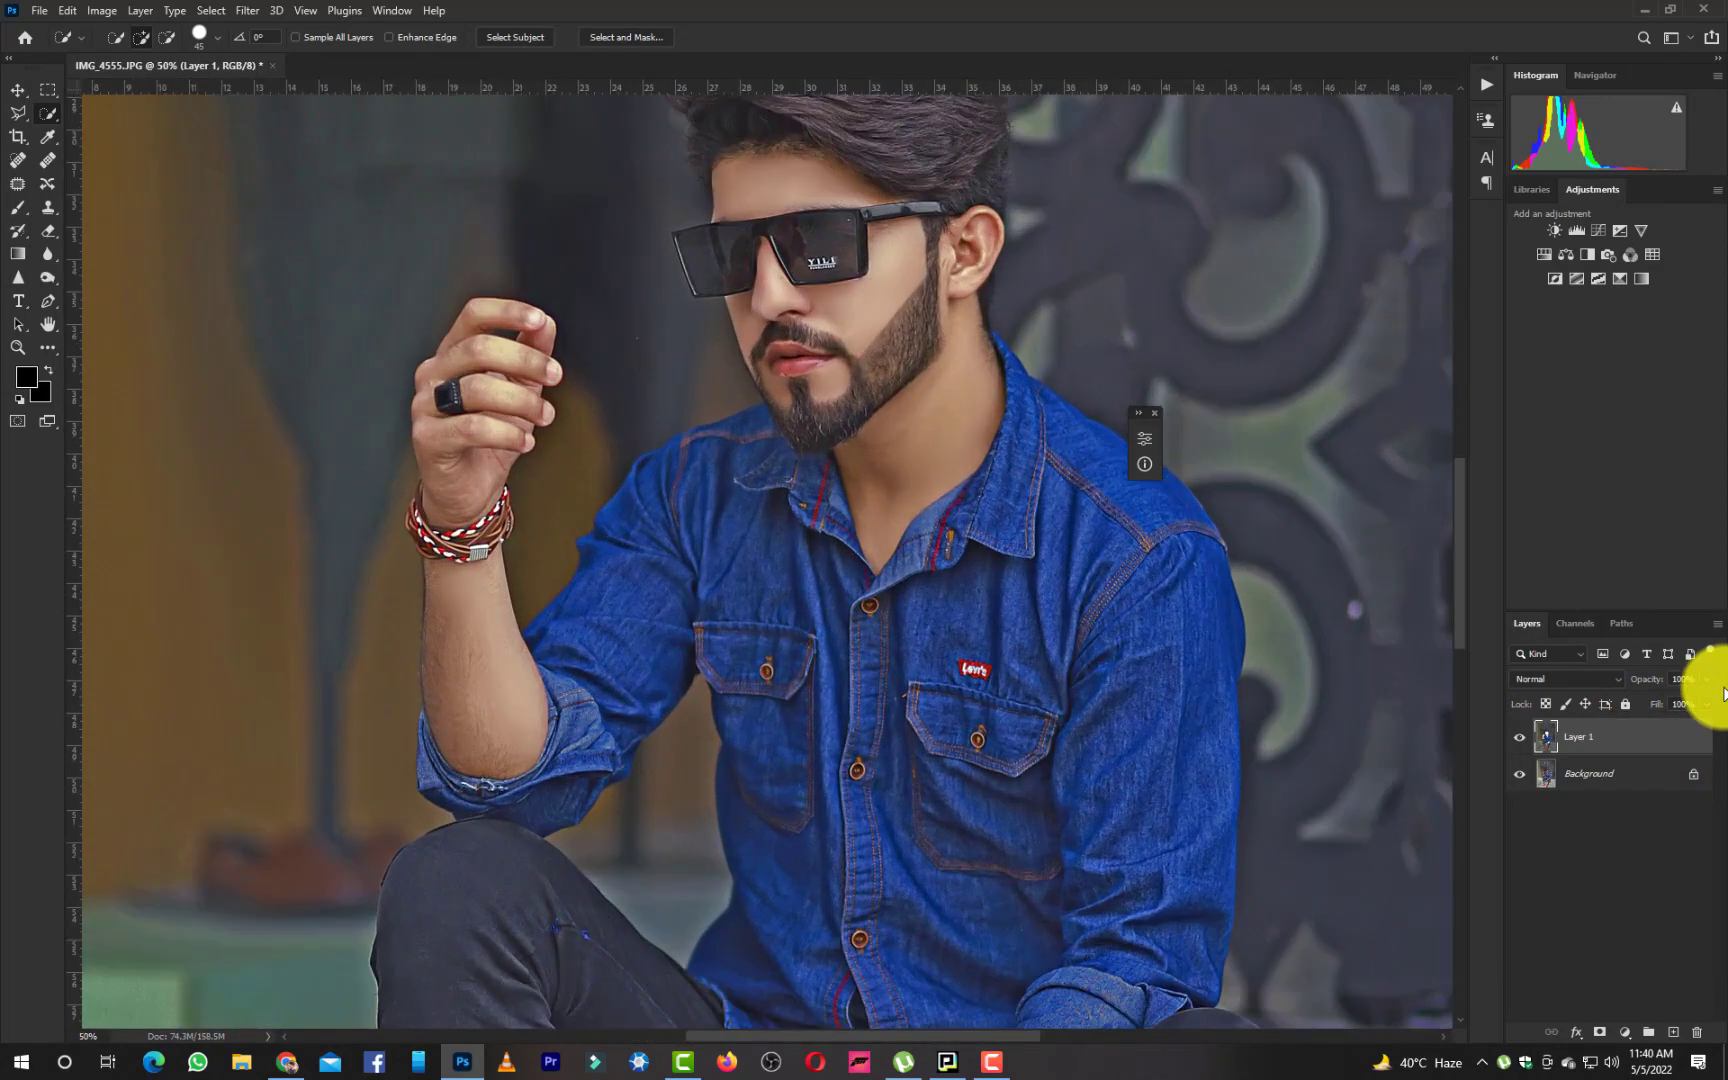
pyautogui.click(1517, 747)
pyautogui.click(1519, 741)
pyautogui.hotkey('ctrl', '-')
pyautogui.hotkey('ctrl', '-')
pyautogui.hotkey('ctrl', '-')
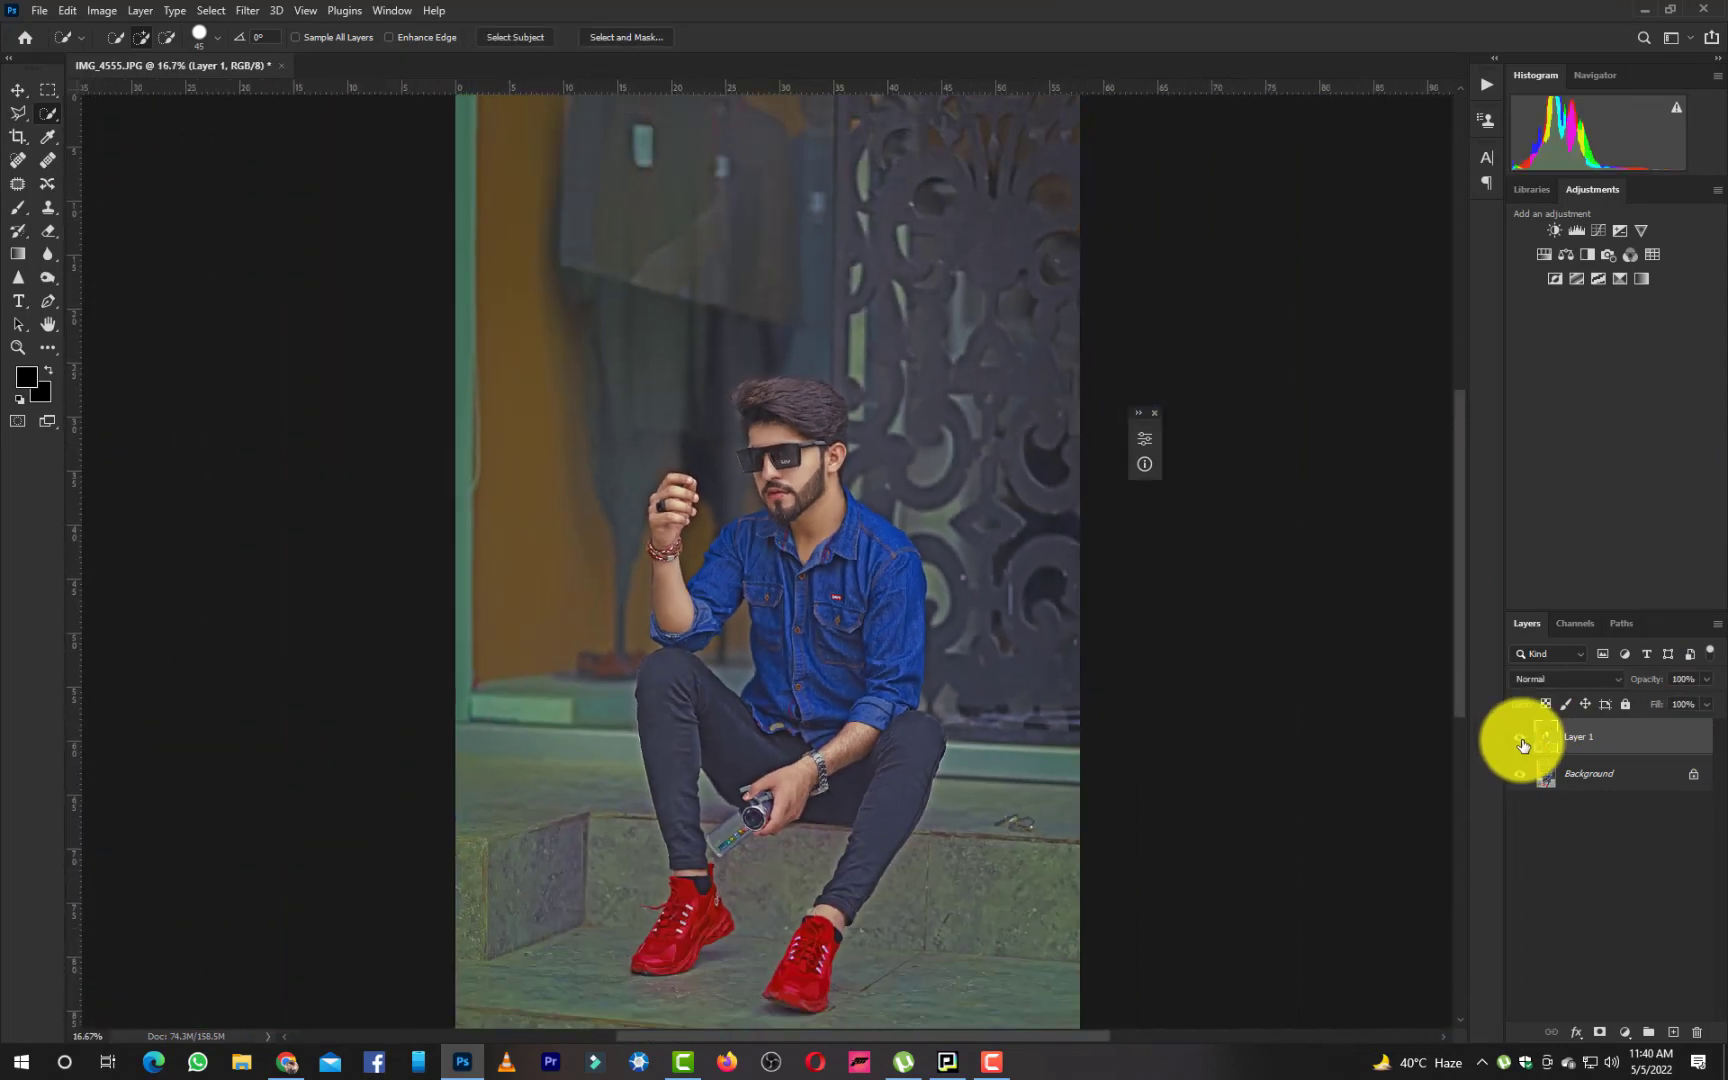
pyautogui.click(1520, 740)
pyautogui.click(1520, 740)
pyautogui.hotkey('ctrl', '-')
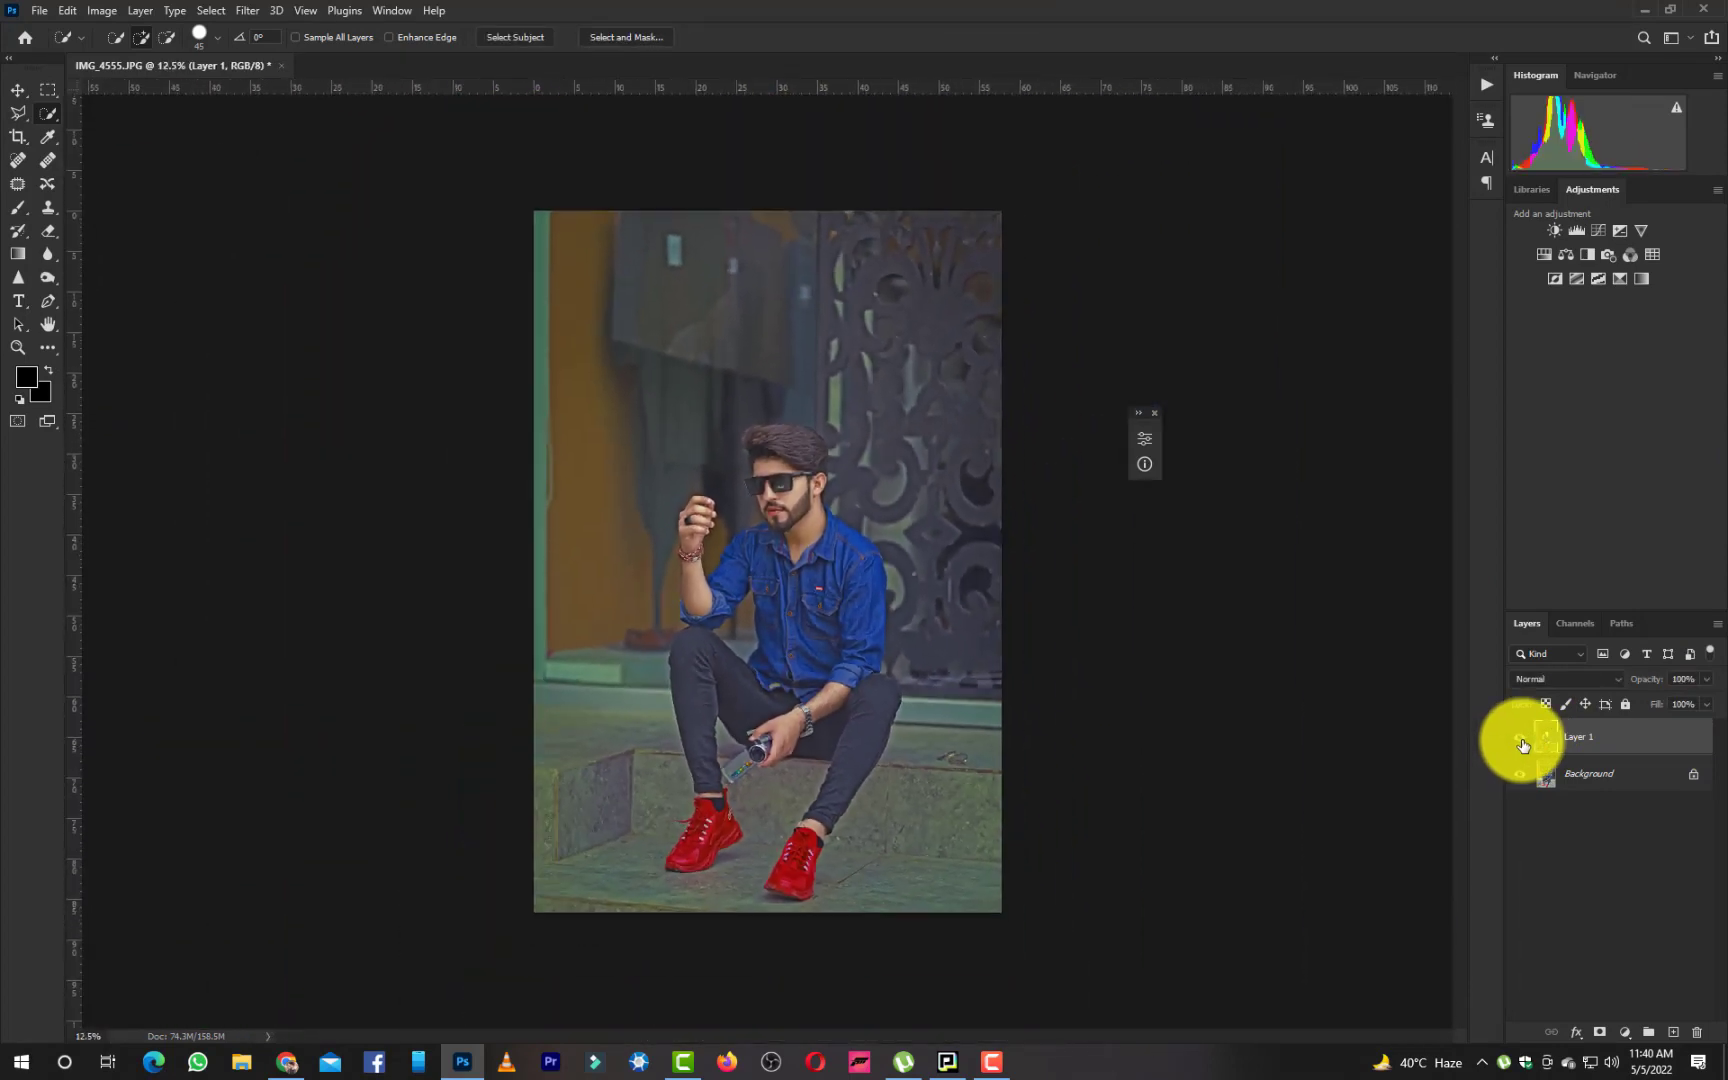
# Try a lower fill on Layer 1 and return it to 100%
pyautogui.hotkey('ctrl', '+')
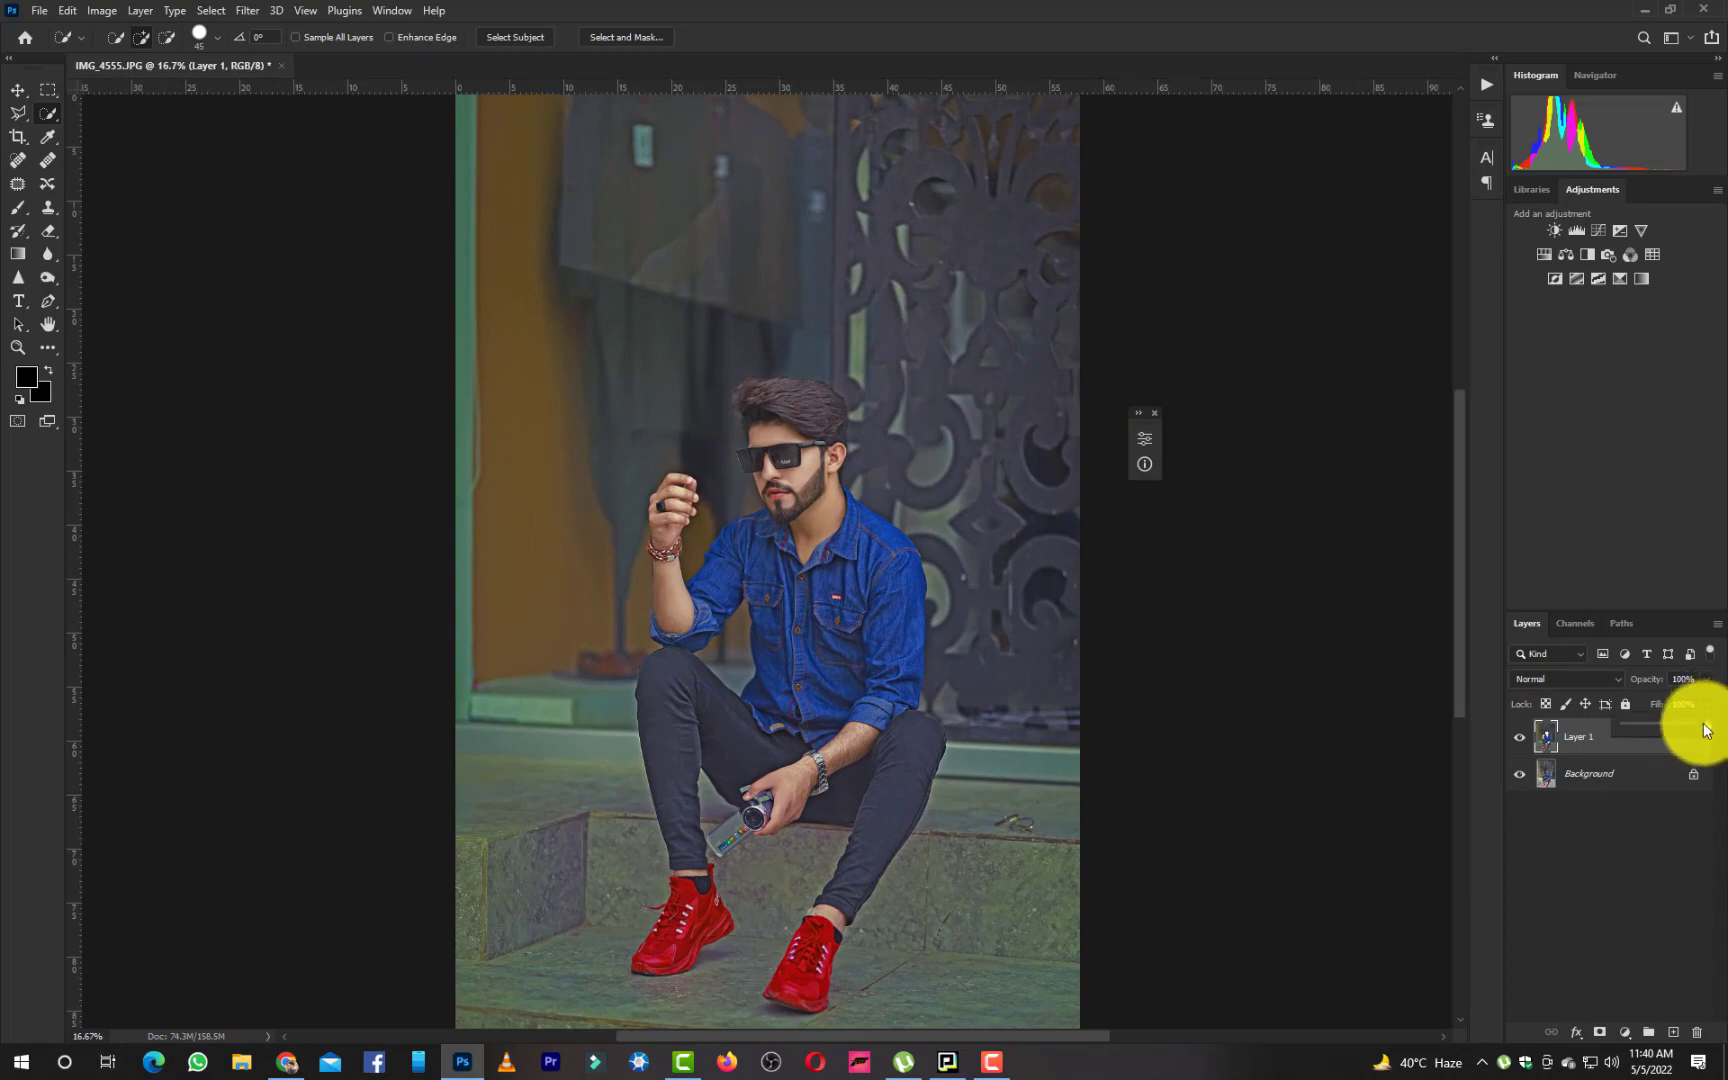
pyautogui.moveTo(1706, 730); pyautogui.dragTo(1688, 733)
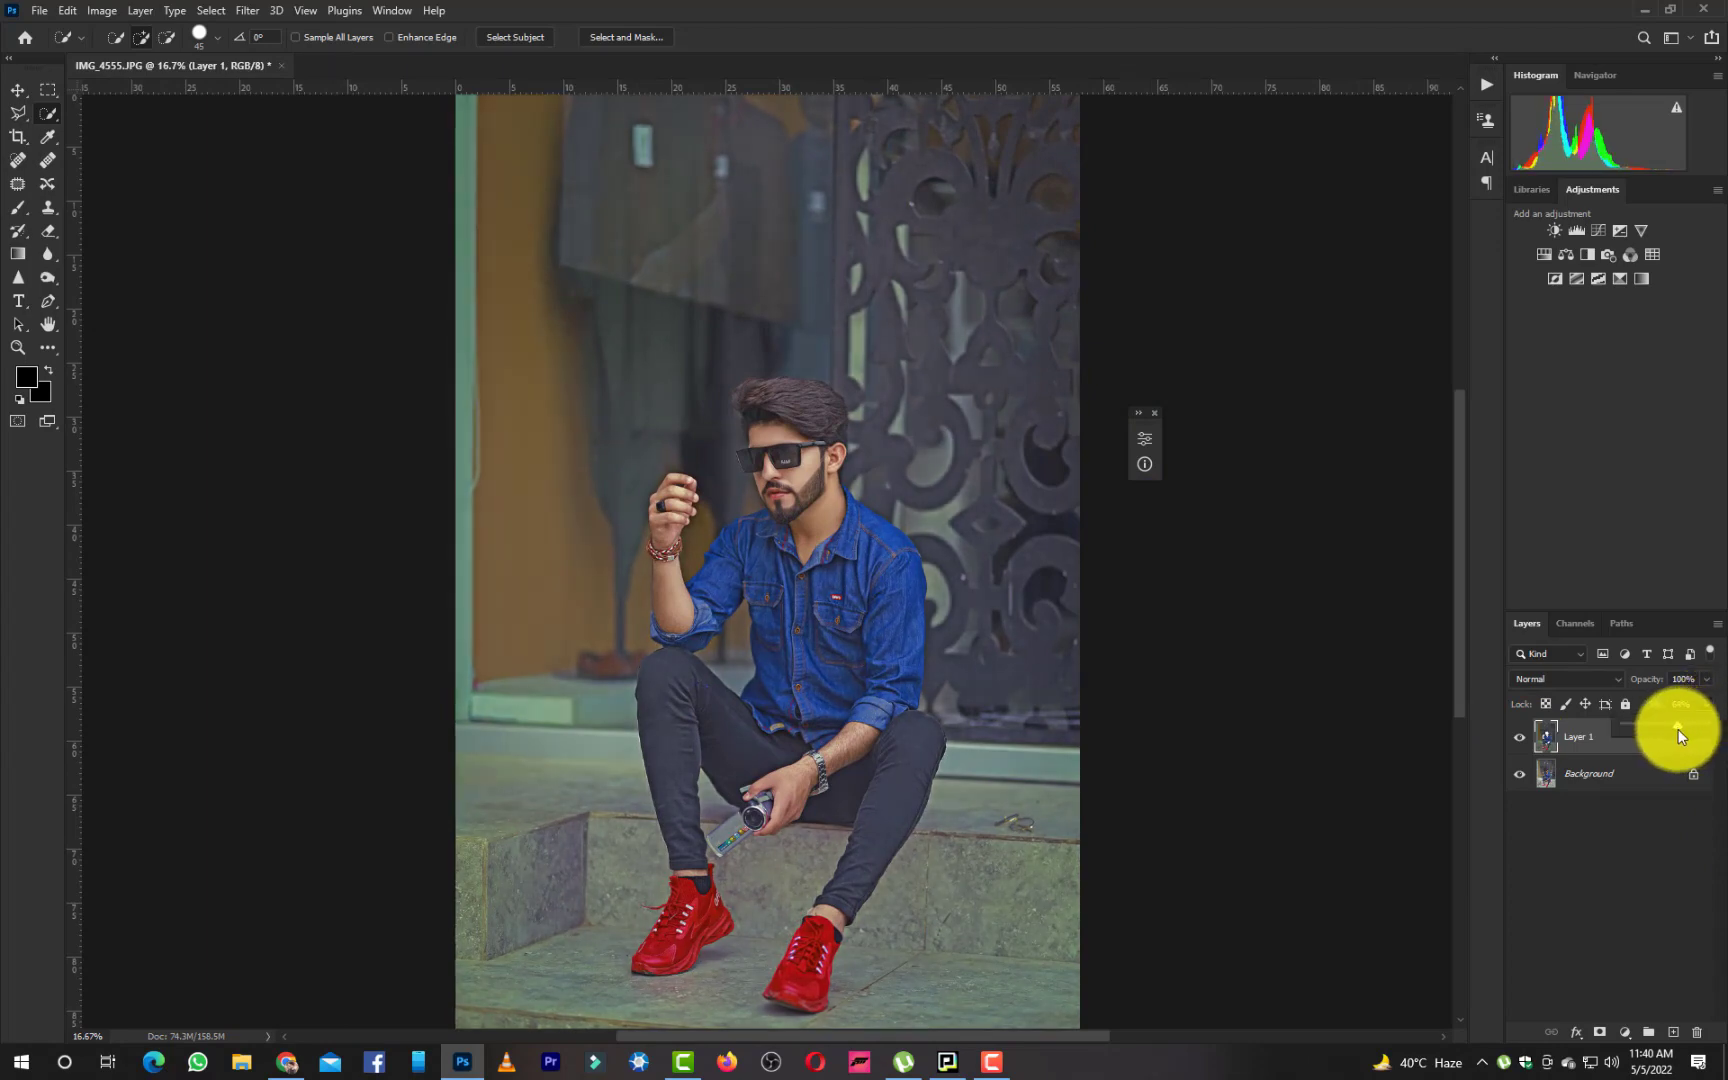
pyautogui.moveTo(1673, 729); pyautogui.dragTo(1707, 727)
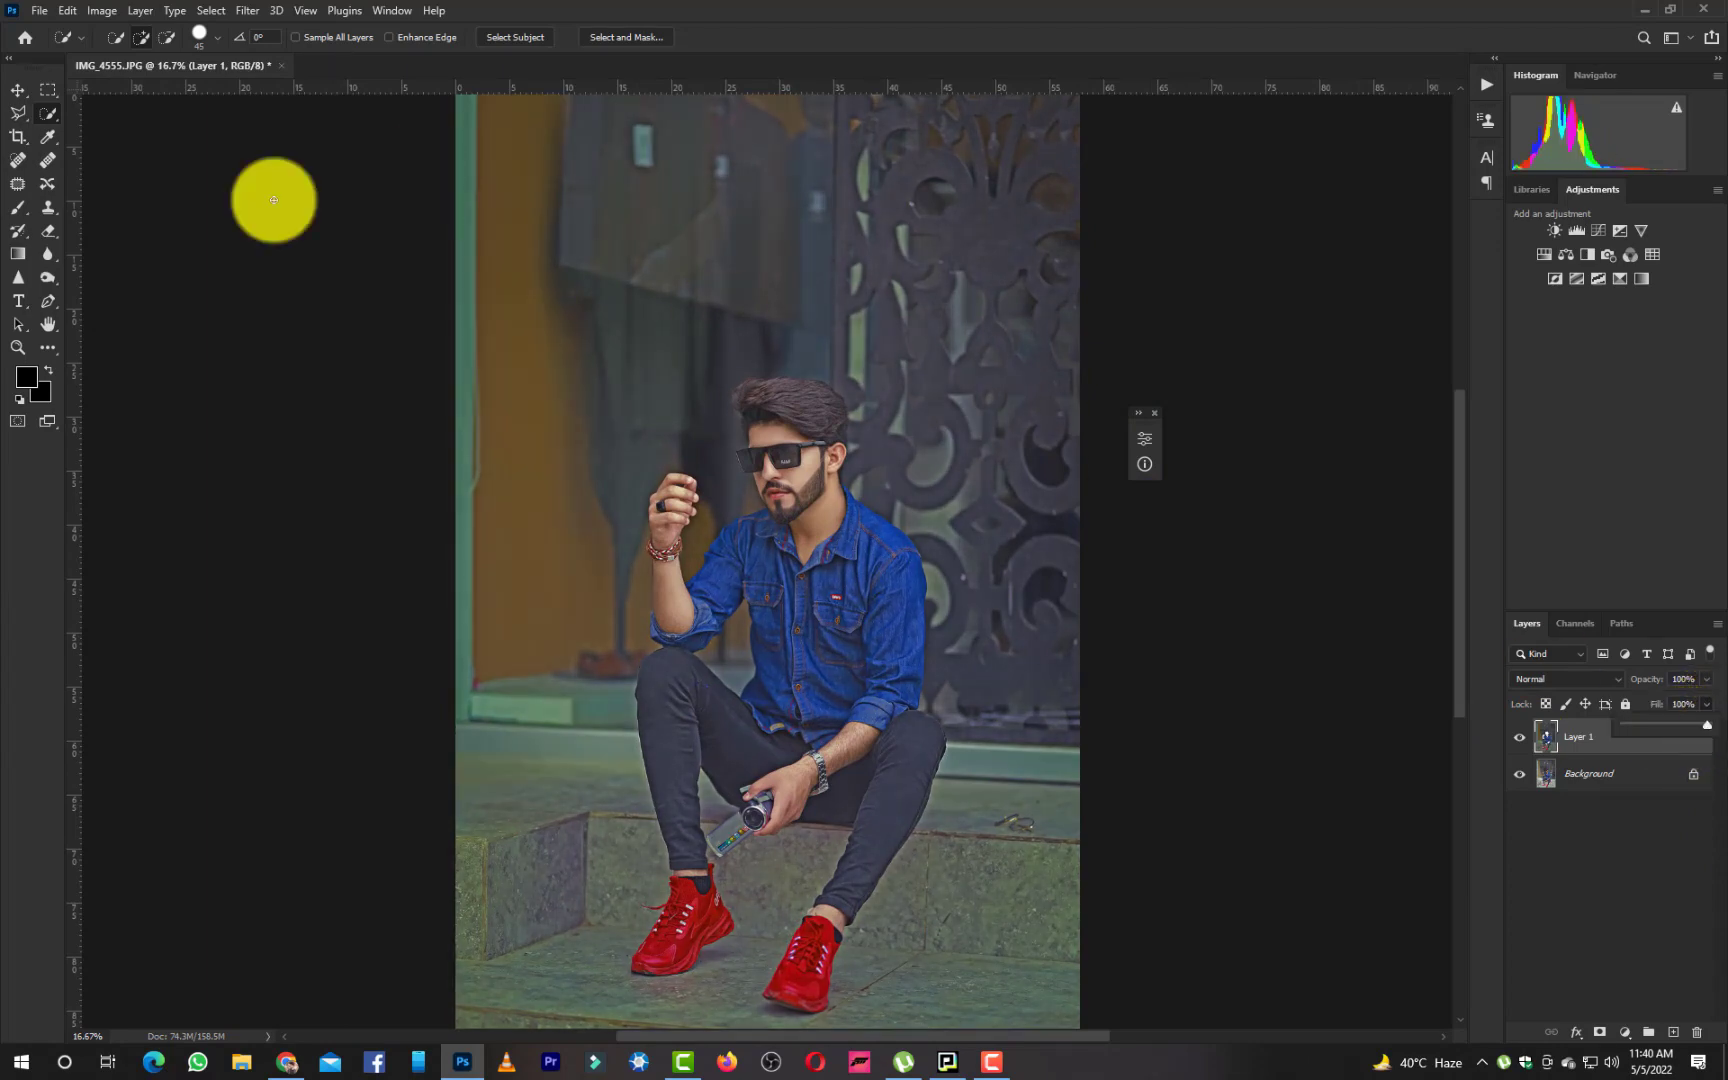
pyautogui.click(18, 207)
pyautogui.moveTo(617, 355); pyautogui.dragTo(683, 310)
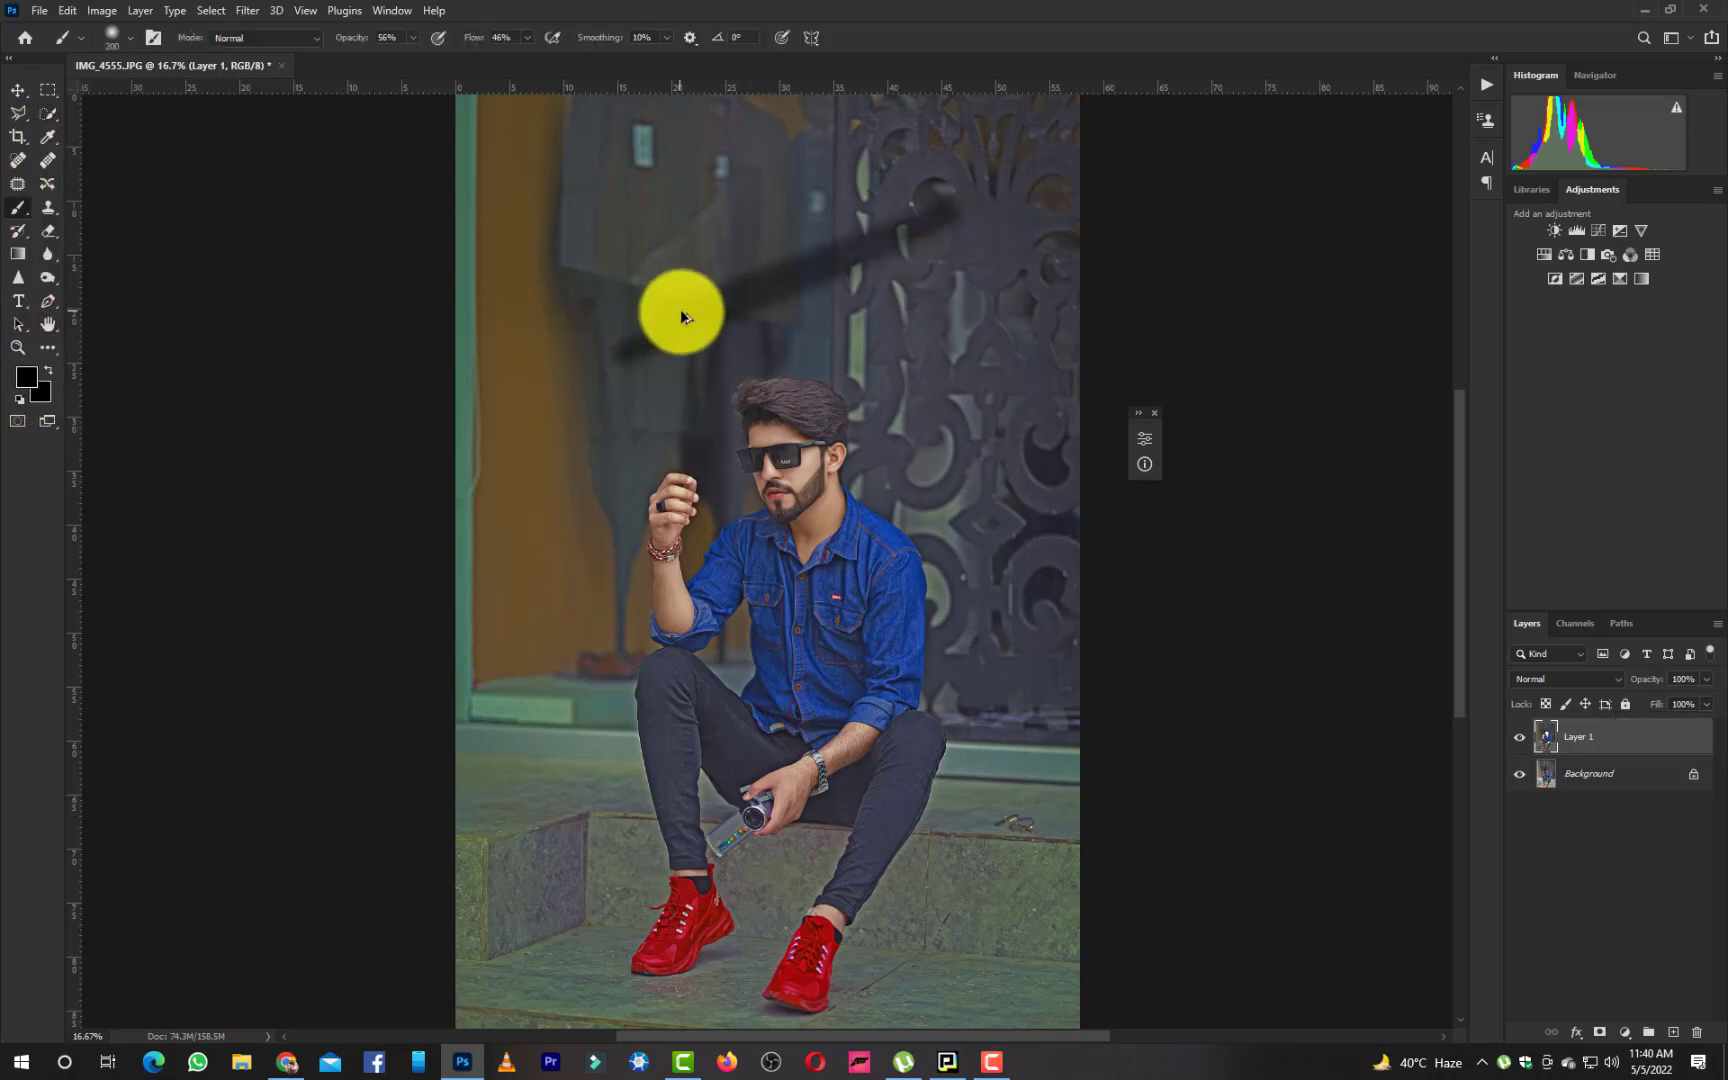
pyautogui.hotkey('ctrl', 'z')
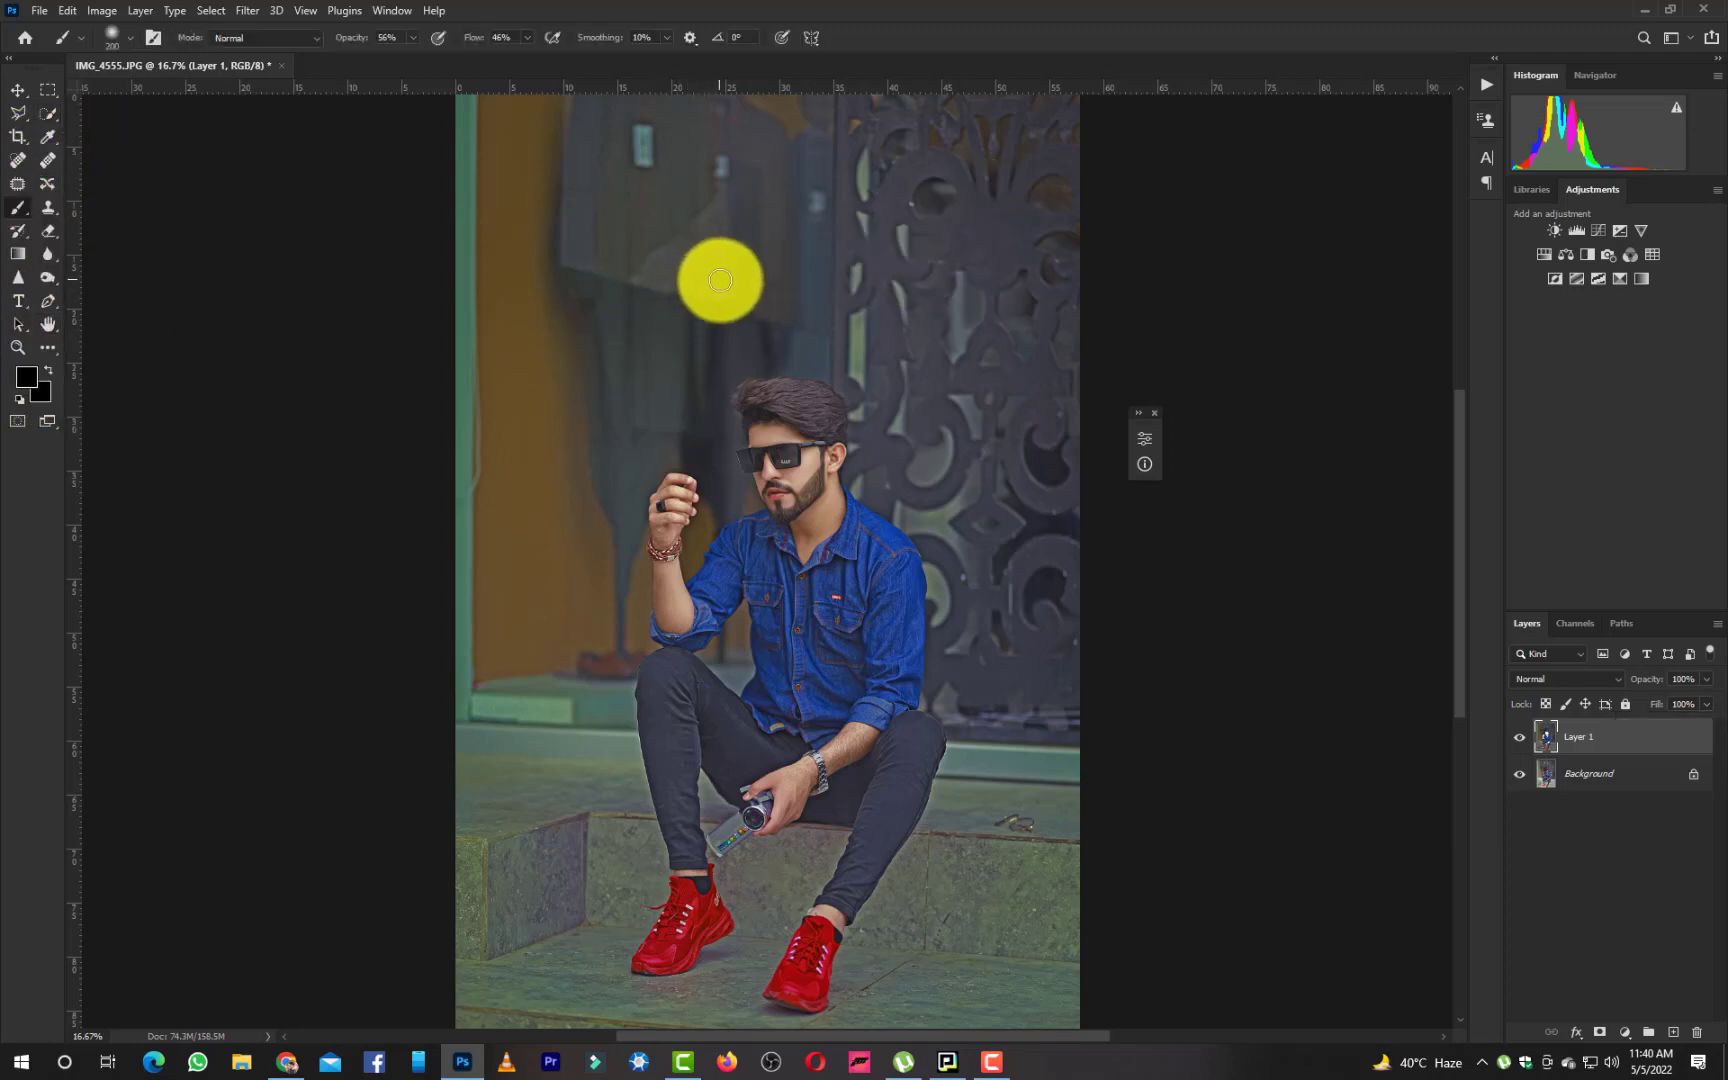
pyautogui.press(']')
pyautogui.press(']')
pyautogui.press(']')
pyautogui.press(']')
pyautogui.press(']')
pyautogui.press(']')
pyautogui.press(']')
pyautogui.press(']')
pyautogui.press(']')
pyautogui.press(']')
pyautogui.press(']')
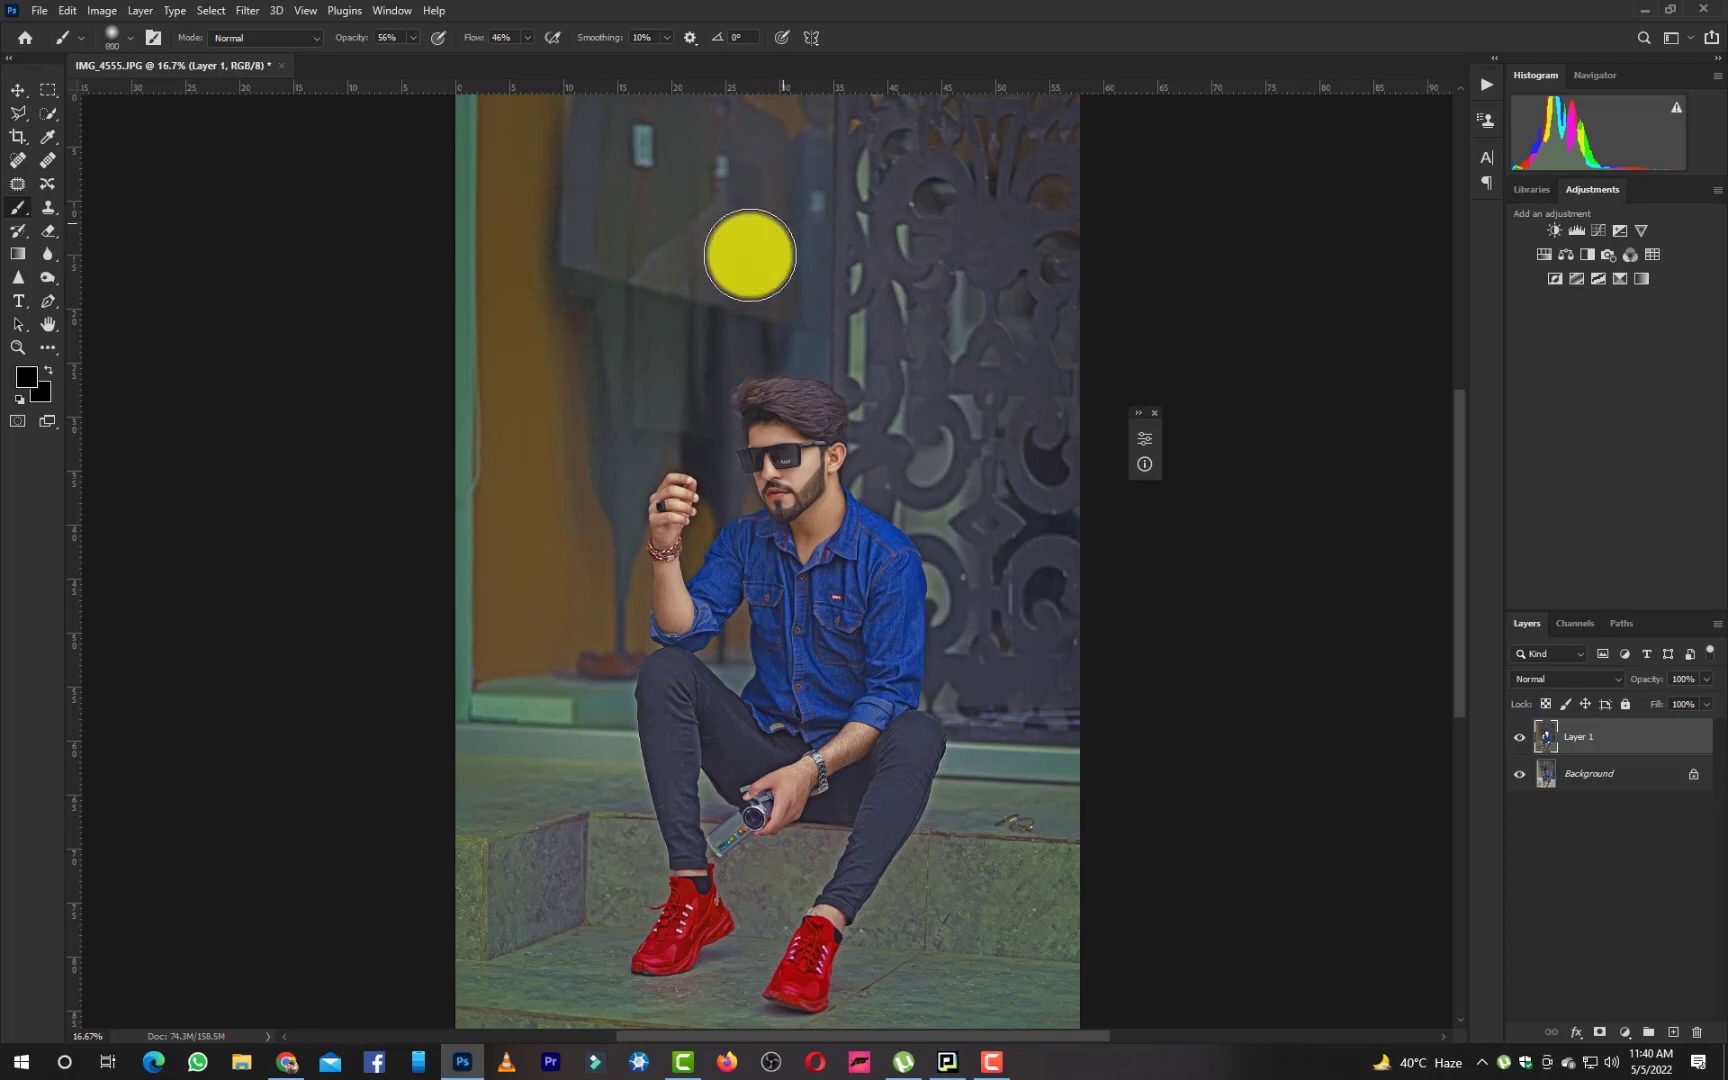
pyautogui.moveTo(535, 766)
pyautogui.mouseDown()
pyautogui.moveTo(536, 883)
pyautogui.moveTo(562, 935)
pyautogui.mouseUp()
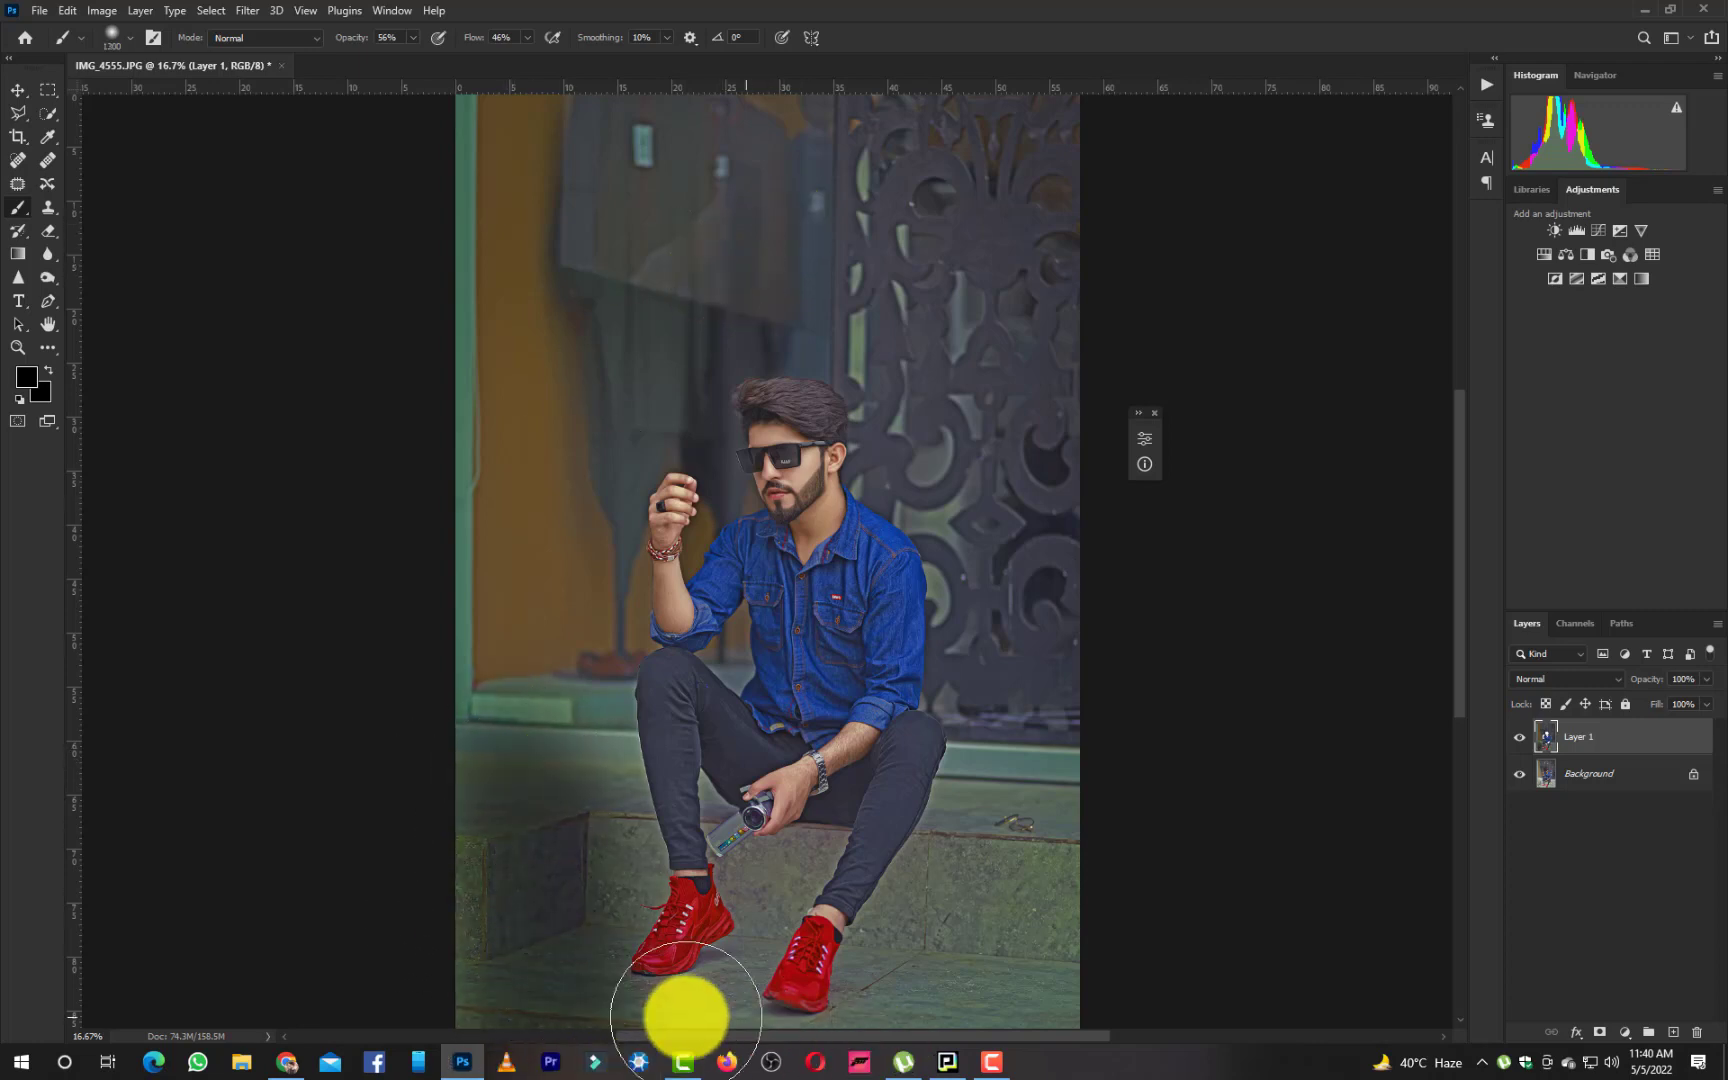
pyautogui.press('[')
pyautogui.press('[')
pyautogui.press('[')
pyautogui.moveTo(612, 1025); pyautogui.dragTo(684, 999)
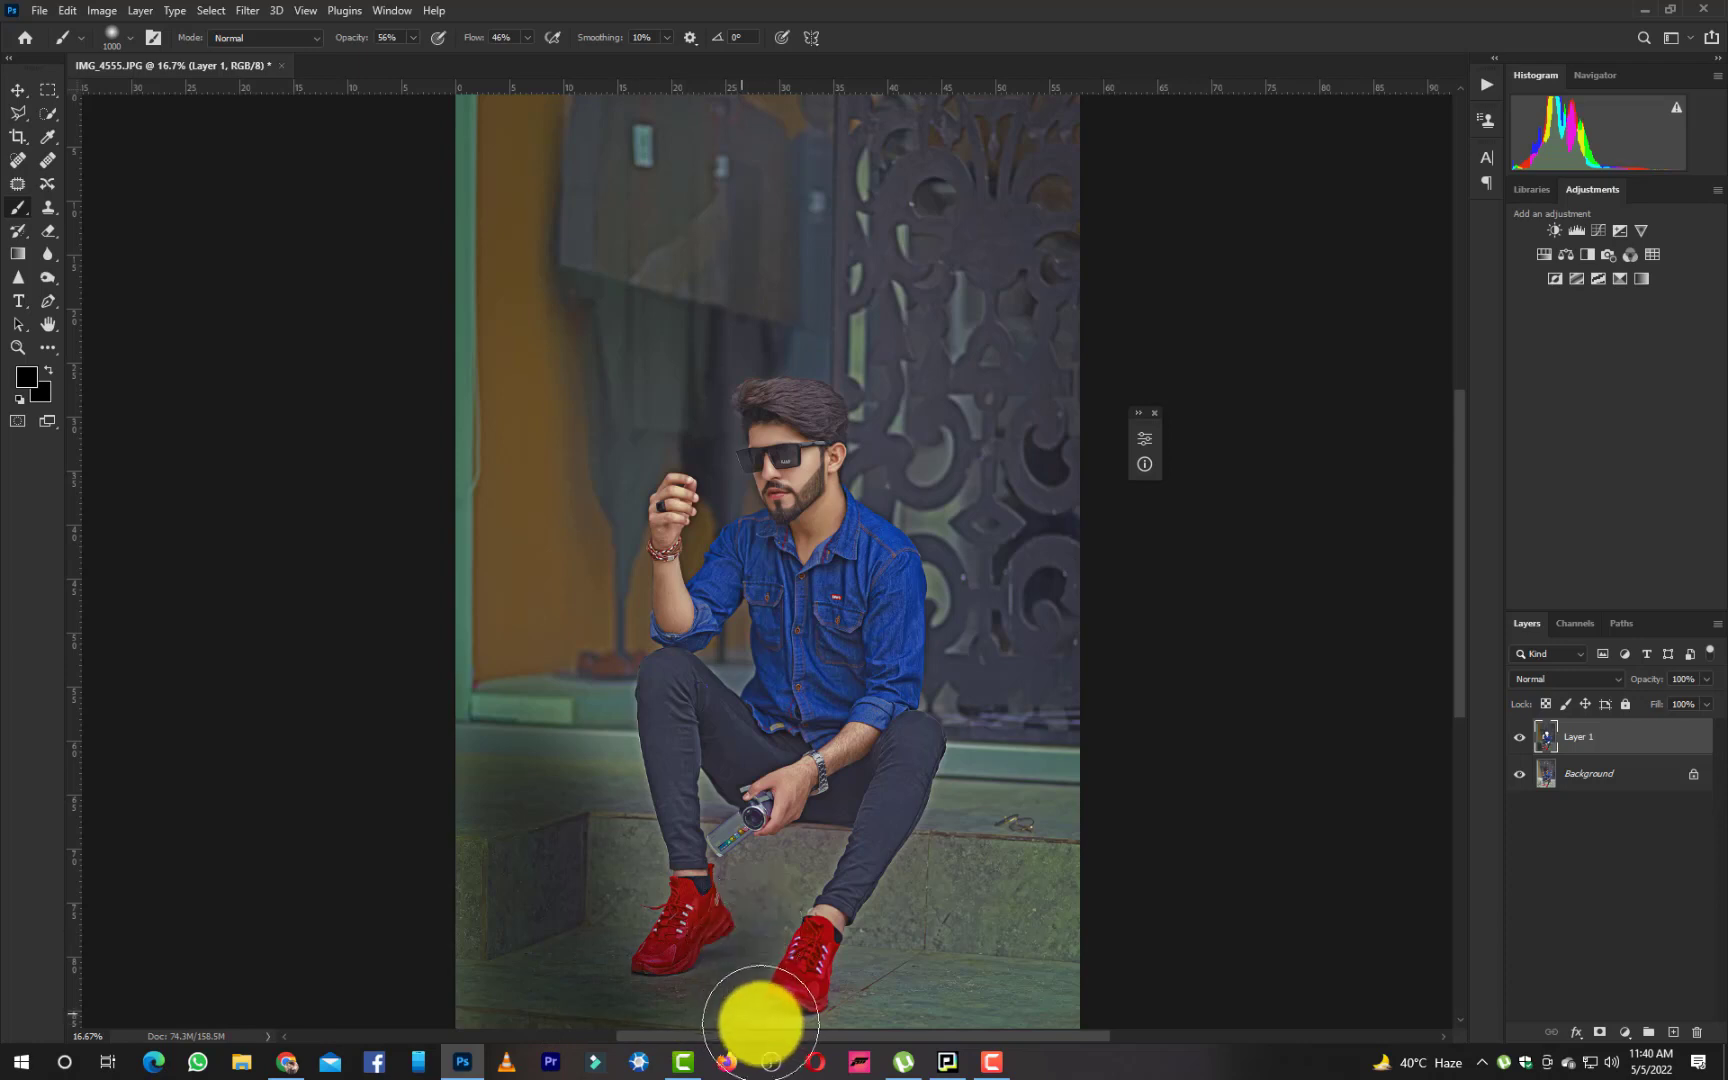
pyautogui.hscroll(5, 960, 995)
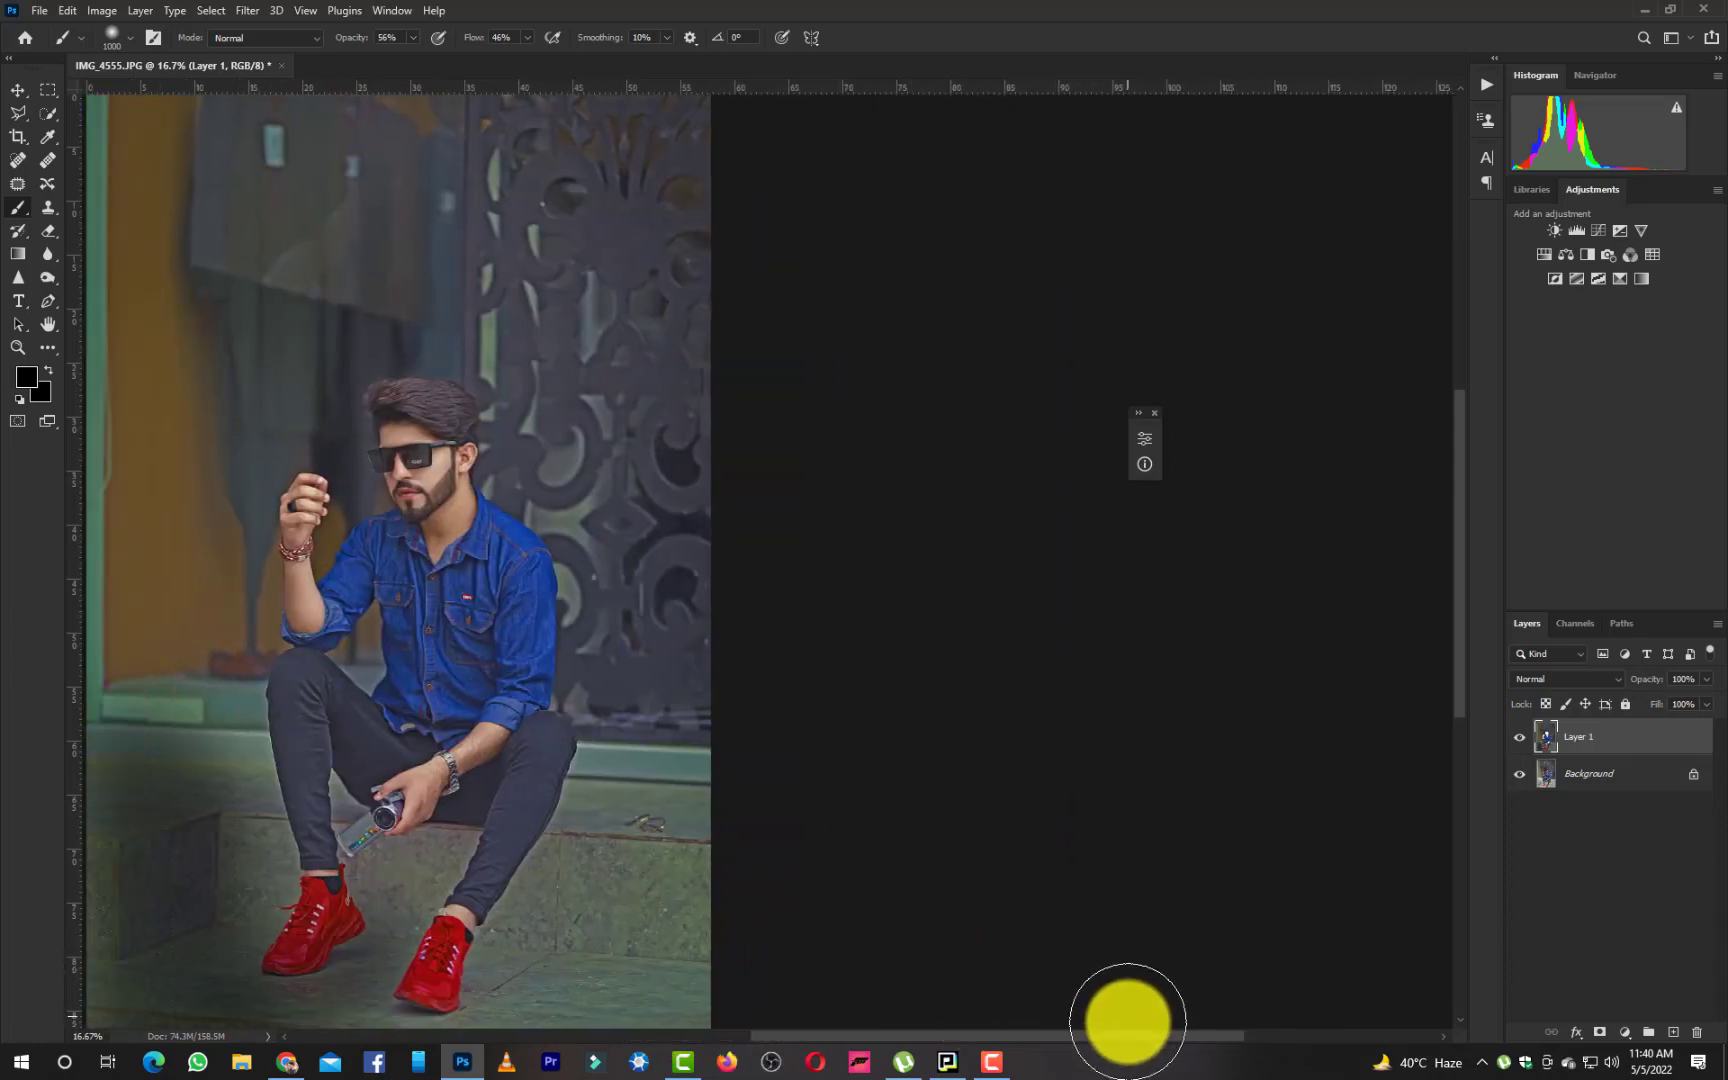
pyautogui.moveTo(1117, 1036); pyautogui.dragTo(991, 1043)
pyautogui.moveTo(986, 1052)
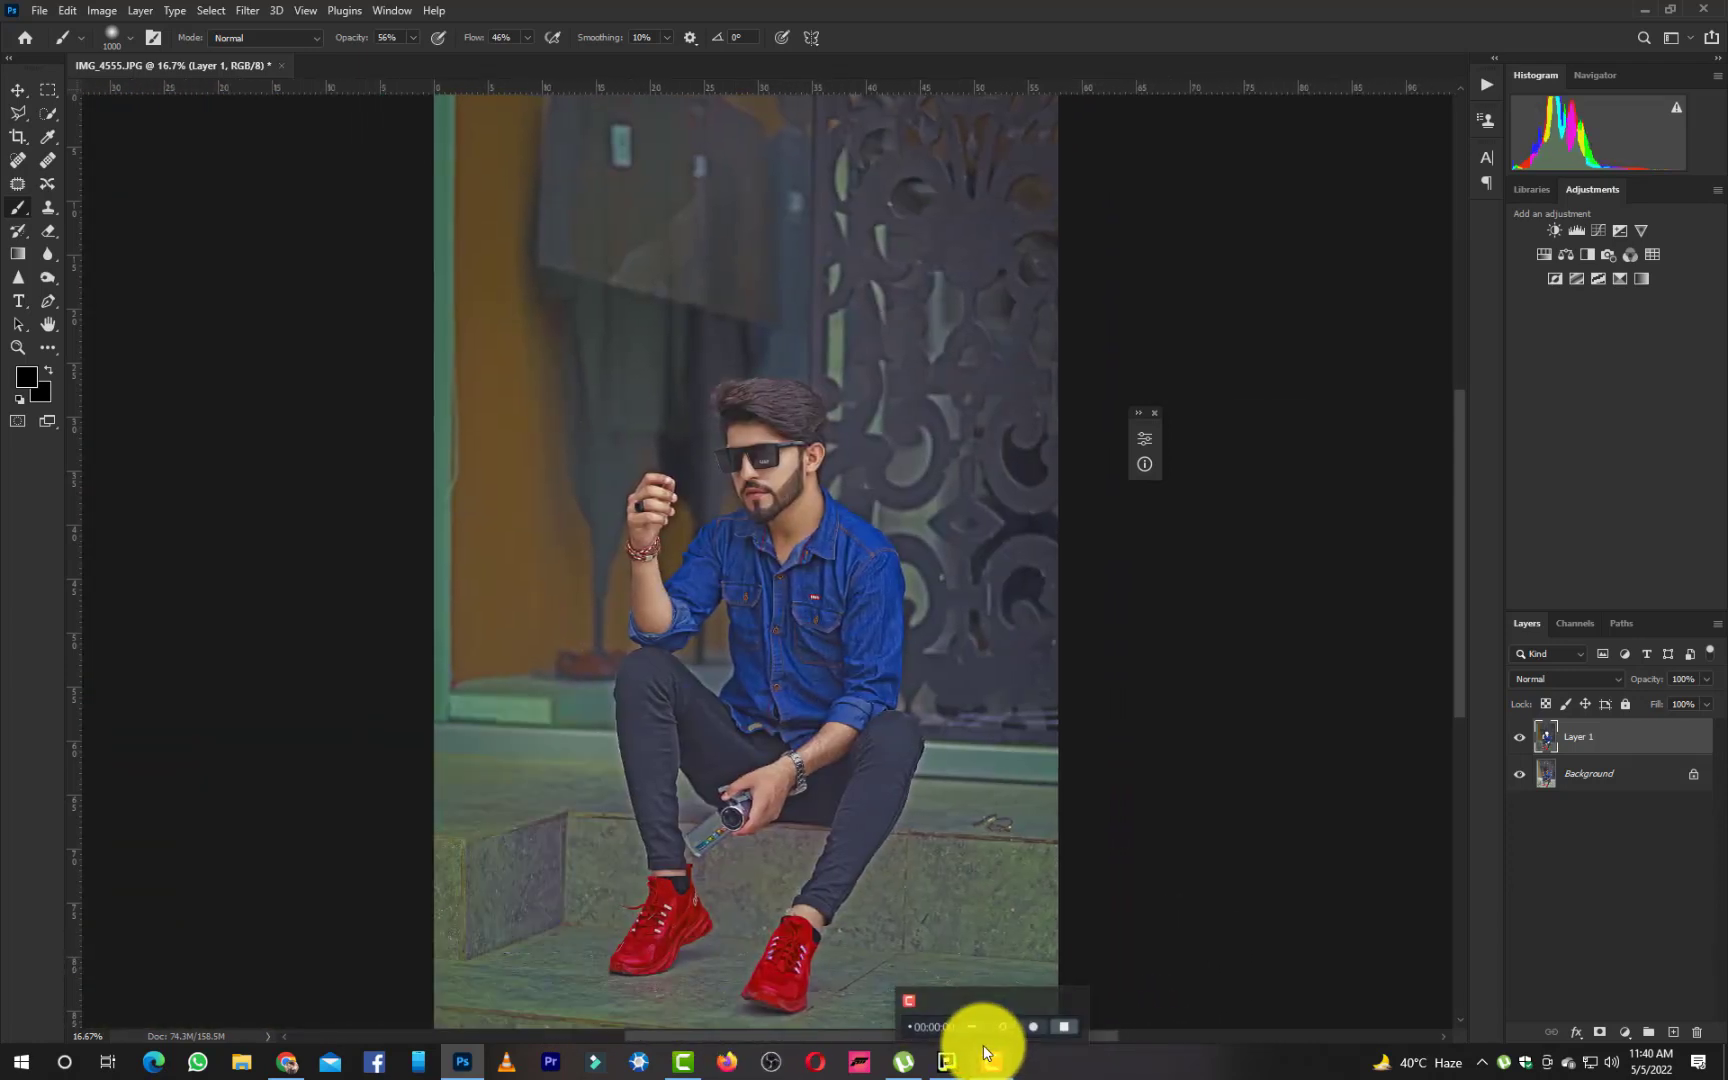
# Duplicate Layer 1 and darken the photo's bottom corners beside the shoes on the copy with a soft black brush of size 1000
pyautogui.hotkey('ctrl', 'j')
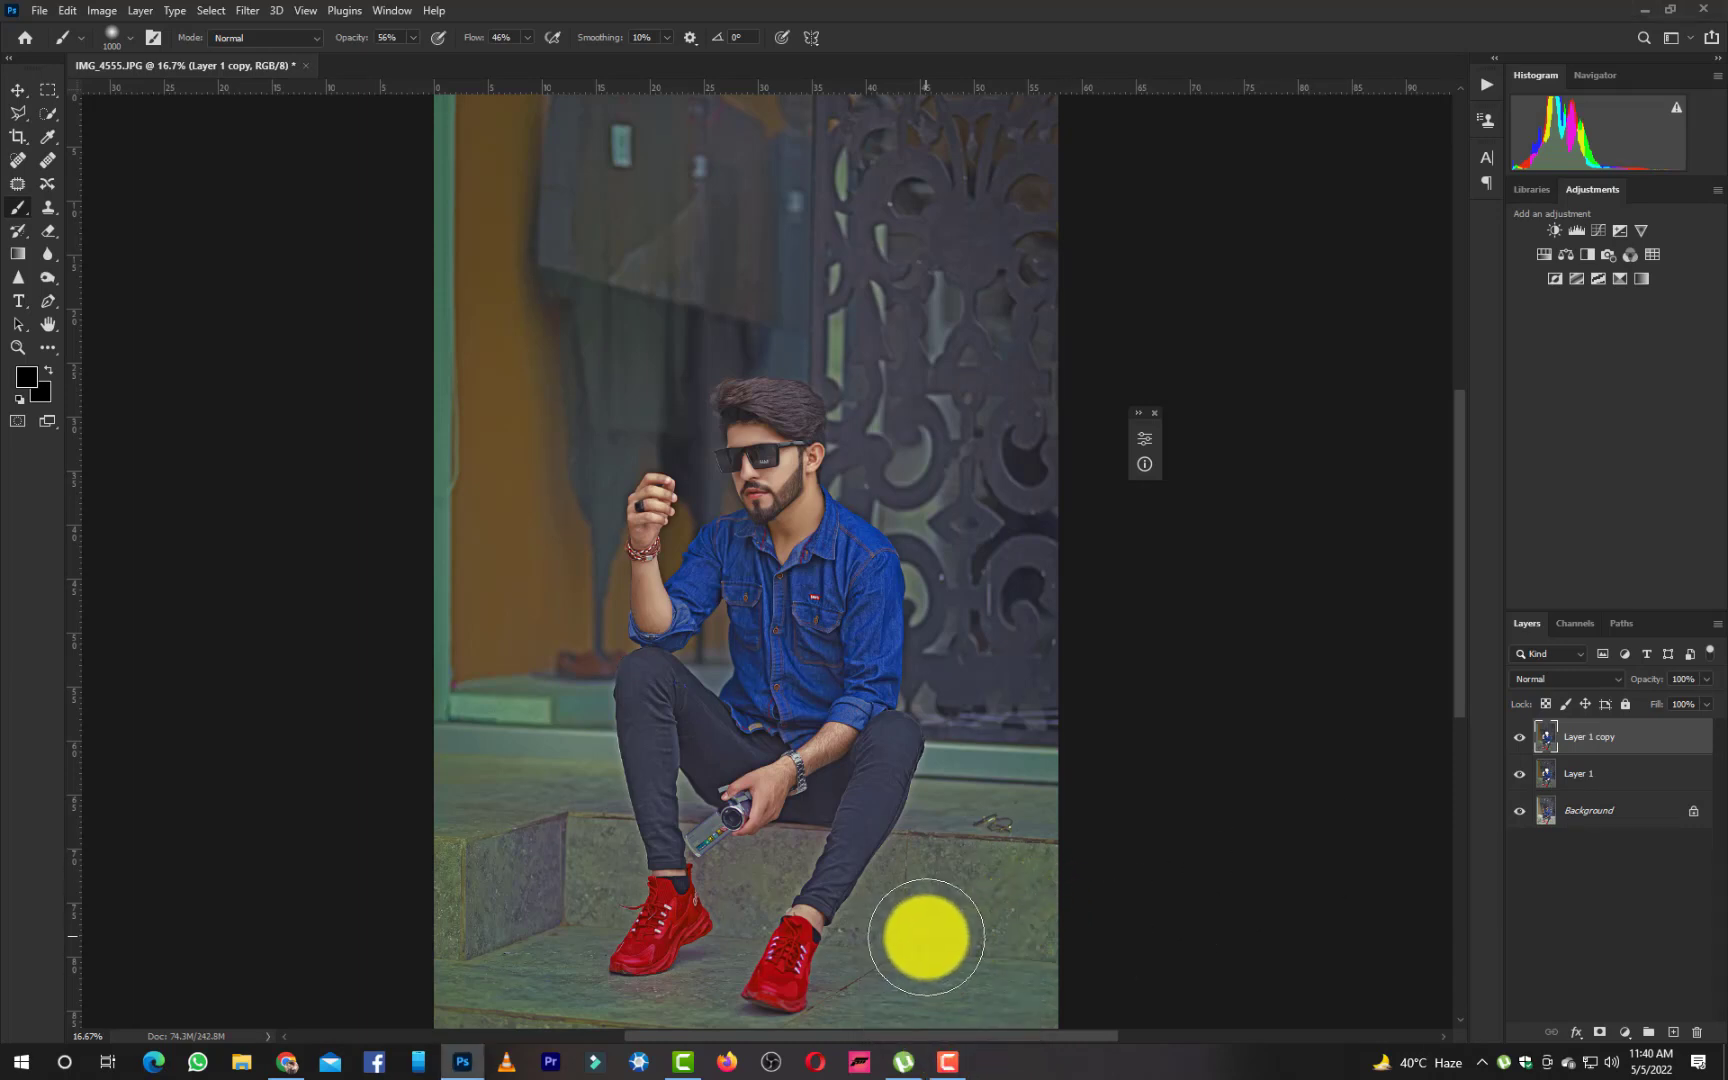
pyautogui.moveTo(926, 937)
pyautogui.mouseDown()
pyautogui.moveTo(969, 923)
pyautogui.moveTo(980, 840)
pyautogui.moveTo(879, 953)
pyautogui.moveTo(1007, 950)
pyautogui.moveTo(1025, 851)
pyautogui.moveTo(966, 1000)
pyautogui.mouseUp()
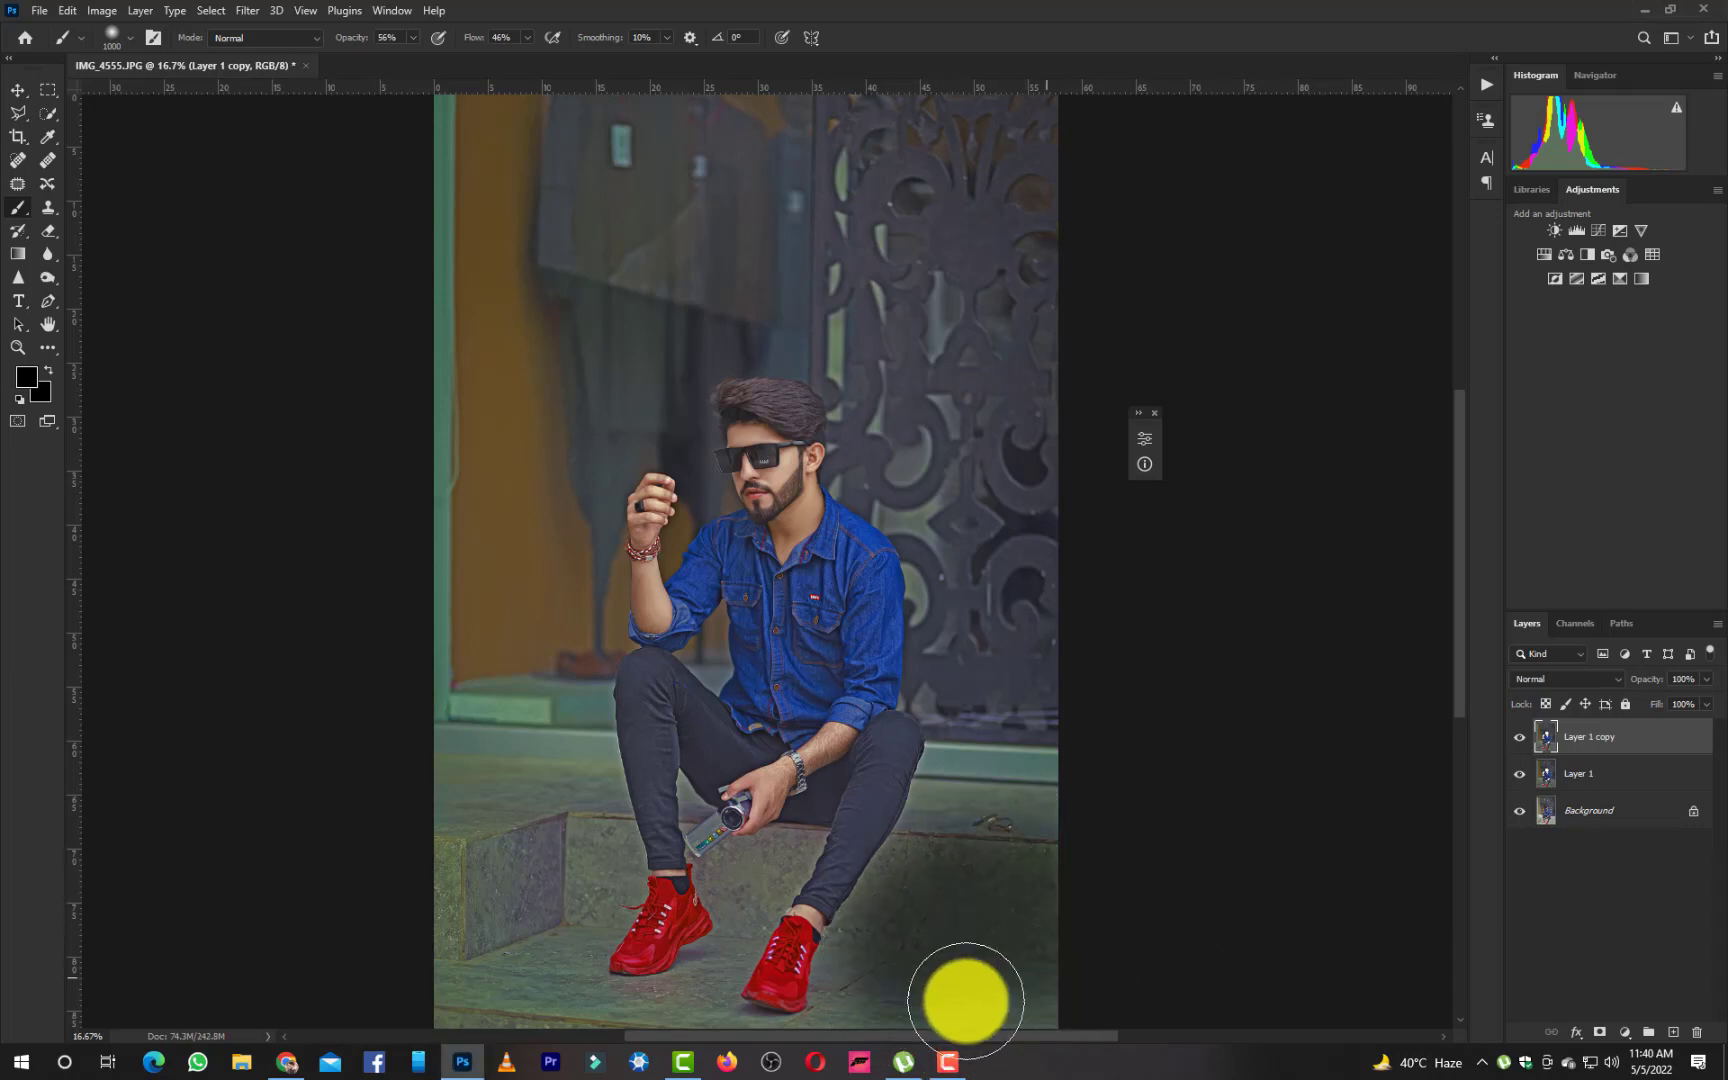
pyautogui.moveTo(550, 1015)
pyautogui.mouseDown()
pyautogui.moveTo(540, 974)
pyautogui.moveTo(448, 930)
pyautogui.moveTo(540, 1010)
pyautogui.mouseUp()
pyautogui.click(580, 1036)
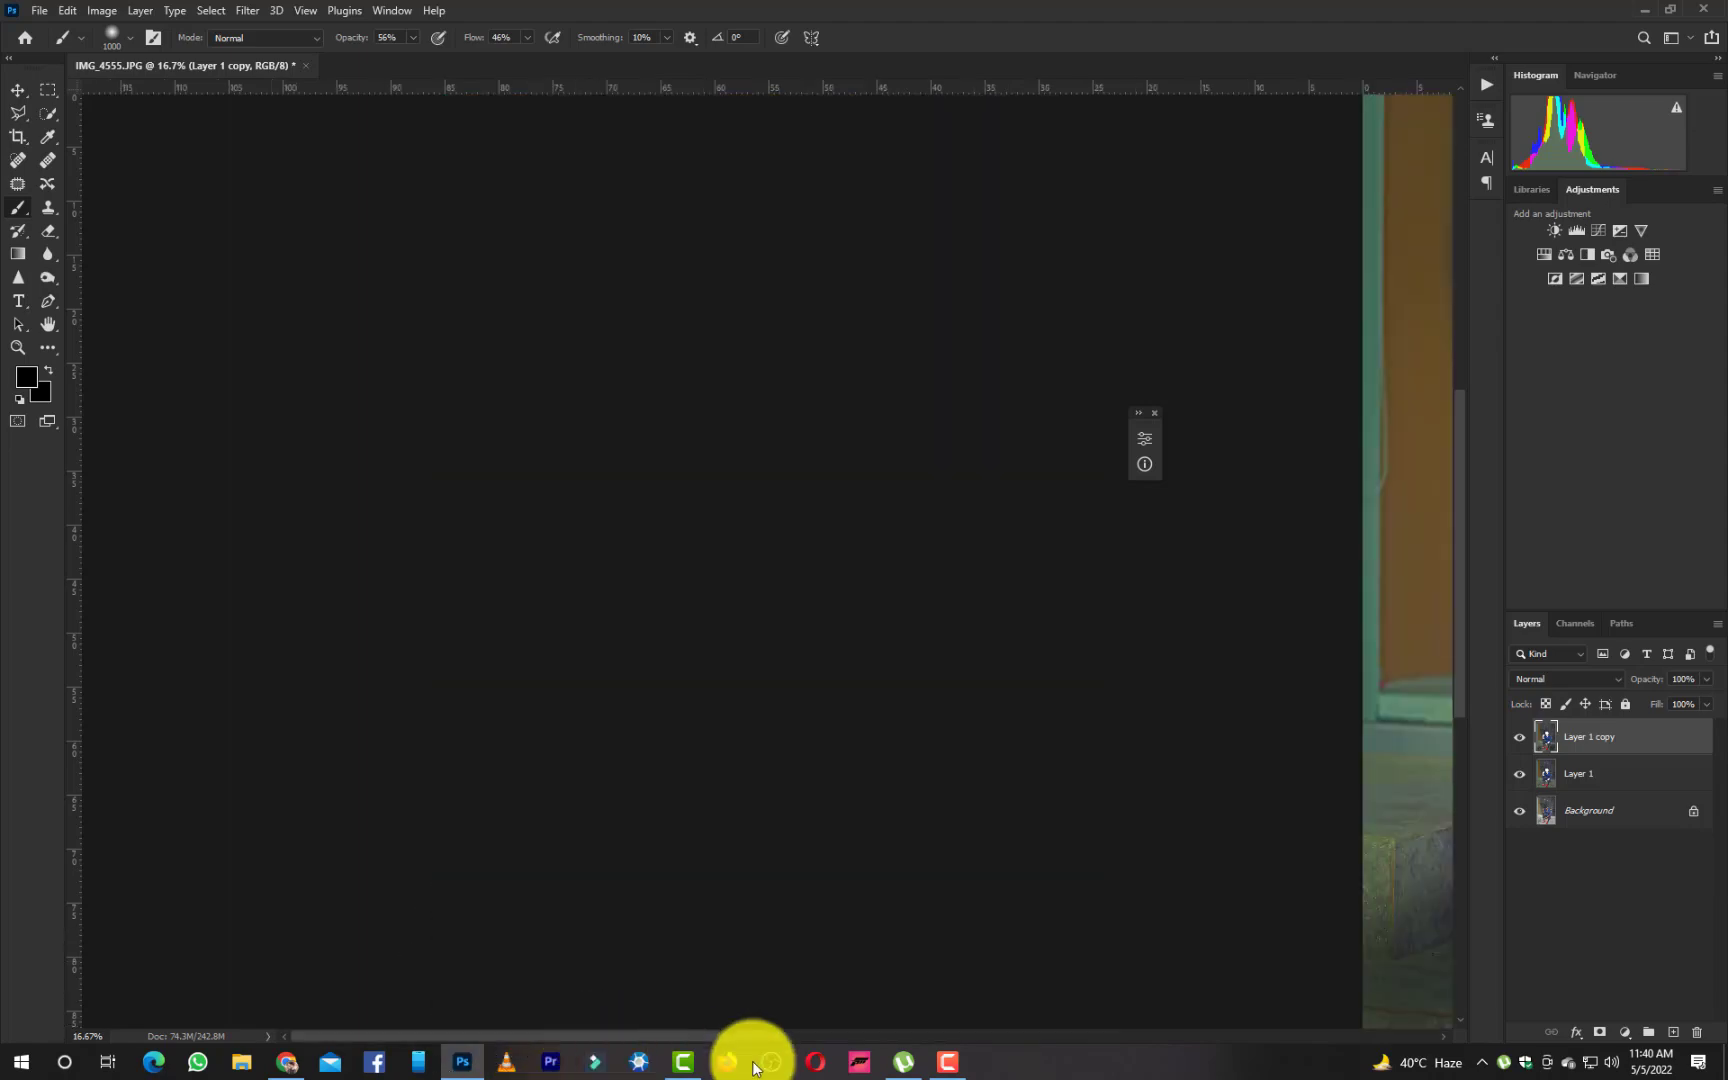
pyautogui.moveTo(713, 1037); pyautogui.dragTo(1052, 1036)
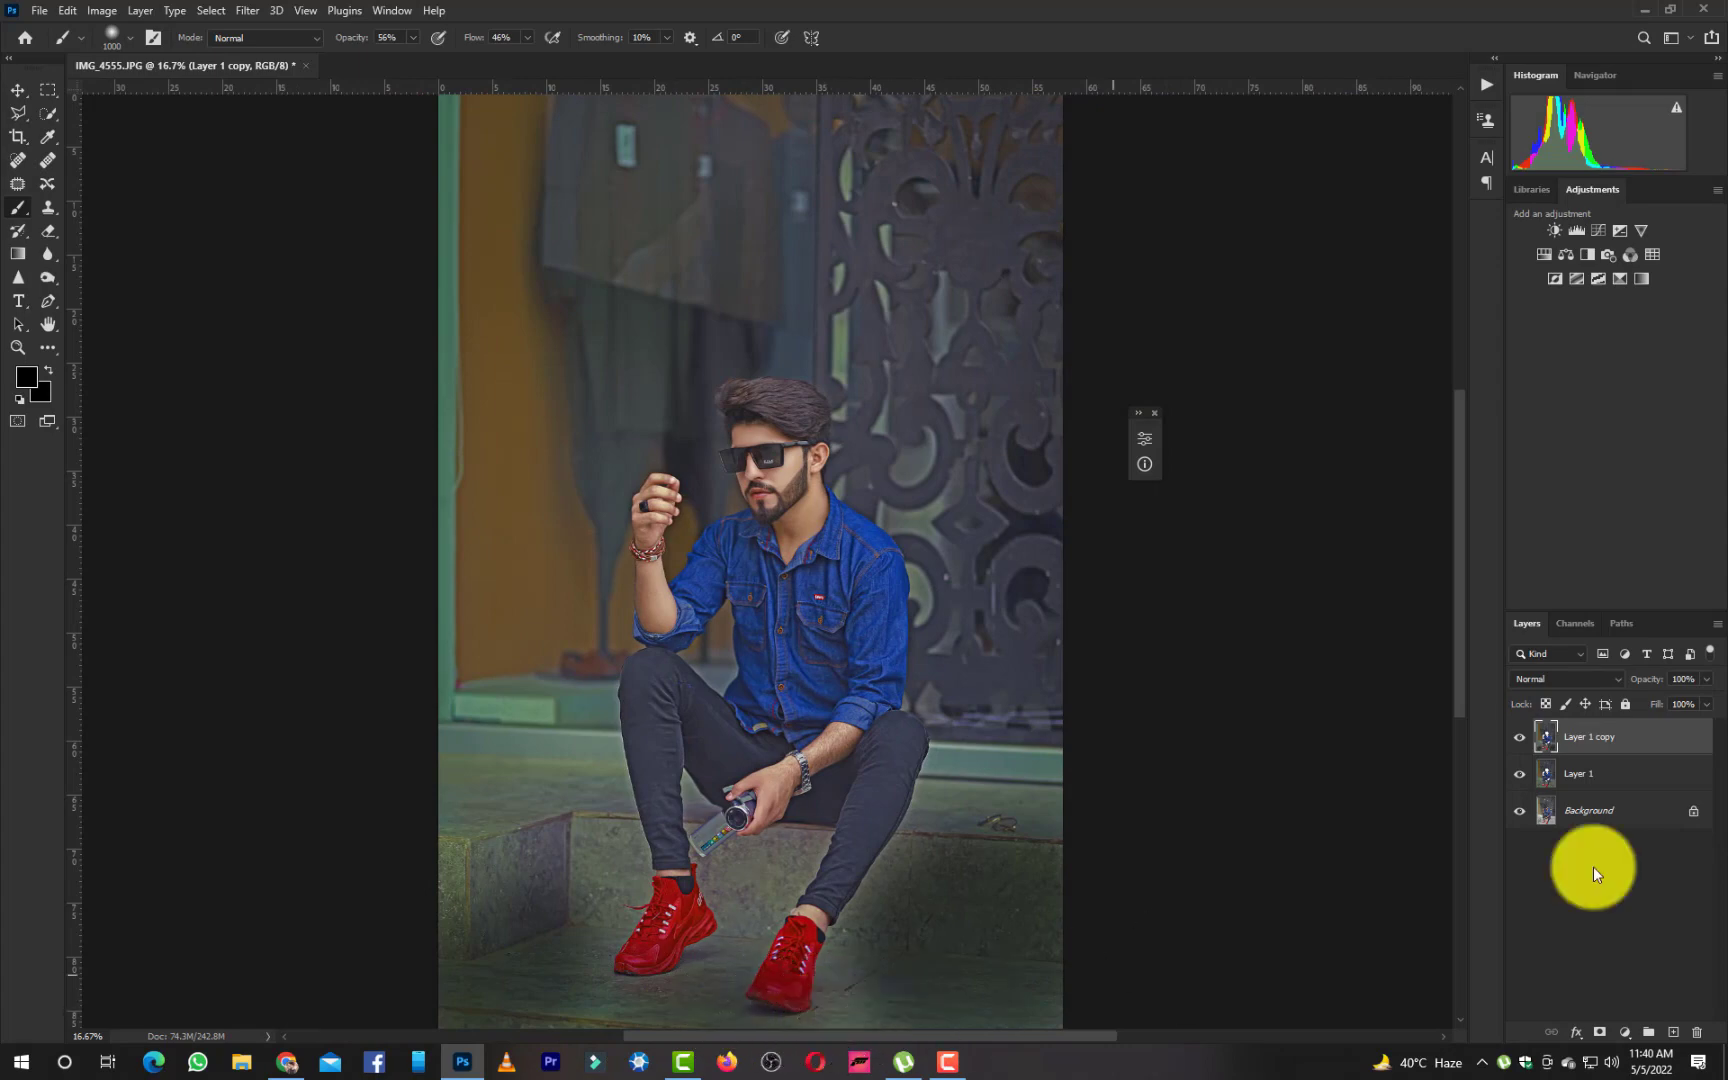
# Lower the fill of Layer 1 copy to 39%
pyautogui.moveTo(1656, 730); pyautogui.dragTo(1670, 730)
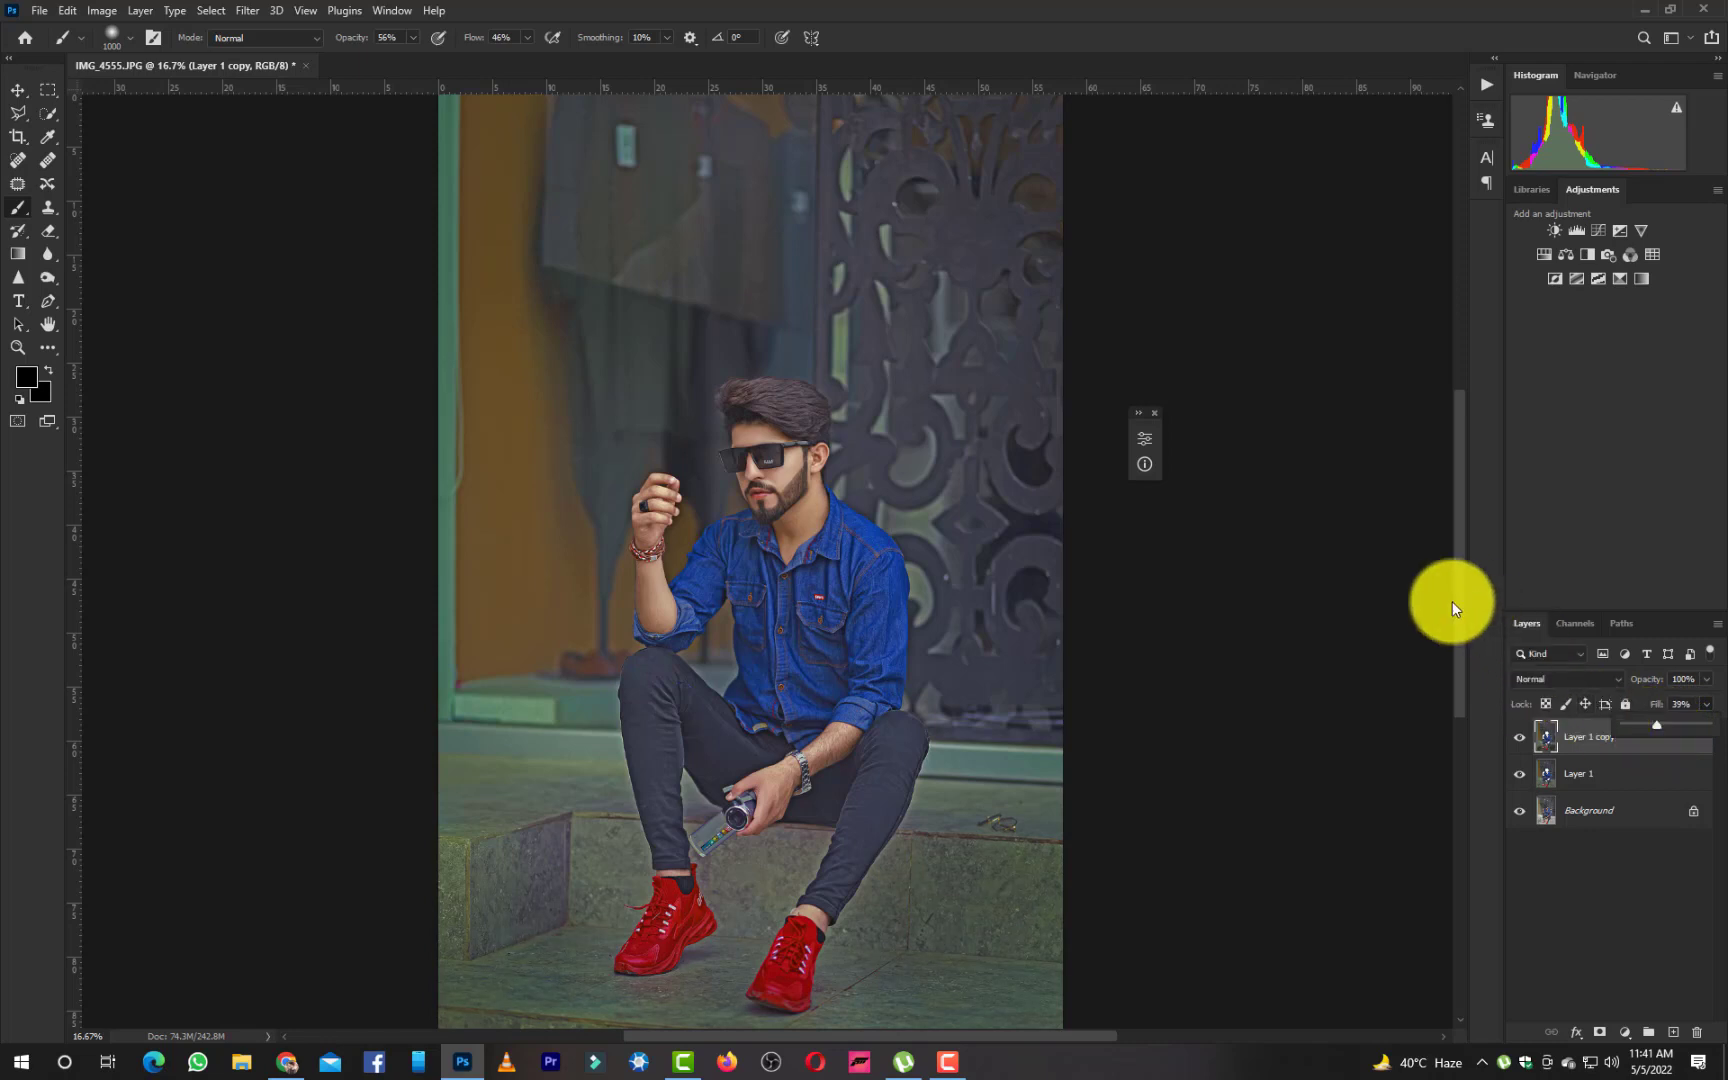
pyautogui.moveTo(1462, 618)
pyautogui.mouseDown()
pyautogui.moveTo(1461, 487)
pyautogui.moveTo(1462, 622)
pyautogui.mouseUp()
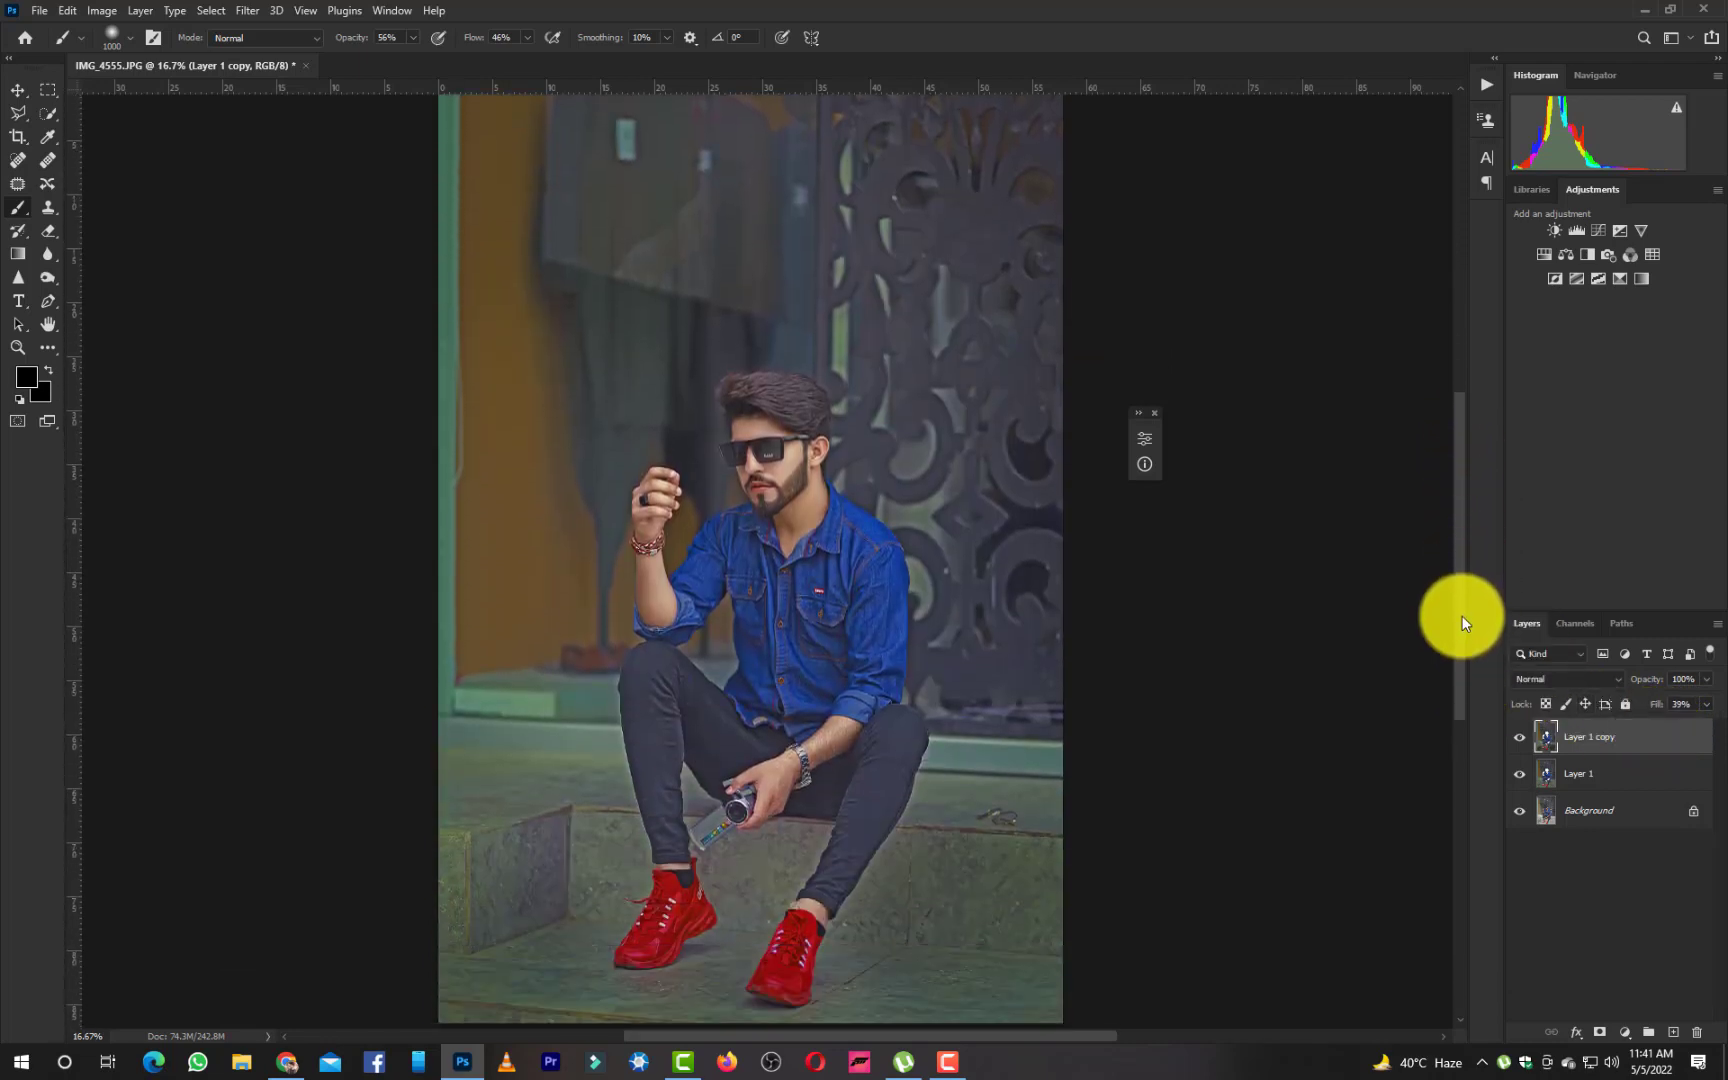
pyautogui.click(1633, 1033)
pyautogui.click(1640, 1005)
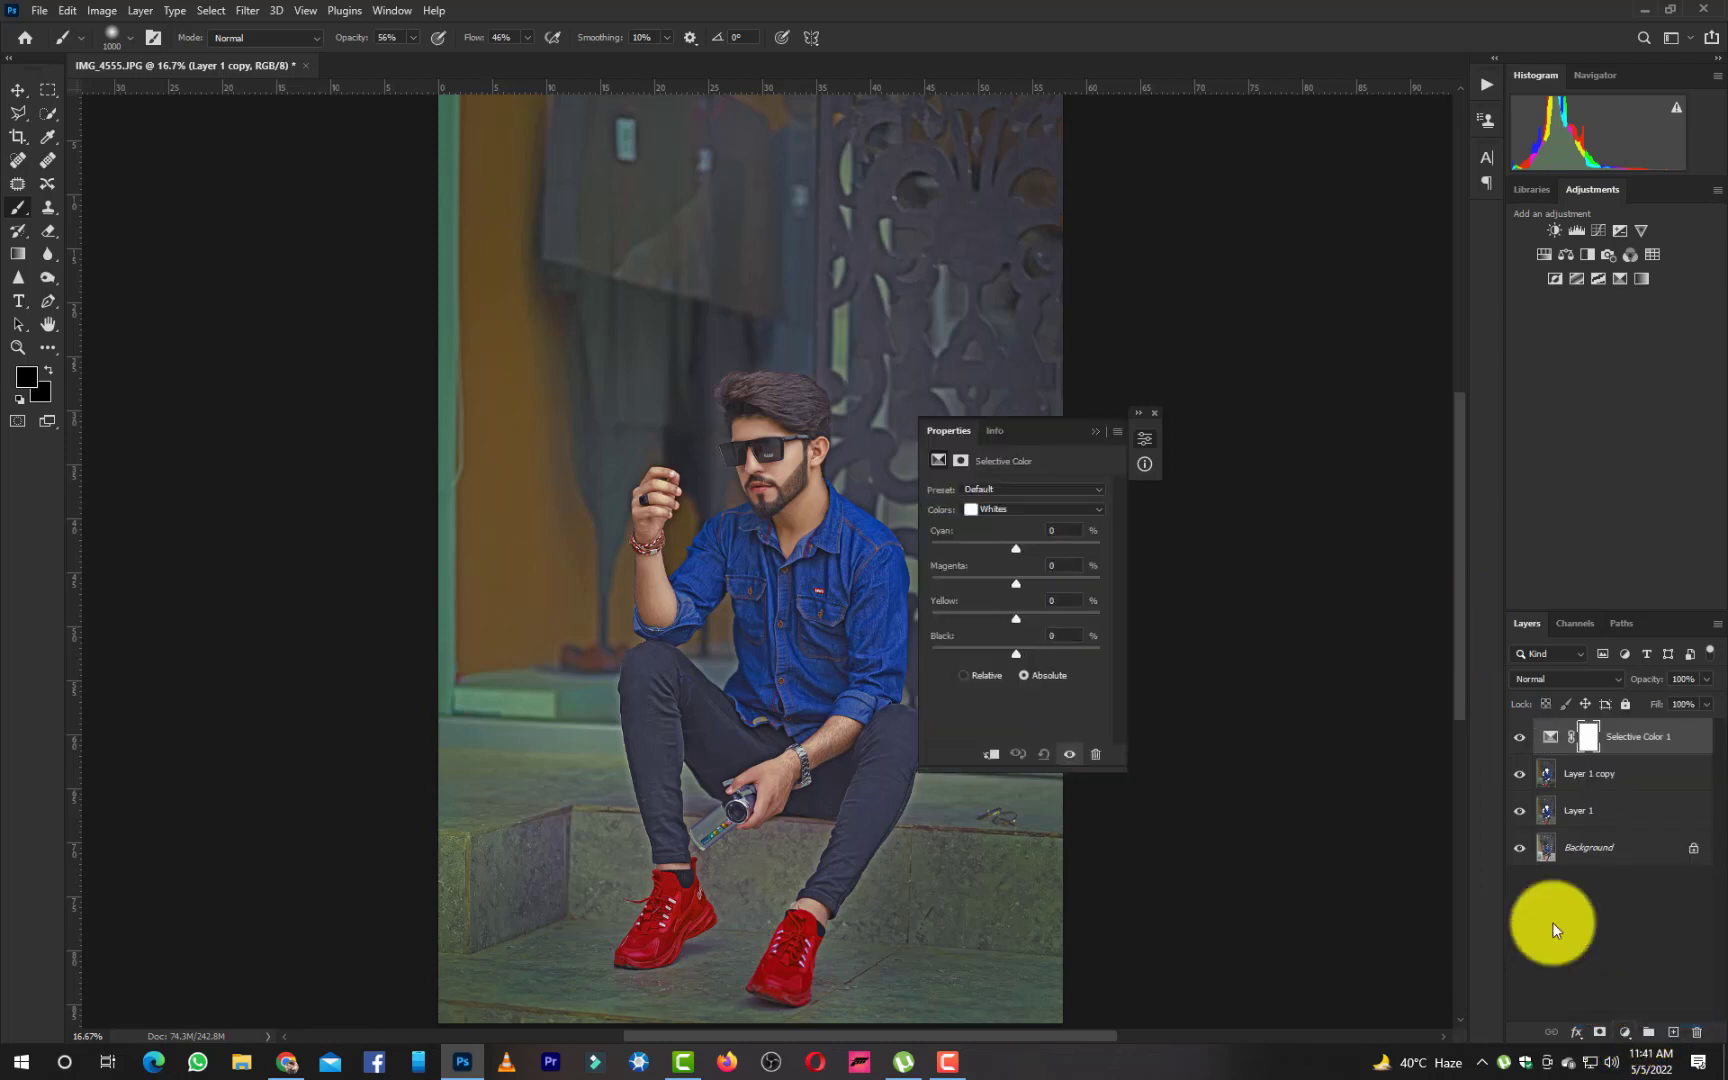
pyautogui.click(990, 756)
pyautogui.moveTo(1013, 551); pyautogui.dragTo(1057, 552)
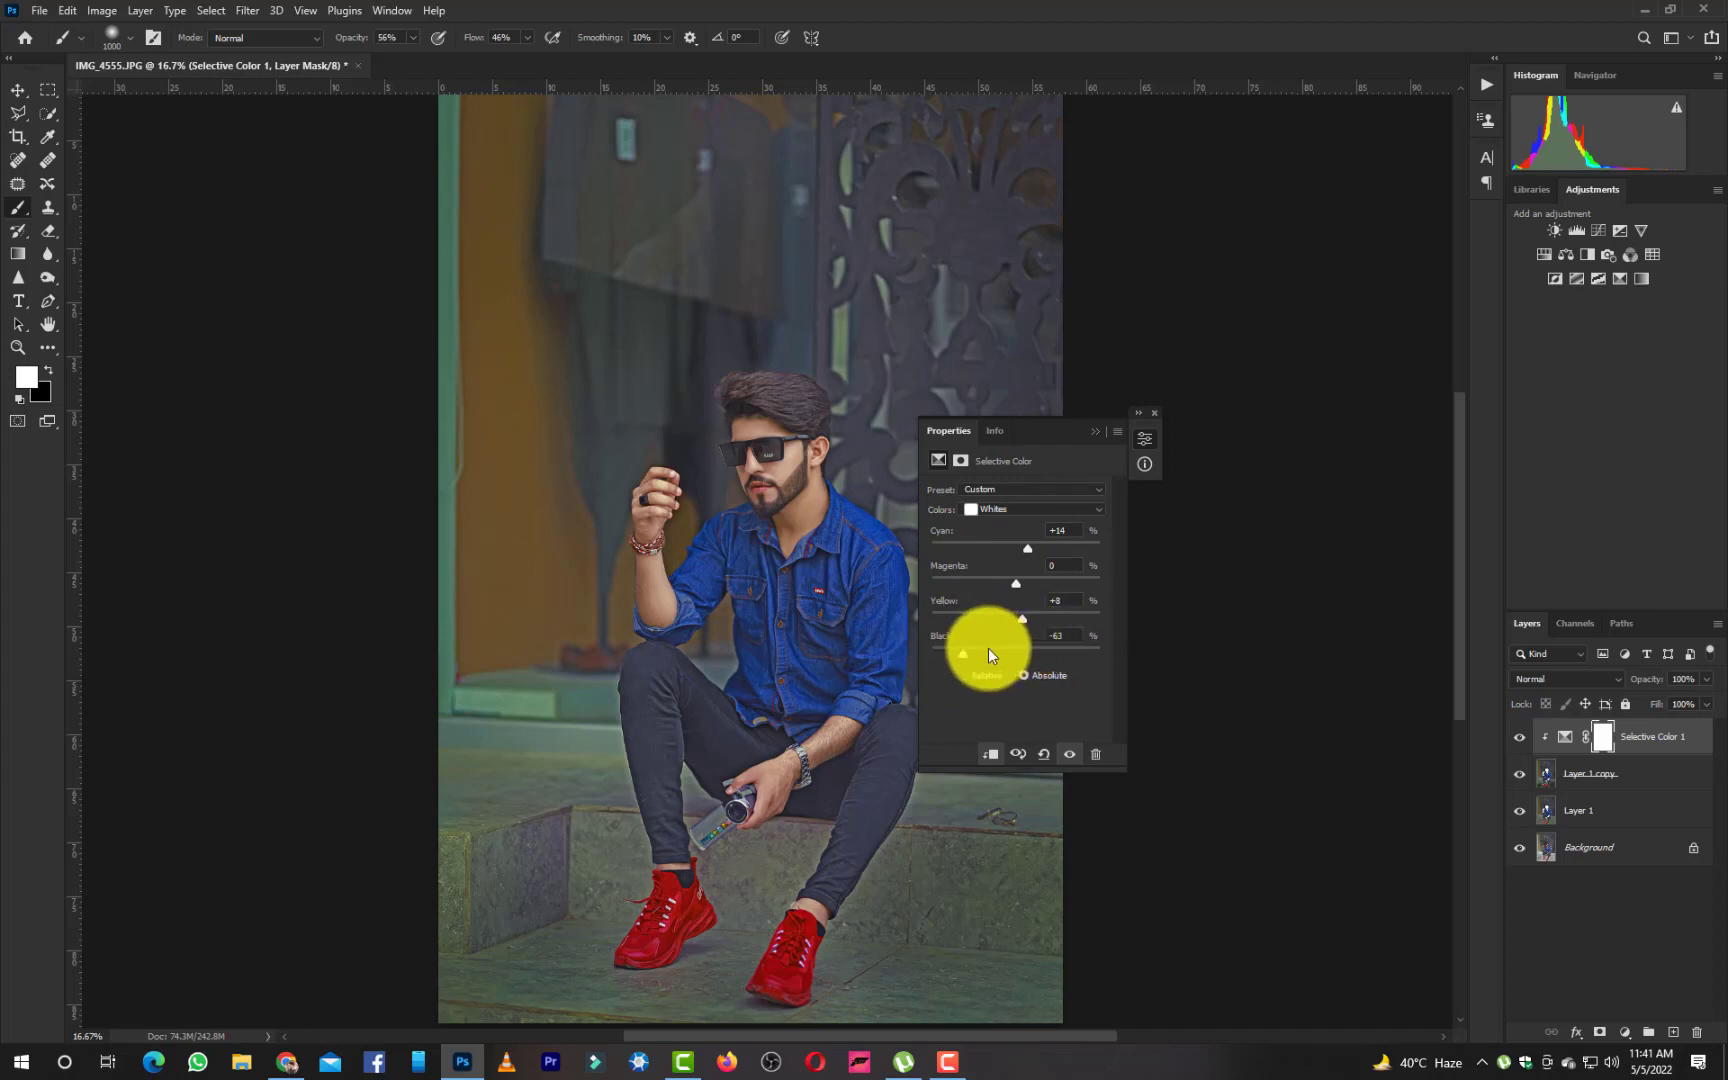
pyautogui.click(1104, 762)
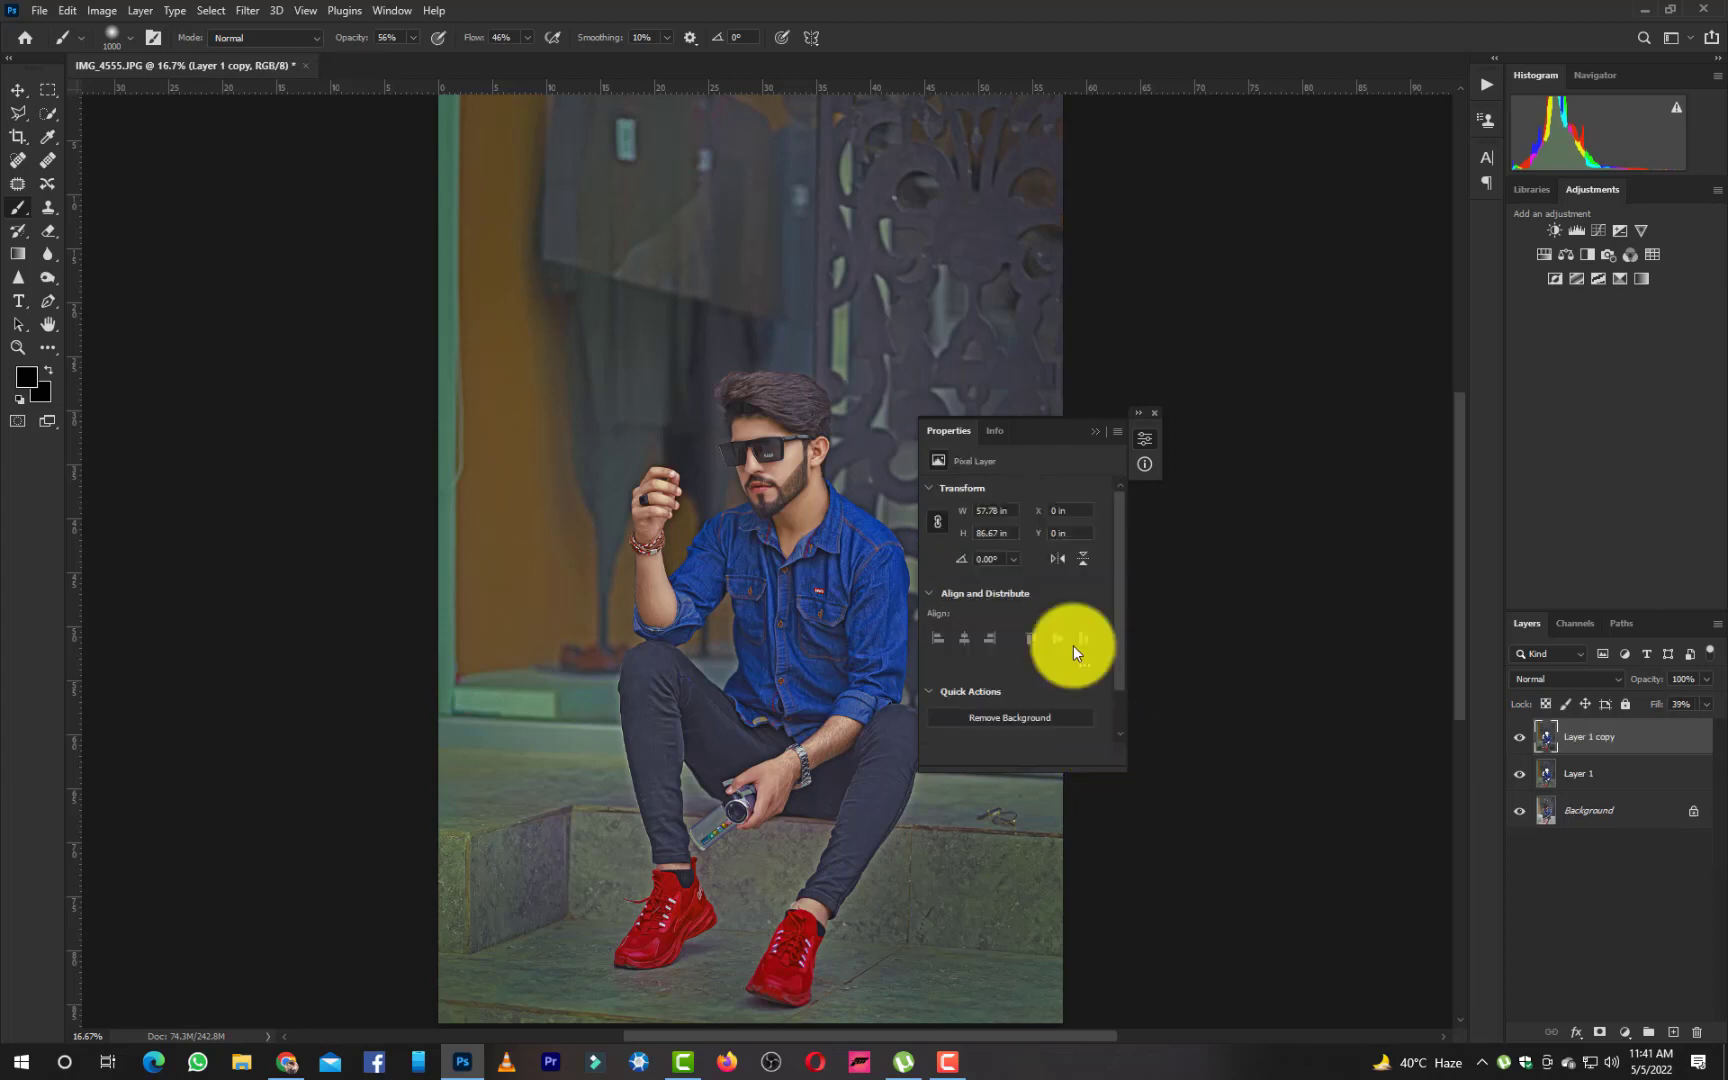
pyautogui.click(1095, 431)
# Add a Selective Color adjustment above Layer 1 with Whites set to Cyan +12%, Magenta -2%, Yellow +2% and Black -10%
pyautogui.click(1608, 770)
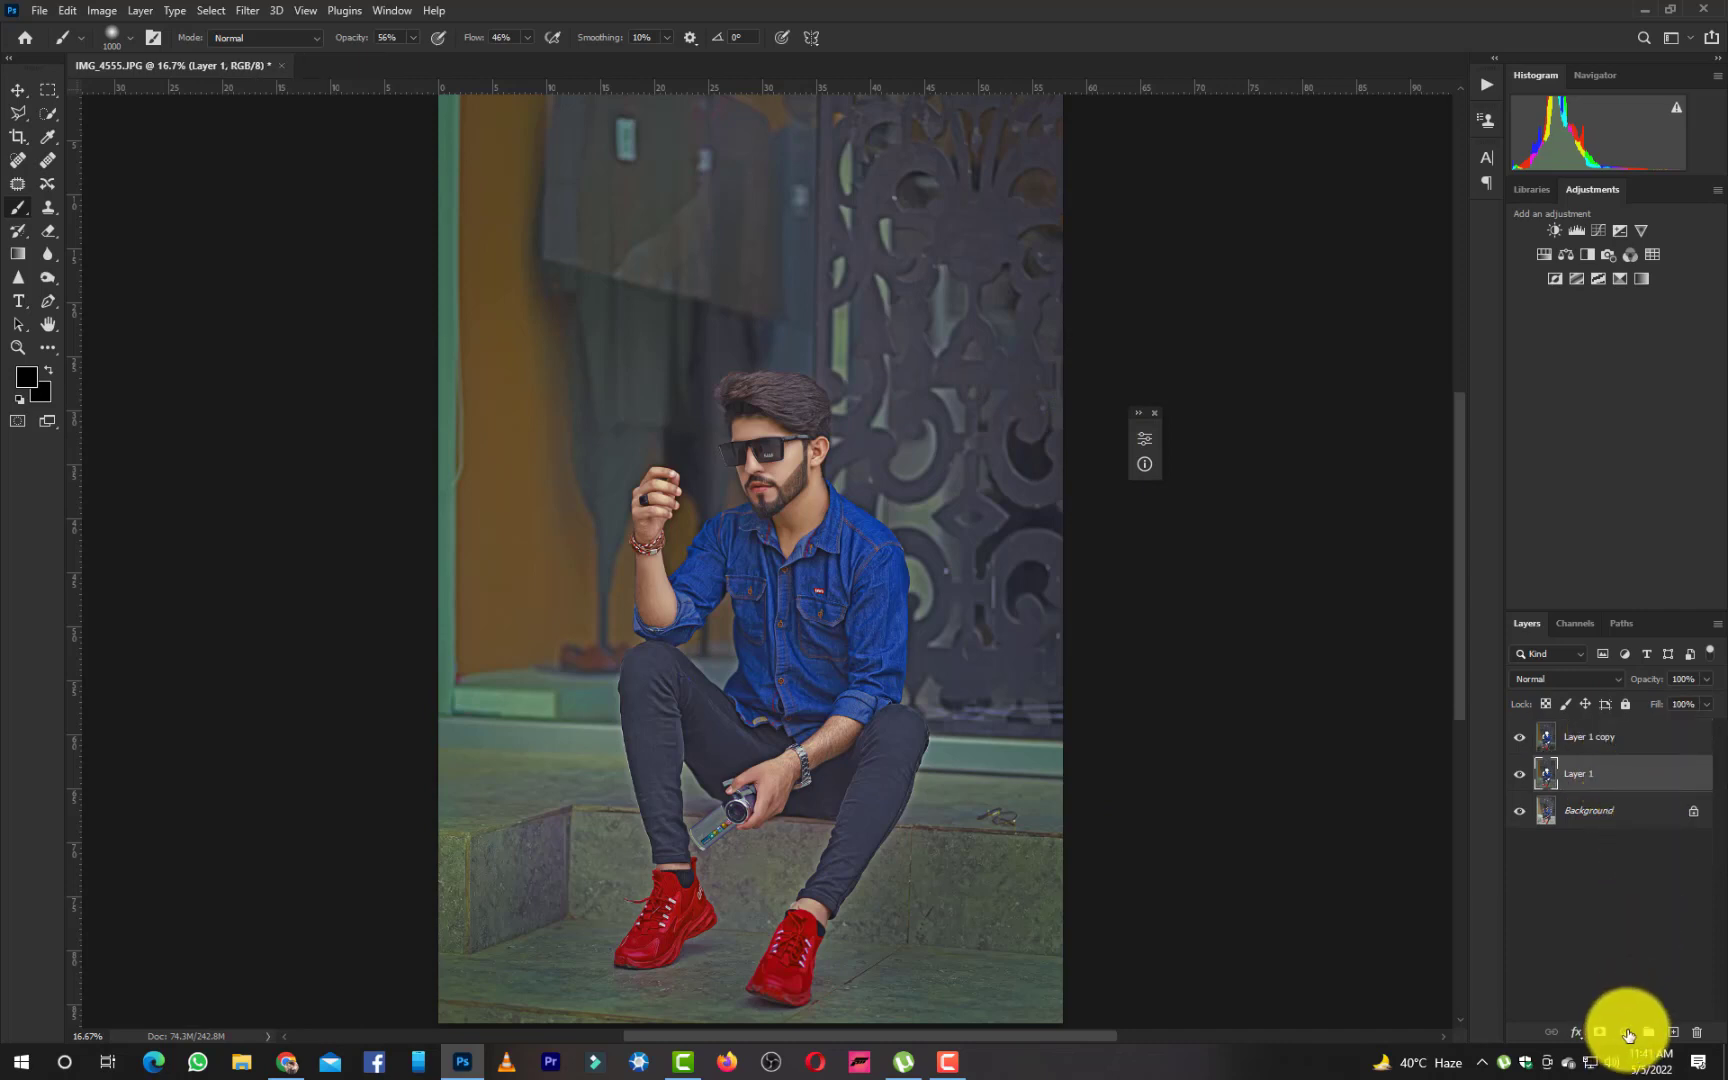
pyautogui.click(1628, 1034)
pyautogui.click(1643, 1045)
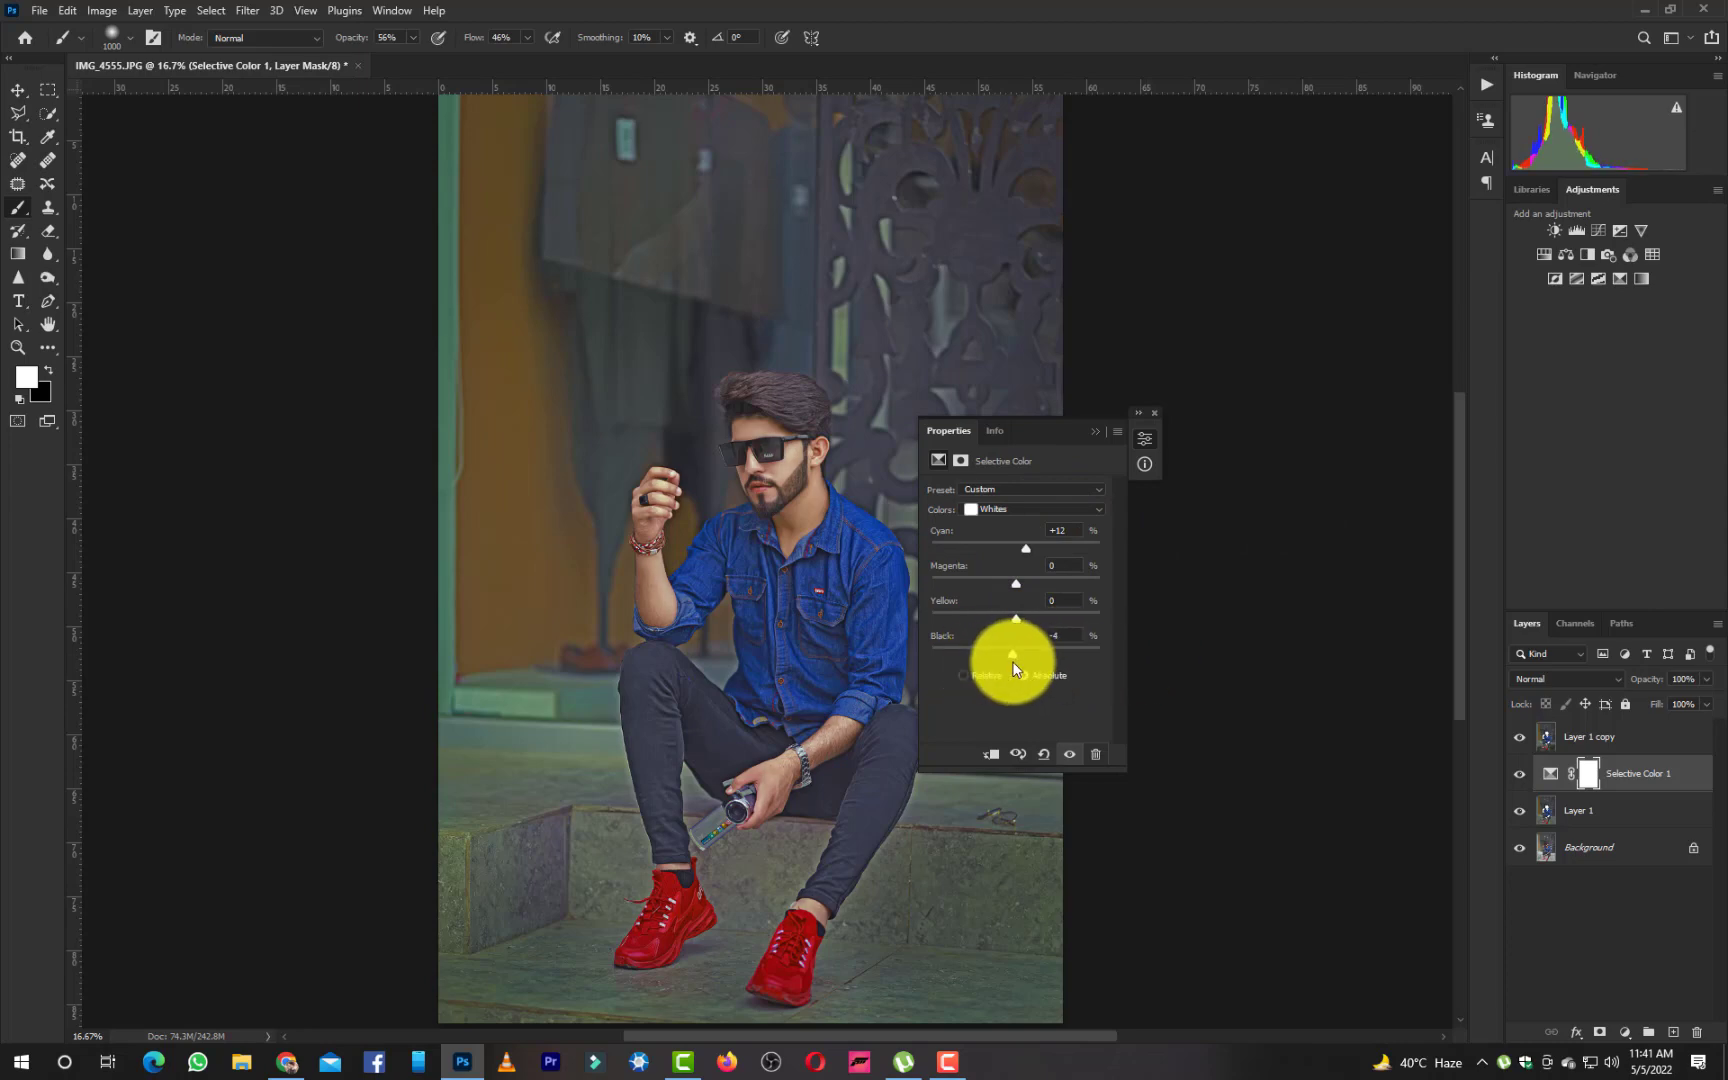
pyautogui.hotkey('ctrl', '+')
pyautogui.hotkey('ctrl', '+')
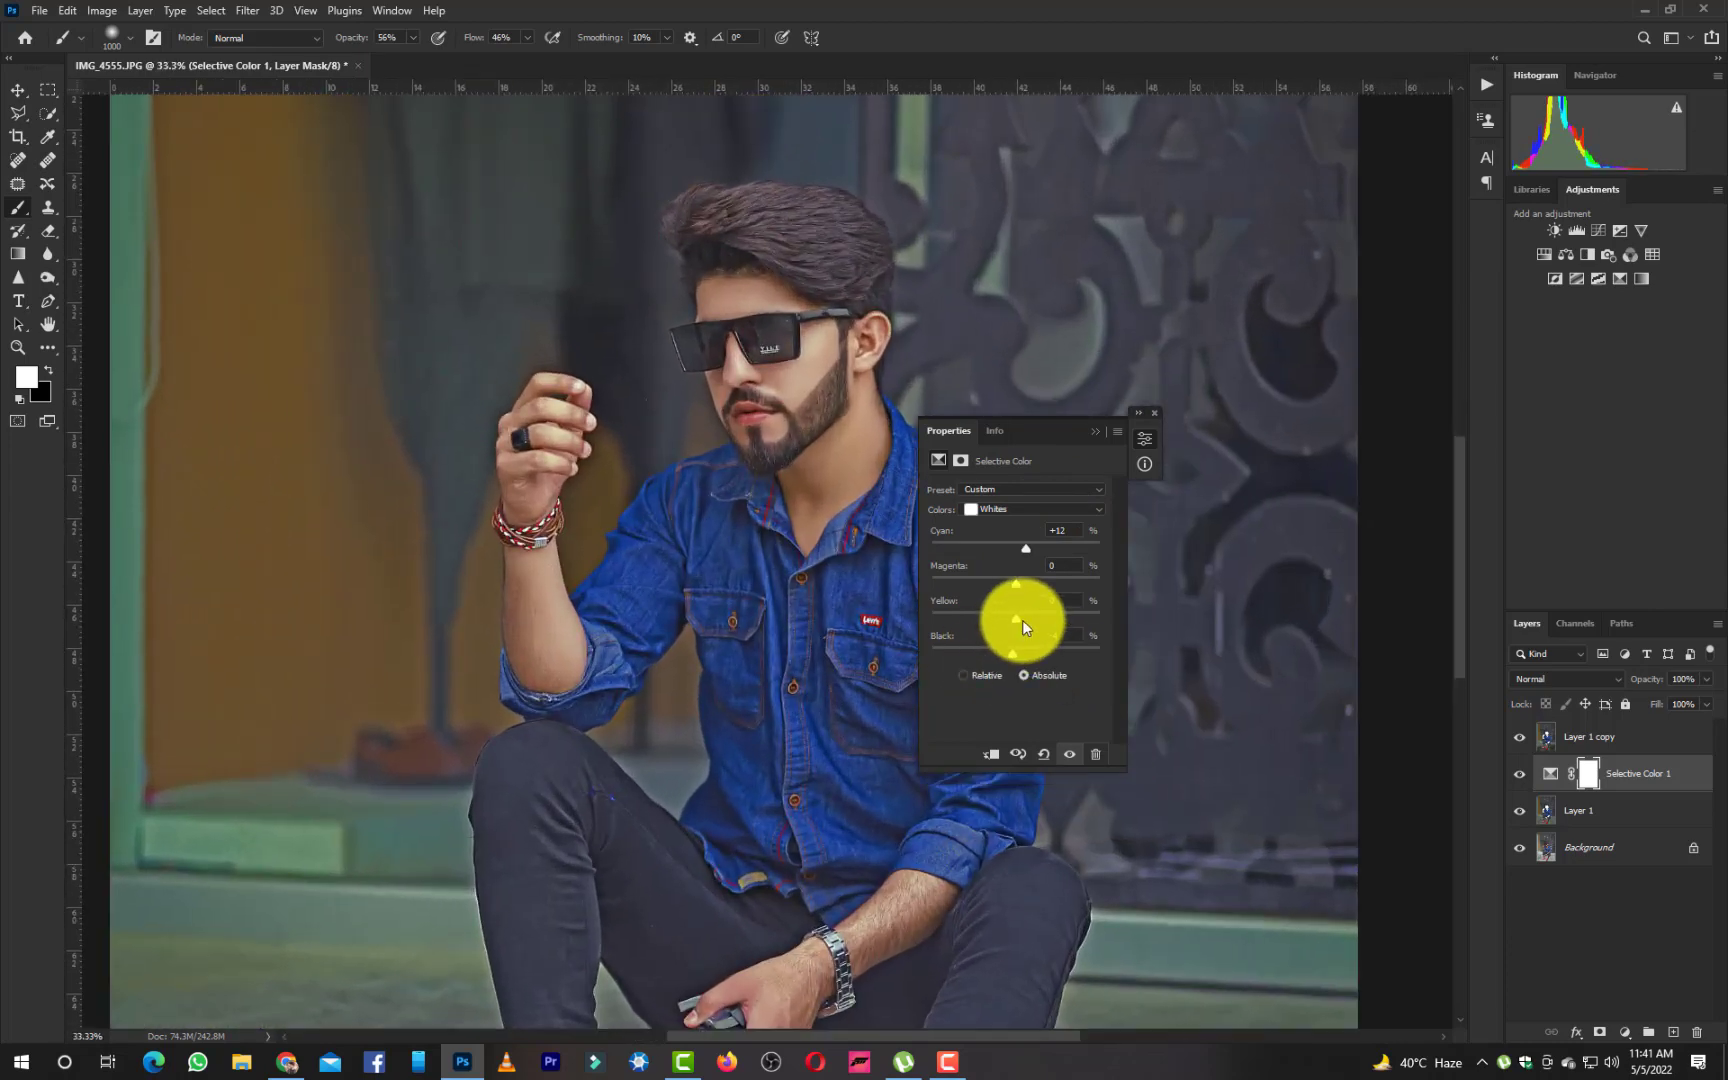
pyautogui.moveTo(1012, 653)
pyautogui.mouseDown()
pyautogui.moveTo(1031, 651)
pyautogui.moveTo(999, 651)
pyautogui.mouseUp()
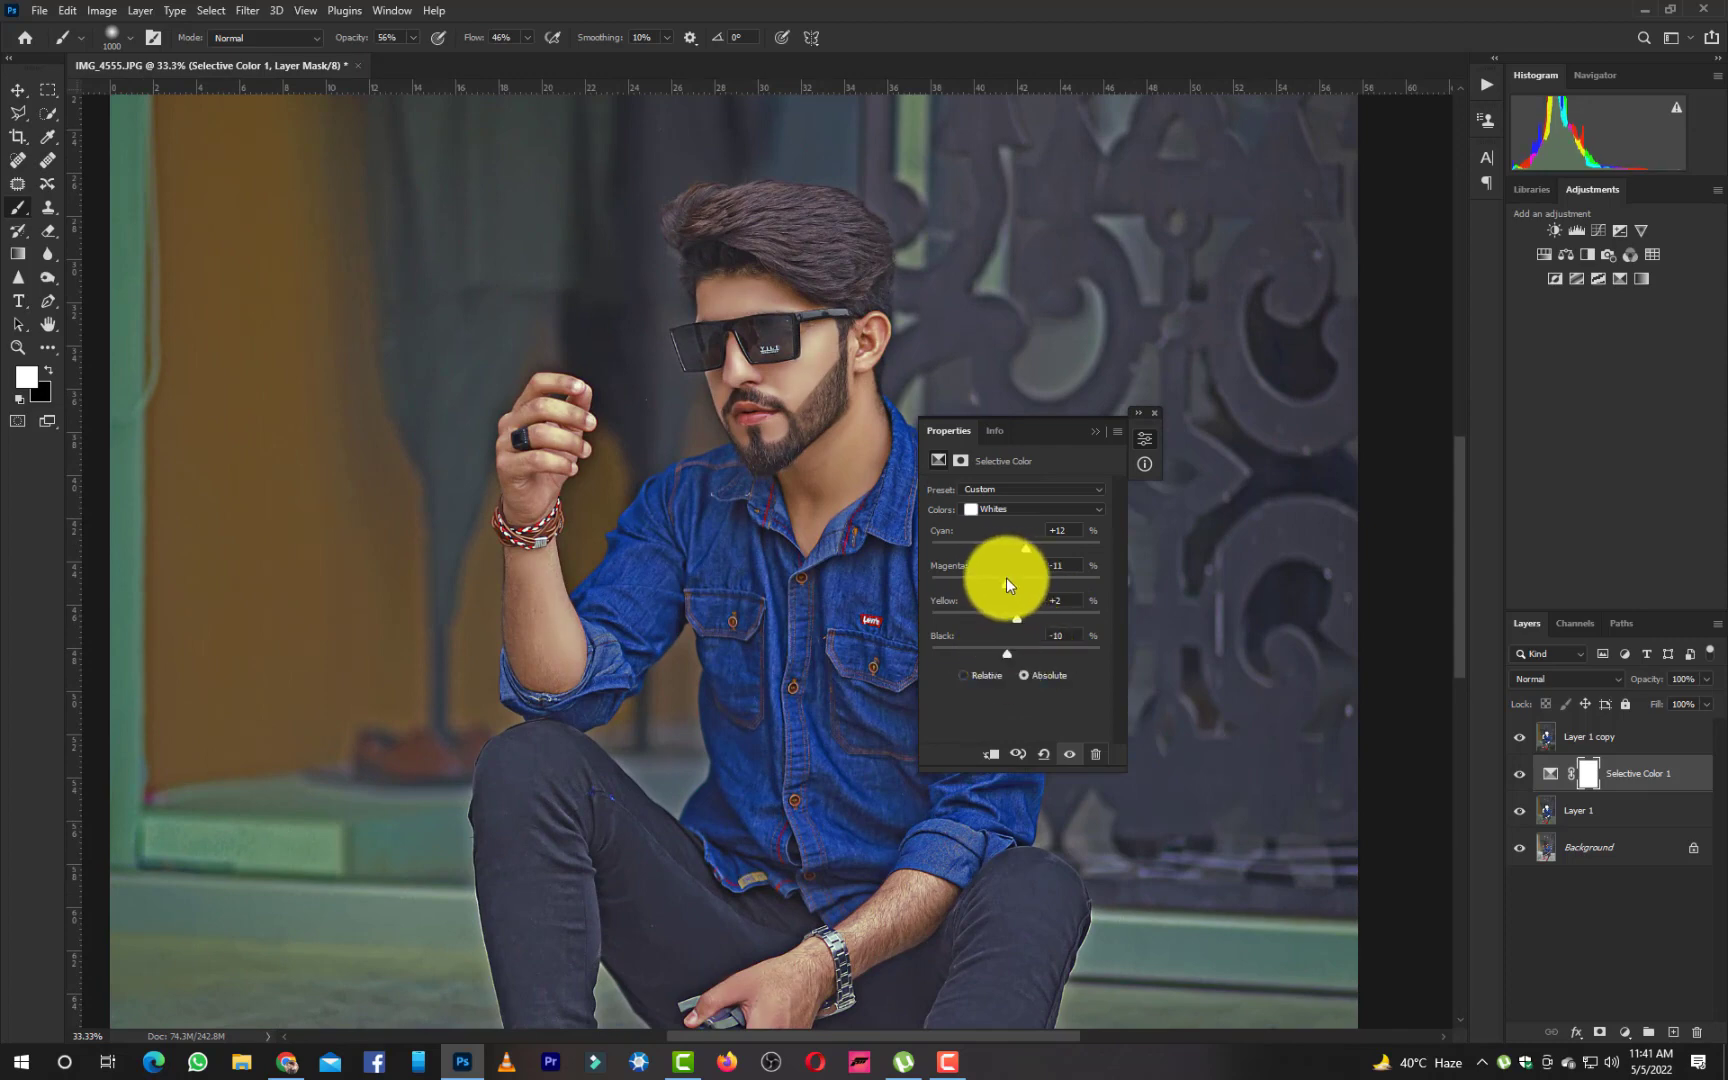
pyautogui.moveTo(1008, 578); pyautogui.dragTo(1012, 579)
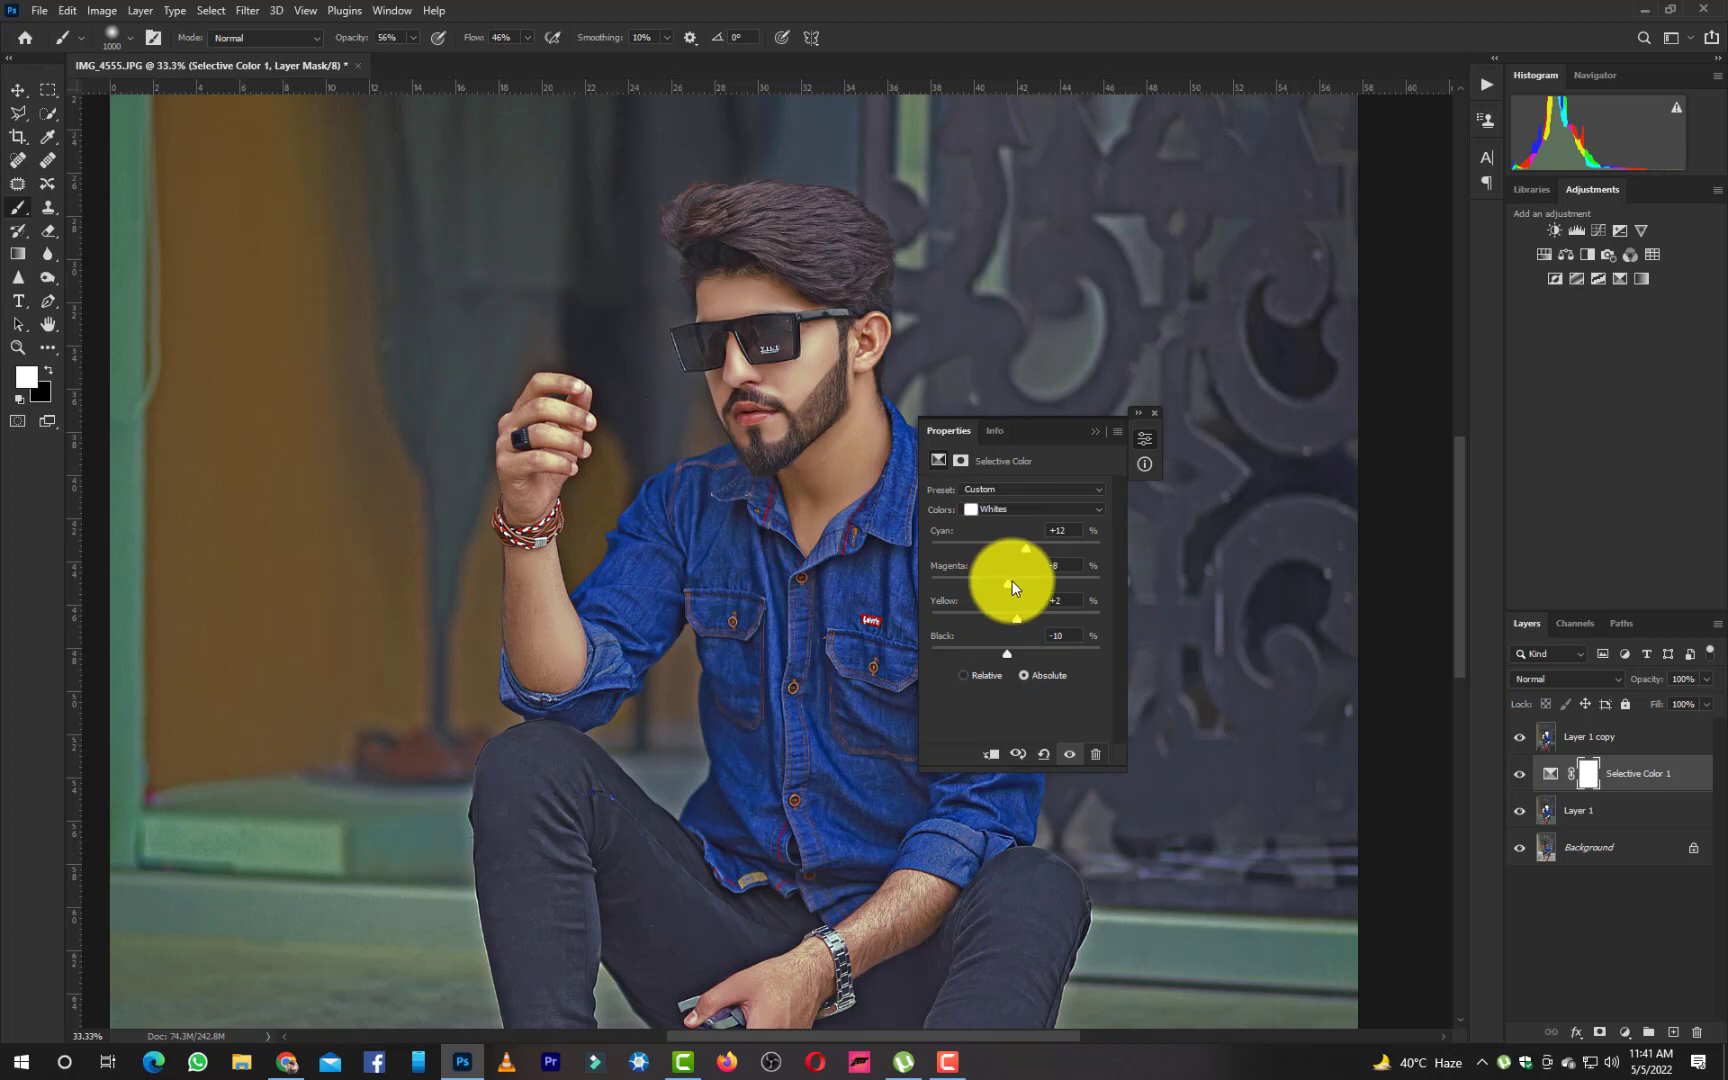
# Set the Black amount of the Reds to about -3% in the Selective Color adjustment and collapse its settings
pyautogui.click(1025, 507)
pyautogui.click(1018, 526)
pyautogui.moveTo(1015, 652); pyautogui.dragTo(1025, 655)
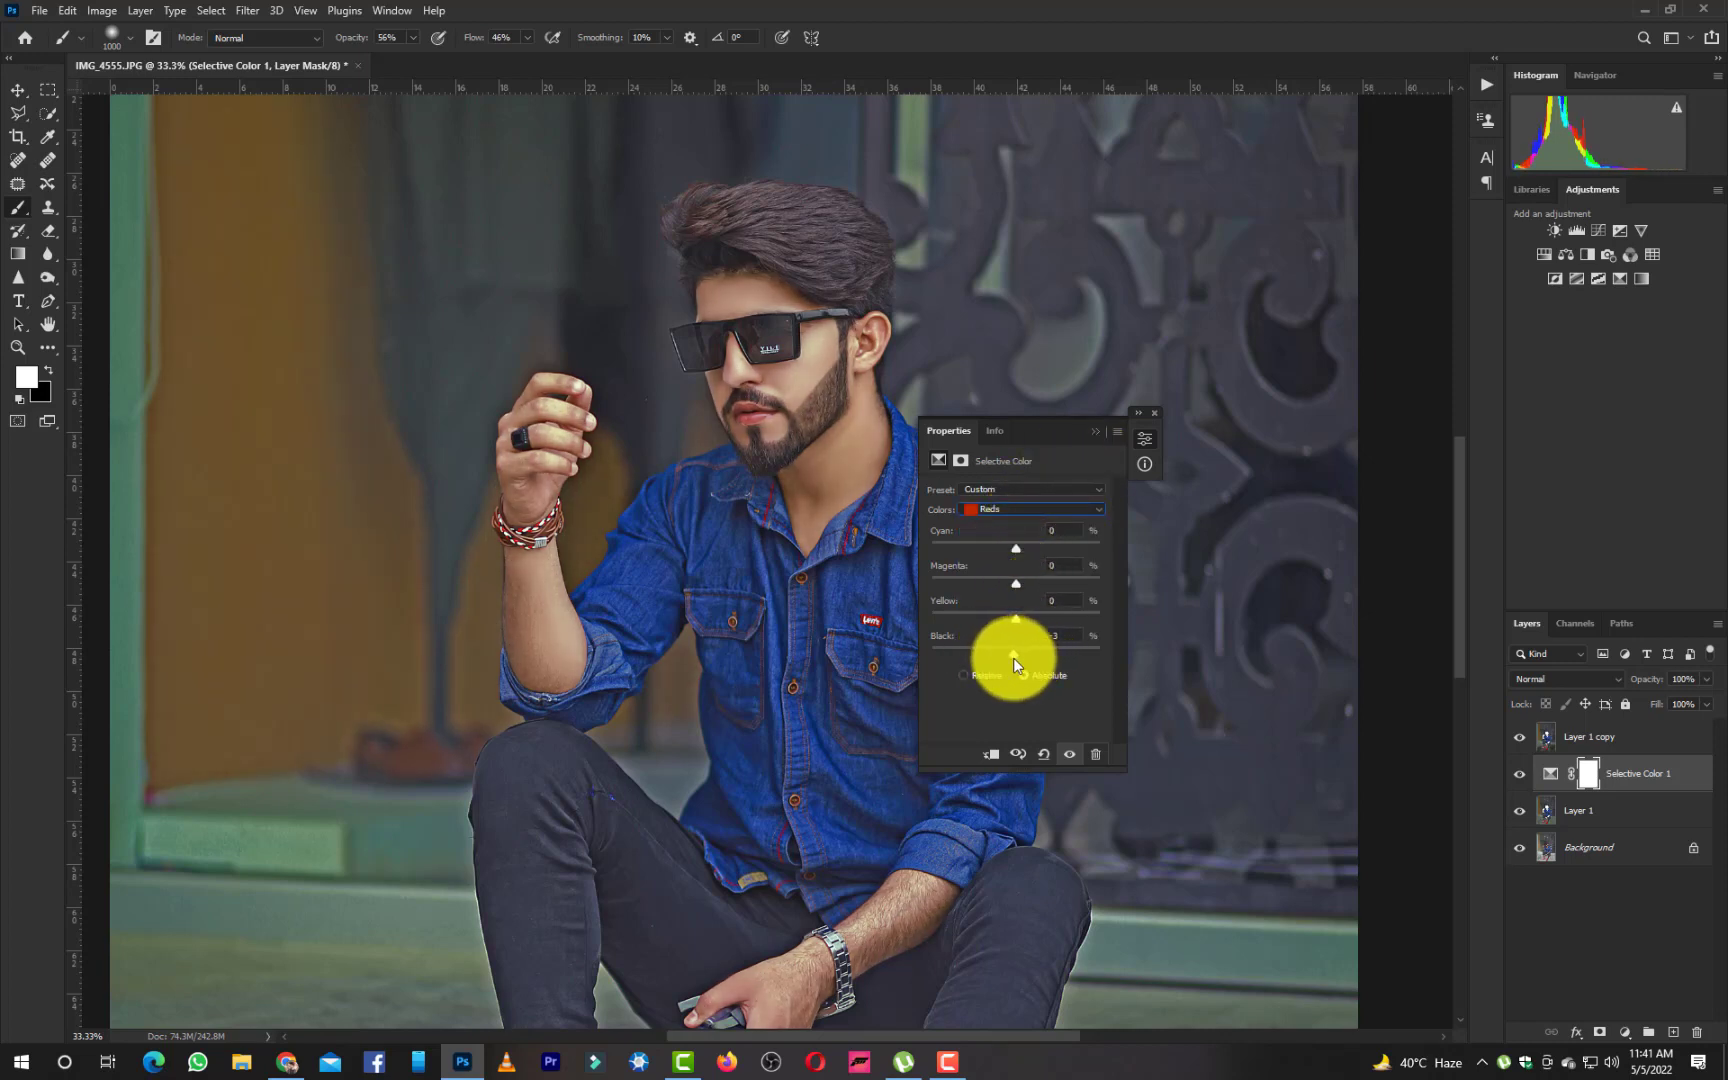
pyautogui.click(1143, 438)
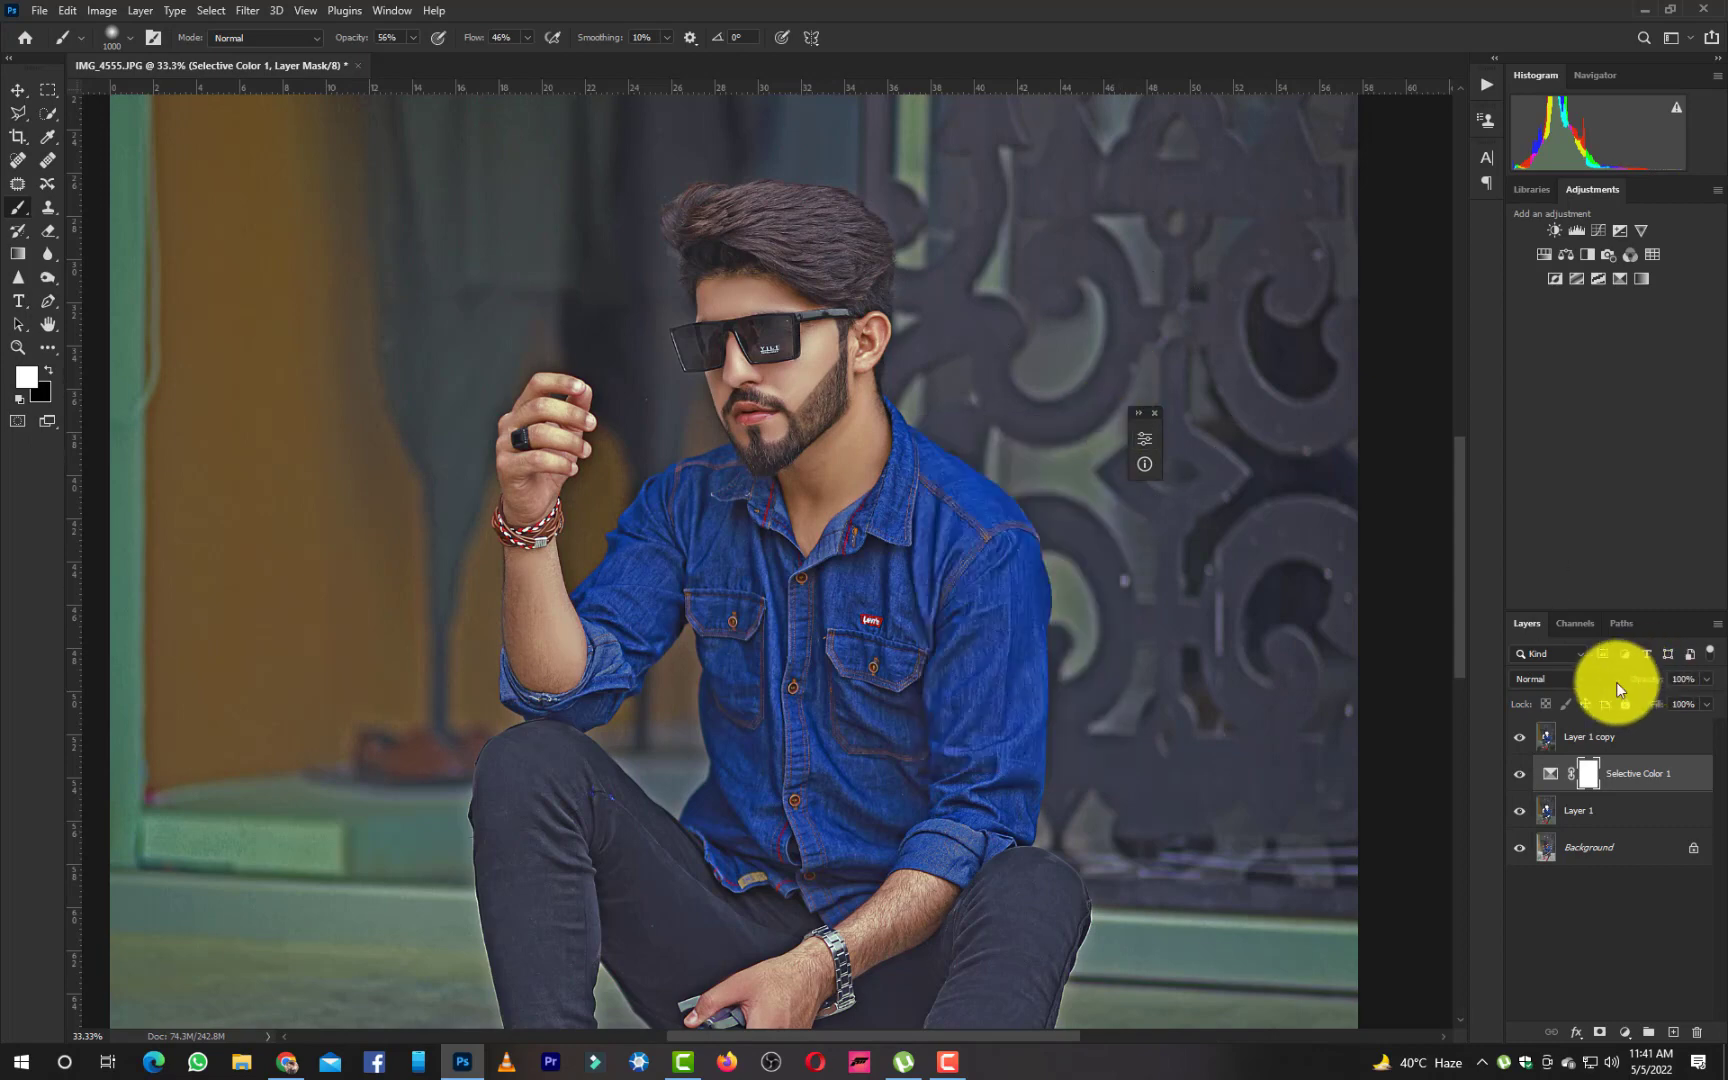
# Compare the full-length portrait with the Selective Color adjustment hidden and shown
pyautogui.hotkey('ctrl', '-')
pyautogui.hotkey('ctrl', '-')
pyautogui.hotkey('ctrl', '-')
pyautogui.click(1520, 774)
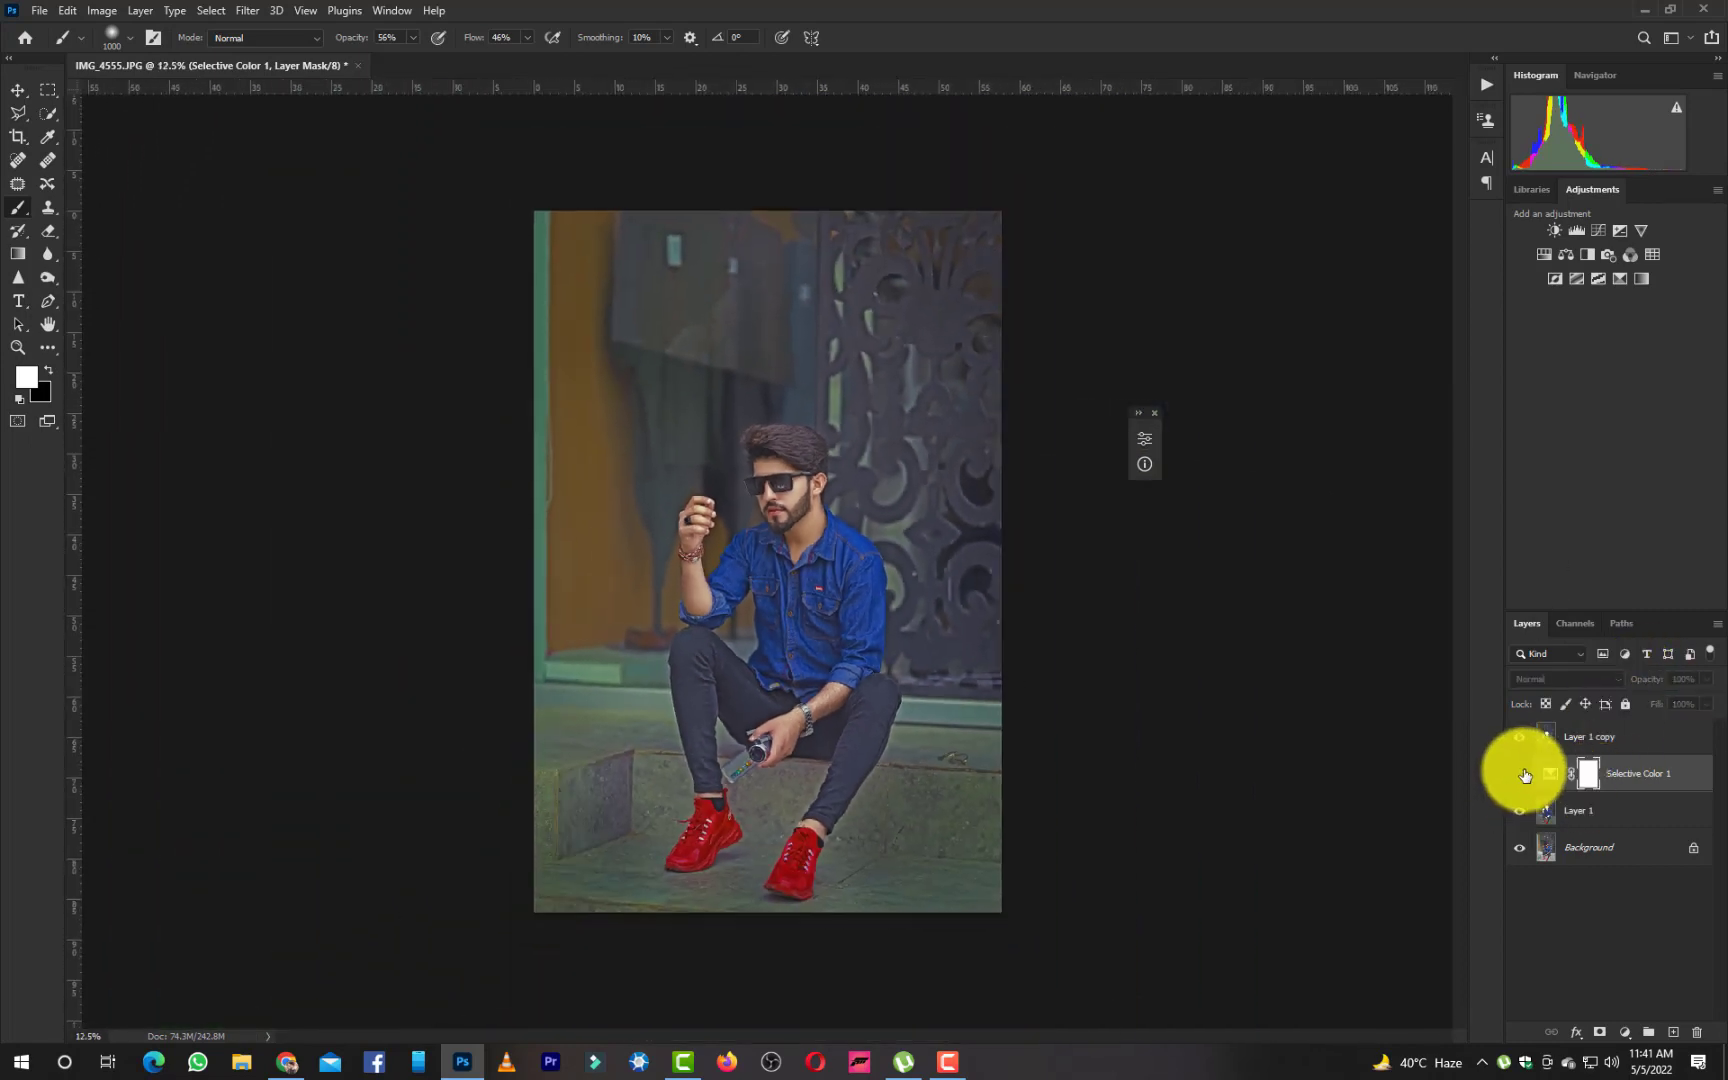
pyautogui.click(1520, 774)
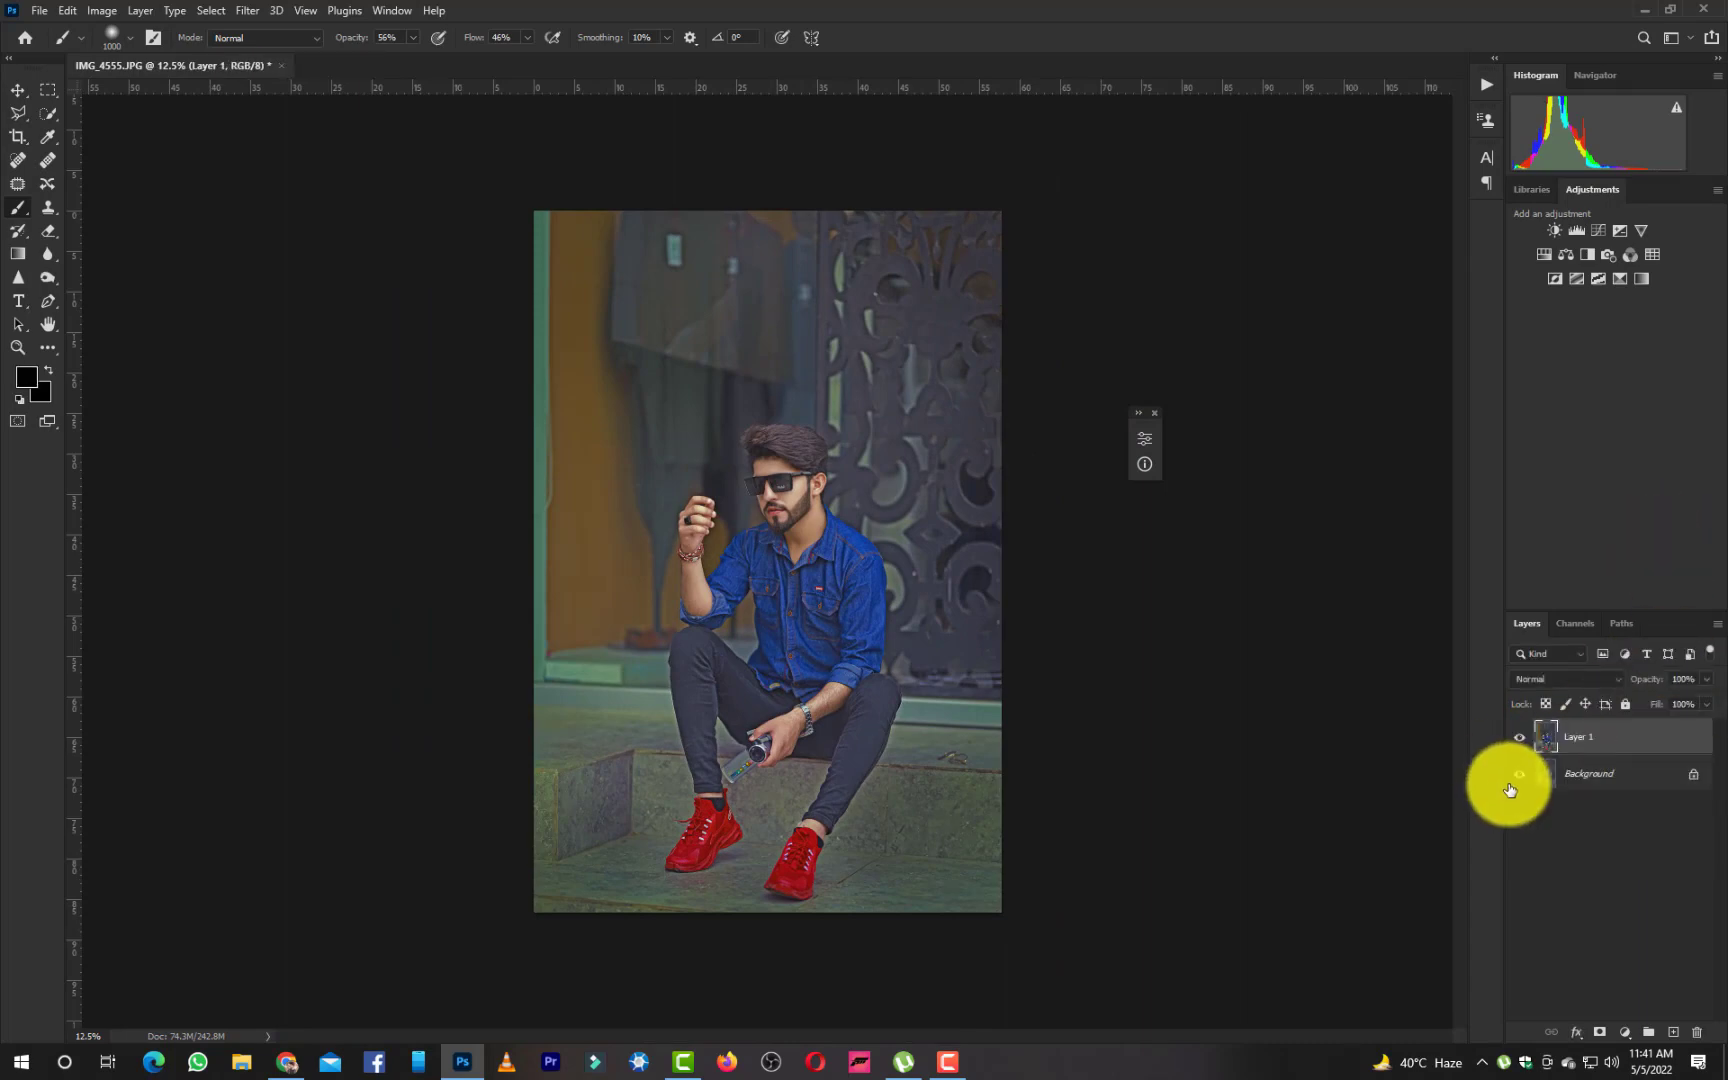
# Merge Layer 1 copy and the Selective Color adjustment with Layer 1, leaving the Background separate
pyautogui.hotkey('ctrl', '+')
pyautogui.hotkey('ctrl', '+')
pyautogui.hotkey('ctrl', '+')
pyautogui.hotkey('ctrl', '+')
pyautogui.hotkey('ctrl', '+')
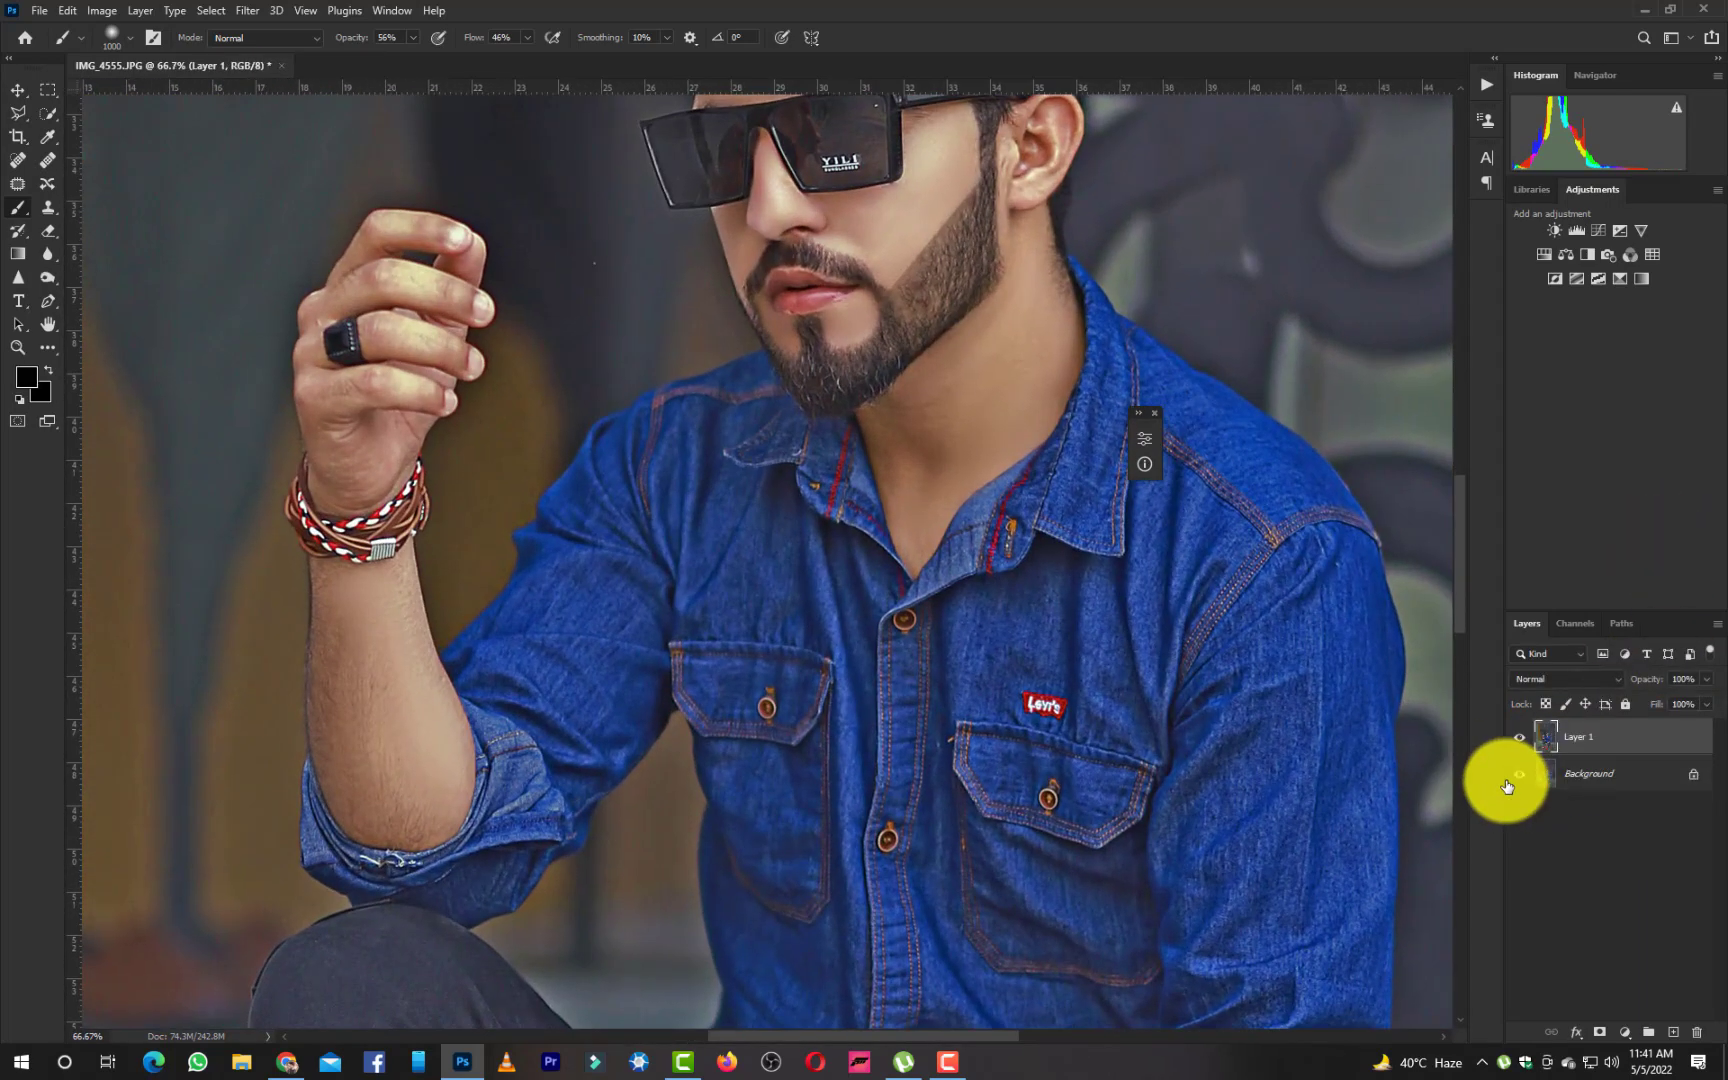
# Smooth the forehead, cheek and nose skin on Layer 1 using the Mixer Brush with the Moist, Heavy Mix preset
pyautogui.hotkey('ctrl', '-')
pyautogui.scroll(3, 1045, 560)
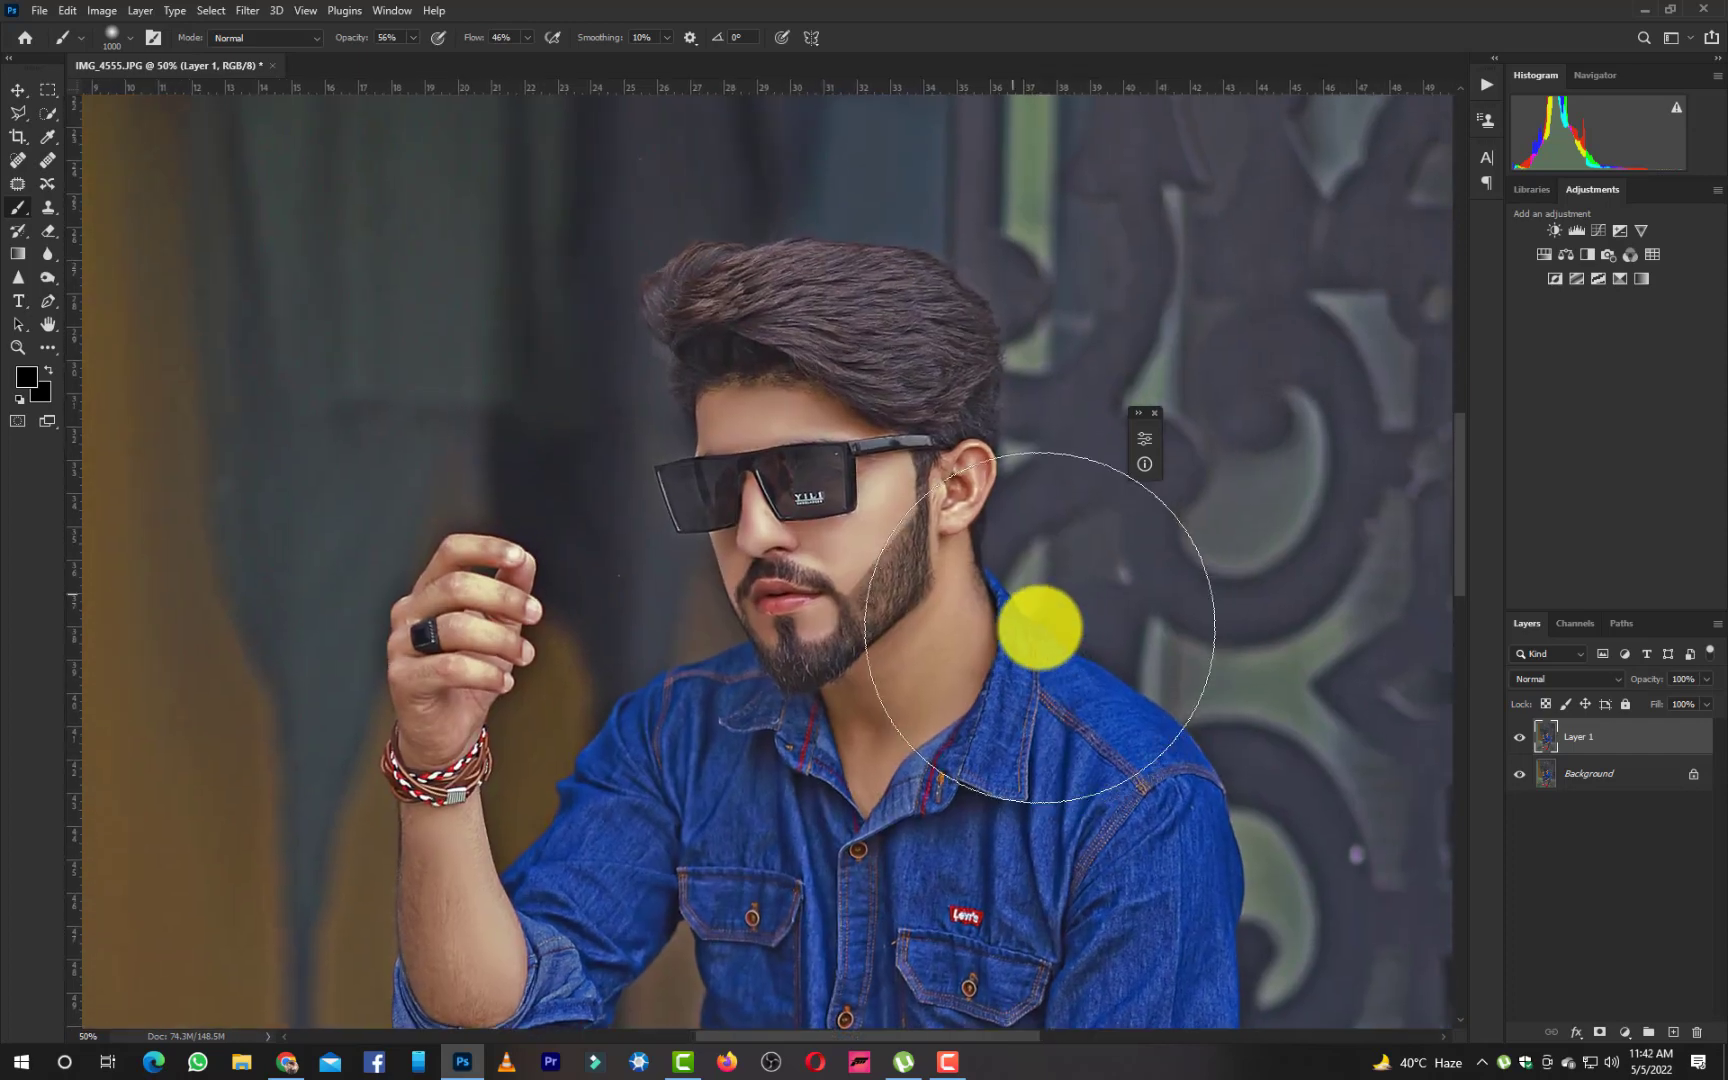
pyautogui.hotkey('ctrl', '+')
pyautogui.click(47, 347)
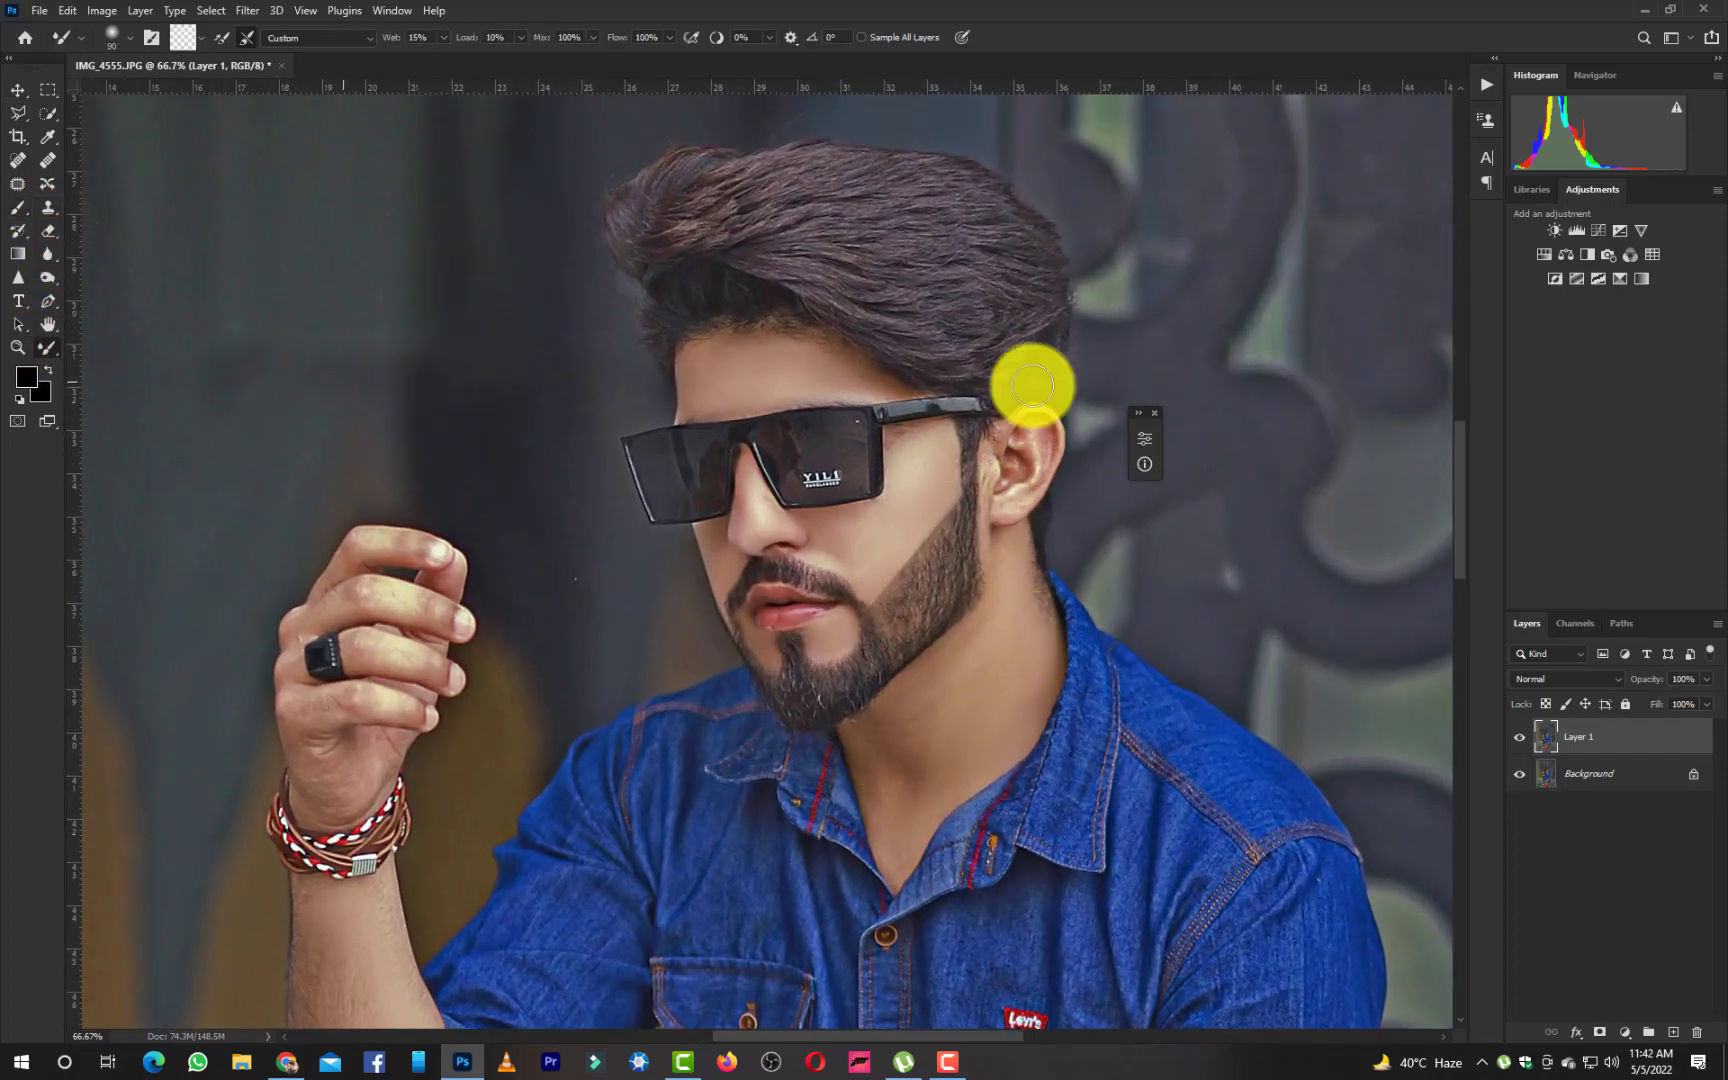
pyautogui.hotkey('ctrl', '+')
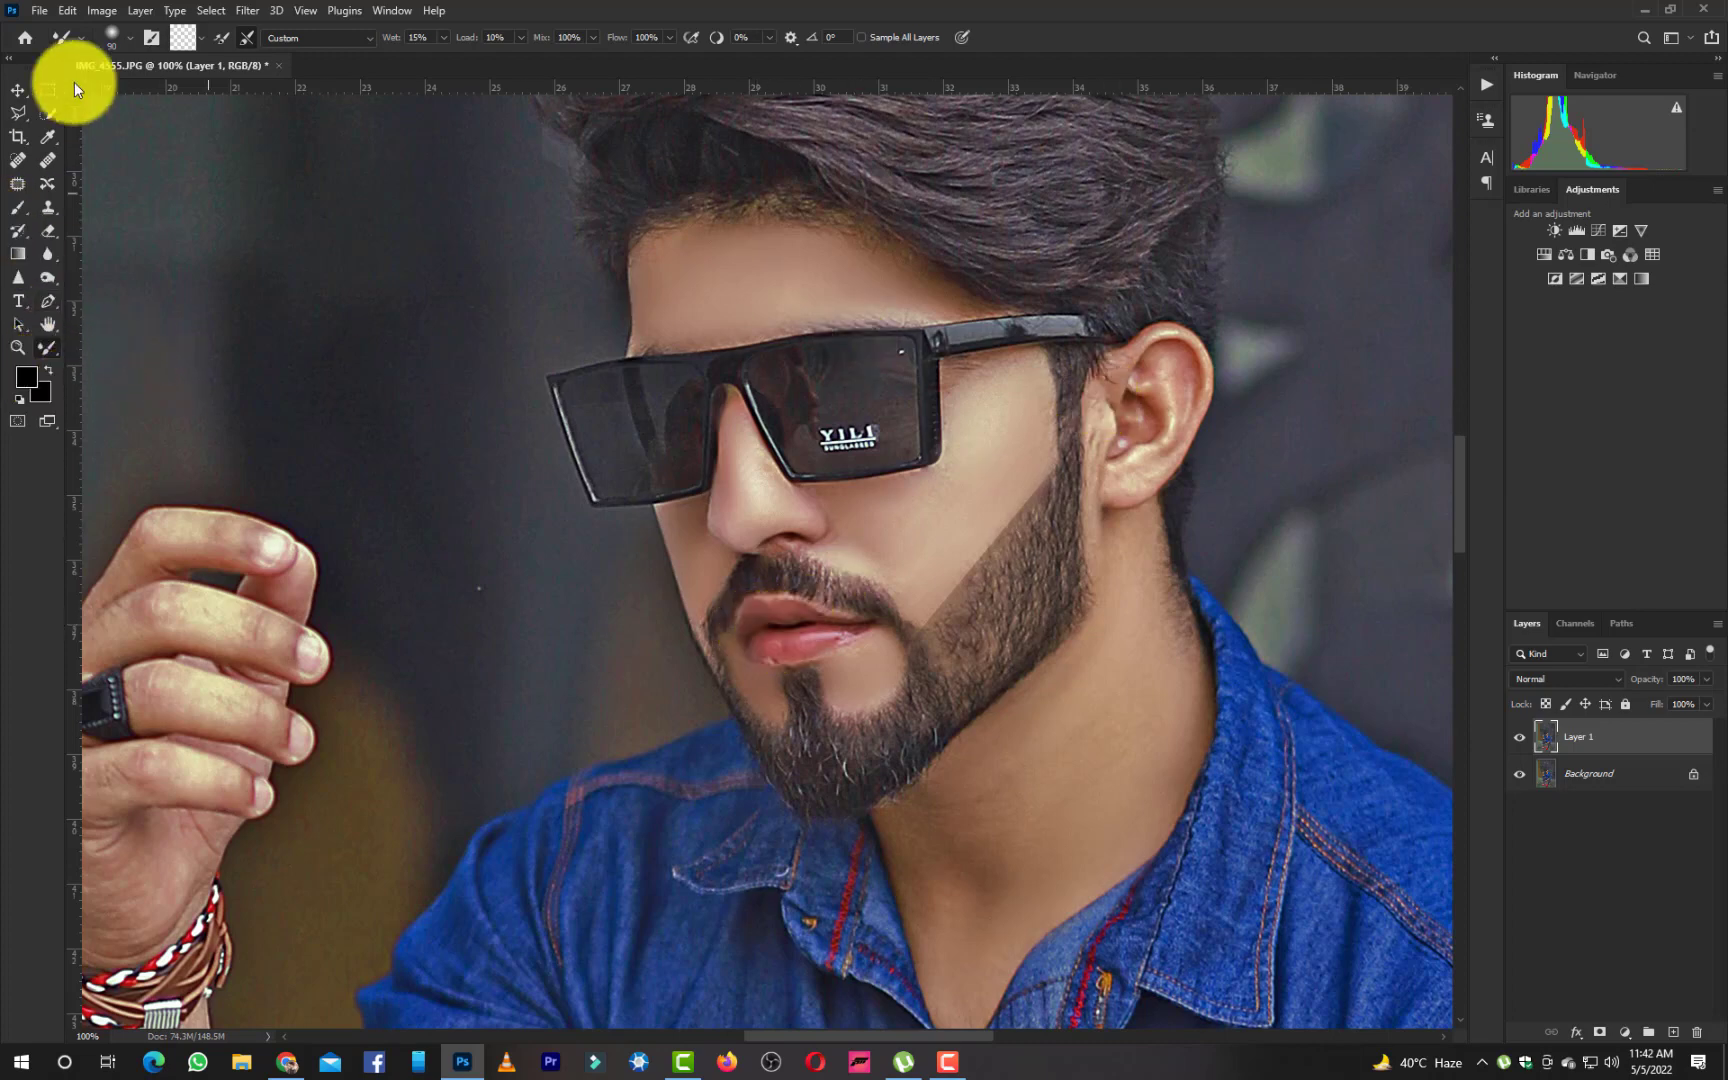
pyautogui.click(298, 159)
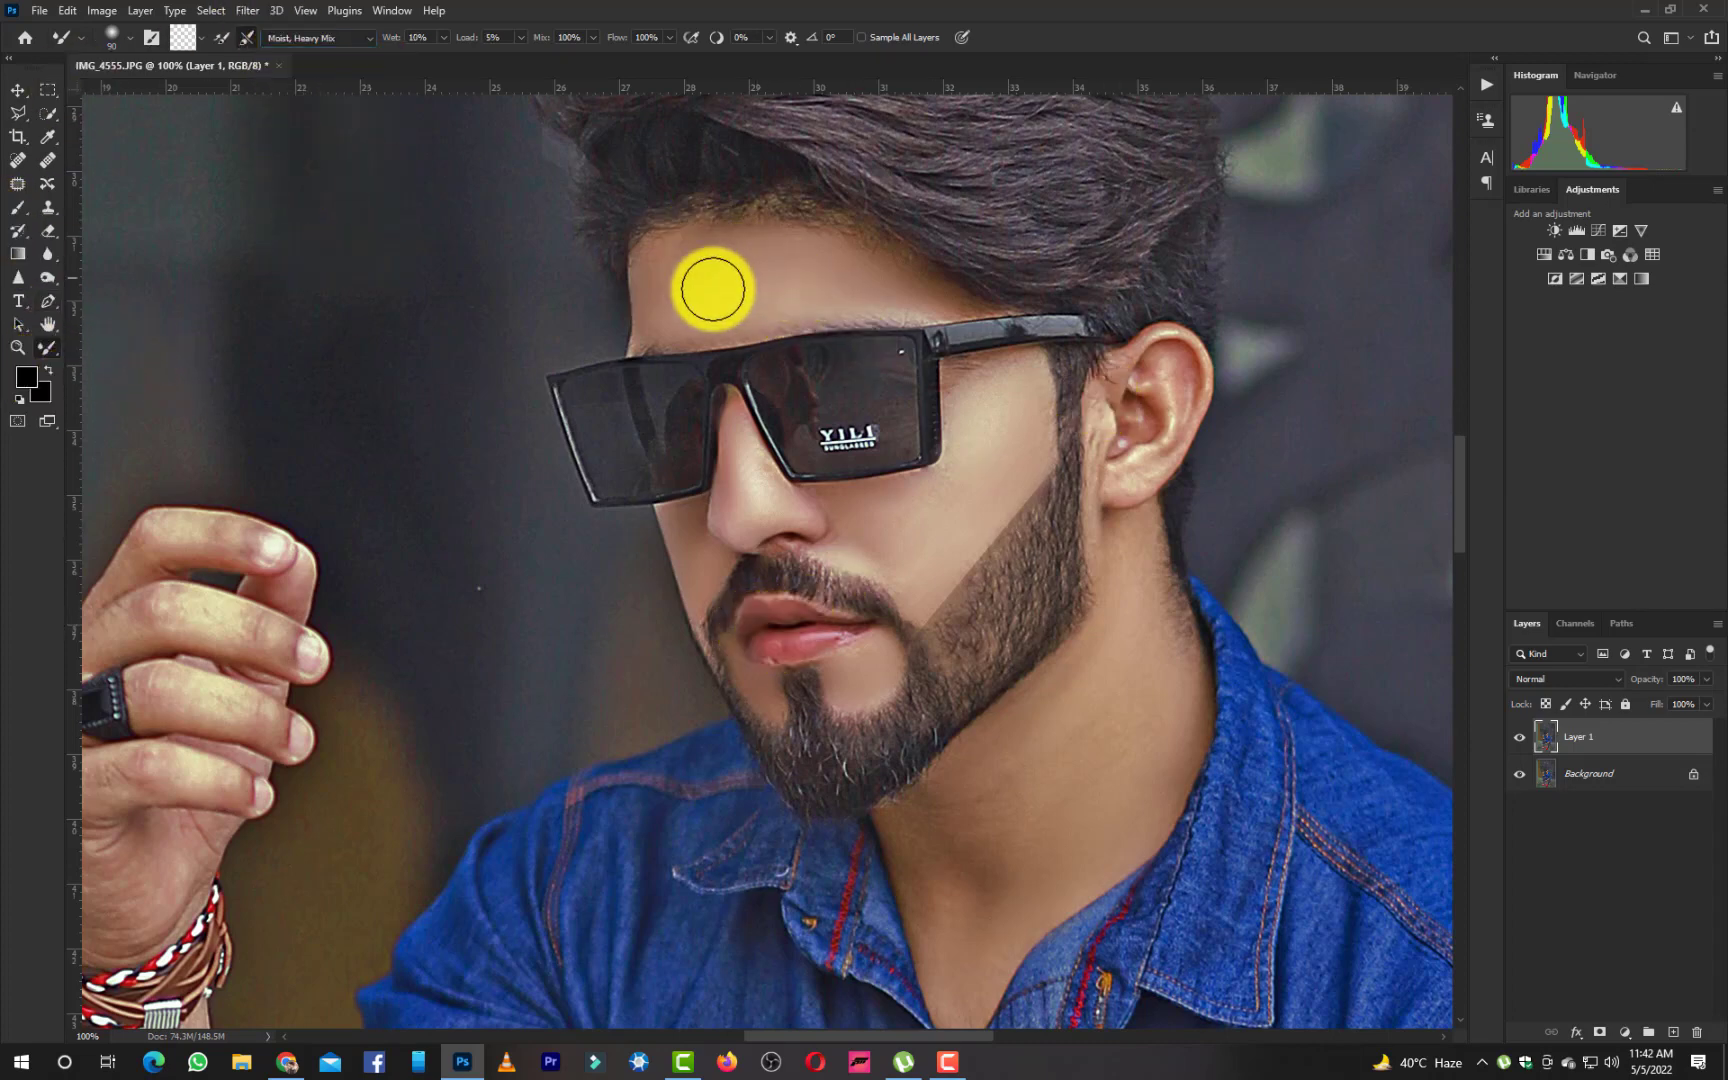
pyautogui.press('[')
pyautogui.press('[')
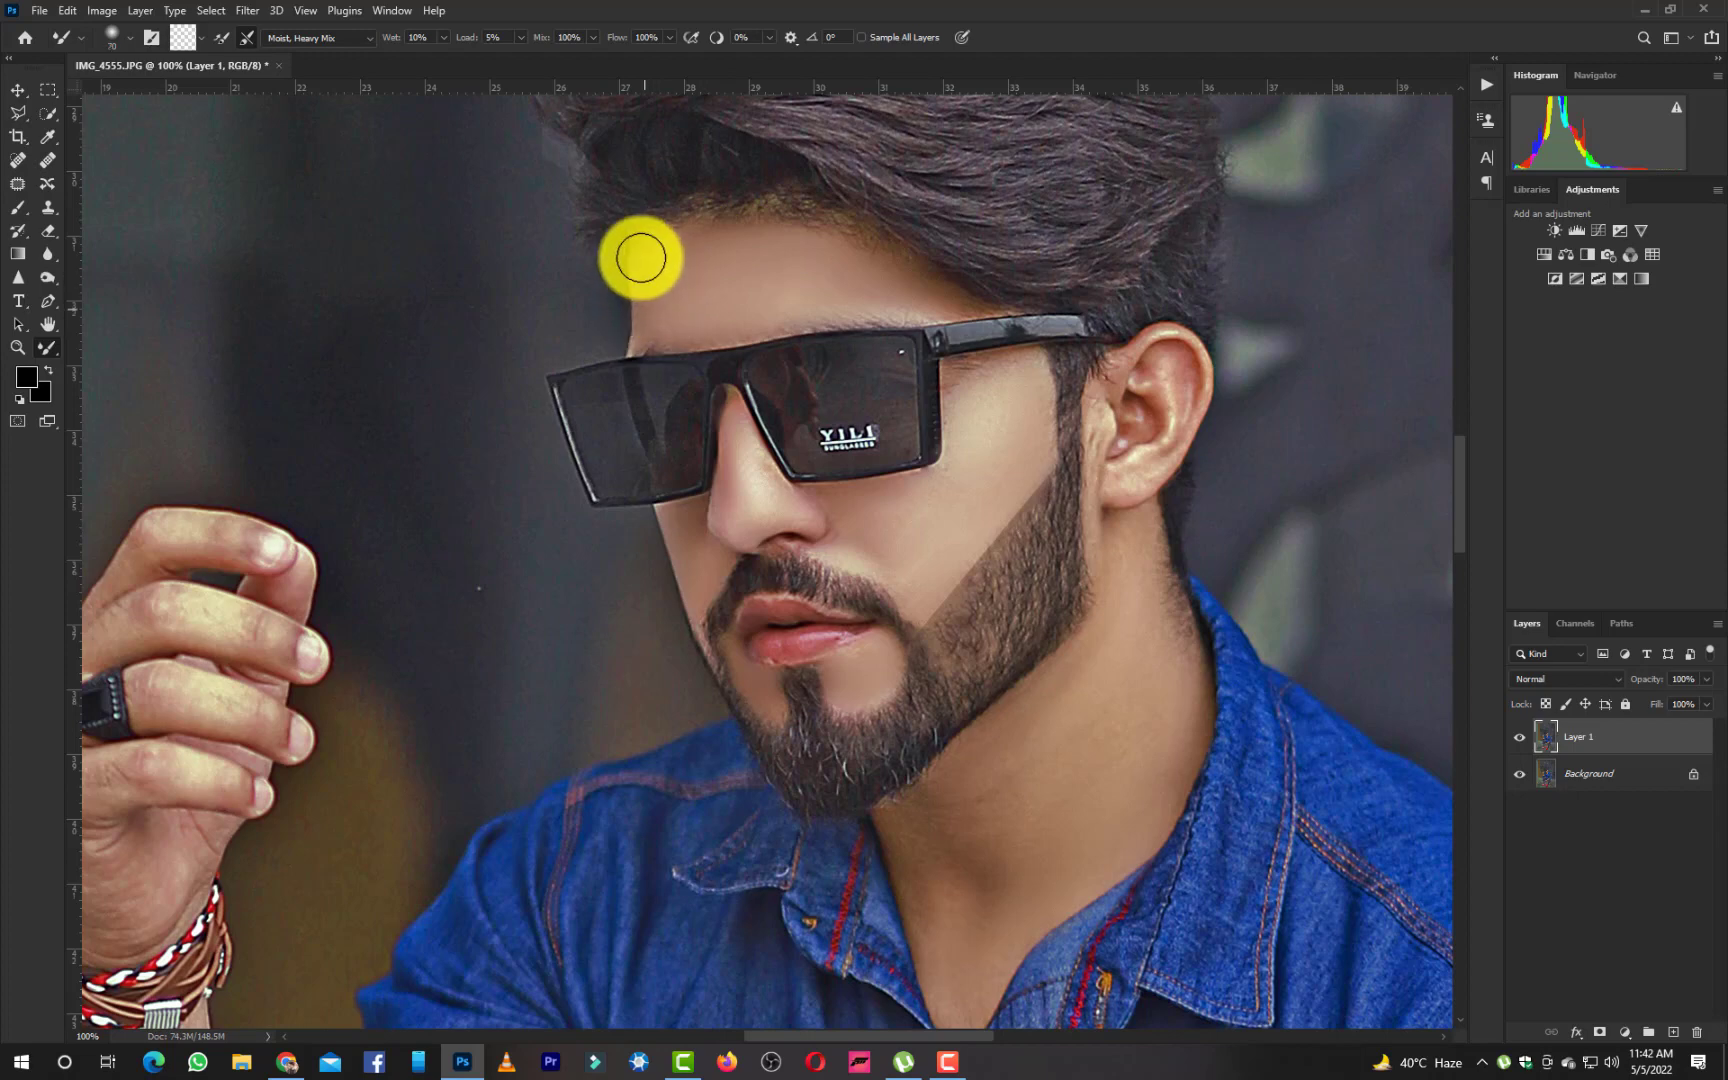
pyautogui.press('[')
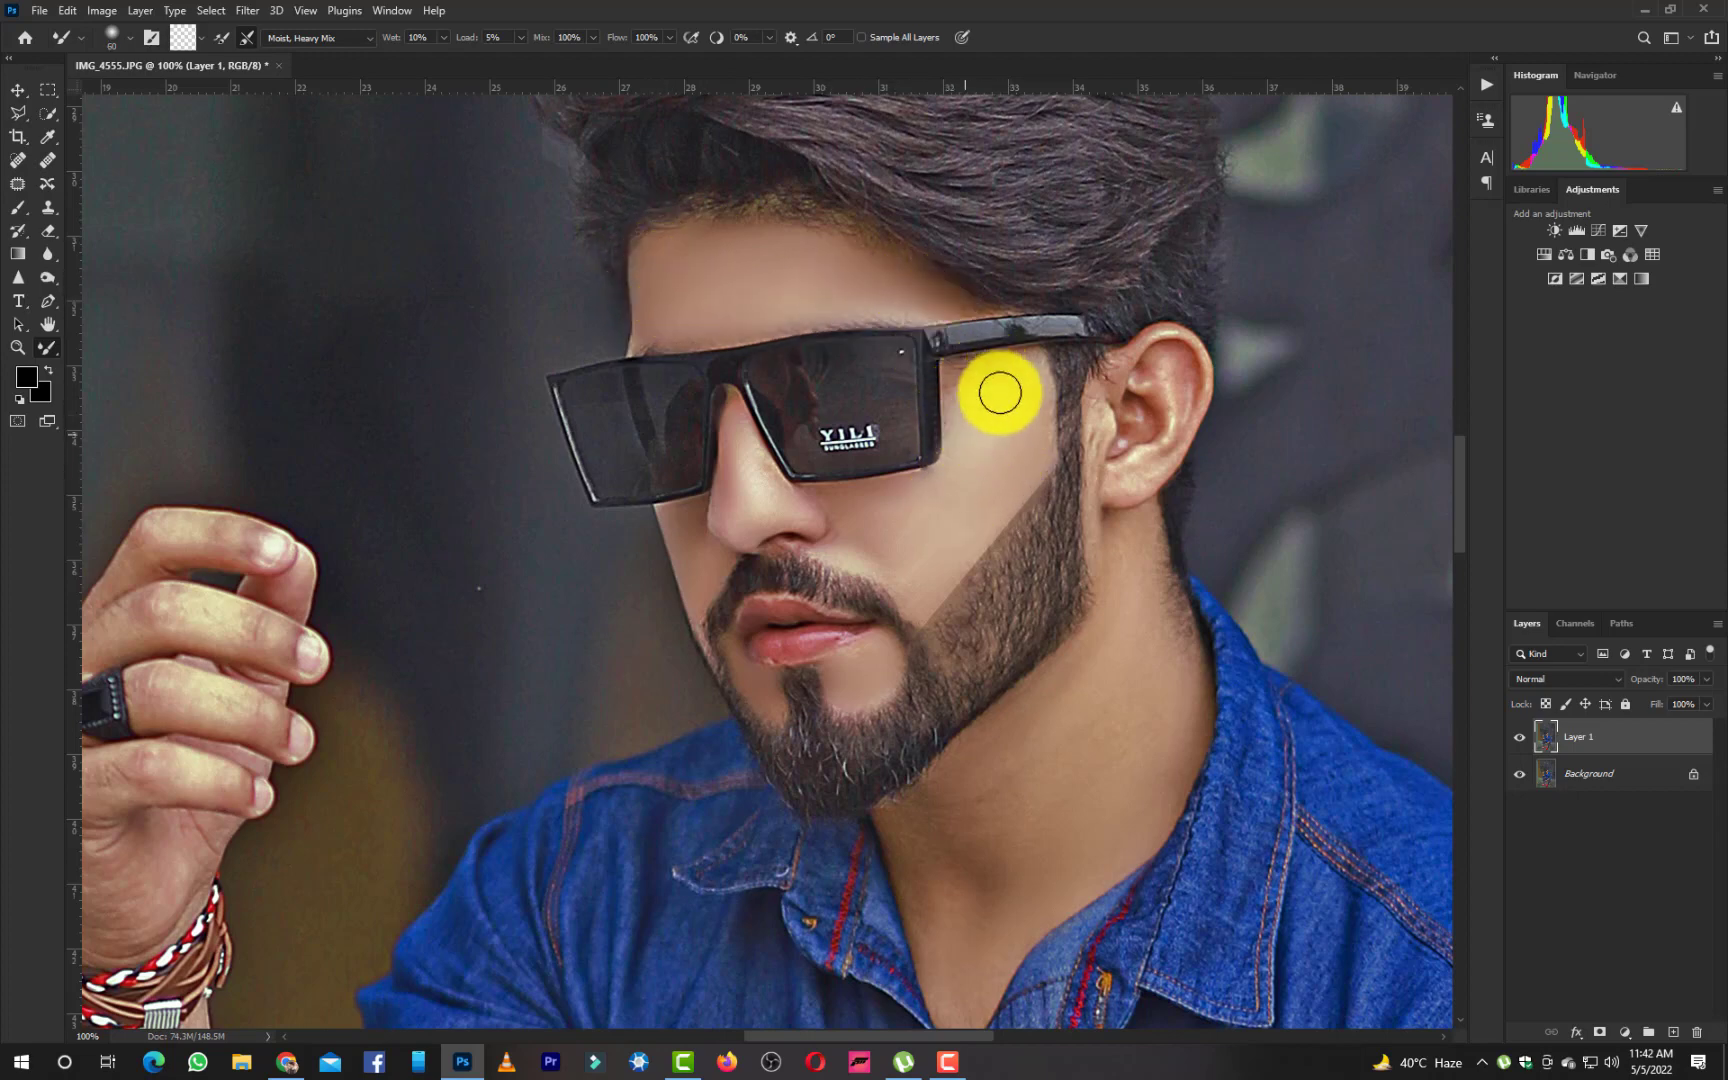
pyautogui.moveTo(999, 390)
pyautogui.mouseDown()
pyautogui.moveTo(1026, 364)
pyautogui.moveTo(1011, 395)
pyautogui.mouseUp()
pyautogui.moveTo(981, 469)
pyautogui.mouseDown()
pyautogui.moveTo(1042, 396)
pyautogui.moveTo(1042, 474)
pyautogui.moveTo(940, 474)
pyautogui.moveTo(855, 535)
pyautogui.moveTo(909, 607)
pyautogui.moveTo(908, 534)
pyautogui.moveTo(871, 516)
pyautogui.moveTo(960, 479)
pyautogui.moveTo(951, 559)
pyautogui.moveTo(938, 528)
pyautogui.moveTo(767, 519)
pyautogui.moveTo(745, 431)
pyautogui.moveTo(734, 502)
pyautogui.moveTo(746, 451)
pyautogui.mouseUp()
pyautogui.press('[')
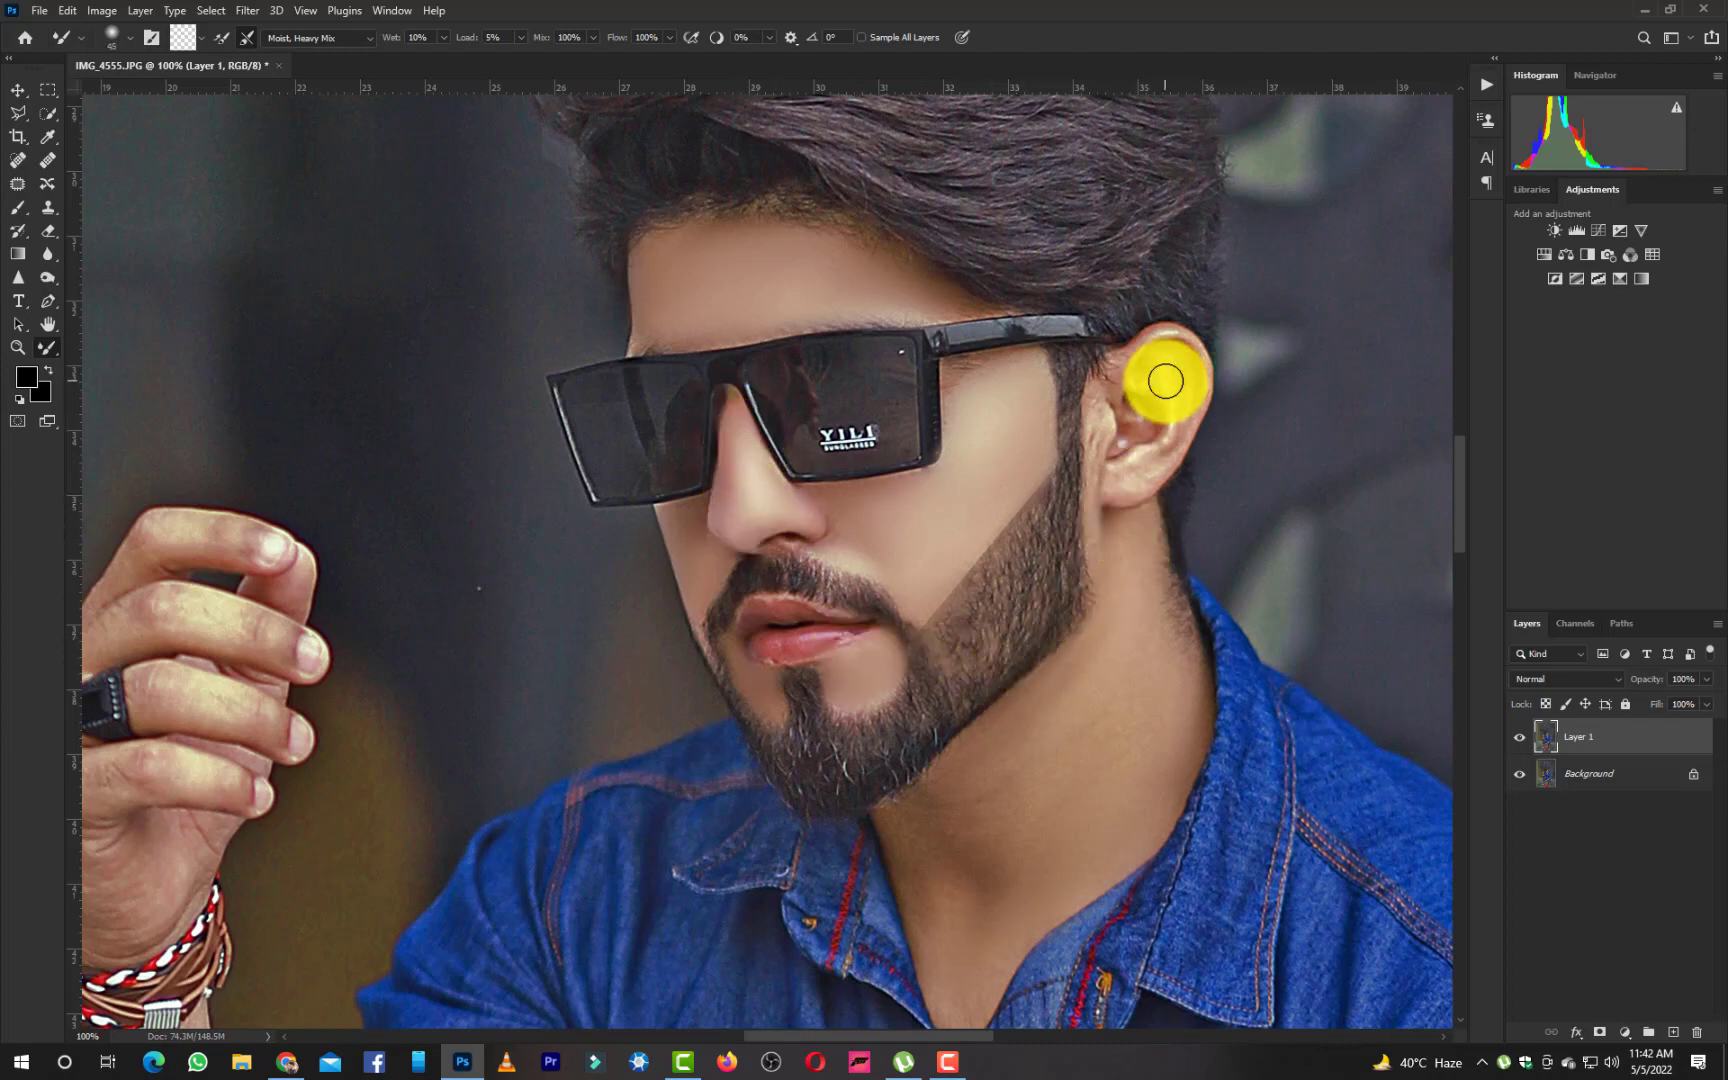
# Smooth the skin of the ear and neck with the Mixer Brush, varying the brush size between about 70 and 90 px
pyautogui.press(']')
pyautogui.press(']')
pyautogui.press(']')
pyautogui.press(']')
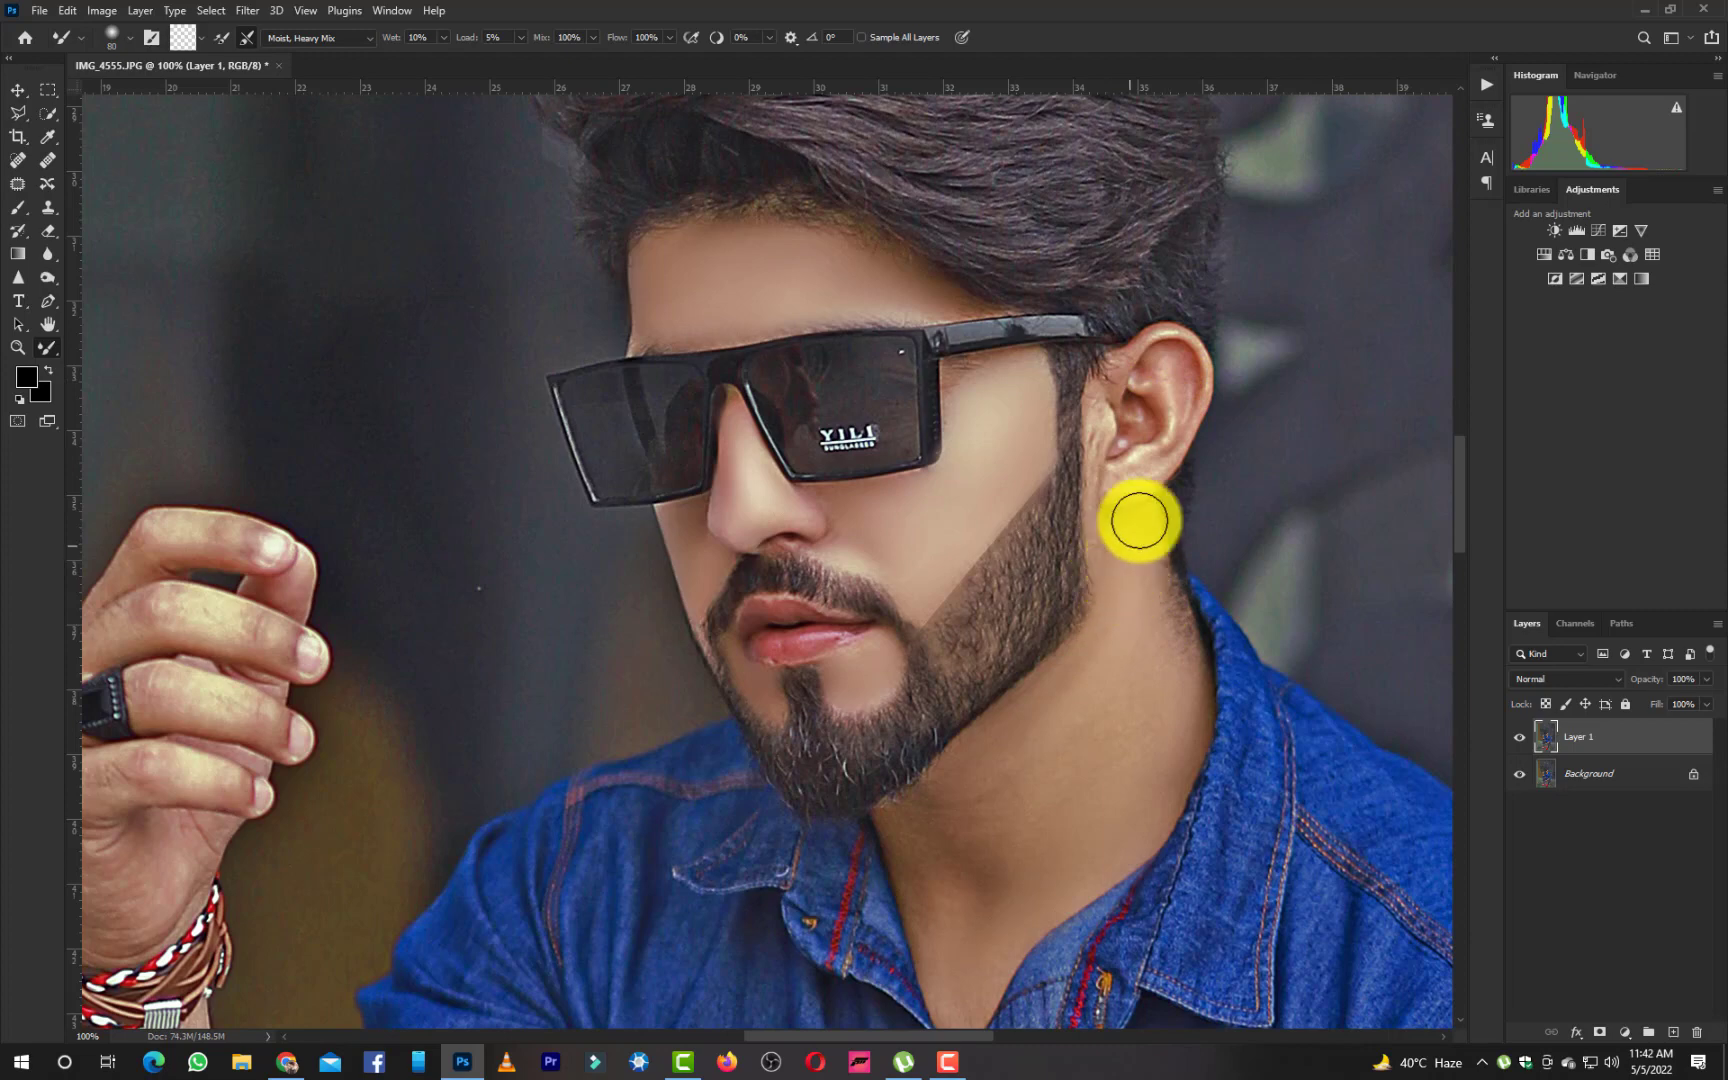
pyautogui.scroll(-1, 1010, 790)
pyautogui.press(']')
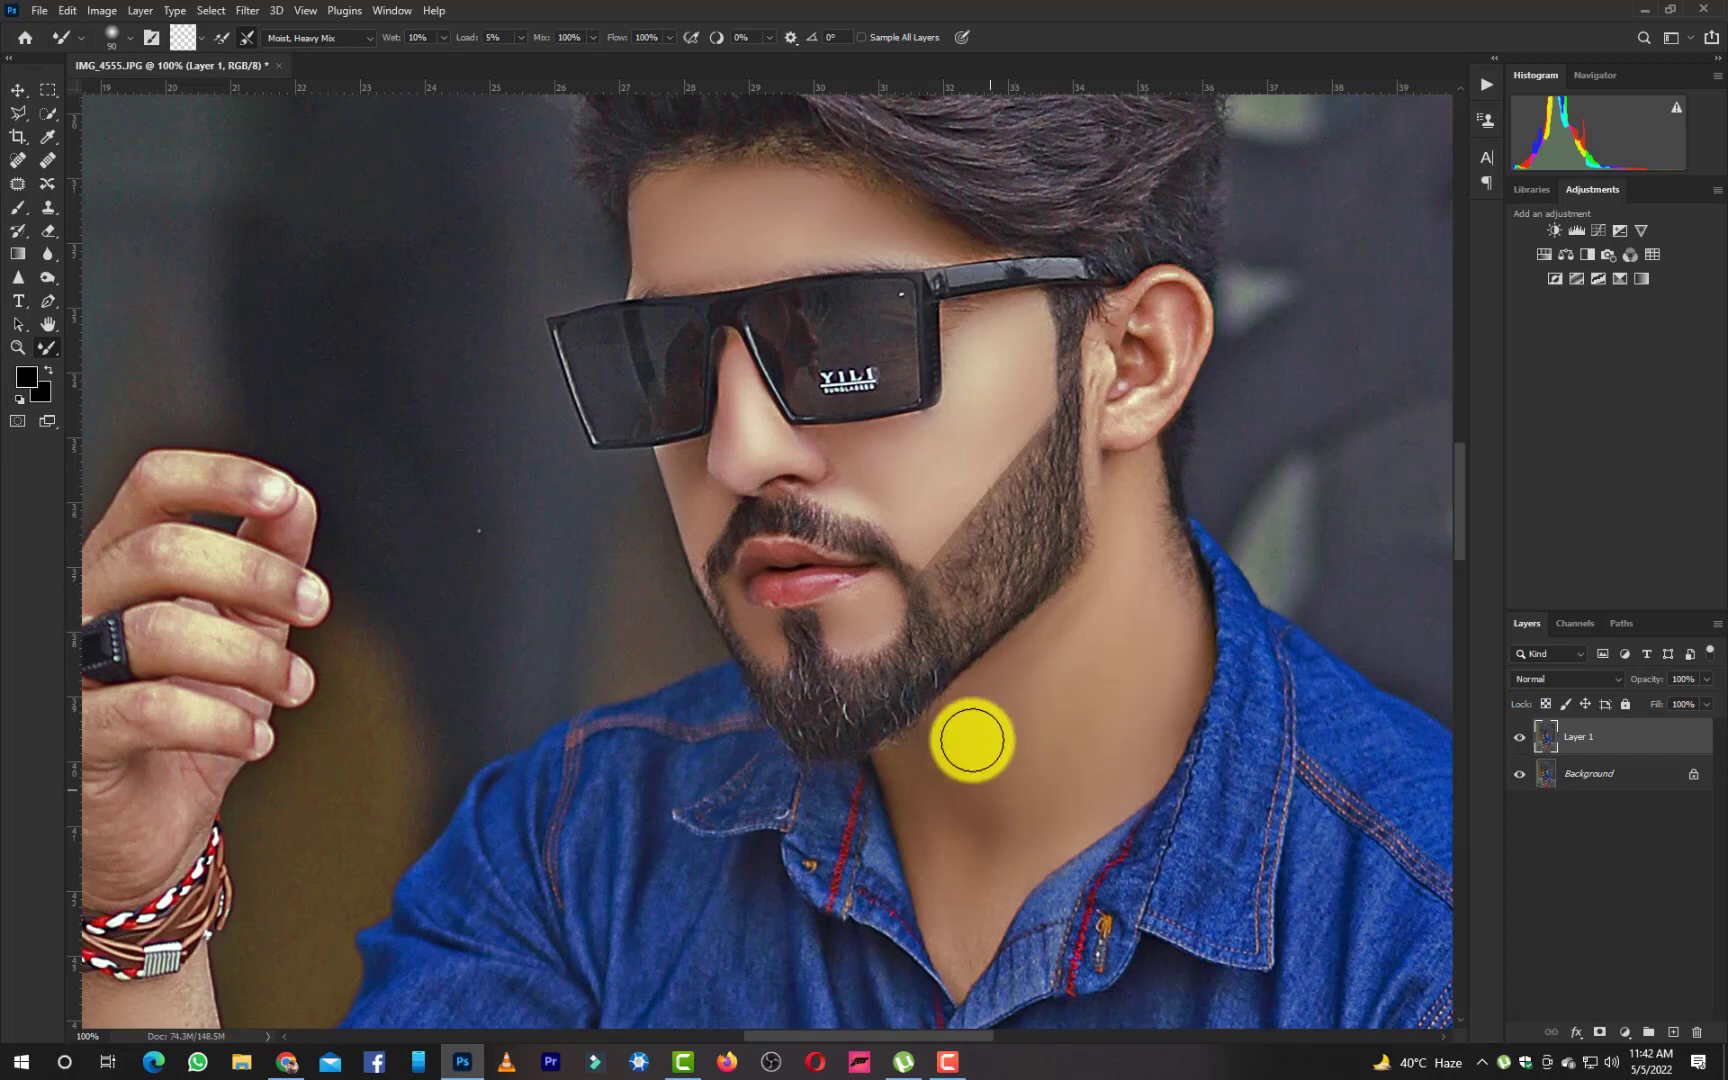
pyautogui.press('[')
pyautogui.press('[')
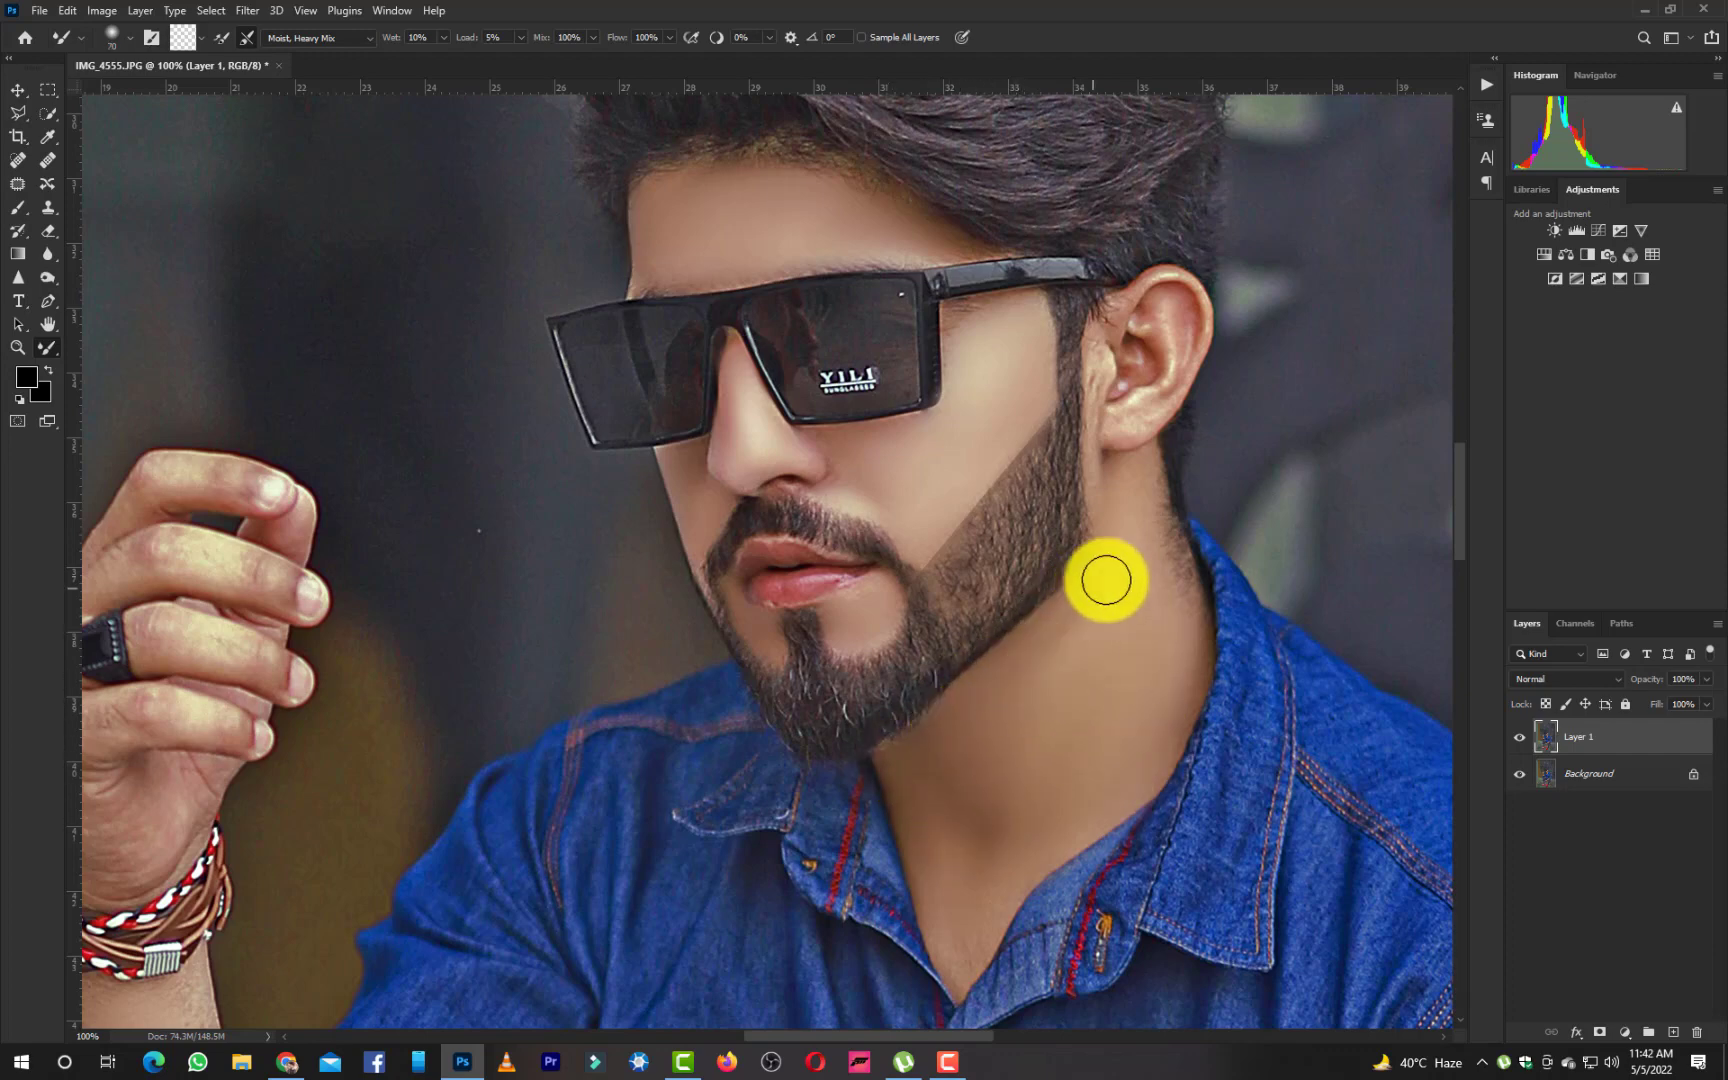
# Smooth the skin of the raised hand and forearm with the Mixer Brush at a 70 px size
pyautogui.scroll(-2, 663, 856)
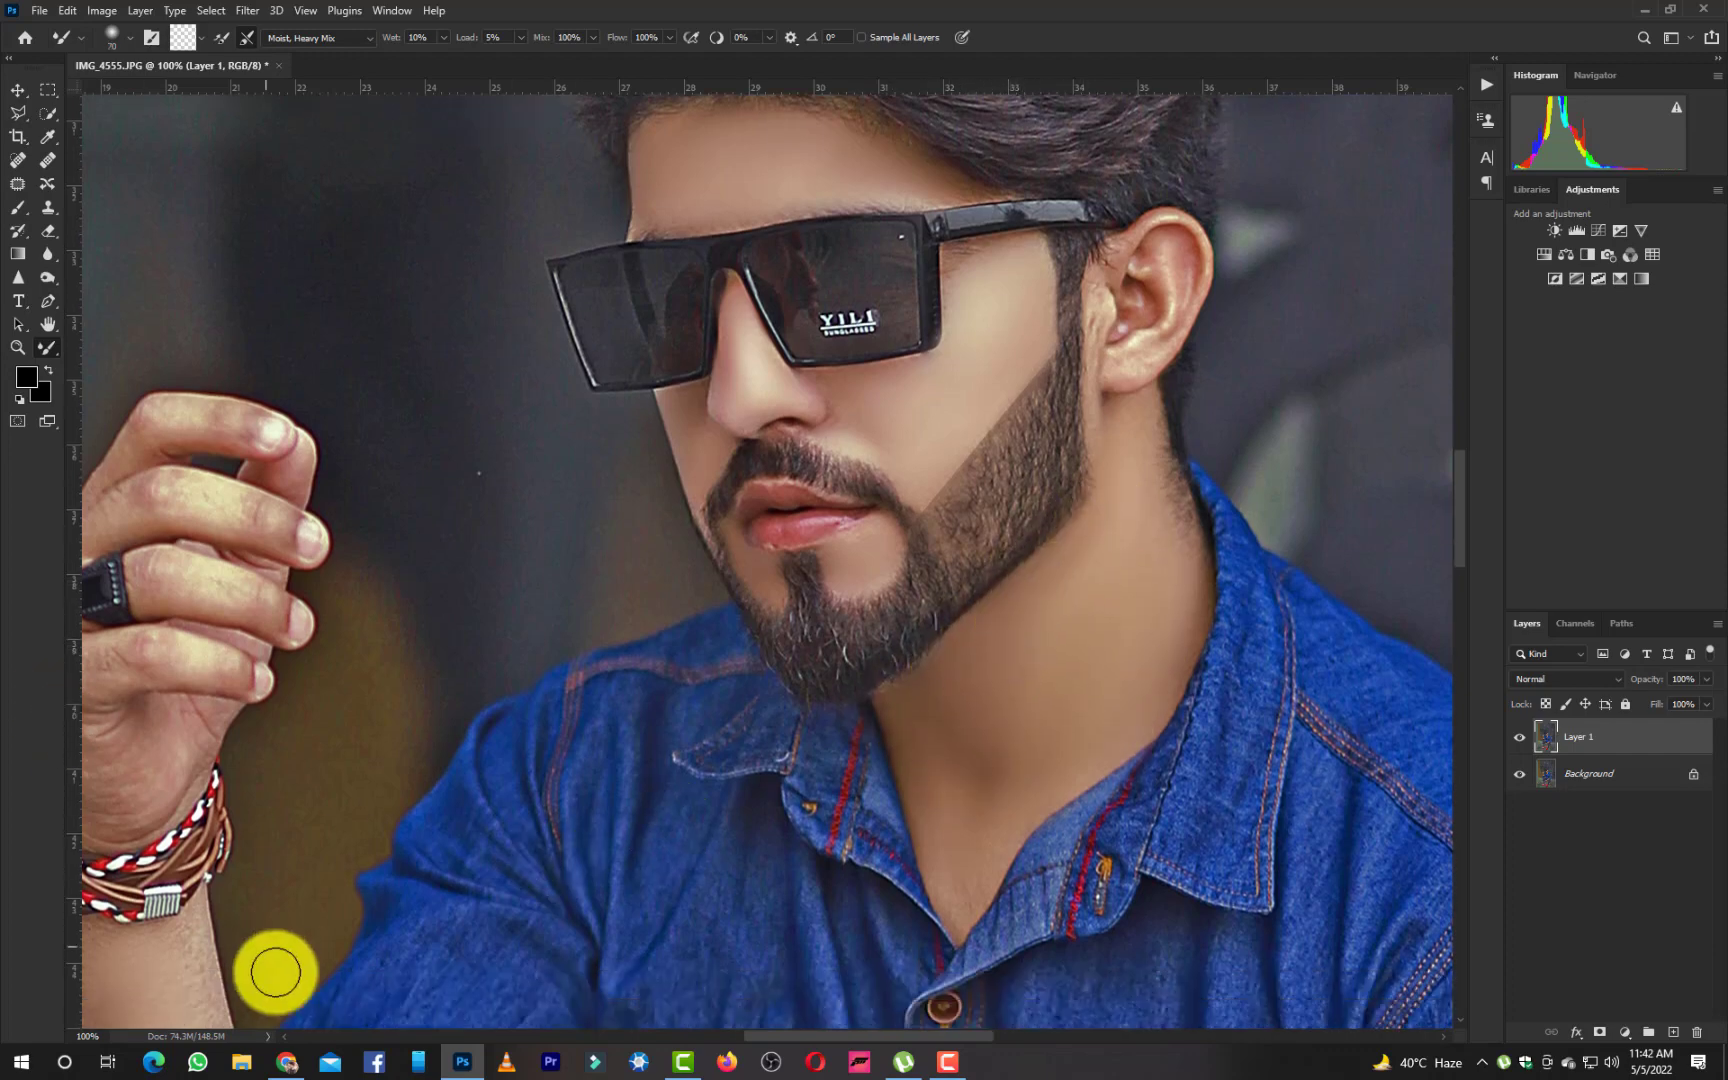
pyautogui.hscroll(-10, 520, 808)
pyautogui.scroll(-2, 520, 808)
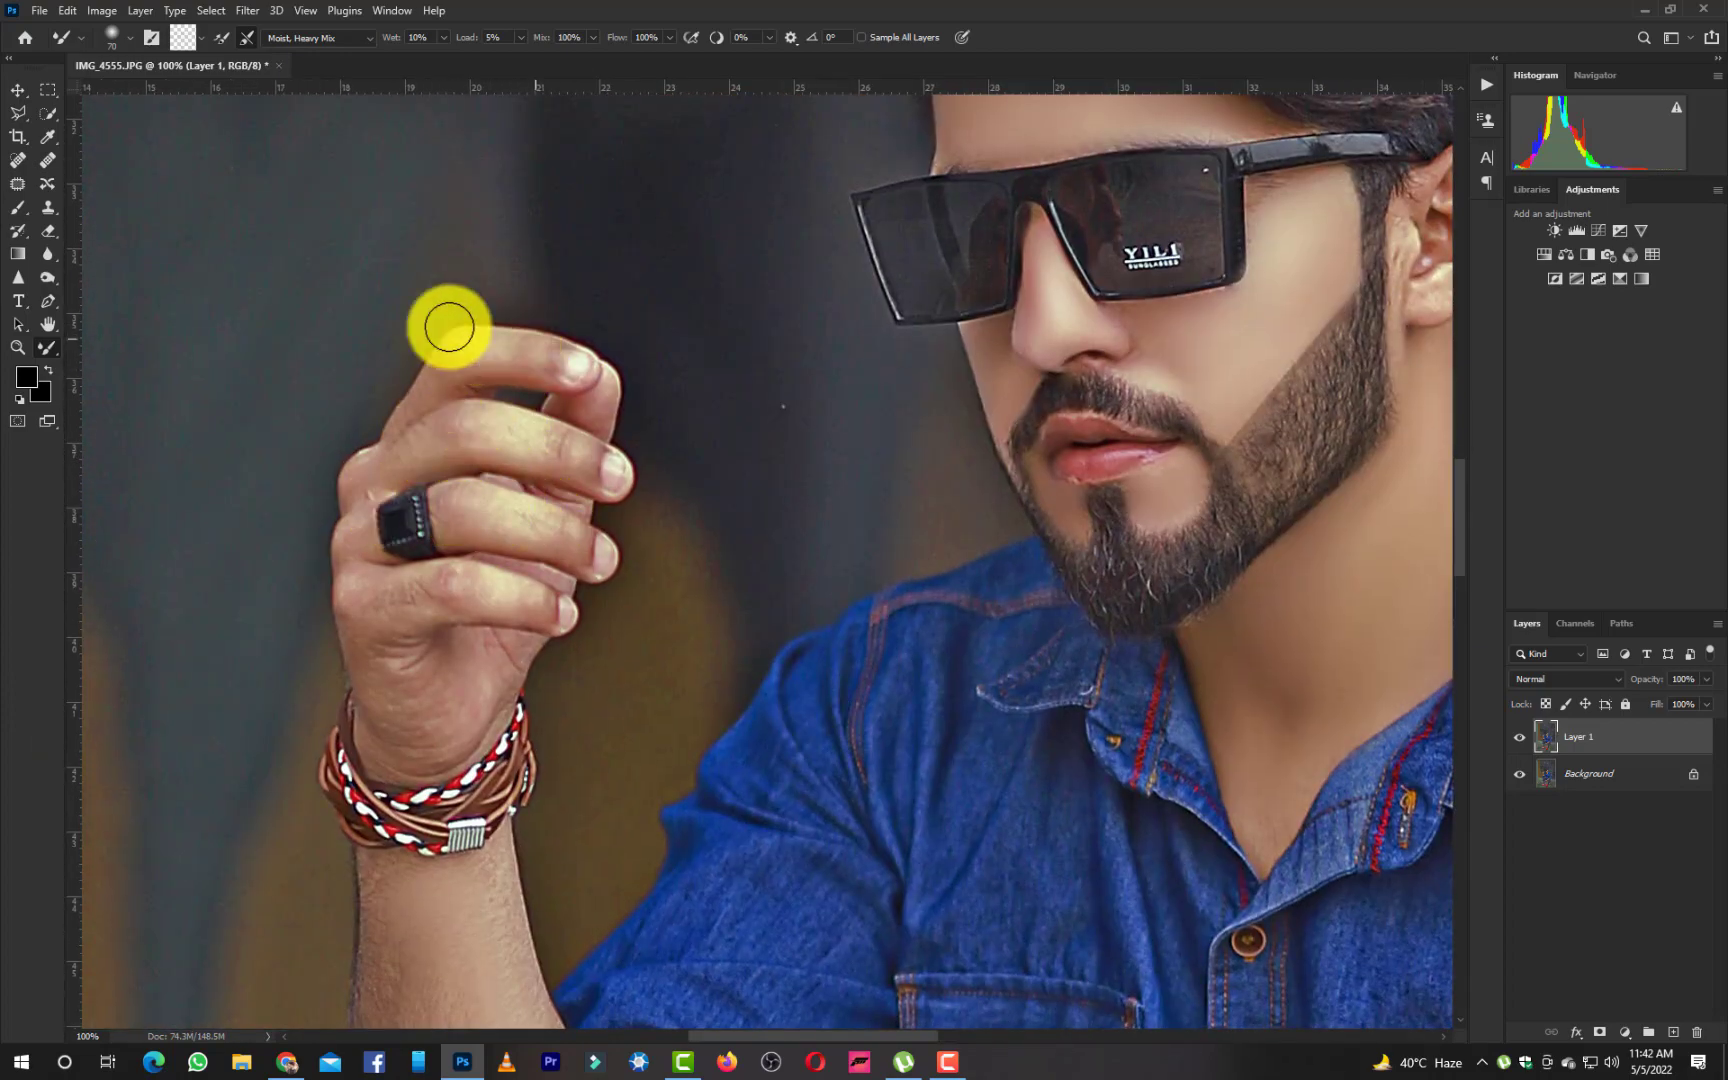
pyautogui.scroll(-15, 455, 540)
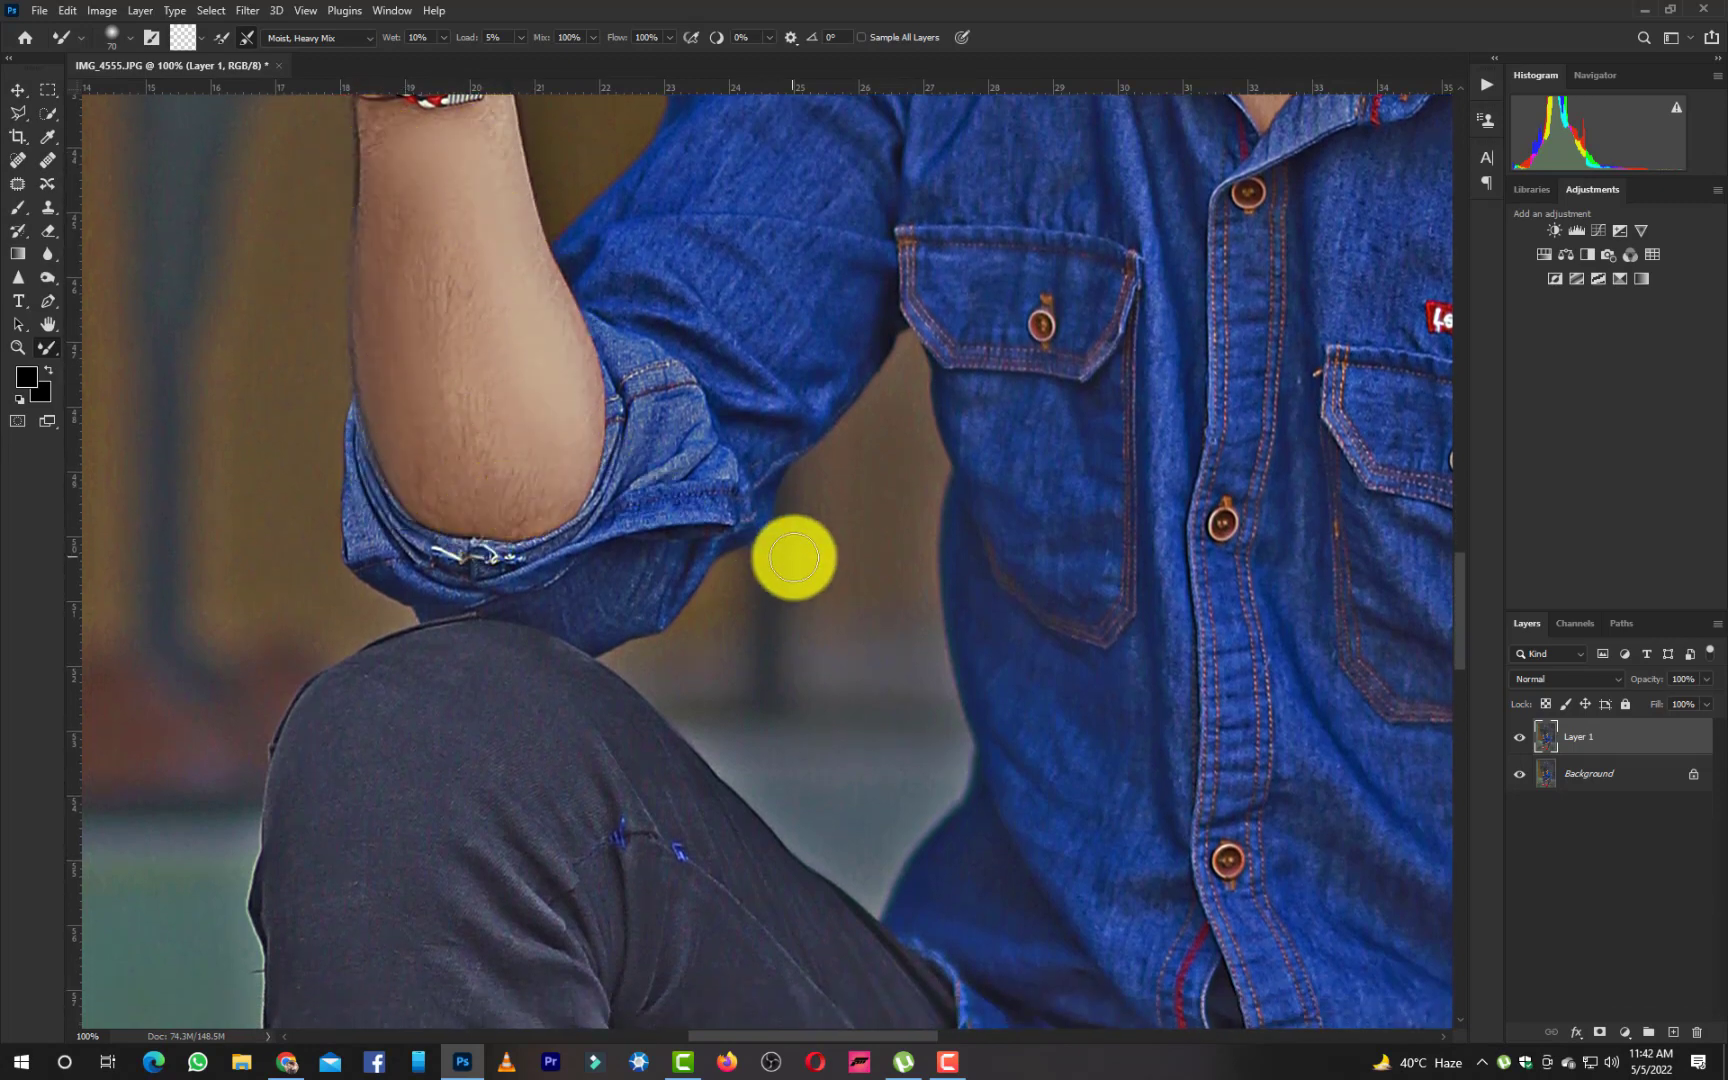
pyautogui.scroll(-2, 793, 557)
pyautogui.scroll(-5, 793, 557)
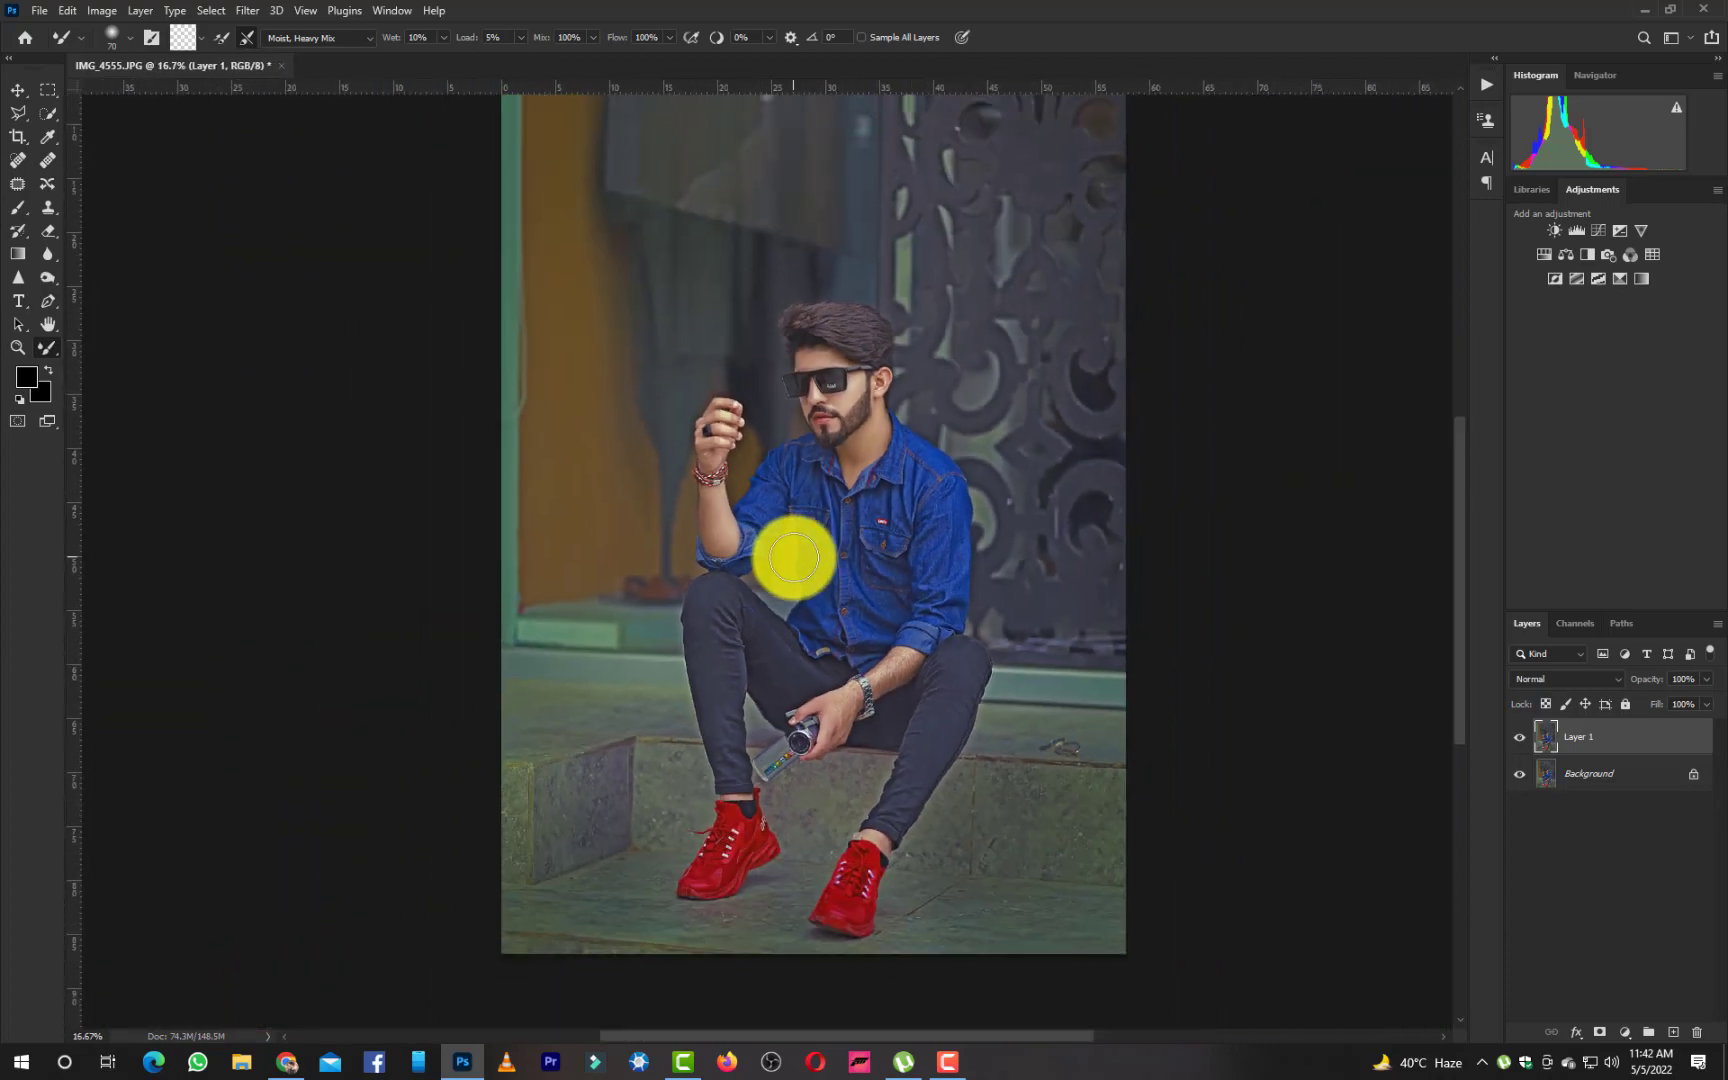
pyautogui.scroll(-1, 793, 557)
pyautogui.scroll(1, 793, 557)
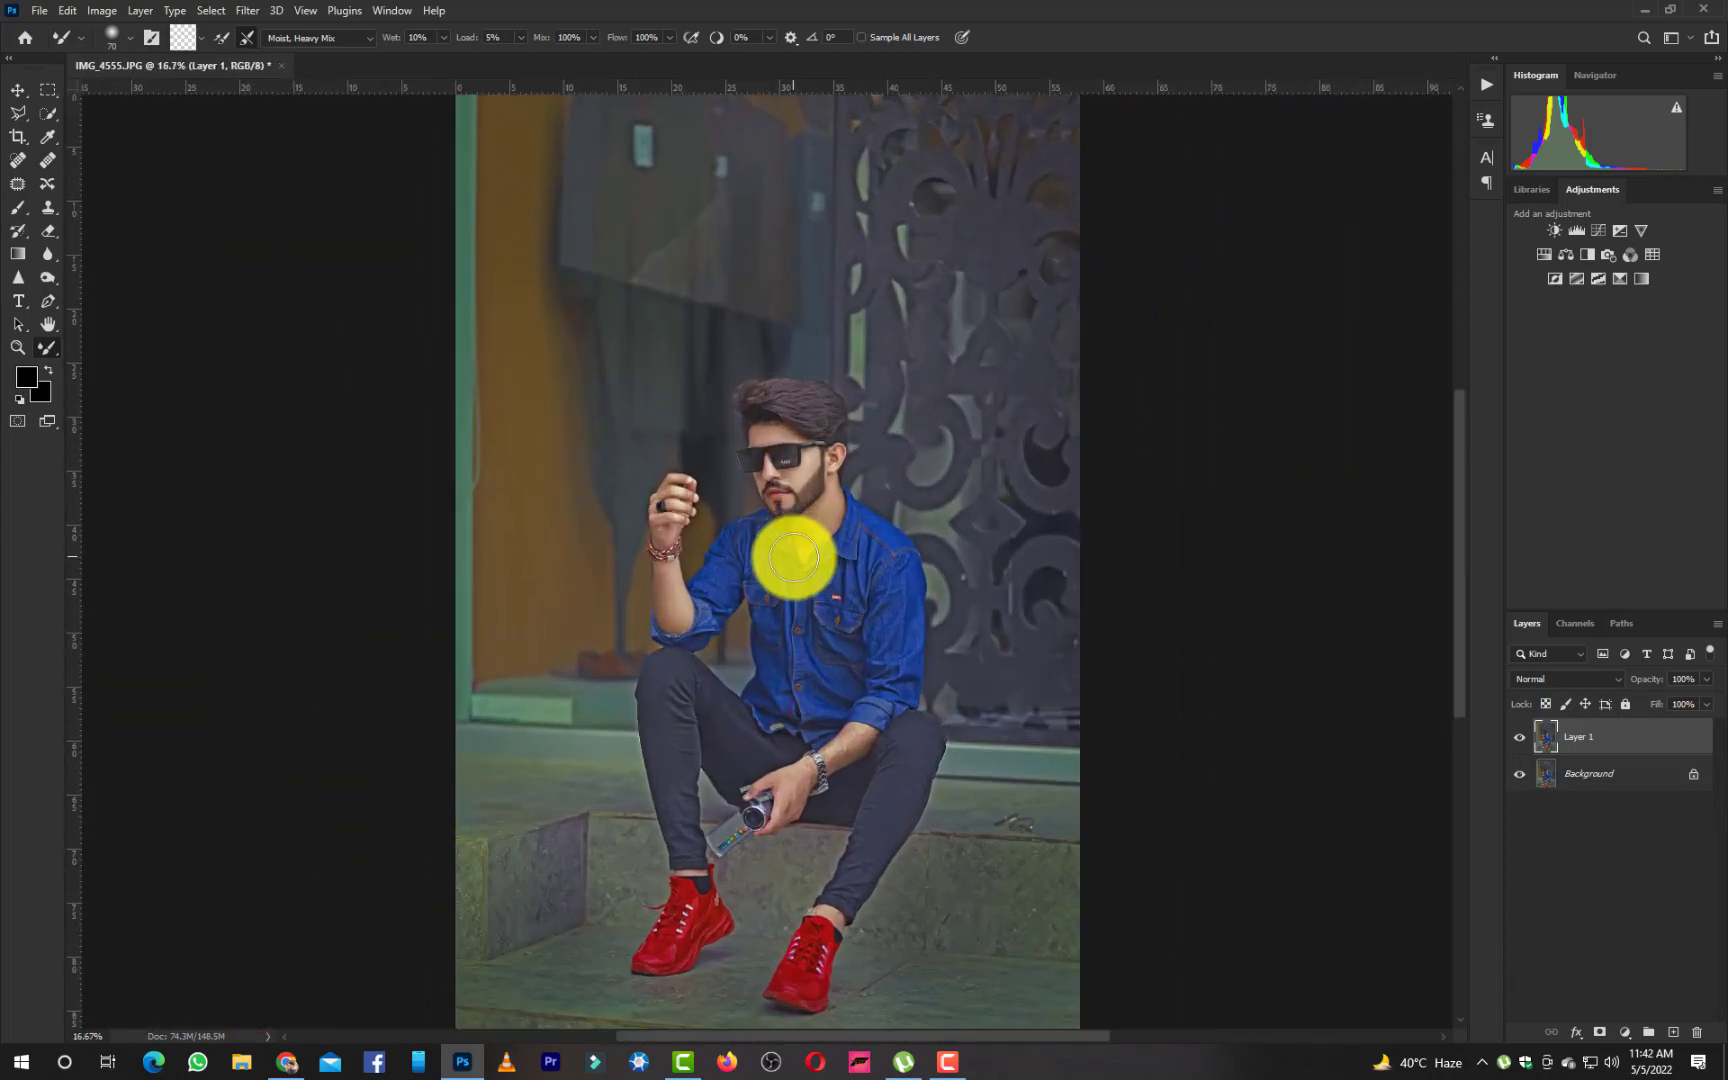
pyautogui.scroll(4, 799, 557)
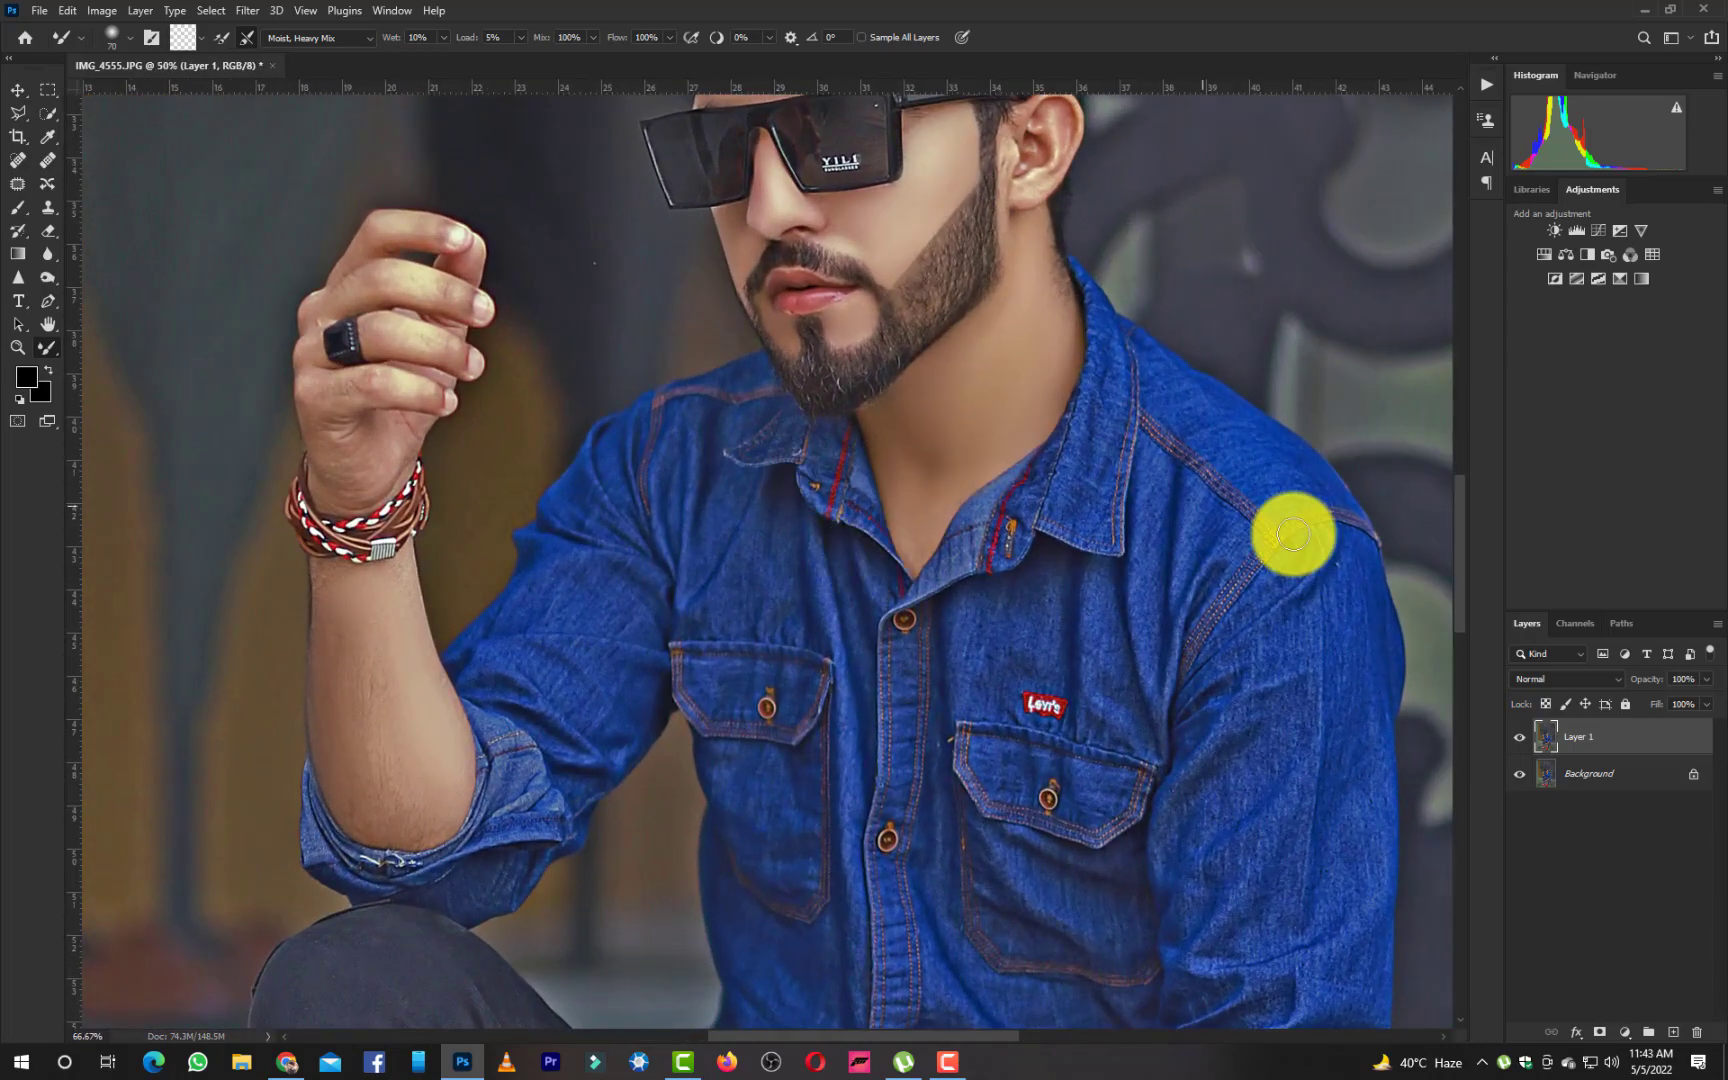
pyautogui.scroll(3, 926, 652)
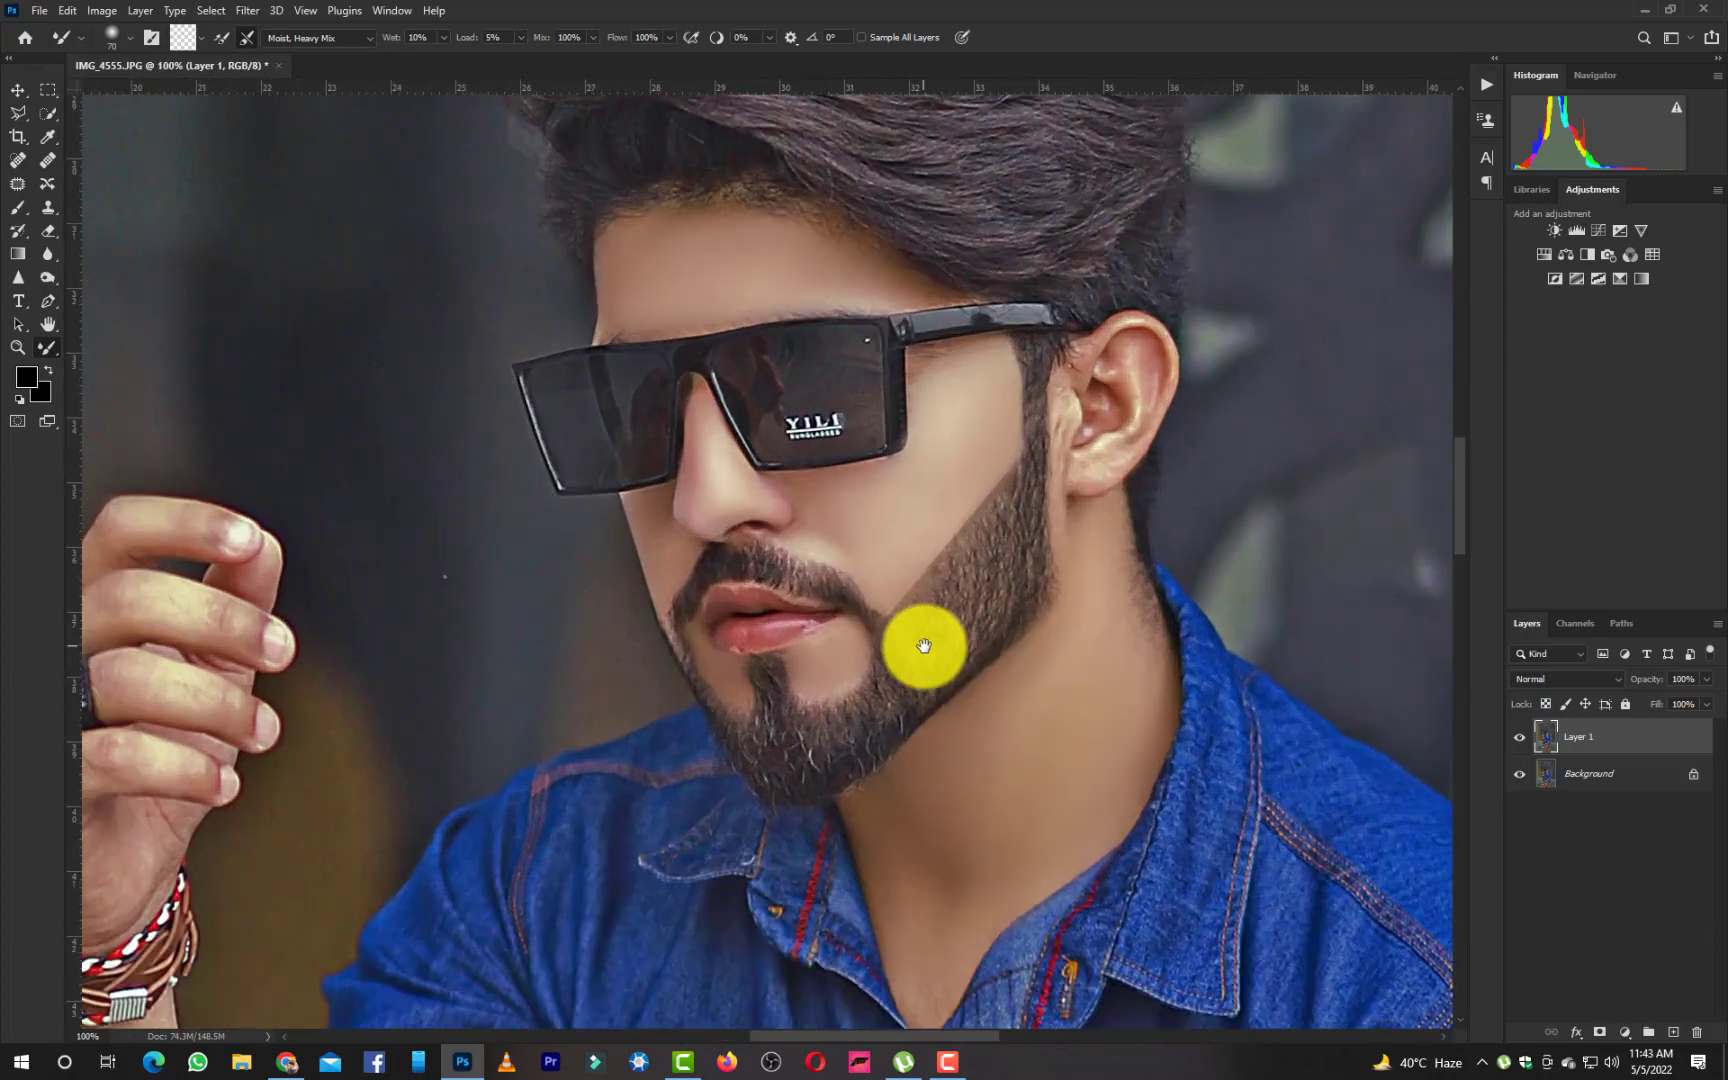
pyautogui.click(19, 214)
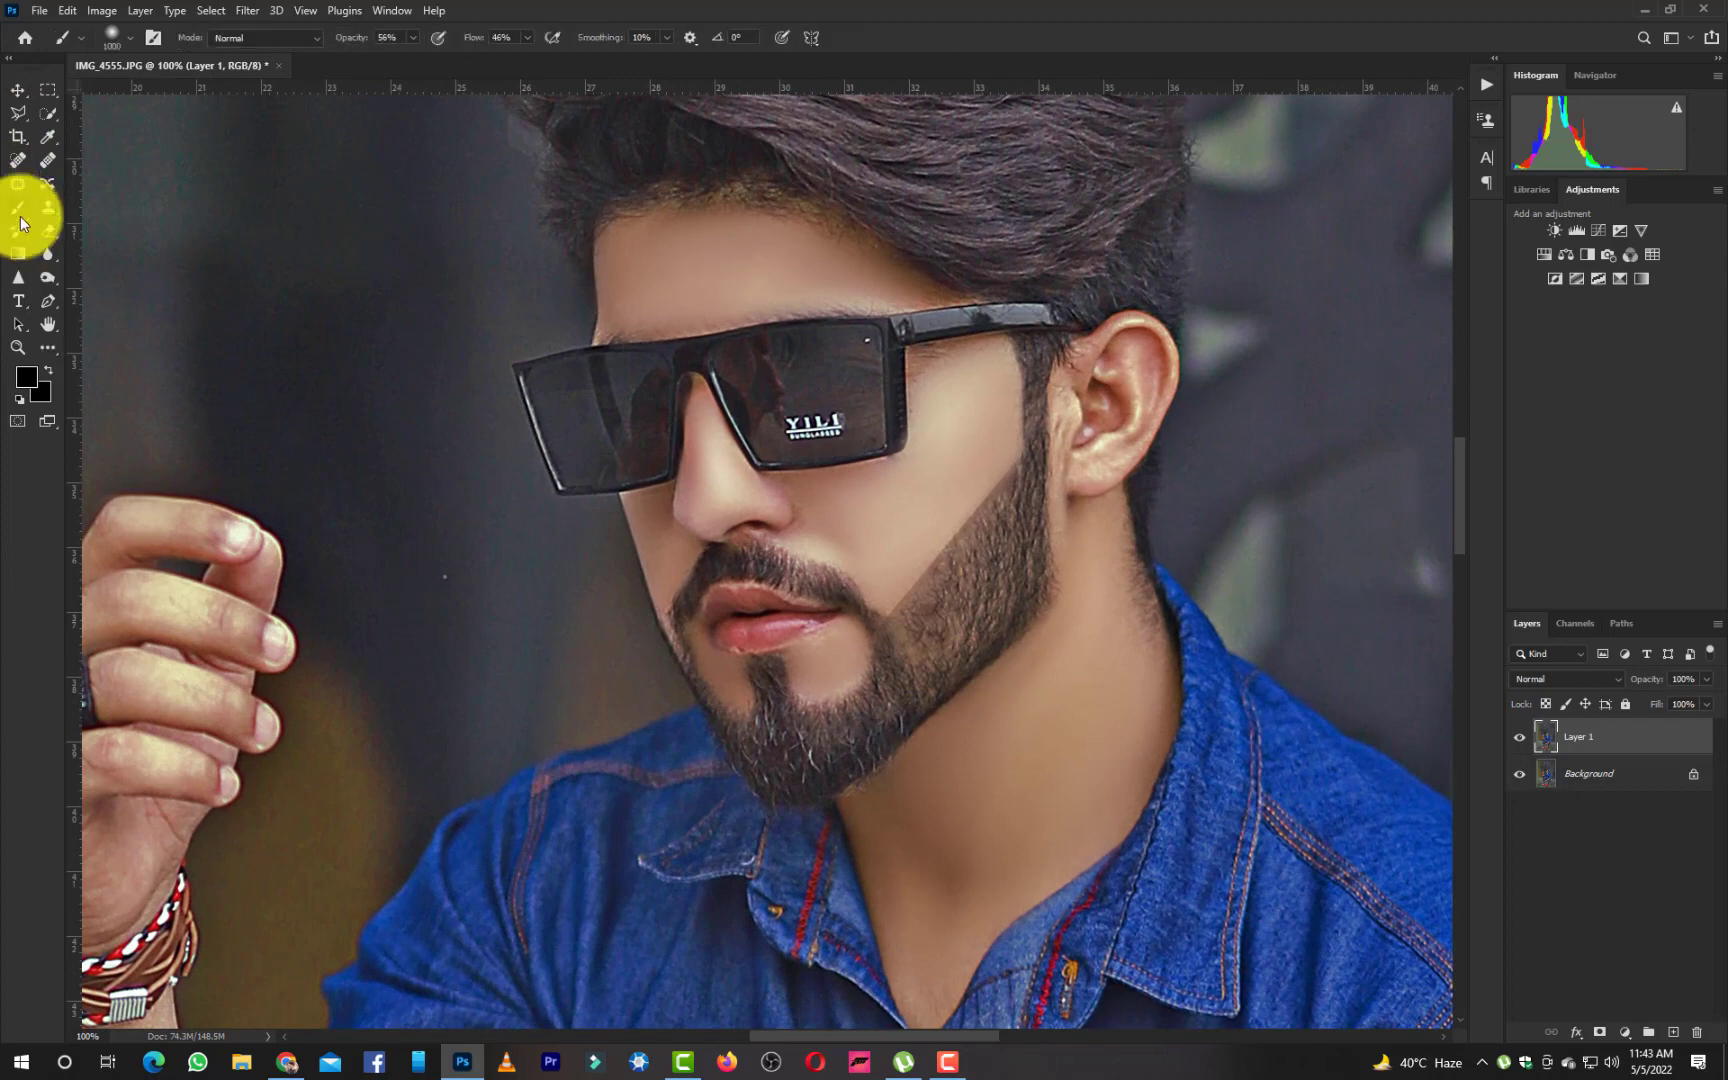
pyautogui.click(47, 277)
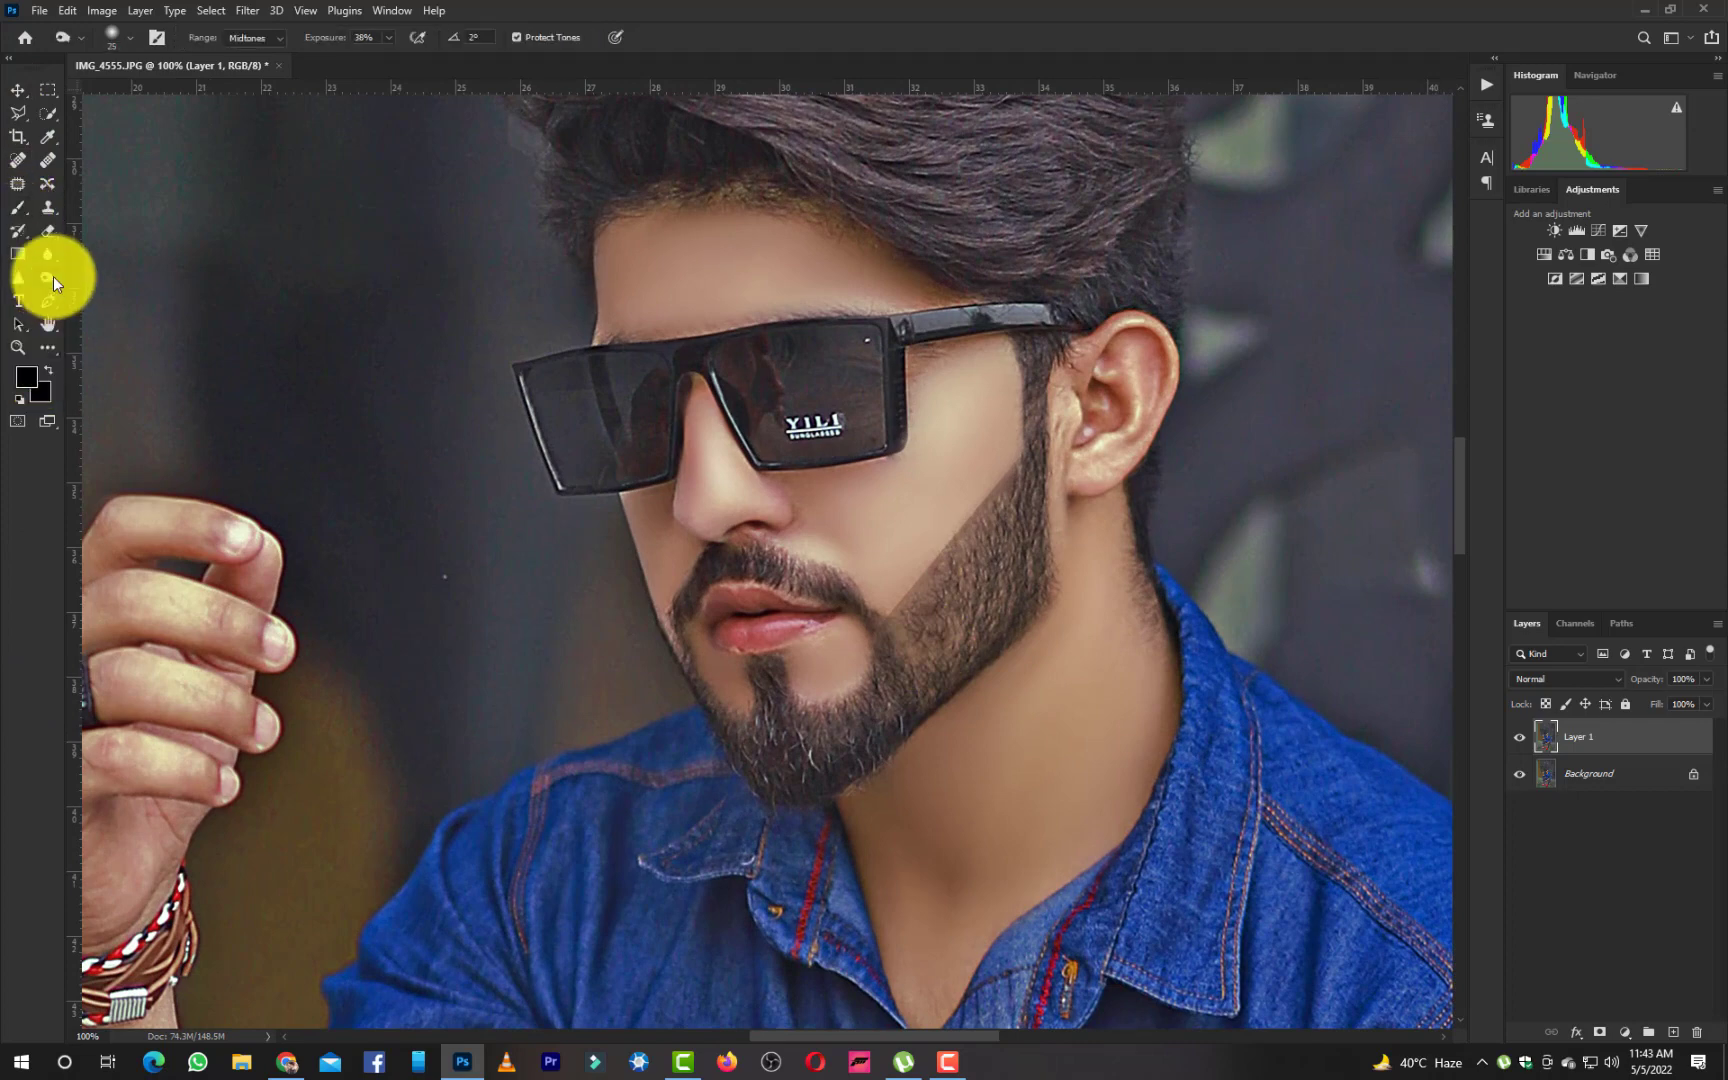
pyautogui.click(1625, 1032)
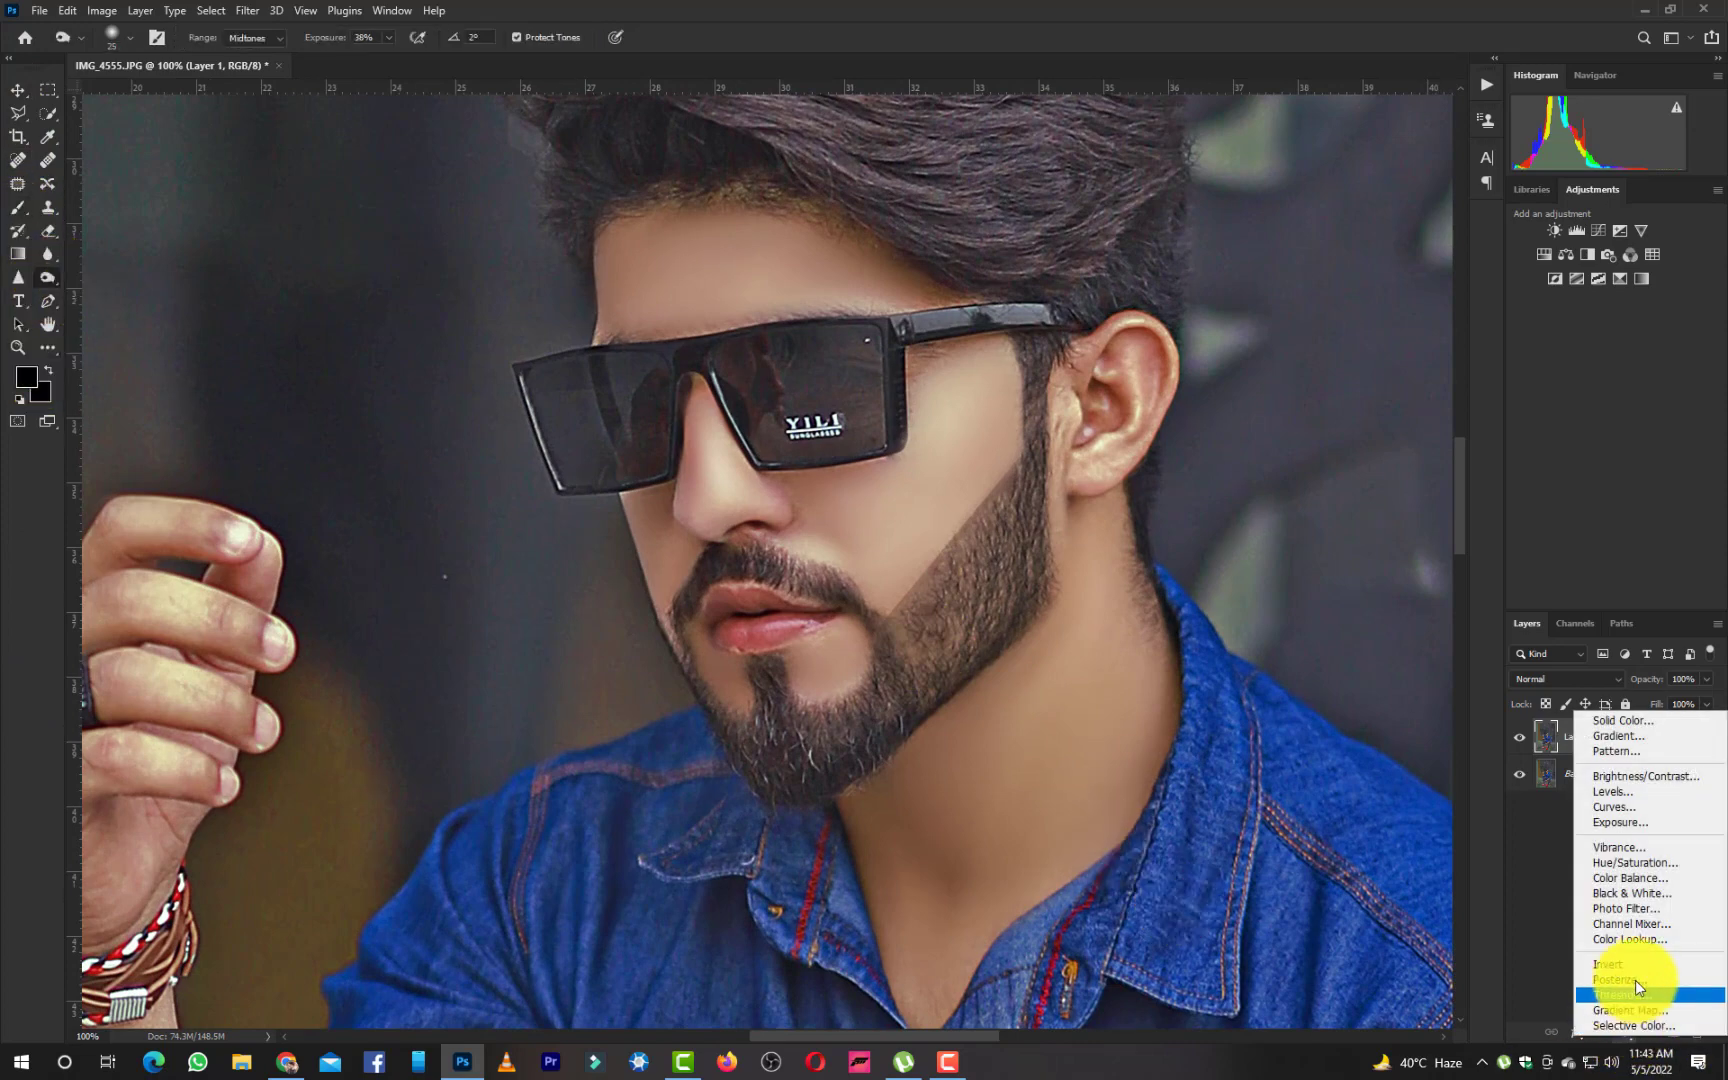
pyautogui.click(1397, 883)
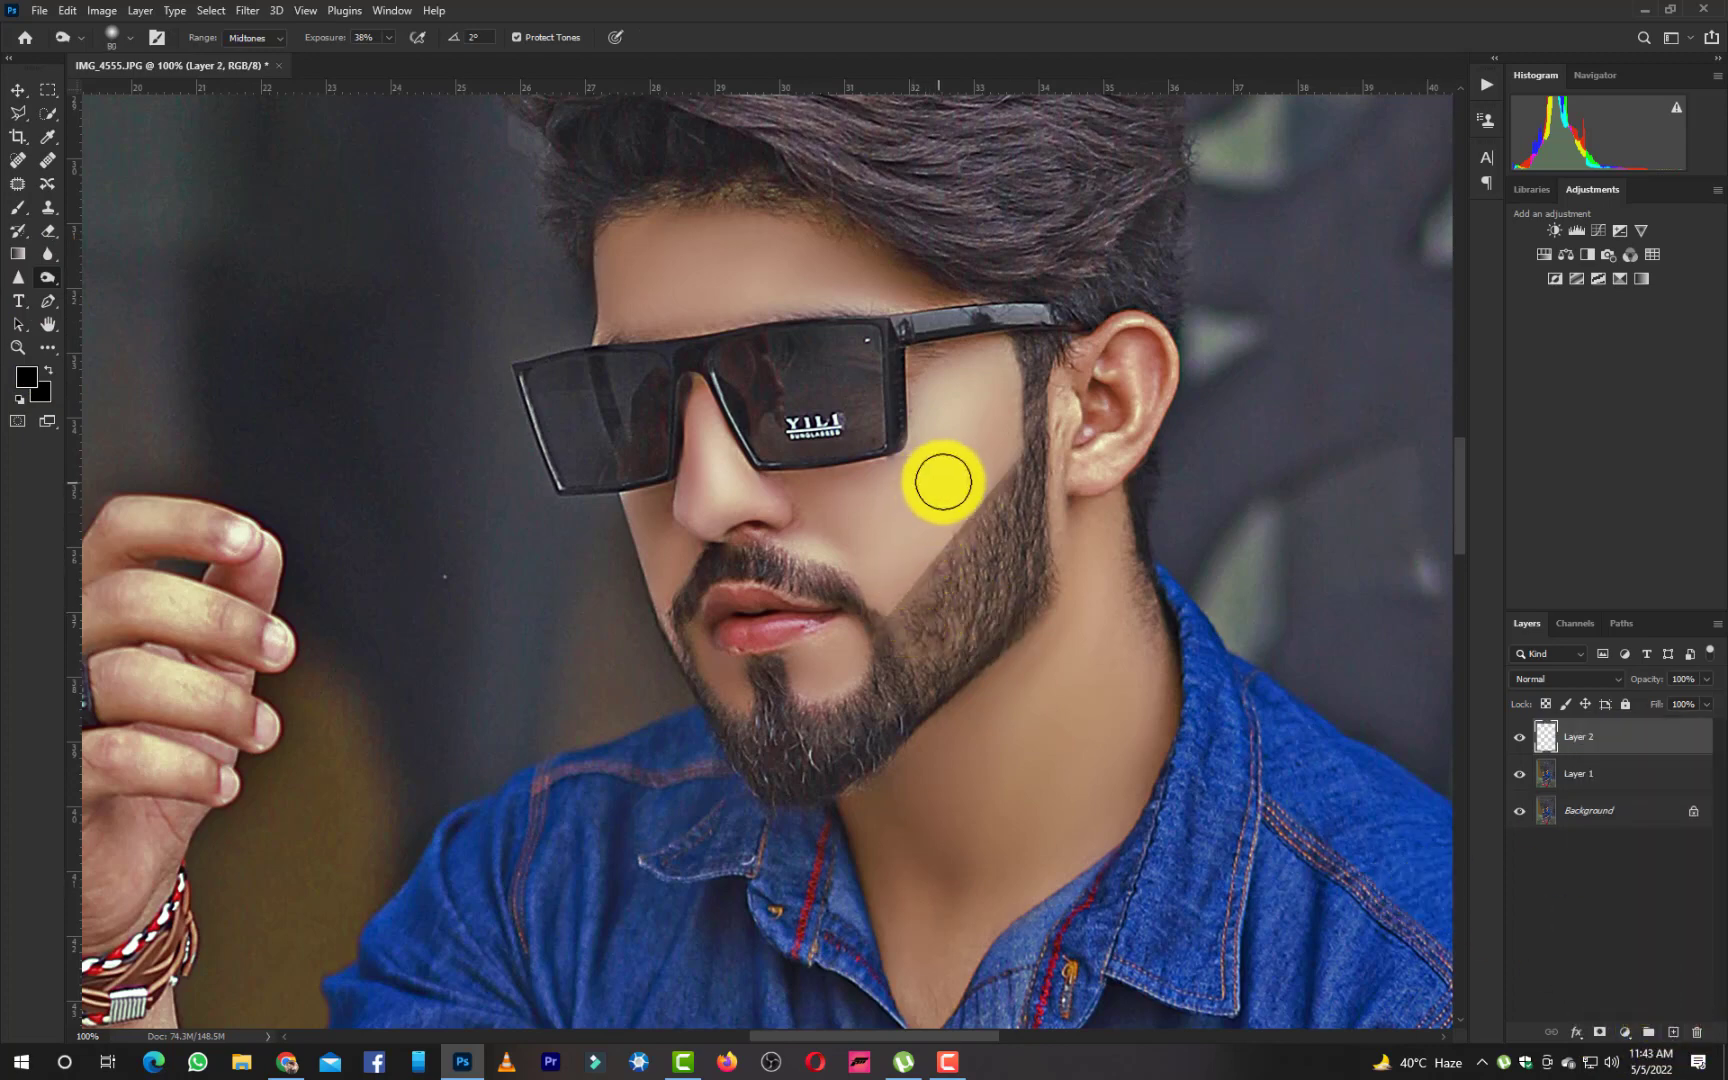
pyautogui.press(']')
pyautogui.press(']')
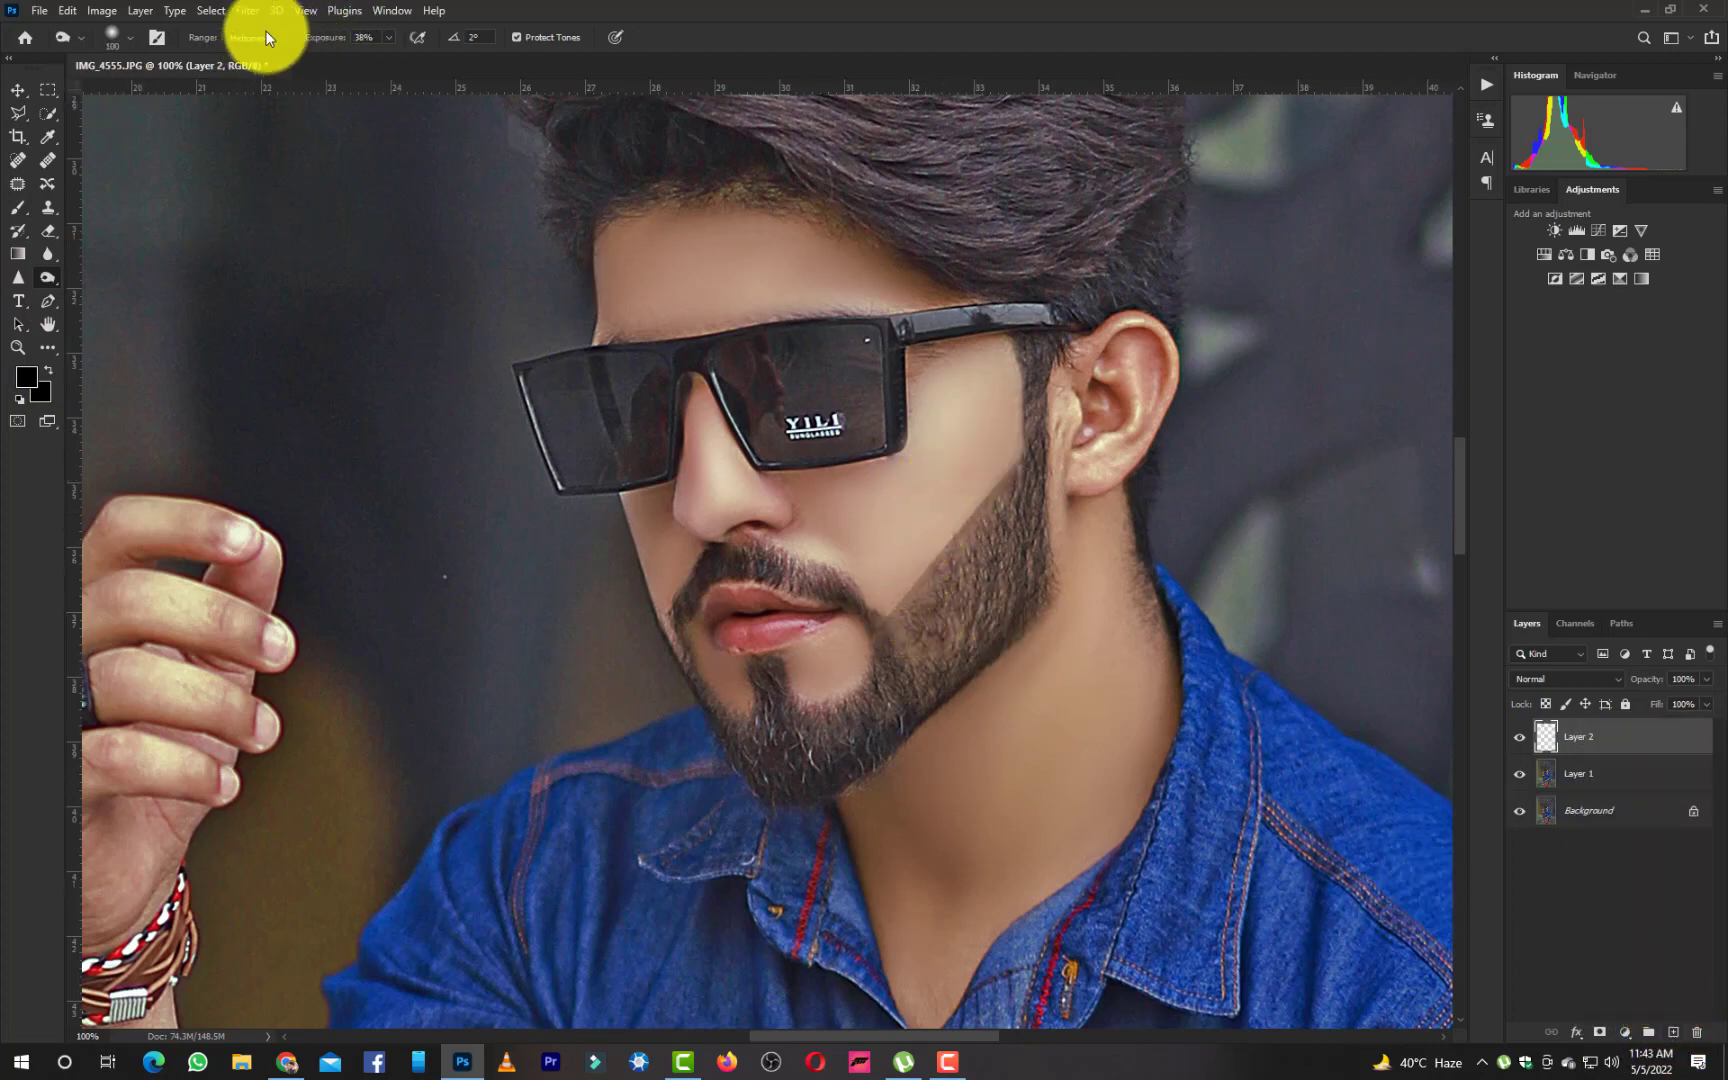
pyautogui.press(']')
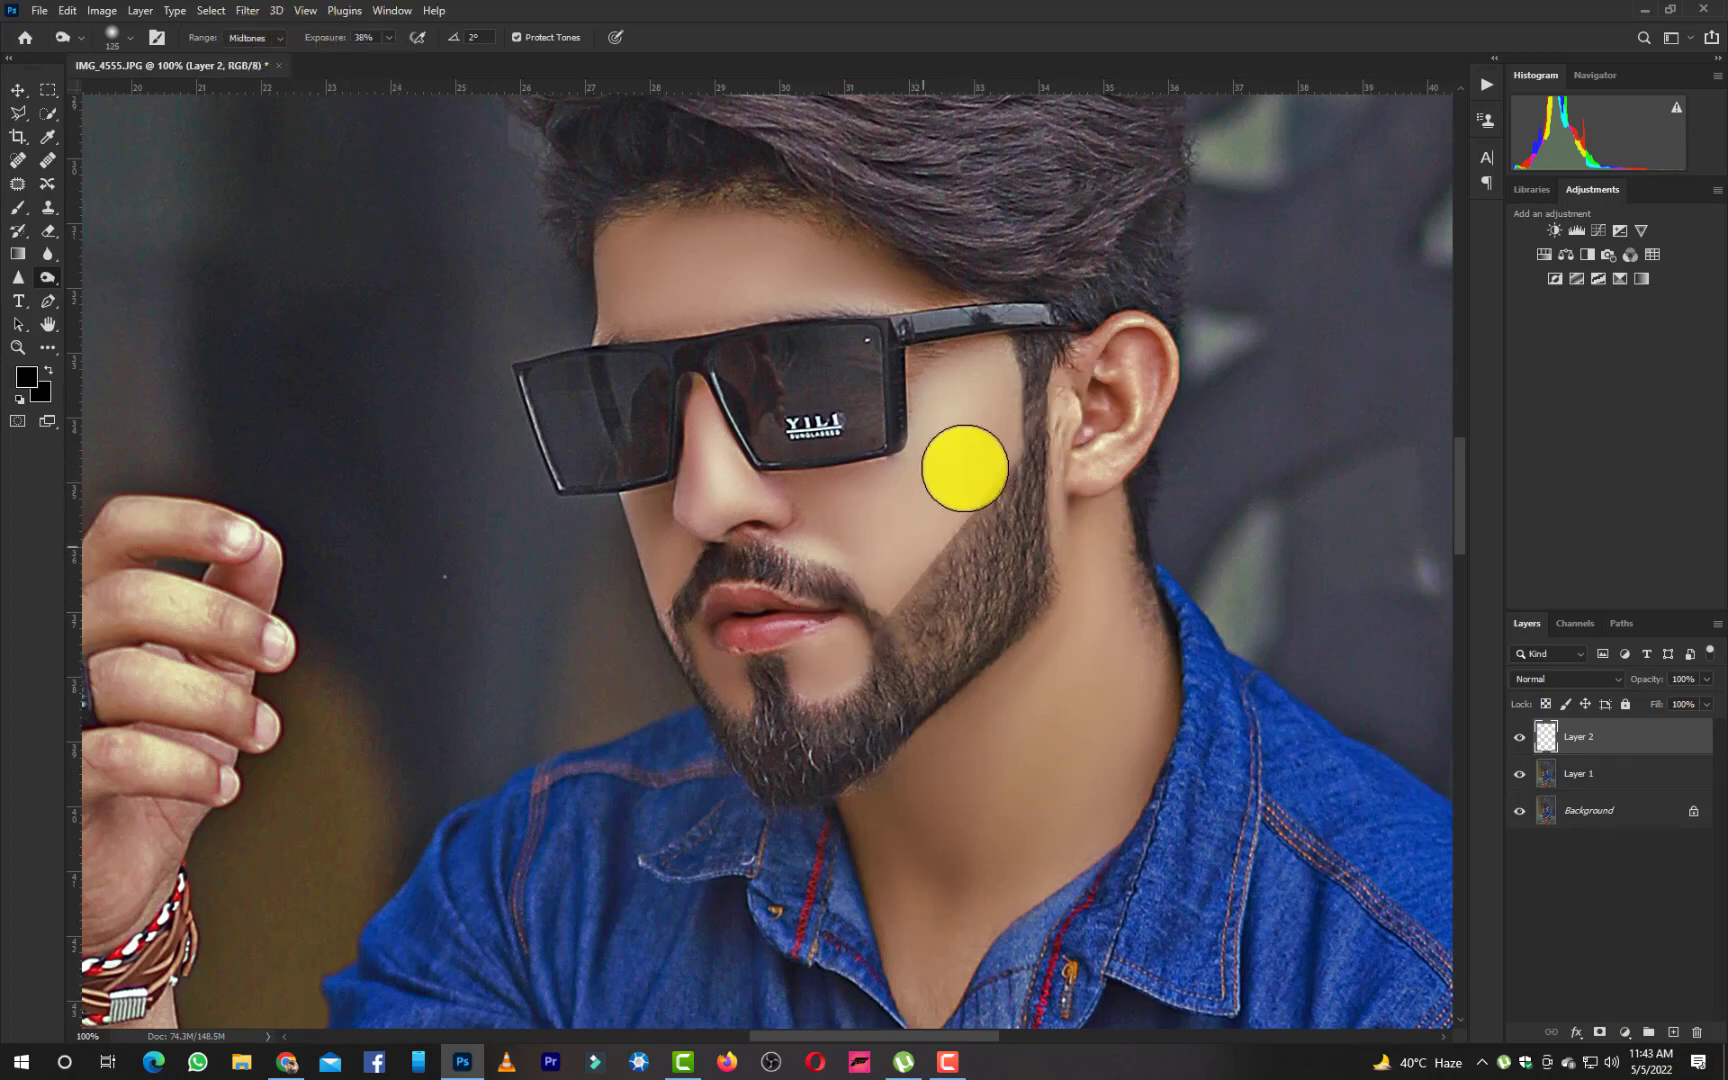
pyautogui.press('Delete')
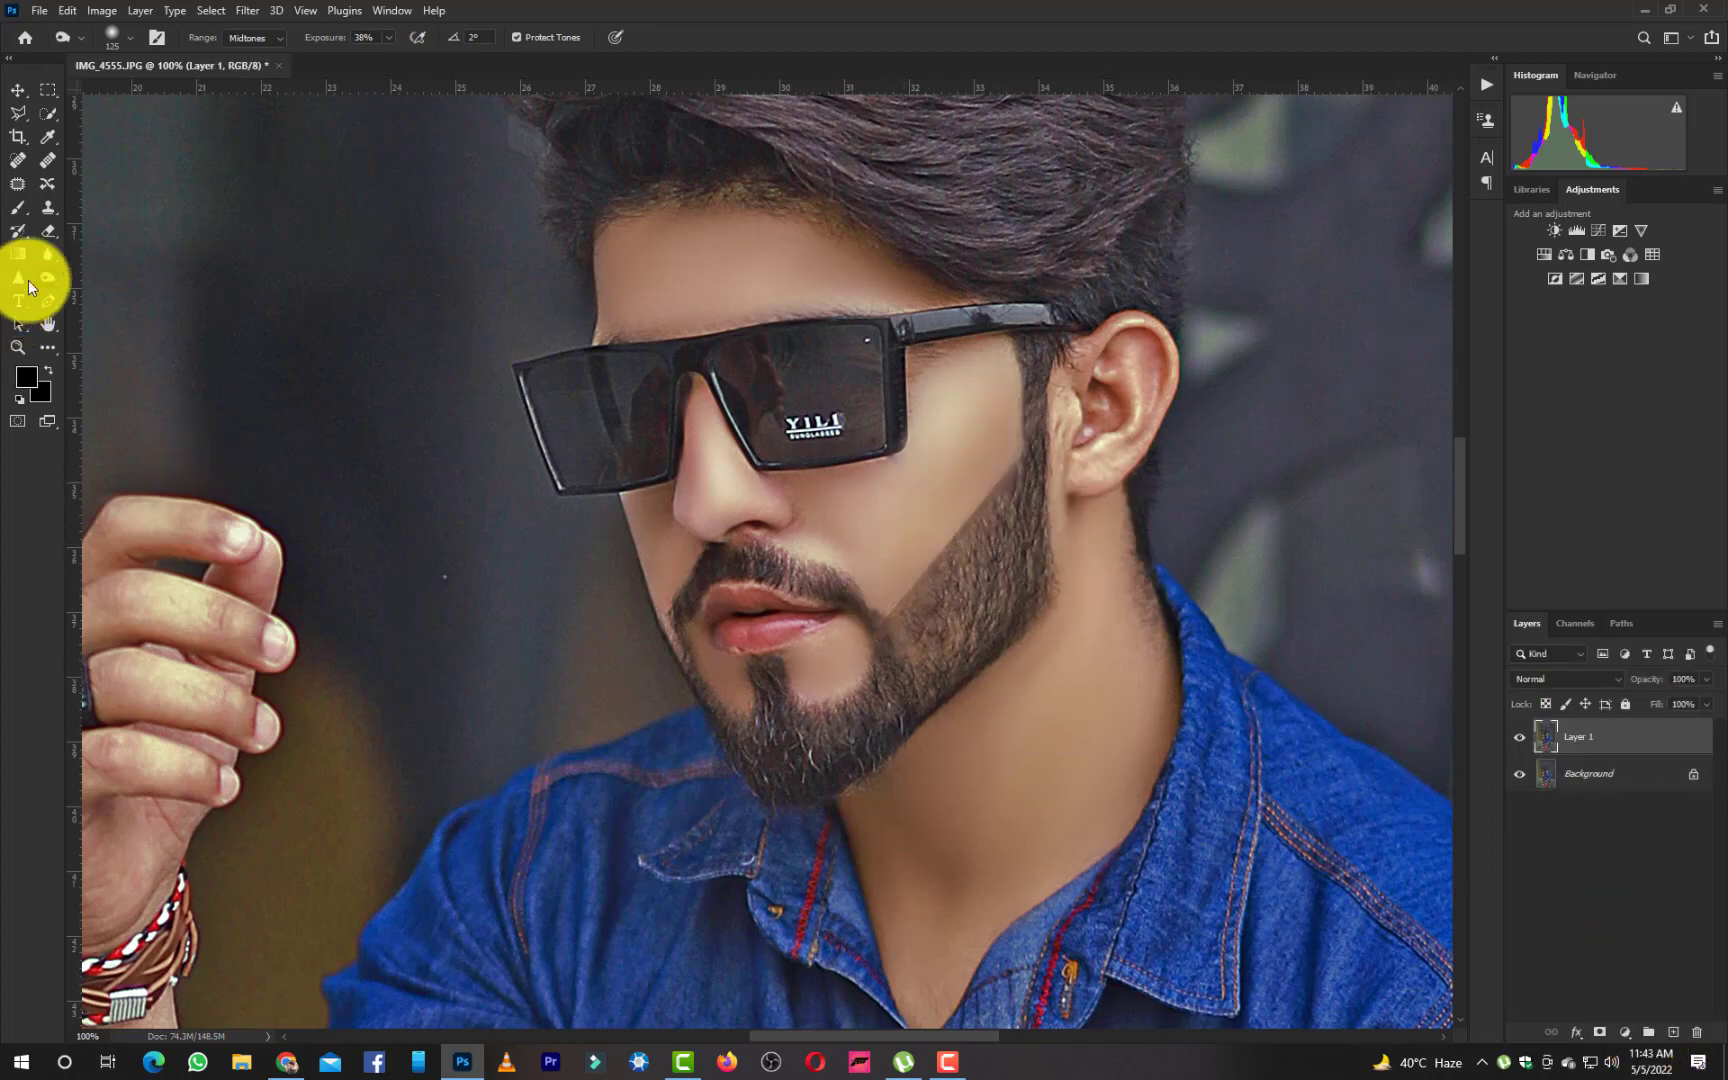
# Brighten the cheek below the sunglasses on Layer 1 with the Dodge tool, using Midtones range and 16% exposure
pyautogui.click(100, 278)
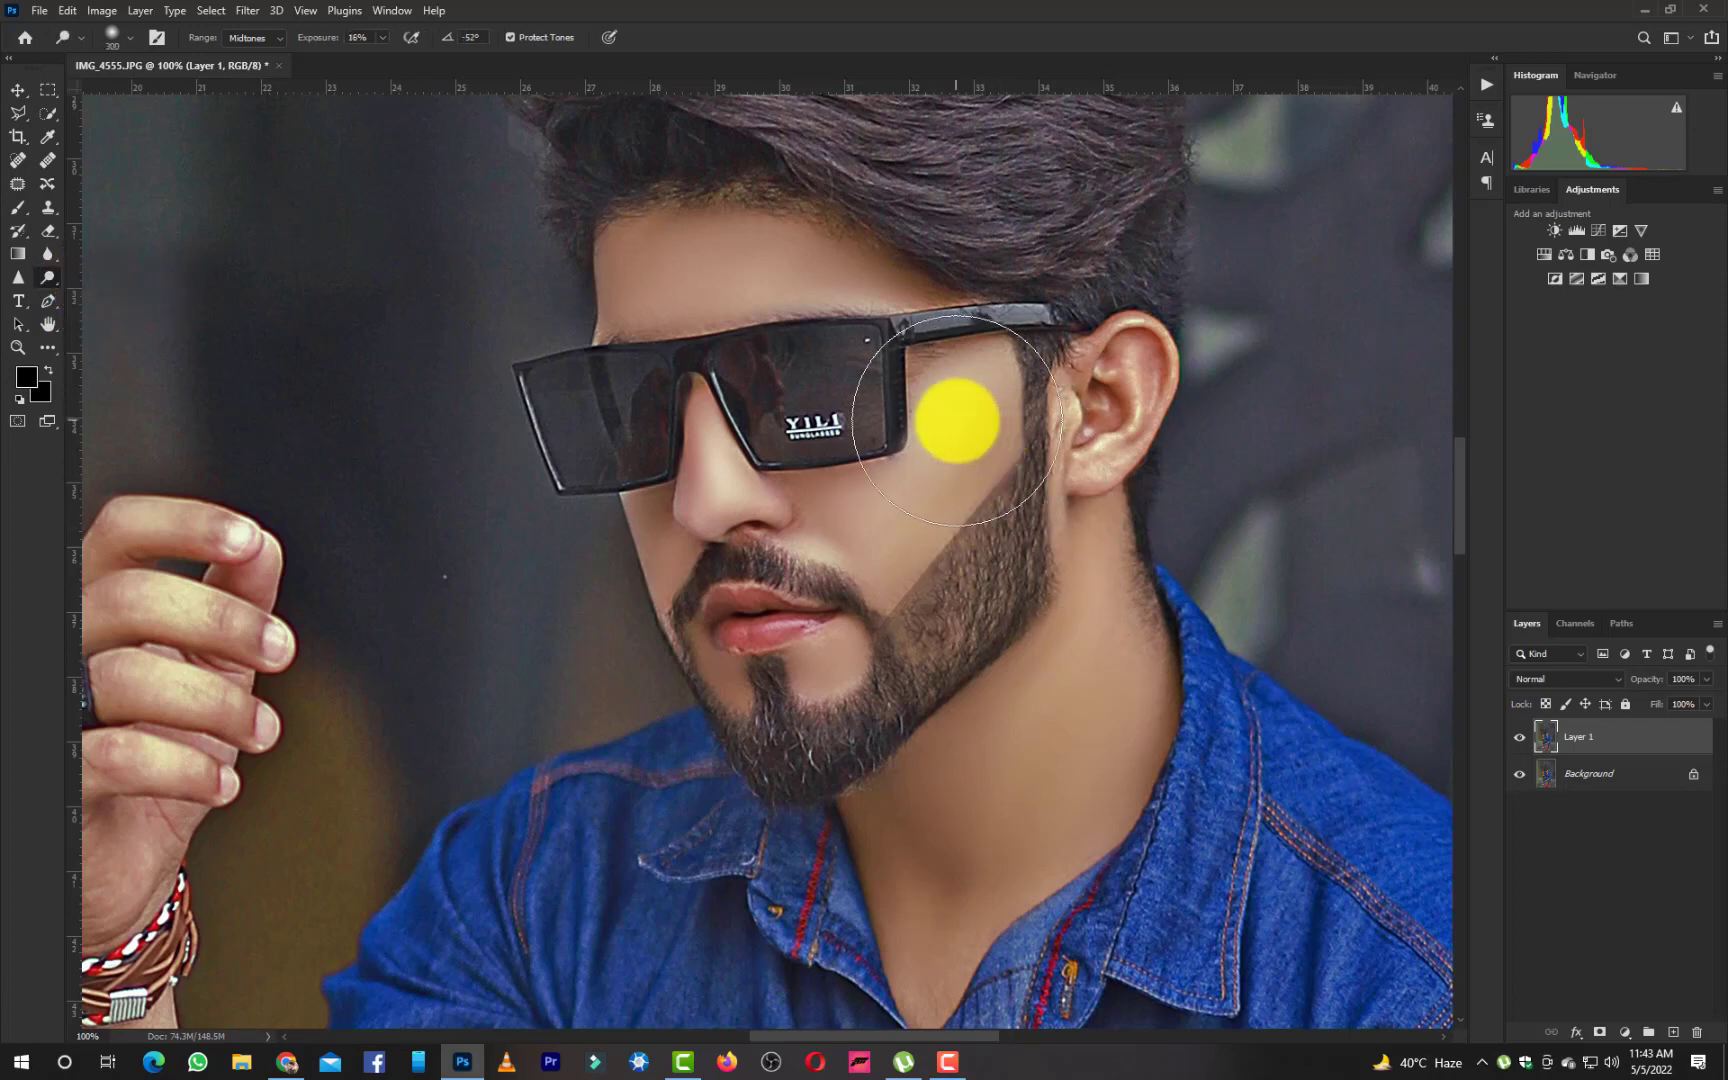
pyautogui.moveTo(980, 399)
pyautogui.mouseDown()
pyautogui.moveTo(868, 554)
pyautogui.moveTo(998, 408)
pyautogui.moveTo(866, 572)
pyautogui.moveTo(1004, 462)
pyautogui.moveTo(984, 418)
pyautogui.moveTo(1025, 360)
pyautogui.moveTo(973, 467)
pyautogui.moveTo(795, 578)
pyautogui.moveTo(898, 555)
pyautogui.moveTo(904, 512)
pyautogui.moveTo(857, 596)
pyautogui.moveTo(977, 647)
pyautogui.moveTo(939, 505)
pyautogui.moveTo(887, 513)
pyautogui.mouseUp()
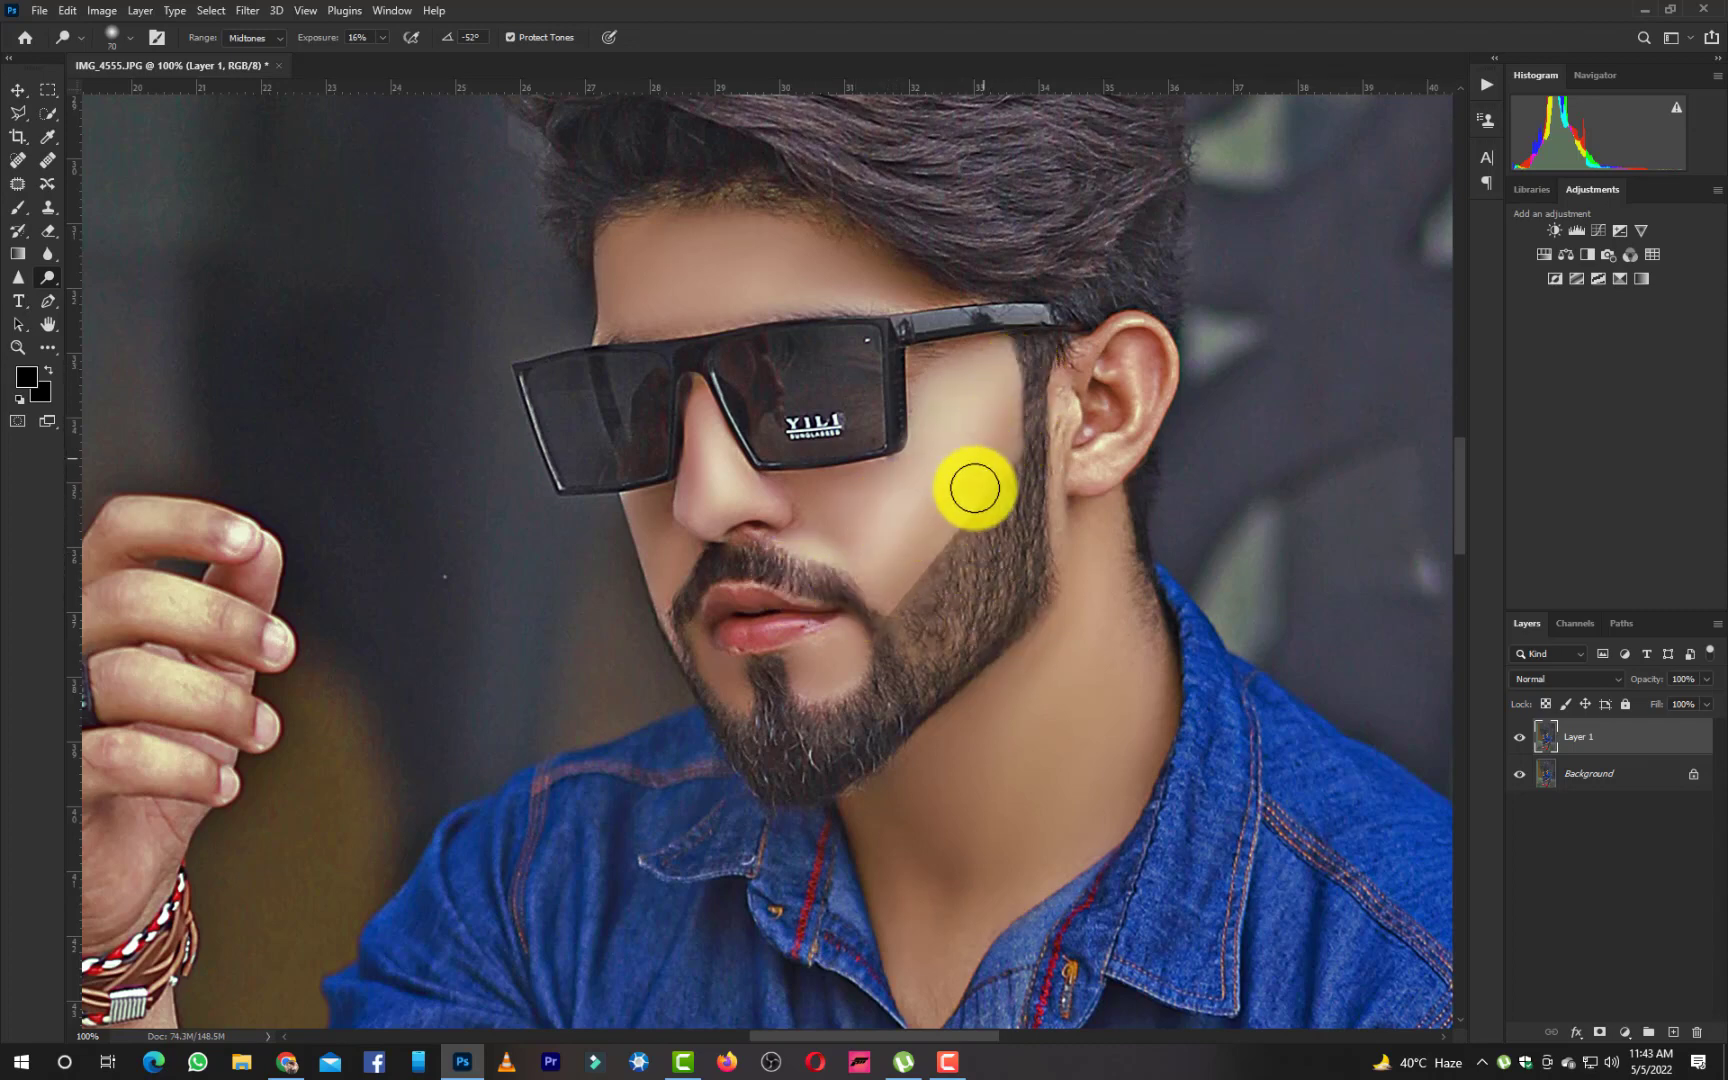
# Keep Layer 1 in Normal blend mode and lower its fill to 36%
pyautogui.click(1534, 679)
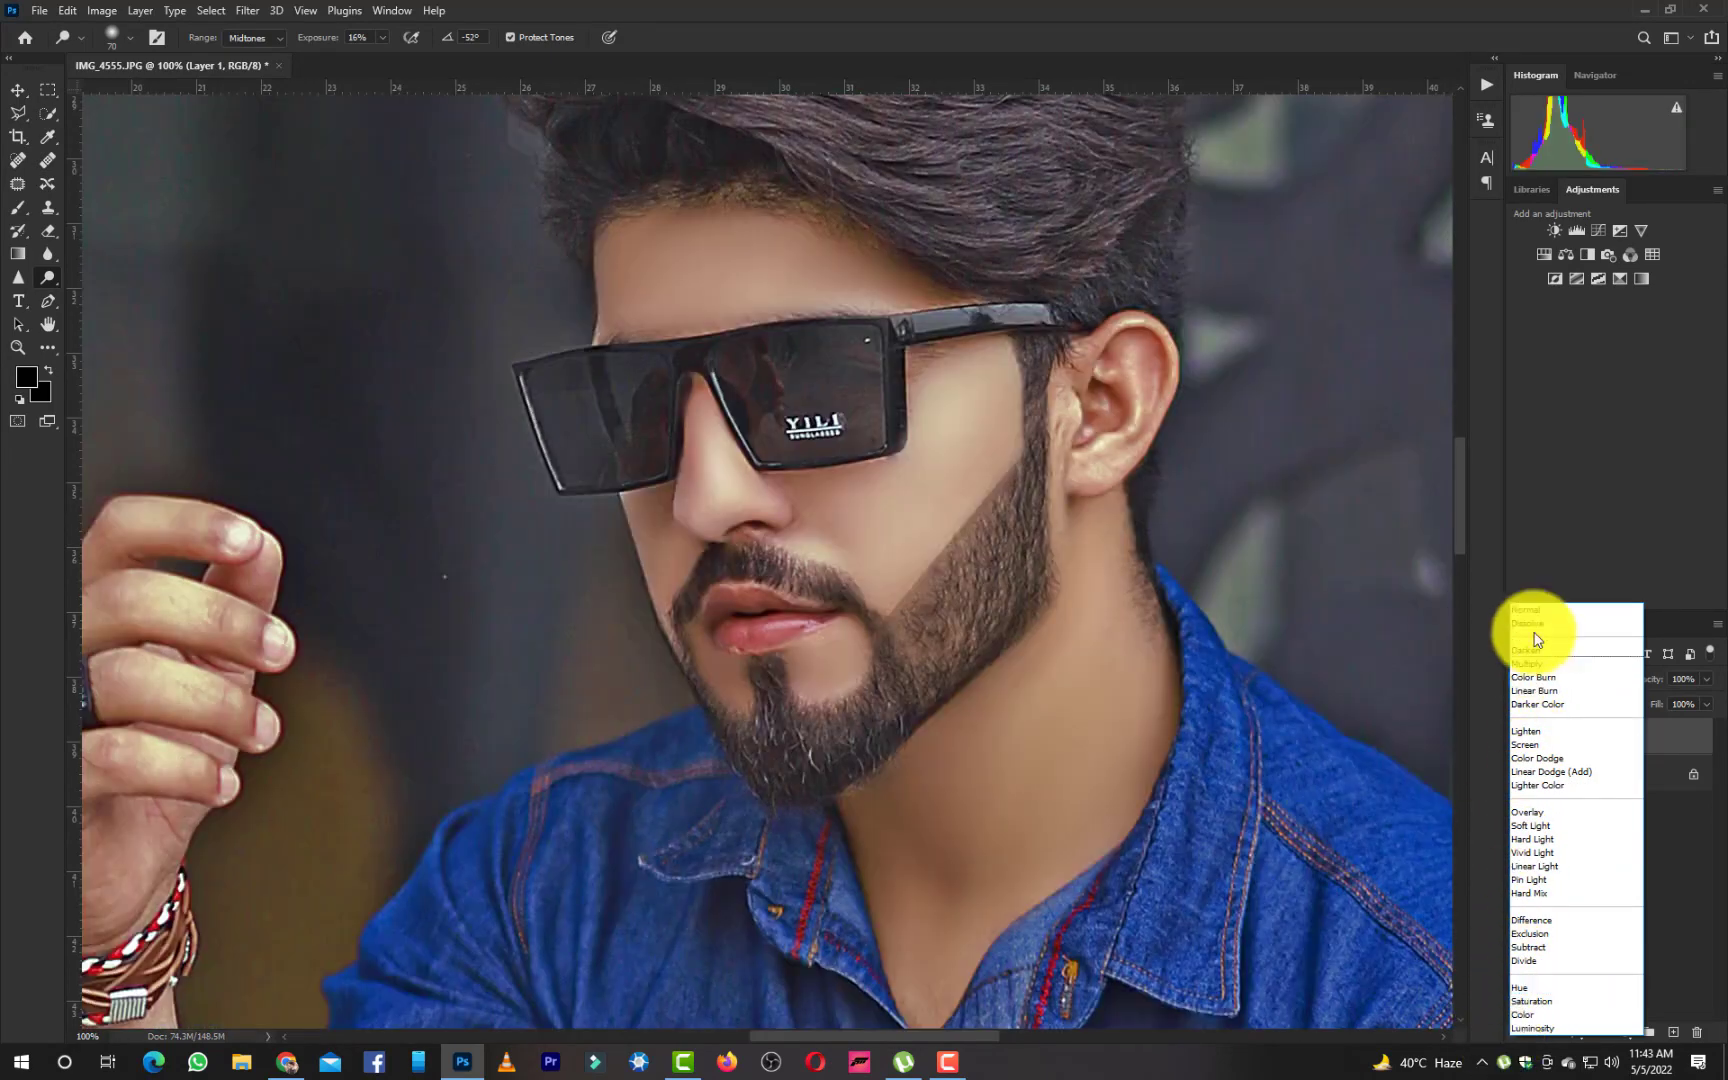
pyautogui.click(1546, 614)
pyautogui.click(1706, 704)
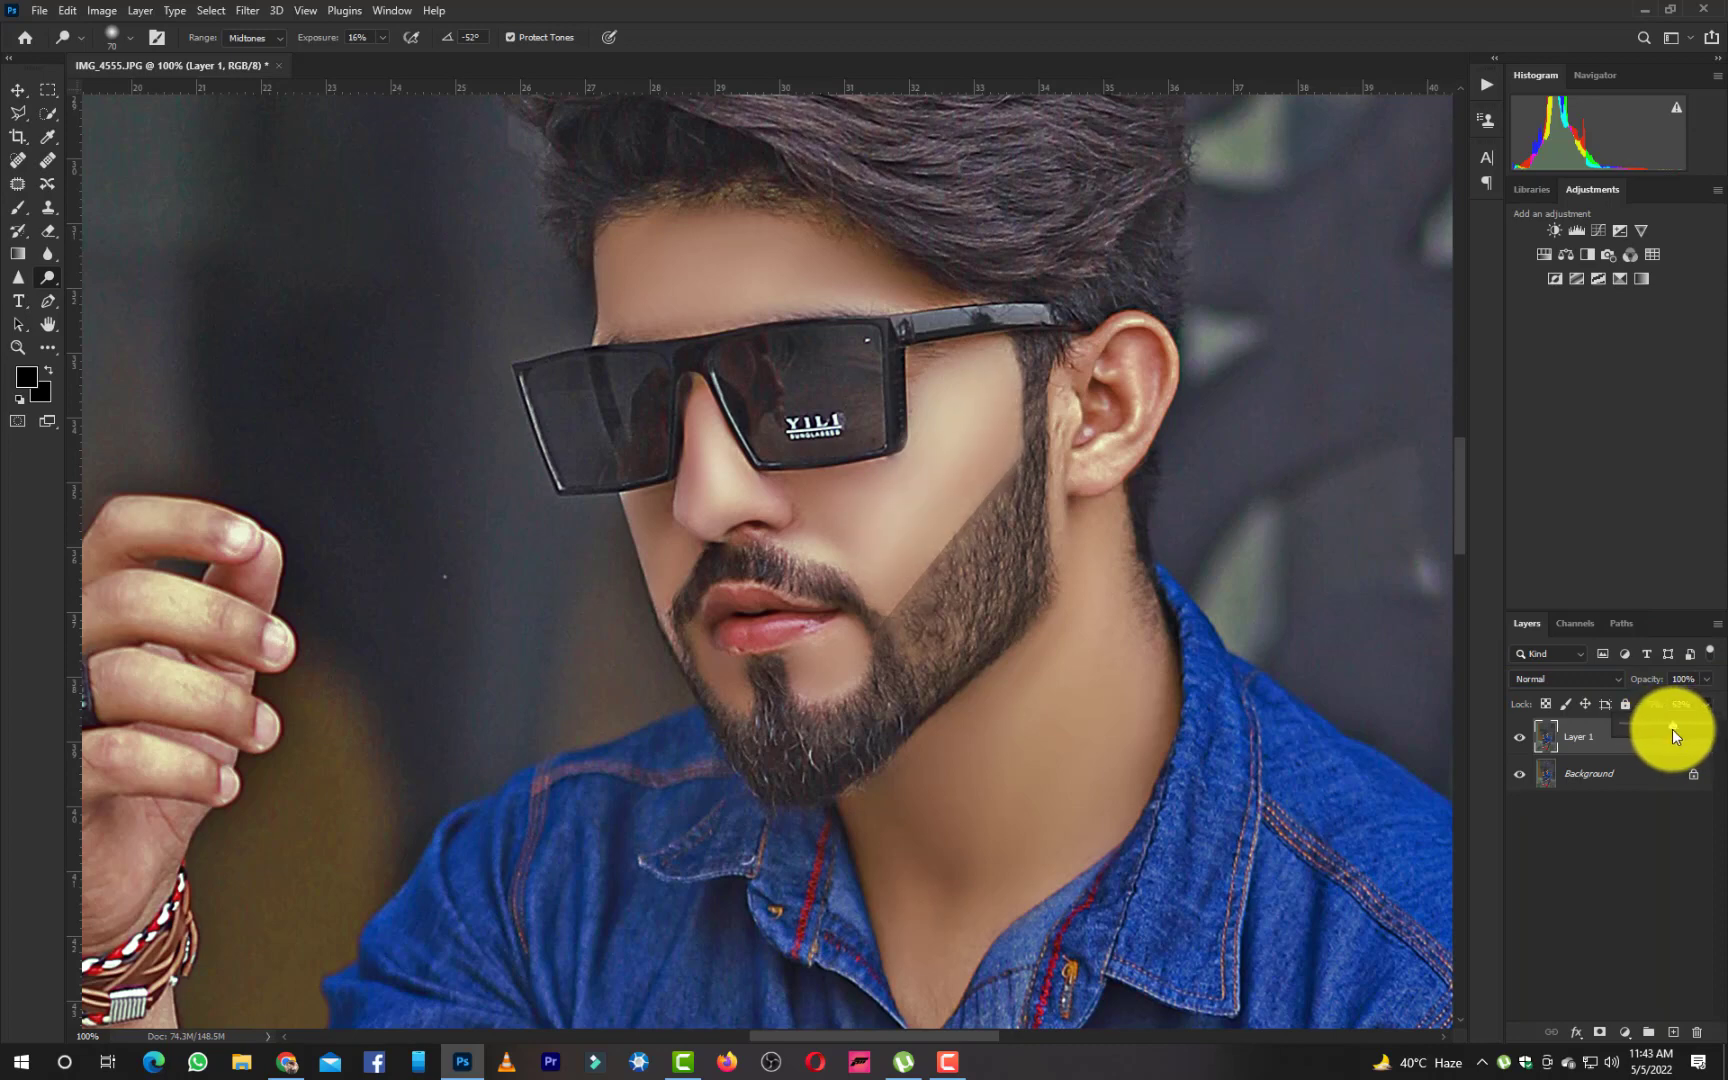
pyautogui.hotkey('ctrl', '-')
pyautogui.hotkey('ctrl', '-')
pyautogui.hotkey('ctrl', '-')
pyautogui.hotkey('ctrl', '-')
pyautogui.hotkey('ctrl', '-')
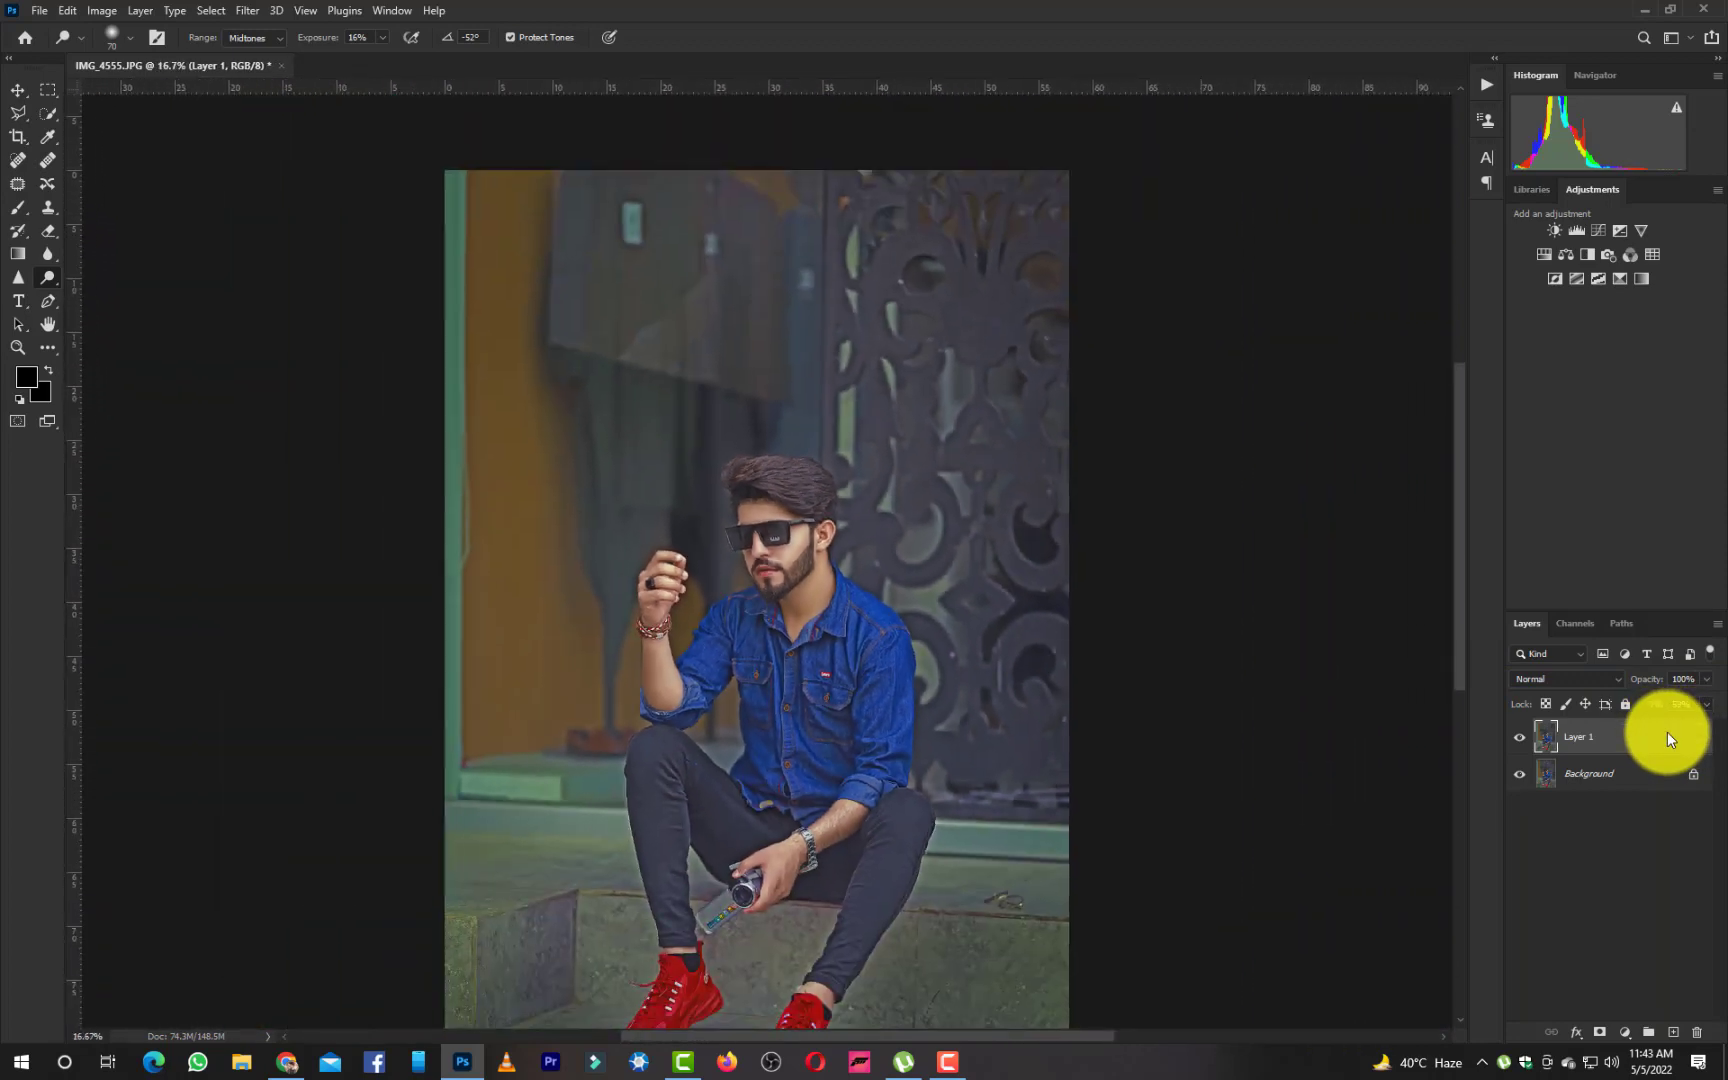
pyautogui.hotkey('ctrl', '+')
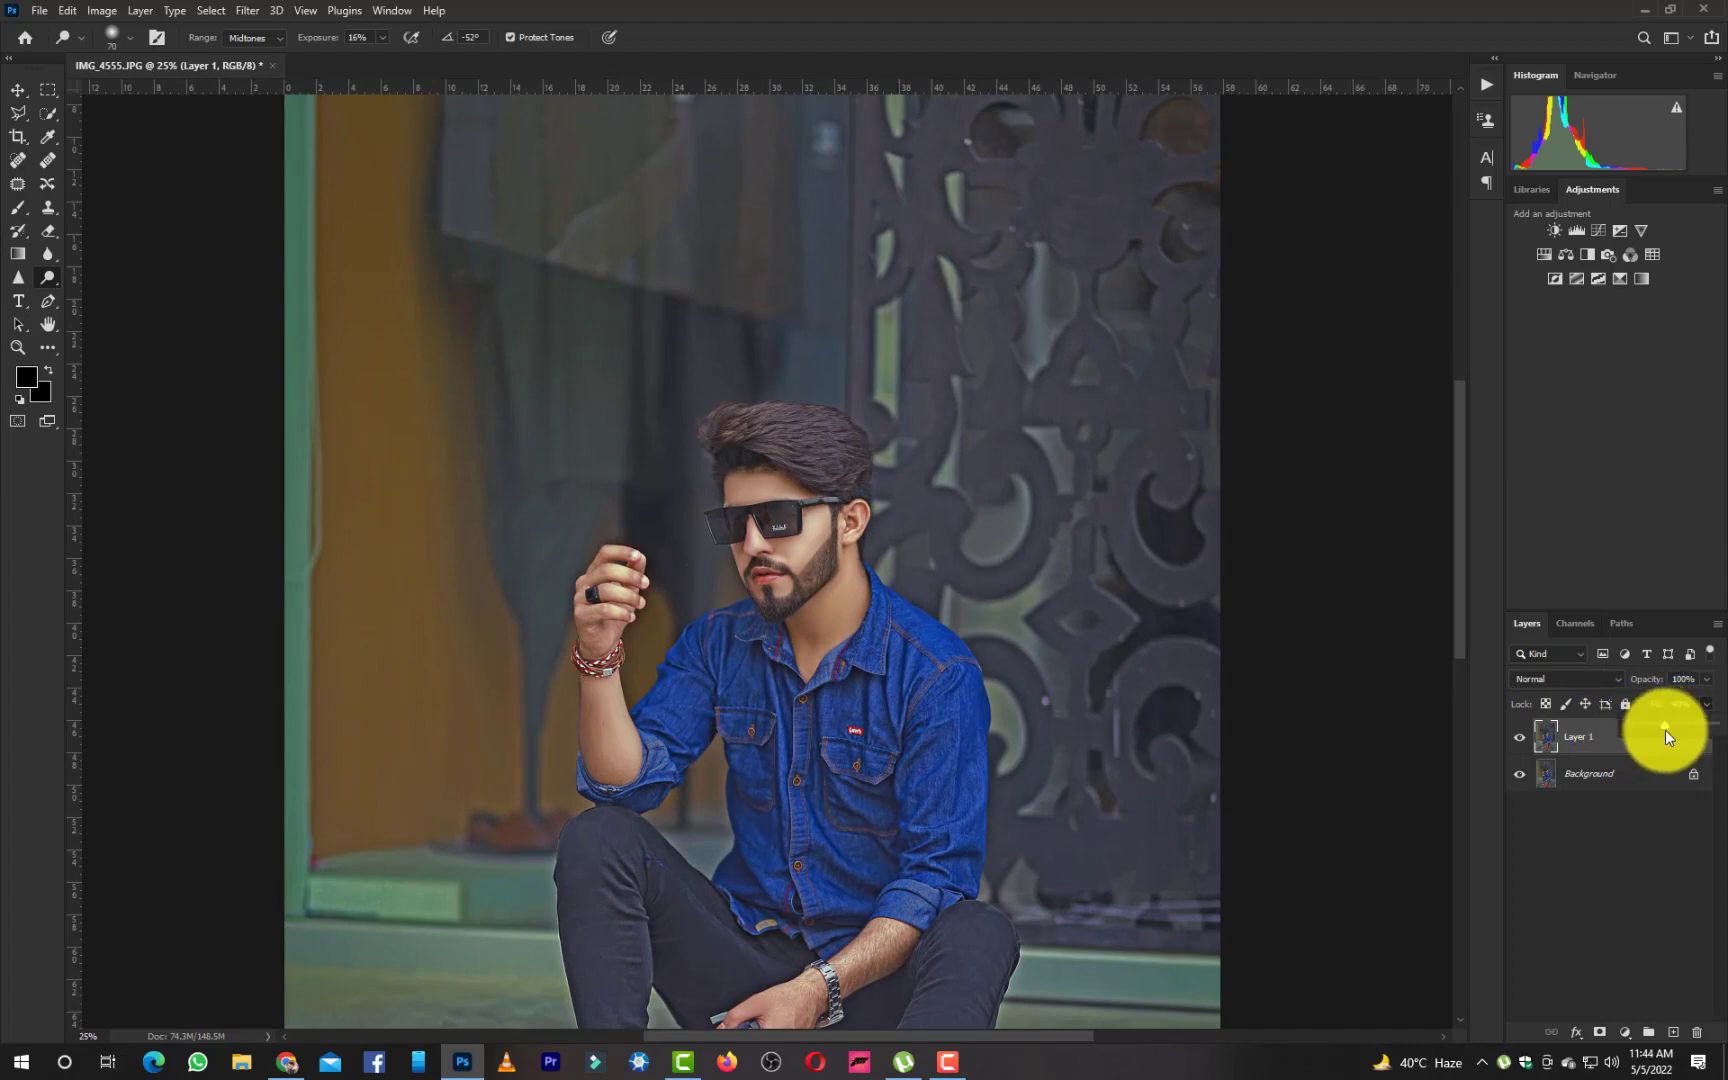
pyautogui.moveTo(1665, 730)
pyautogui.mouseDown()
pyautogui.moveTo(1611, 734)
pyautogui.moveTo(1671, 734)
pyautogui.moveTo(1644, 733)
pyautogui.mouseUp()
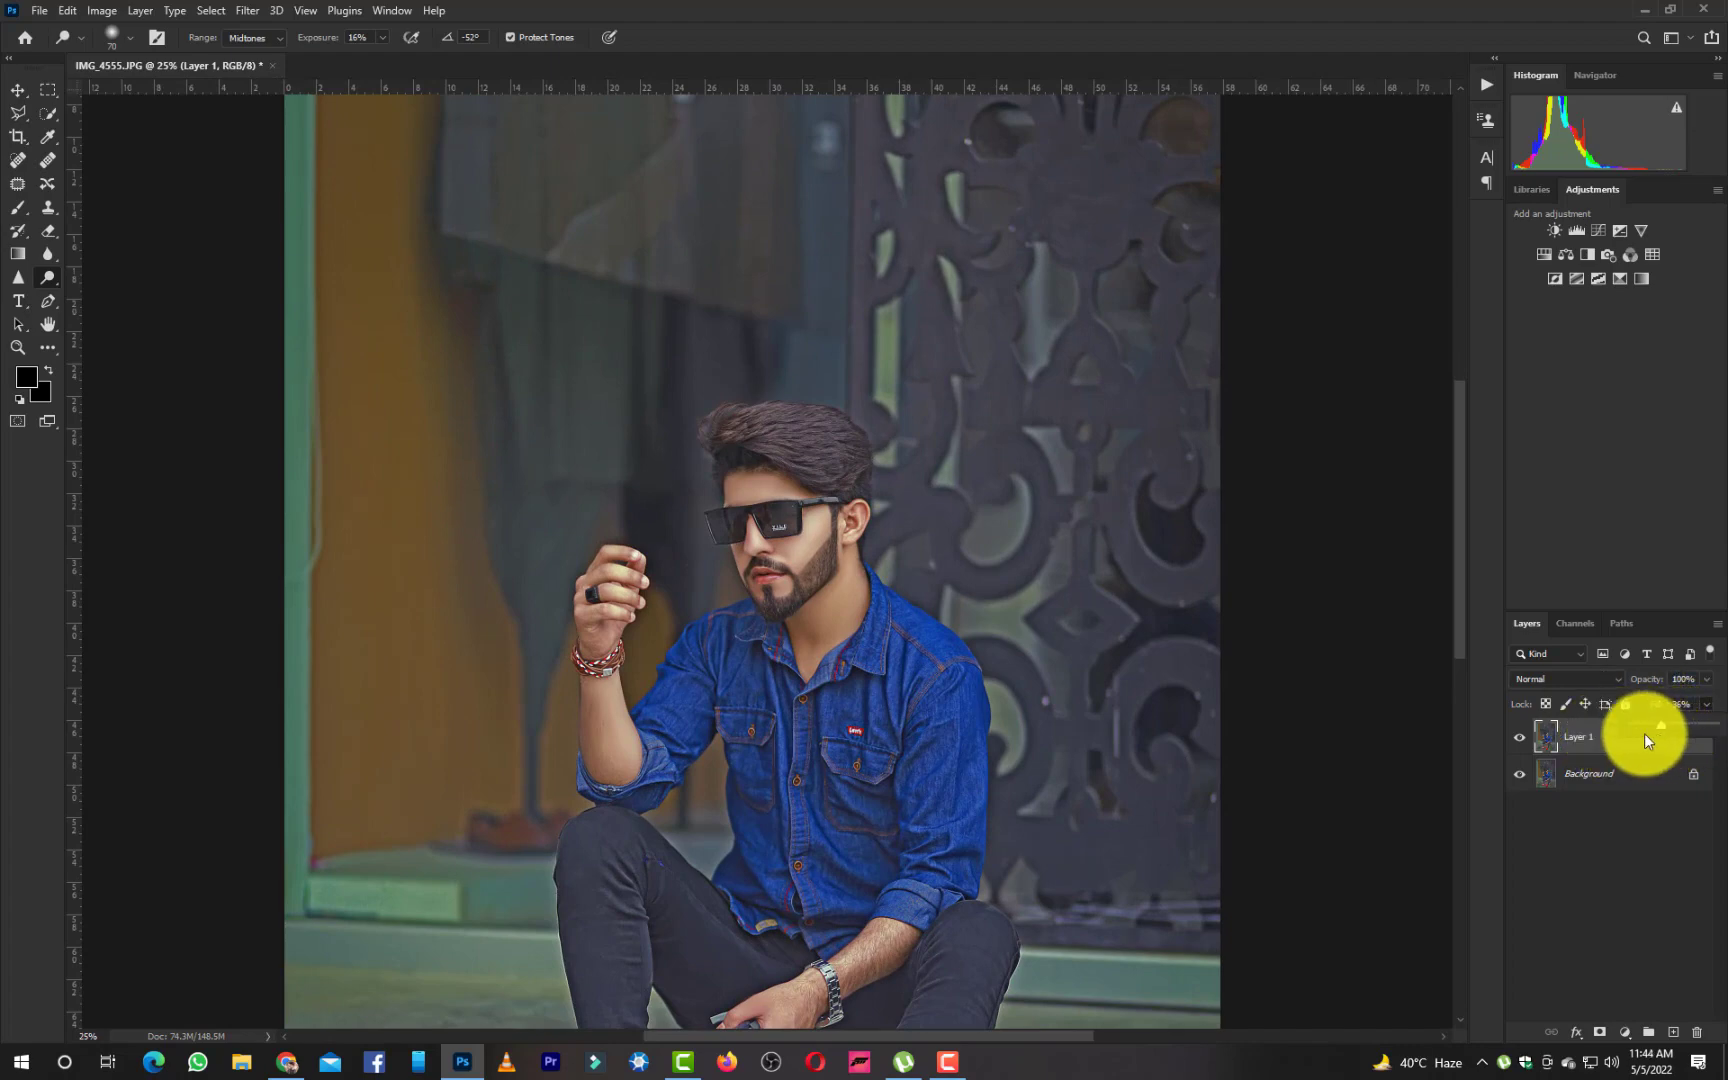
# Compare the portrait with Layer 1 hidden and shown, both close up on the face and at a wider view
pyautogui.click(1519, 737)
pyautogui.hotkey('ctrl', '+')
pyautogui.hotkey('ctrl', '+')
pyautogui.hotkey('ctrl', '+')
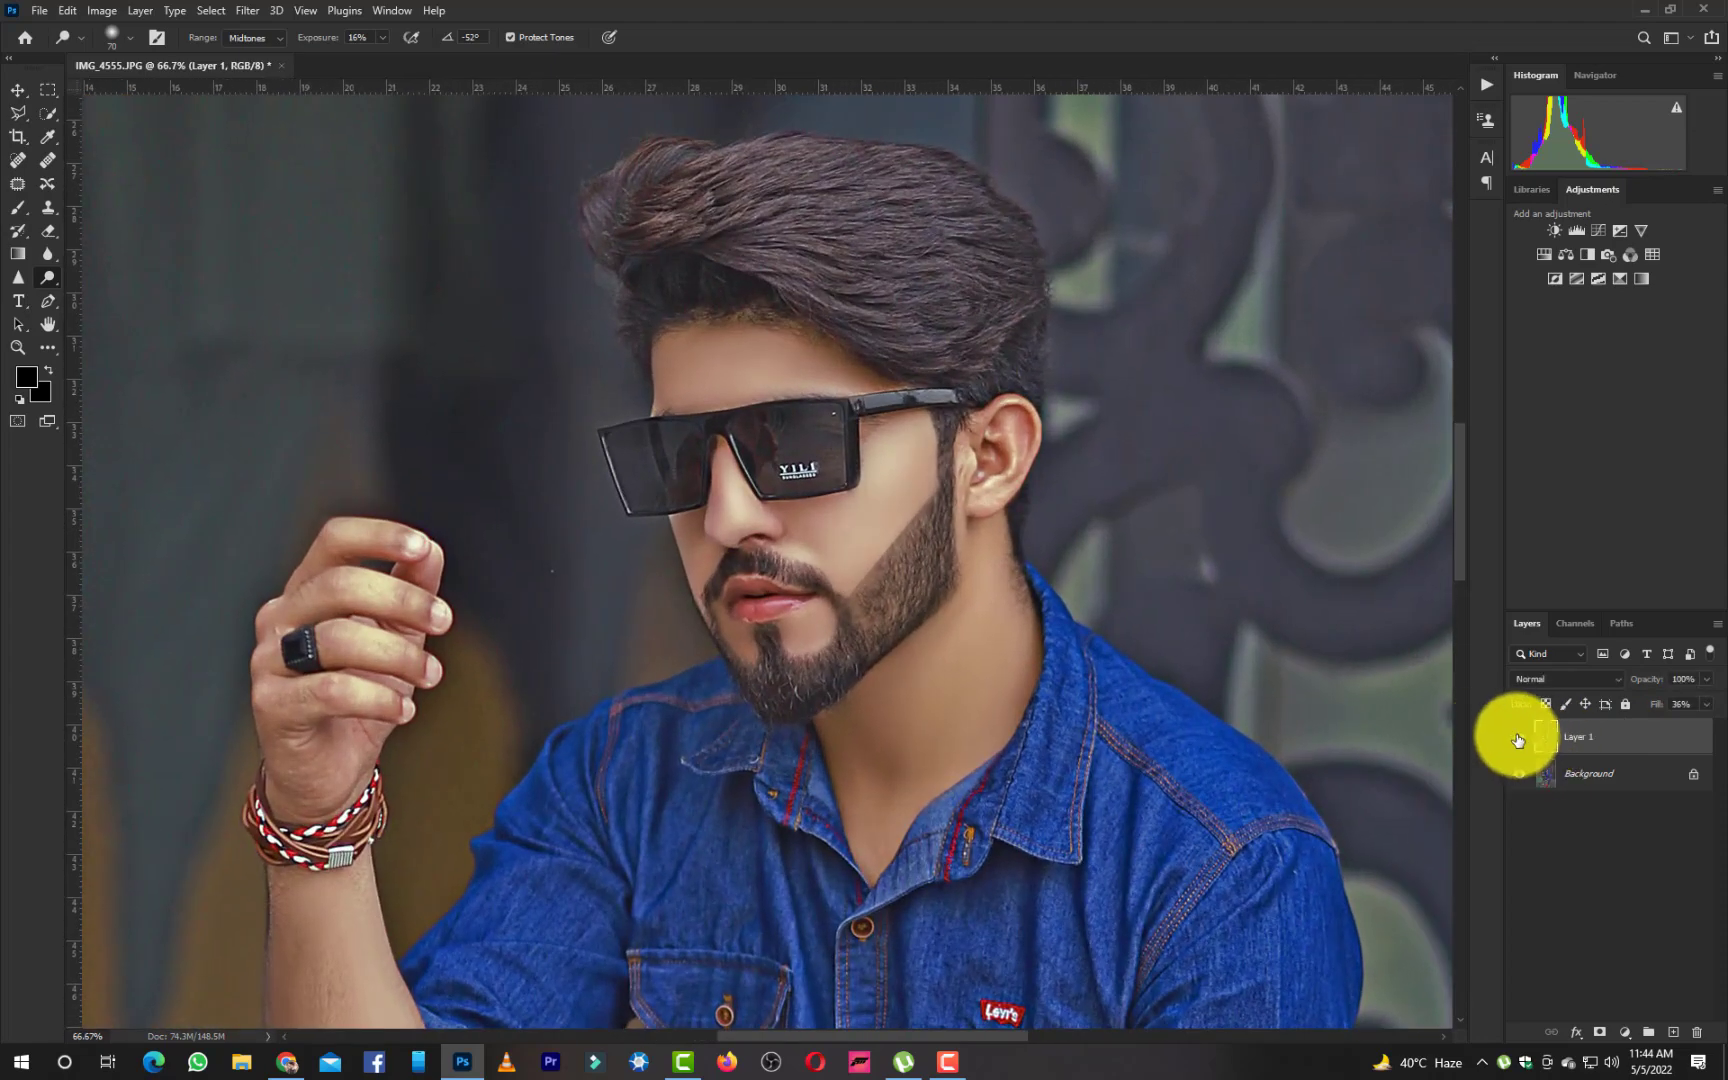
pyautogui.hotkey('ctrl', '-')
pyautogui.hotkey('ctrl', '-')
pyautogui.hotkey('ctrl', '-')
pyautogui.hotkey('ctrl', '-')
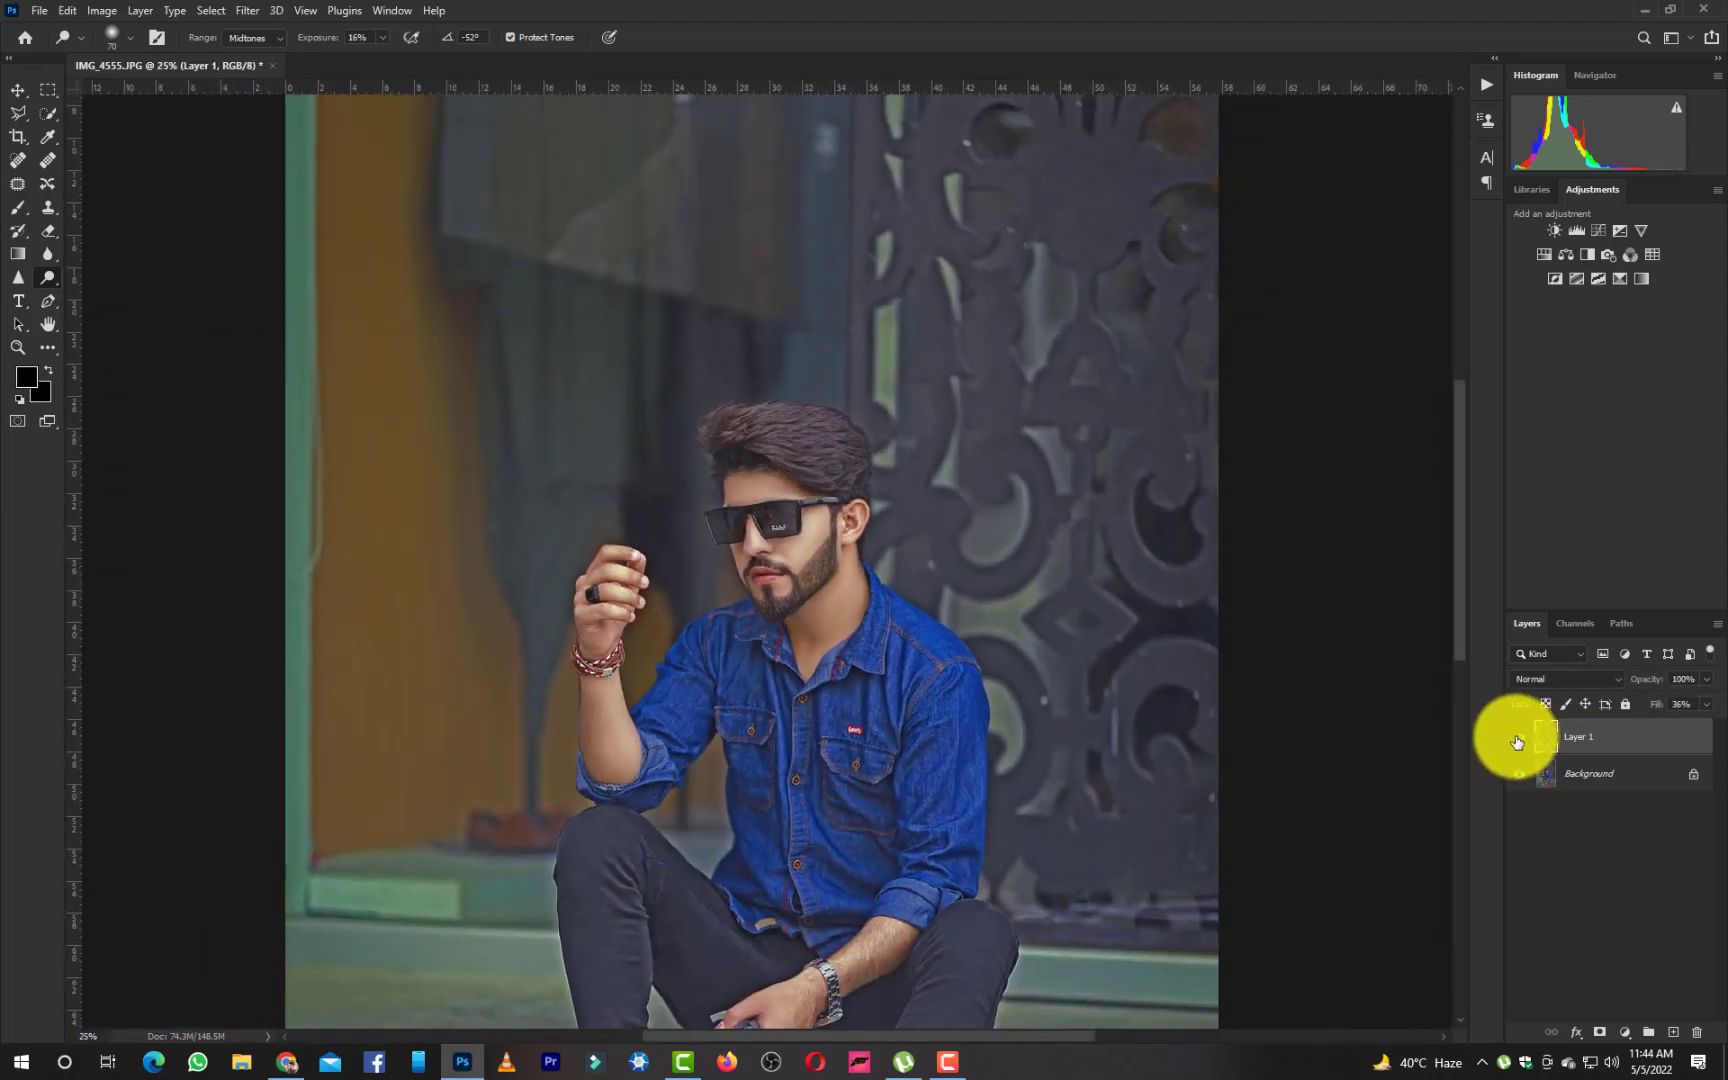
# Merge Layer 1 into the background and open a duplicate of the result in the SkinFiner filter, declining the sharing offer
pyautogui.hotkey('ctrl', 'e')
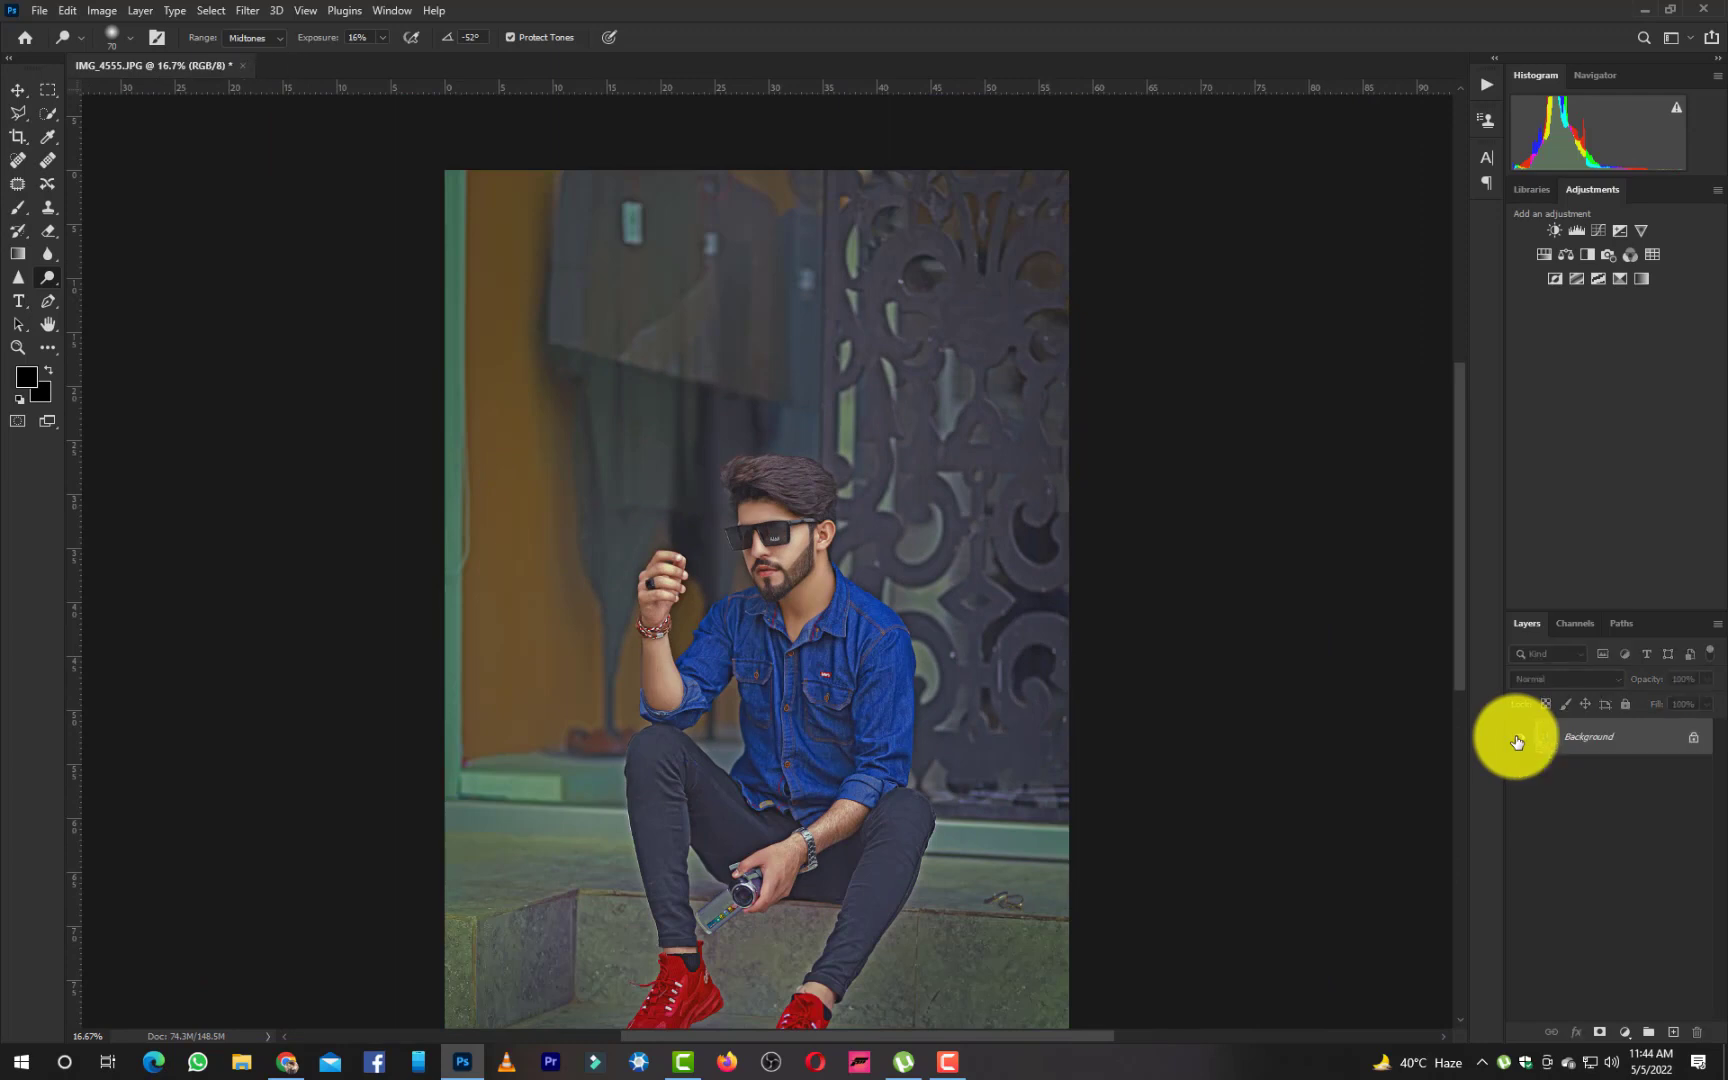
pyautogui.hotkey('ctrl', 'j')
pyautogui.click(248, 11)
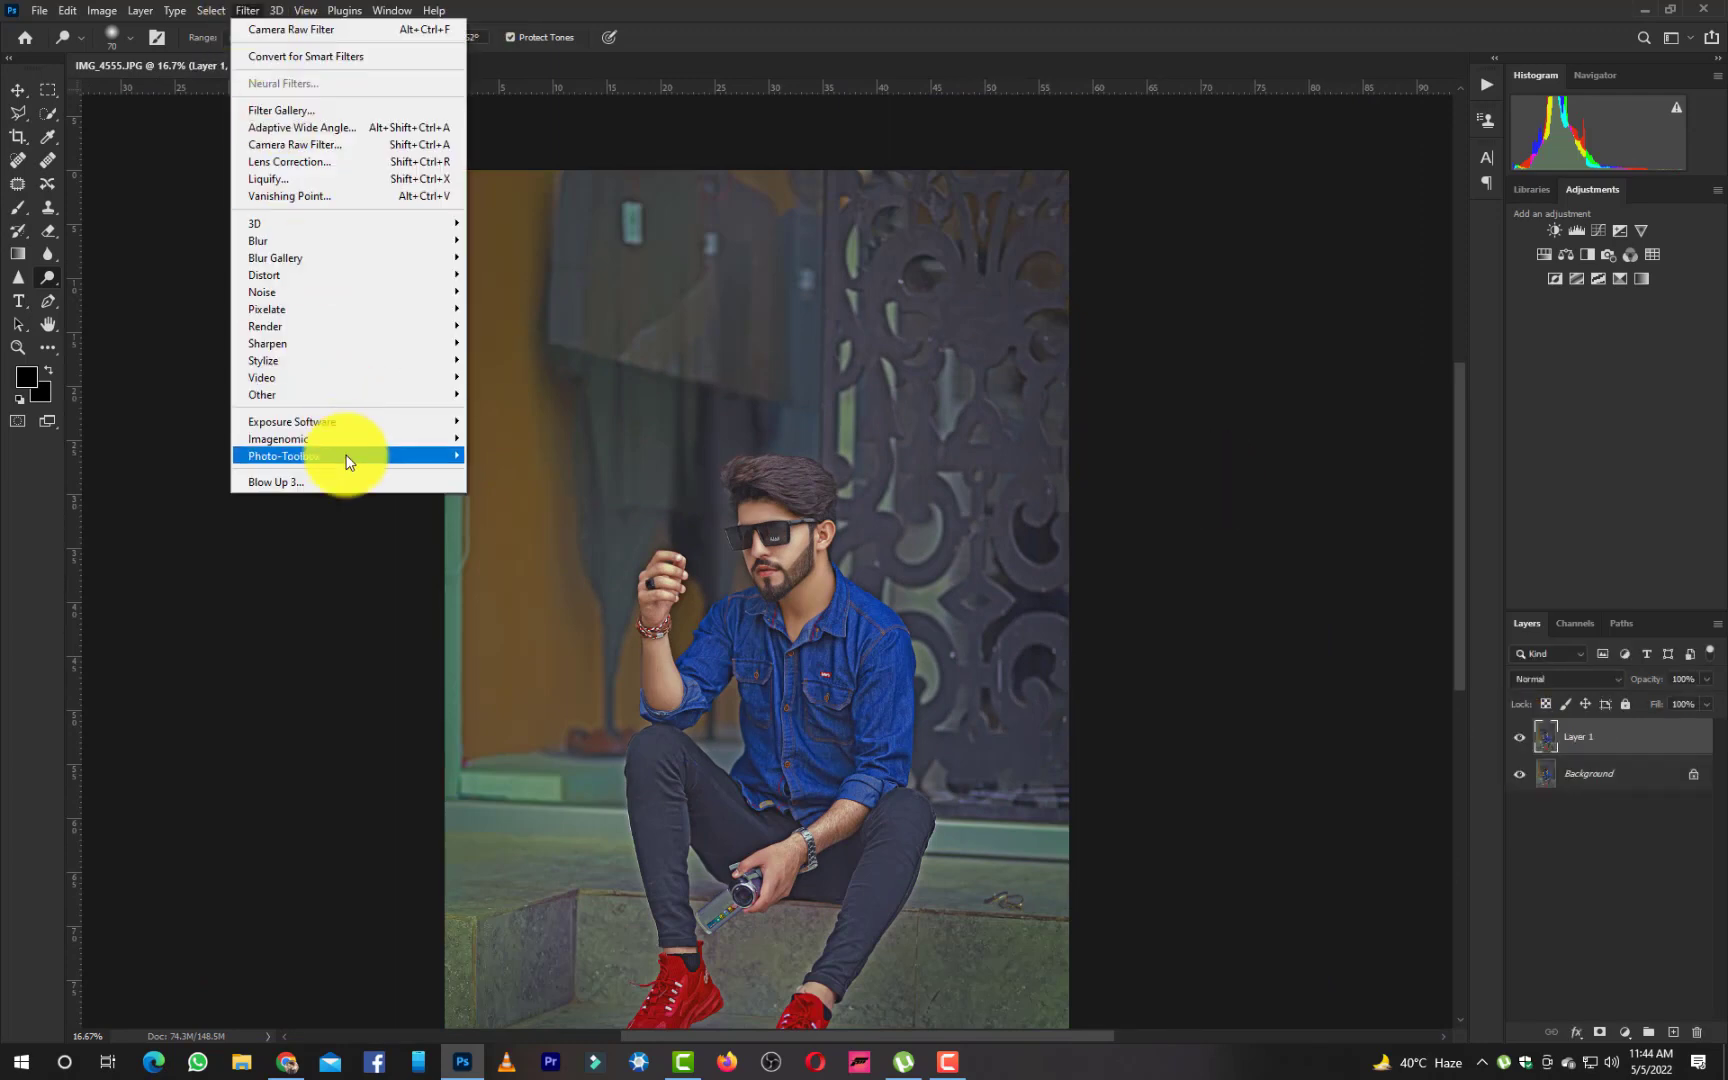
pyautogui.click(500, 458)
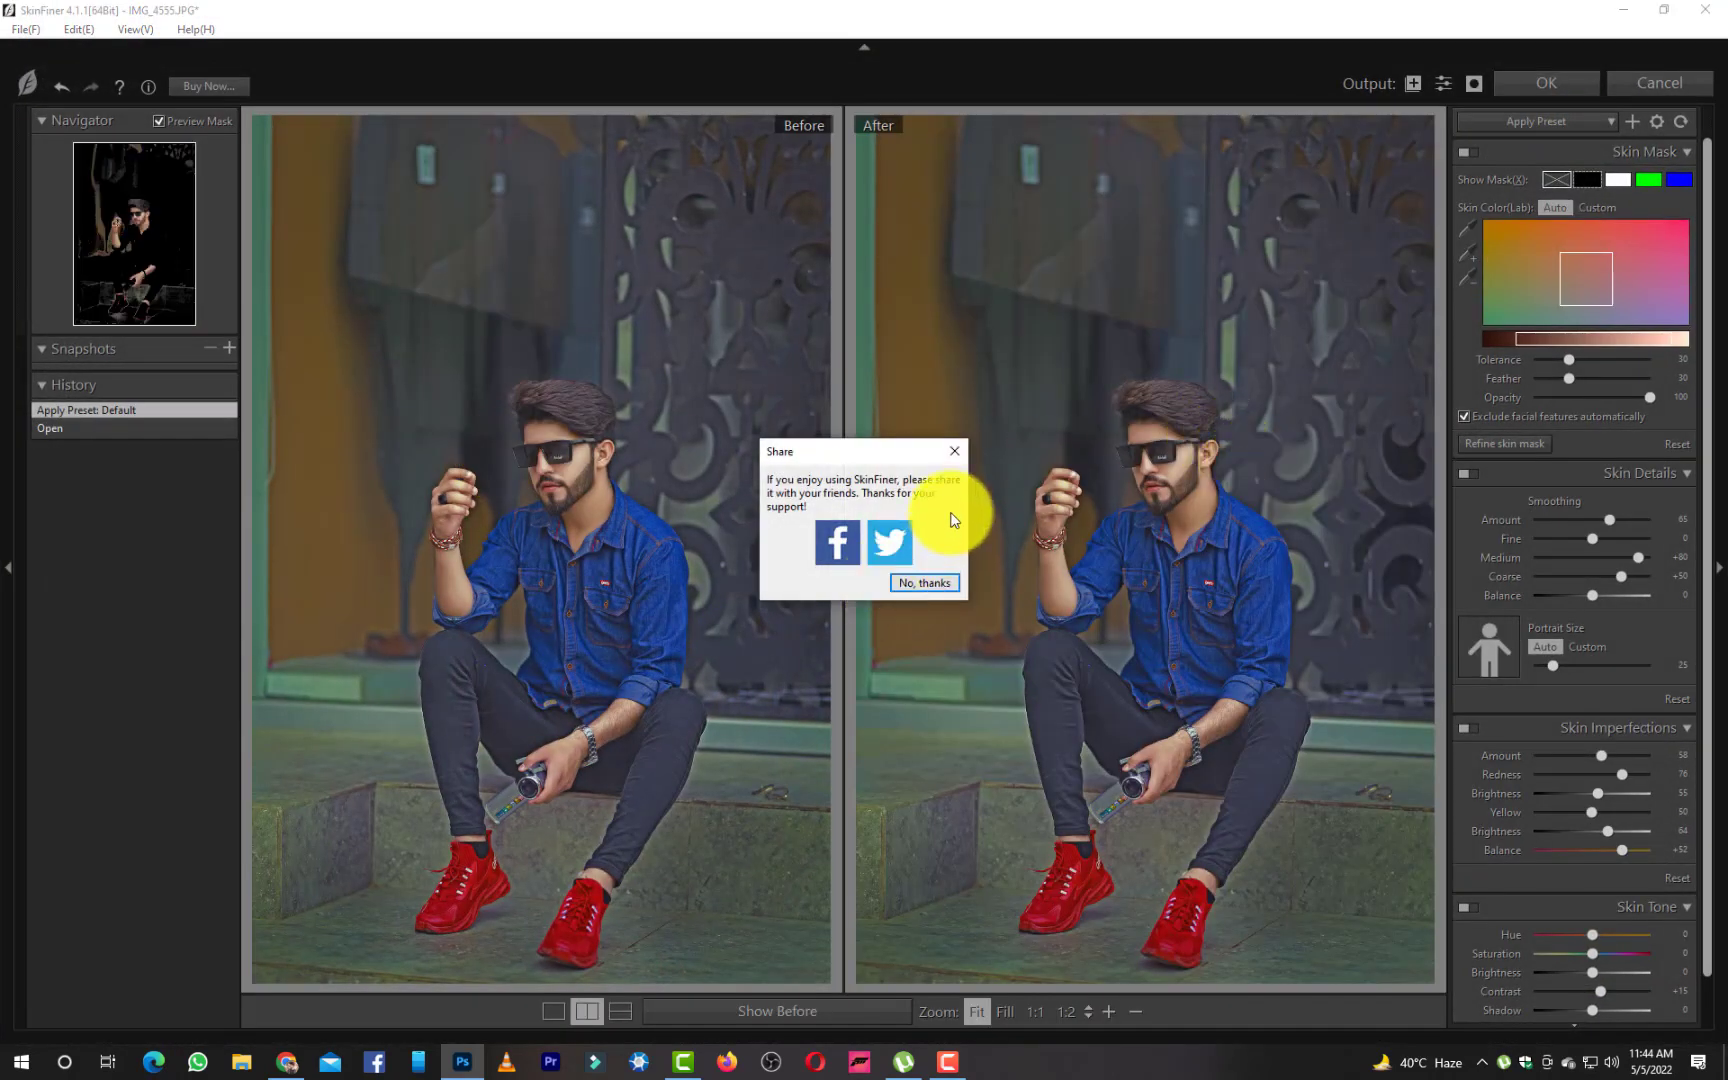
pyautogui.click(924, 582)
# Set the skin smoothing to Medium +64, Coarse +41 and Balance -49, with a custom portrait size of 89
pyautogui.click(1215, 513)
pyautogui.moveTo(1215, 513); pyautogui.dragTo(1219, 828)
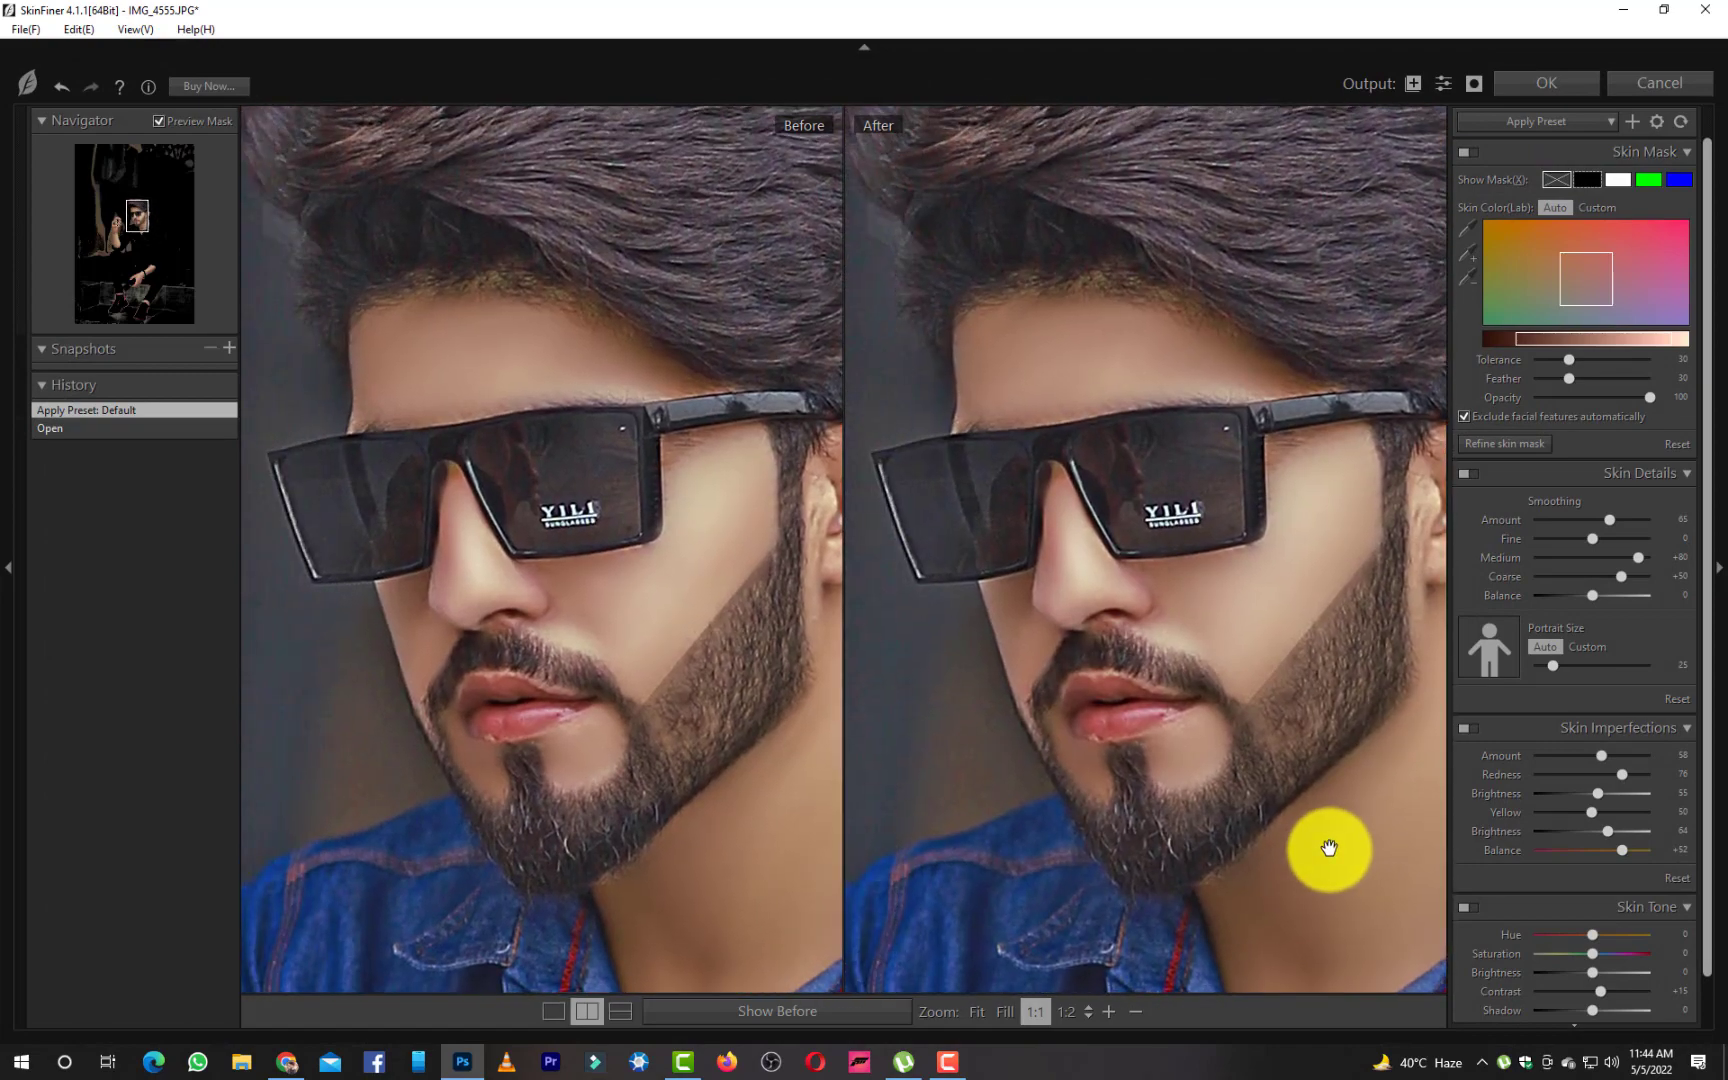
pyautogui.scroll(-1, 1242, 798)
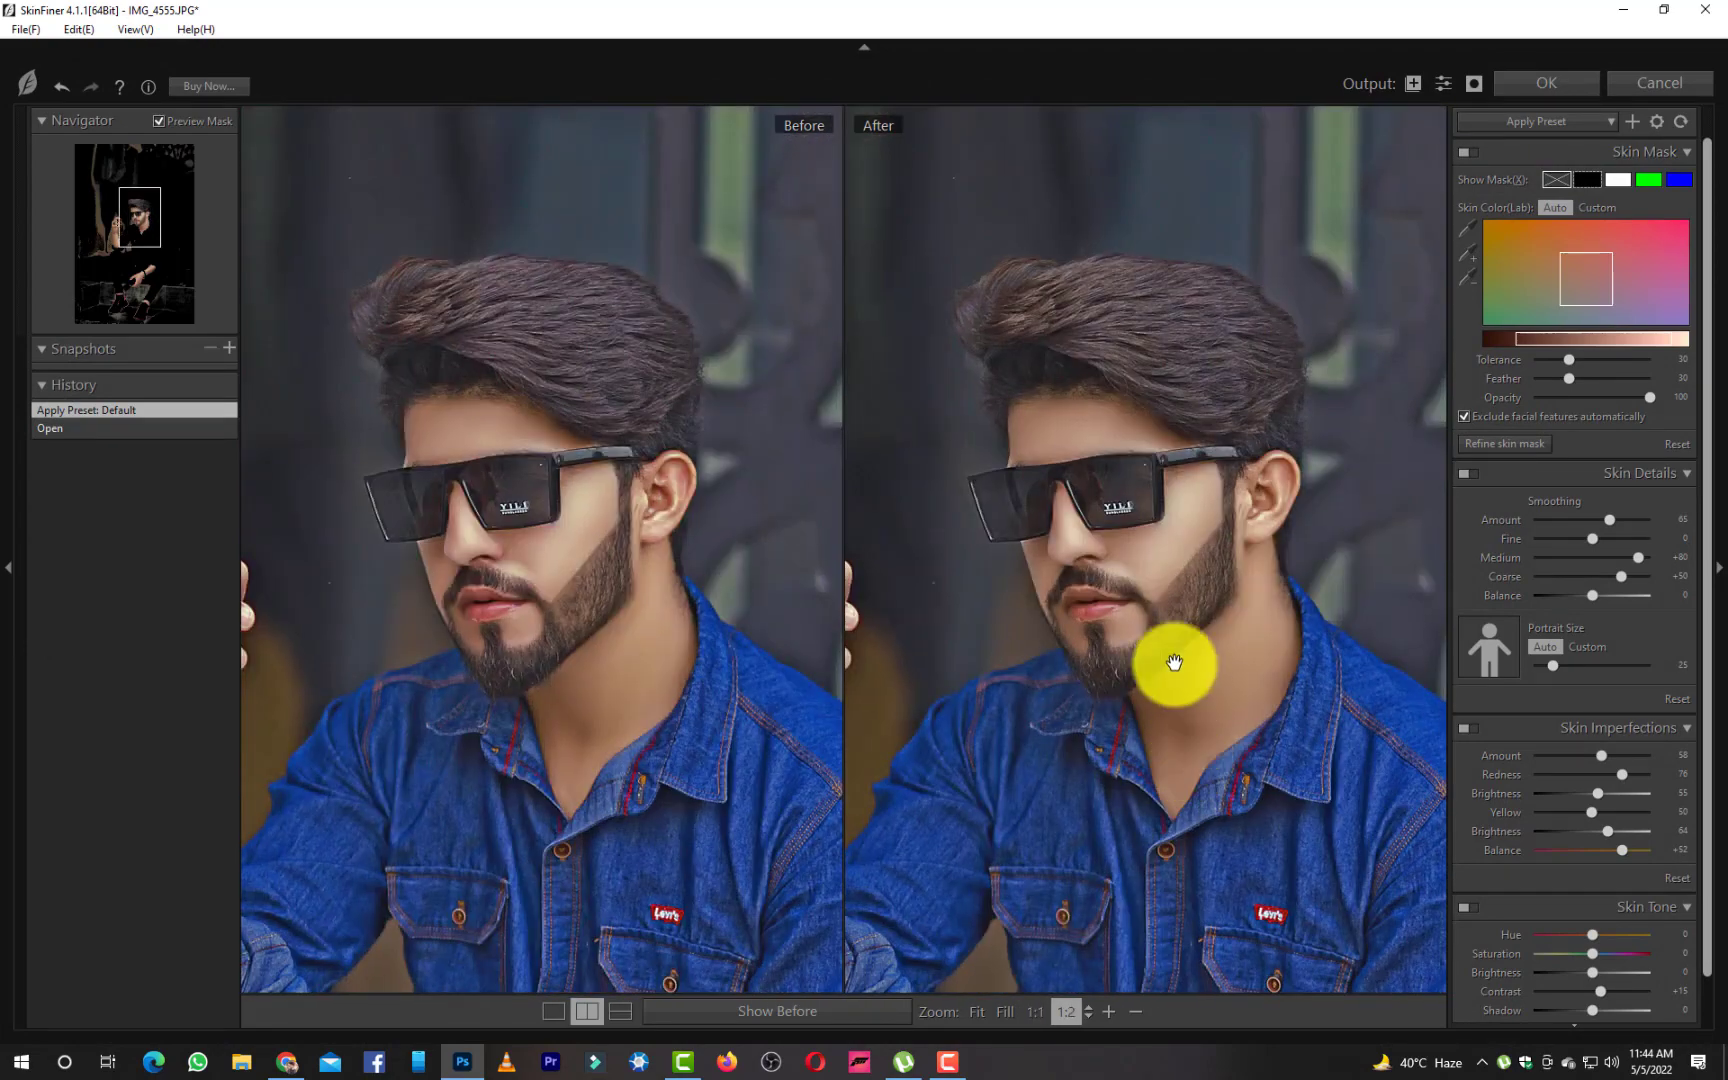
pyautogui.scroll(1, 1172, 612)
pyautogui.moveTo(1182, 624); pyautogui.dragTo(1157, 598)
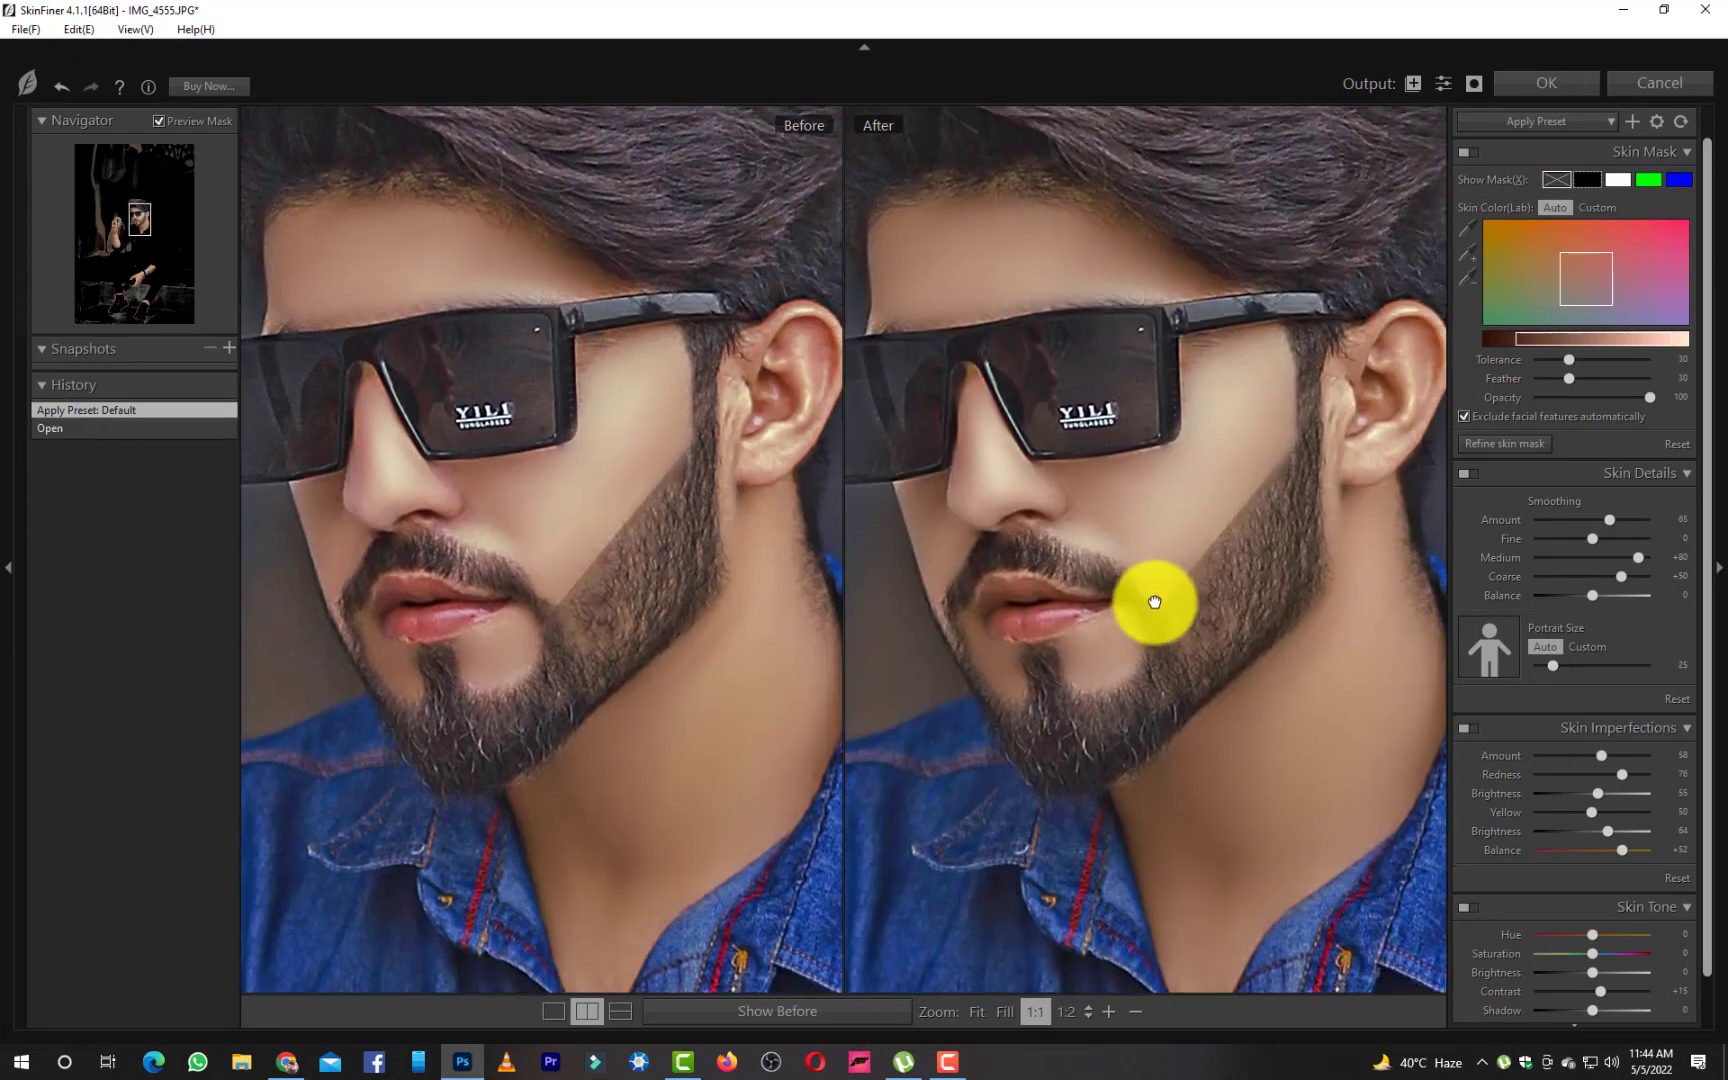
pyautogui.moveTo(1530, 585); pyautogui.dragTo(1638, 599)
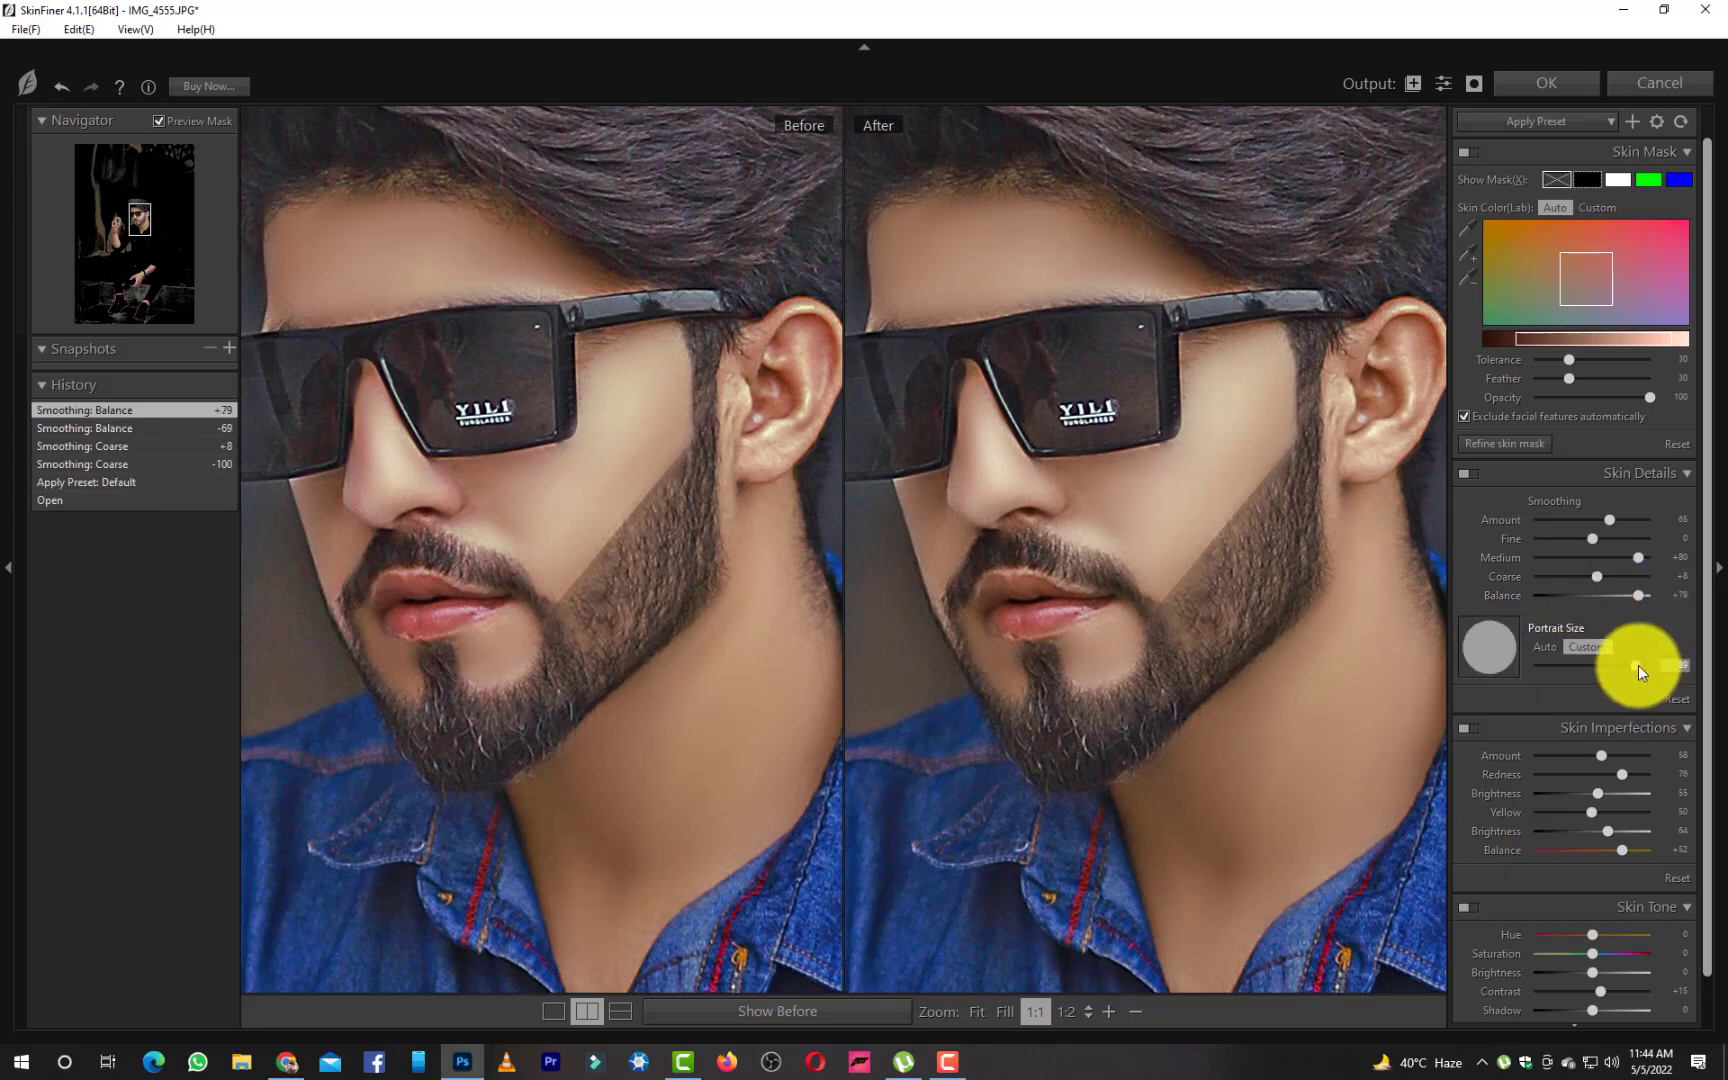
pyautogui.click(1638, 666)
pyautogui.moveTo(1638, 595)
pyautogui.mouseDown()
pyautogui.moveTo(1537, 610)
pyautogui.moveTo(1543, 560)
pyautogui.moveTo(1666, 552)
pyautogui.moveTo(1526, 560)
pyautogui.moveTo(1629, 557)
pyautogui.moveTo(1601, 575)
pyautogui.moveTo(1615, 576)
pyautogui.mouseUp()
pyautogui.click(1562, 592)
pyautogui.click(1543, 560)
# Lower the skin tone saturation to -9 and apply the SkinFiner result to the layer
pyautogui.moveTo(1296, 599); pyautogui.dragTo(1199, 637)
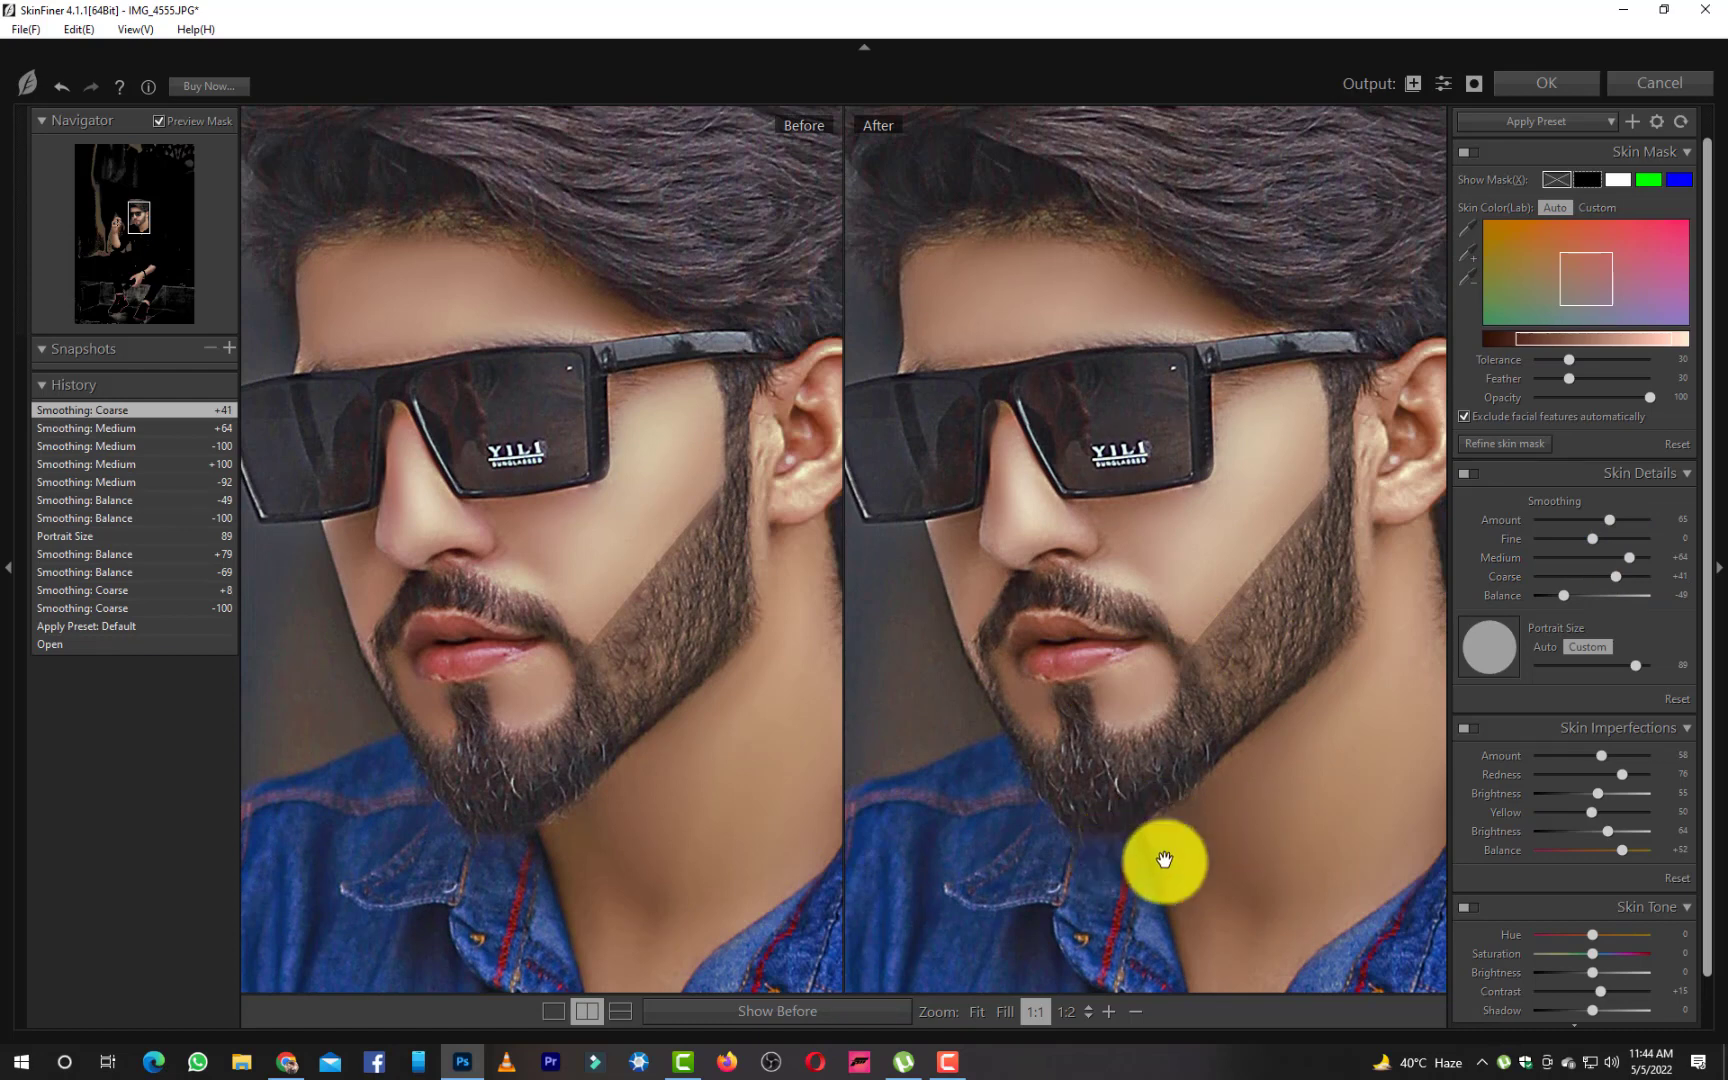
pyautogui.moveTo(1592, 953)
pyautogui.mouseDown()
pyautogui.moveTo(1566, 958)
pyautogui.moveTo(1585, 954)
pyautogui.mouseUp()
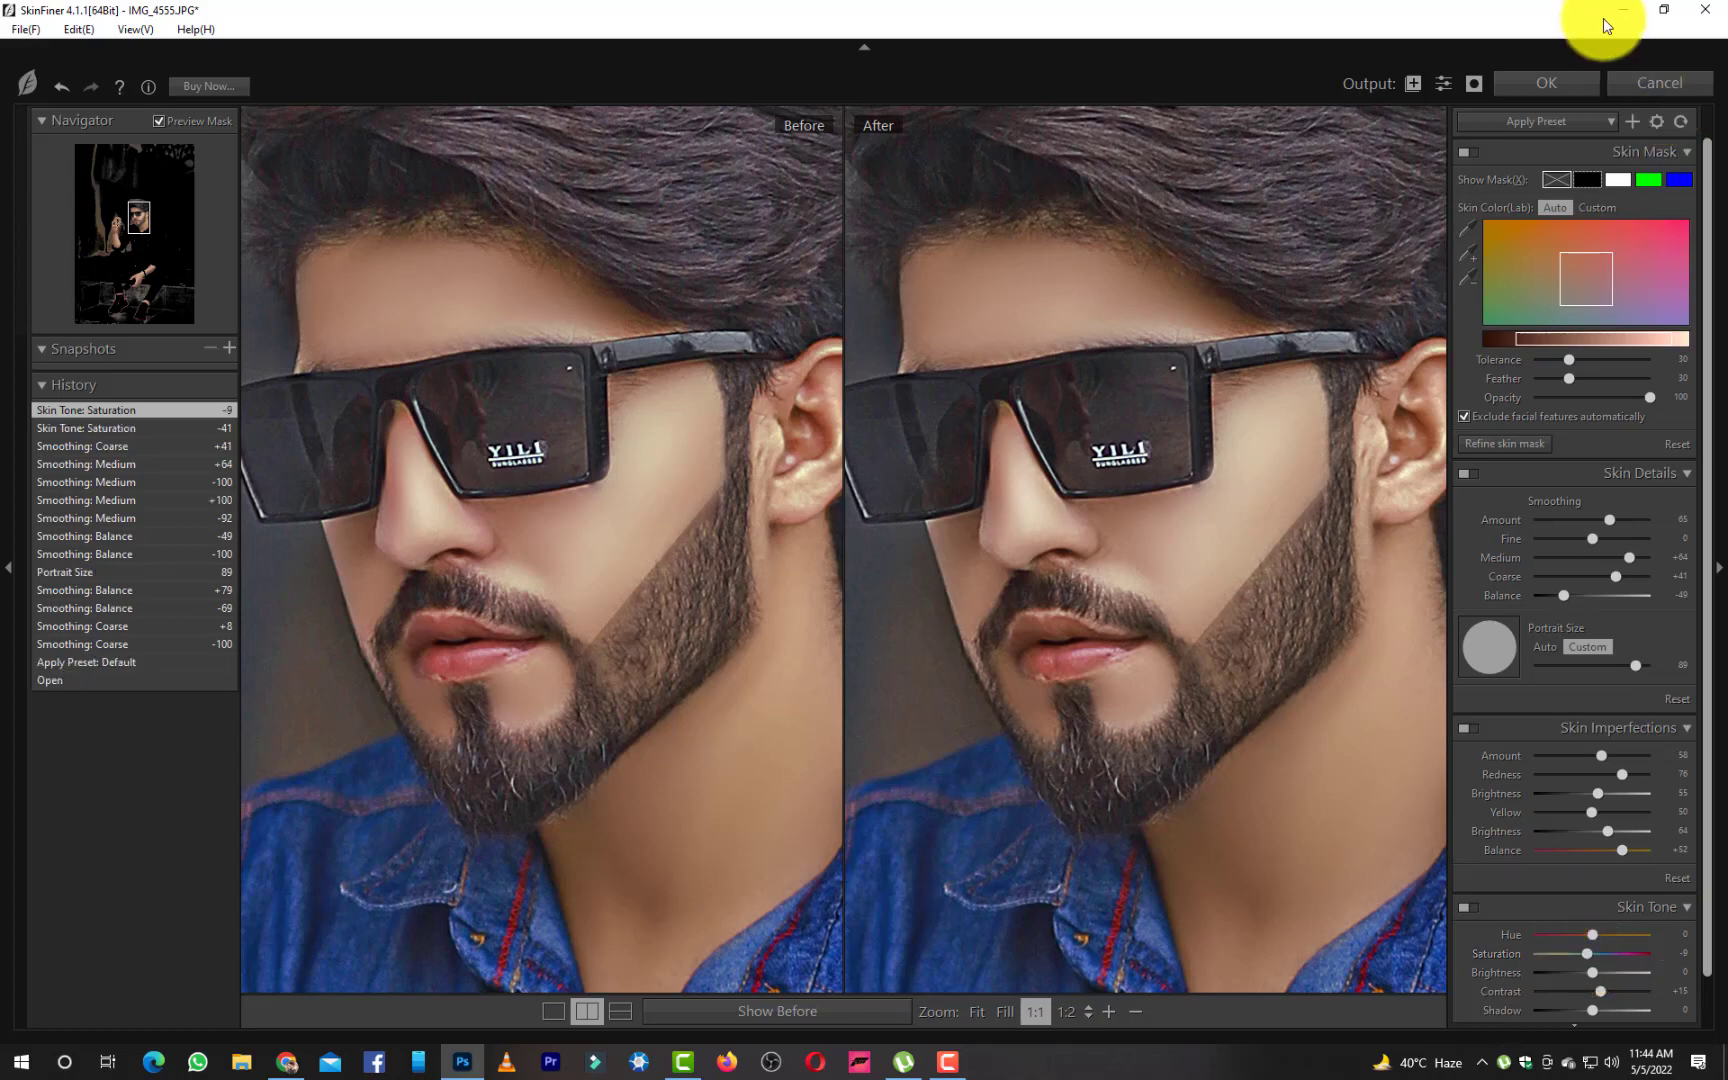
pyautogui.click(1574, 82)
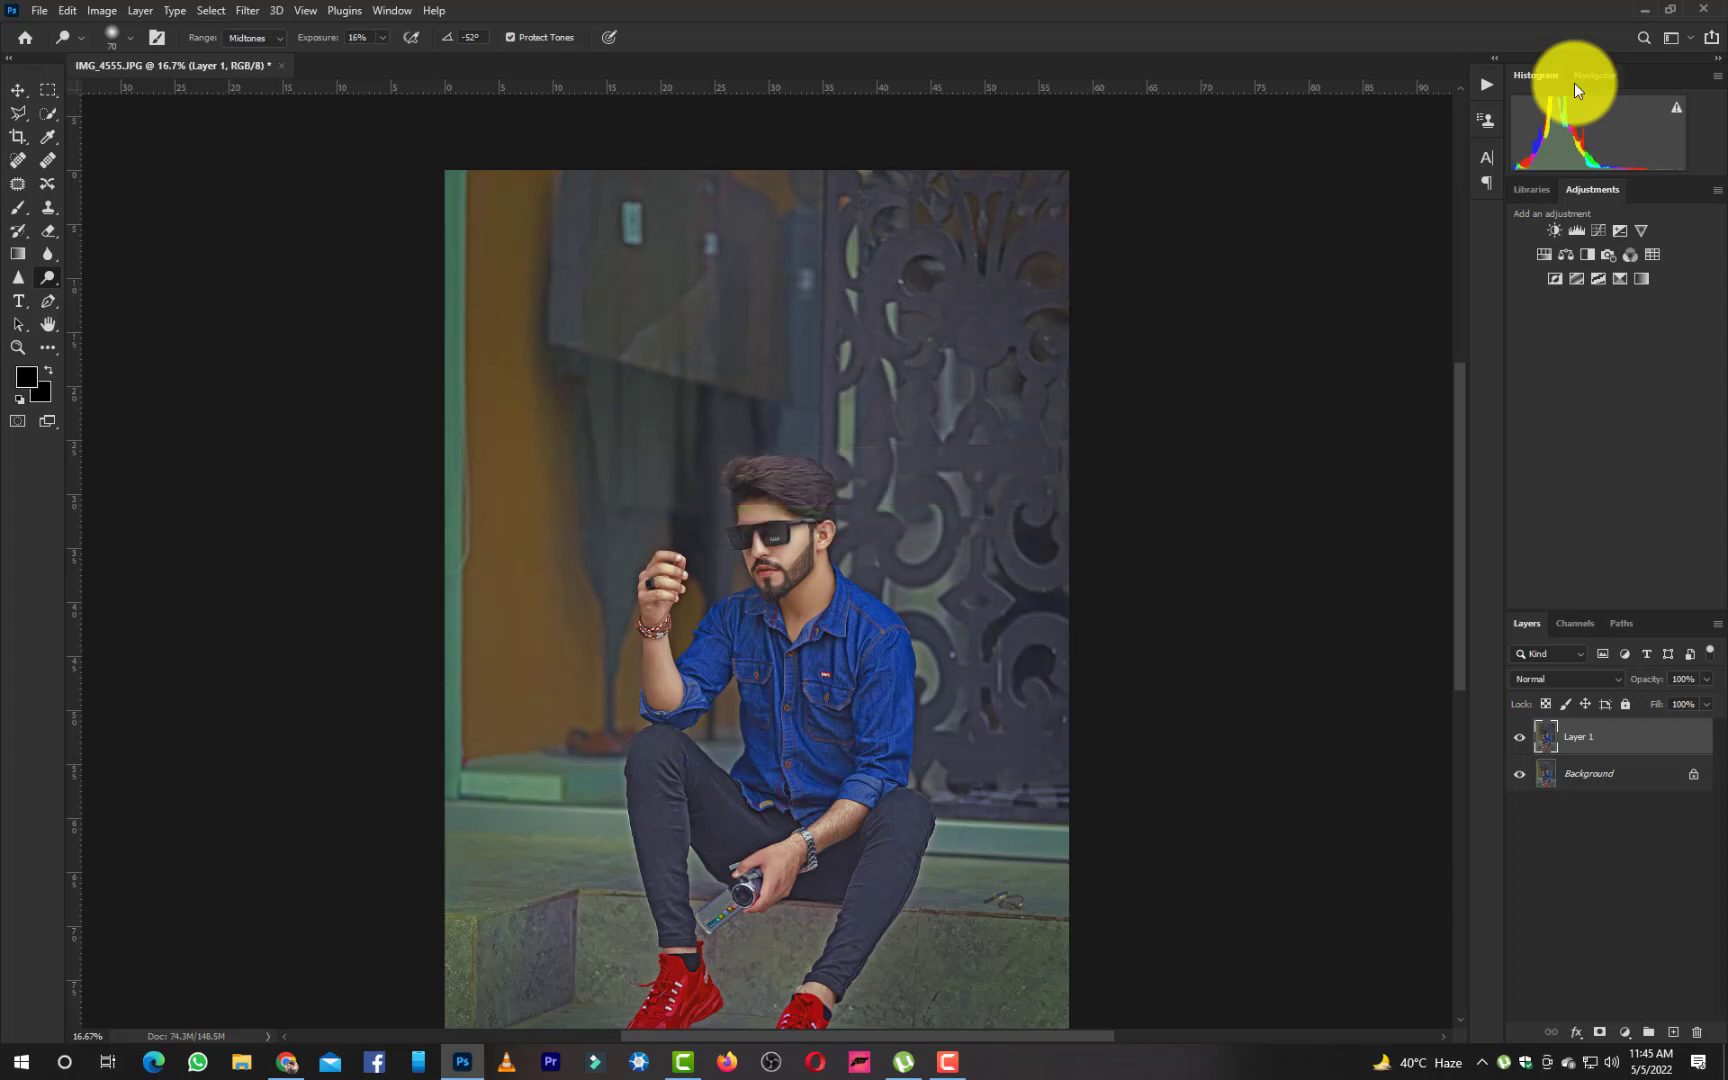
# Compare the portrait with Layer 1 hidden and shown, examining the skin both close up and at full view
pyautogui.hotkey('ctrl', '+')
pyautogui.hotkey('ctrl', '+')
pyautogui.hotkey('ctrl', '+')
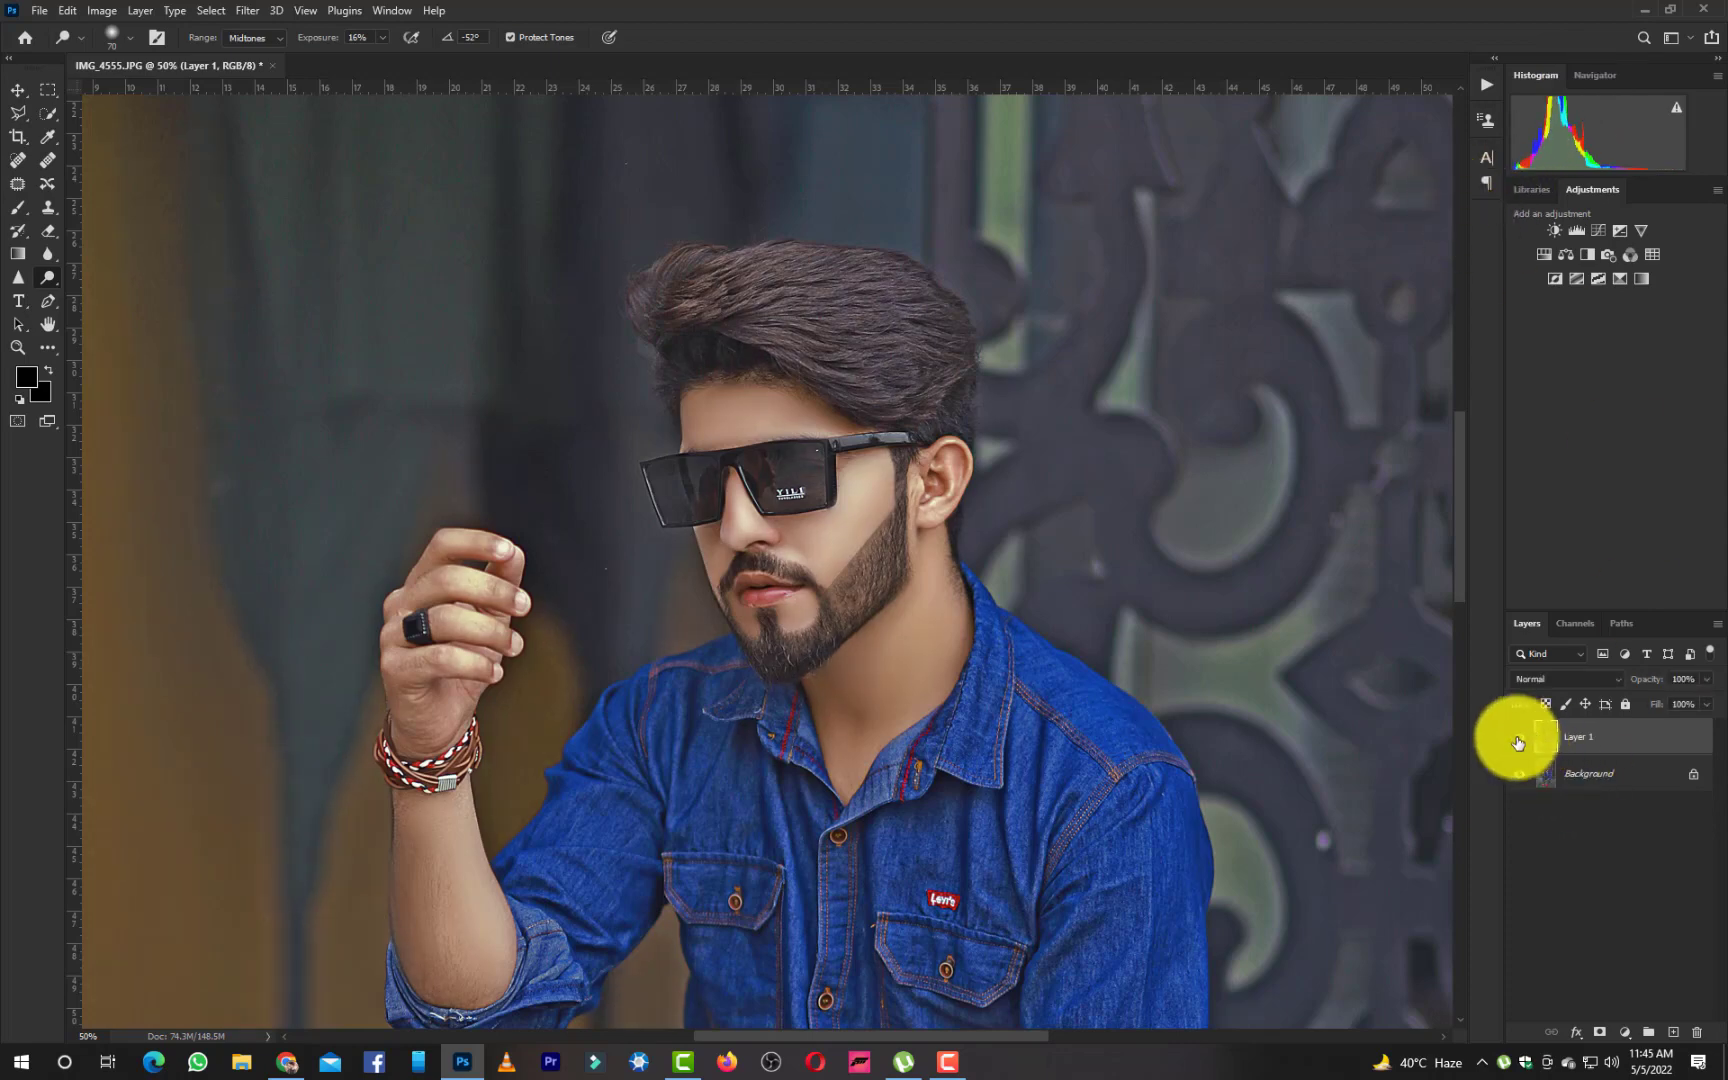
pyautogui.hotkey('ctrl', '-')
pyautogui.hotkey('ctrl', '-')
pyautogui.hotkey('ctrl', '-')
pyautogui.hotkey('ctrl', '-')
pyautogui.hotkey('ctrl', '+')
pyautogui.hotkey('ctrl', '+')
pyautogui.hotkey('ctrl', '+')
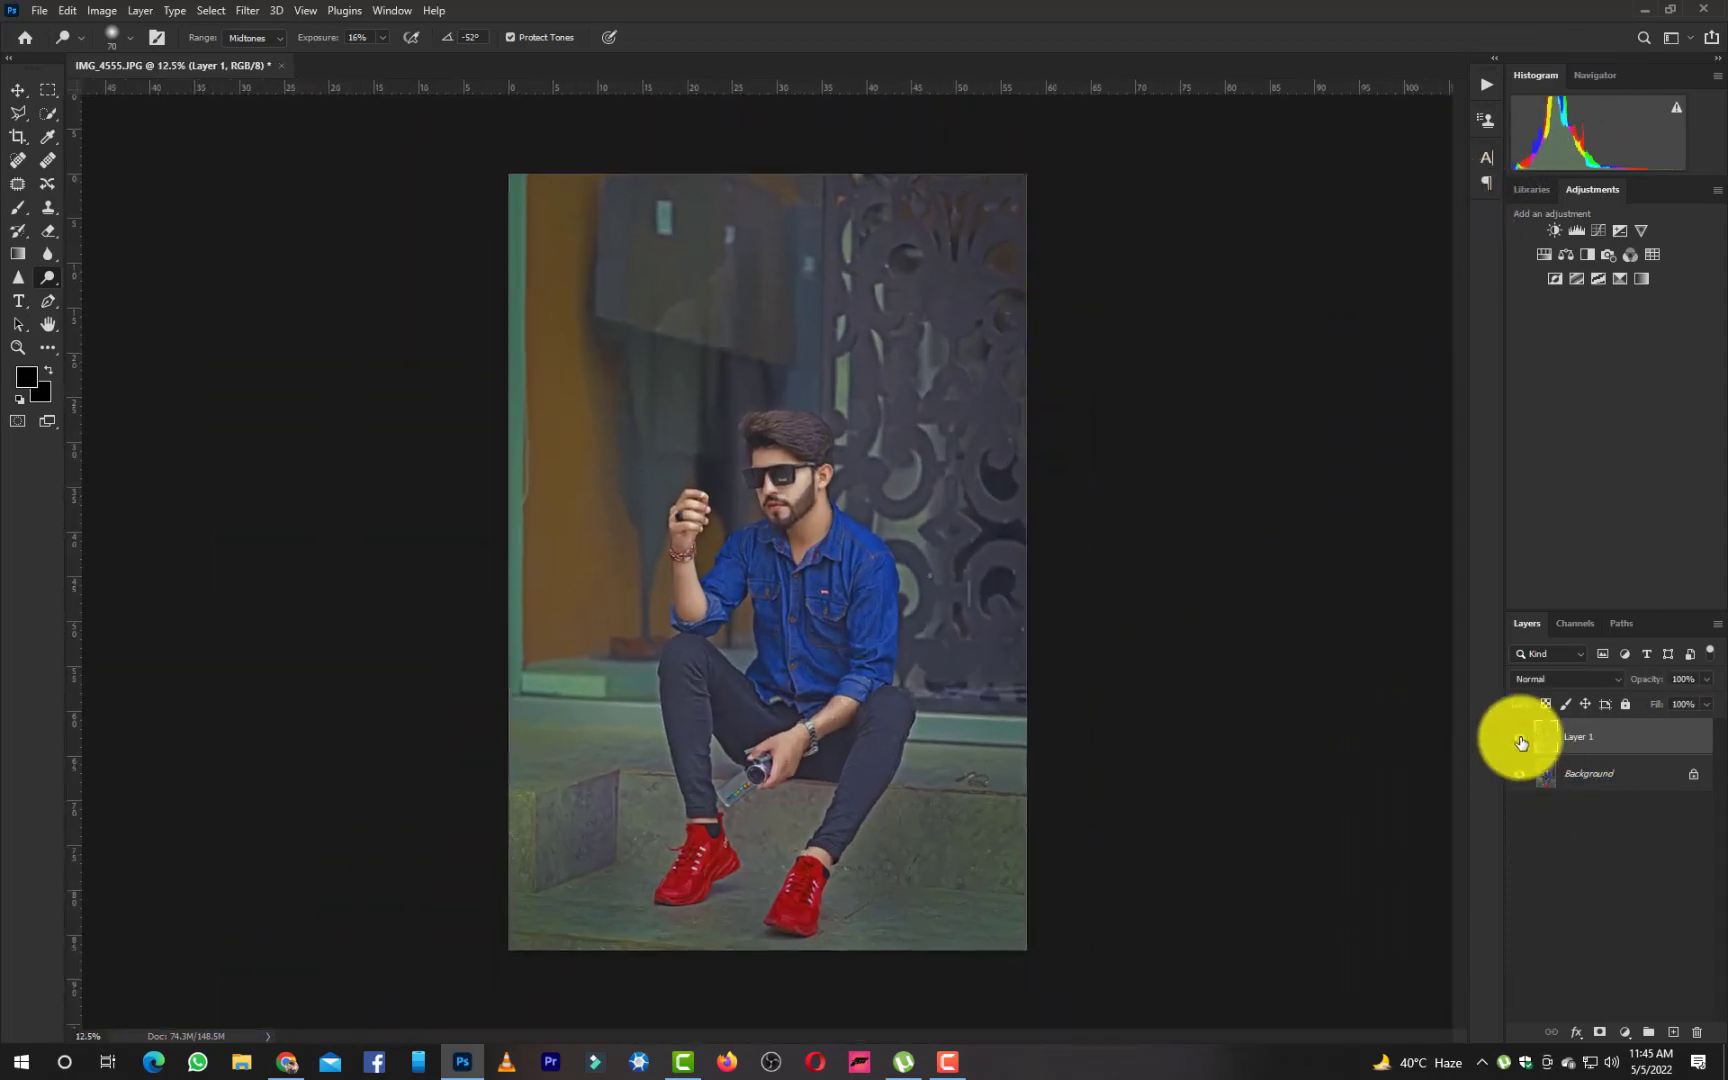
pyautogui.click(1520, 738)
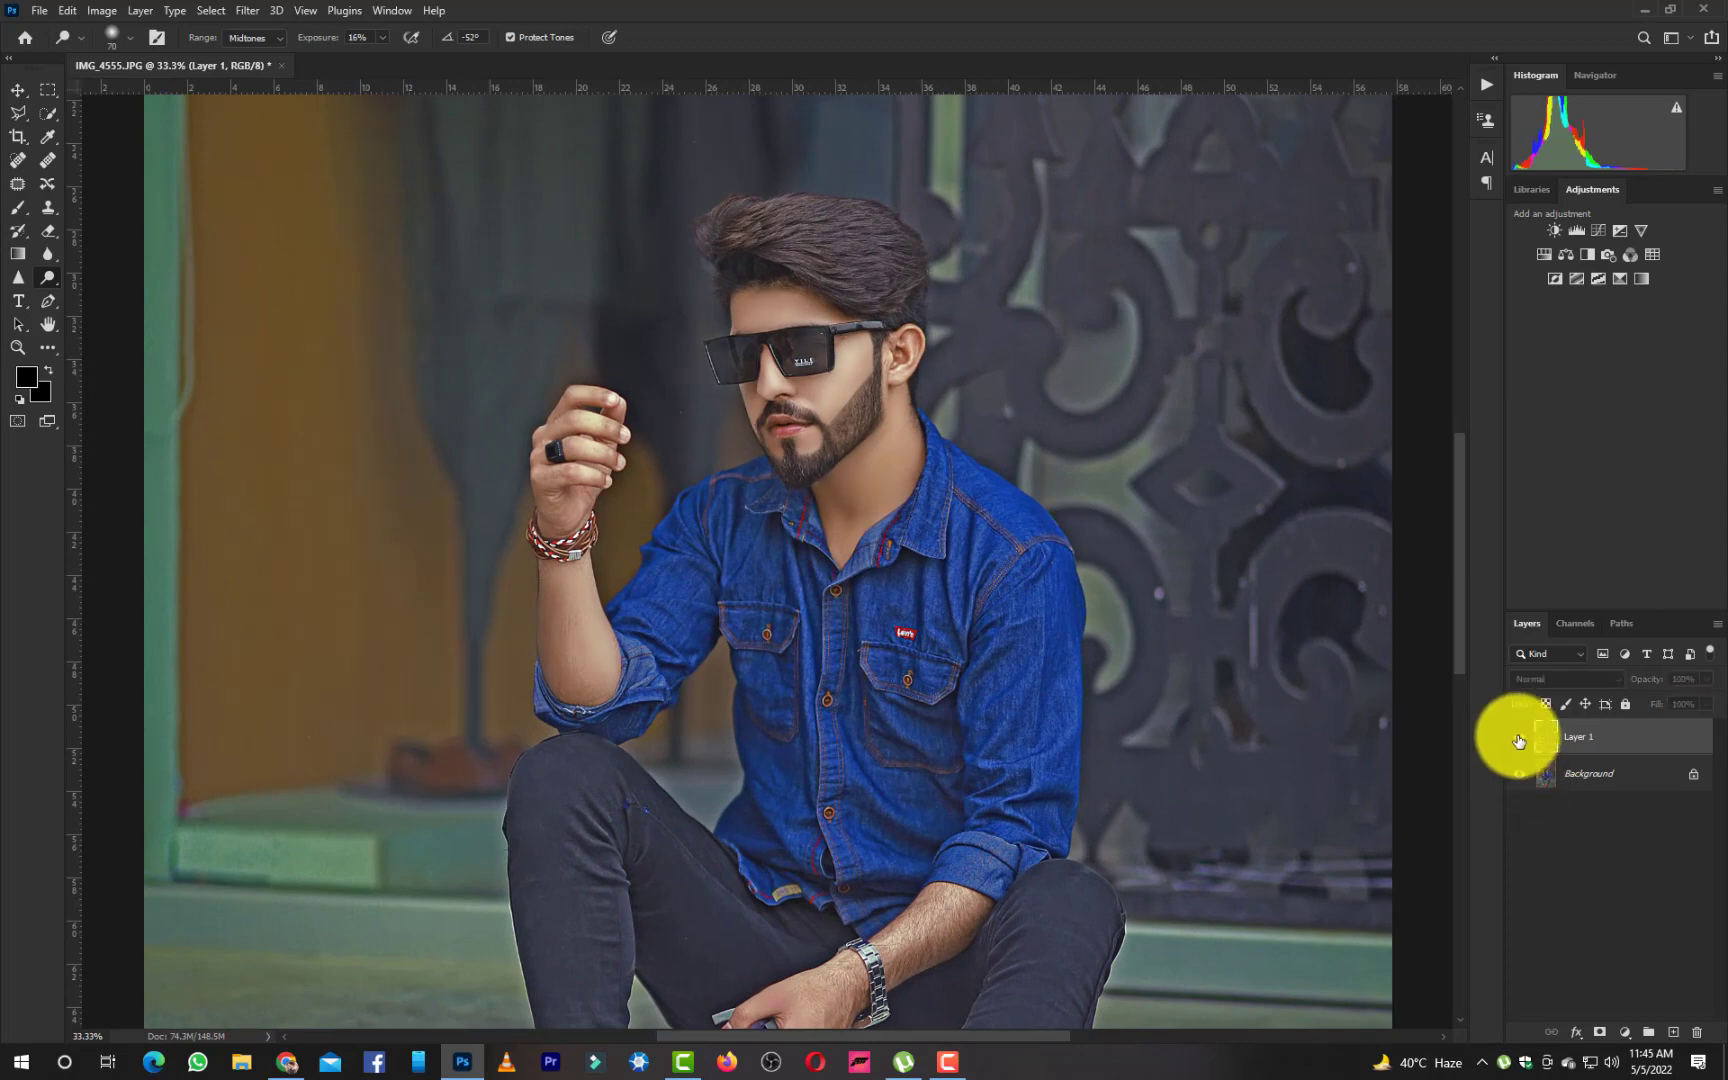
pyautogui.click(1520, 737)
# Try a lower fill on Layer 1 and undo the change, keeping the filtered layer
pyautogui.click(1706, 712)
pyautogui.moveTo(1640, 720); pyautogui.dragTo(1686, 728)
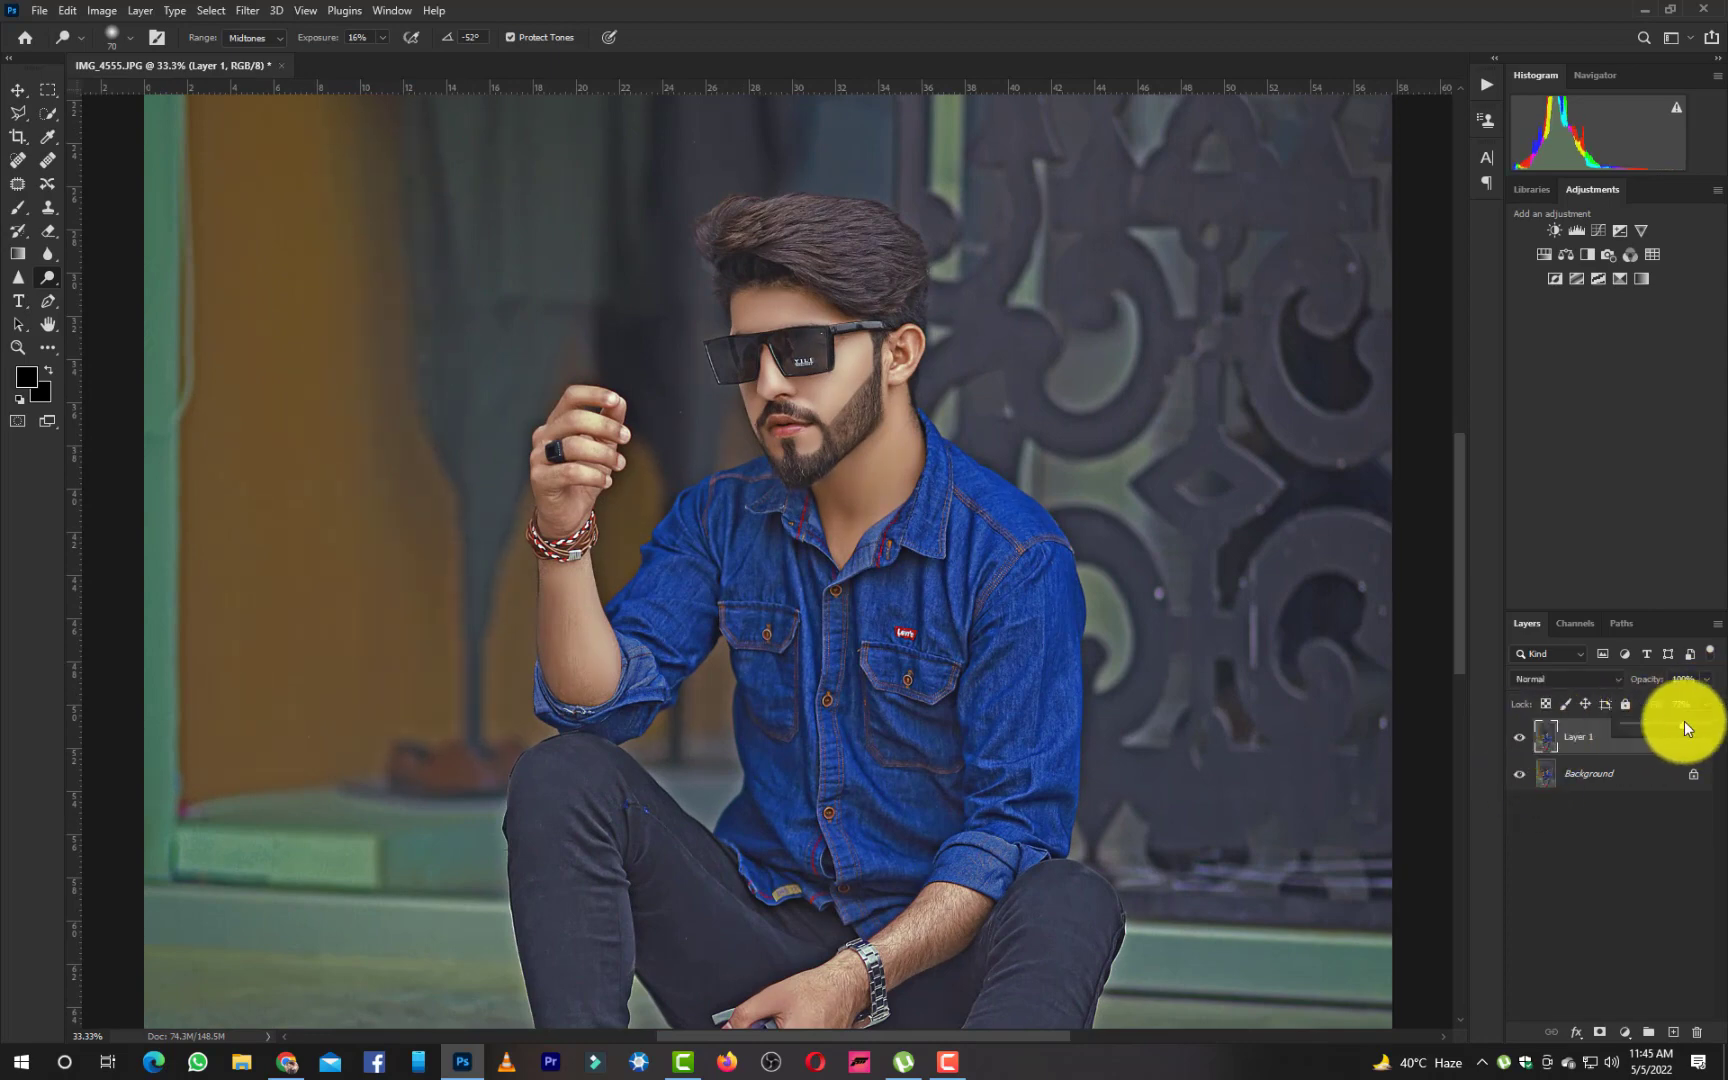
pyautogui.hotkey('ctrl', 'z')
pyautogui.hotkey('ctrl', 'z')
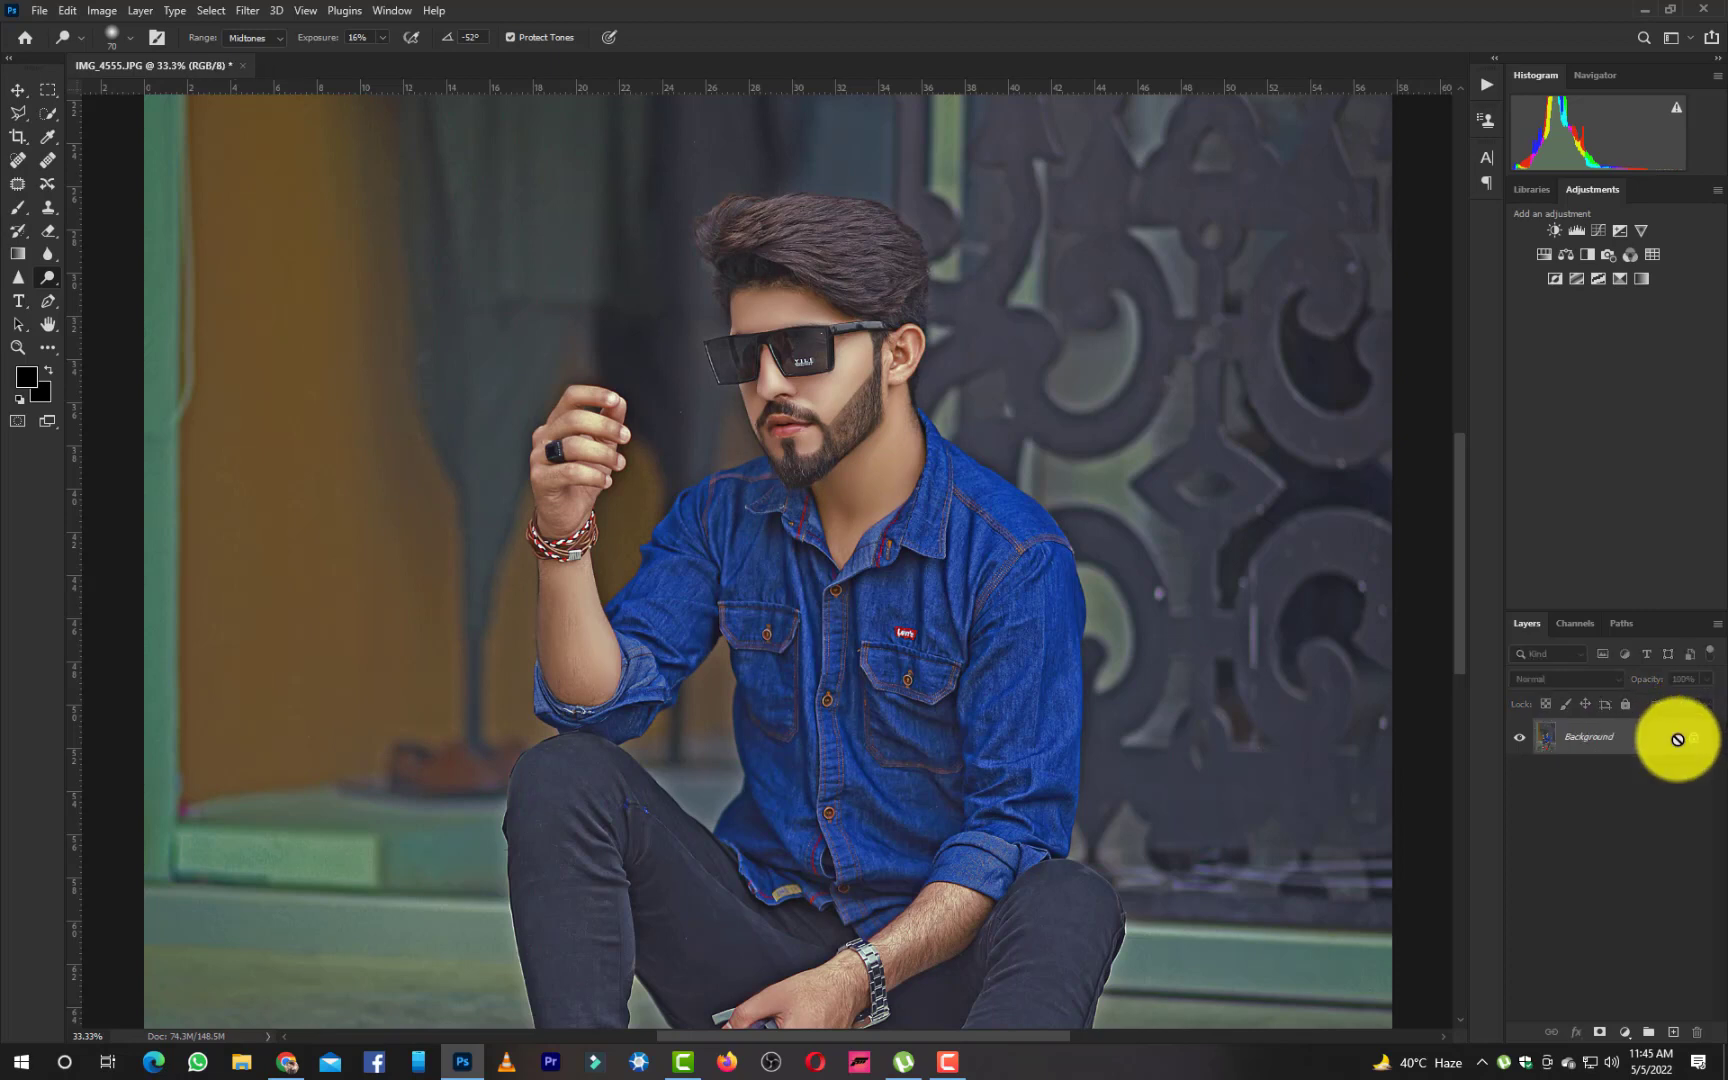
pyautogui.hotkey('ctrl', 'shift', 'z')
# Try a Channel Mixer adjustment on the Blue output channel with Green +76 and Blue +18, and delete that adjustment layer
pyautogui.click(1624, 1032)
pyautogui.click(1638, 919)
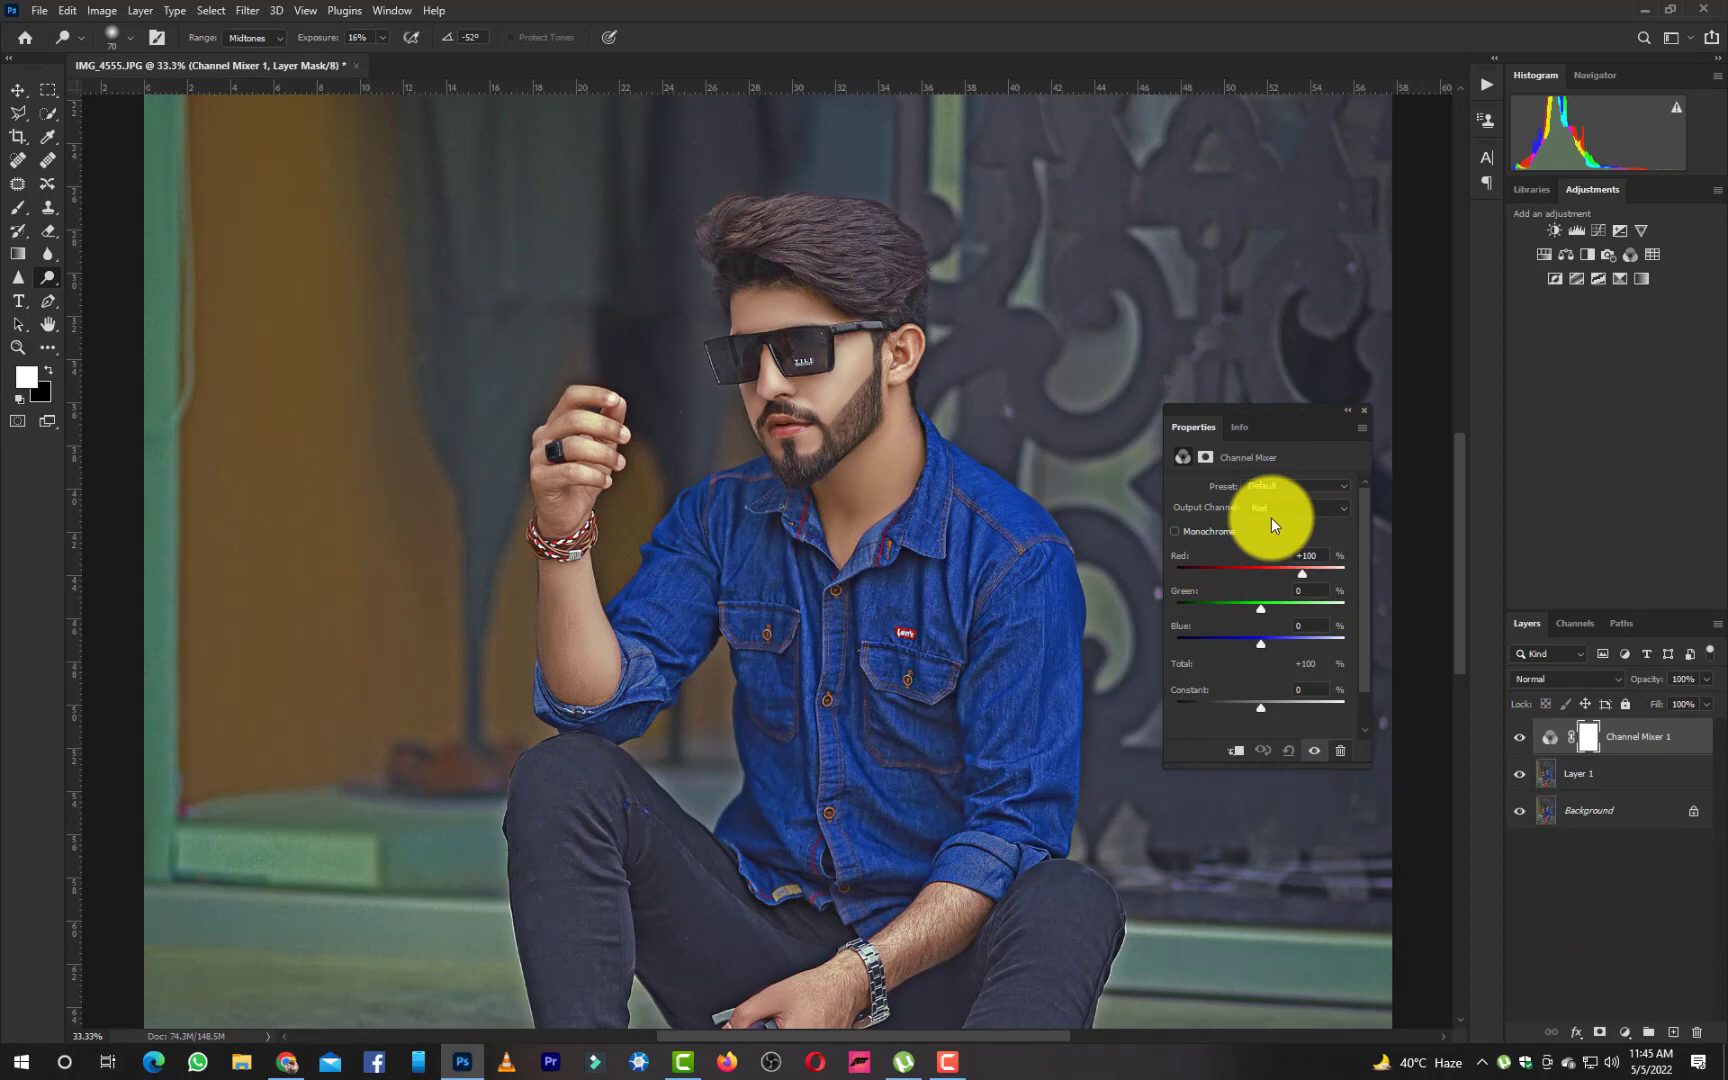
pyautogui.click(1270, 509)
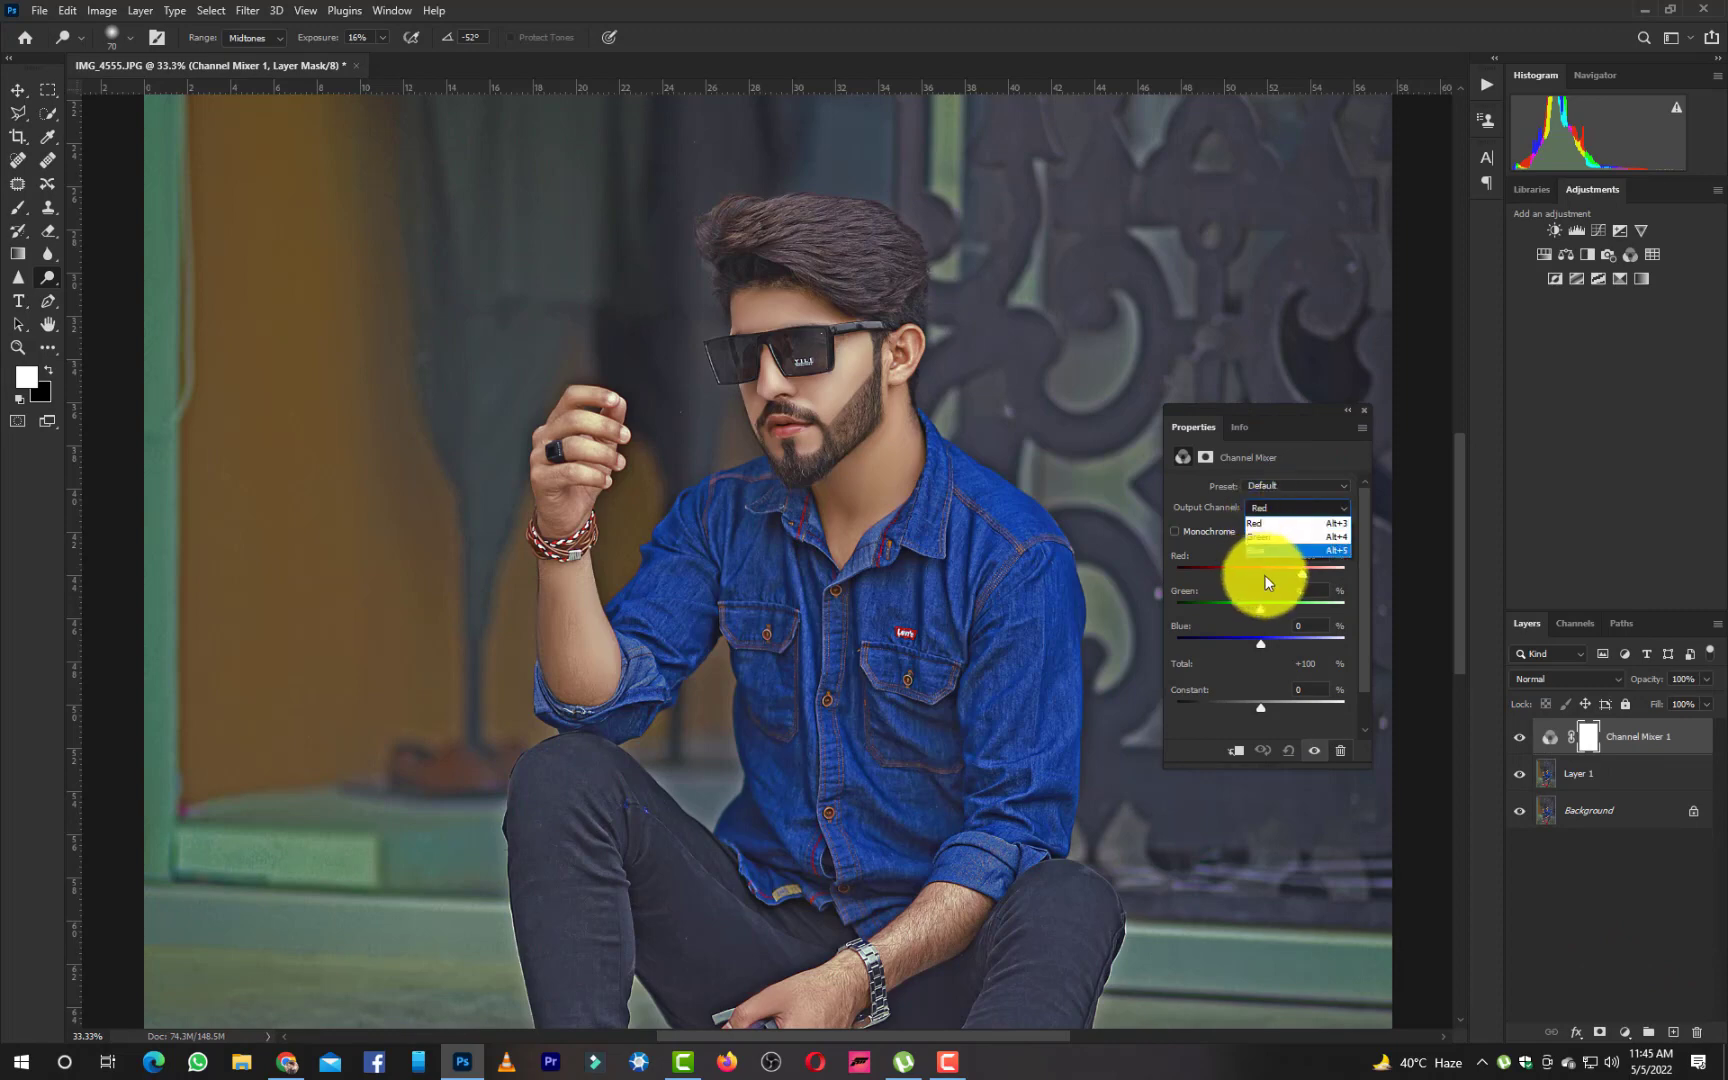
pyautogui.click(1264, 549)
pyautogui.click(1301, 636)
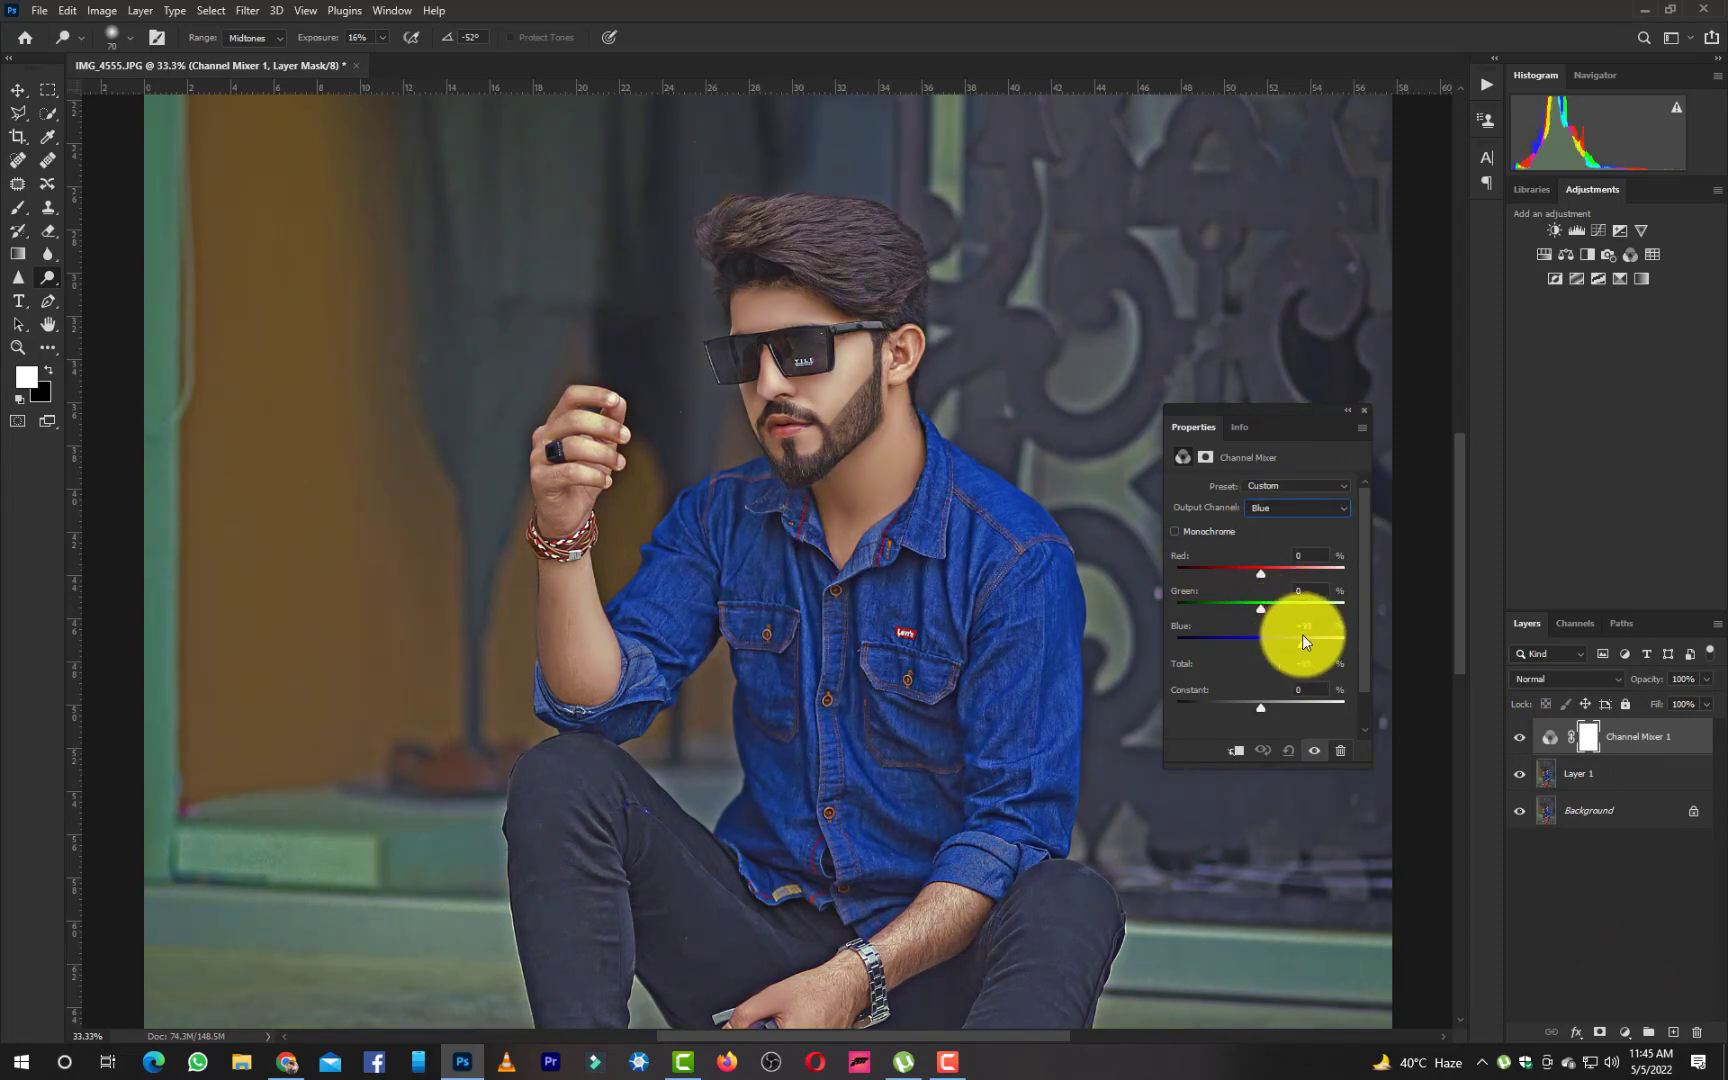
pyautogui.moveTo(1260, 606)
pyautogui.mouseDown()
pyautogui.moveTo(1247, 595)
pyautogui.moveTo(1269, 602)
pyautogui.moveTo(1268, 643)
pyautogui.mouseUp()
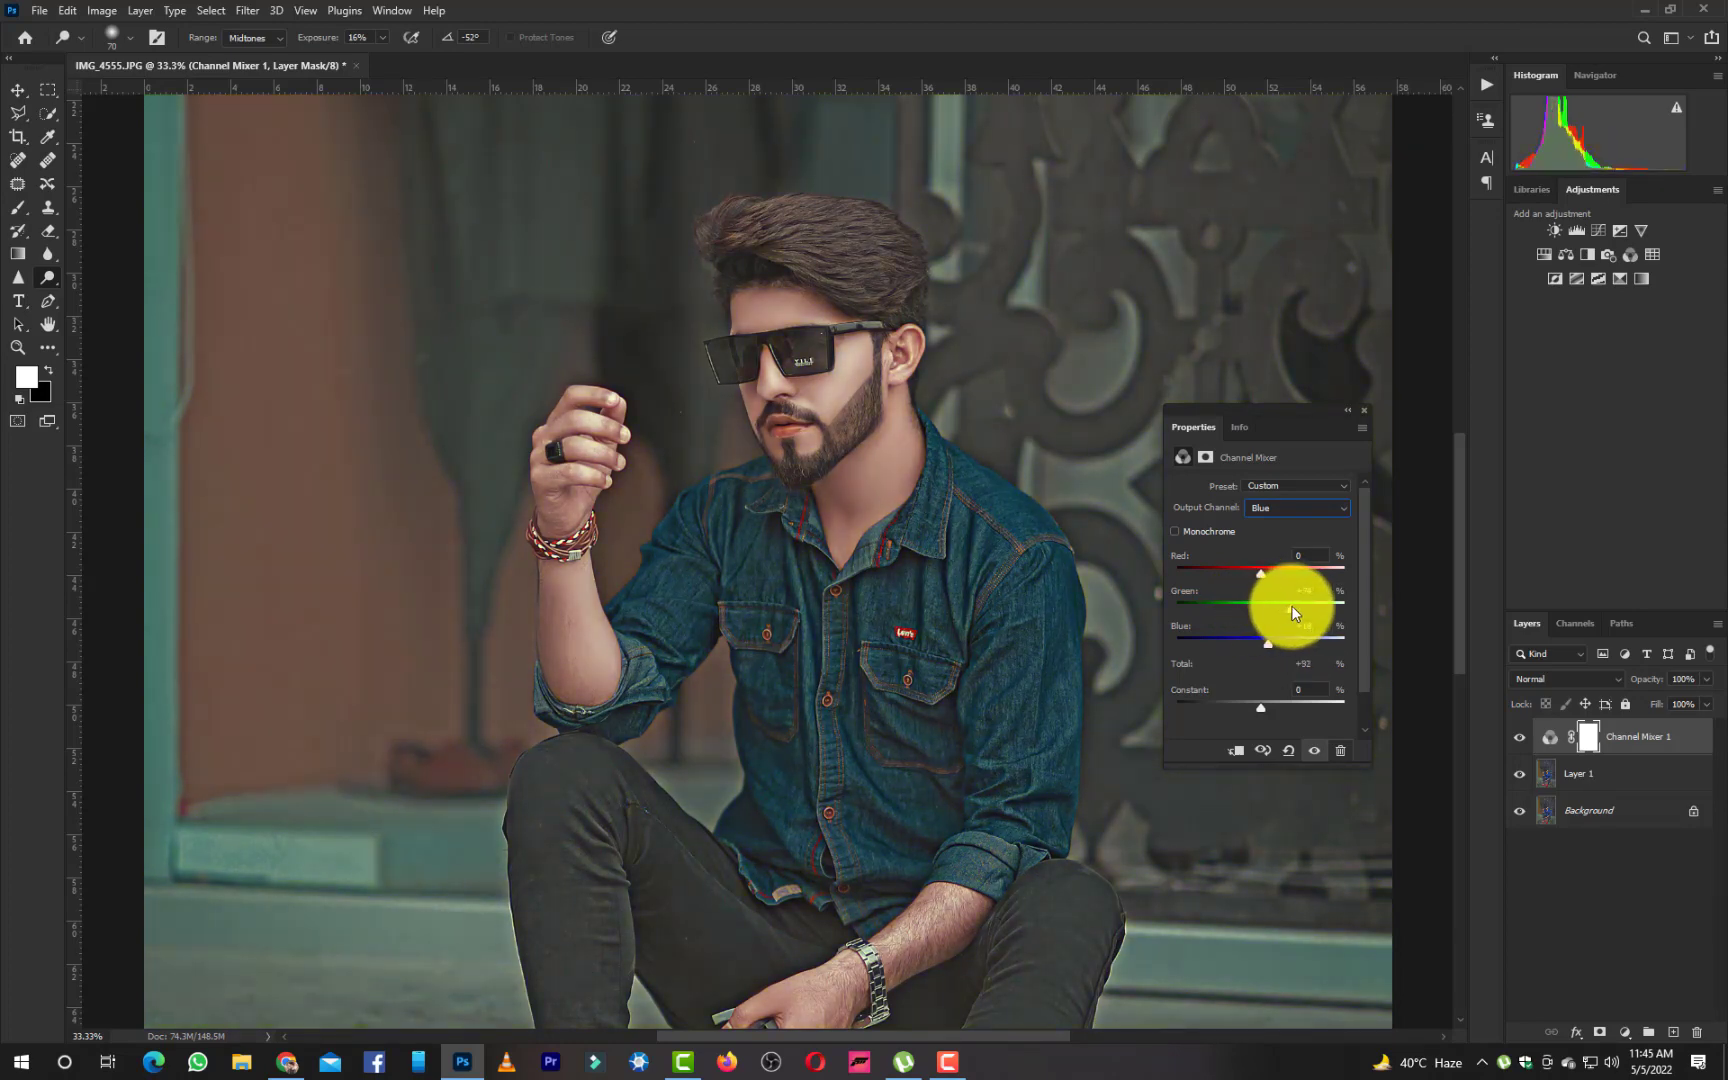
pyautogui.hotkey('ctrl', '-')
pyautogui.hotkey('ctrl', '-')
pyautogui.hotkey('ctrl', '-')
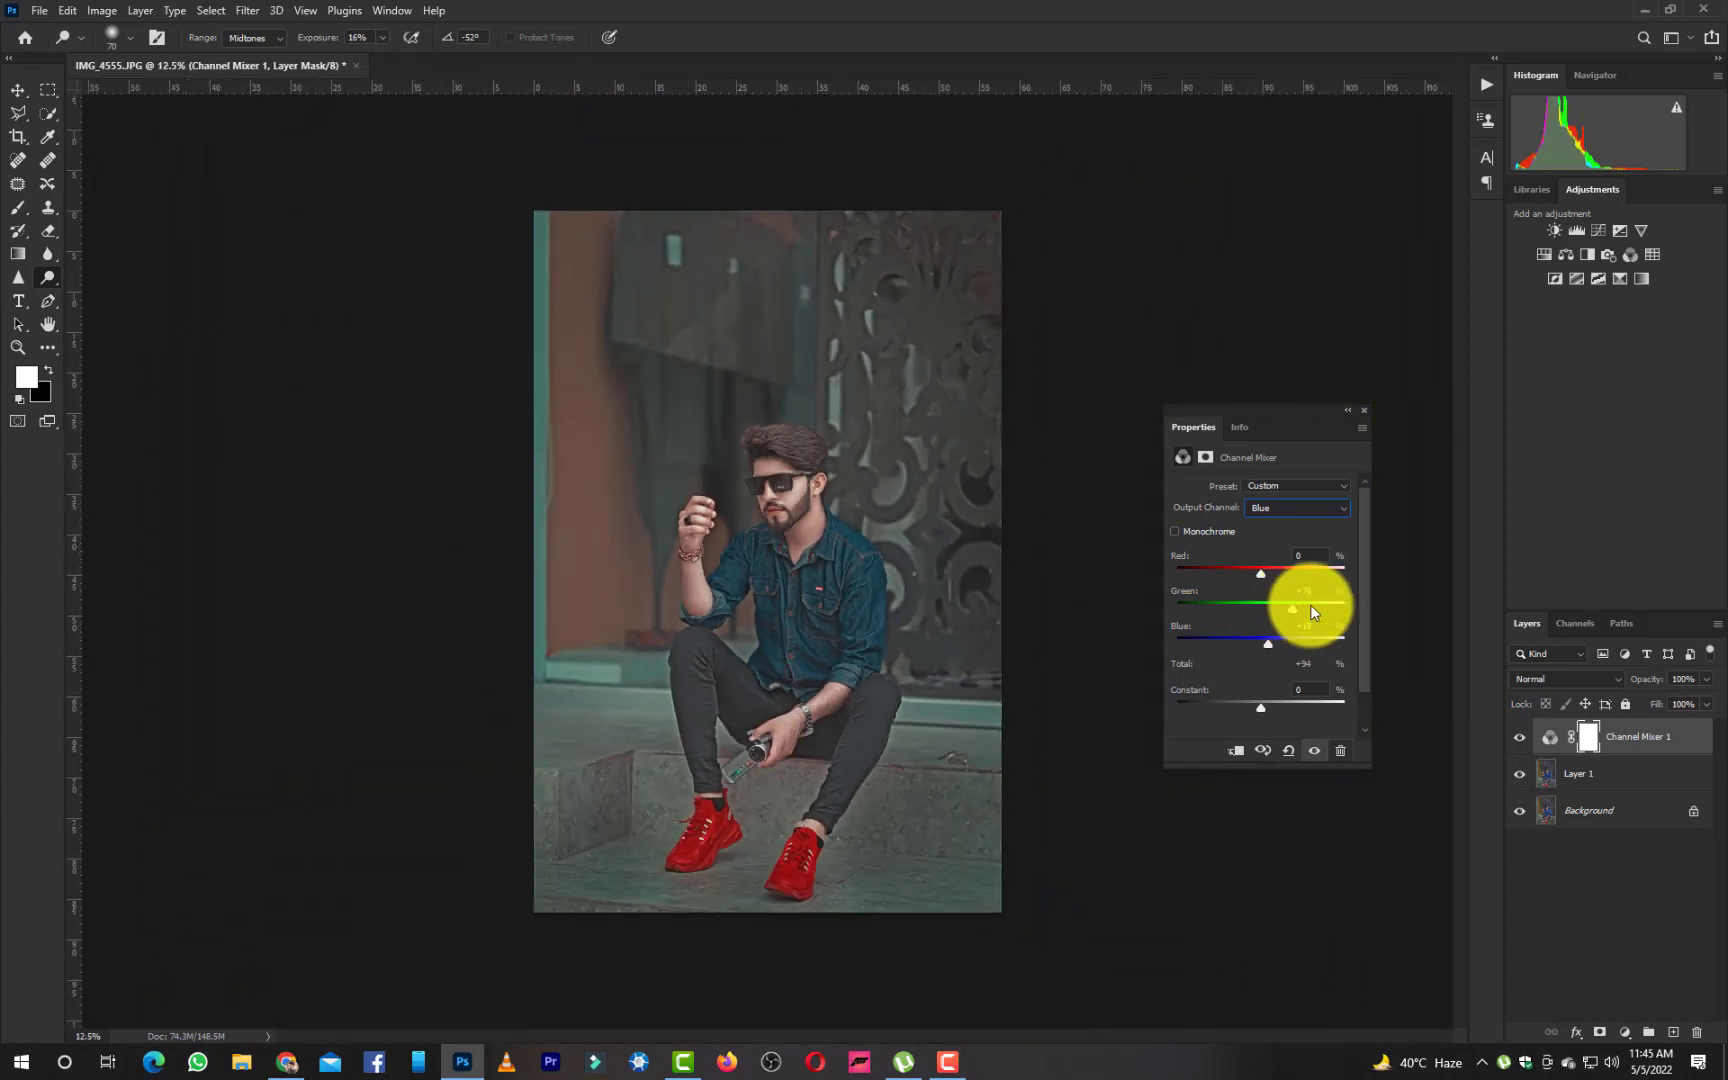
pyautogui.hotkey('ctrl', '+')
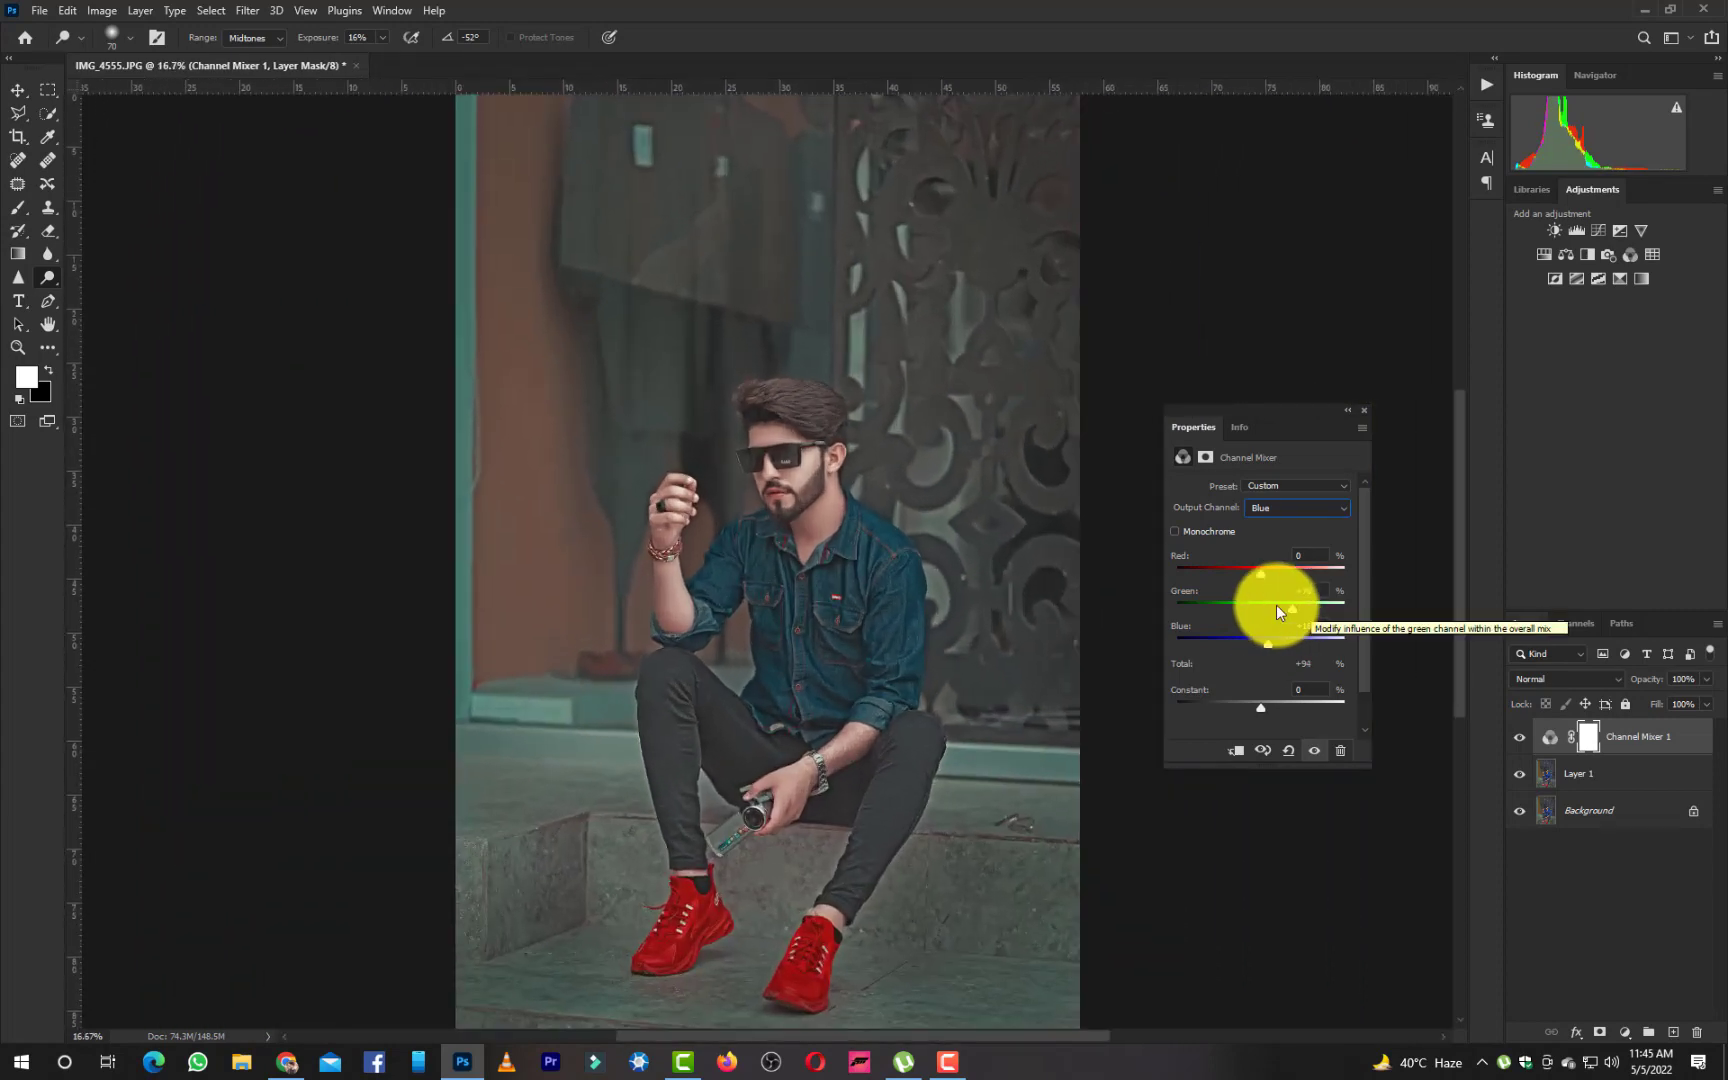
pyautogui.click(1340, 751)
pyautogui.click(1355, 418)
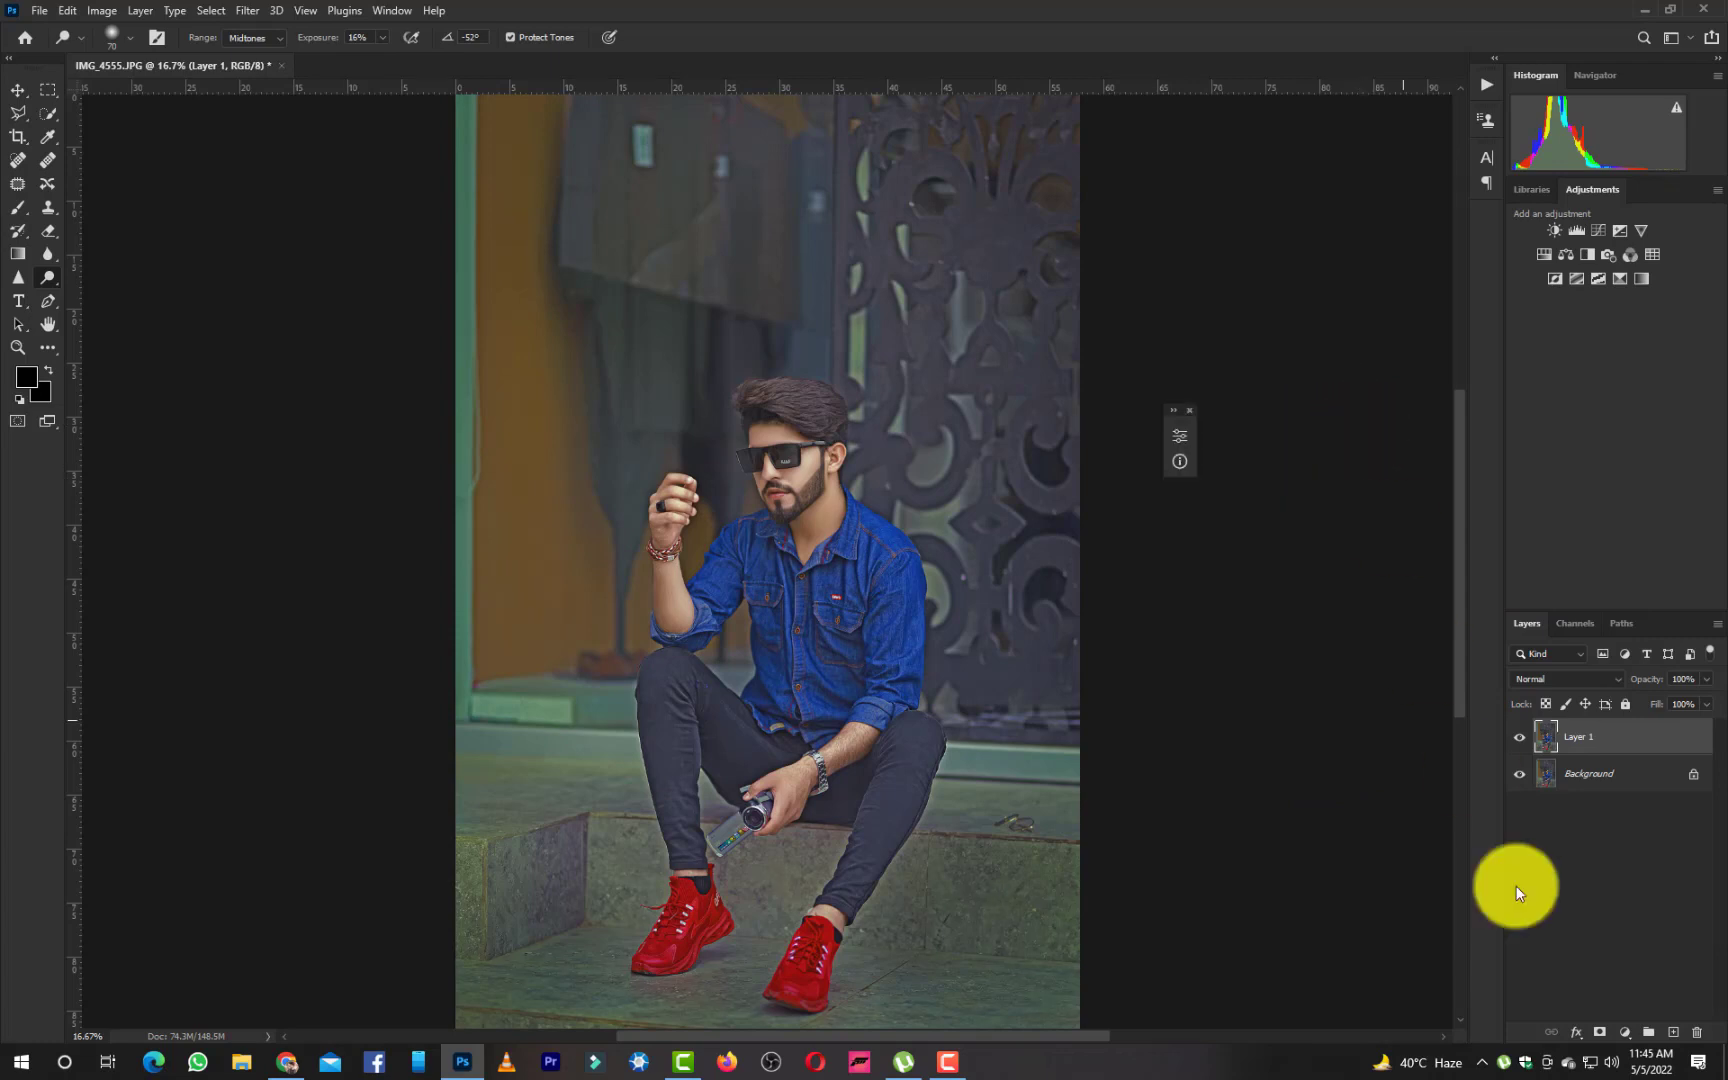
# Add a Selective Color adjustment layer and set its Cyans to Yellow +52 and Black -9, with reduced Cyan and Magenta
pyautogui.click(1625, 1032)
pyautogui.click(1620, 1018)
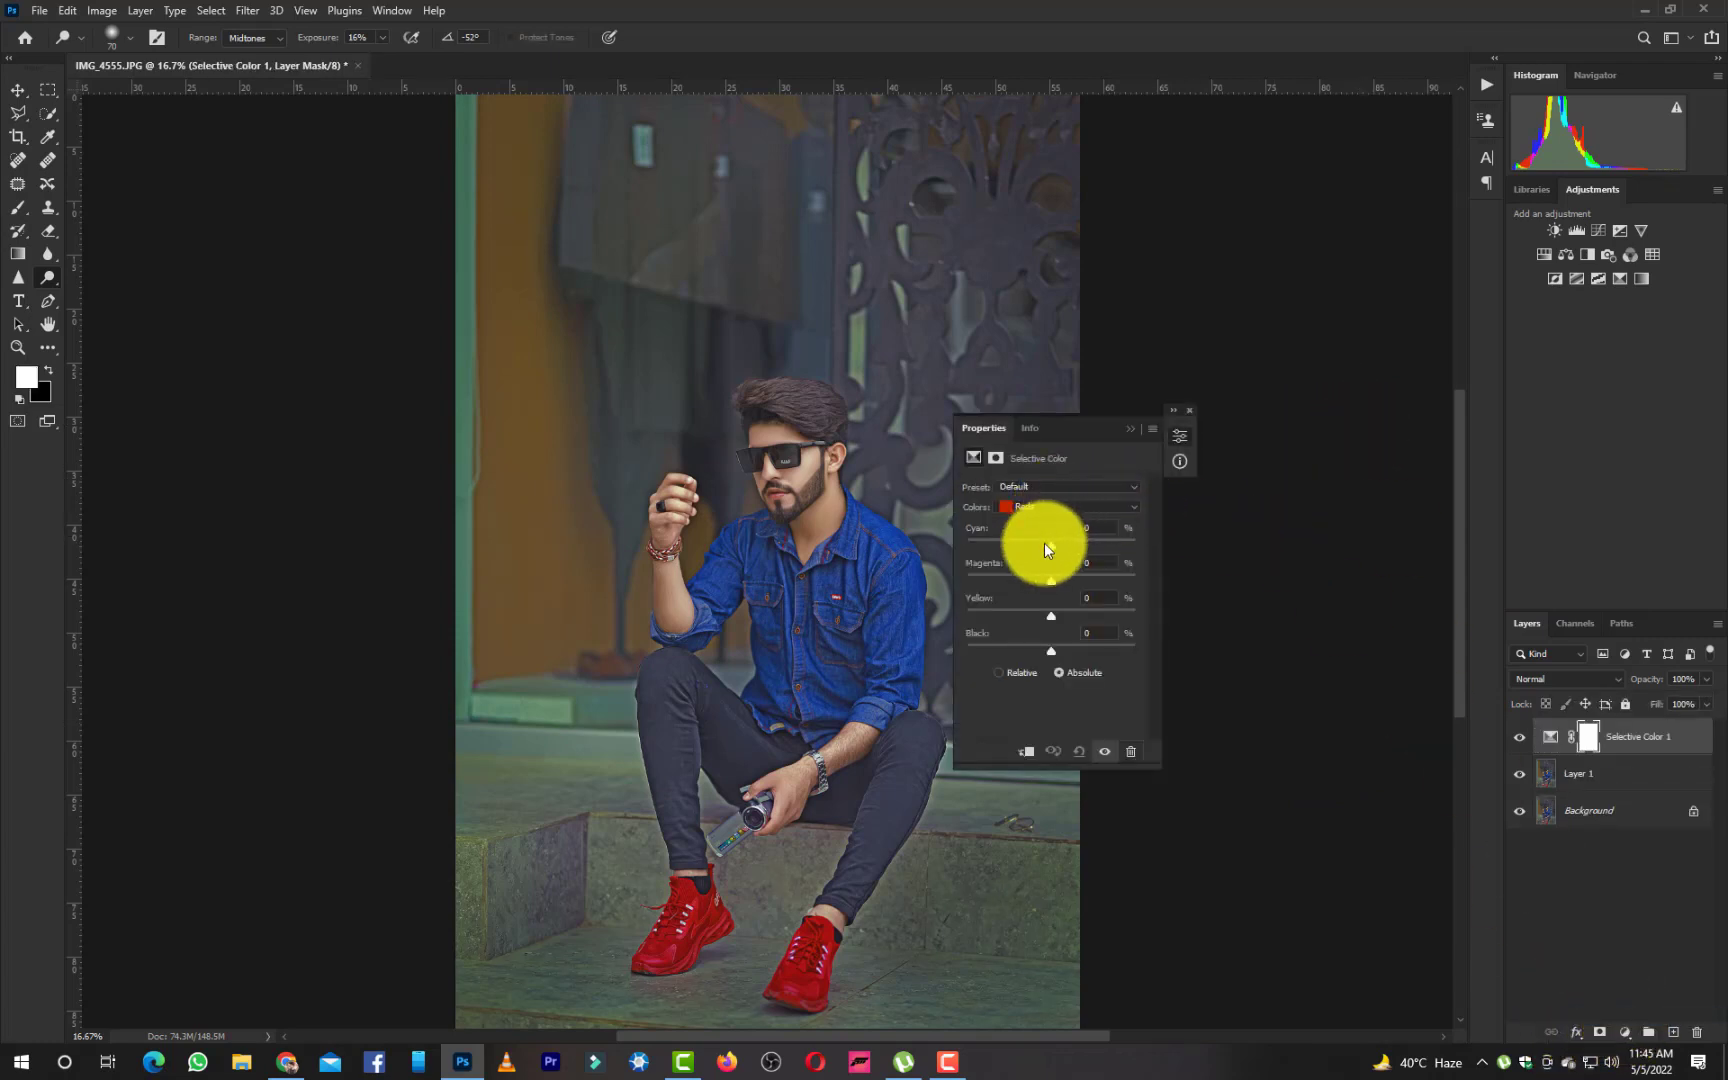
pyautogui.click(1045, 506)
pyautogui.click(1040, 578)
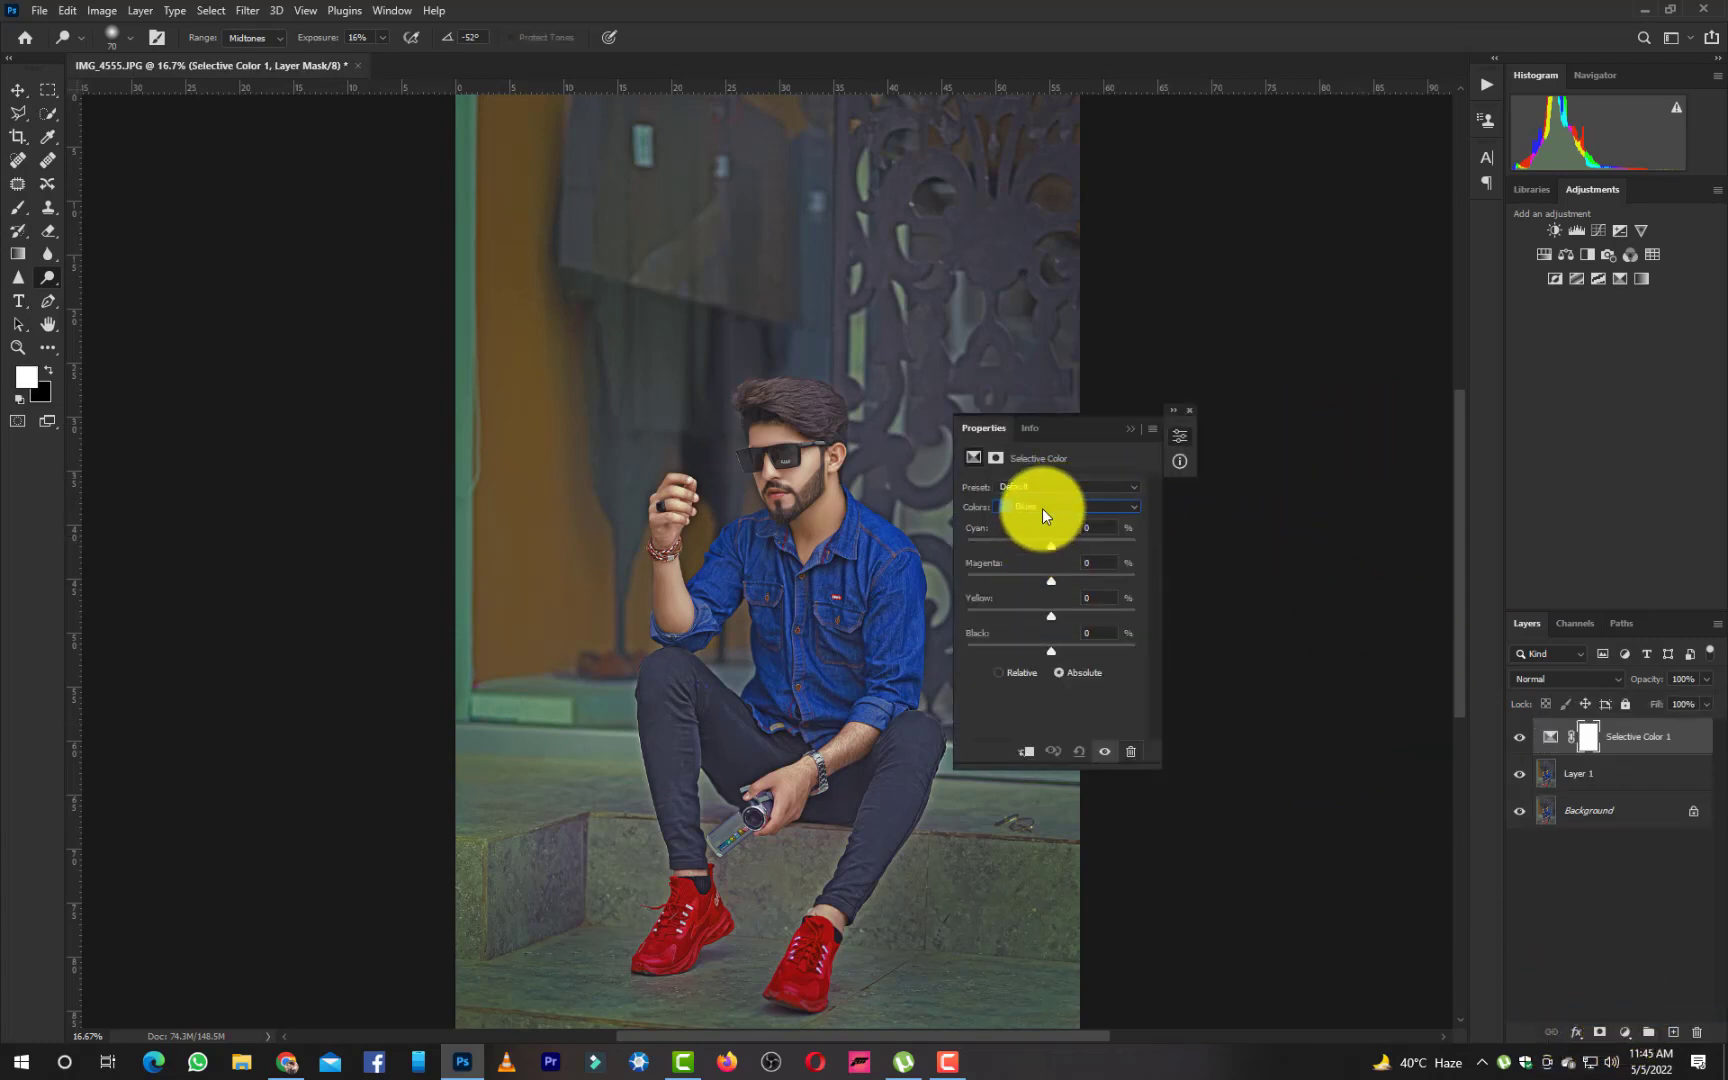
pyautogui.click(1042, 508)
pyautogui.click(1050, 620)
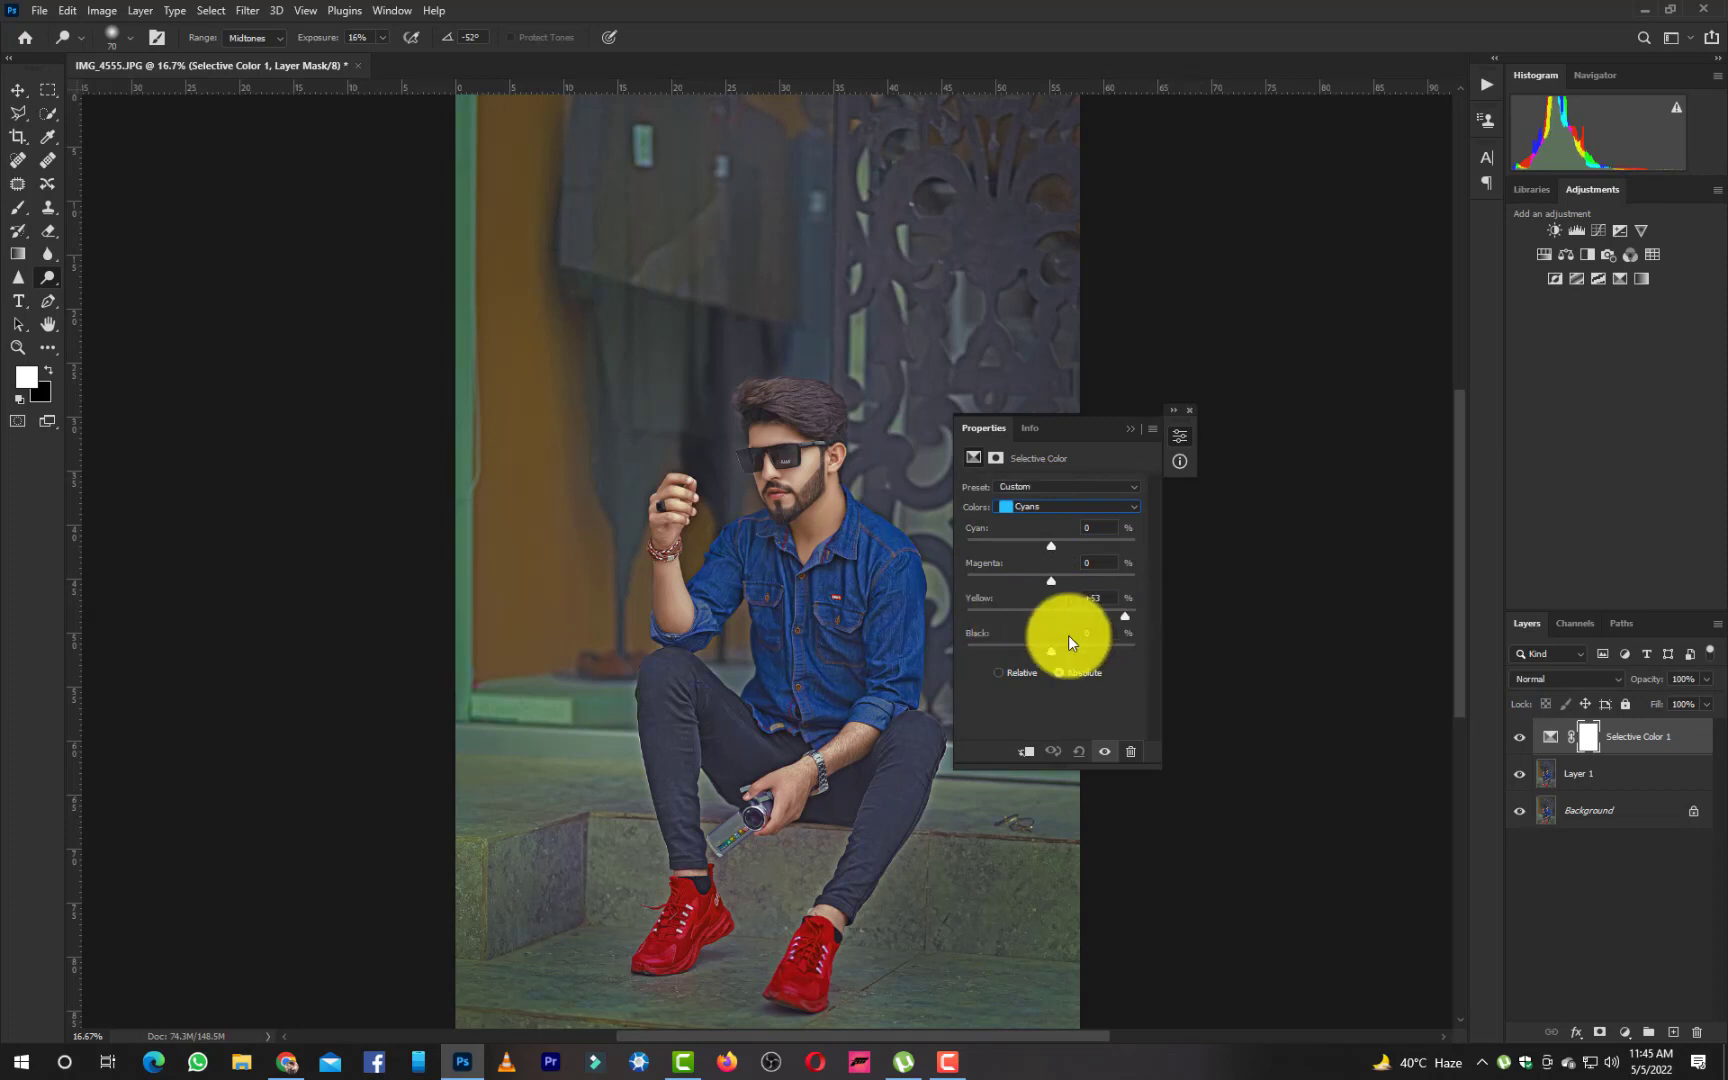
pyautogui.moveTo(1062, 657)
pyautogui.mouseDown()
pyautogui.moveTo(1031, 659)
pyautogui.moveTo(1072, 662)
pyautogui.moveTo(1044, 667)
pyautogui.mouseUp()
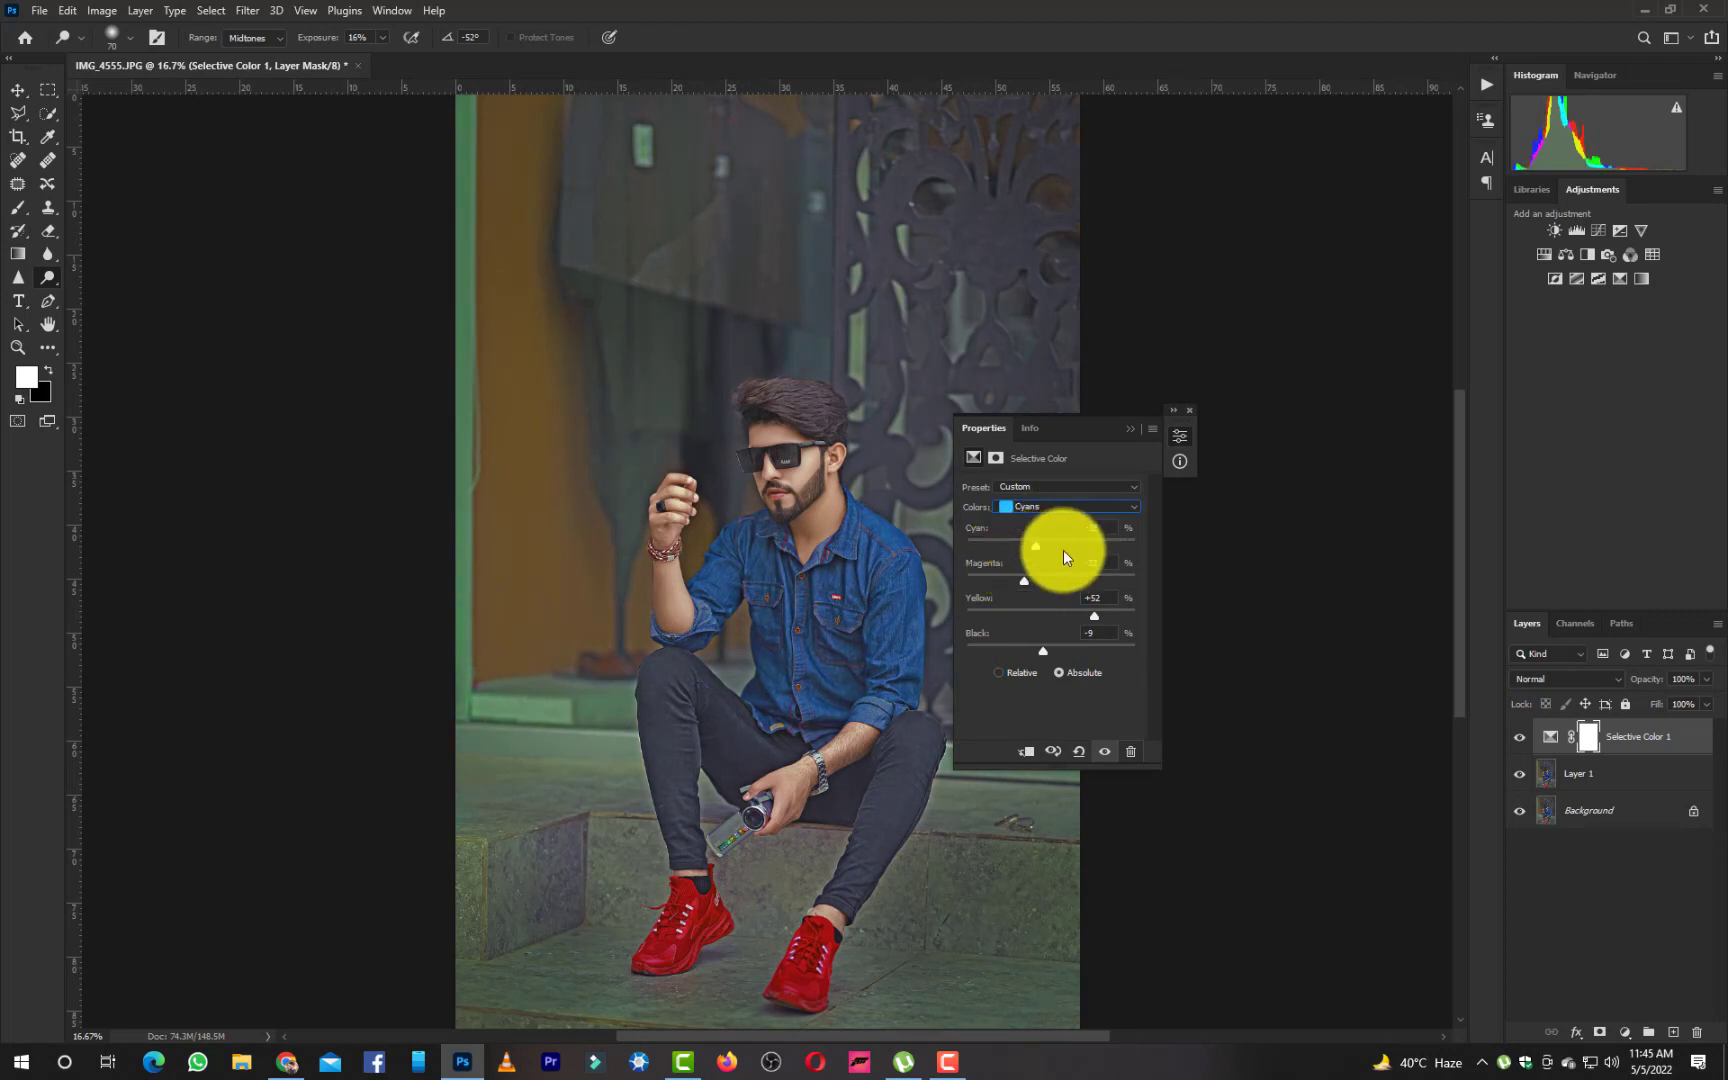
# Shift the shirt's Blues toward teal in Selective Color with Yellow +26, Black -5, strongly raised Cyan and slightly reduced Magenta
pyautogui.click(1052, 508)
pyautogui.click(1033, 580)
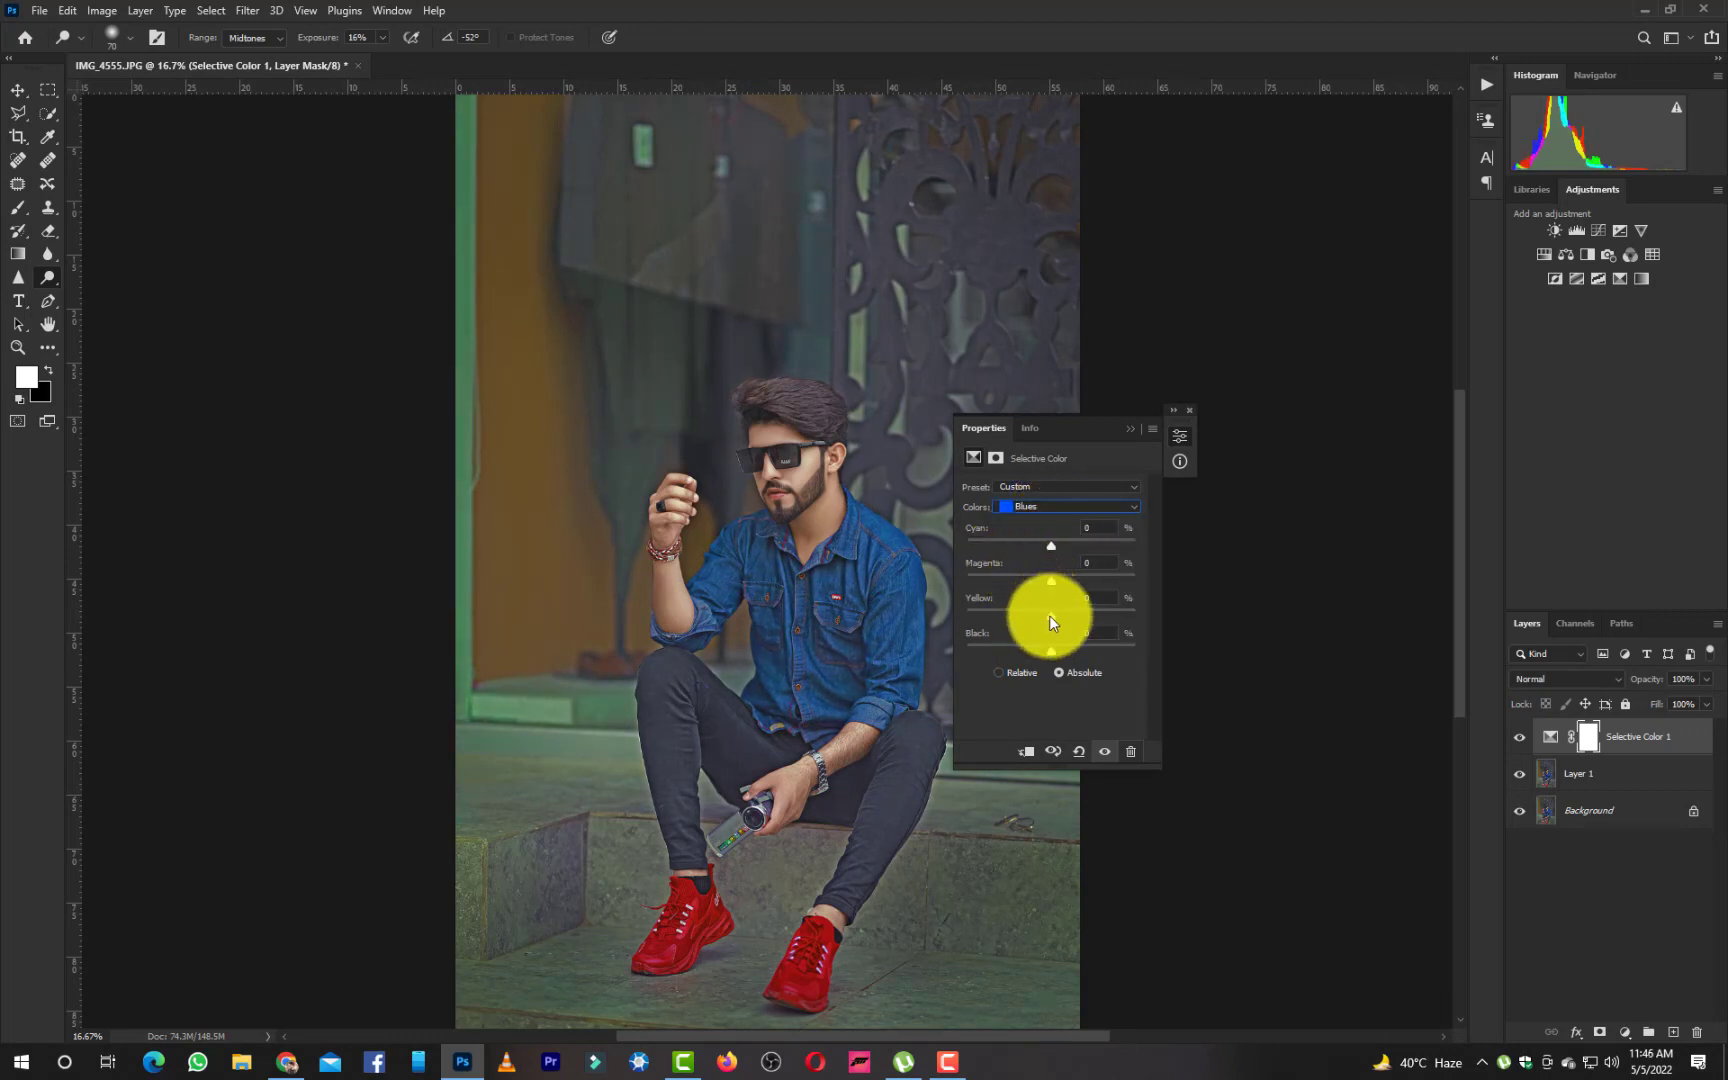
pyautogui.moveTo(1096, 621); pyautogui.dragTo(1044, 652)
pyautogui.moveTo(1049, 578); pyautogui.dragTo(1110, 552)
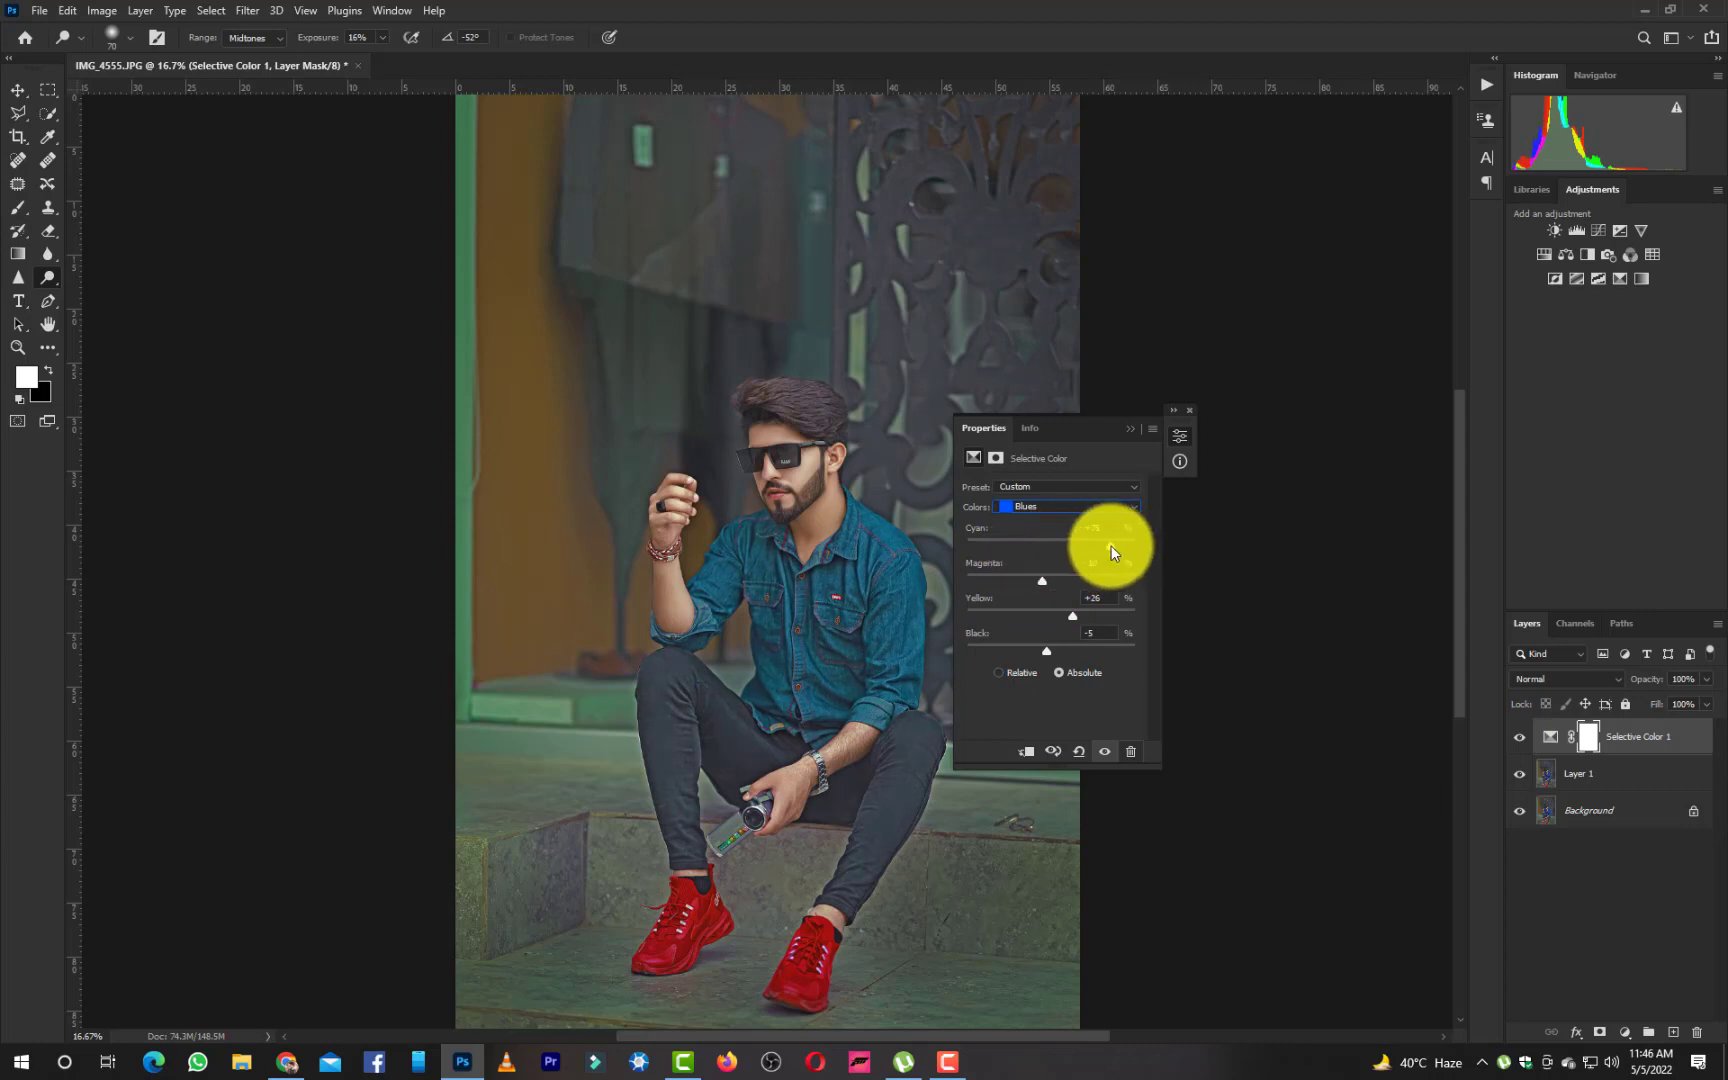
# Set Black to -82 for the Magentas and compare the portrait with the Selective Color layer hidden and shown
pyautogui.click(1072, 507)
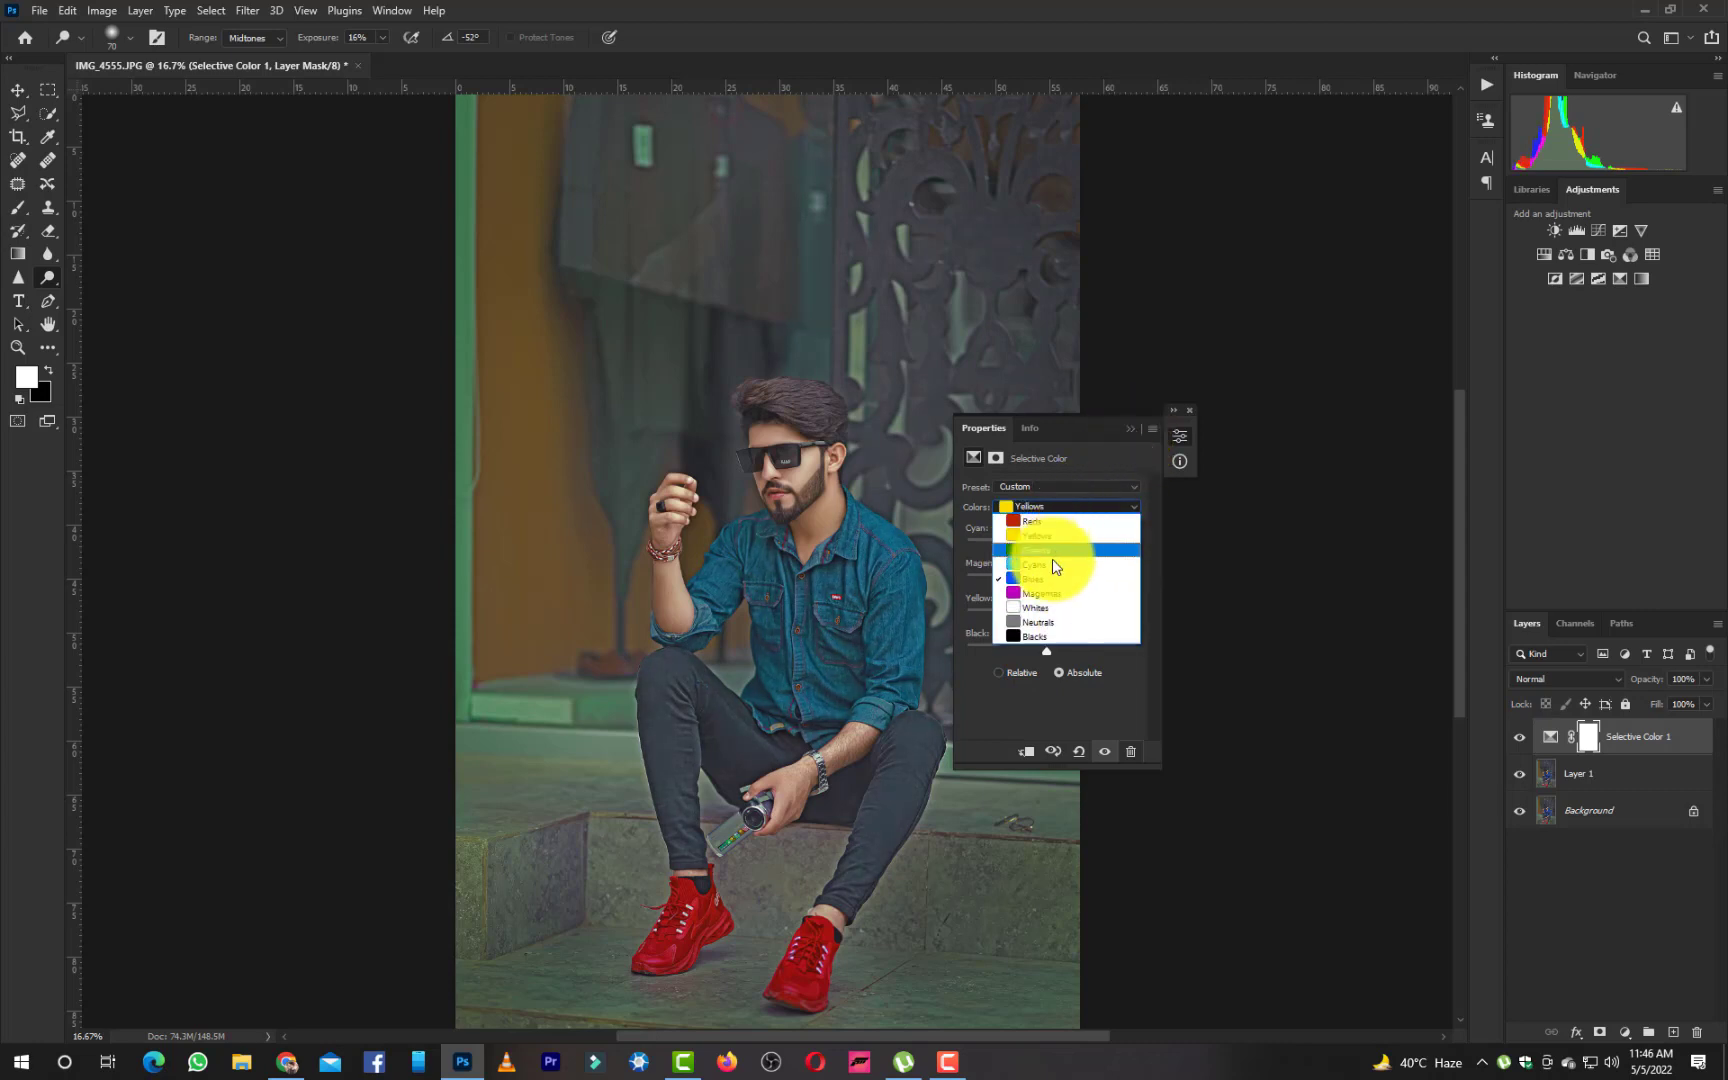
pyautogui.click(1044, 593)
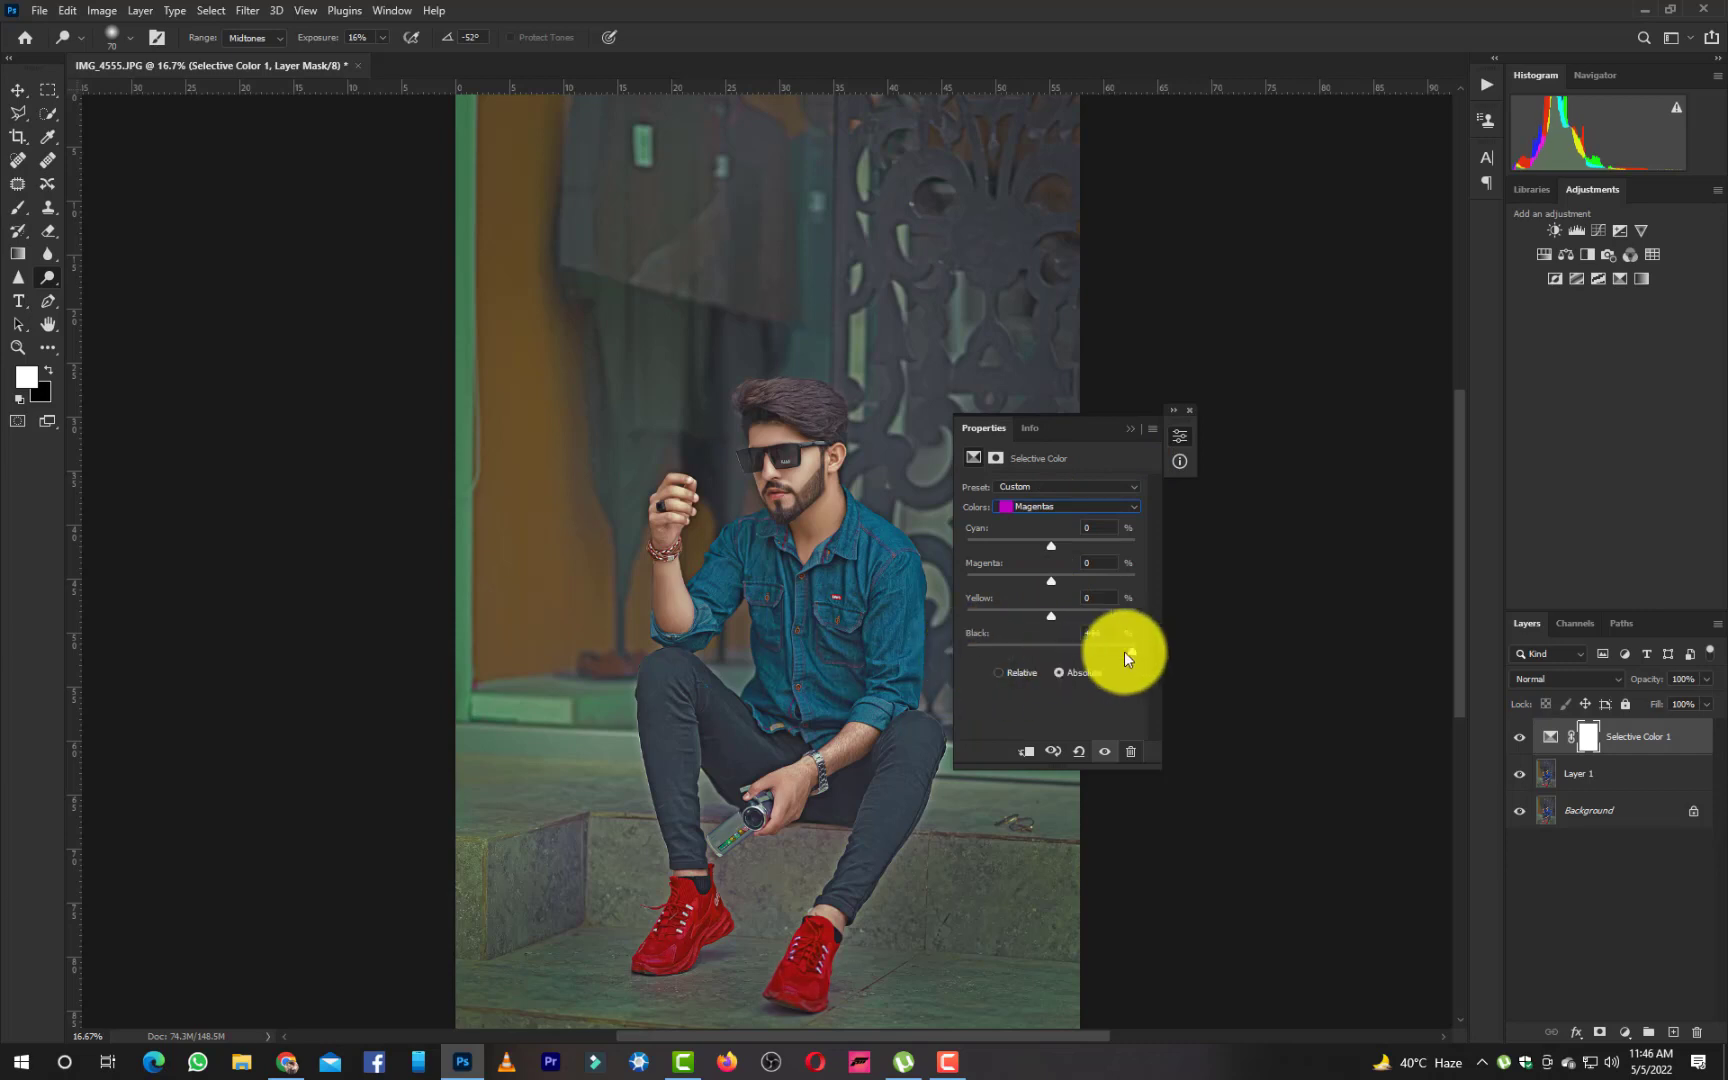
pyautogui.moveTo(1125, 651); pyautogui.dragTo(1038, 651)
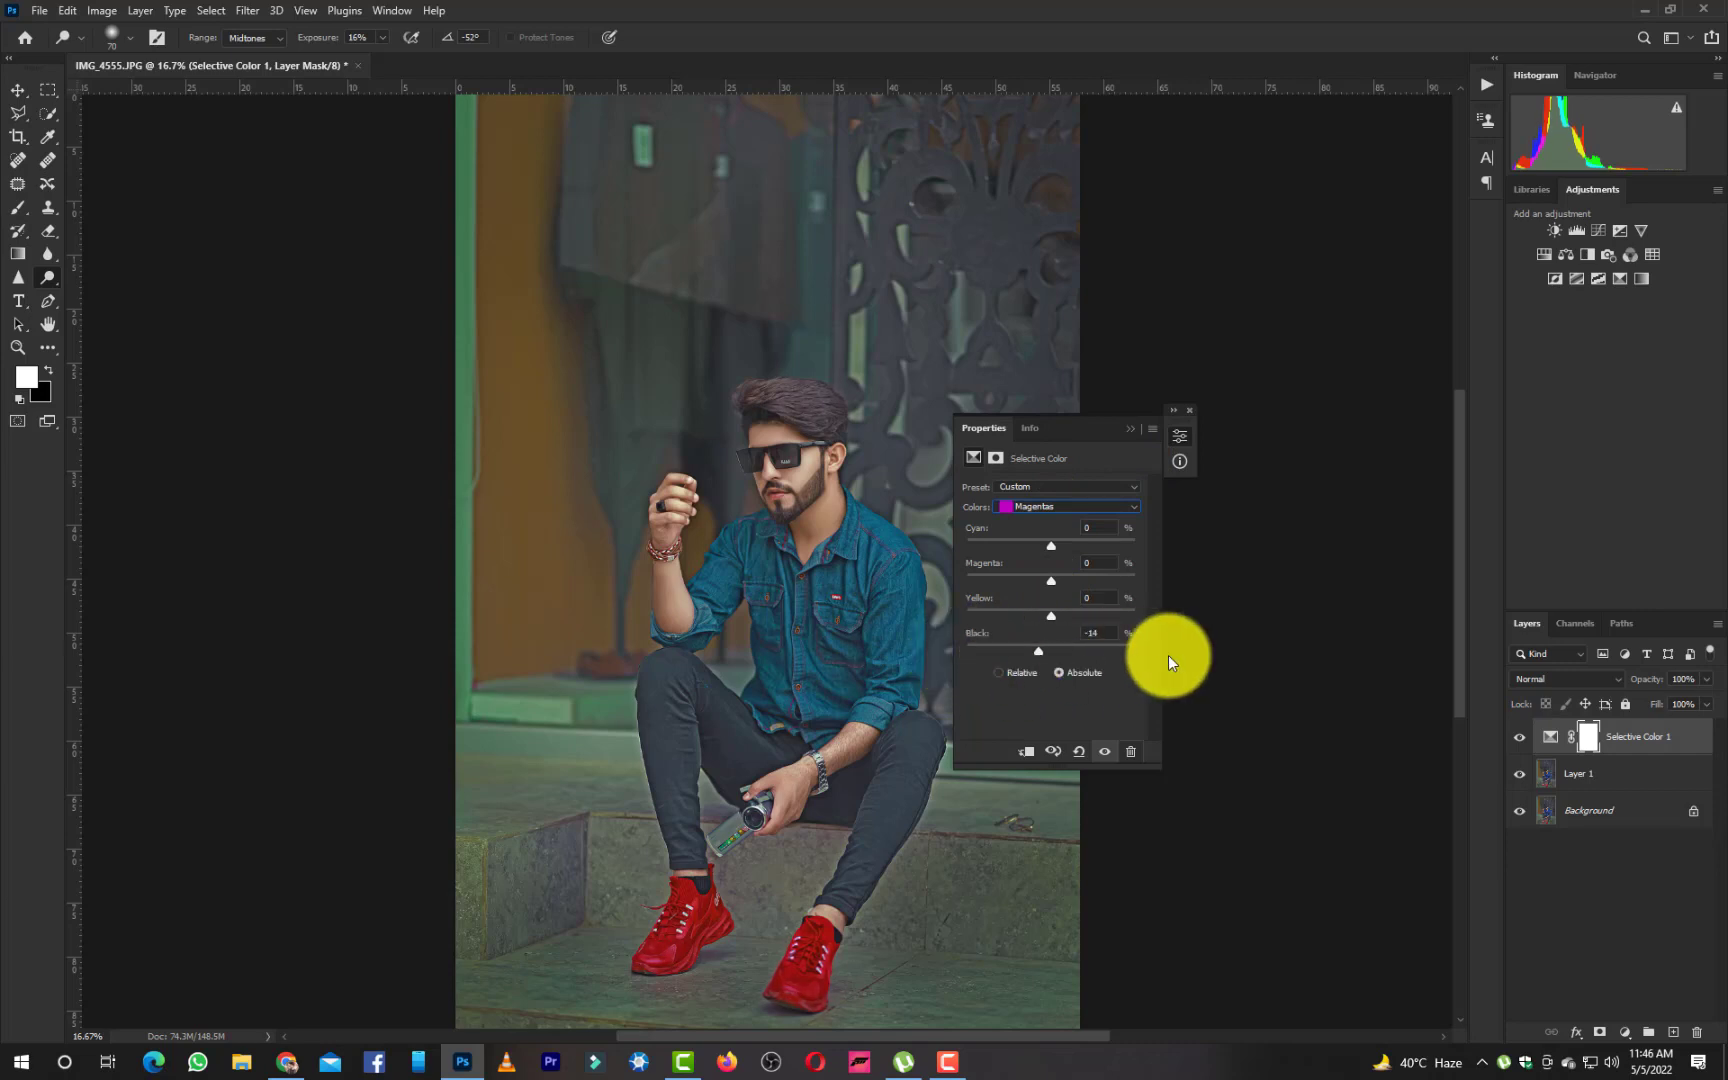
pyautogui.click(1130, 430)
pyautogui.click(1521, 738)
pyautogui.click(1522, 738)
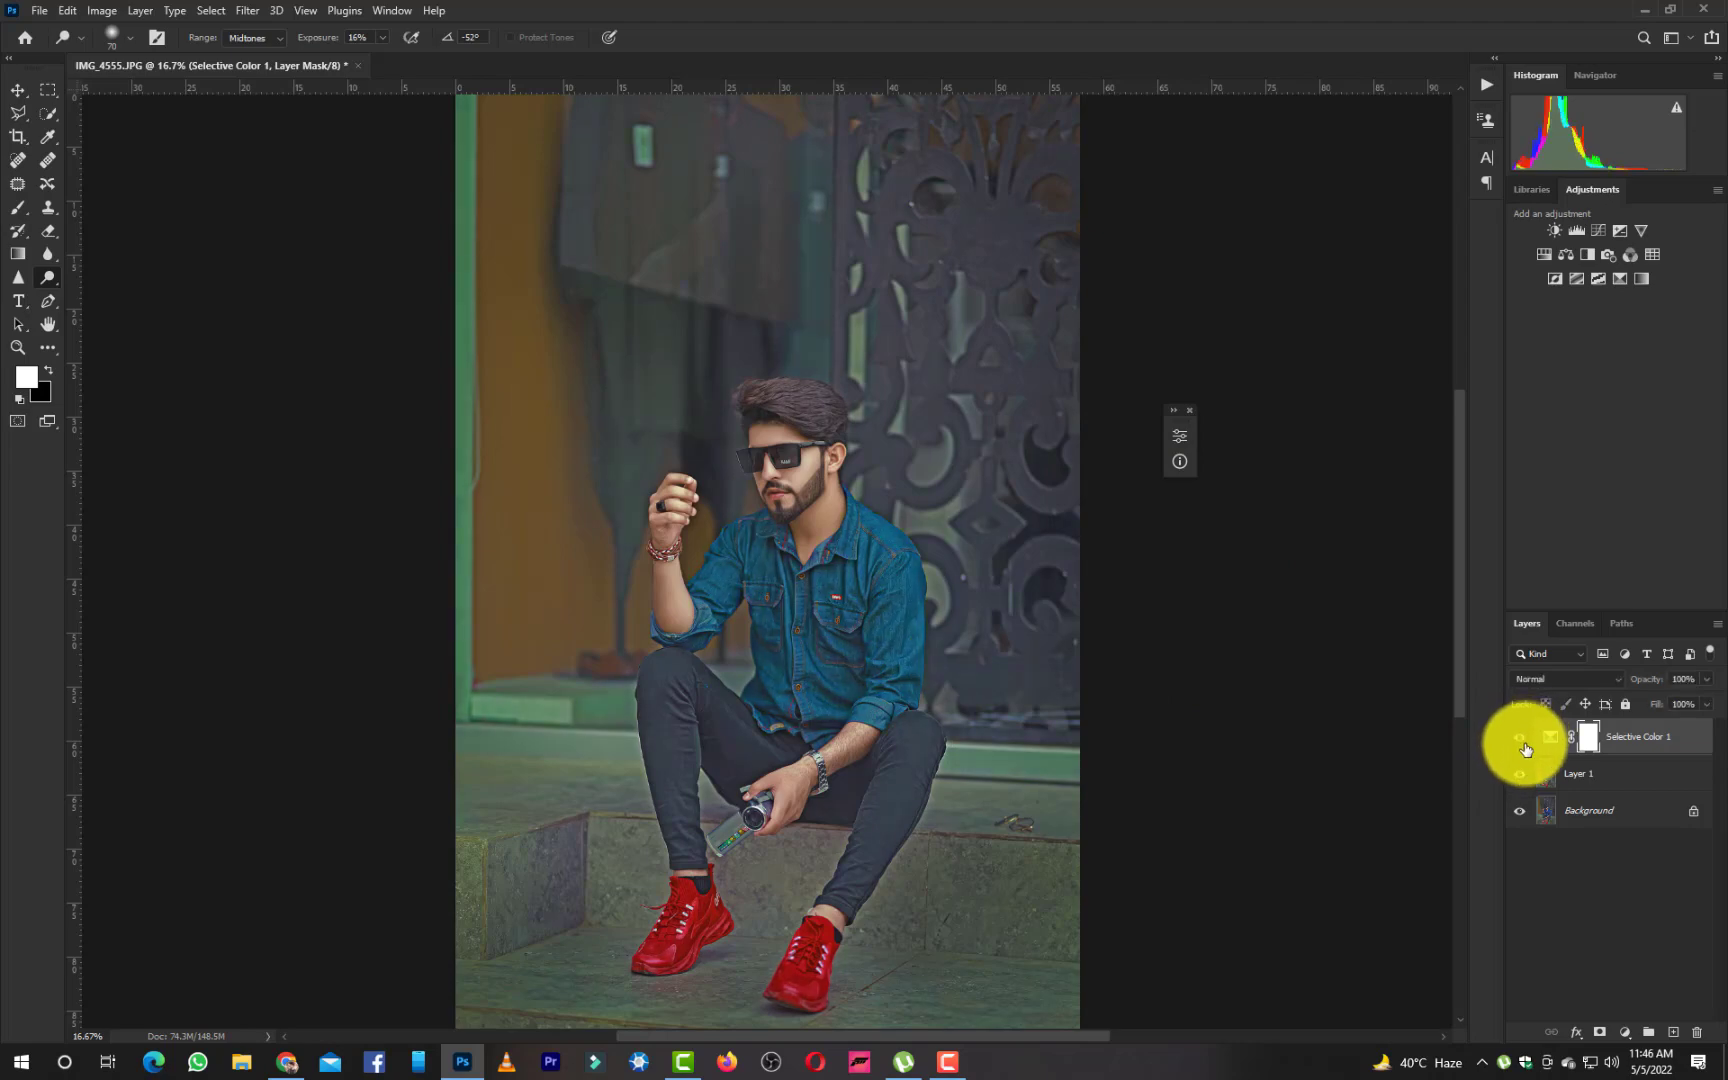
# Merge all visible layers into the background and duplicate the result as a new layer
pyautogui.hotkey('ctrl', 'shift', 'e')
pyautogui.hotkey('ctrl', 'j')
pyautogui.hotkey('ctrl', '+')
pyautogui.hotkey('ctrl', '+')
pyautogui.hotkey('ctrl', '+')
pyautogui.hotkey('ctrl', '+')
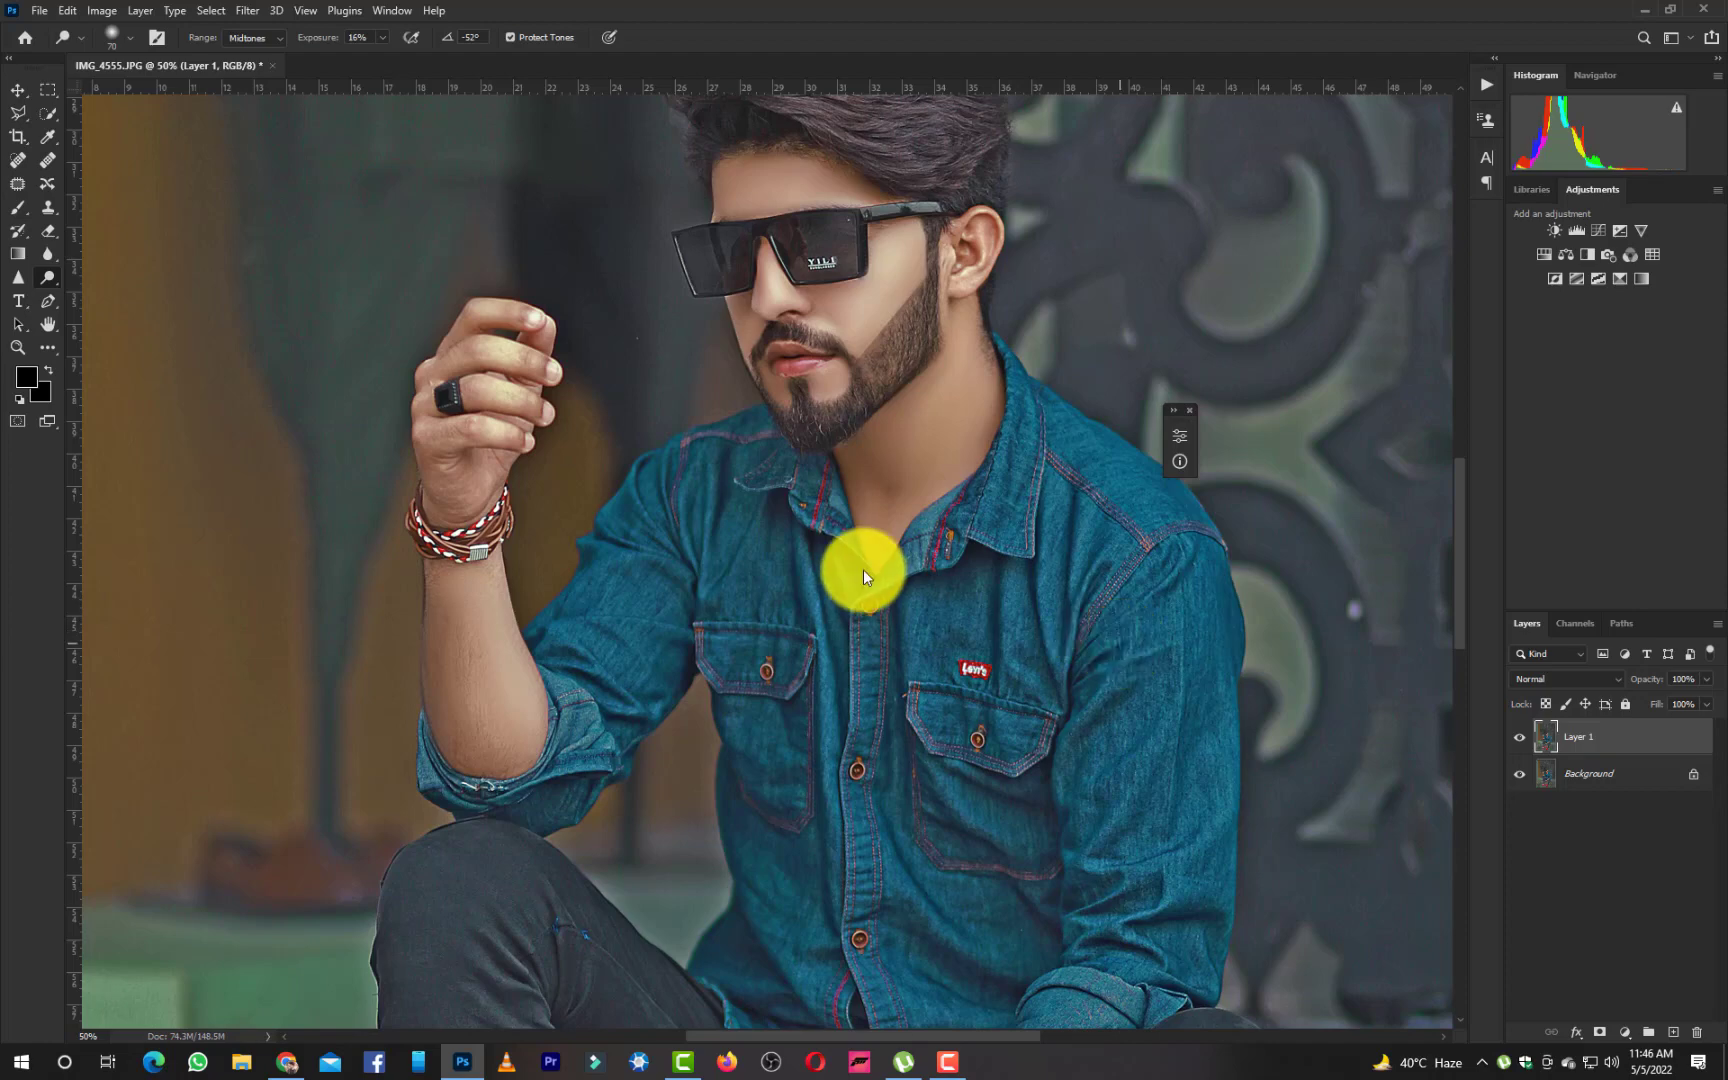
# Open the duplicated portrait layer in the Liquify filter to reshape the man's hair
pyautogui.hotkey('ctrl', 'shift', 'x')
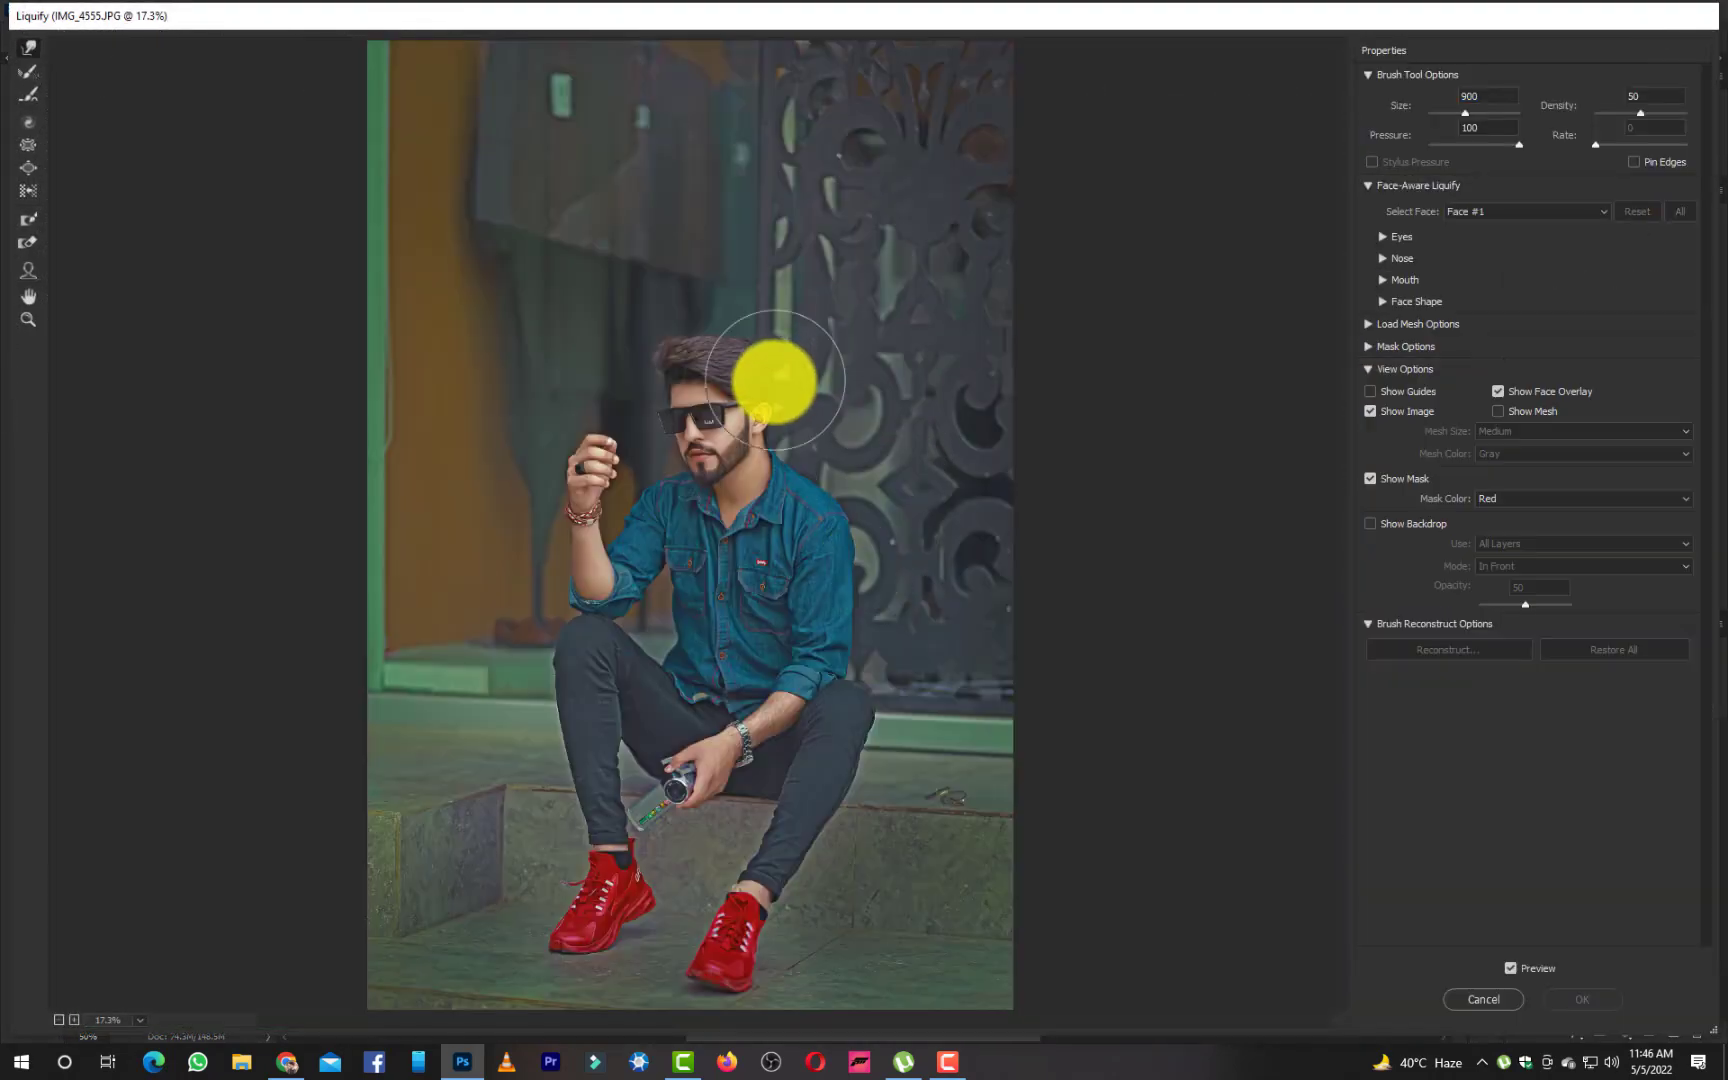
pyautogui.hotkey('ctrl', '+')
pyautogui.hotkey('ctrl', '+')
pyautogui.hotkey('ctrl', '+')
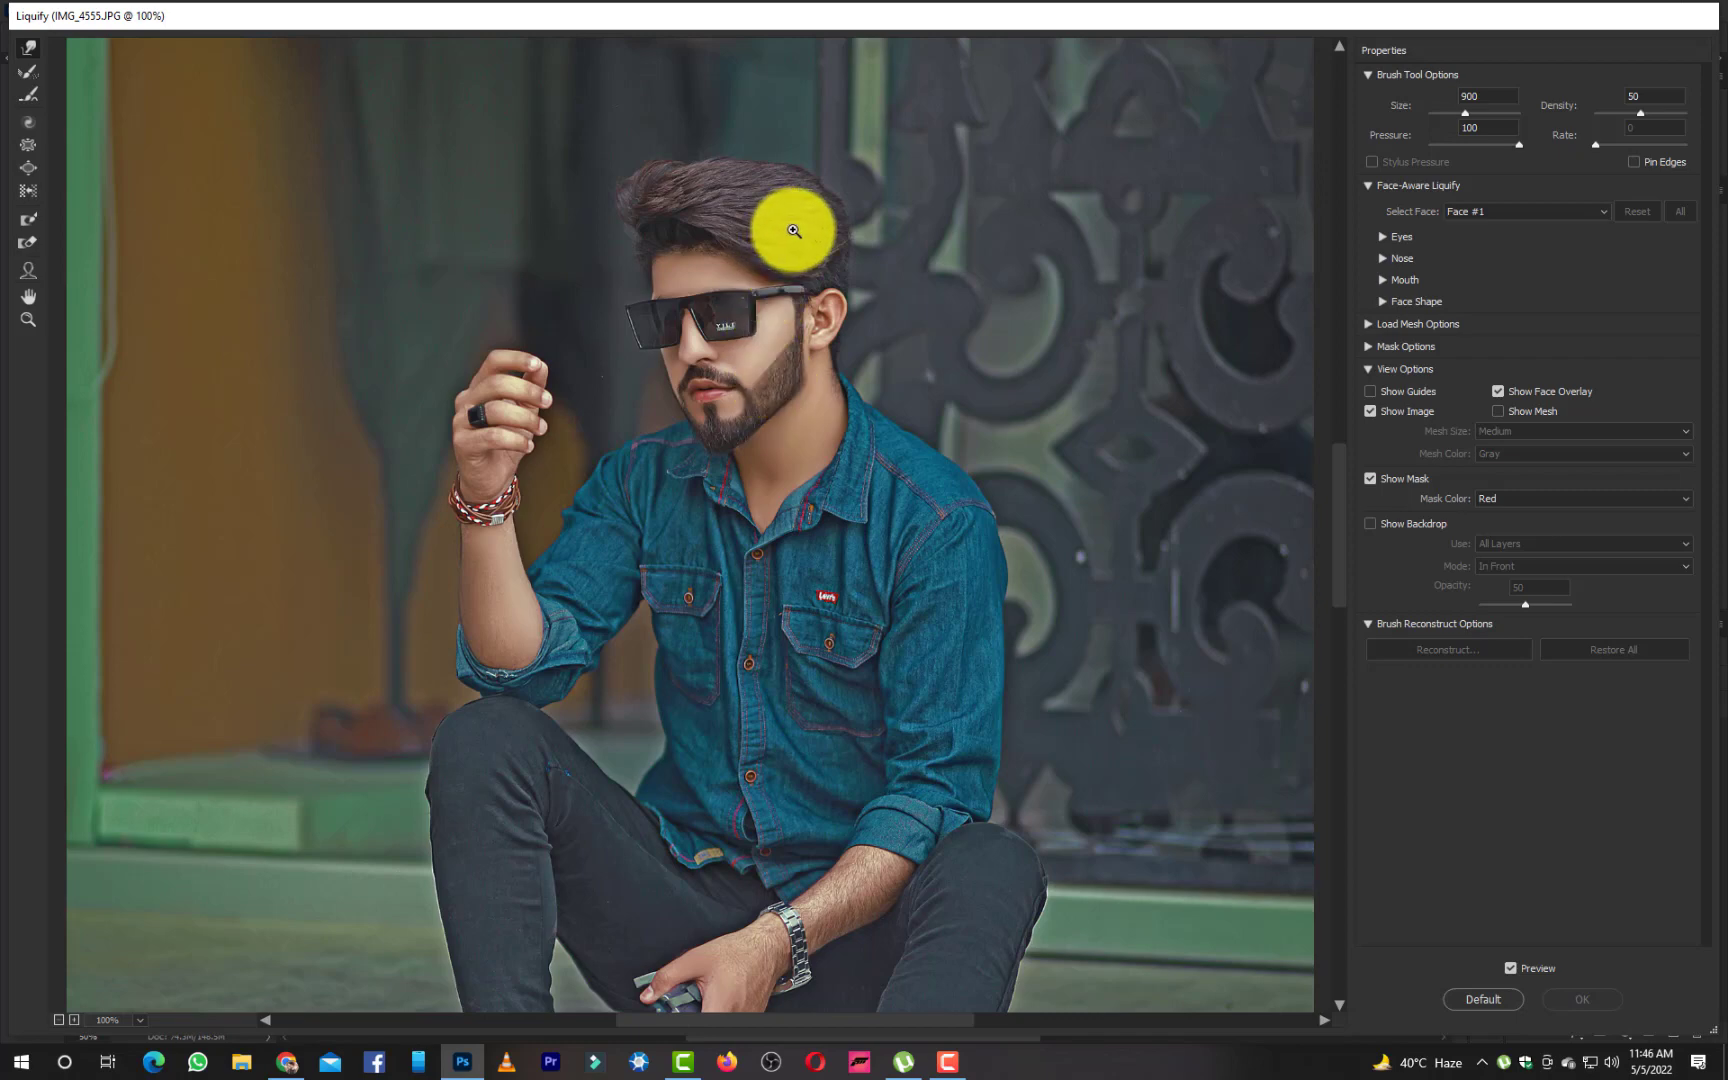
pyautogui.hotkey('ctrl', '+')
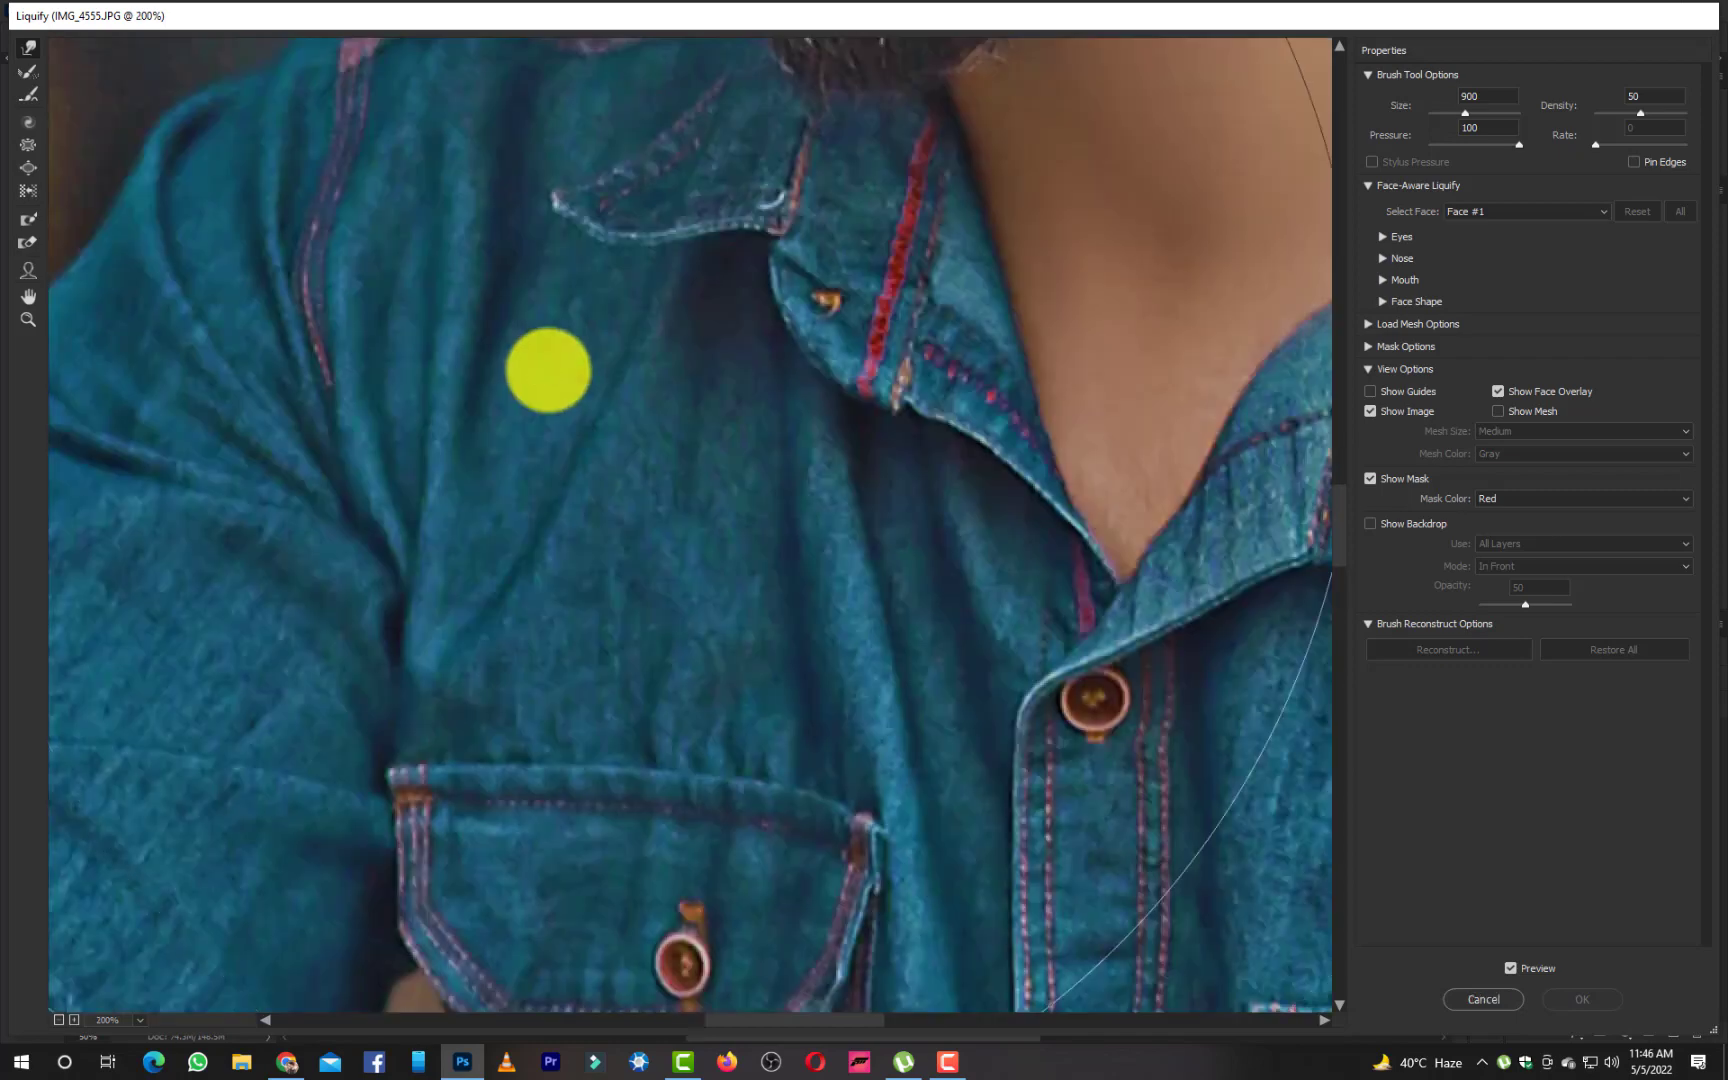
pyautogui.hotkey('ctrl', '-')
pyautogui.hotkey('ctrl', '-')
pyautogui.hotkey('ctrl', '-')
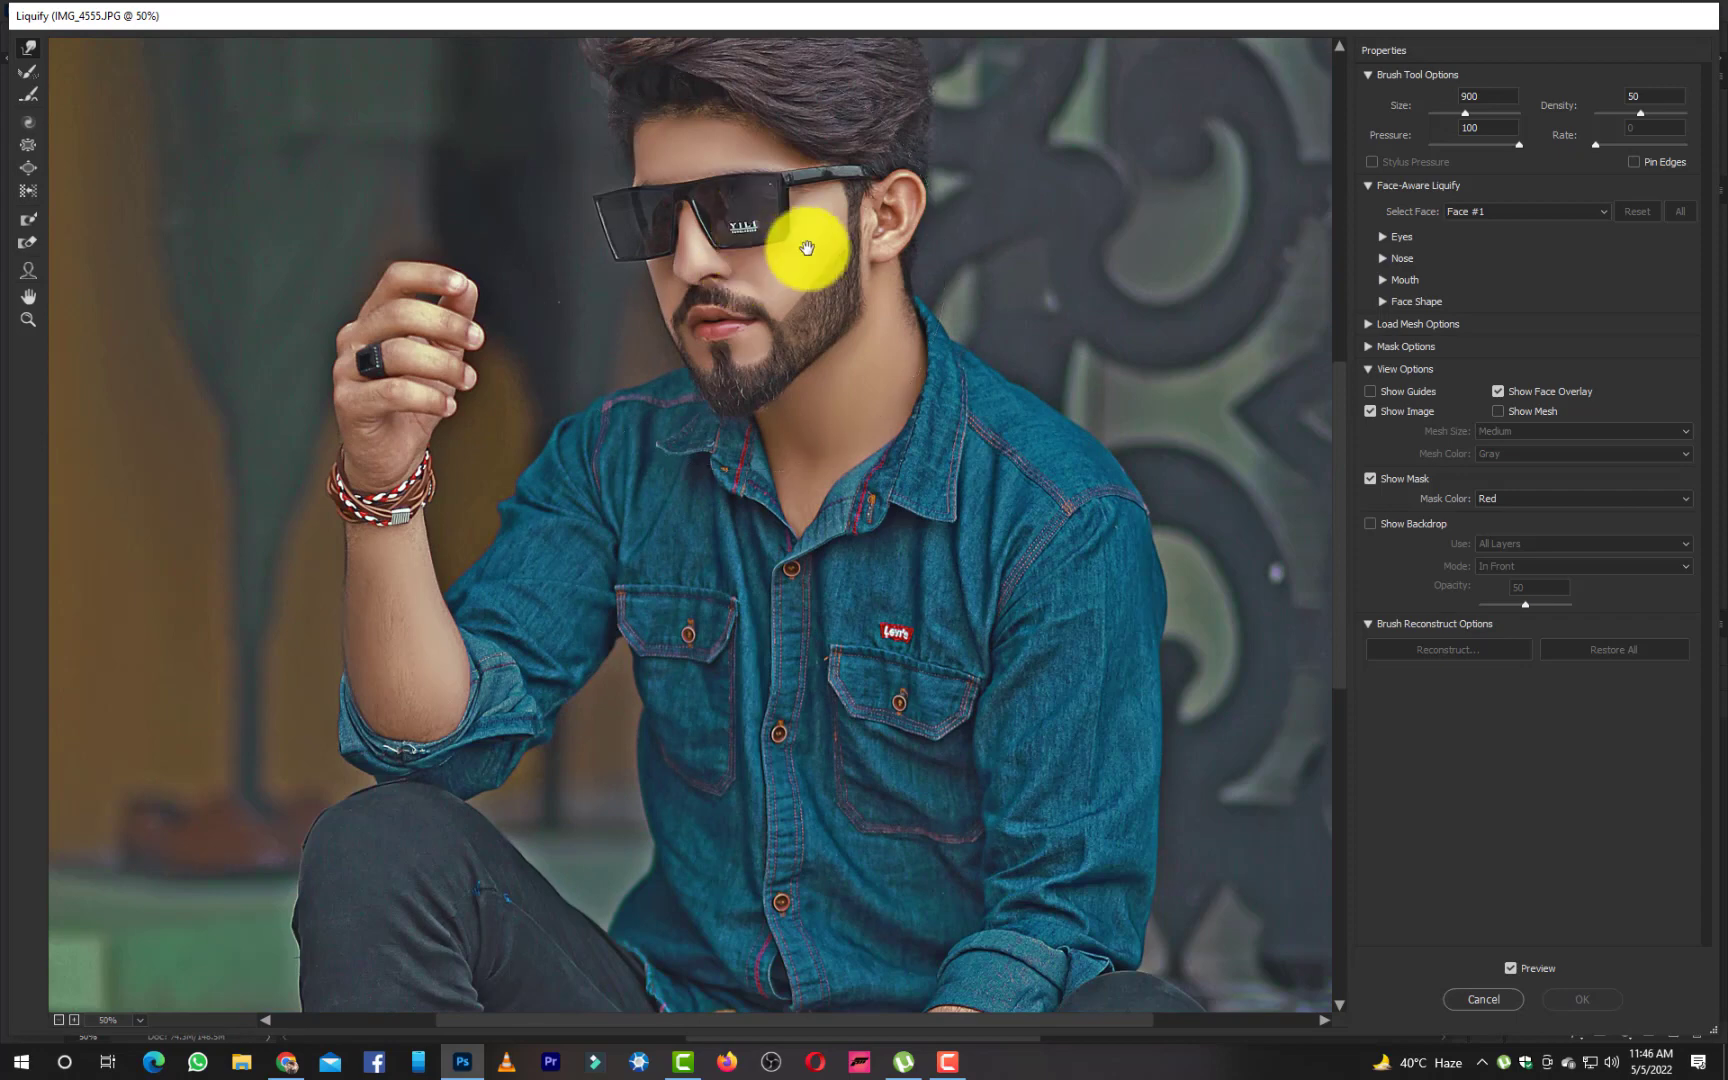
pyautogui.moveTo(808, 249); pyautogui.dragTo(762, 660)
# Reduce the Forward Warp brush size to 500 and reshape the top edge of the man's hair
pyautogui.press('[')
pyautogui.press('[')
pyautogui.press('[')
pyautogui.press('[')
pyautogui.press('[')
pyautogui.press('[')
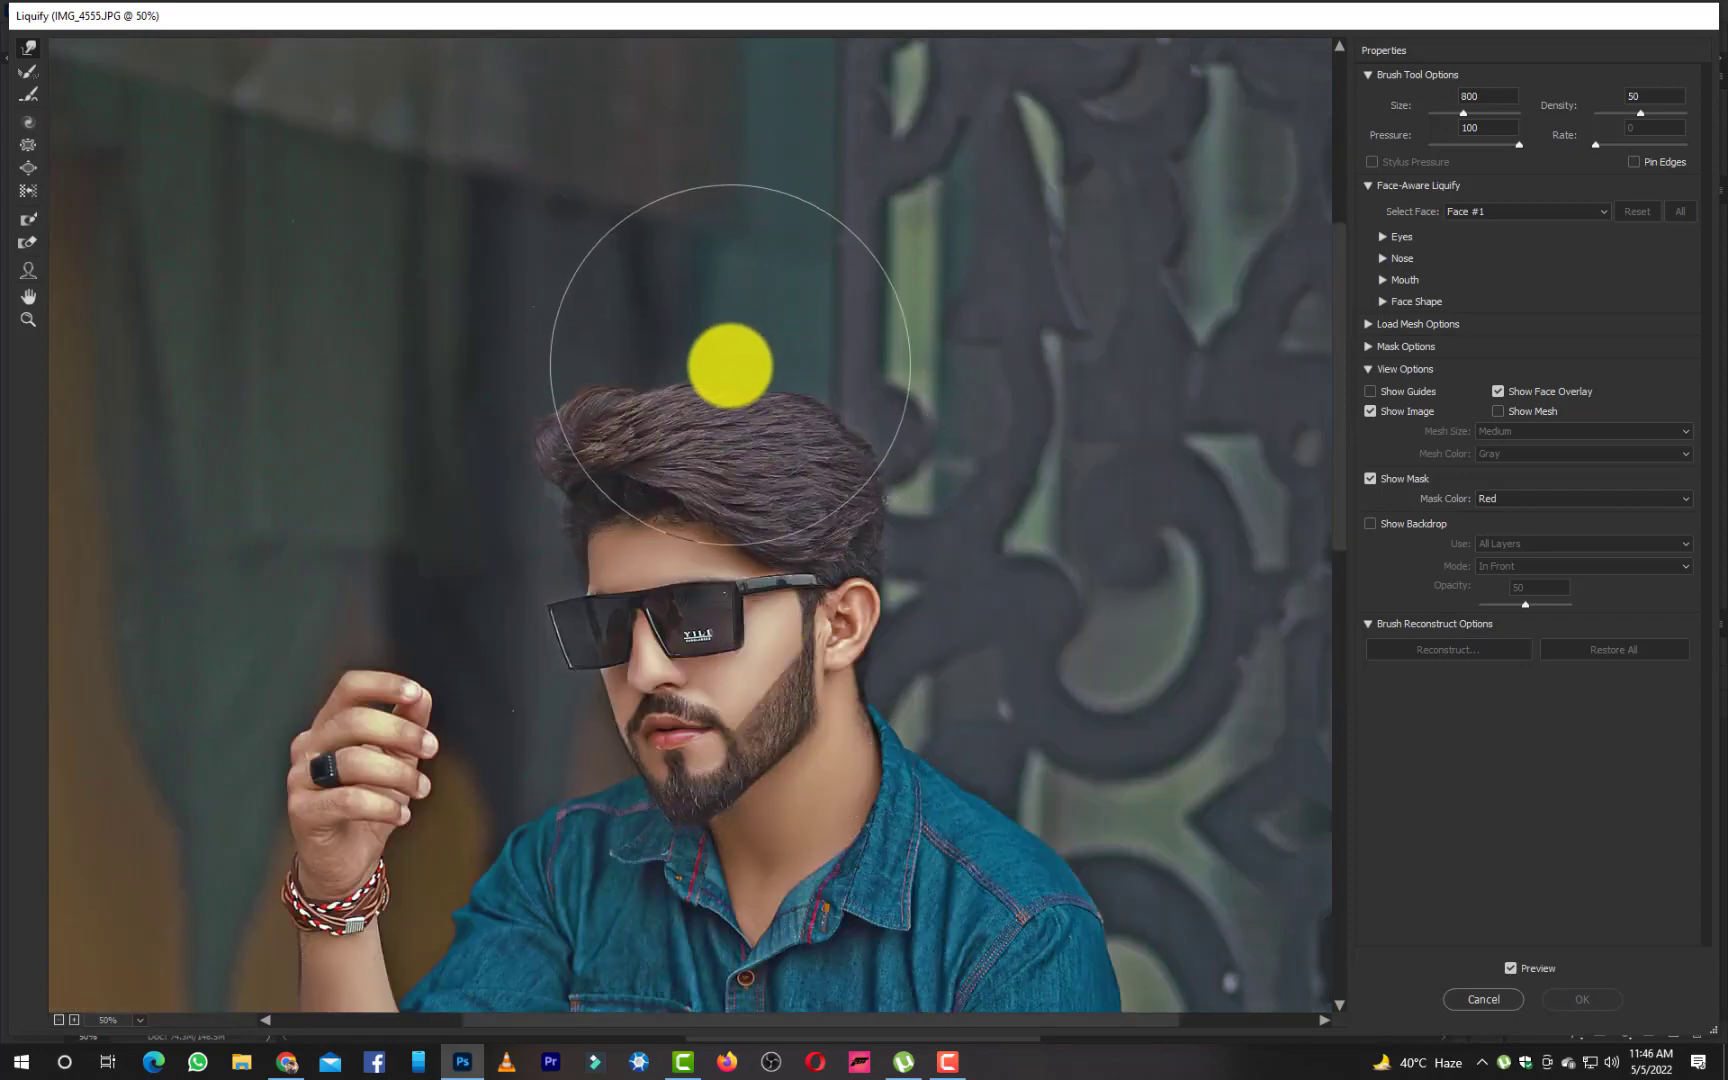
pyautogui.press(']')
pyautogui.press(']')
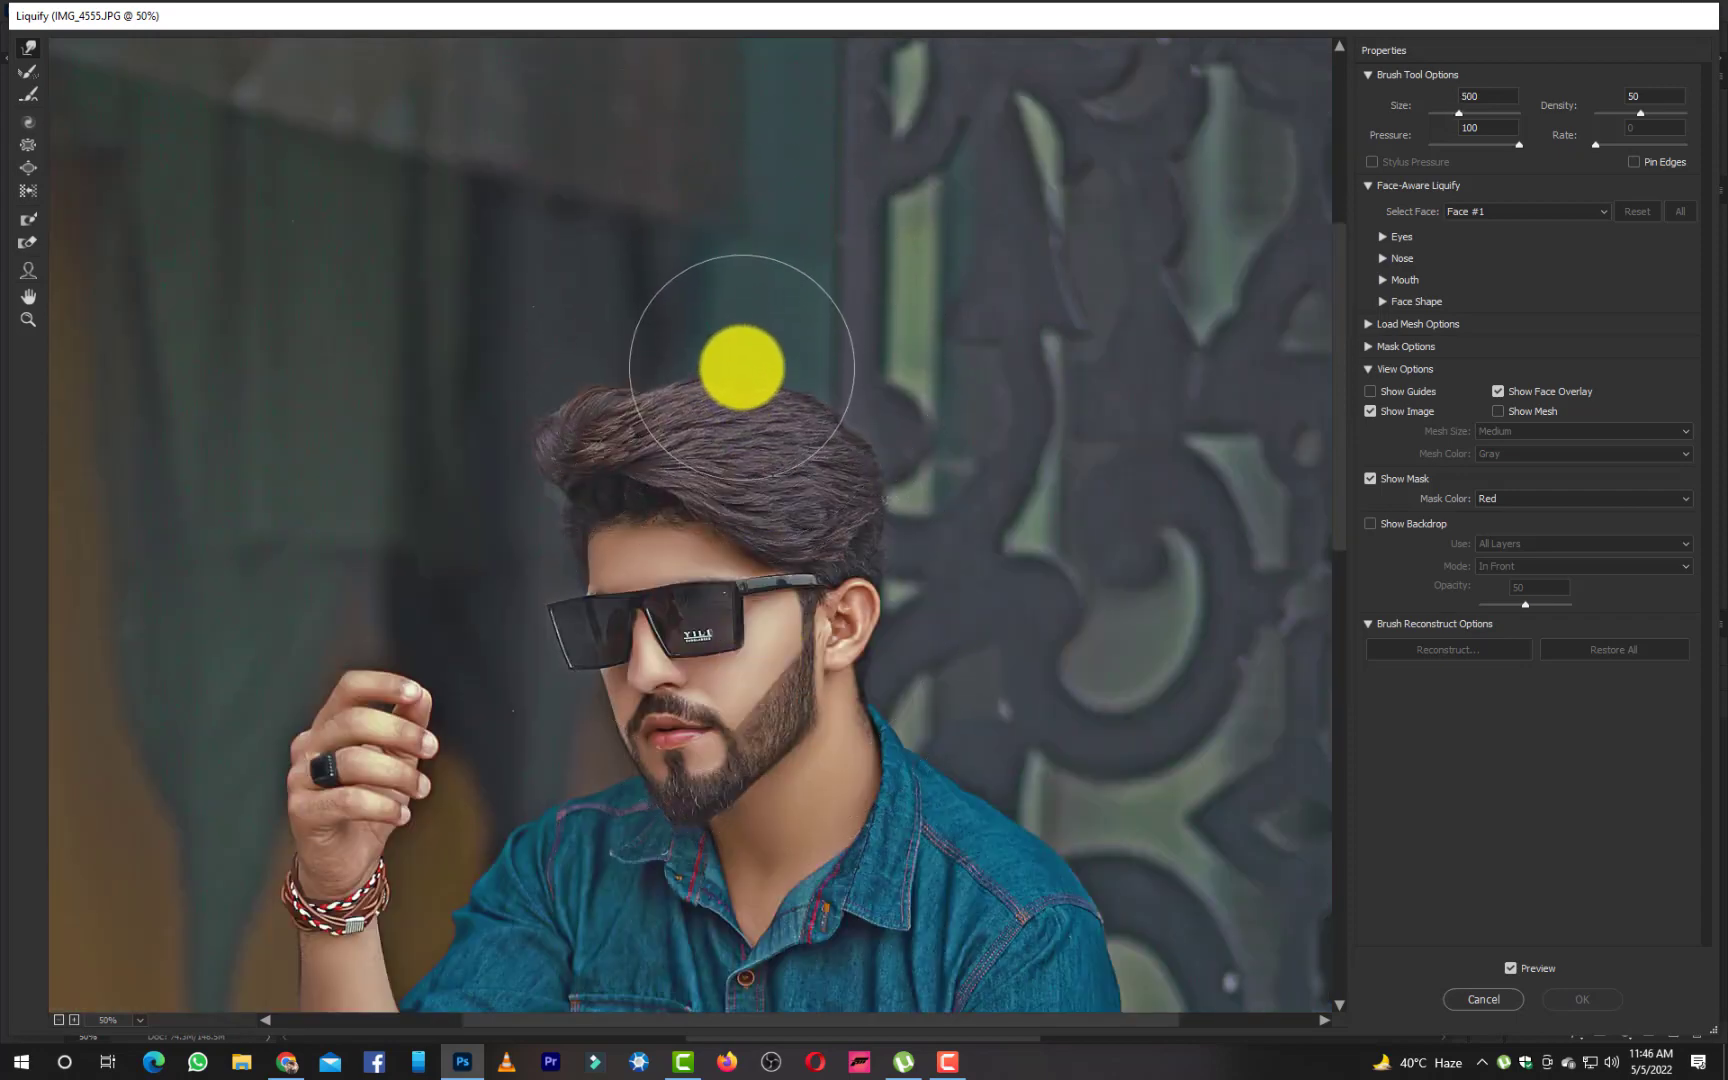
pyautogui.press('[')
pyautogui.press('[')
pyautogui.moveTo(742, 368); pyautogui.dragTo(748, 387)
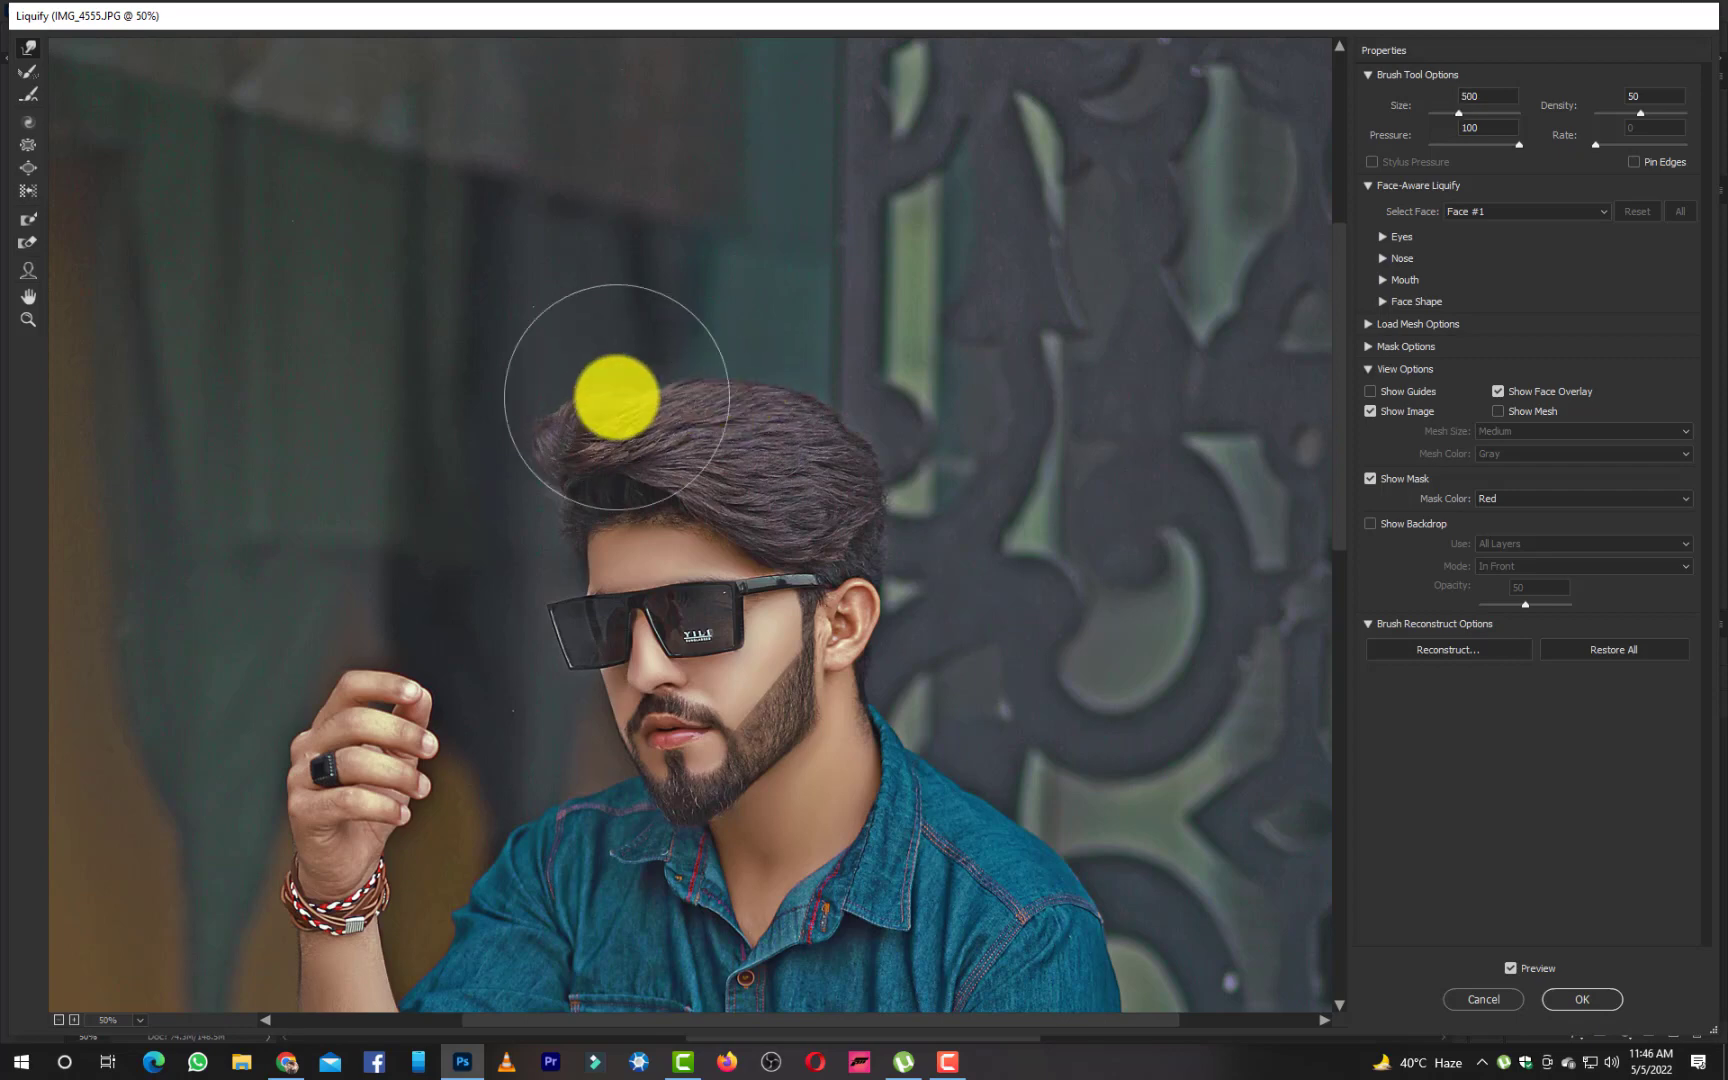
# Raise the front and crown of the hair with Forward Warp brush sizes between 300 and 700, and apply Liquify
pyautogui.press('[')
pyautogui.moveTo(652, 398); pyautogui.dragTo(648, 389)
pyautogui.press(']')
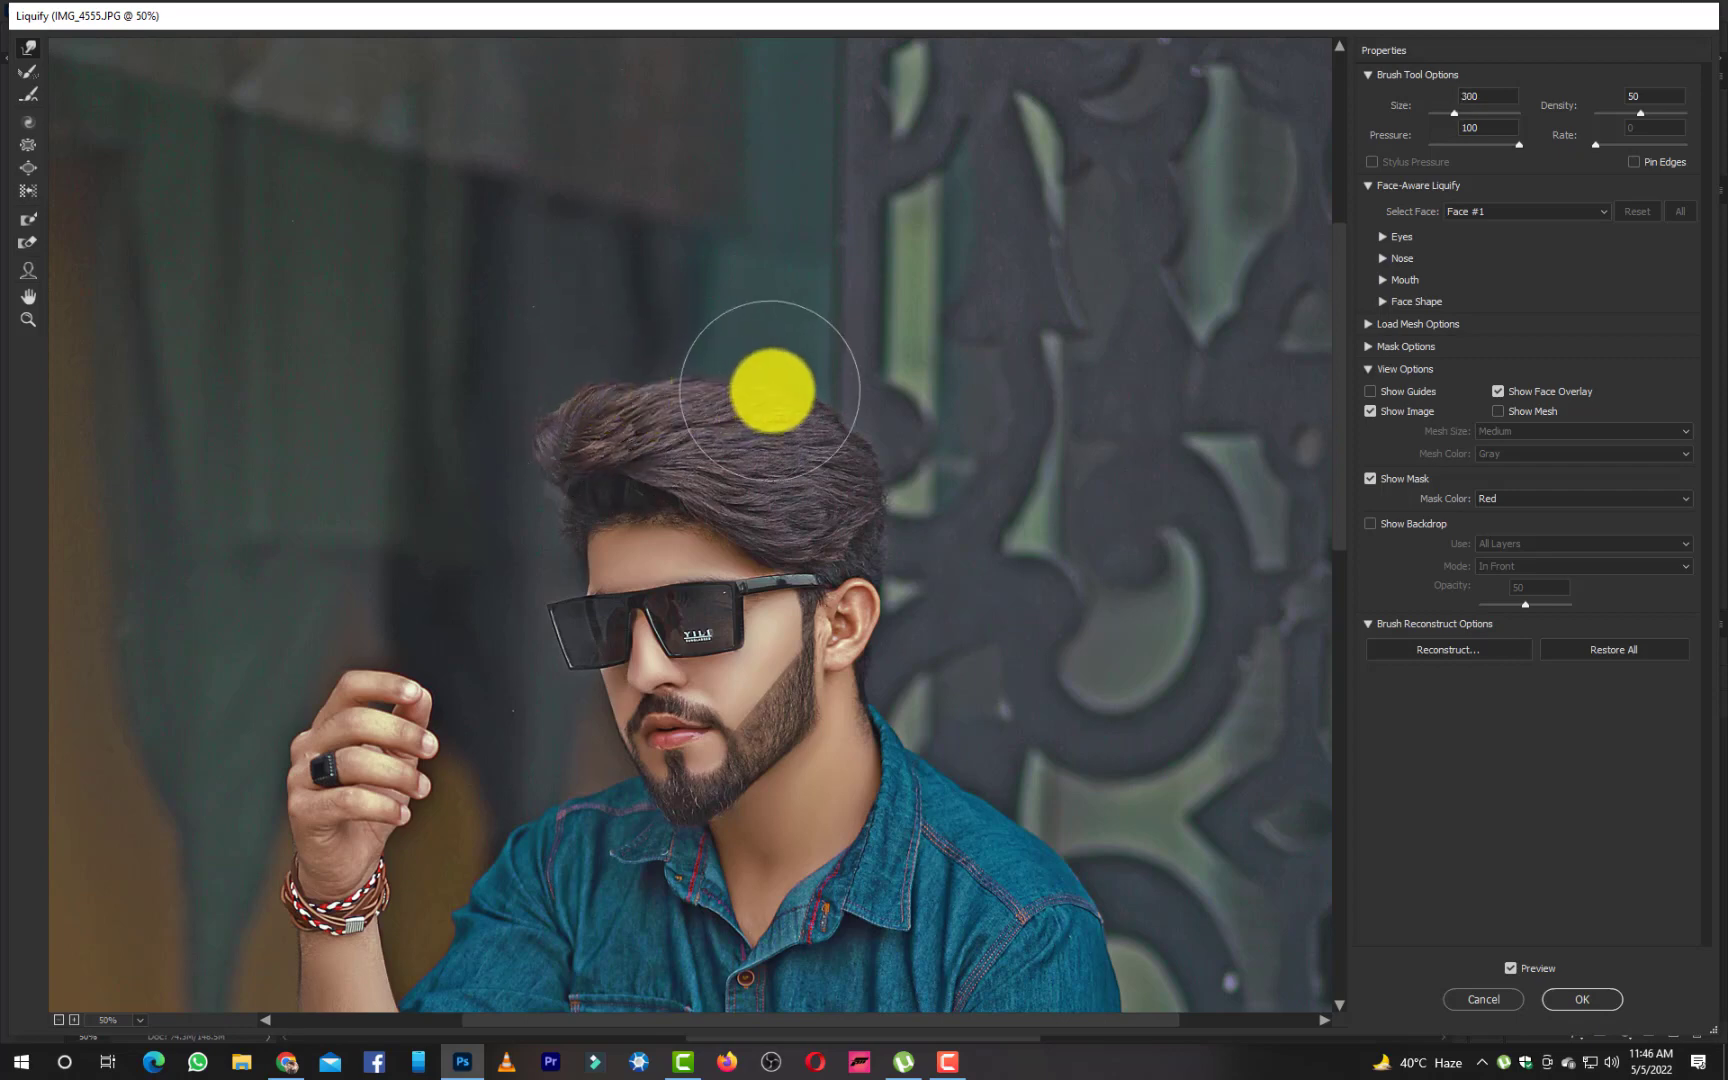
pyautogui.press(']')
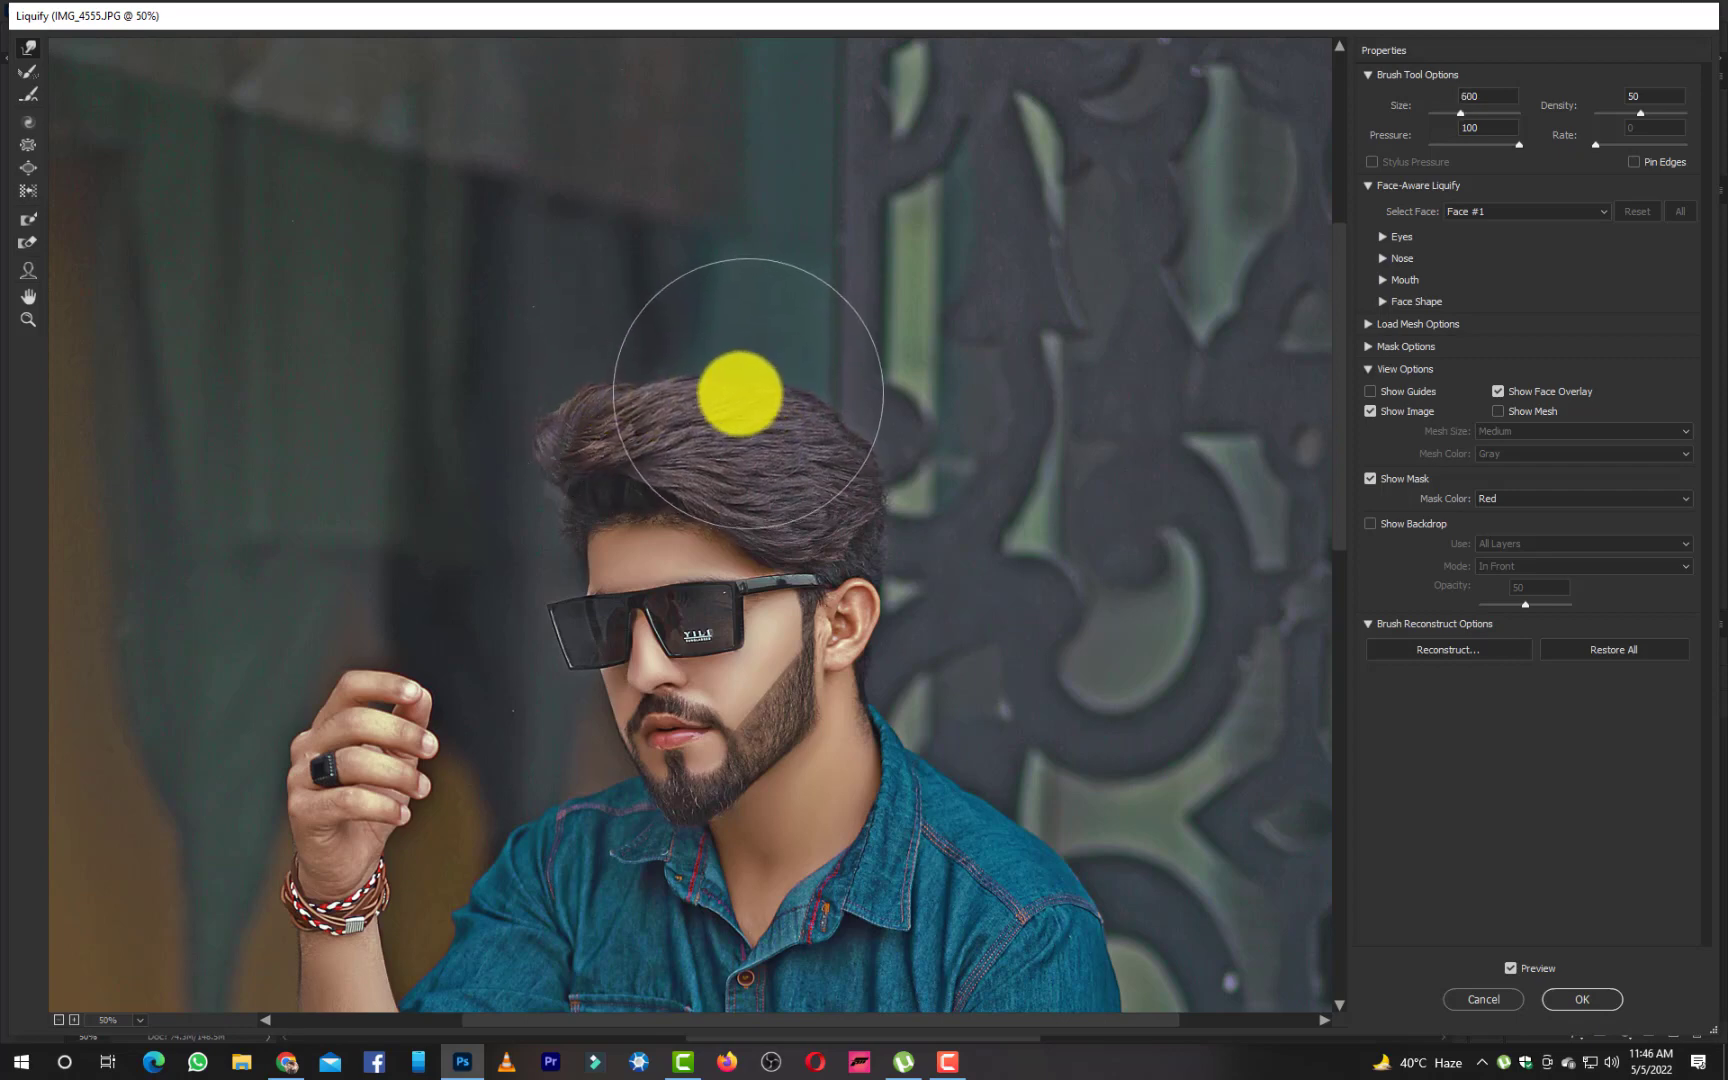
pyautogui.moveTo(697, 380)
pyautogui.mouseDown()
pyautogui.moveTo(616, 381)
pyautogui.moveTo(646, 389)
pyautogui.moveTo(588, 407)
pyautogui.mouseUp()
pyautogui.press(']')
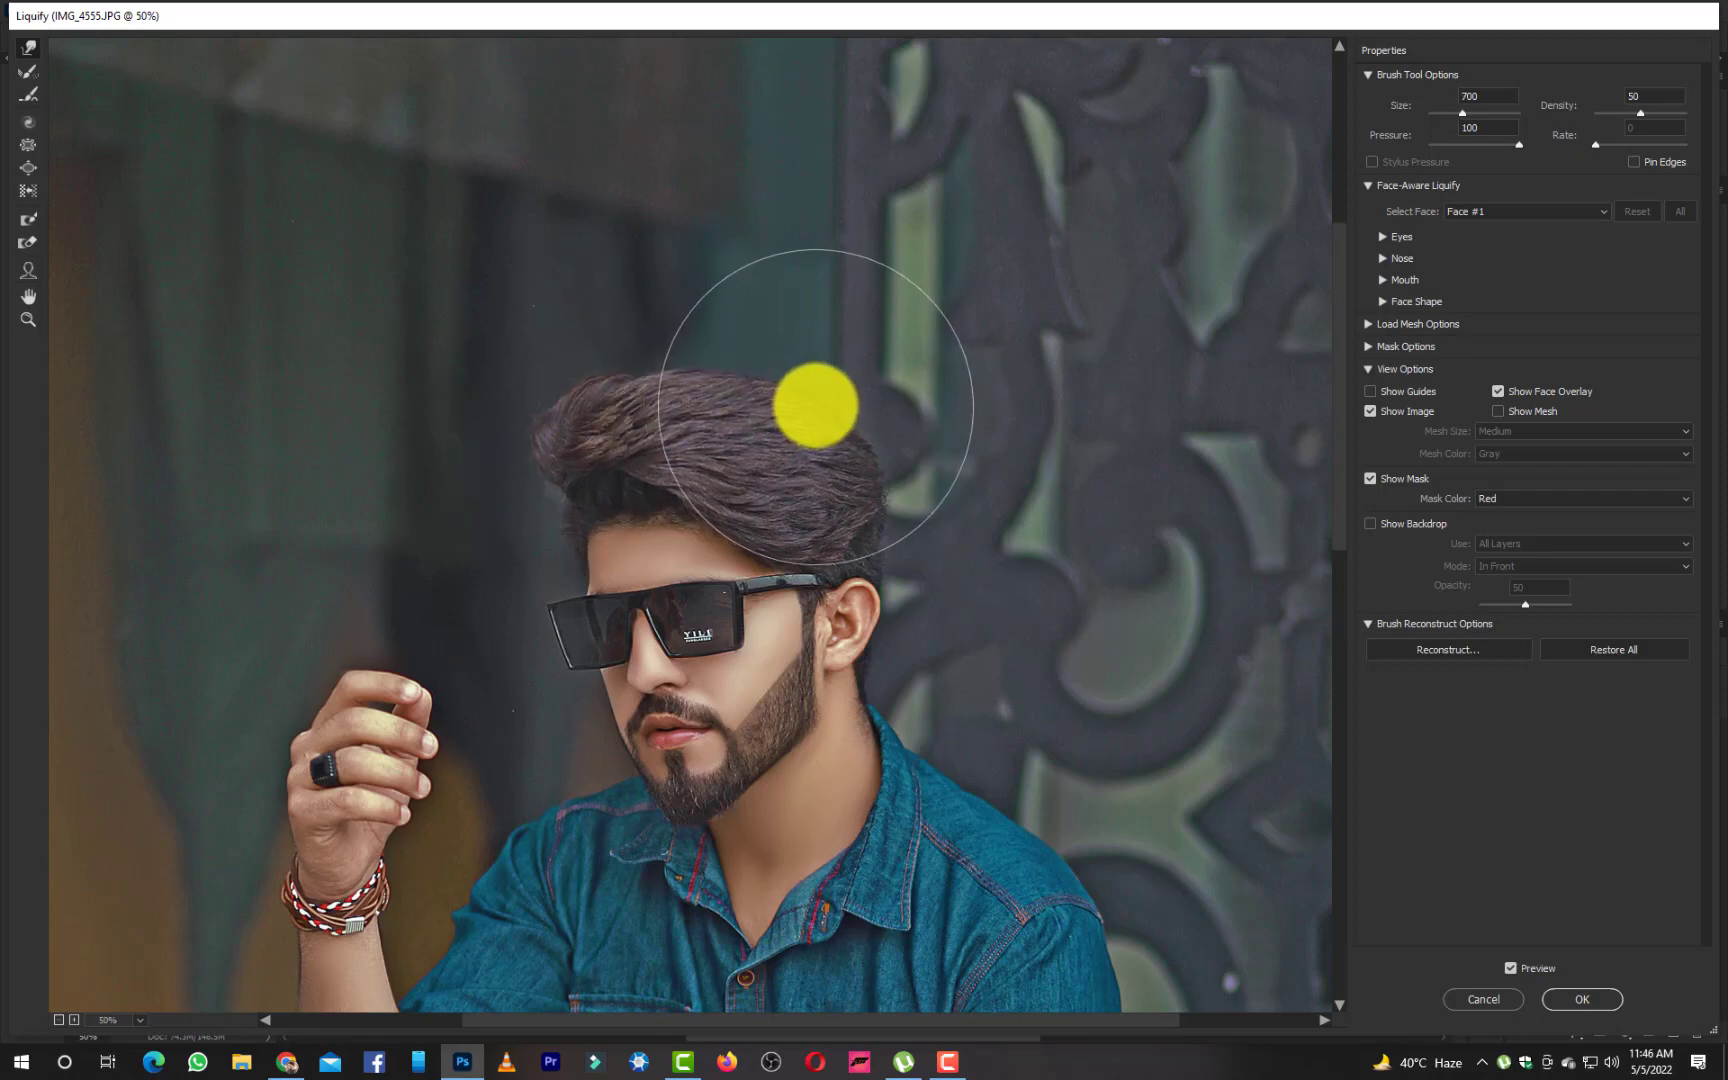
pyautogui.press('[')
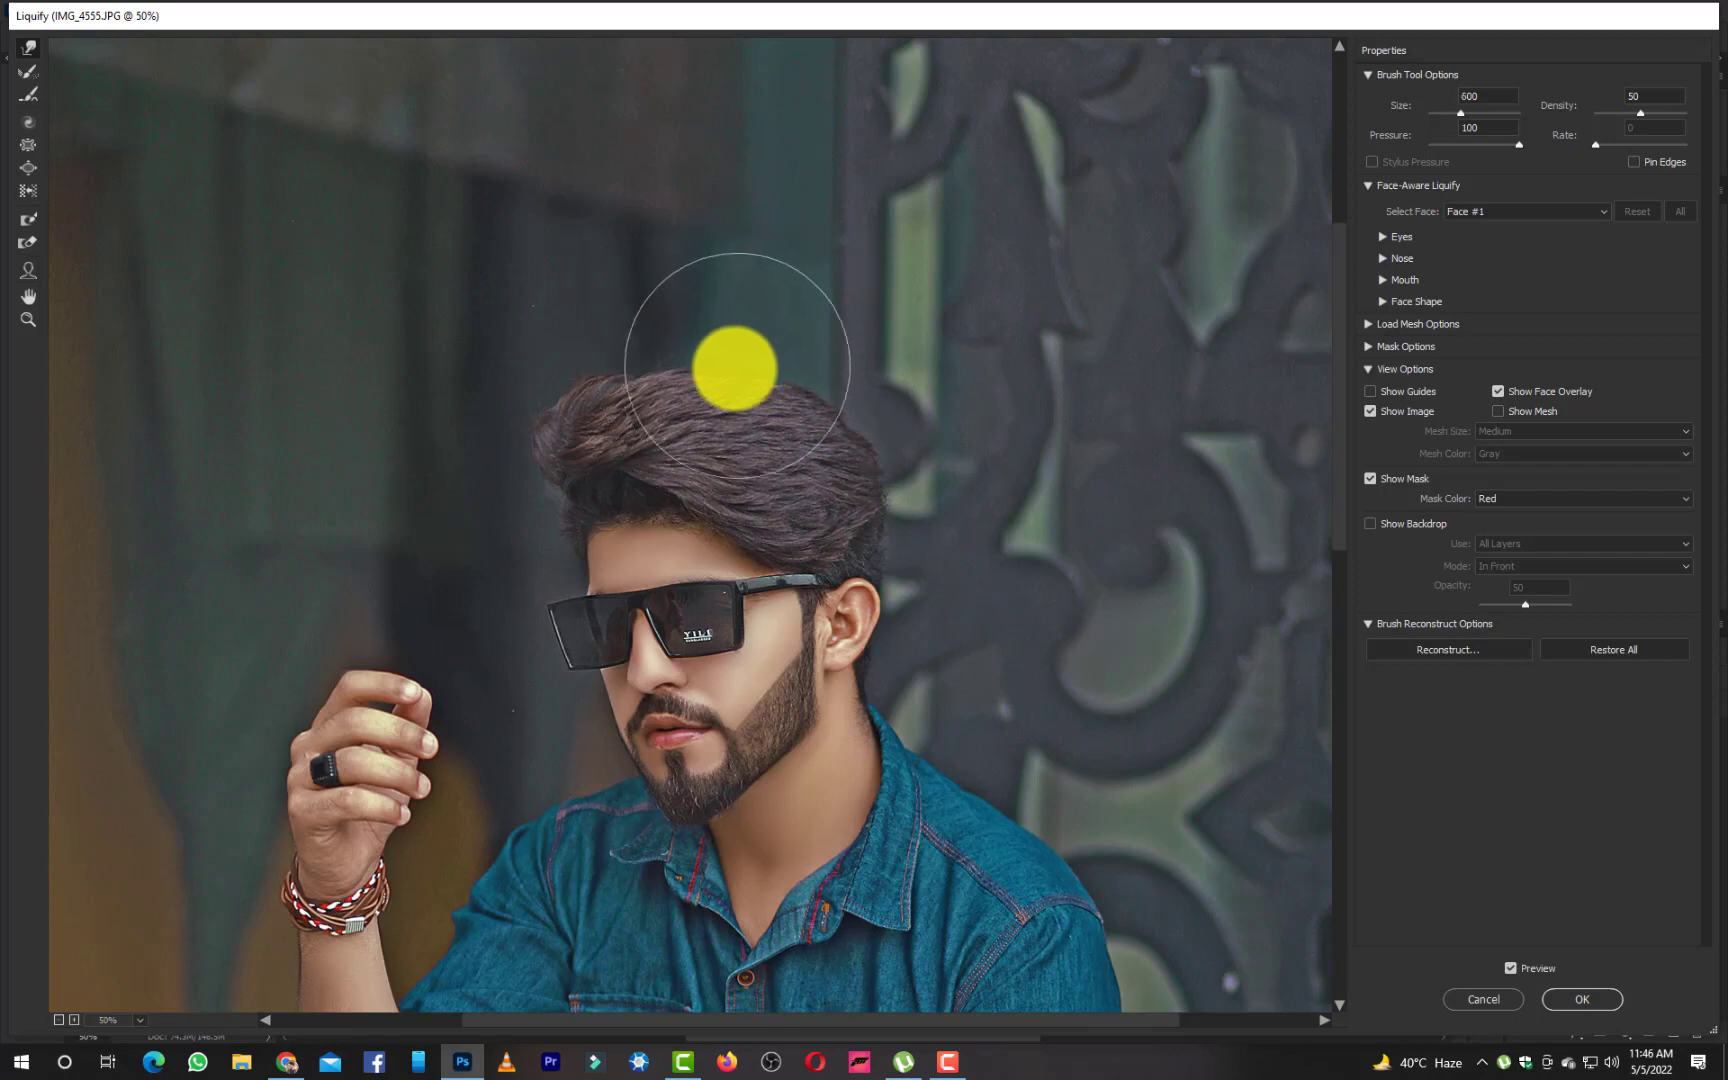
pyautogui.click(1581, 1003)
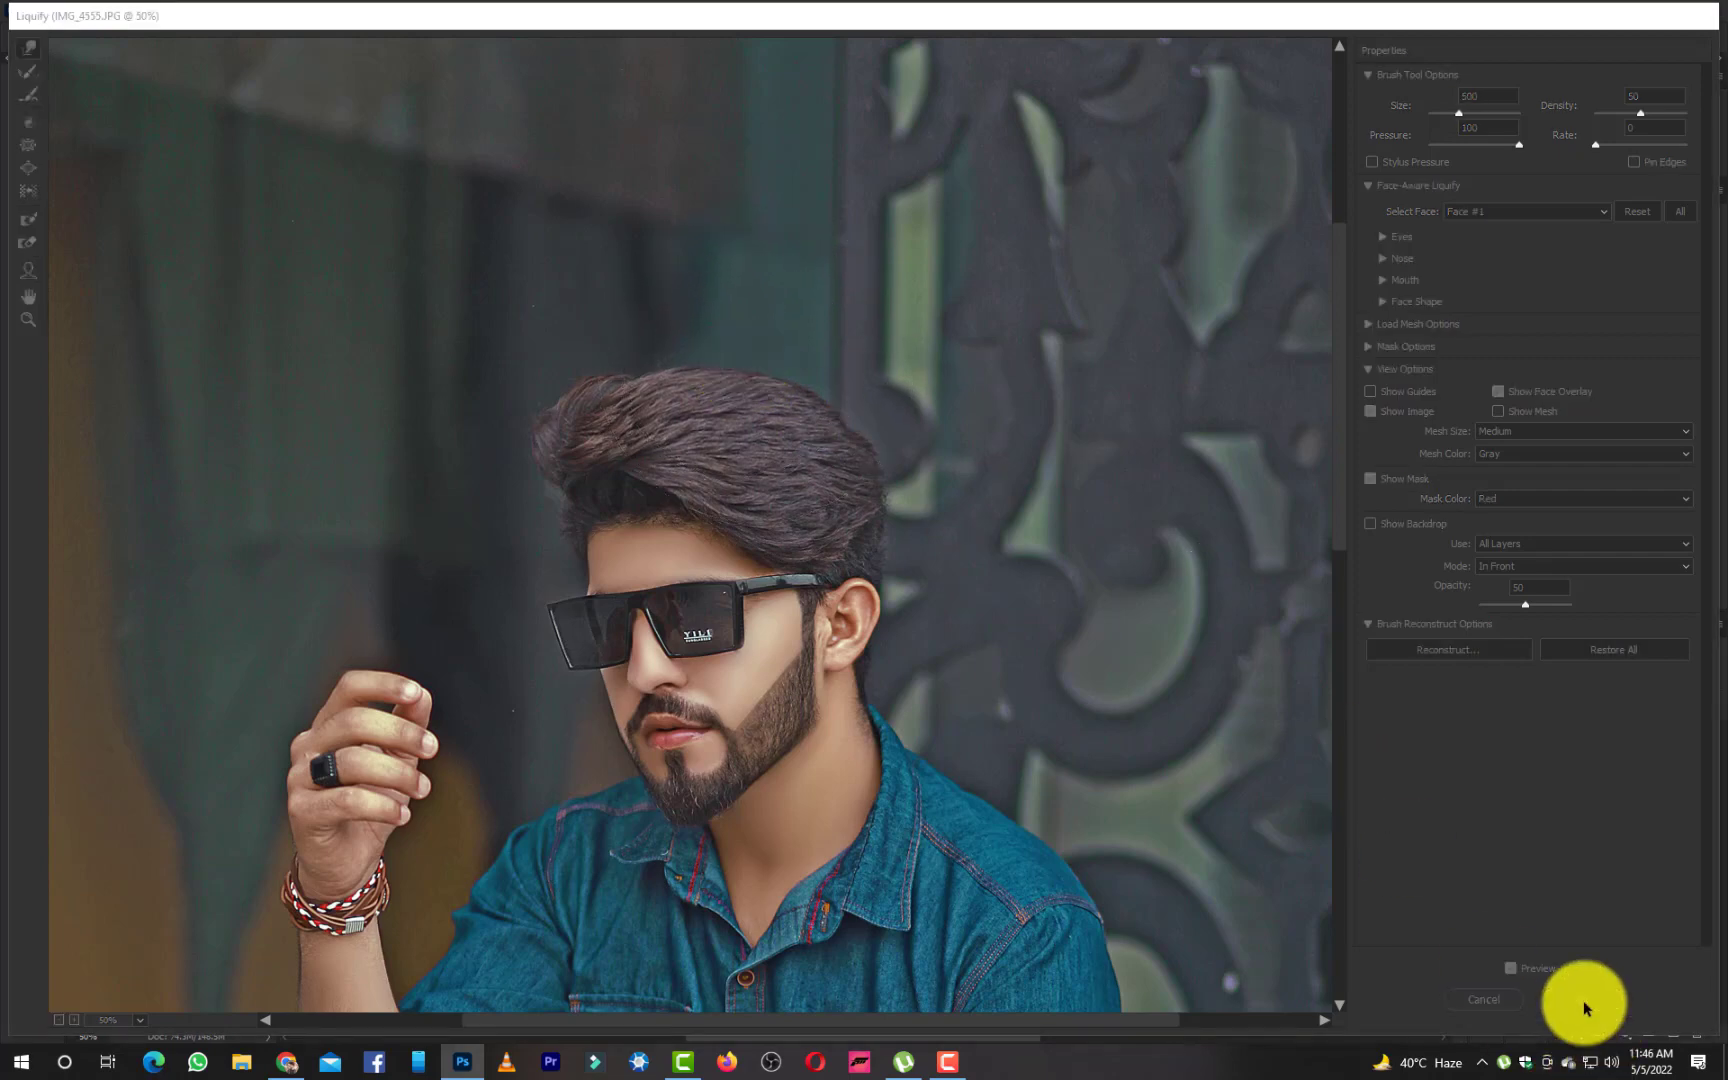
# Examine the reshaped hair and finished retouch on the full figure and close up on the face
pyautogui.scroll(3, 984, 694)
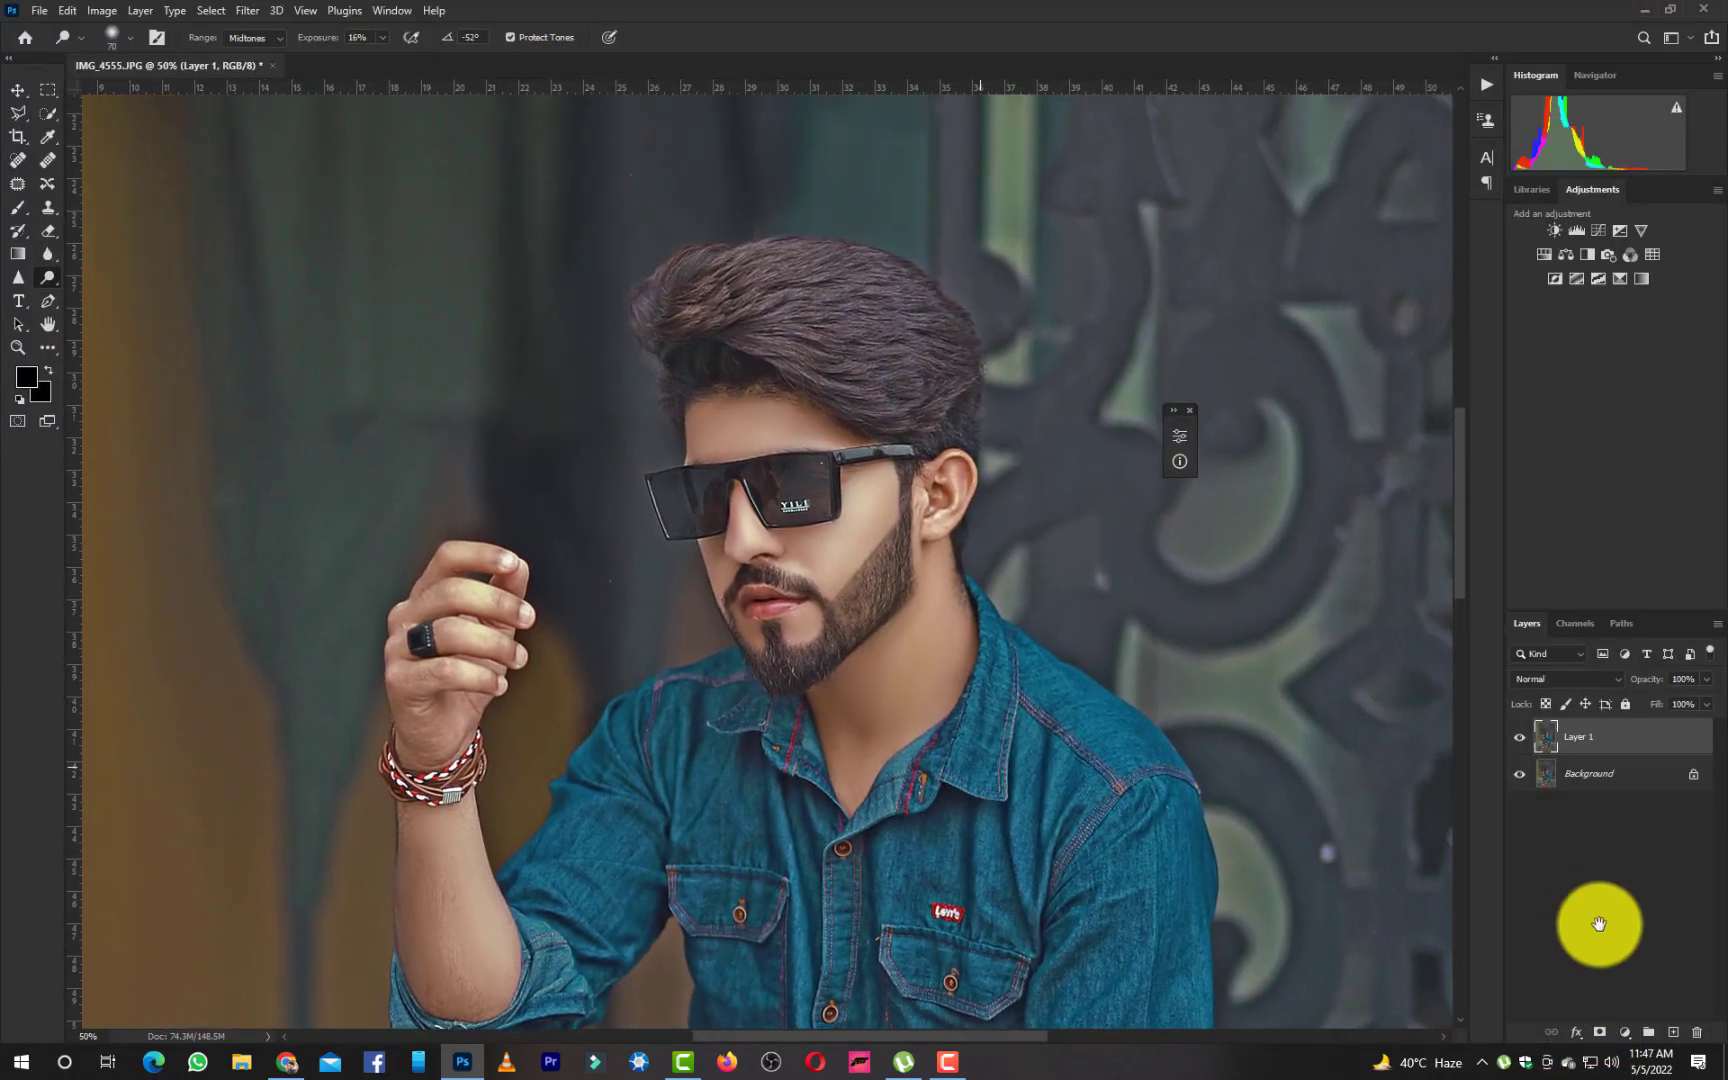
pyautogui.hotkey('ctrl', '-')
pyautogui.hotkey('ctrl', '-')
pyautogui.hotkey('ctrl', '-')
pyautogui.hotkey('ctrl', '-')
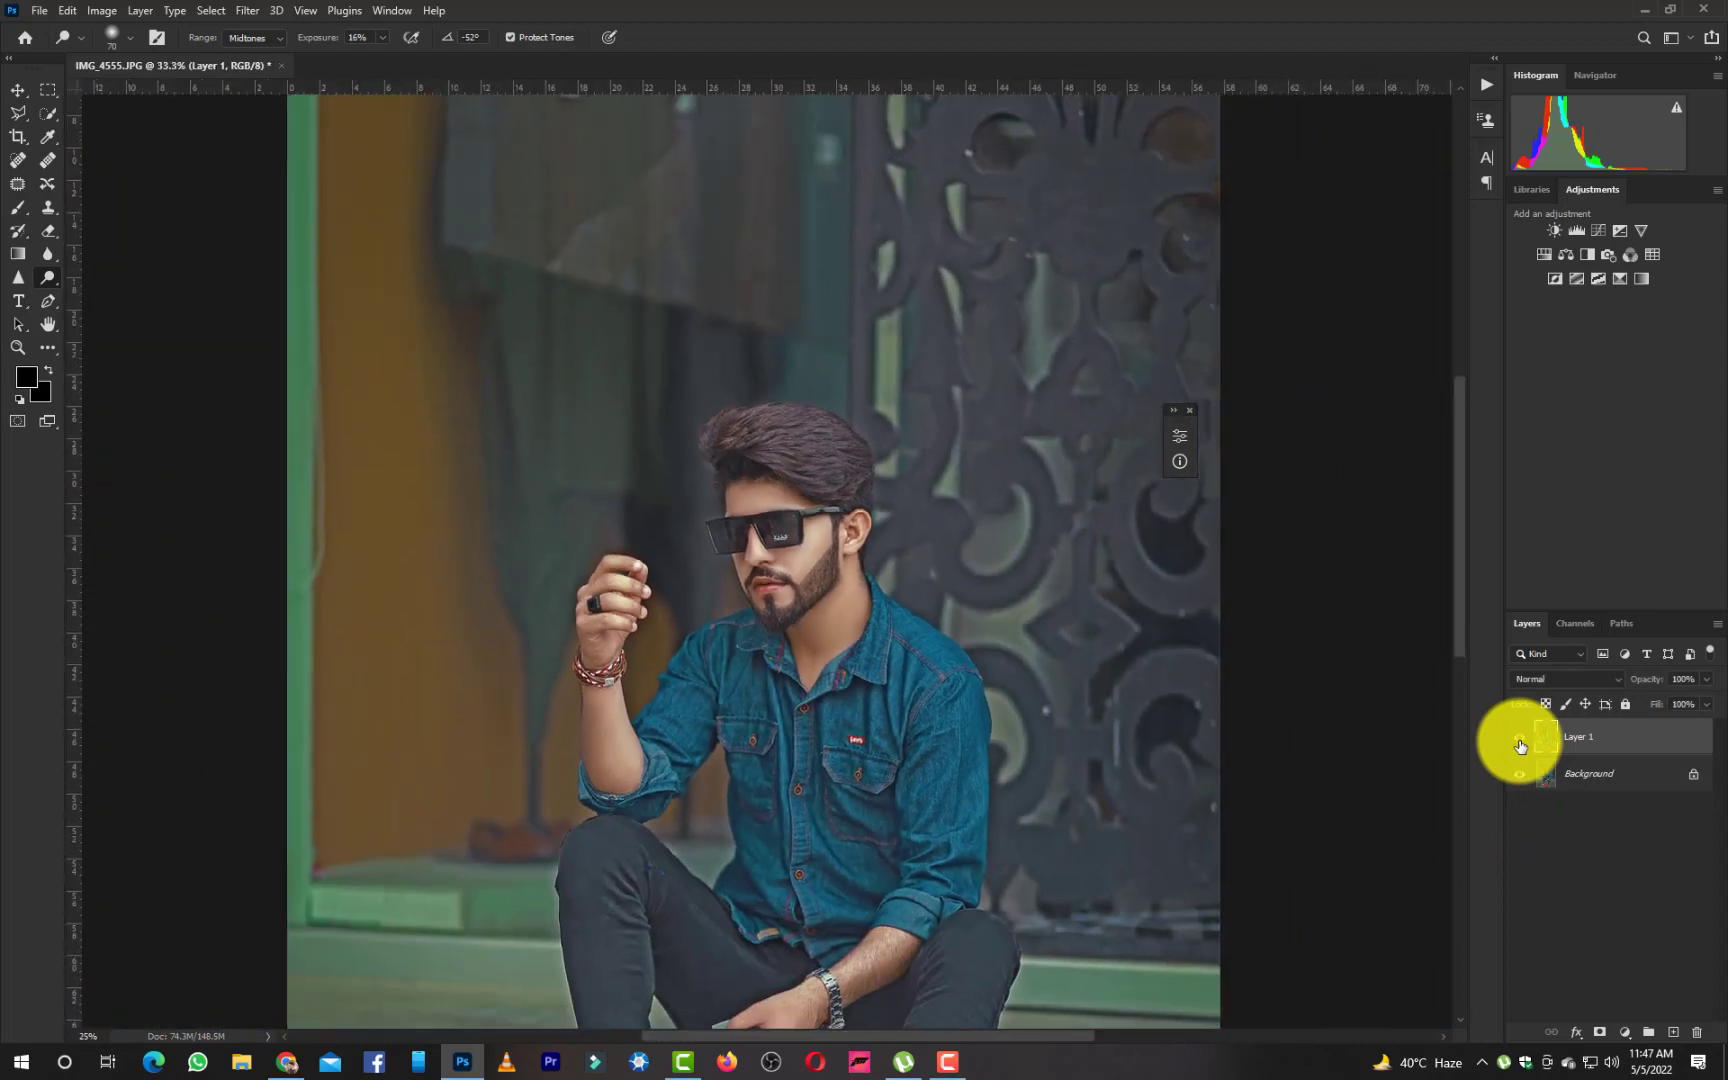
pyautogui.hotkey('ctrl', '+')
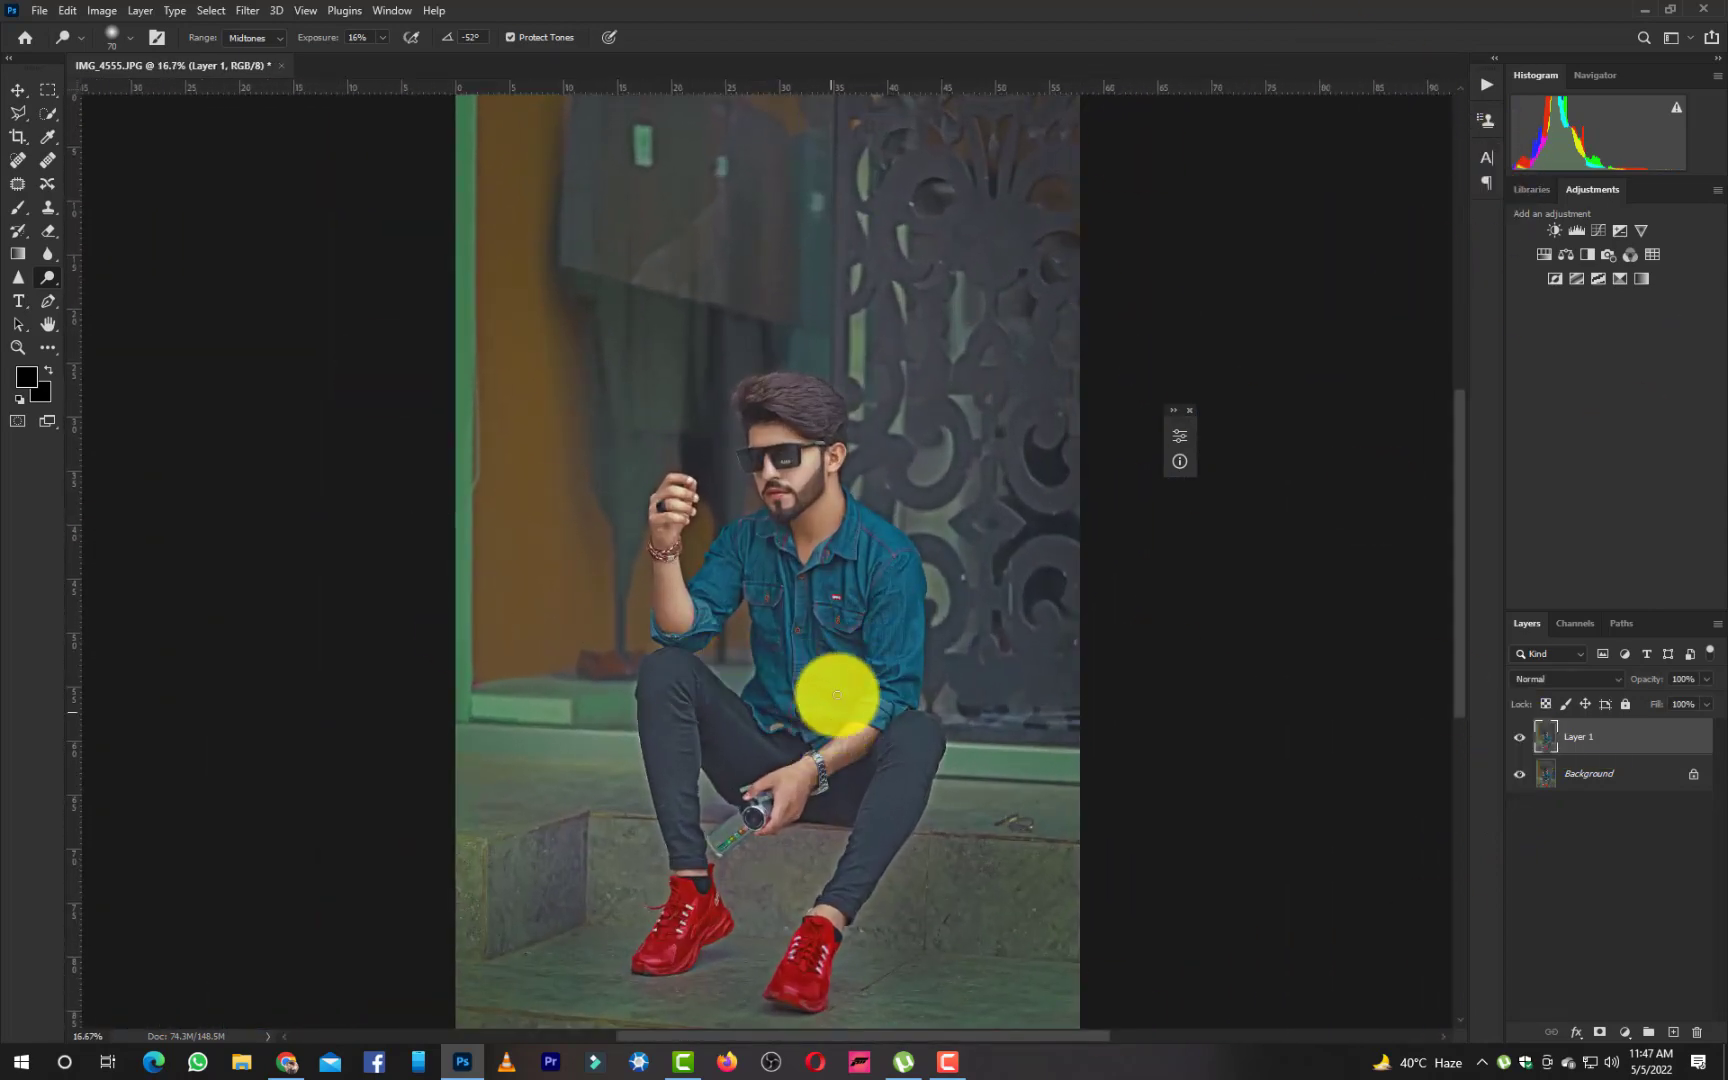
pyautogui.hotkey('ctrl', '+')
pyautogui.hotkey('ctrl', '+')
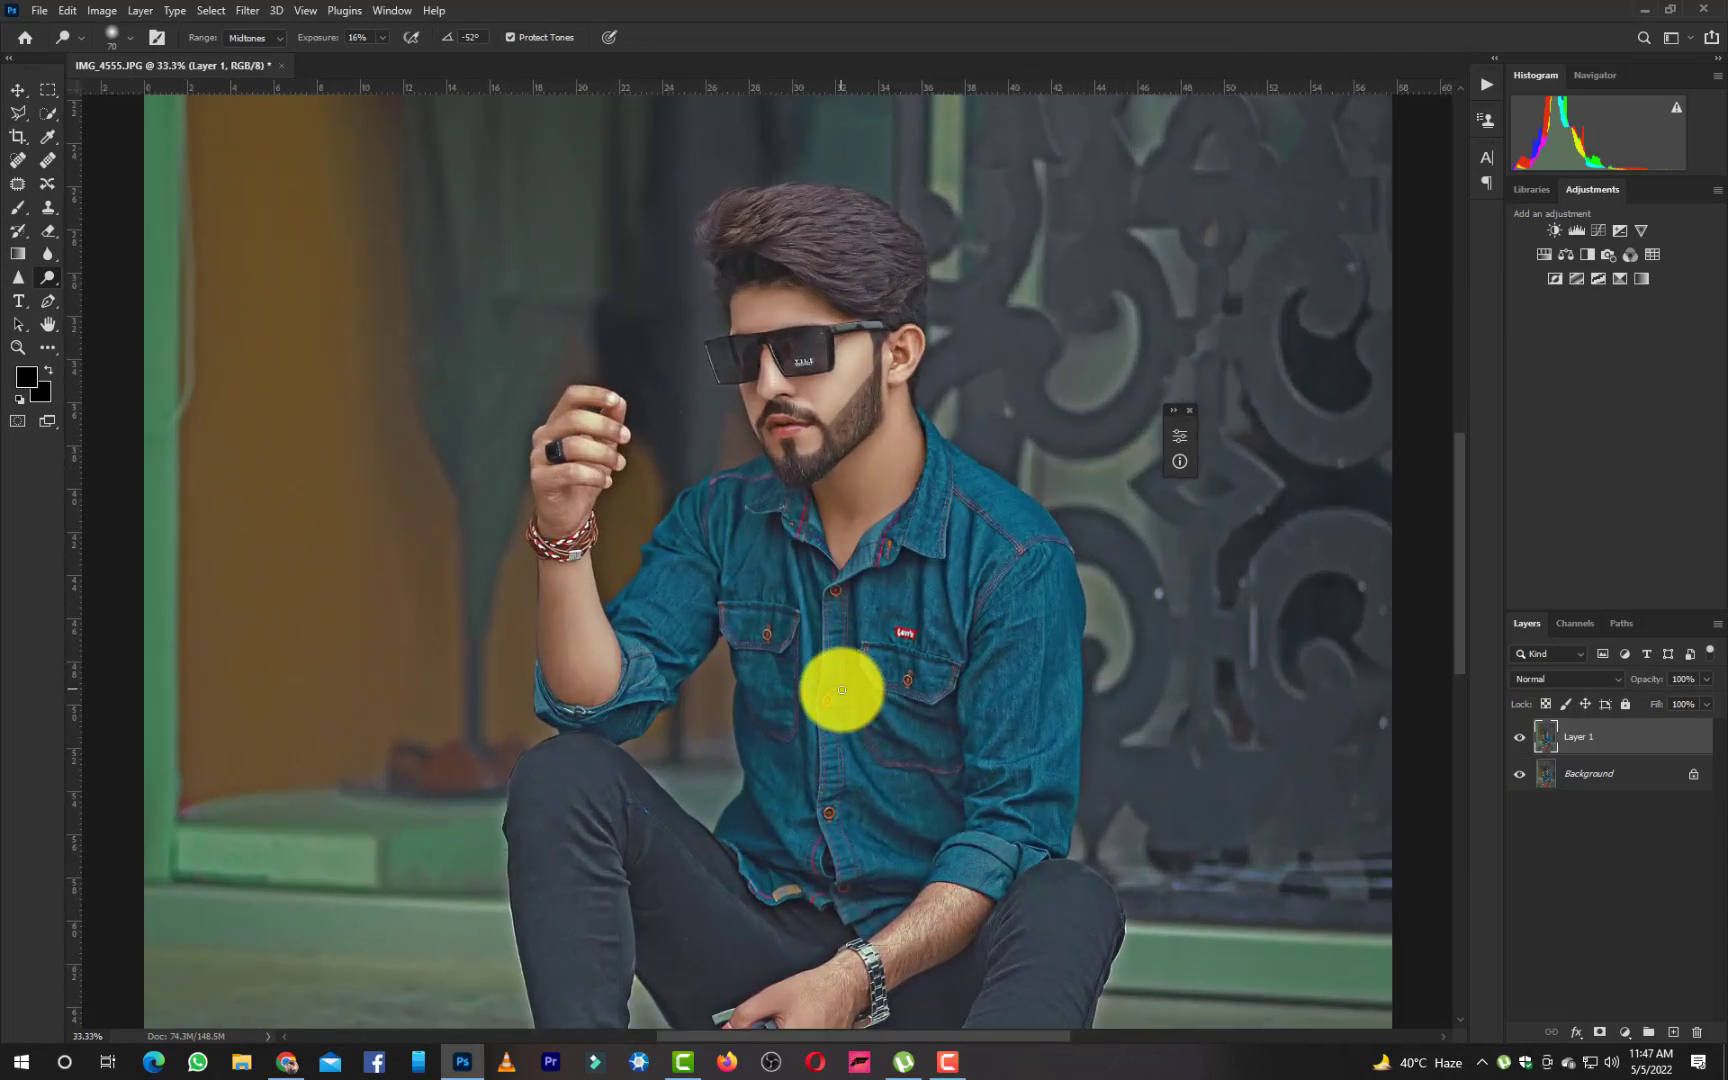
pyautogui.hotkey('ctrl', '+')
pyautogui.hotkey('ctrl', '+')
pyautogui.moveTo(1010, 521); pyautogui.dragTo(983, 797)
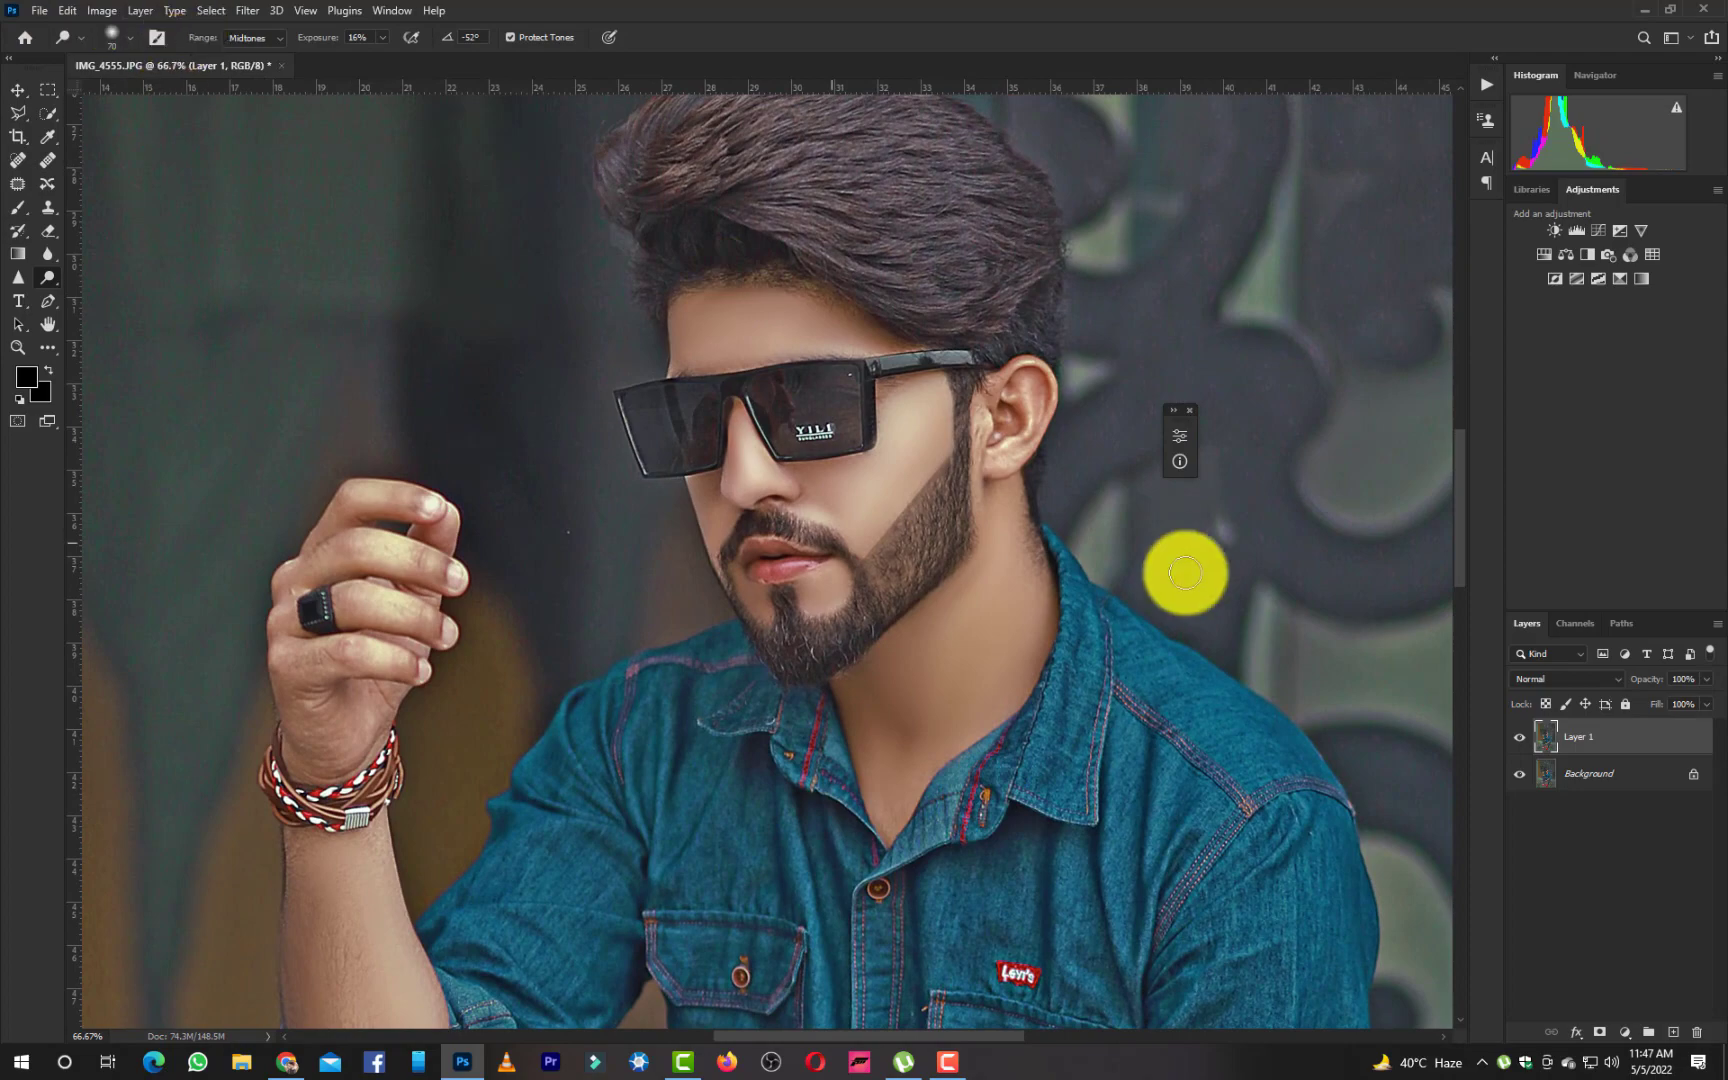
pyautogui.click(947, 1062)
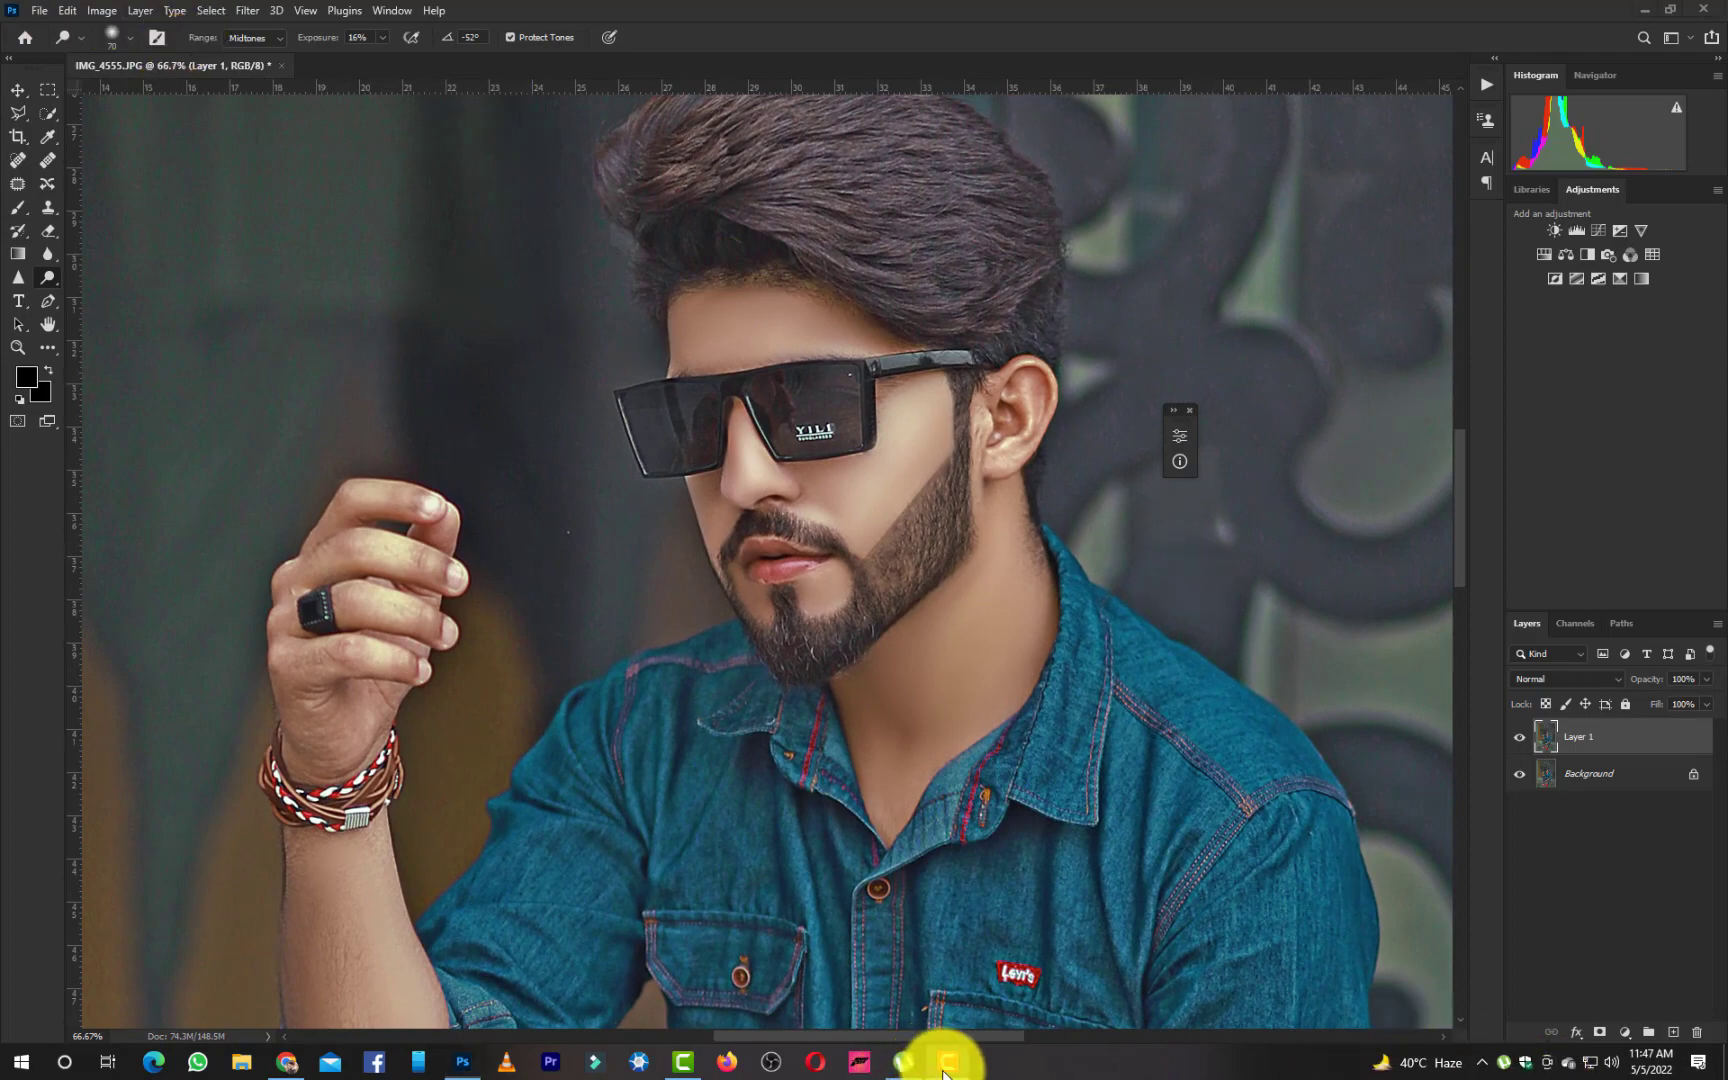